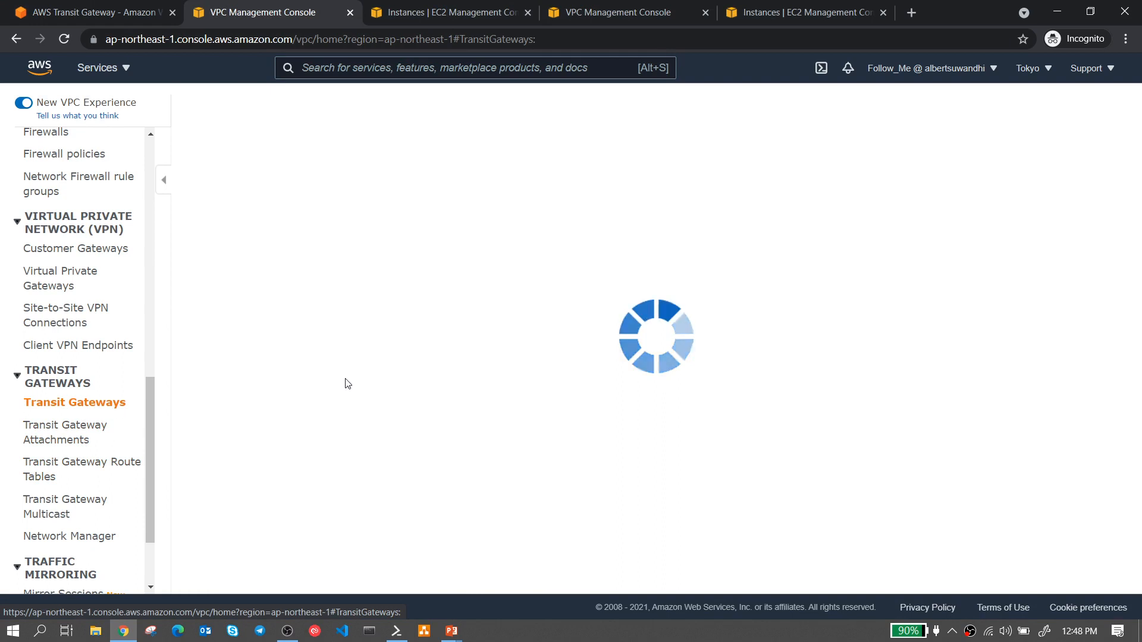
- Start a new transit gateway in the Tokyo region with name tag and description TGW TOKYO
left_click(667, 220)
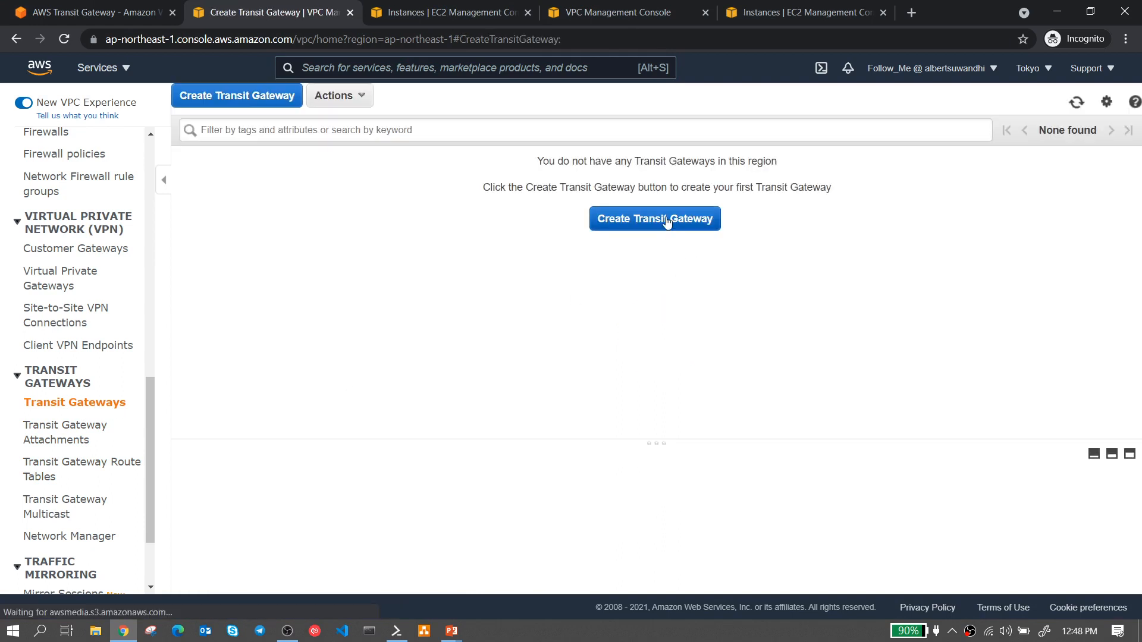
left_click(362, 202)
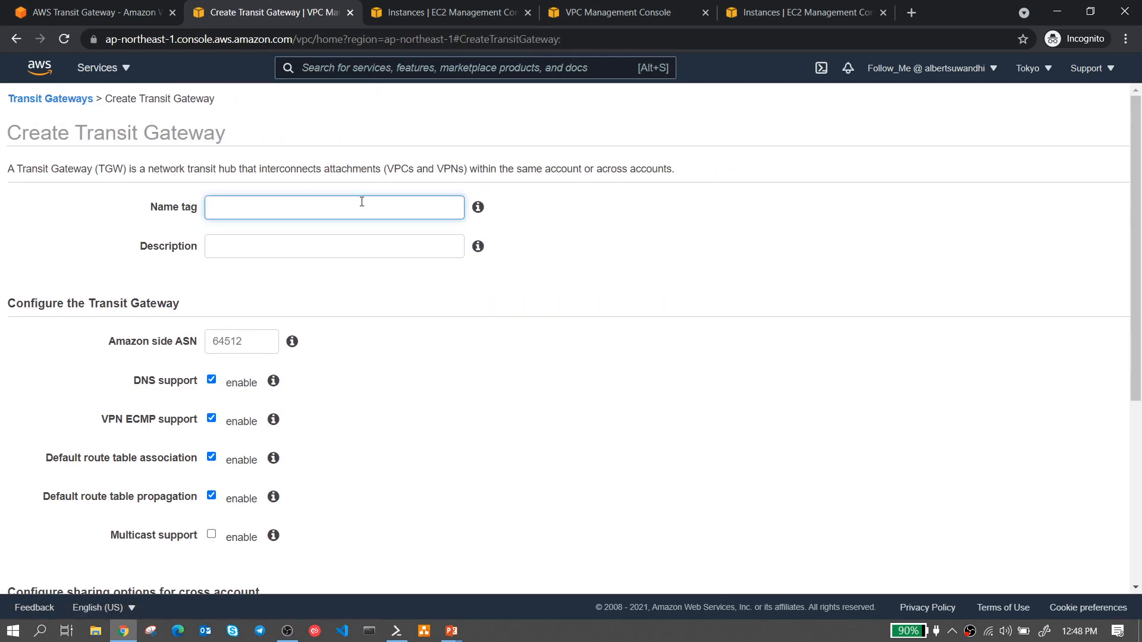
type("TGW TOKYO")
left_click_drag(362, 203, 145, 184)
key("ctrl+c")
left_click(221, 243)
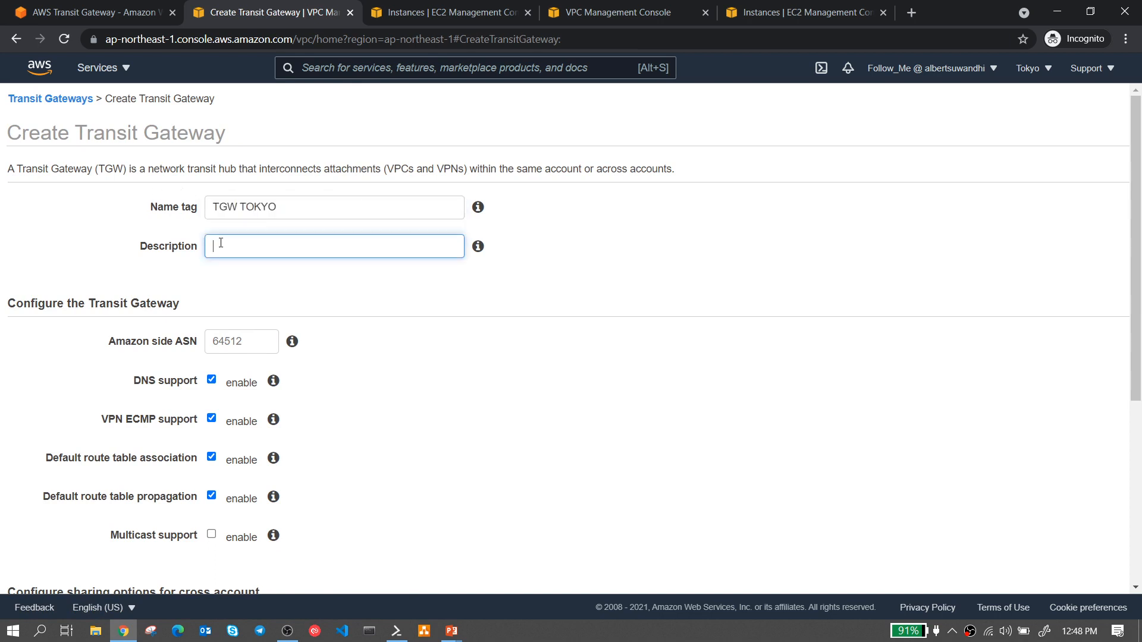
key("ctrl+v")
- Examine the ASN, DNS support and VPN ECMP support explanations and the AWS Transit Gateway overview diagrams
mouse_move(295, 348)
mouse_move(275, 386)
left_click(45, 13)
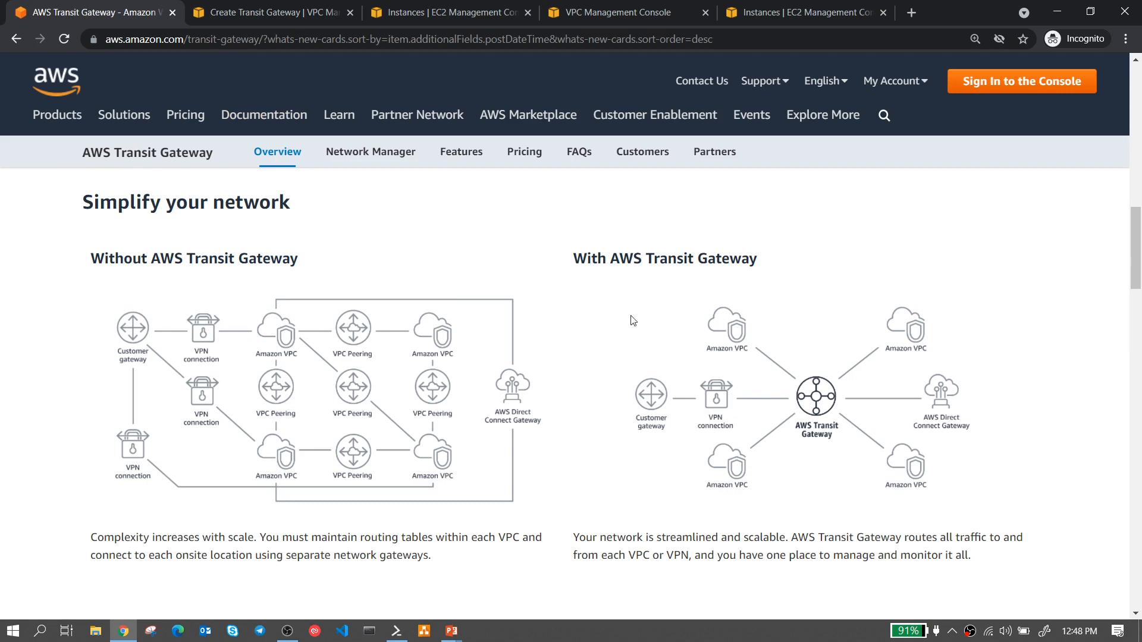
left_click(291, 13)
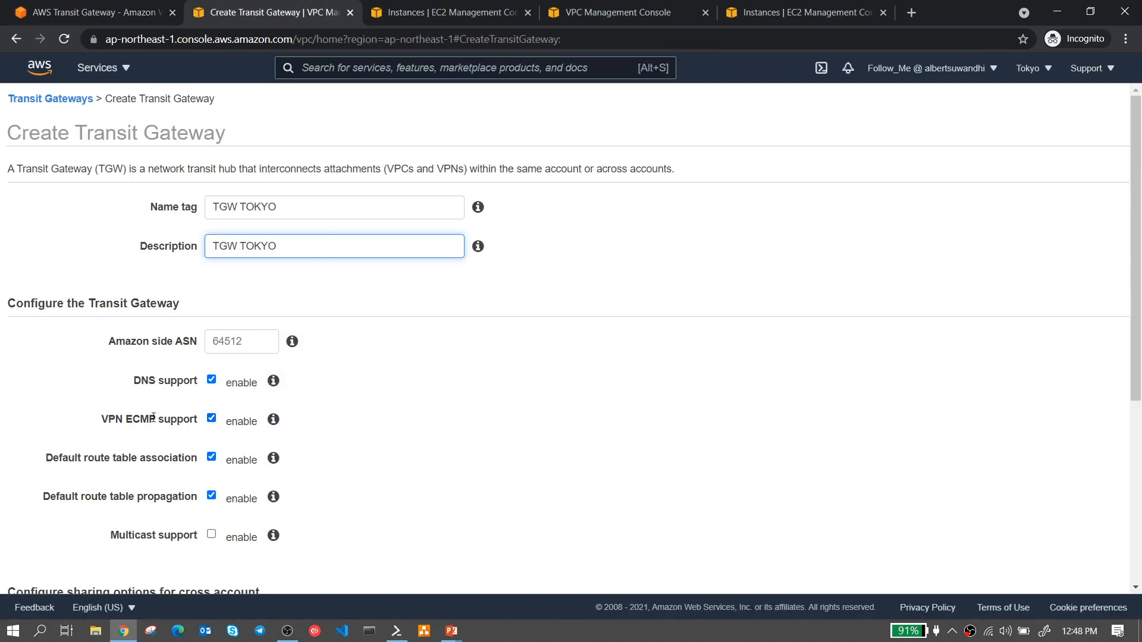
left_click_drag(155, 419, 133, 430)
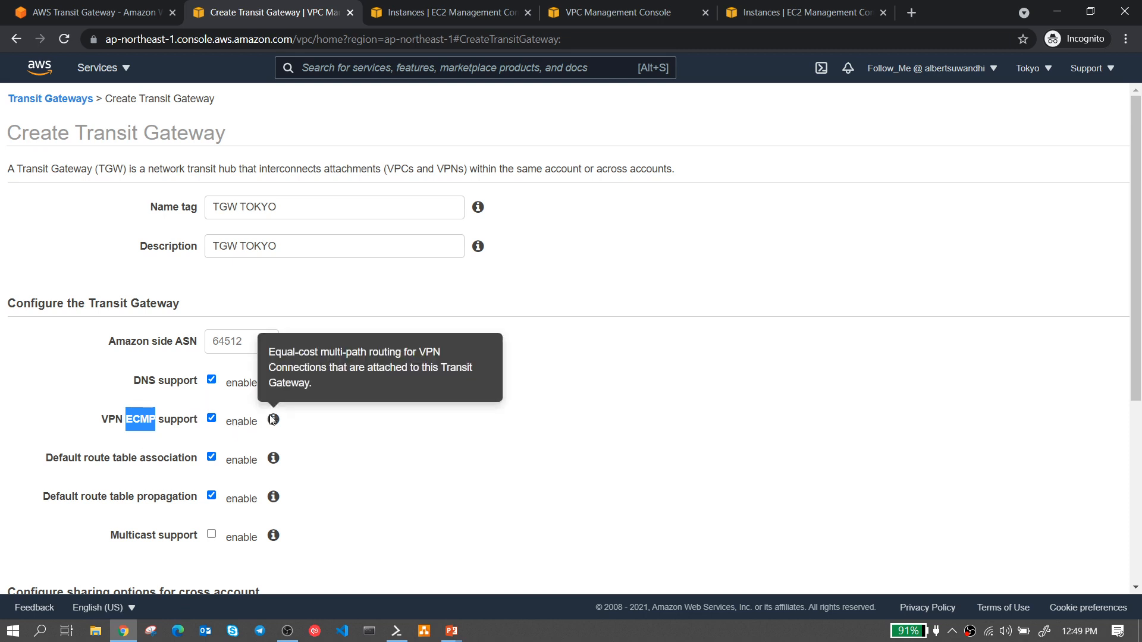
left_click(72, 479)
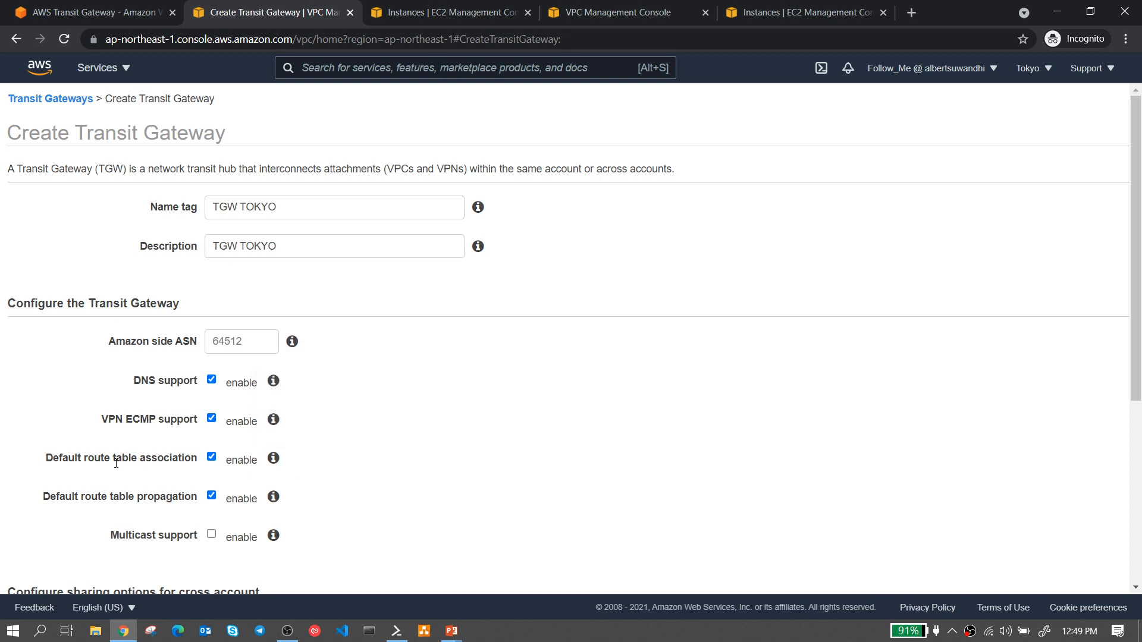
- Disable default route table association and default route table propagation for TGW TOKYO and create the transit gateway
mouse_move(277, 468)
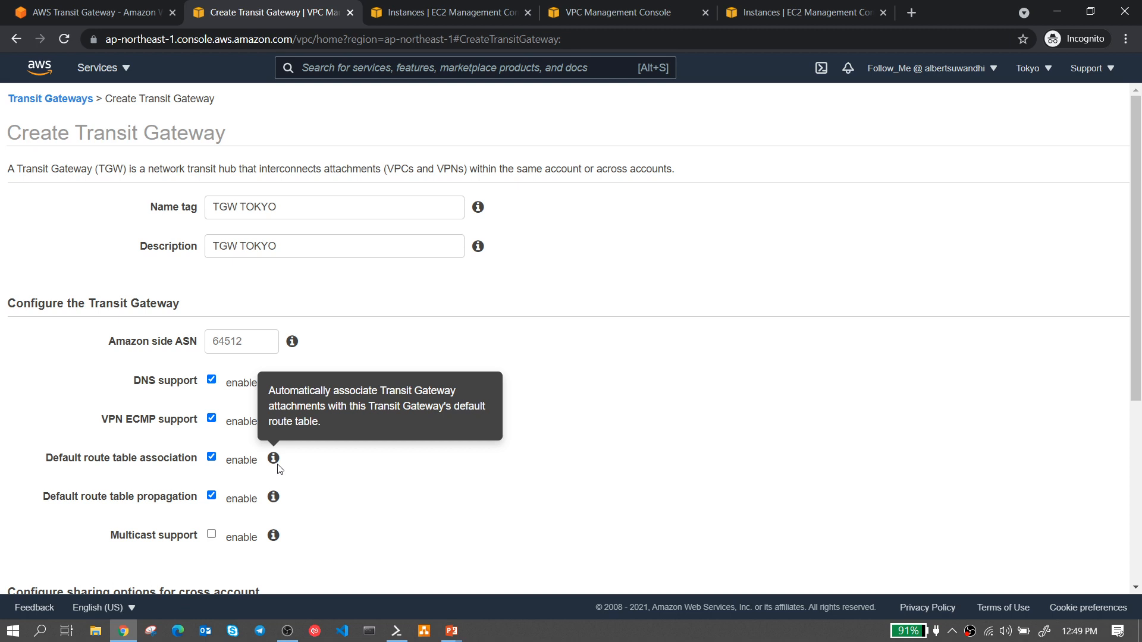
left_click(211, 457)
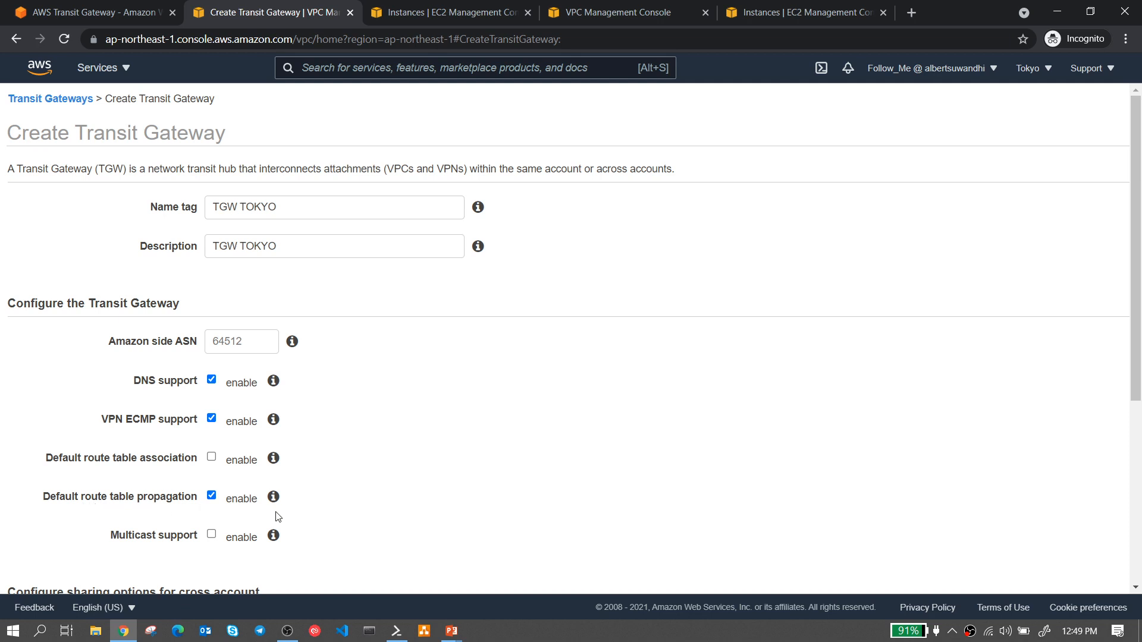
mouse_move(276, 506)
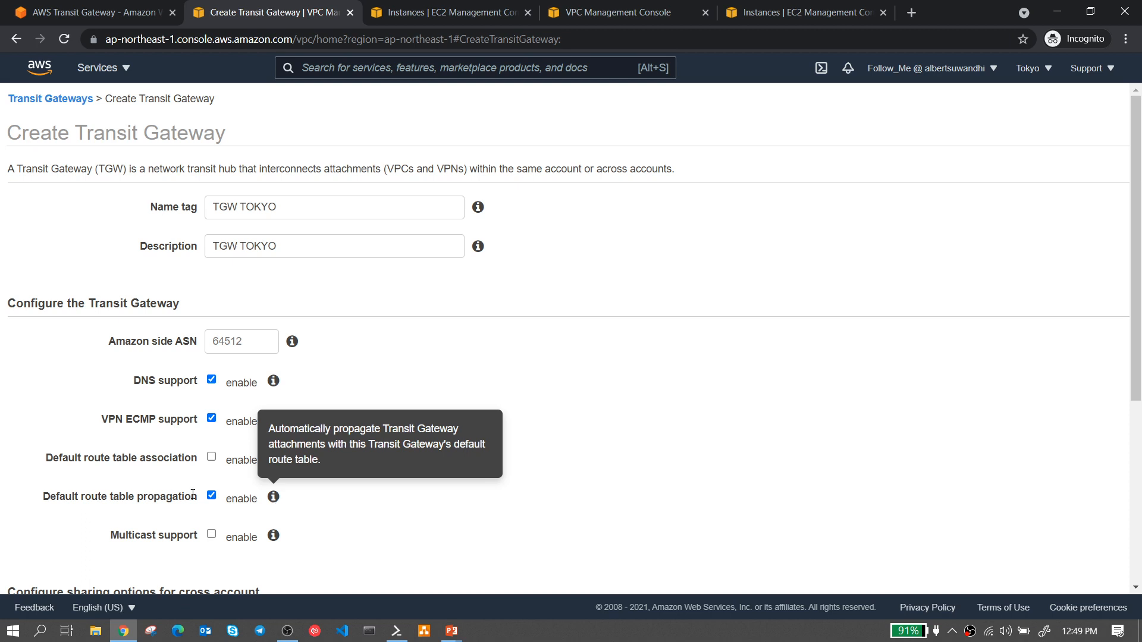
left_click(211, 495)
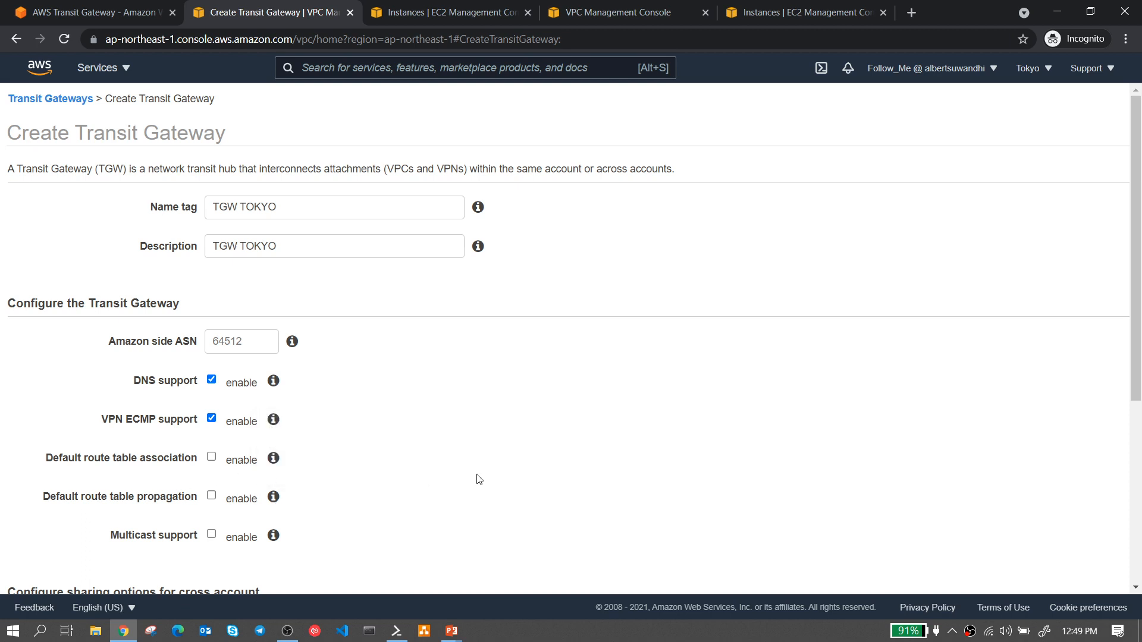
scroll(474, 476, "down", 1)
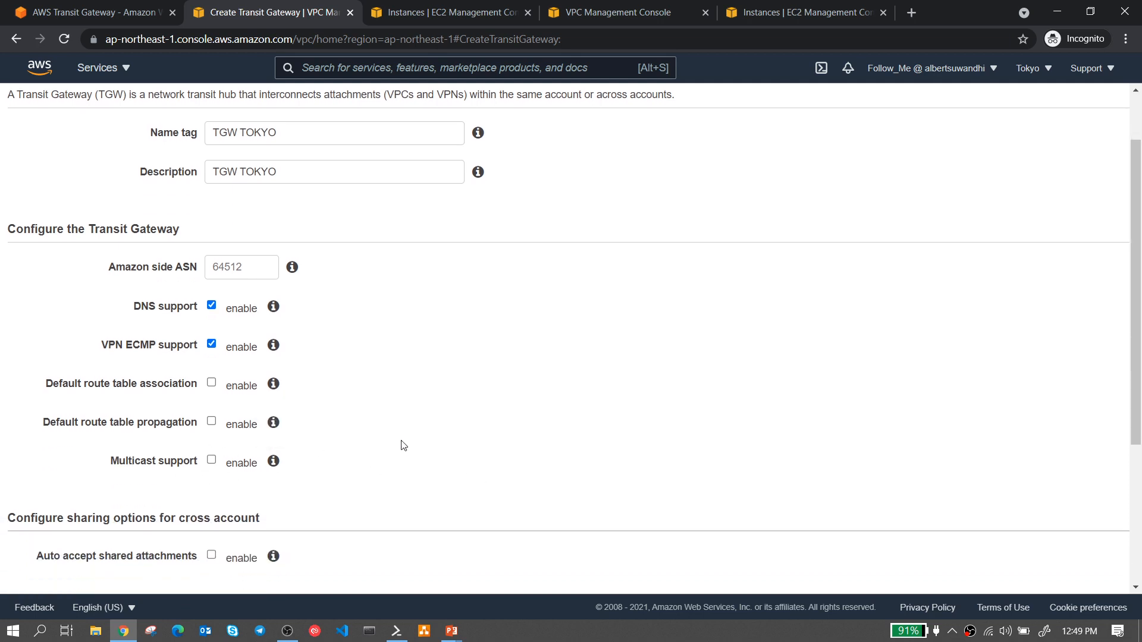
scroll(404, 445, "down", 3)
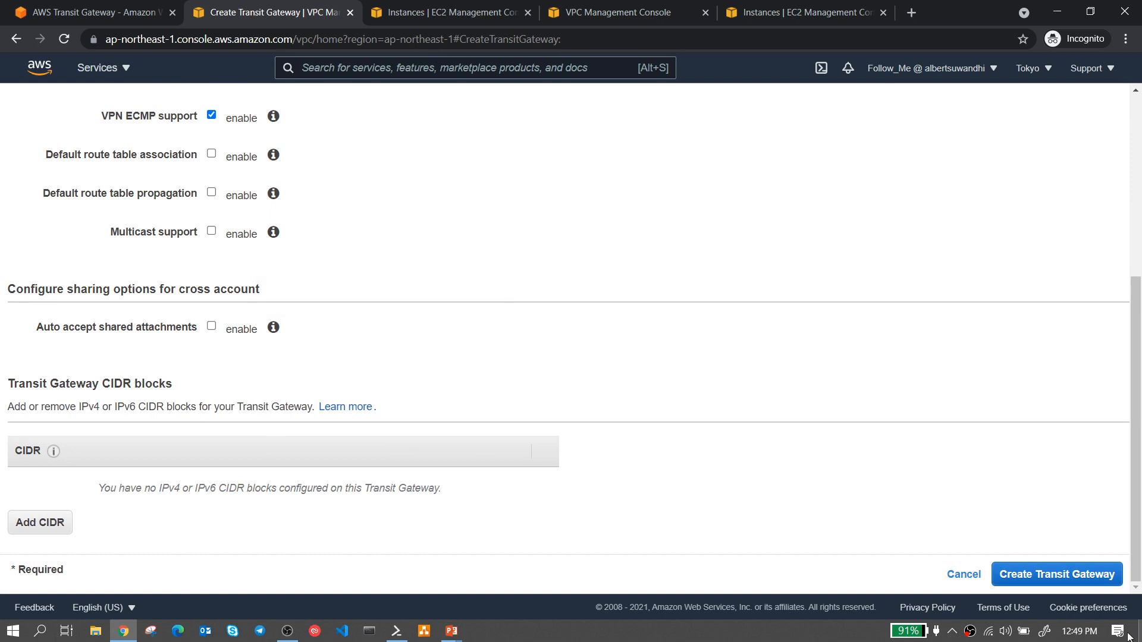
left_click(1073, 587)
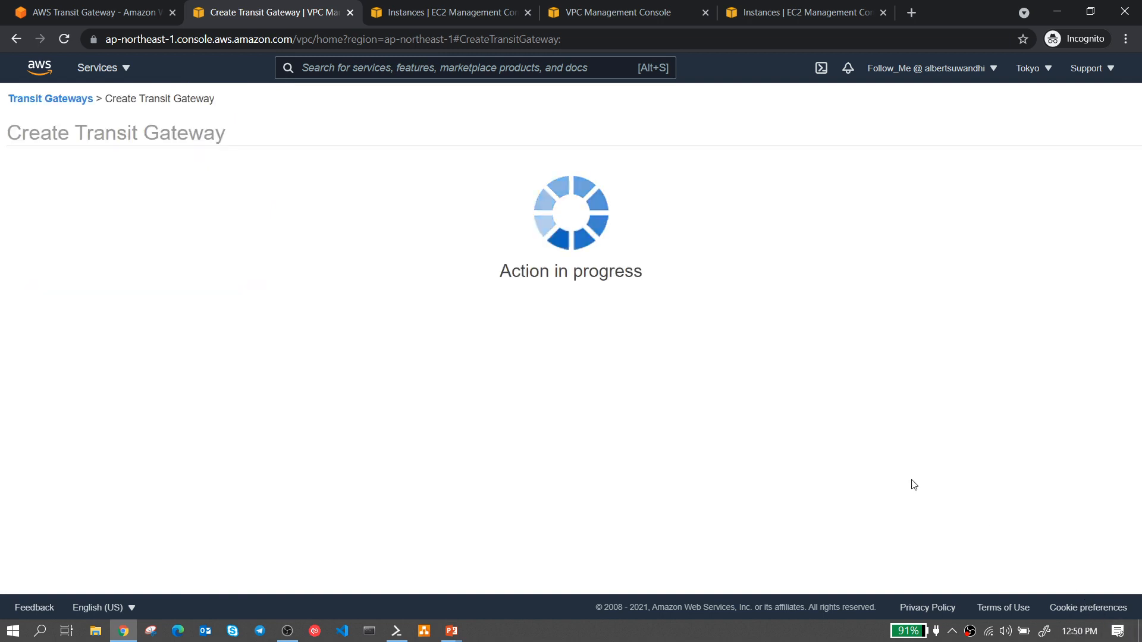
left_click(684, 266)
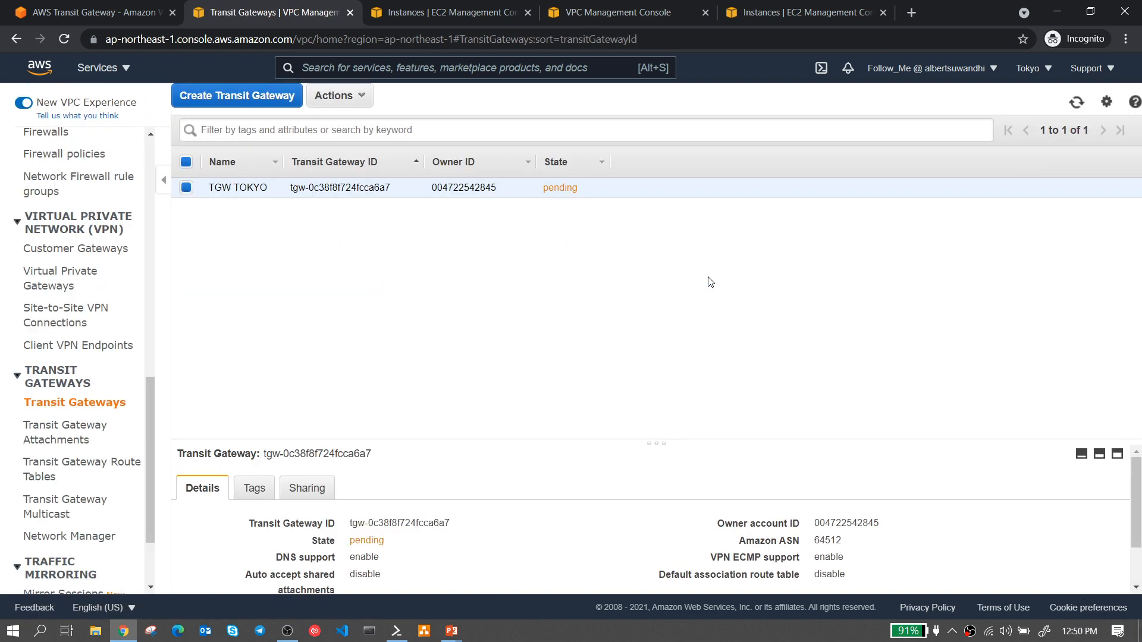
- Start a new transit gateway in the Singapore region with name tag and description TGW SGP
left_click(637, 14)
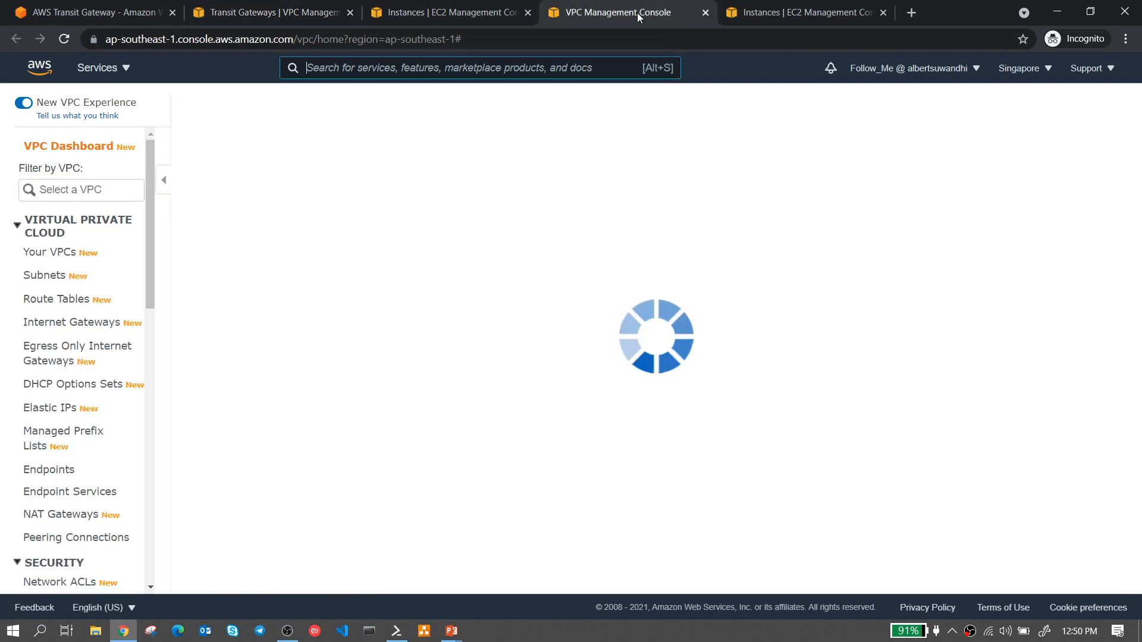
scroll(113, 339, "down", 10)
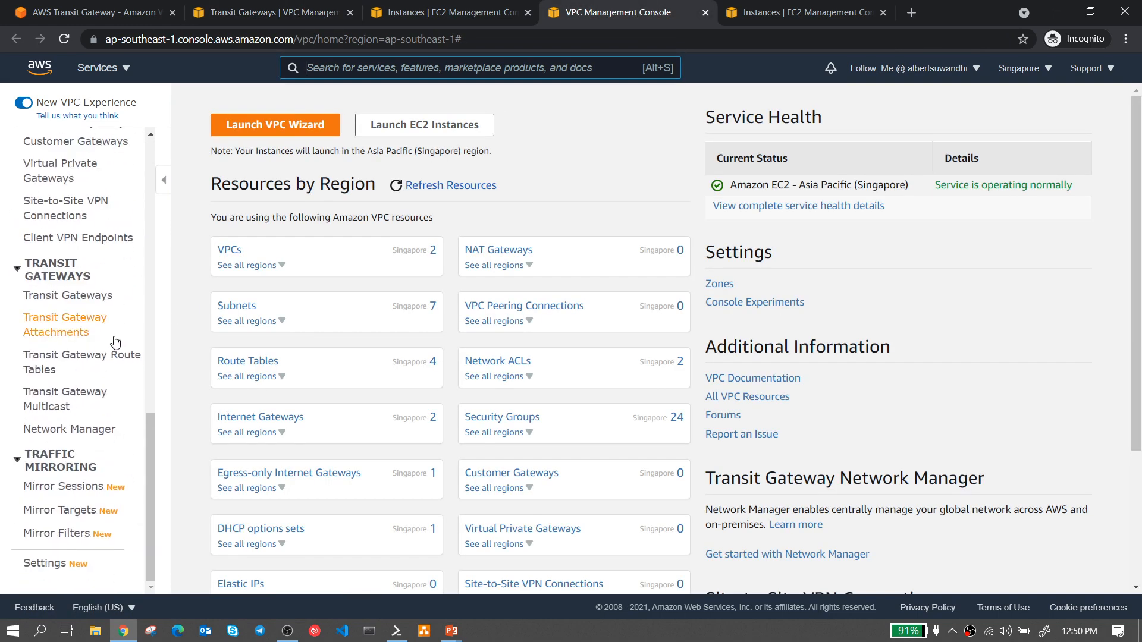
left_click(89, 305)
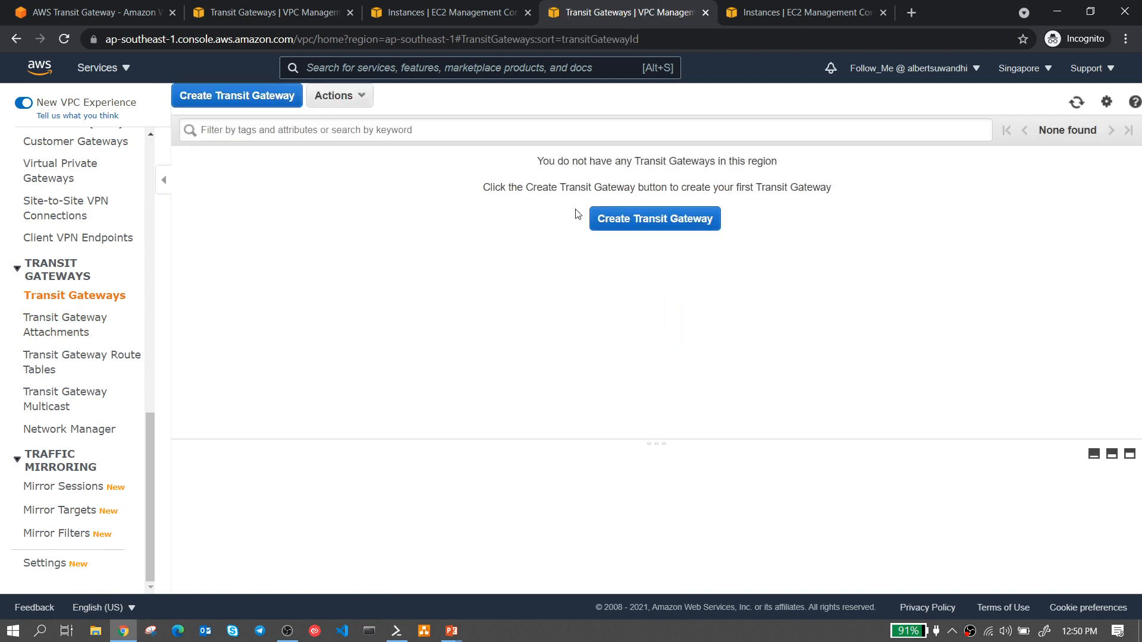
left_click(624, 220)
left_click(333, 216)
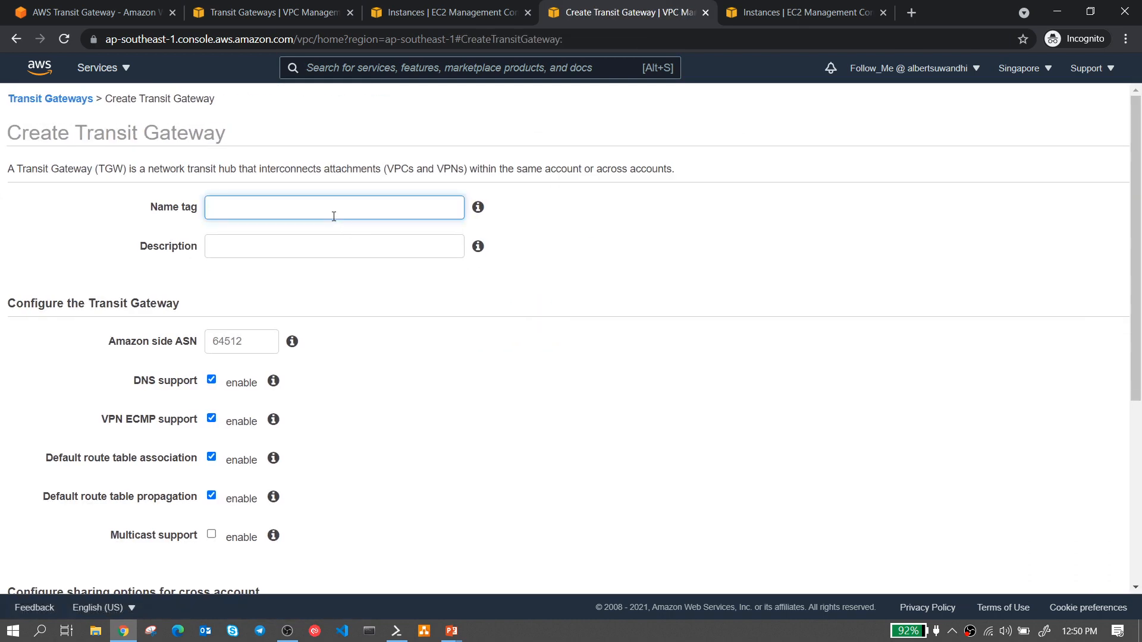
type("TGW SGP")
left_click_drag(344, 206, 152, 196)
key("ctrl+c")
left_click(212, 248)
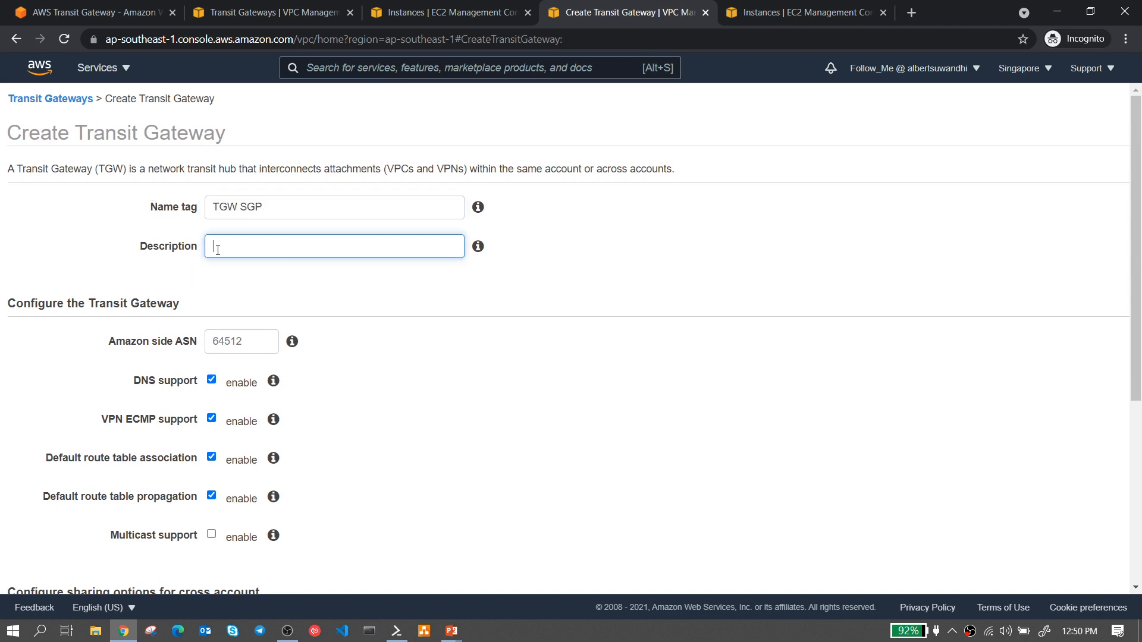
key("ctrl+v")
- Disable default route table association and default route table propagation for TGW SGP and create the transit gateway
left_click(211, 457)
left_click(212, 495)
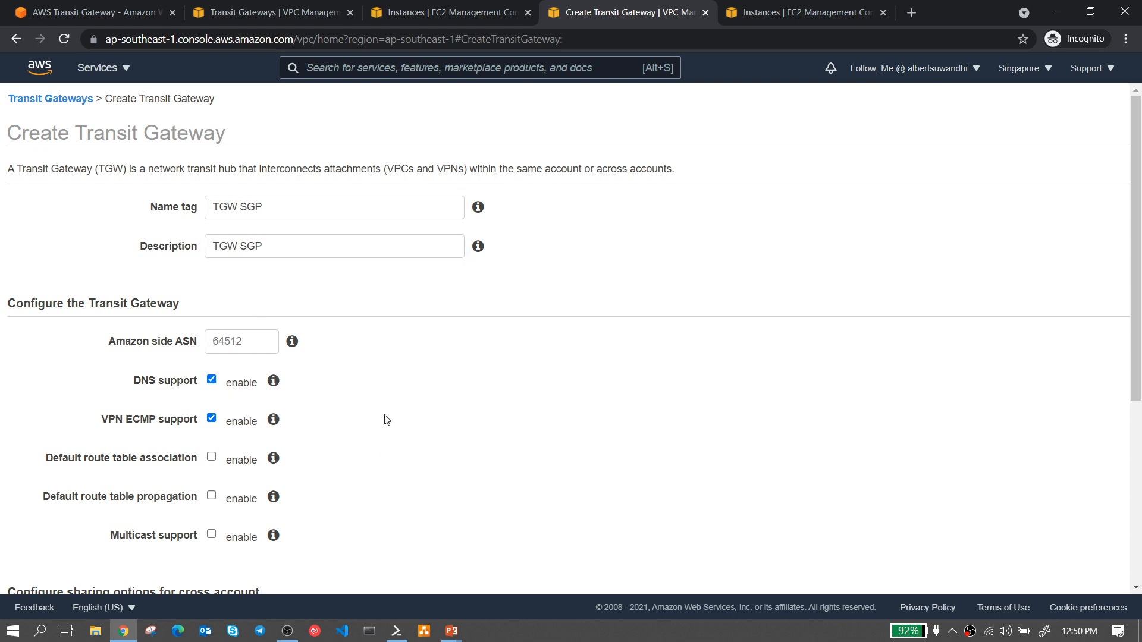
scroll(253, 333, "down", 3)
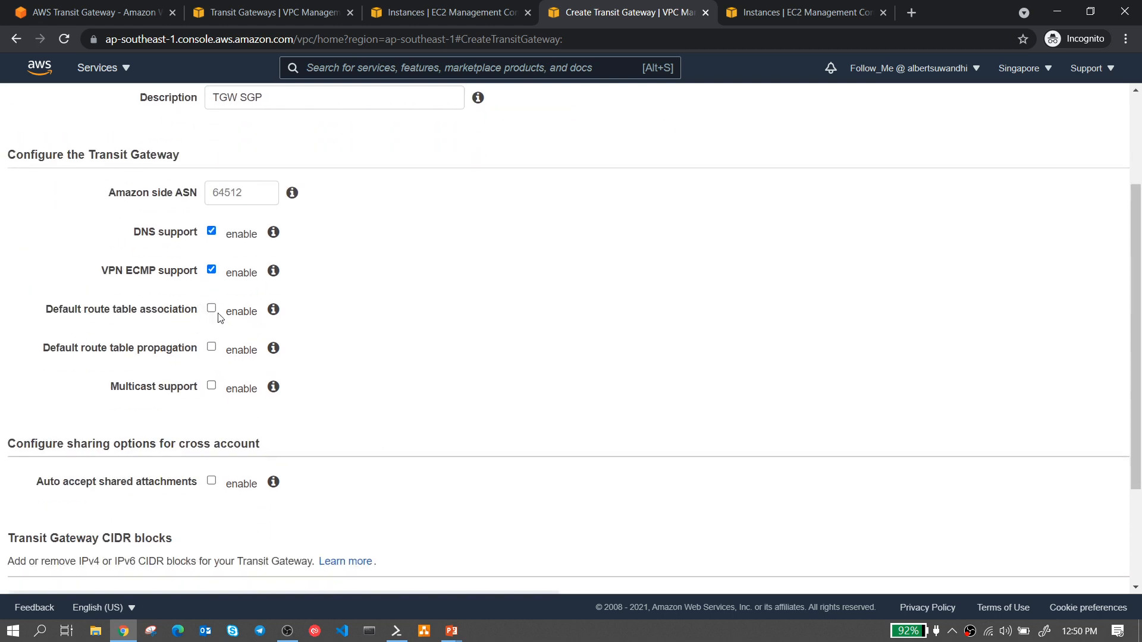
scroll(409, 275, "down", 3)
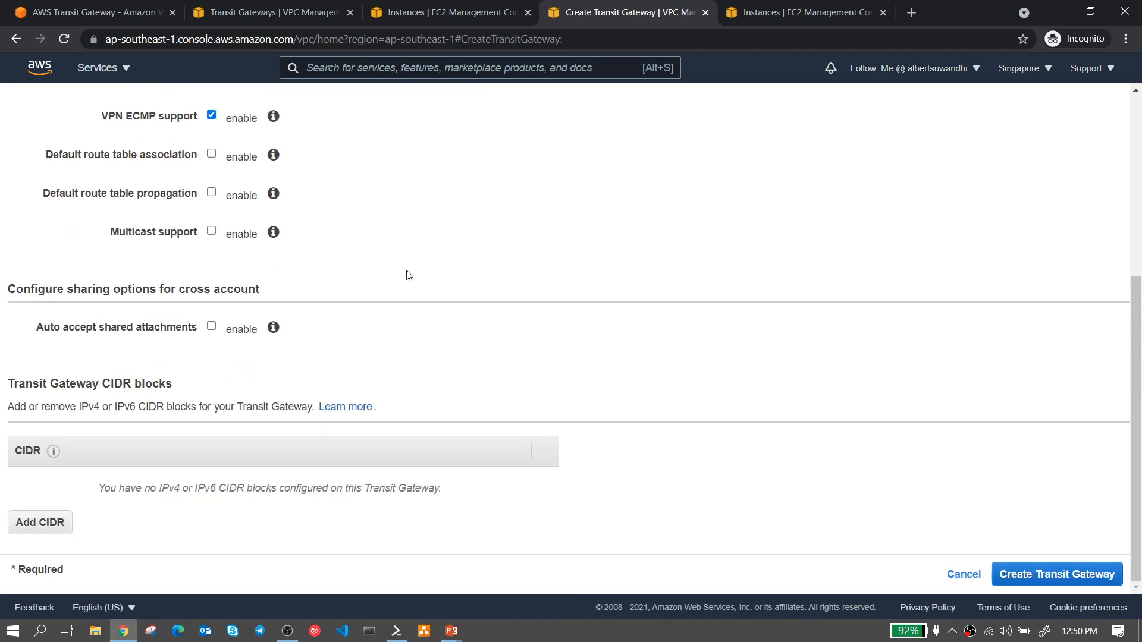
left_click(1056, 575)
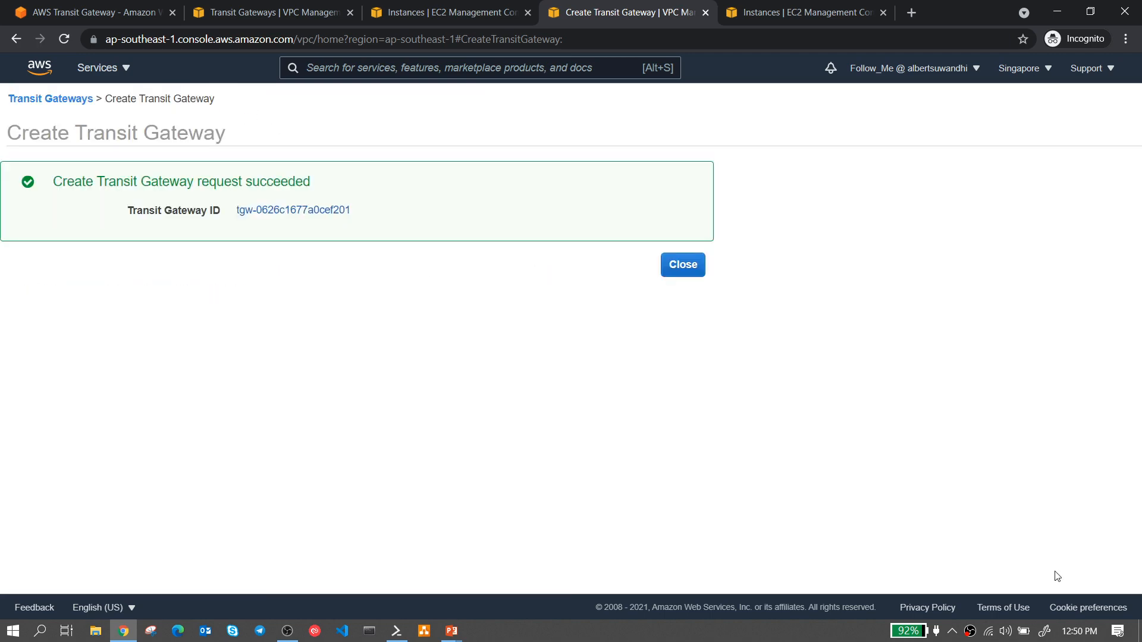
left_click(682, 262)
- Reload the transit gateway lists of the Tokyo and Singapore regions to check the state of the new gateways
left_click(266, 7)
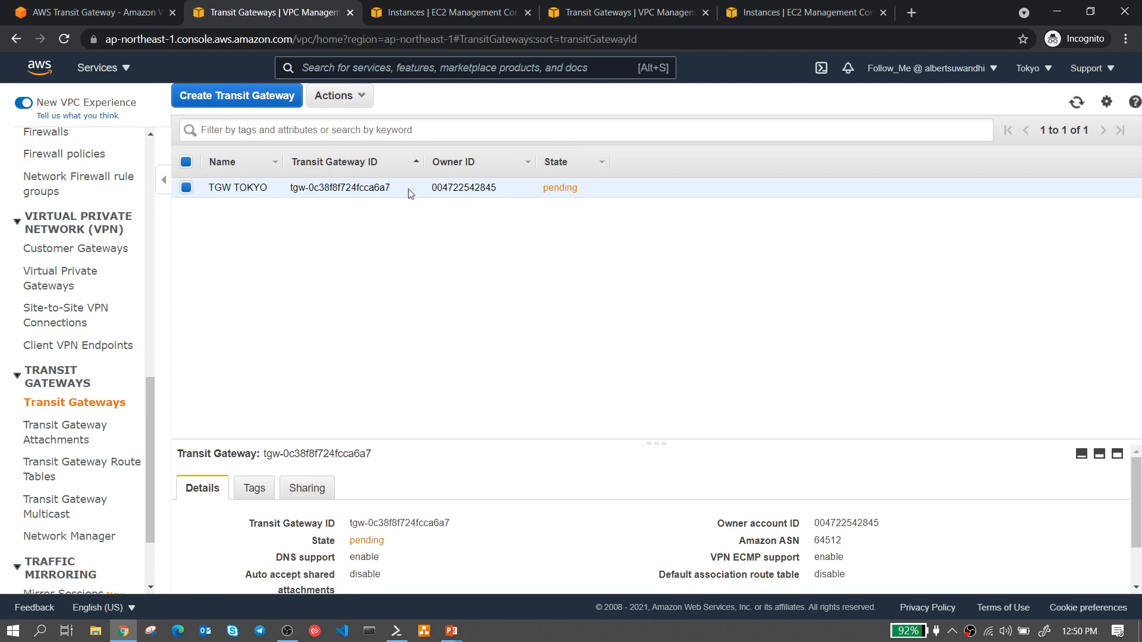
left_click(65, 38)
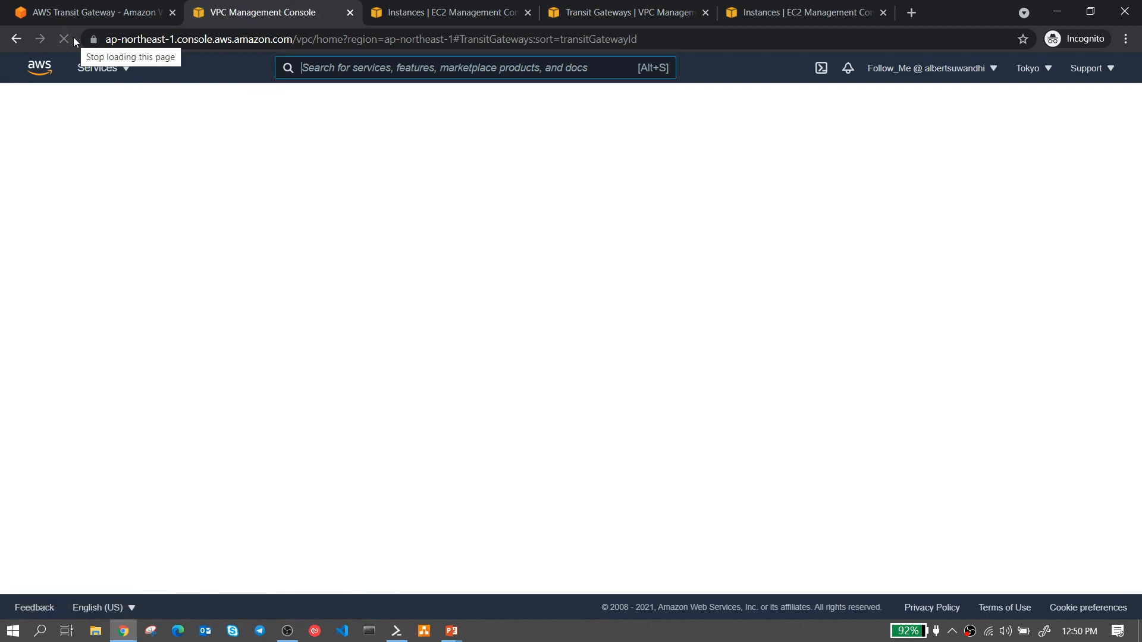
left_click(625, 11)
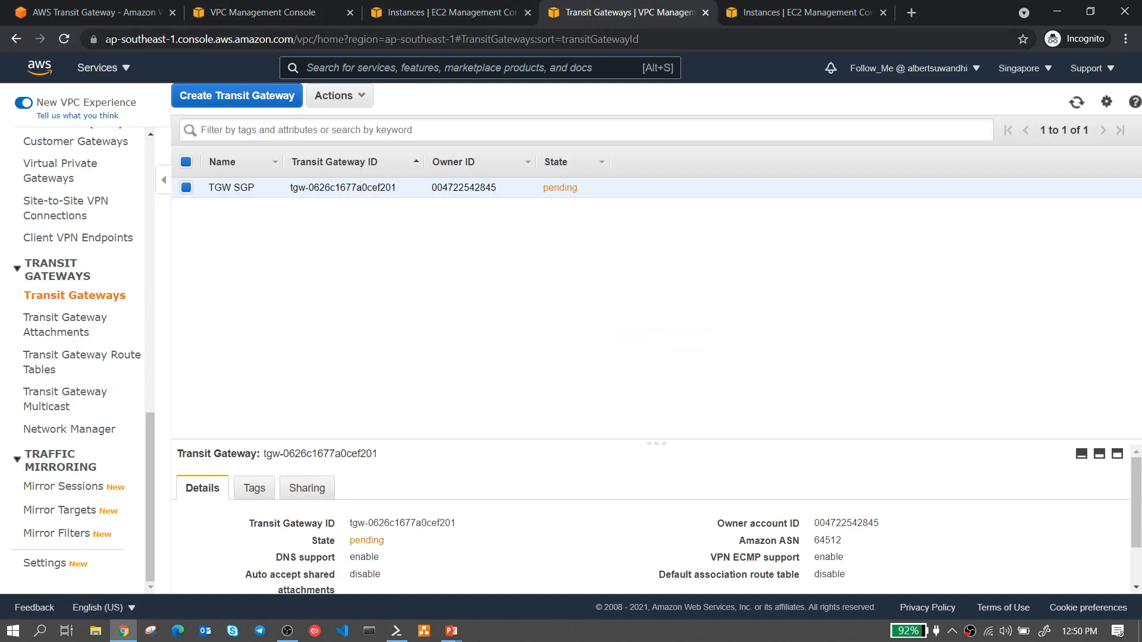
left_click(66, 39)
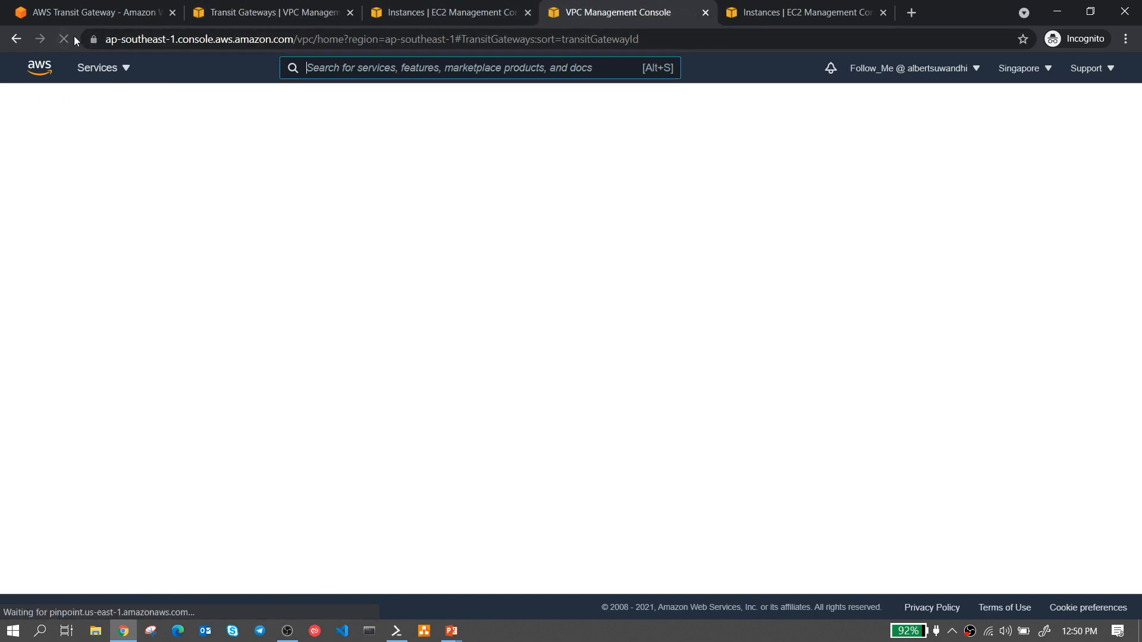
left_click(237, 13)
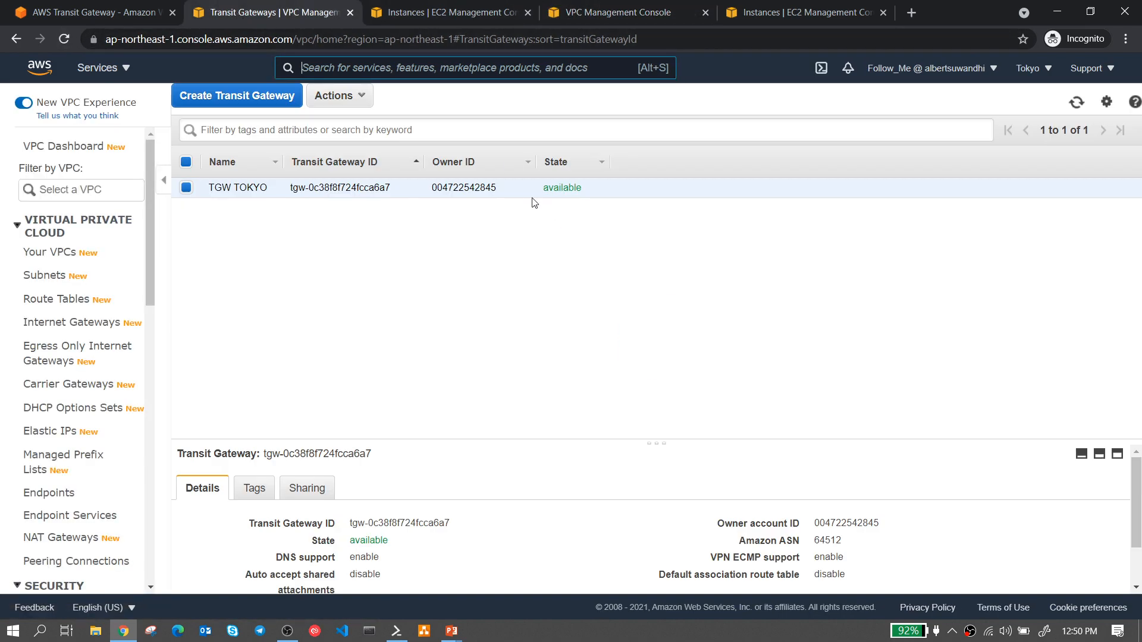
- Switch to the PowerPoint slide show and handwrite "TGW Tokyo" beside the Tokyo transit gateway and a label above the Singapore one
mouse_move(453, 631)
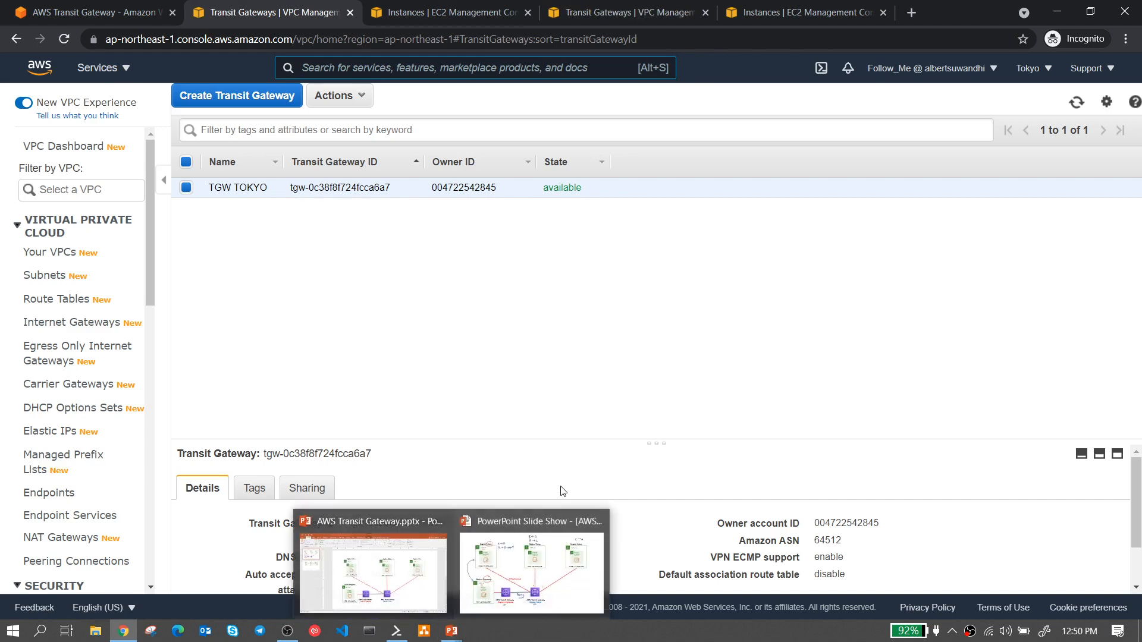
left_click(514, 555)
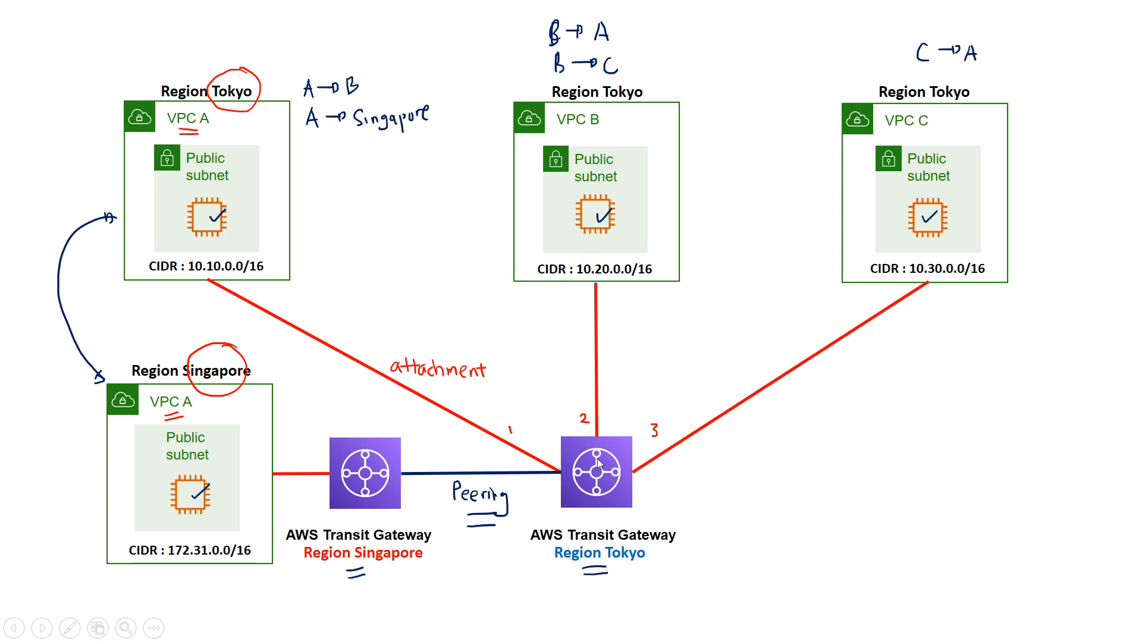
mouse_move(650, 477)
left_mouse_down()
mouse_move(655, 493)
mouse_move(717, 479)
mouse_move(754, 493)
left_mouse_up()
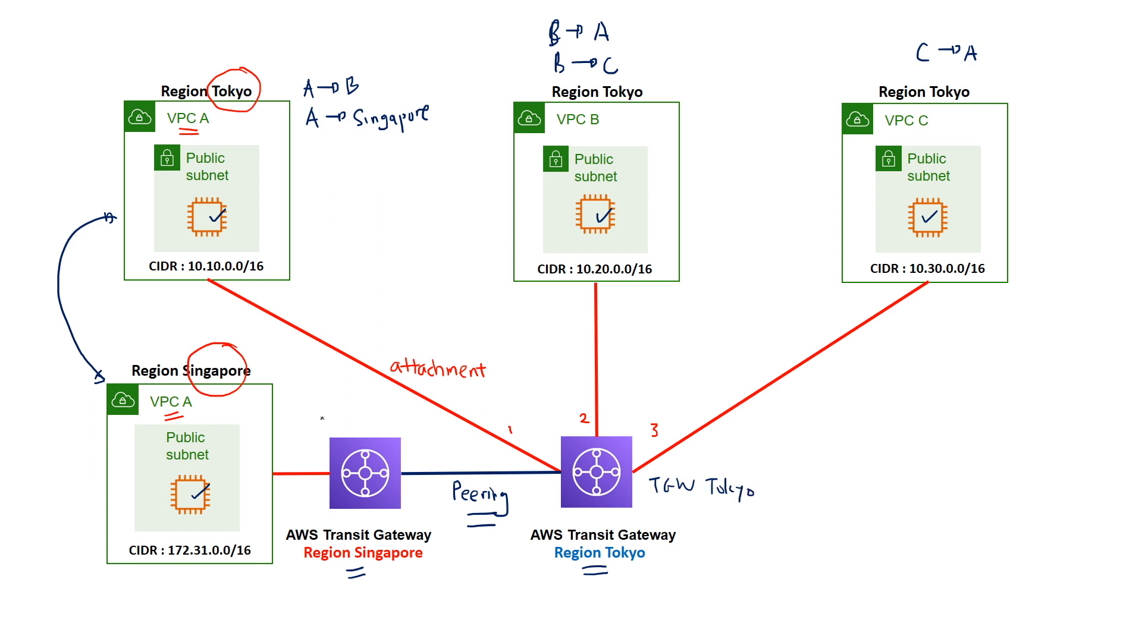
left_click_drag(322, 418, 388, 427)
- Switch to the browser and start a new transit gateway attachment in the Tokyo region for the TGW TOKYO gateway
key("alt+Tab")
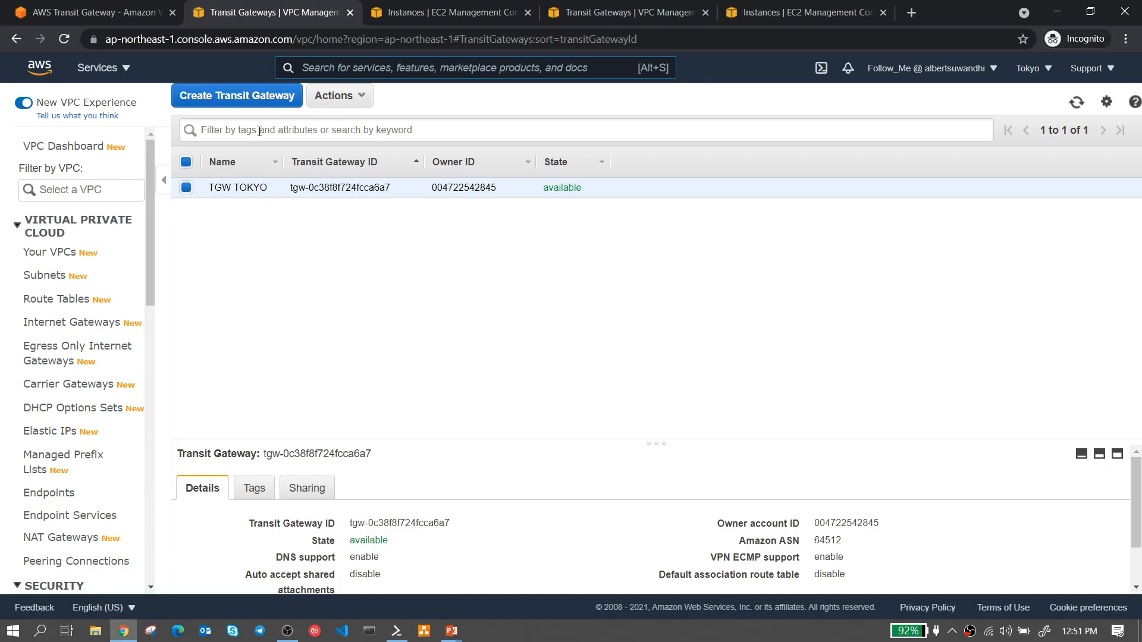
scroll(119, 339, "down", 5)
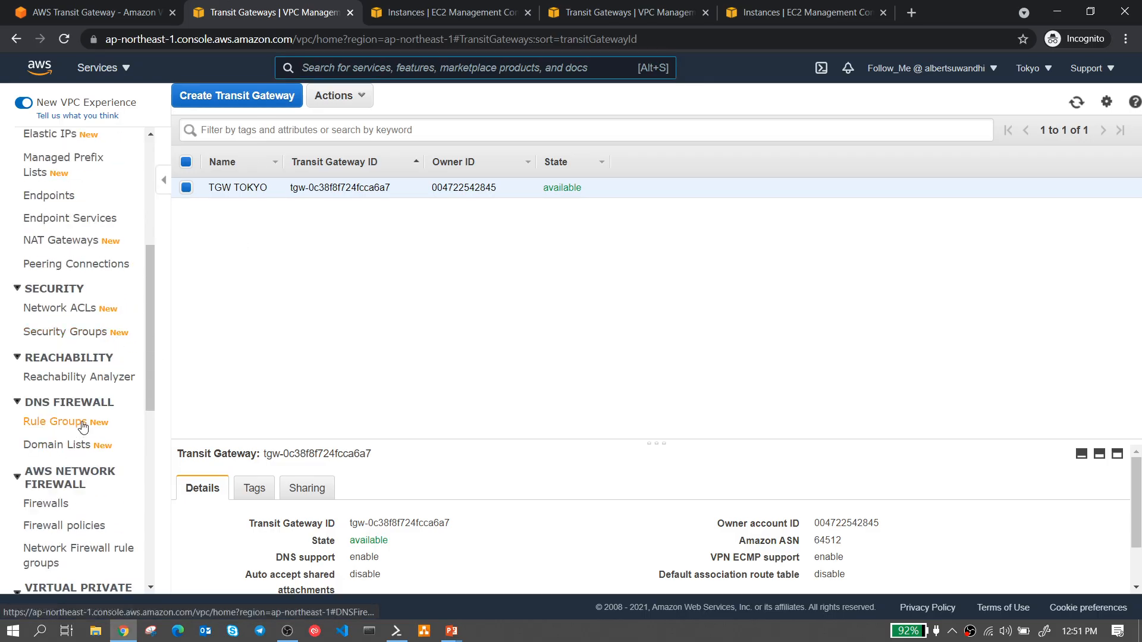
scroll(83, 426, "down", 6)
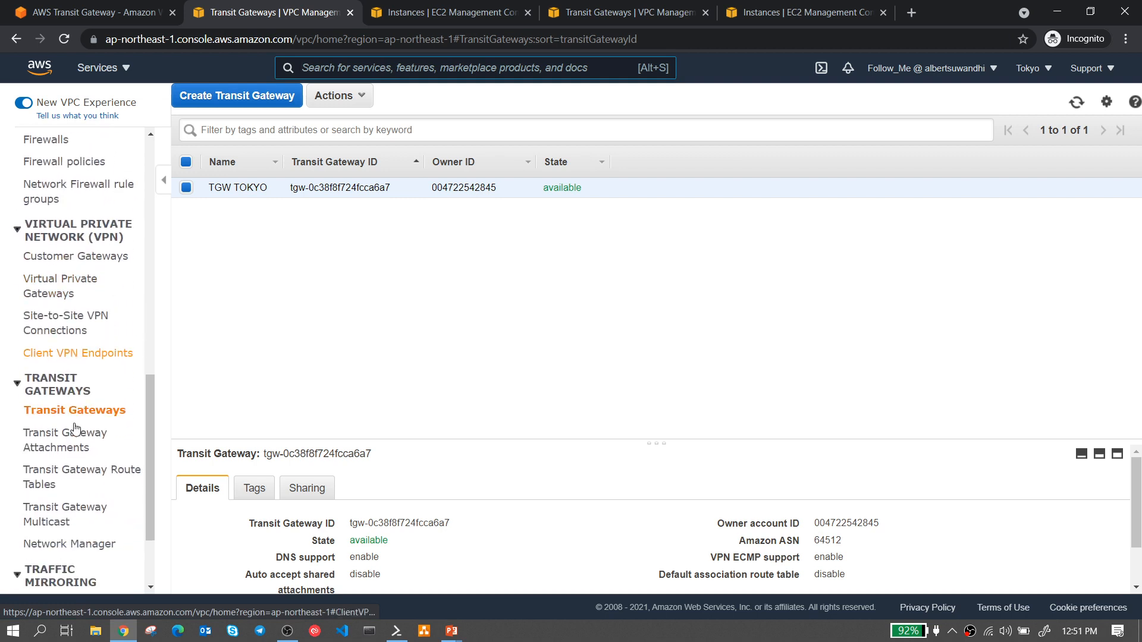
scroll(74, 404, "down", 1)
left_click(73, 370)
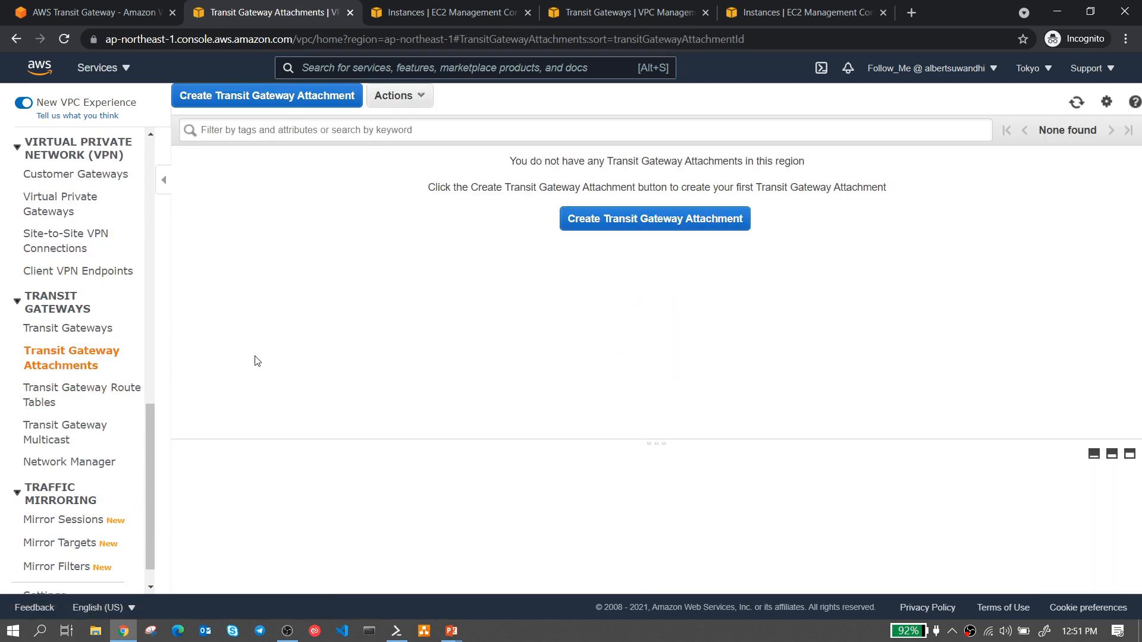
left_click(579, 230)
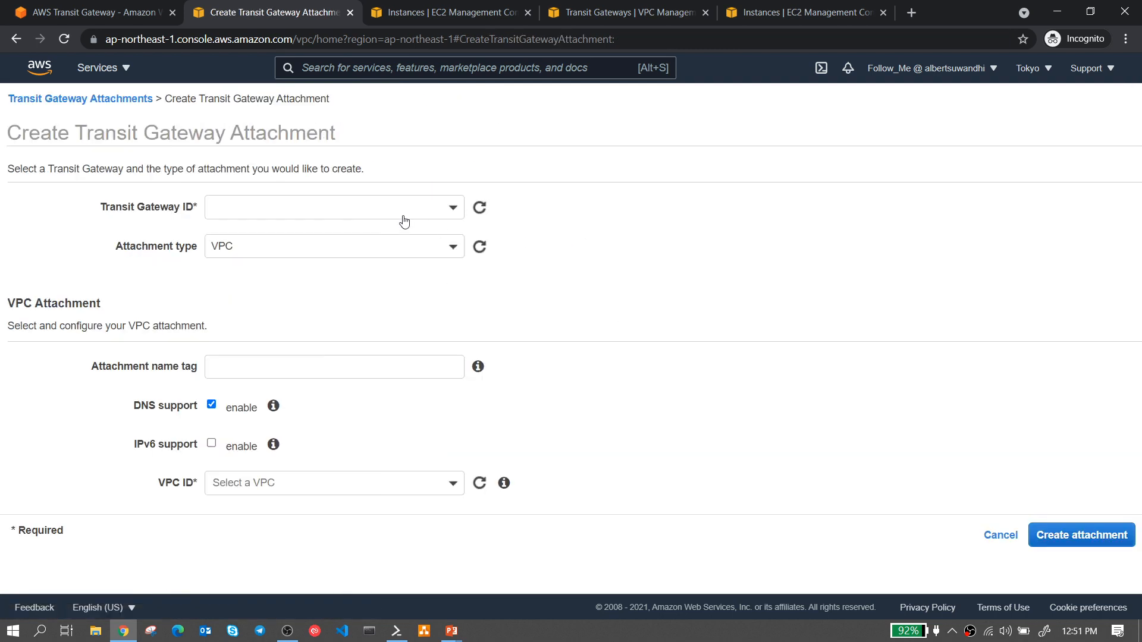
left_click(345, 204)
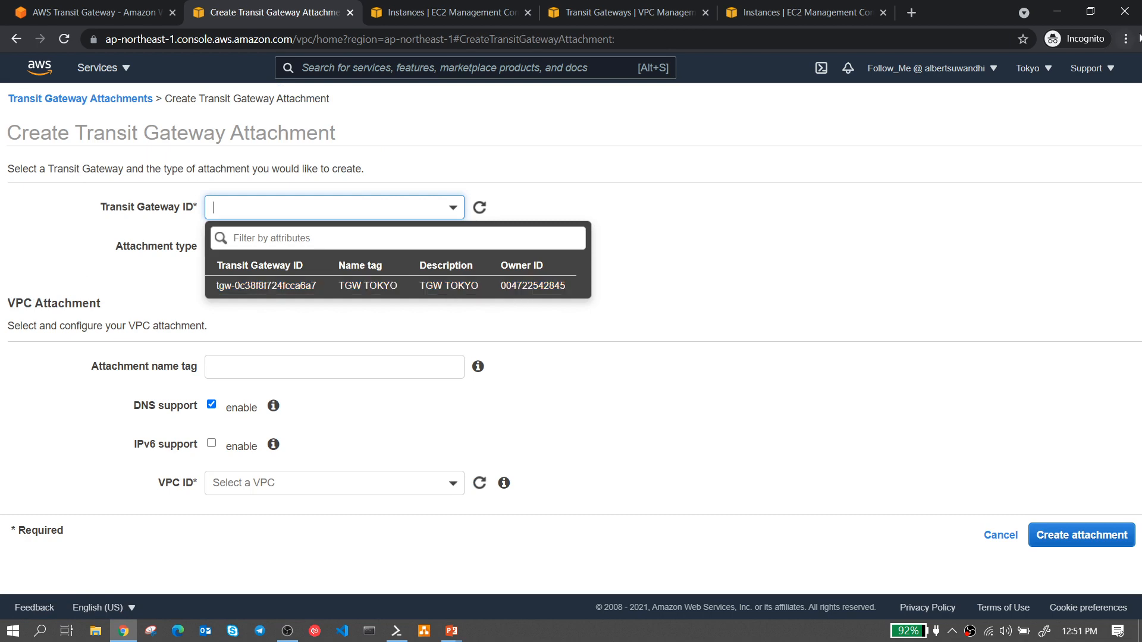
left_click(382, 286)
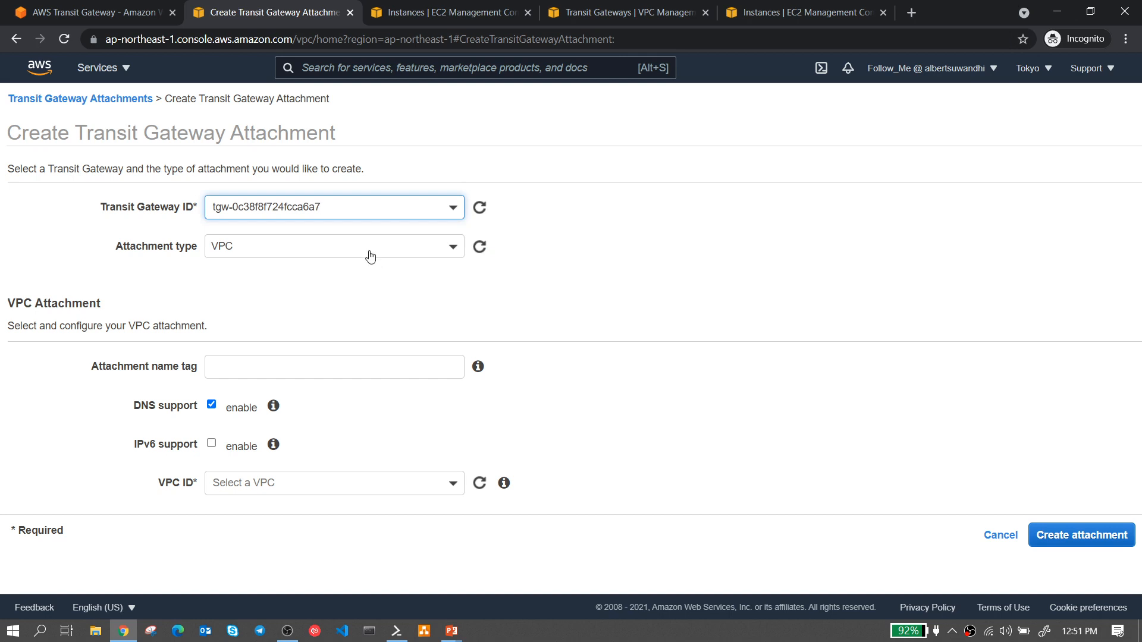
- Set the attachment type to VPN and look through its customer gateway, routing and tunnel options
left_click(369, 256)
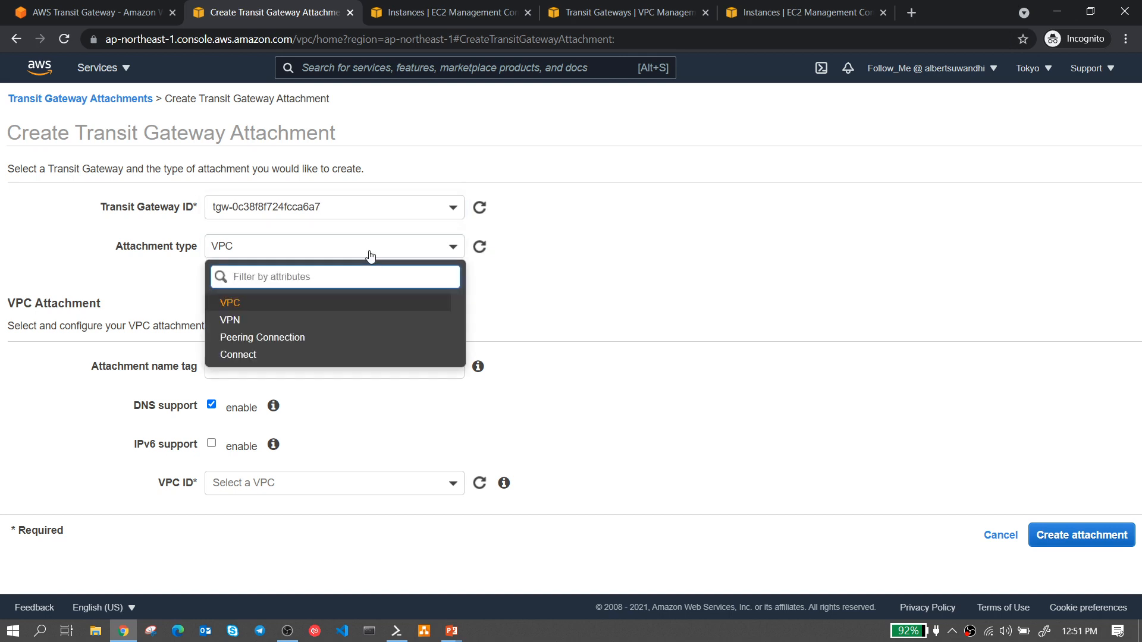
left_click(257, 319)
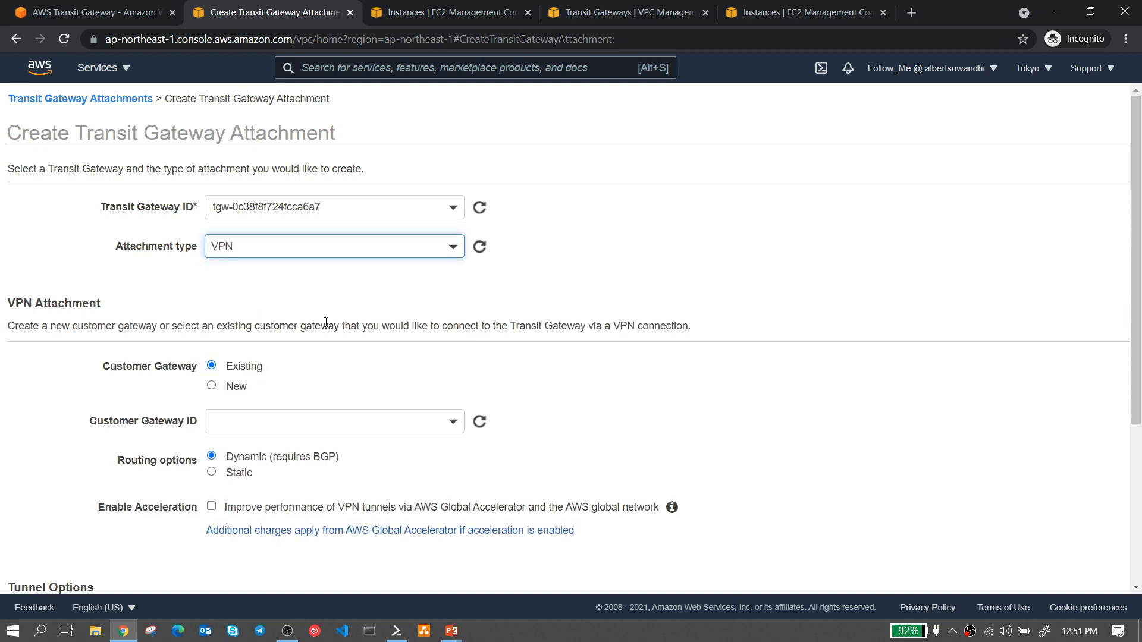
scroll(327, 322, "down", 1)
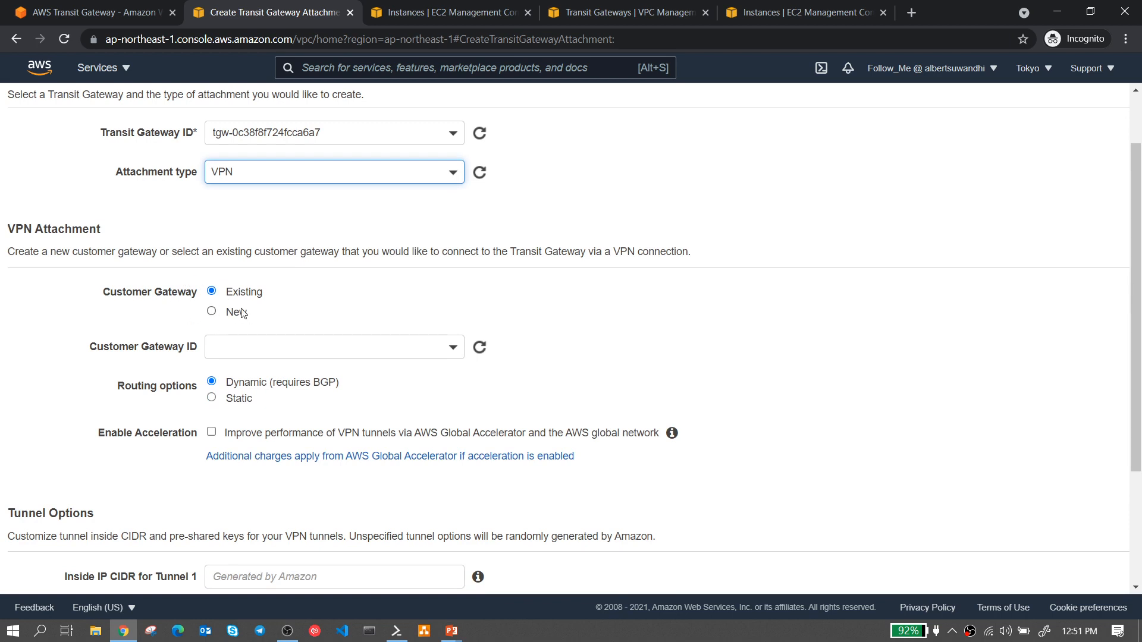
scroll(241, 309, "up", 1)
scroll(329, 337, "down", 1)
scroll(329, 341, "up", 1)
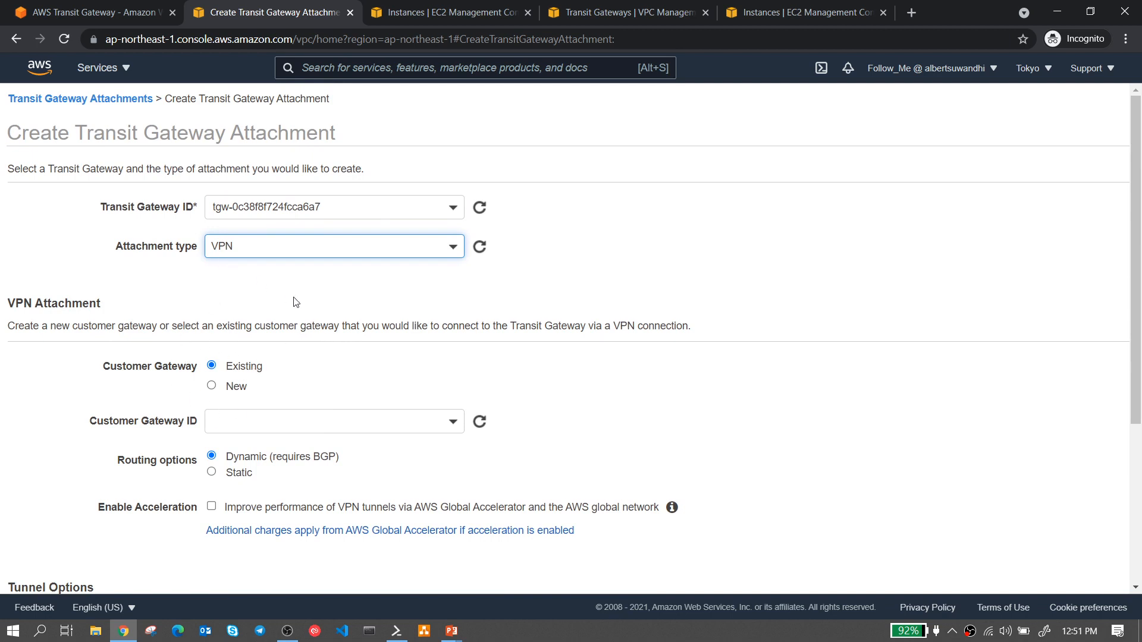
scroll(295, 301, "down", 4)
scroll(308, 407, "up", 4)
- Try the Peering Connection and Connect attachment types to view the settings each one requires
left_click(309, 256)
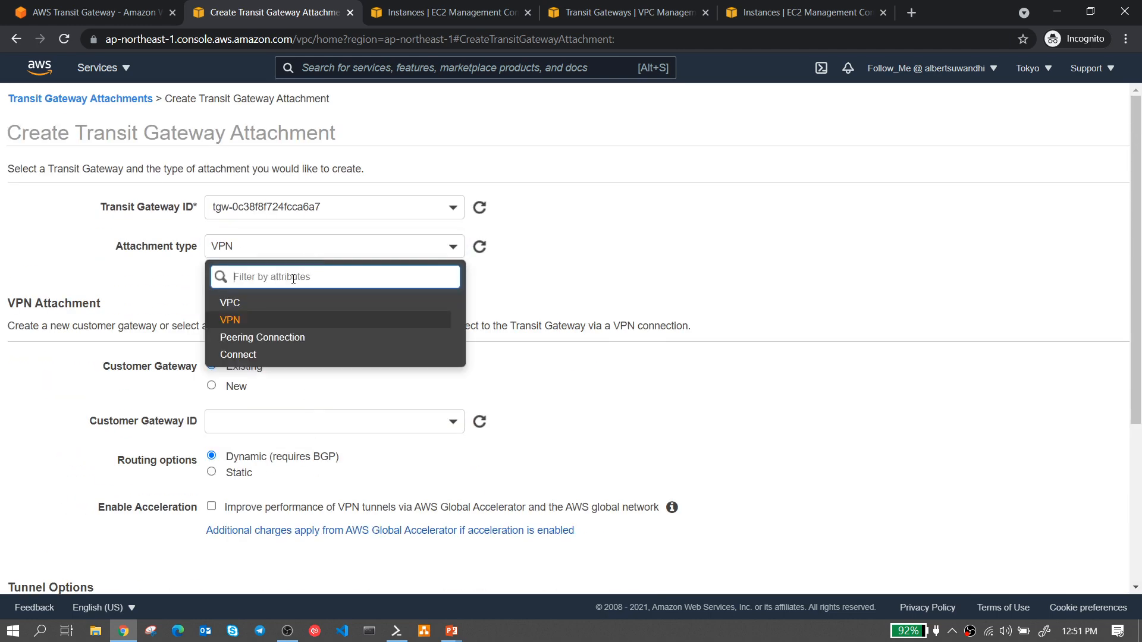
left_click(276, 339)
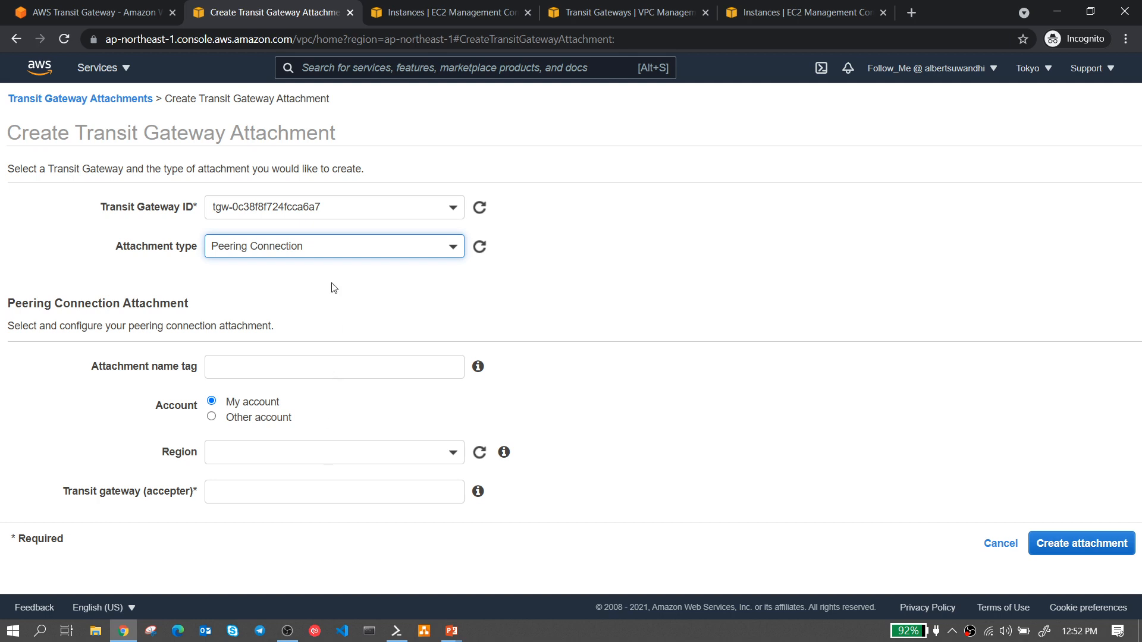
left_click(319, 250)
left_click(291, 356)
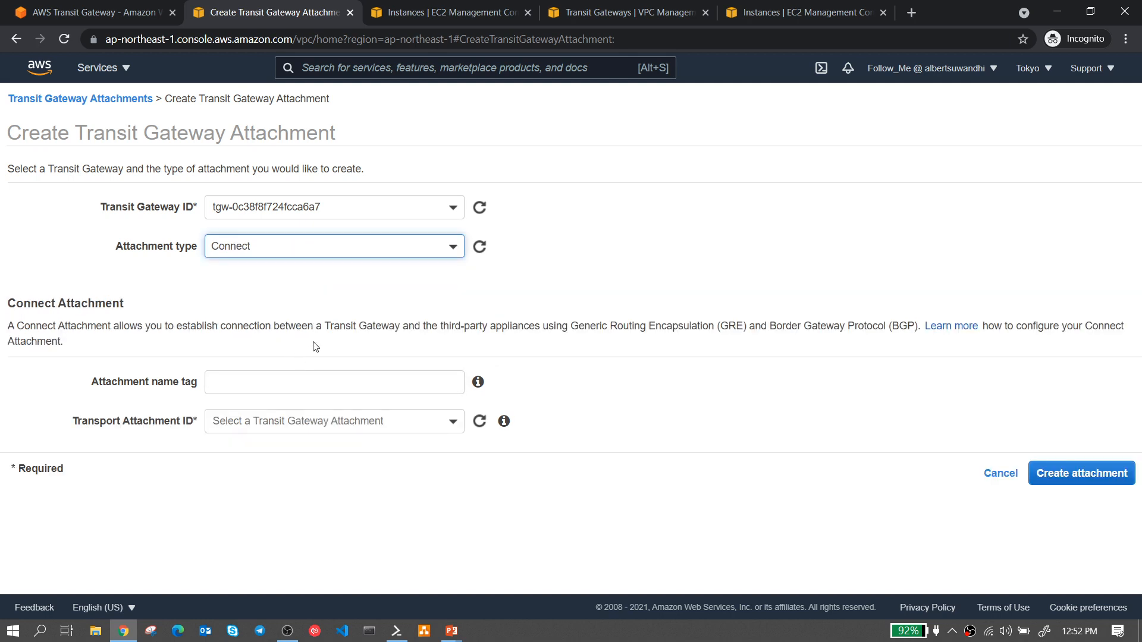
left_click(313, 253)
left_click(252, 355)
- Set the attachment type to VPC, name the attachment VPC A and select the VPC-A network (10.10.0.0/16)
left_click(414, 248)
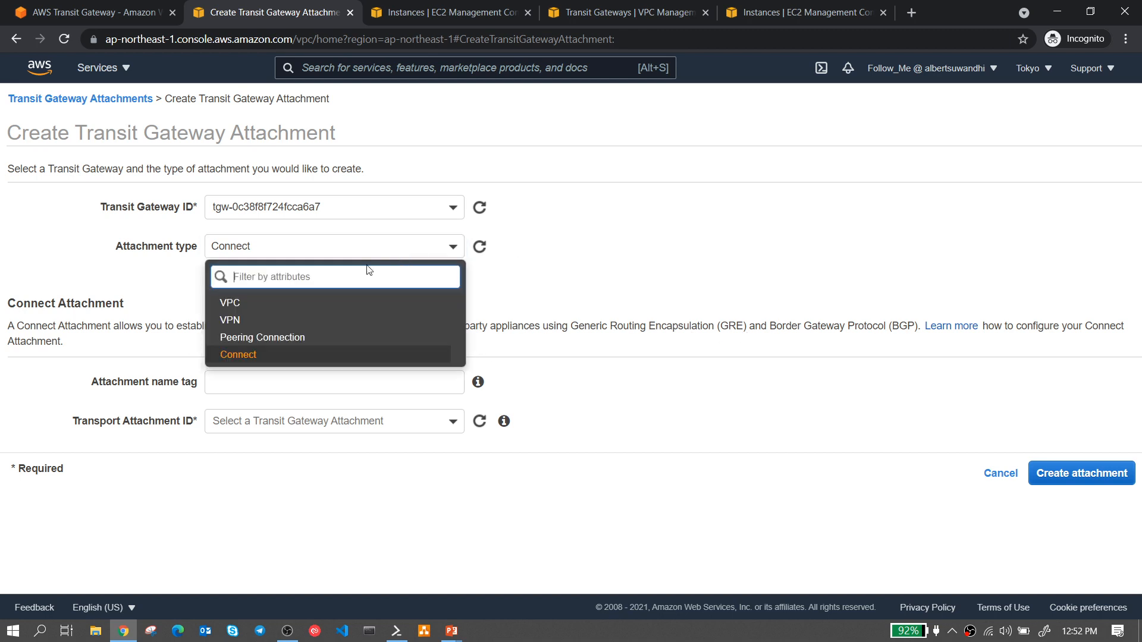
left_click(288, 304)
left_click(258, 364)
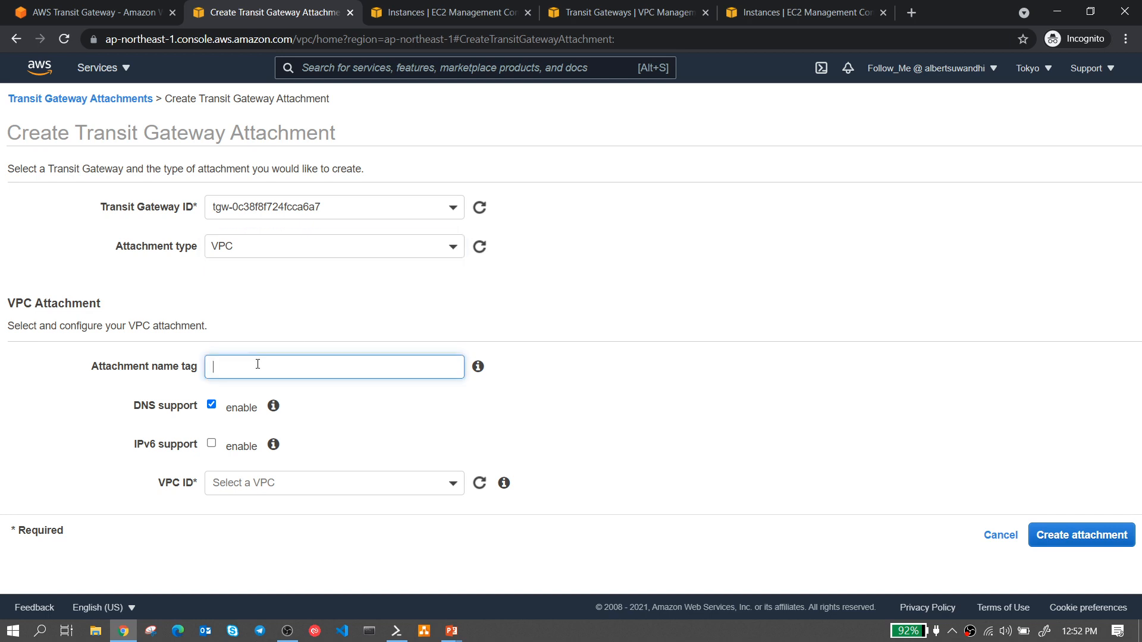
type("VPC A")
left_click(407, 485)
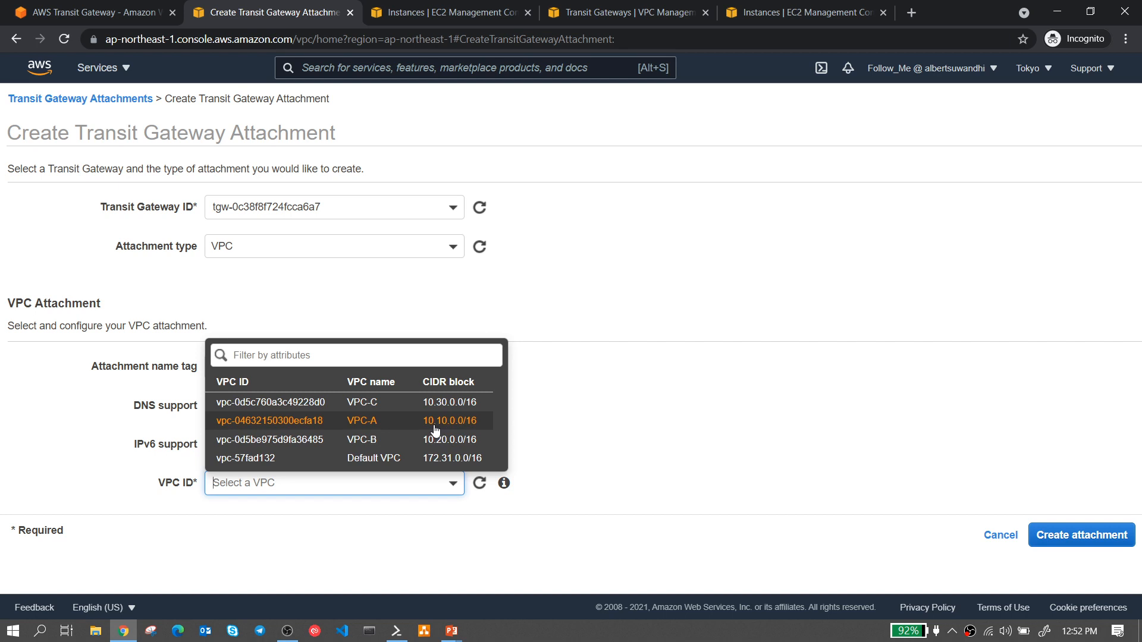
left_click(470, 422)
- Choose the VPC-A-Public-A subnet for zone ap-northeast-1a and check VPC A's public subnet in the PowerPoint slide show diagram
scroll(752, 440, "down", 2)
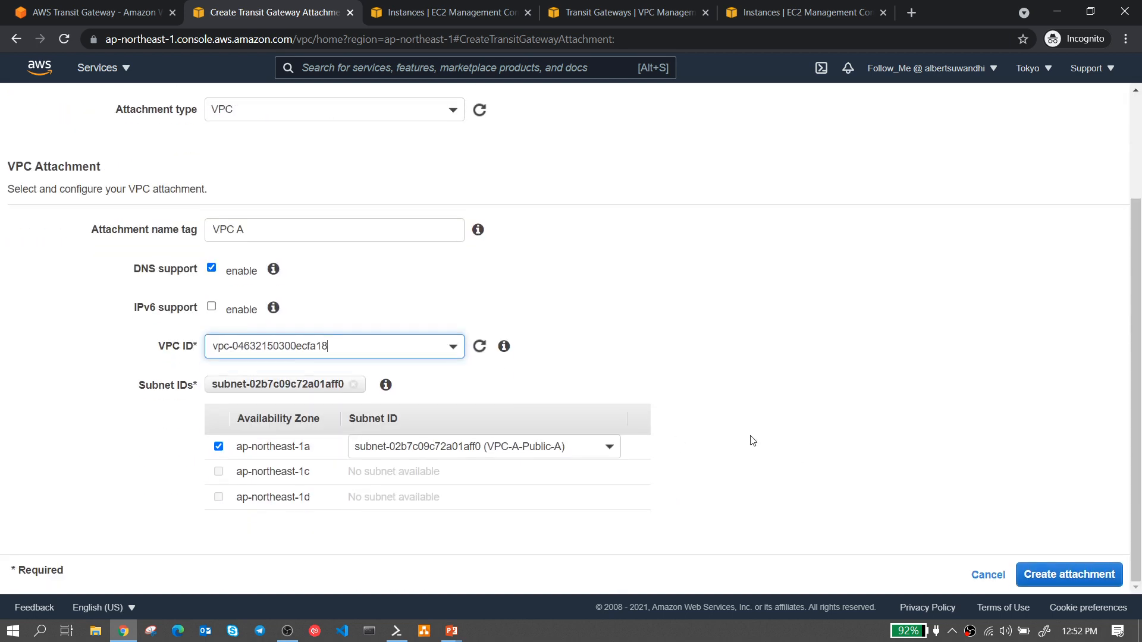
left_click(581, 447)
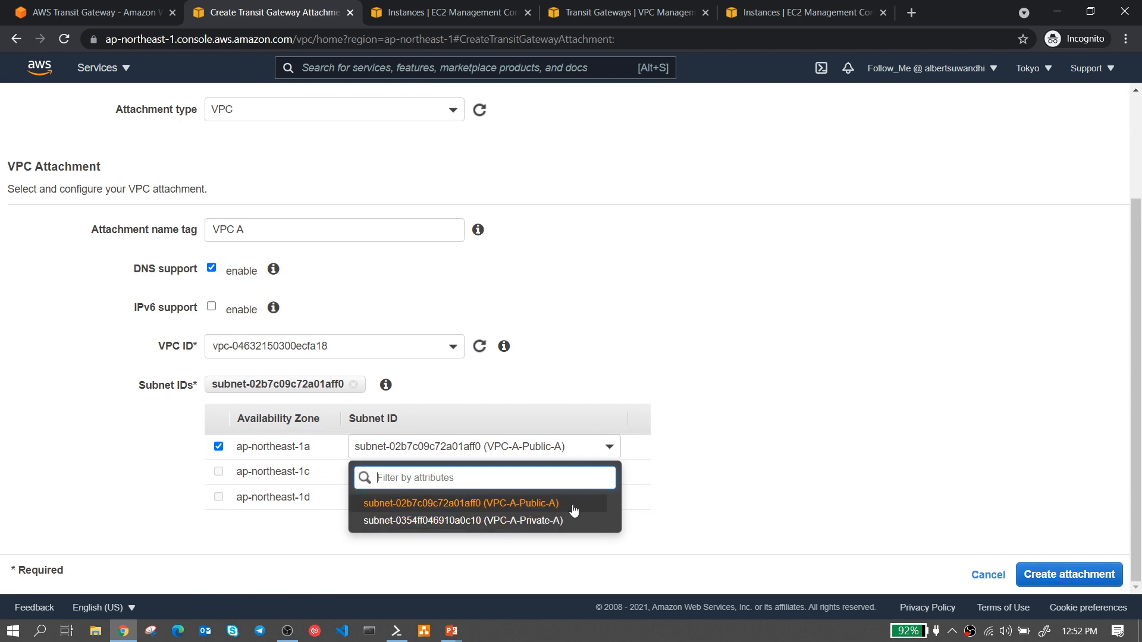
left_click(209, 467)
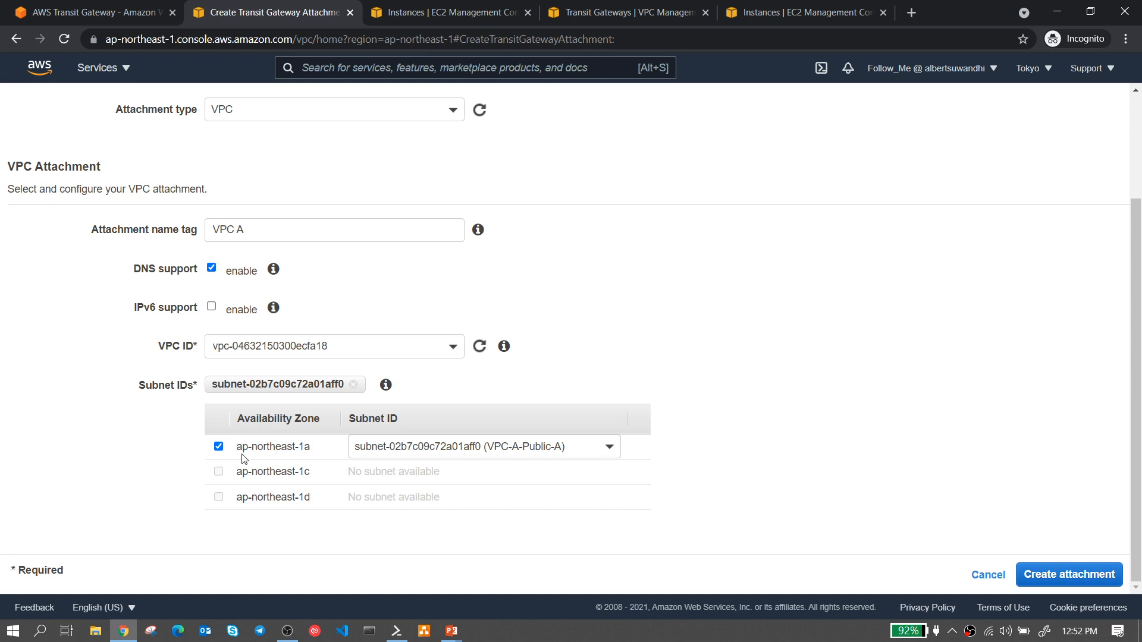
left_click(512, 452)
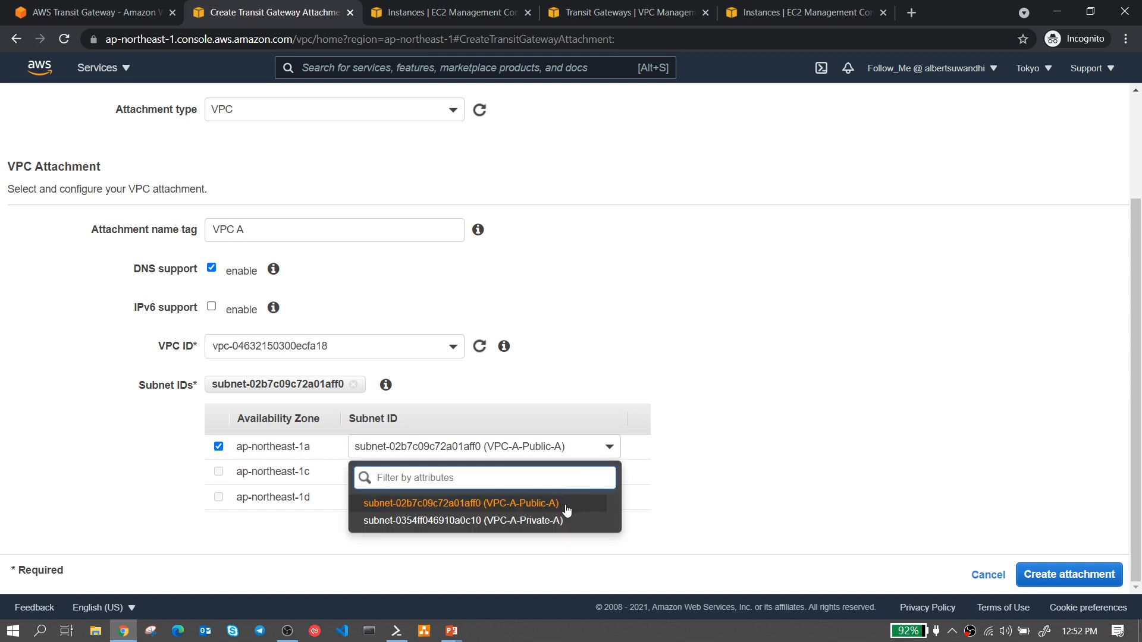
left_click(564, 504)
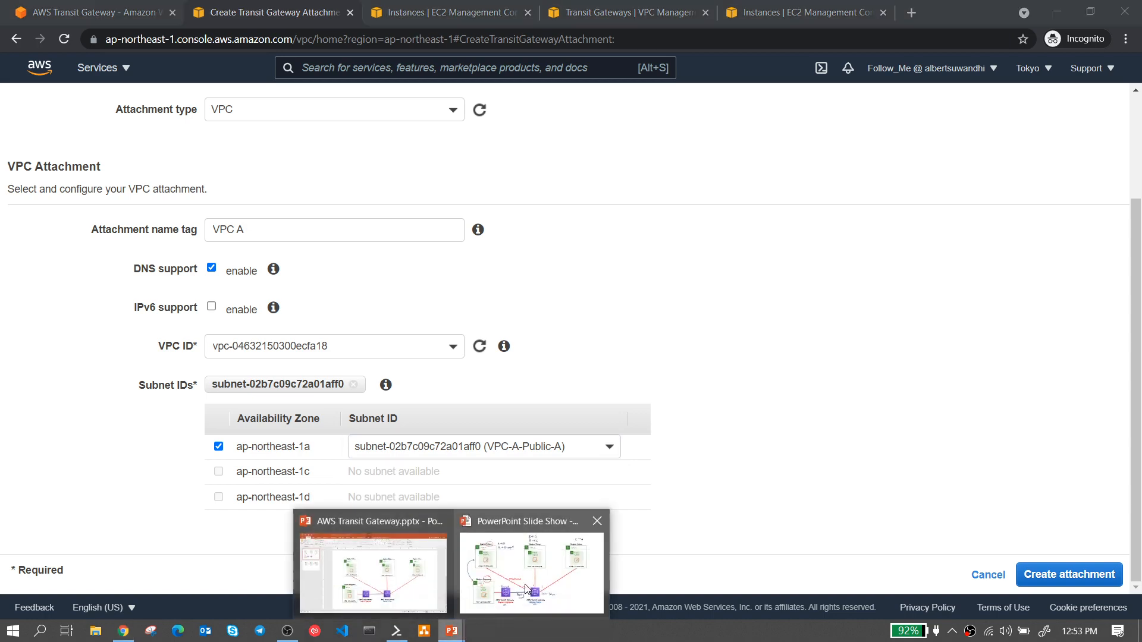
left_click(499, 559)
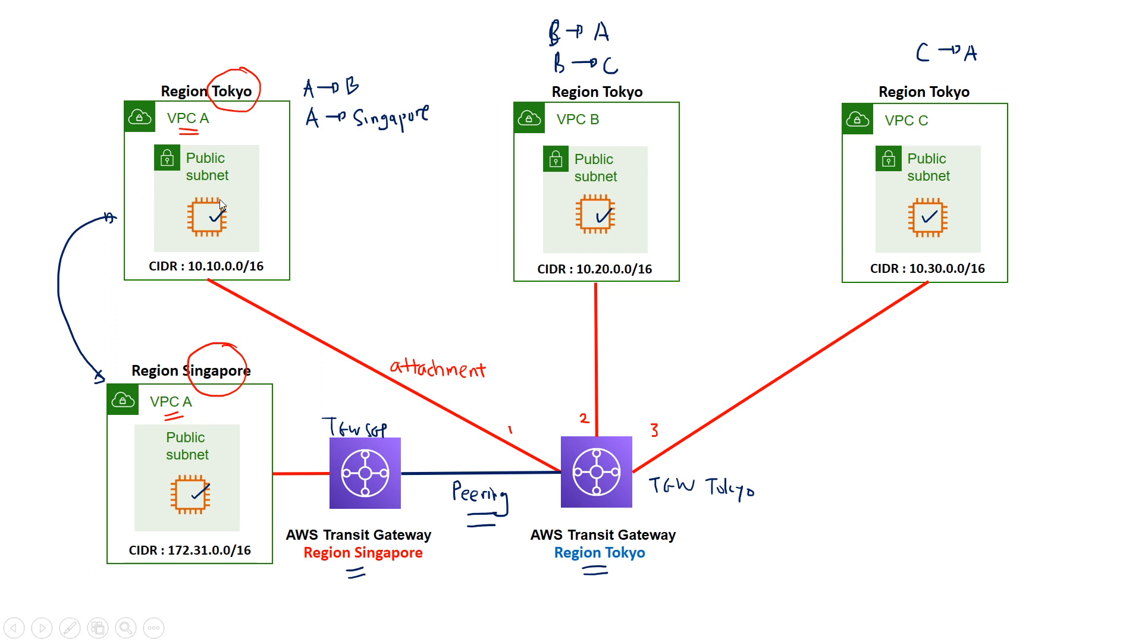
key("alt+Tab")
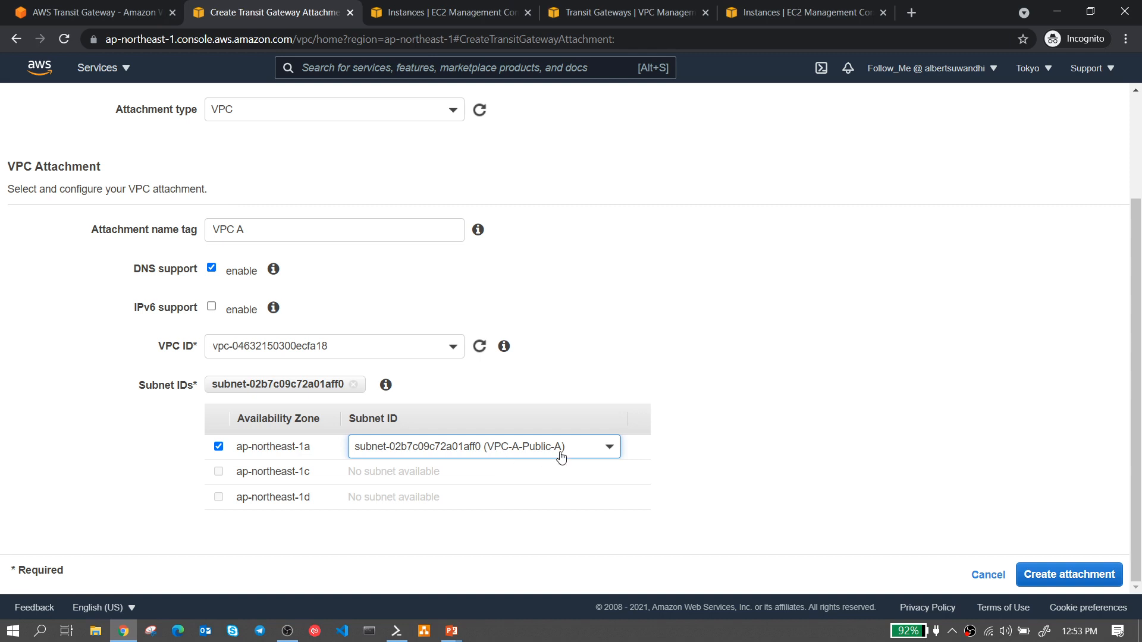
- Reselect the VPC-A-Public-A subnet, create the VPC A attachment and return to the attachment list
left_click(562, 457)
left_click(538, 502)
left_click(1068, 575)
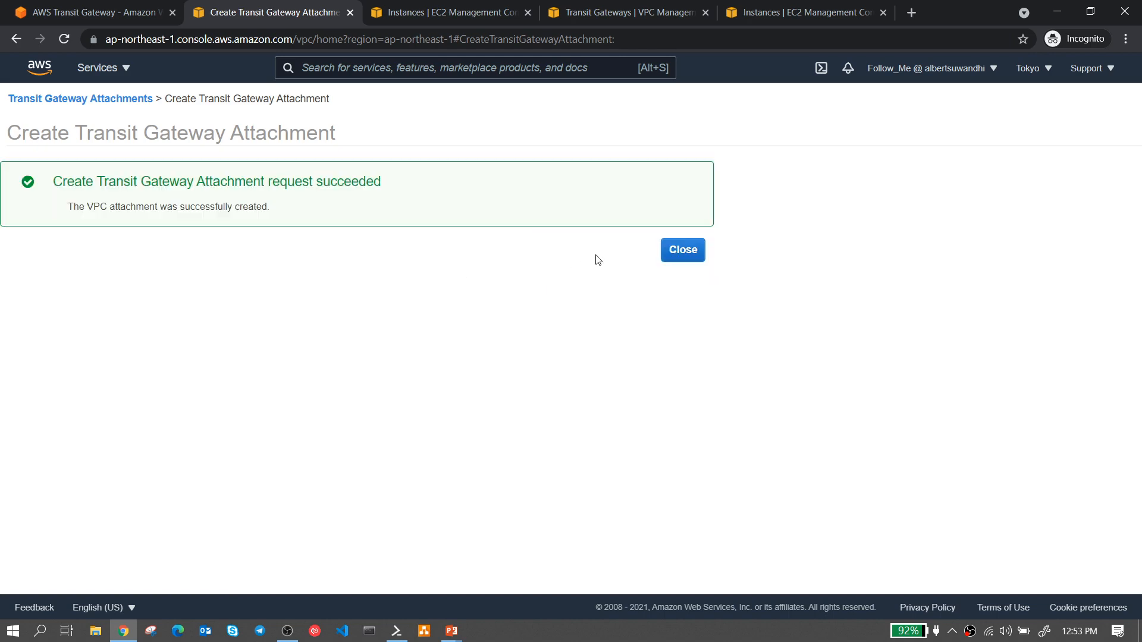
left_click(678, 252)
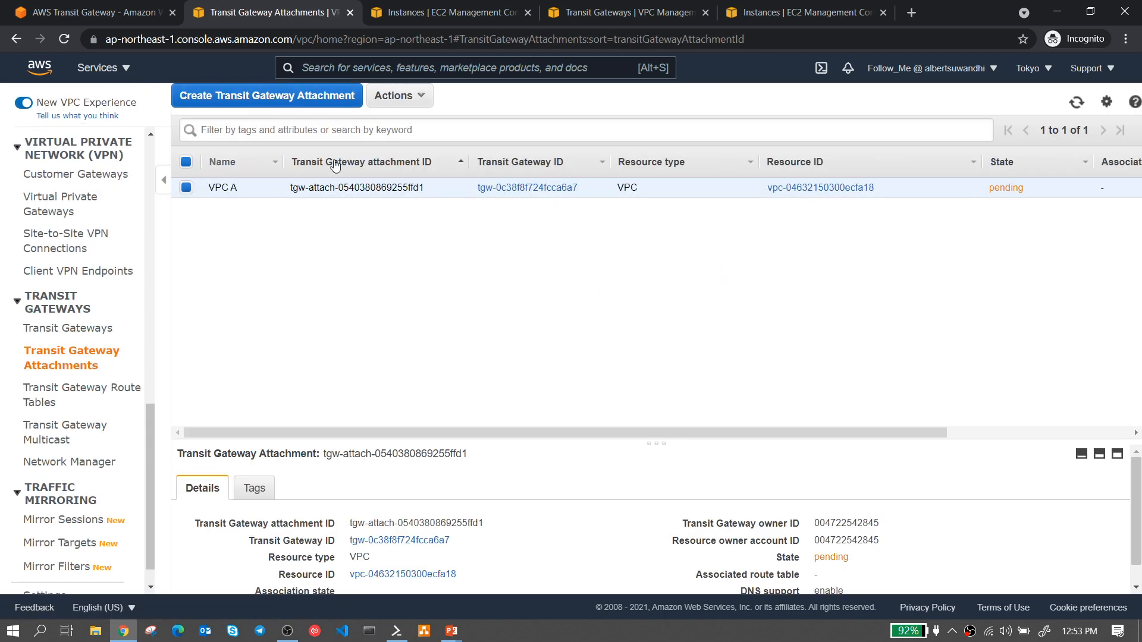
- Start another attachment on the TGW TOKYO gateway with type VPC and name tag VPC B
left_click(285, 102)
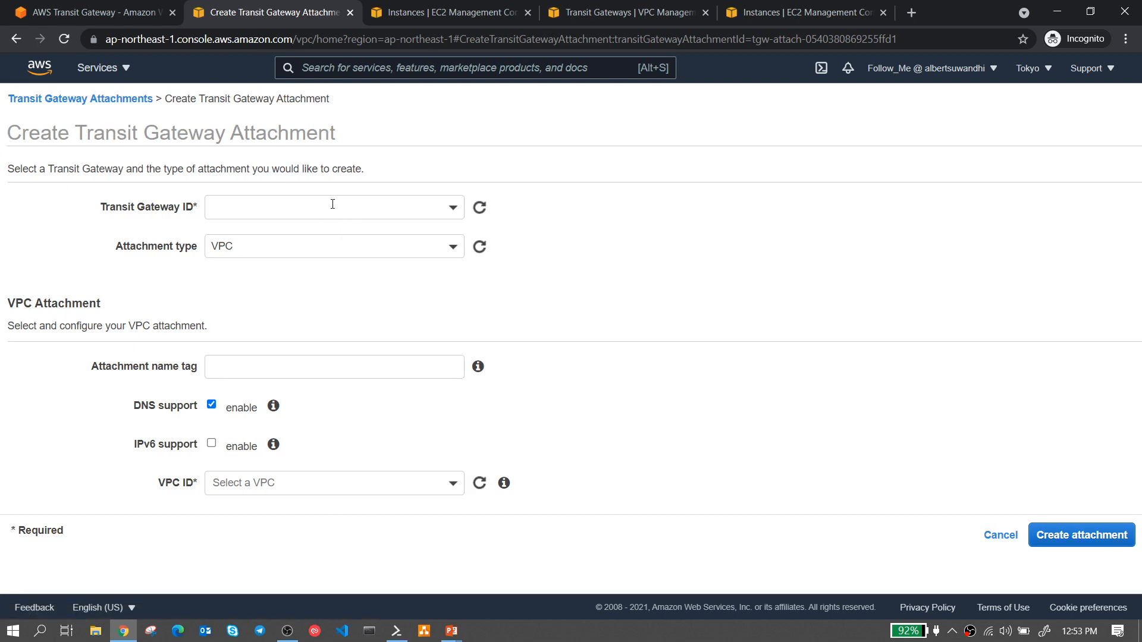
left_click(449, 212)
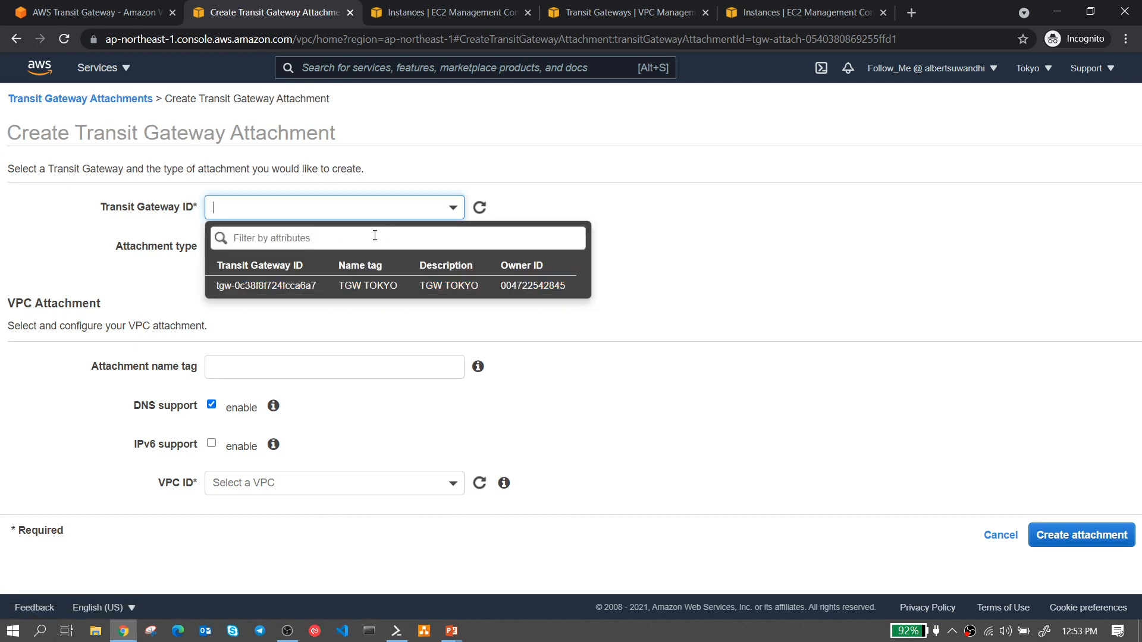
left_click(321, 286)
left_click(326, 246)
left_click(277, 294)
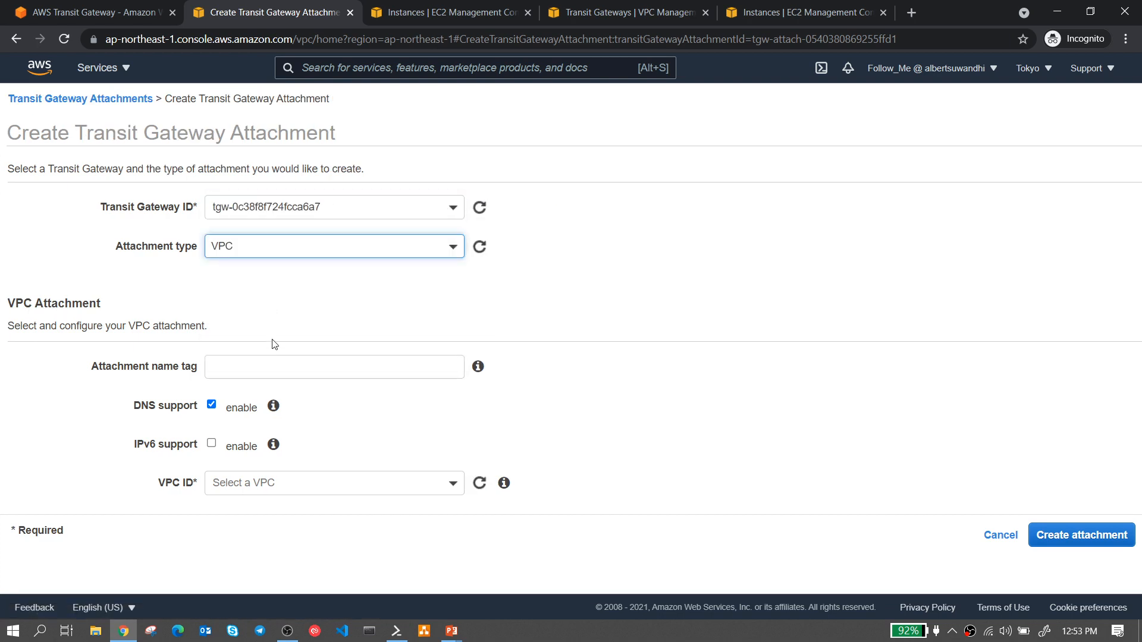
left_click(257, 371)
type("VPC ")
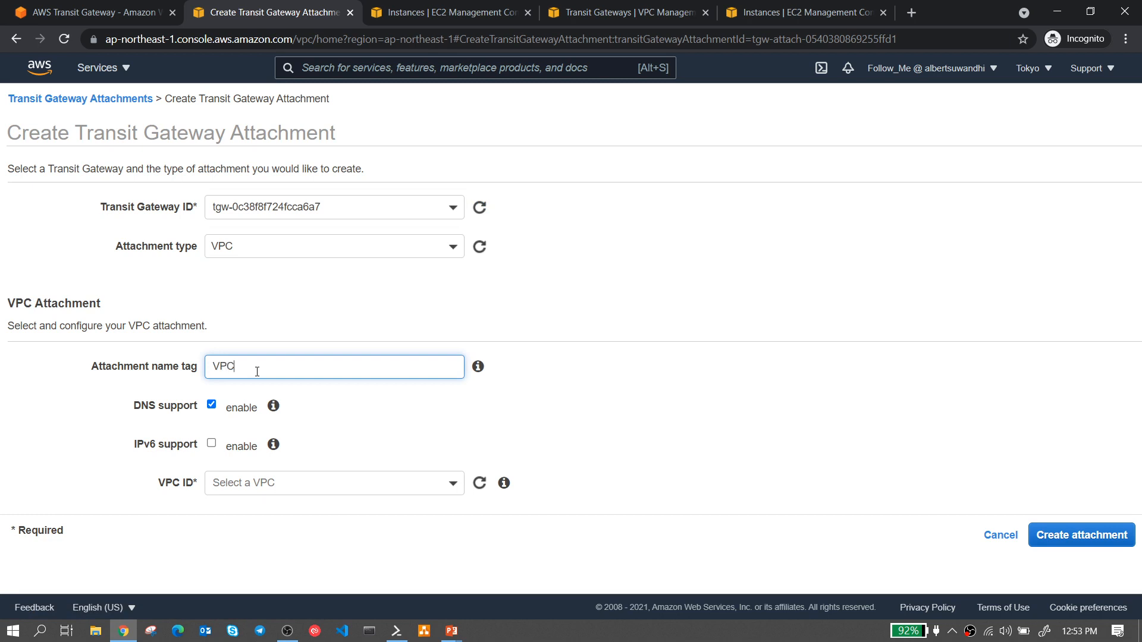
type("B")
- Select the VPC-B network (10.20.0.0/16) and its VPC-B-Public-A subnet in ap-northeast-1a for the attachment
left_click(369, 482)
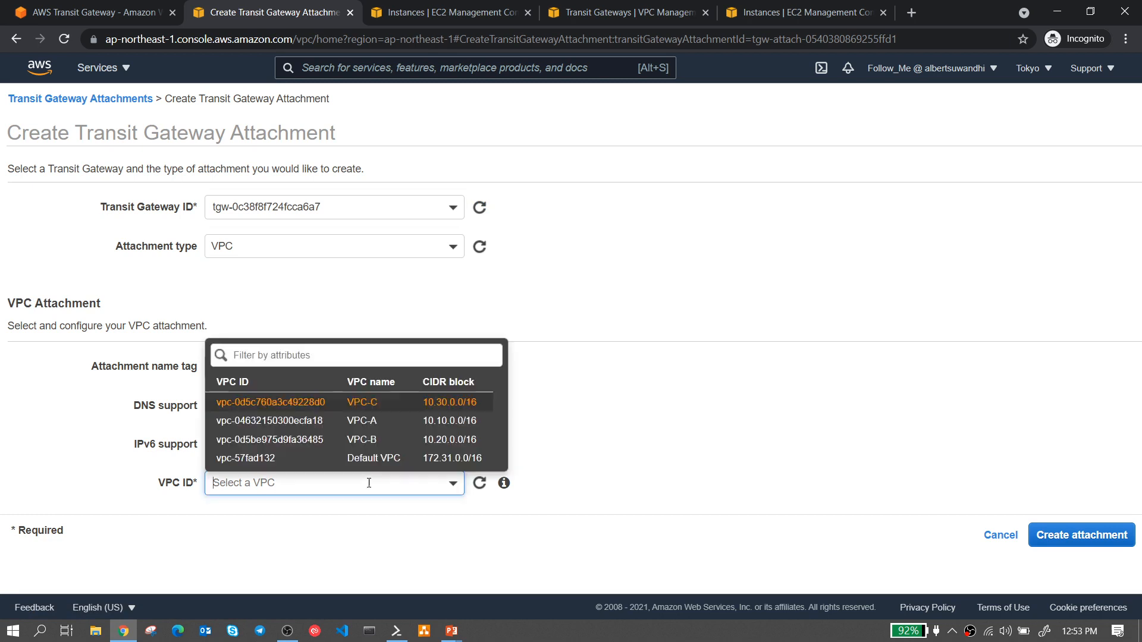
key("Down")
key("Down")
key("Return")
scroll(451, 423, "down", 2)
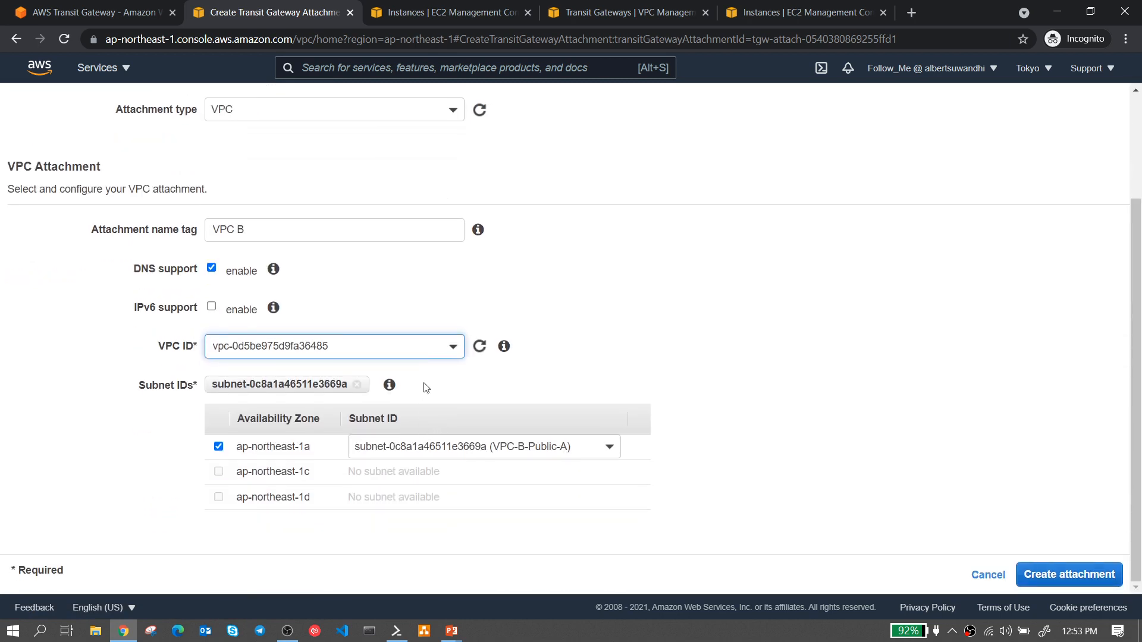
left_click(430, 347)
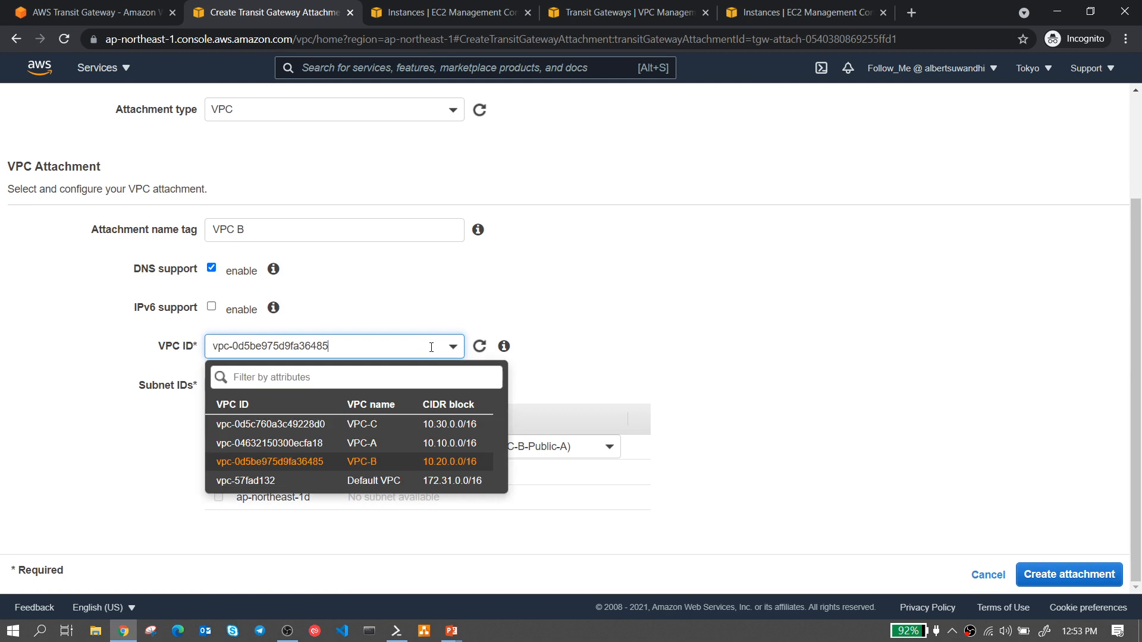
left_click(435, 467)
left_click(503, 452)
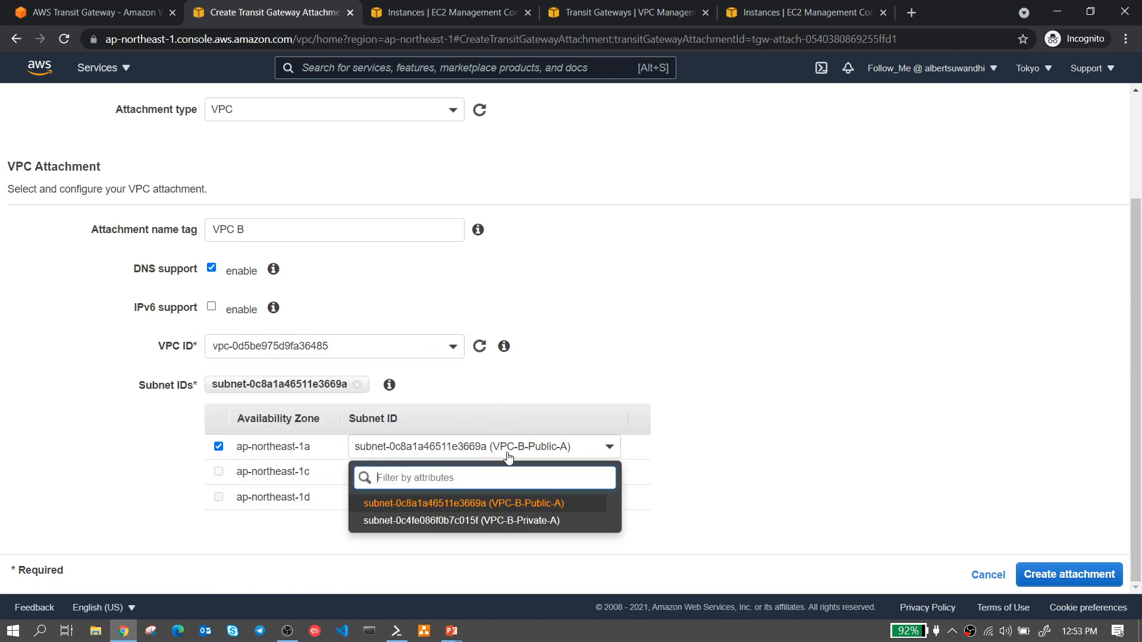
left_click(522, 501)
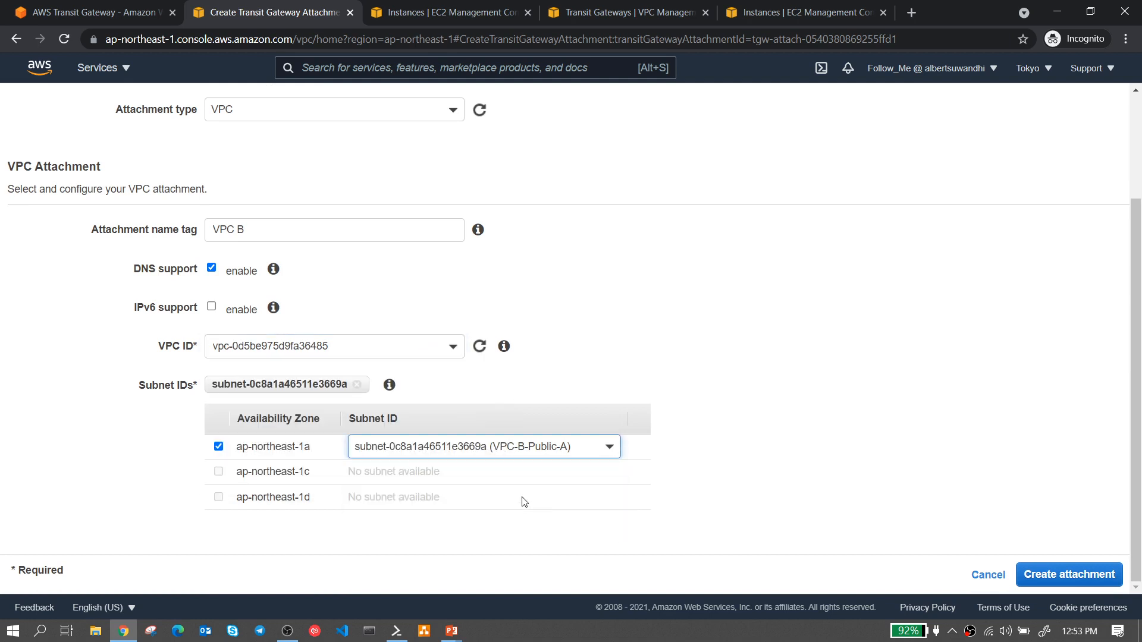
- Create the VPC B attachment and open a new transit gateway attachment form in the Tokyo region
left_click(1041, 576)
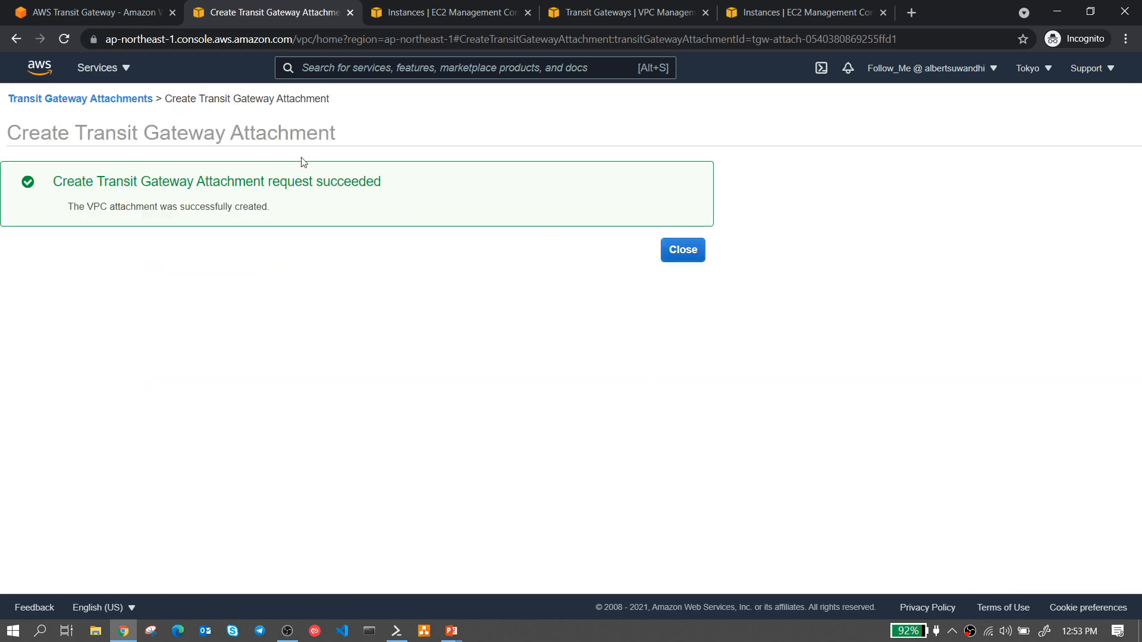
left_click(691, 250)
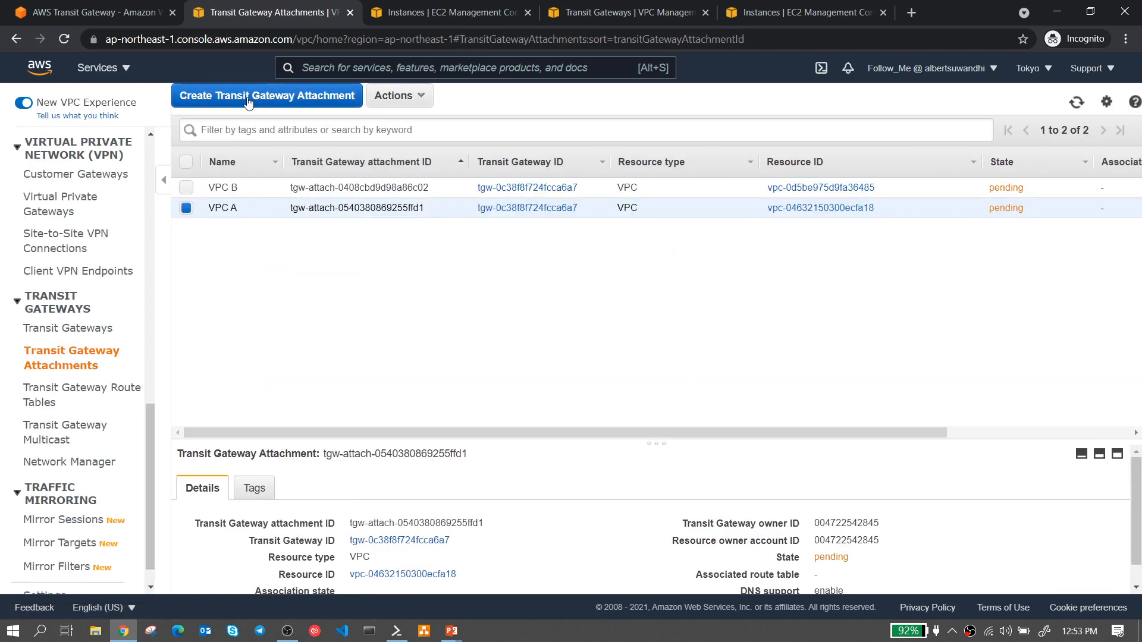
left_click(250, 99)
- Choose the TGW TOKYO gateway for the new attachment and set its name tag to VPC C
left_click(451, 209)
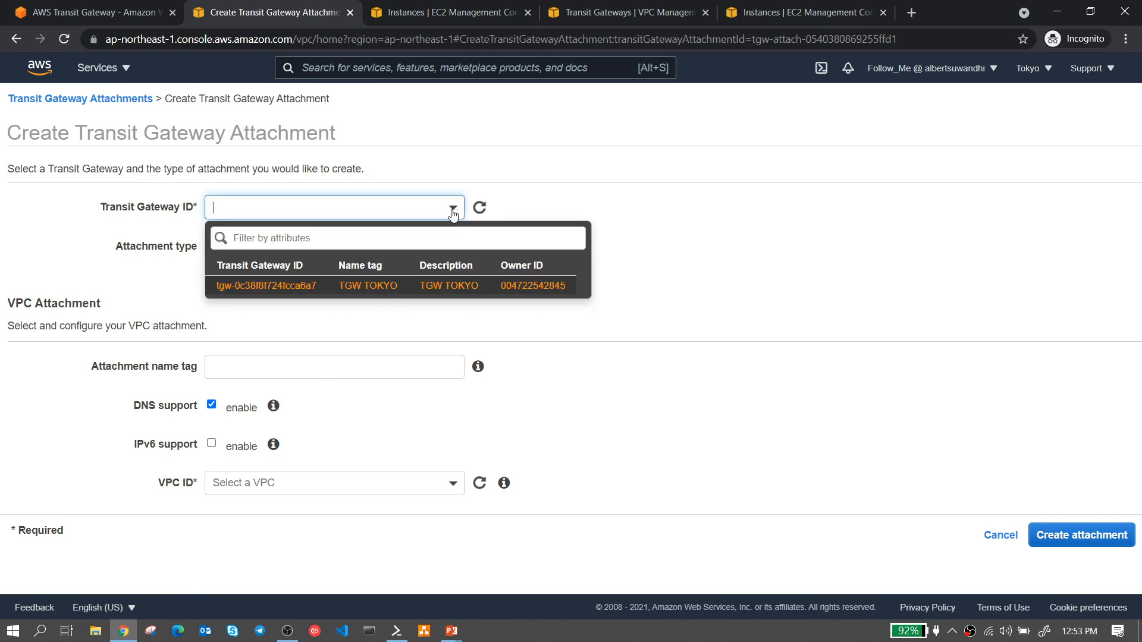
left_click(393, 287)
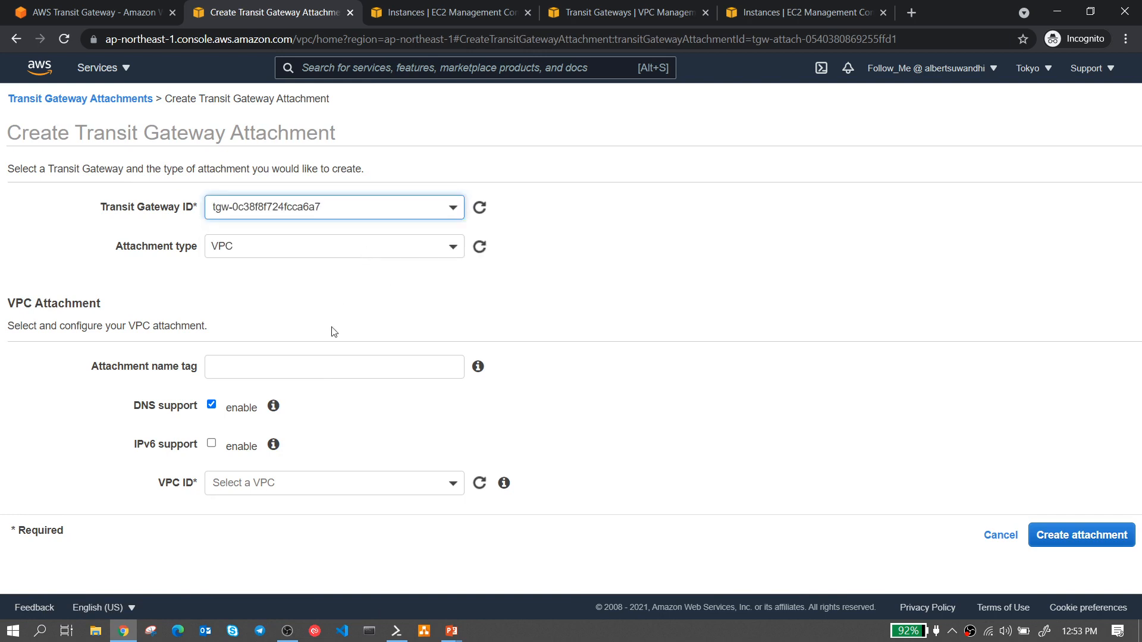
left_click(290, 365)
type("VPC")
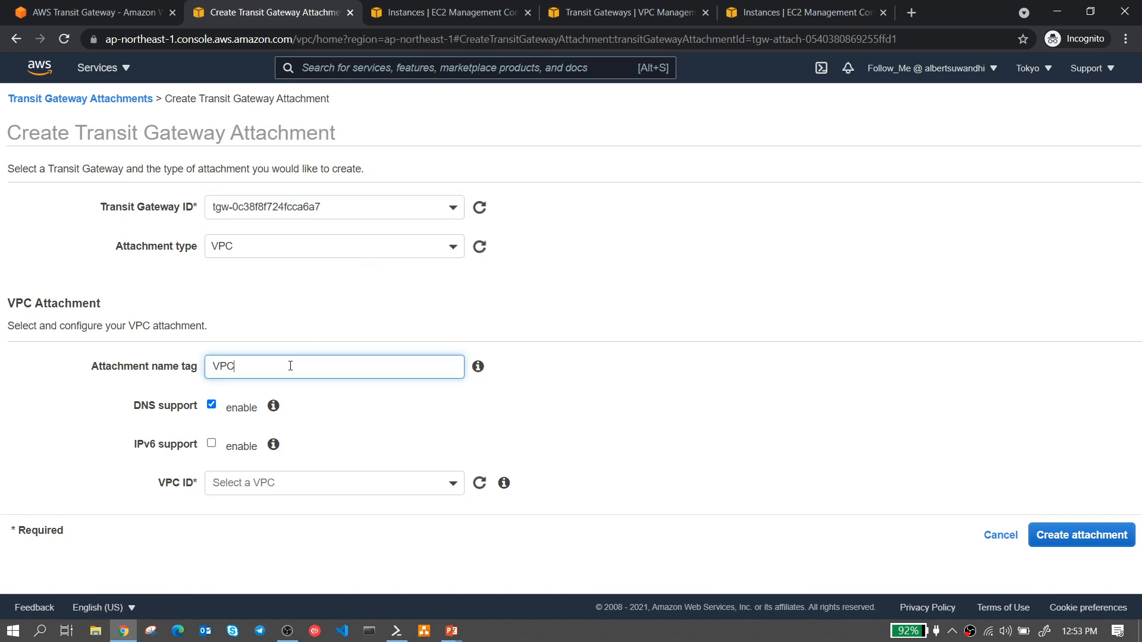
type(" C")
- Select the VPC-C network (10.30.0.0/16) with its VPC-C-Public-A subnet, create the attachment and return to the attachment list
left_click(360, 485)
left_click(397, 403)
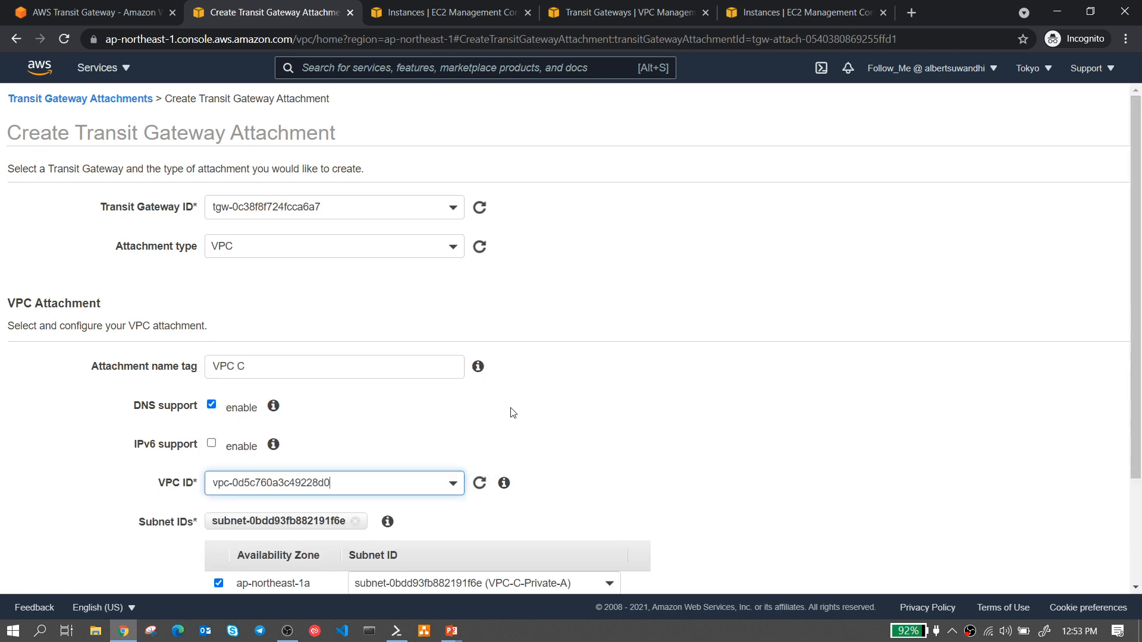
scroll(476, 405, "down", 2)
left_click(452, 346)
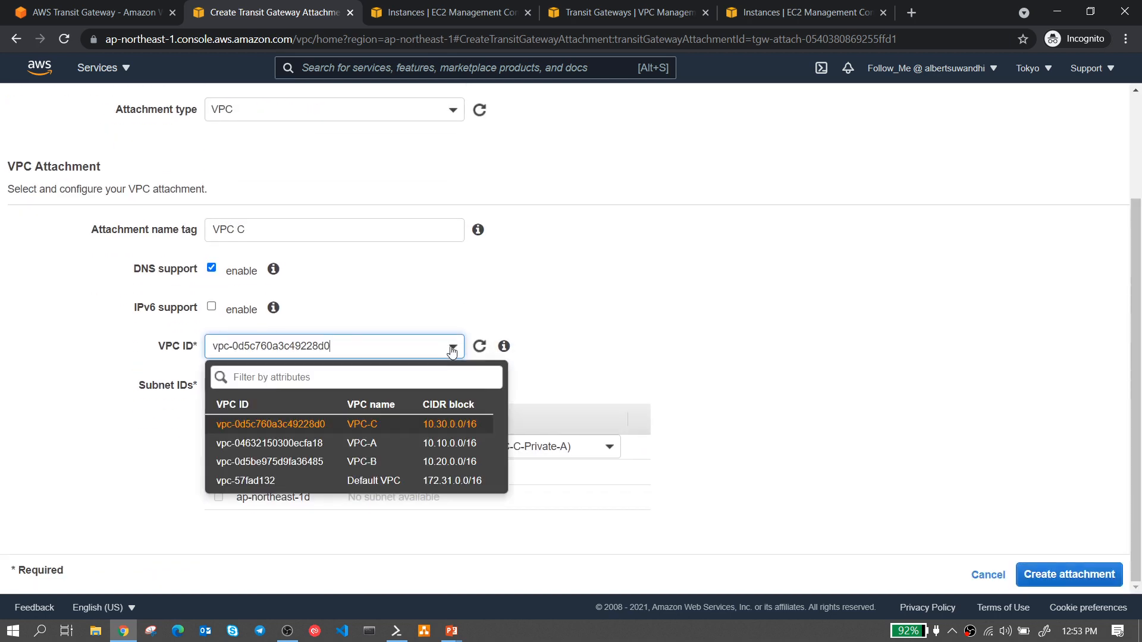
left_click(446, 424)
left_click(575, 451)
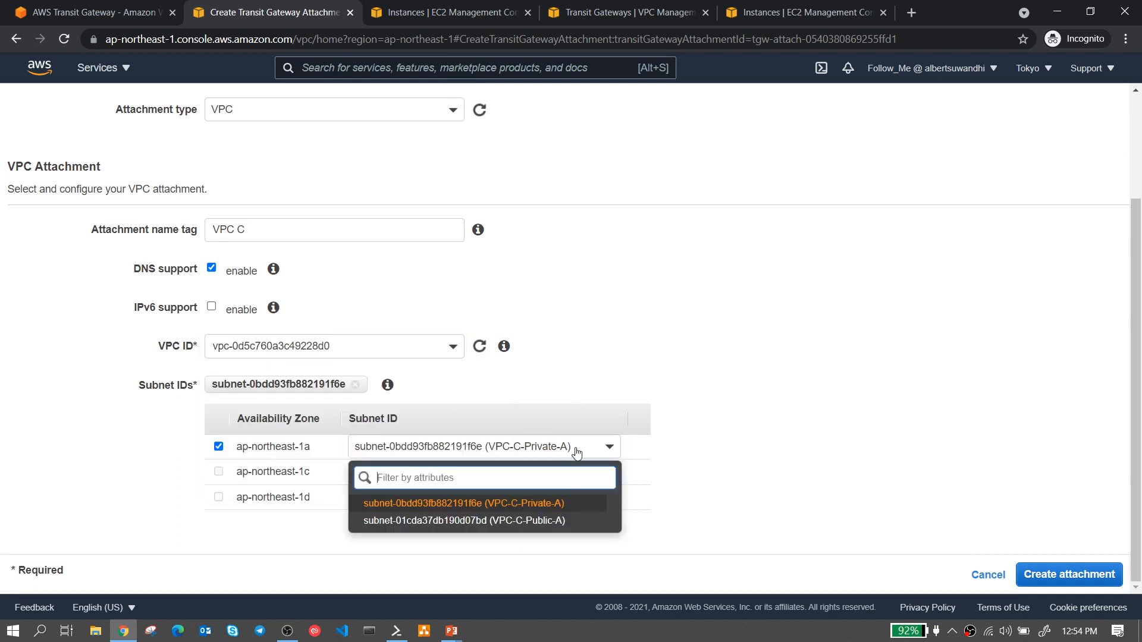
left_click(558, 520)
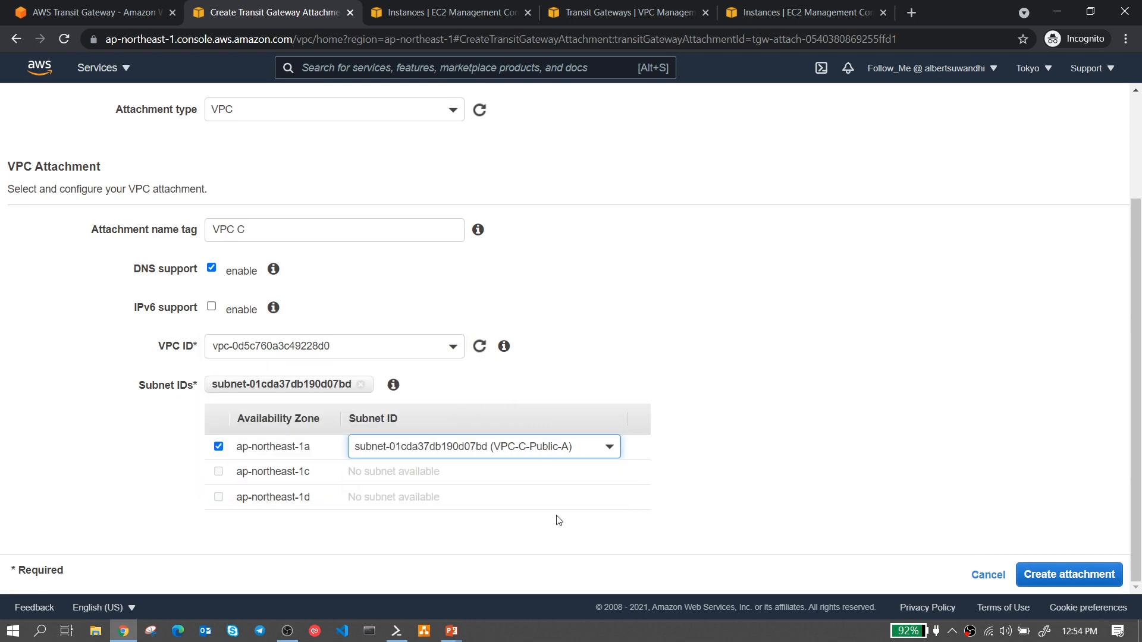
left_click(1023, 565)
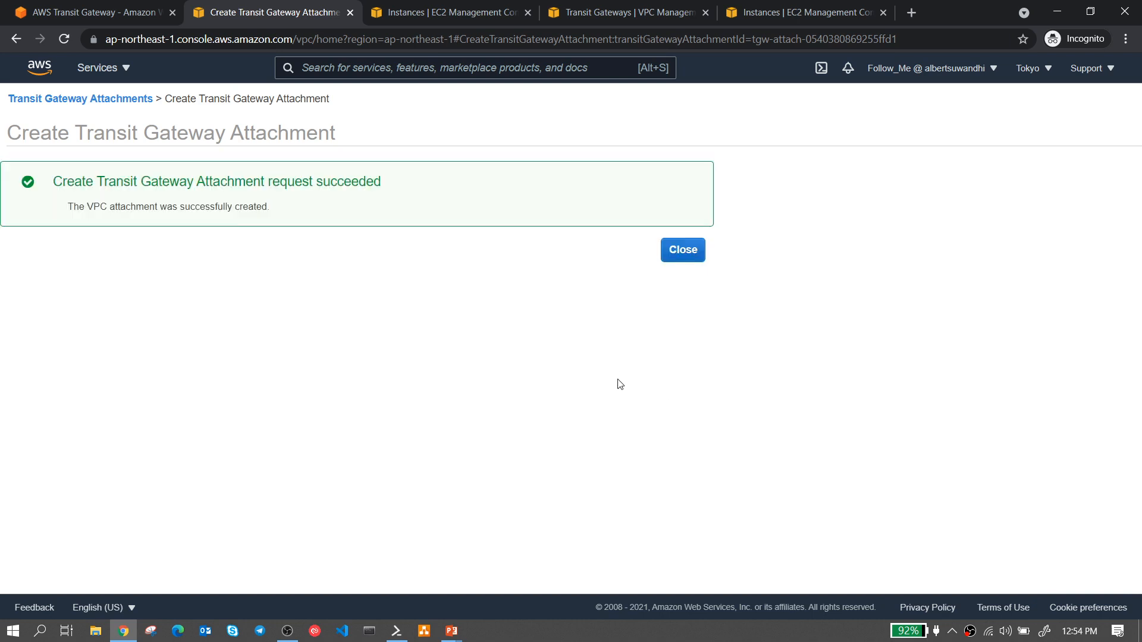
left_click(683, 251)
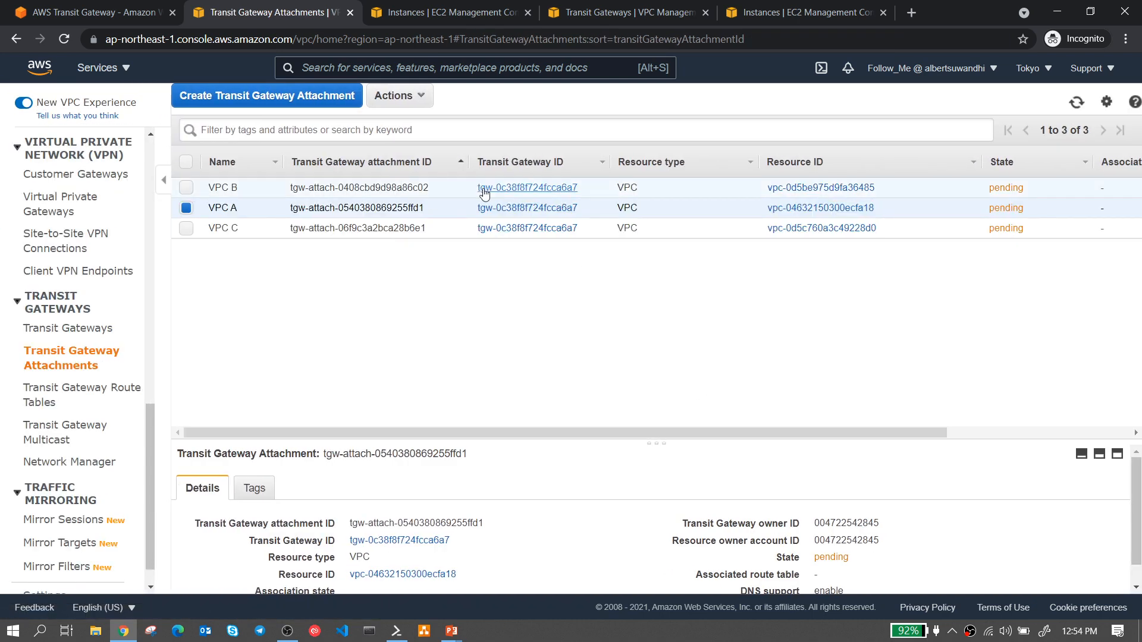
- Refresh the Singapore transit gateway list and draw a small arrow at the Singapore VPC-to-gateway link in the PowerPoint slide show diagram
left_click(615, 16)
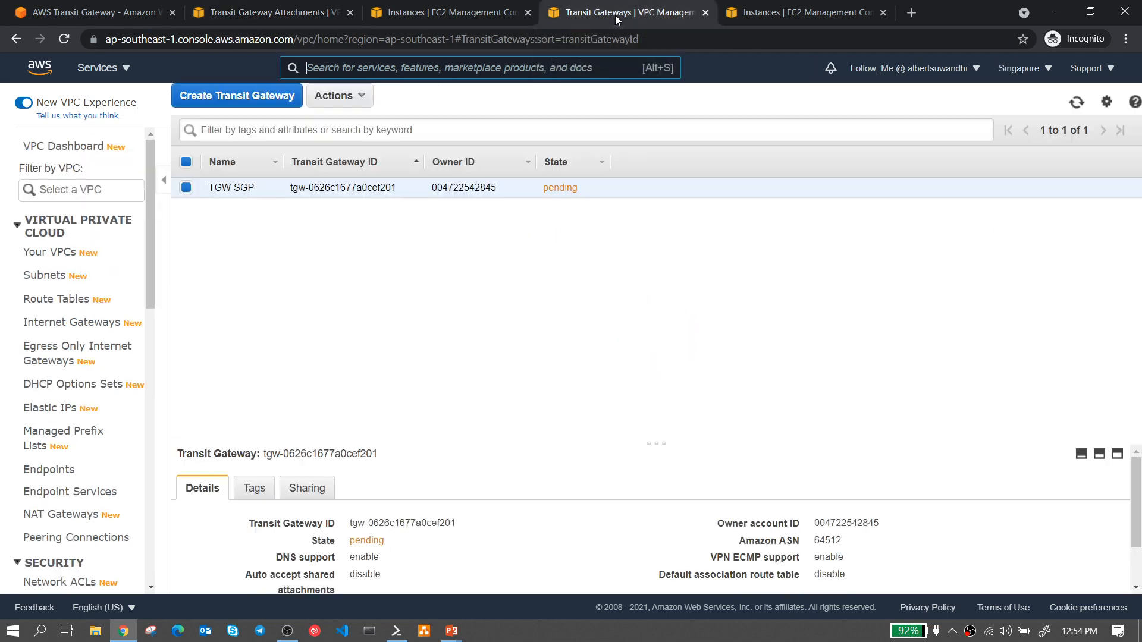
left_click(69, 41)
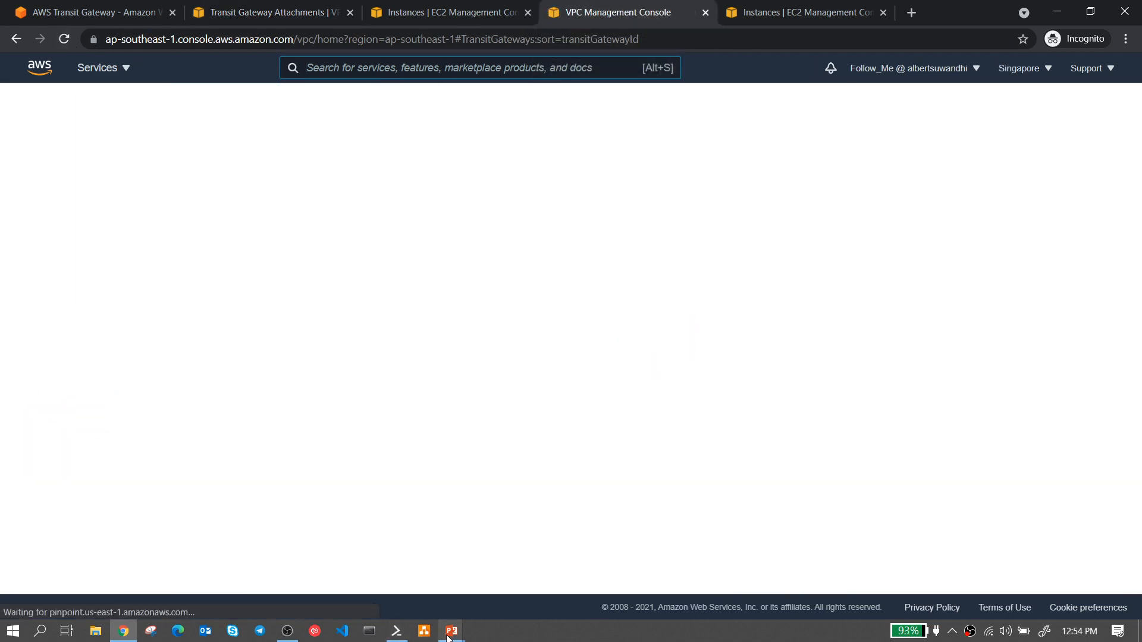
mouse_move(449, 635)
left_click(533, 565)
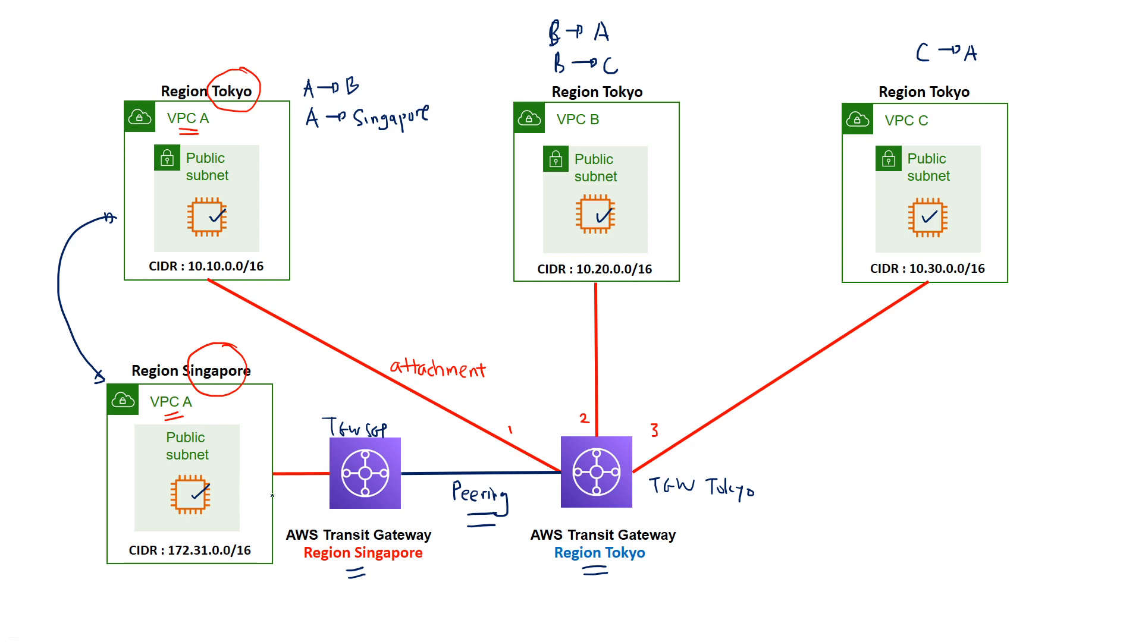
left_click_drag(281, 504, 313, 487)
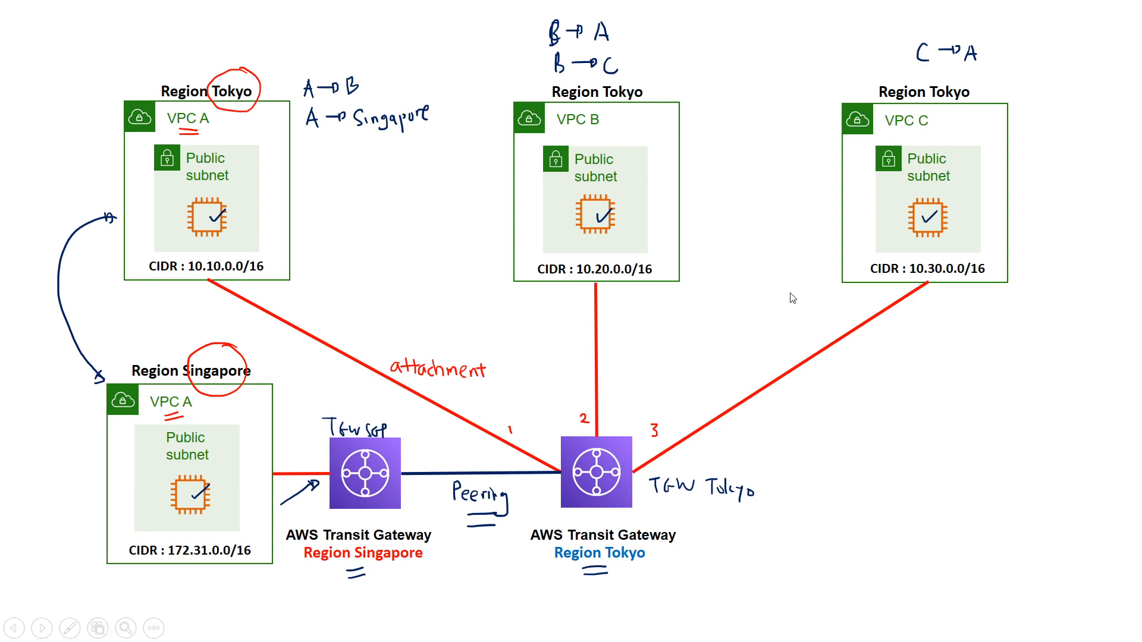
key("alt+Tab")
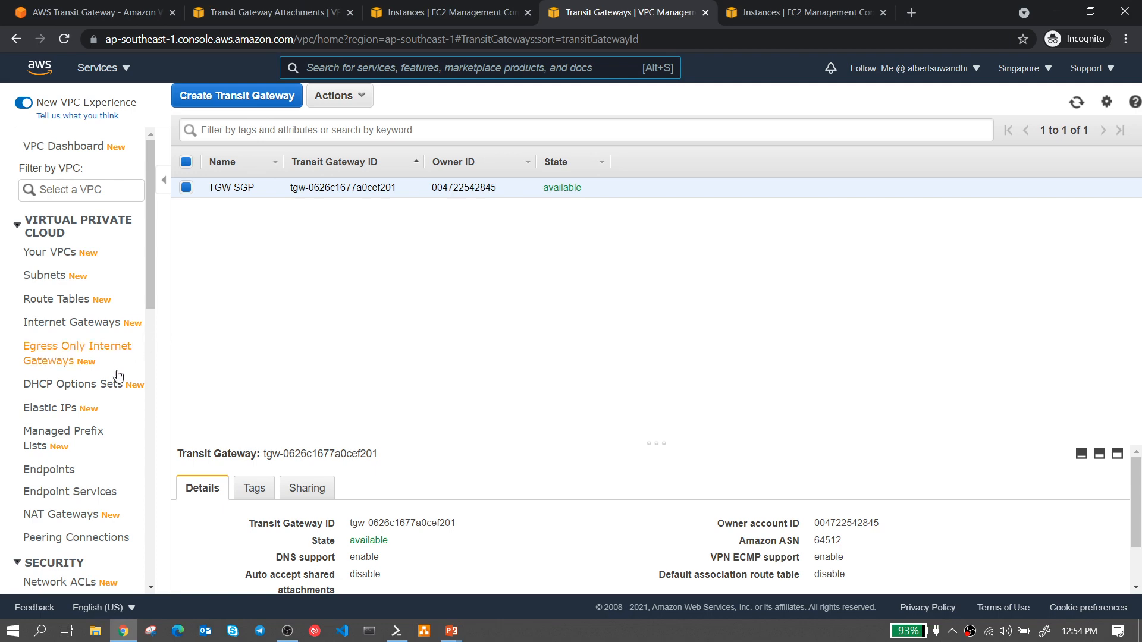
- Go to the Singapore region's transit gateway attachments and start creating a new attachment
scroll(99, 381, "down", 3)
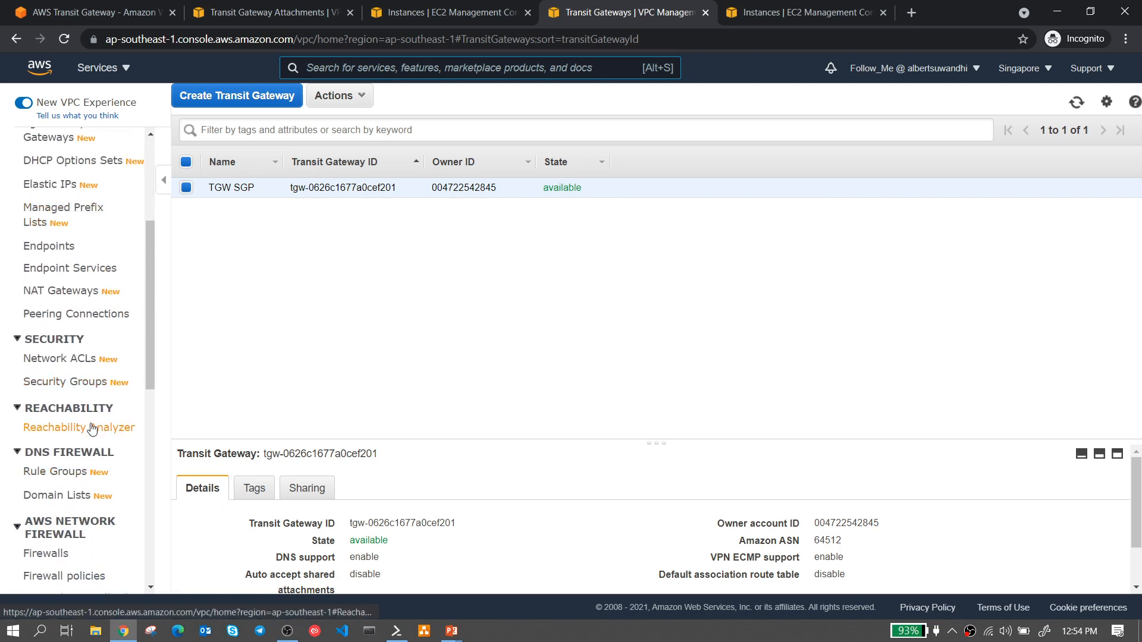
scroll(94, 426, "down", 1)
scroll(90, 463, "down", 5)
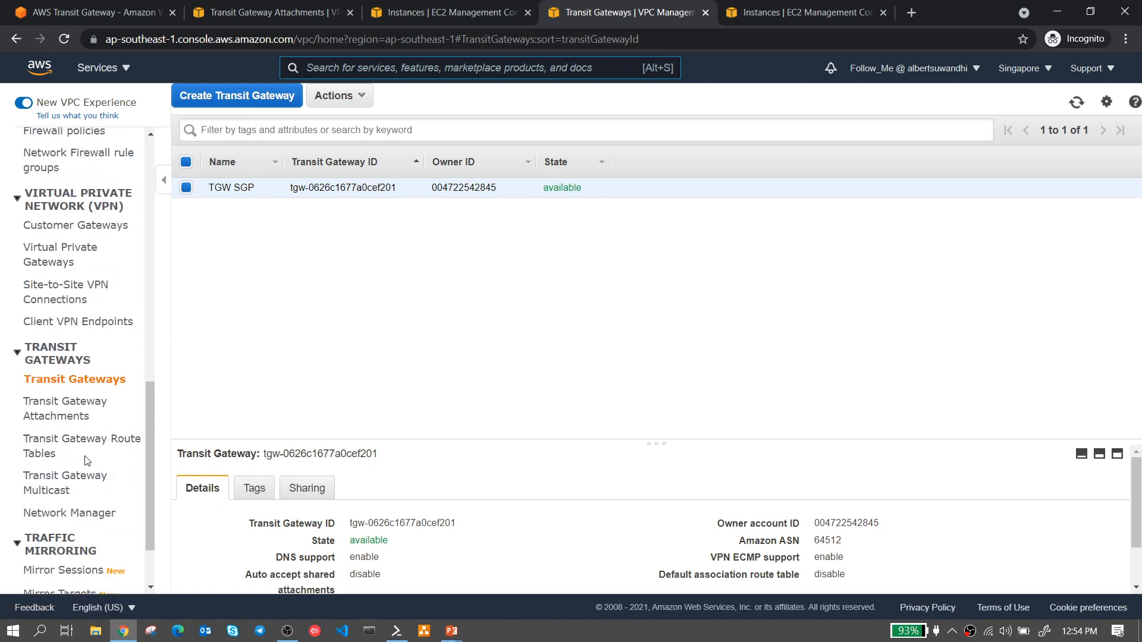
left_click(95, 413)
left_click(244, 99)
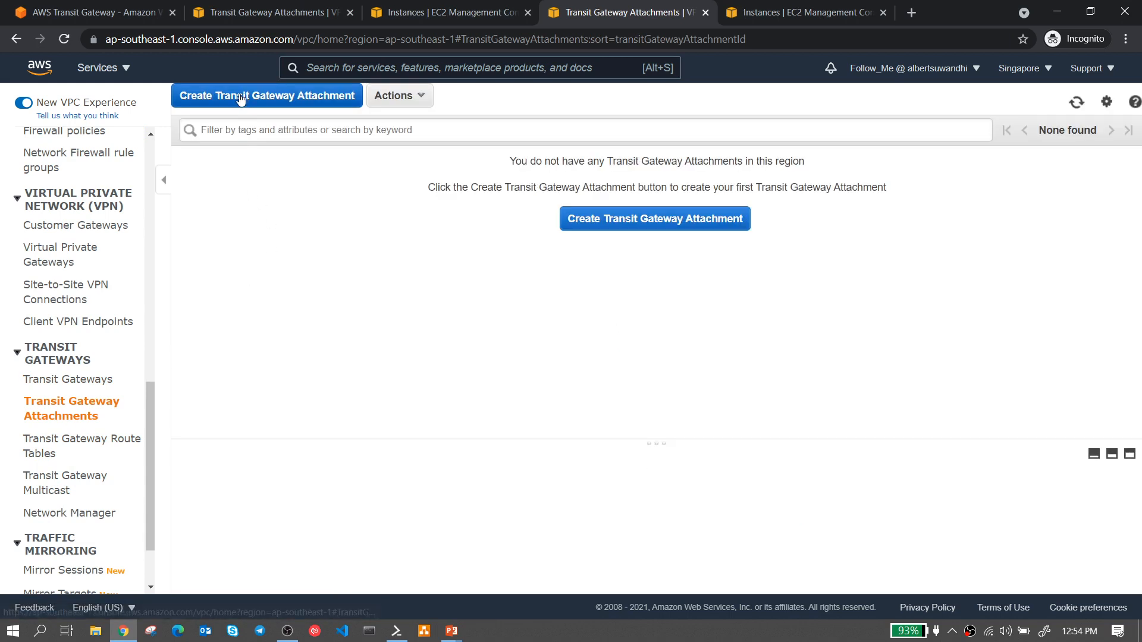
- Choose the TGW SGP gateway with attachment type VPC and set the name tag to VPC A
left_click(446, 214)
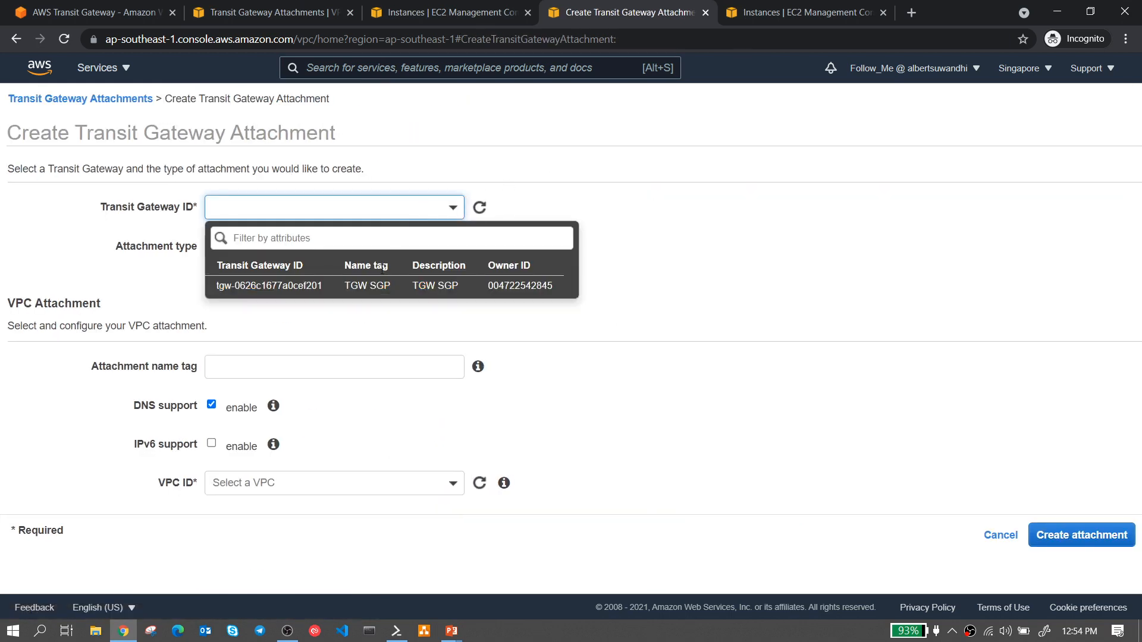
left_click(377, 285)
left_click(389, 257)
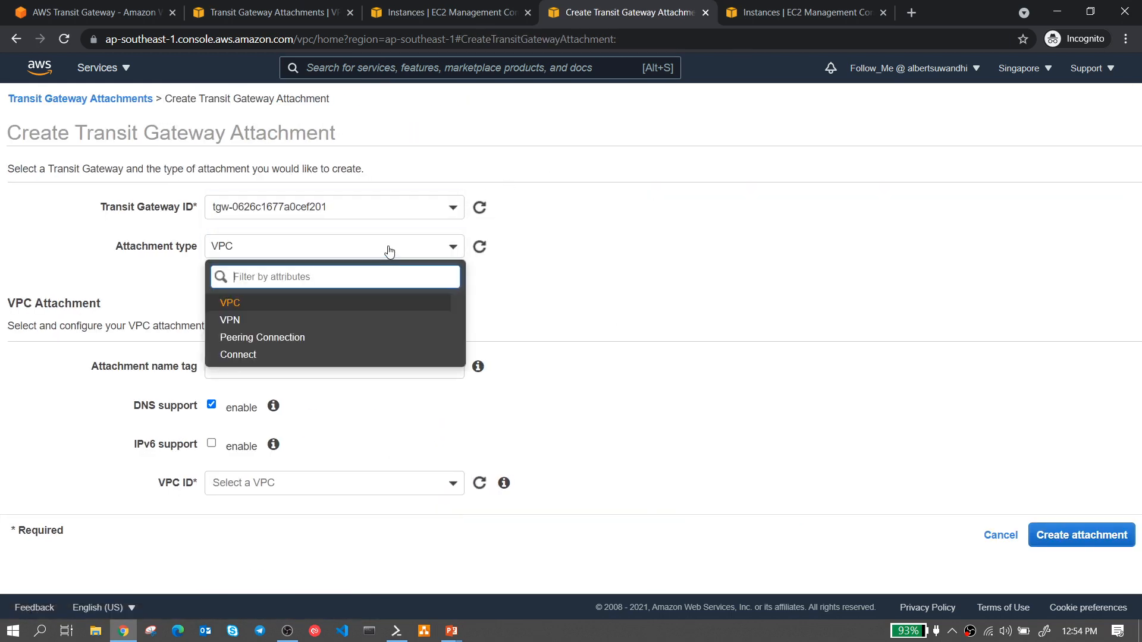
left_click(319, 299)
left_click(429, 367)
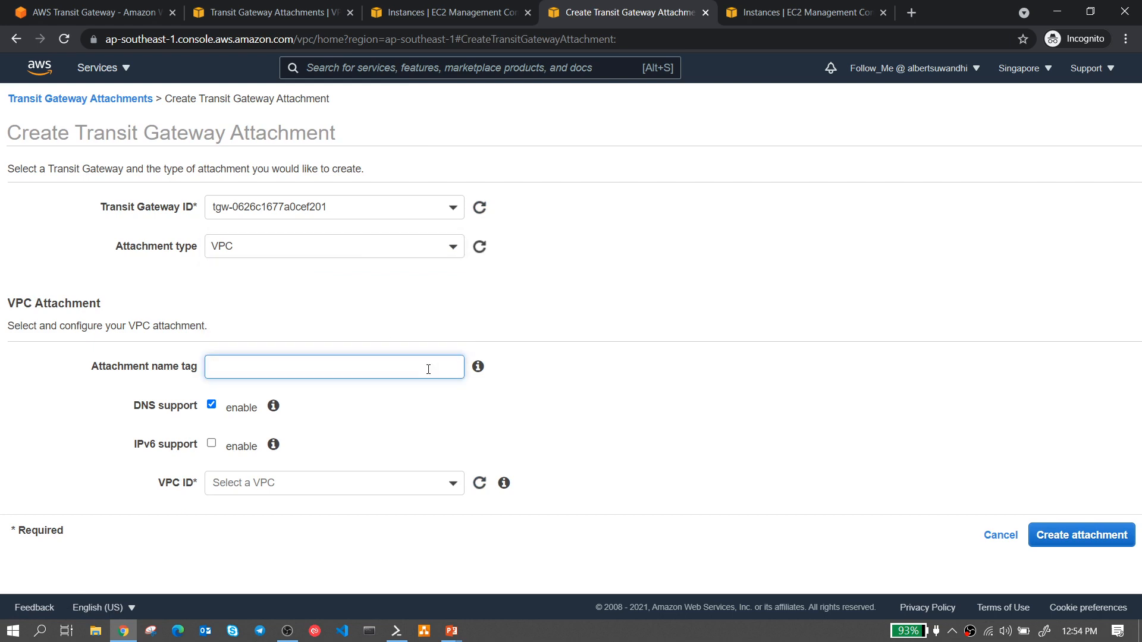
type("VPC A")
- Select the default-vpc network (172.31.0.0/16) as the VPC for the Singapore attachment
left_click(367, 490)
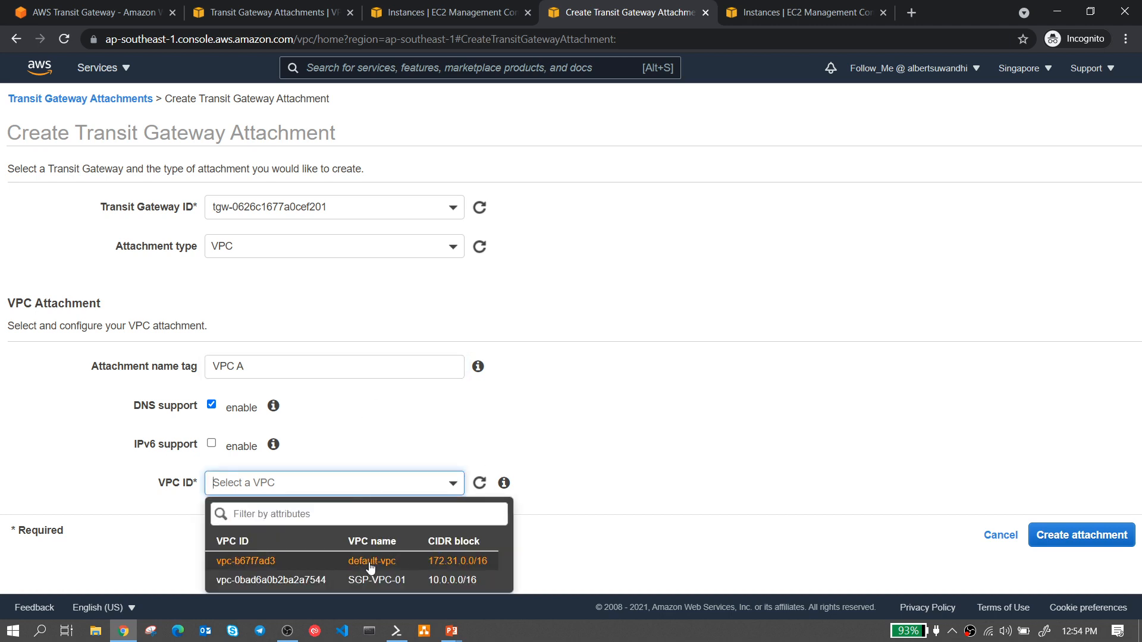
left_click(449, 569)
scroll(607, 431, "down", 3)
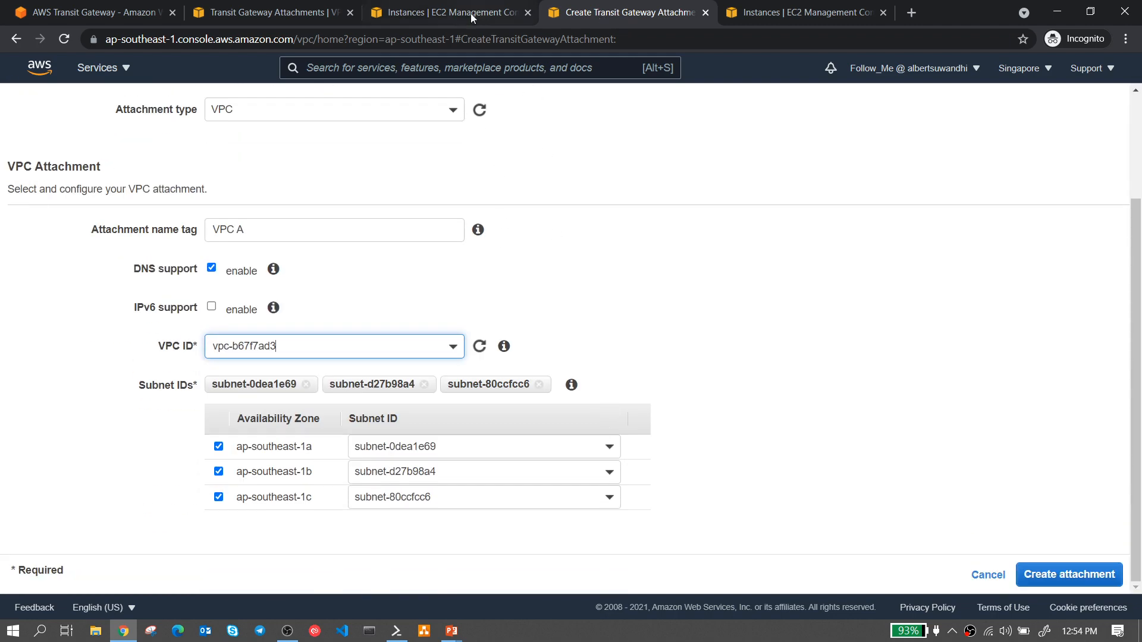
- Check the Docker instance's availability zone in the Singapore EC2 instance list and return to the attachment form
left_click(779, 11)
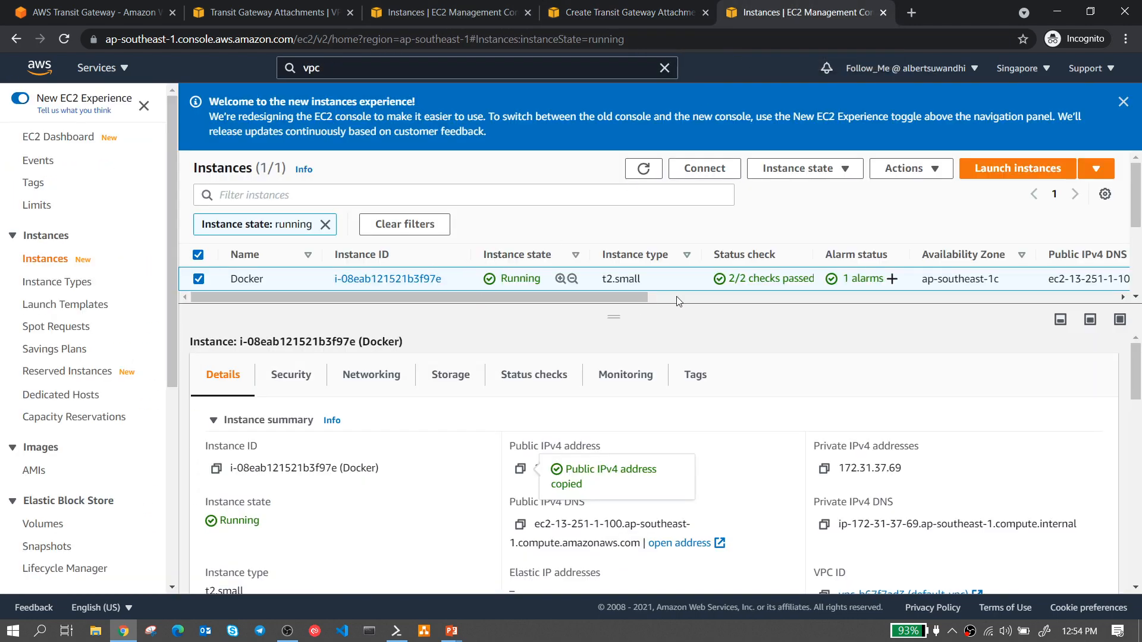
mouse_move(614, 292)
left_mouse_down()
mouse_move(748, 291)
mouse_move(630, 279)
left_mouse_up()
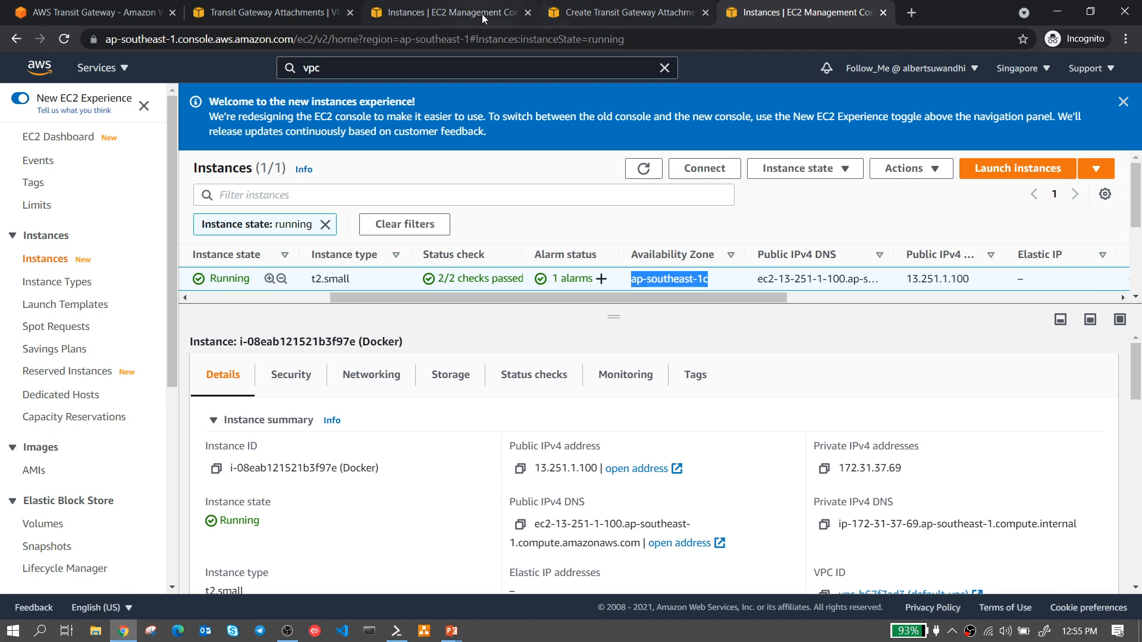
left_click(610, 13)
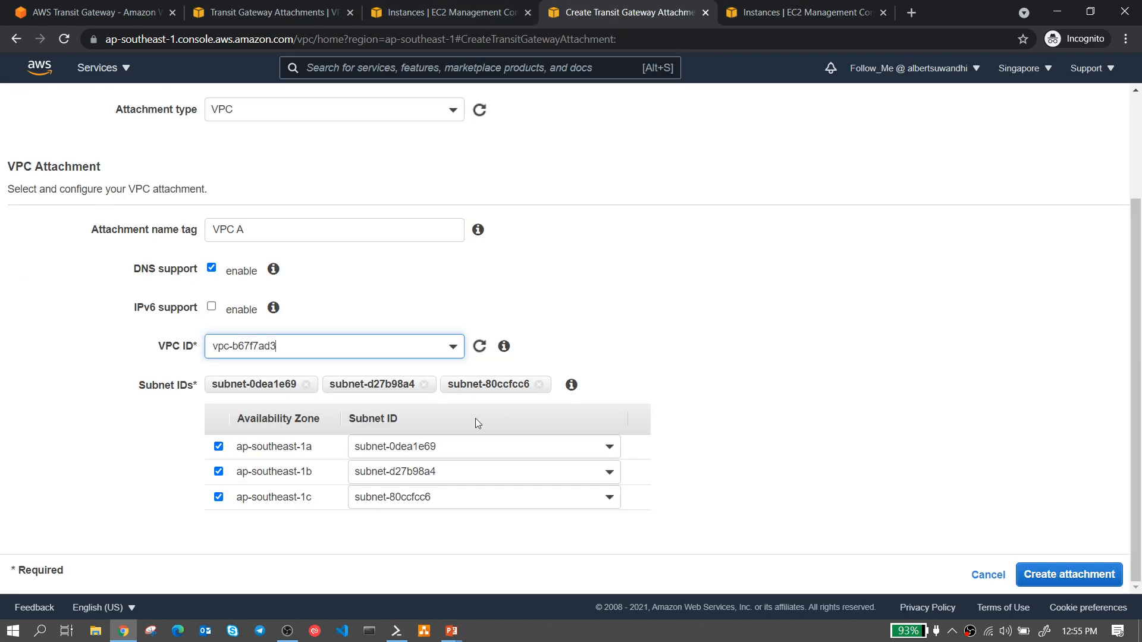
- Exclude zones ap-southeast-1a and ap-southeast-1b, keeping only ap-southeast-1c with subnet-80ccfcc6 for the attachment
left_click(219, 446)
left_click(218, 472)
left_click(572, 501)
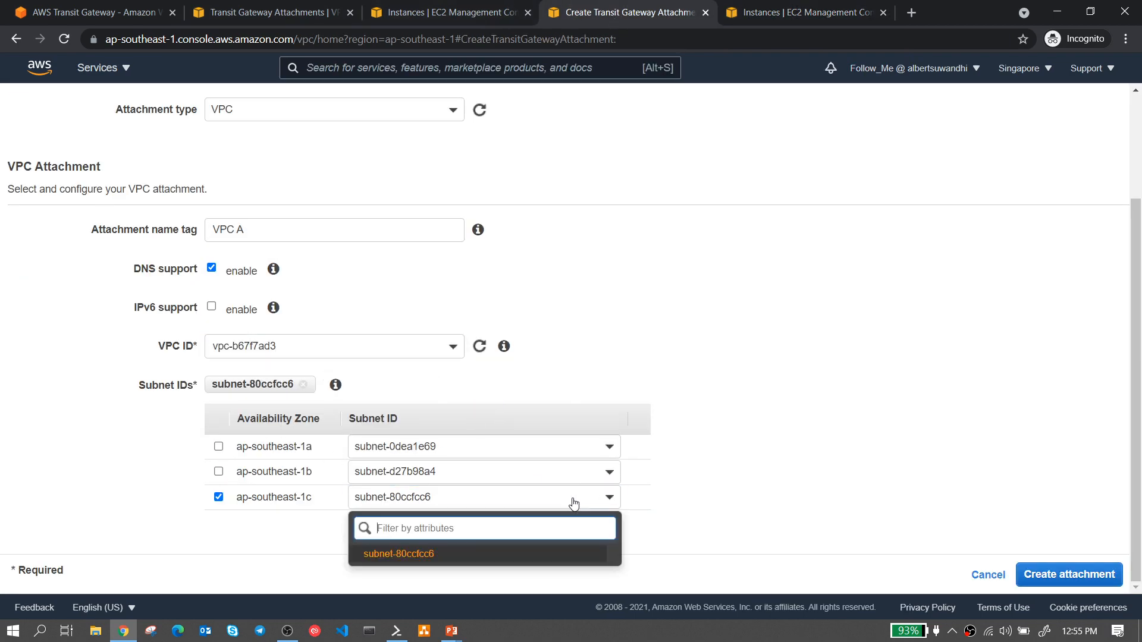
left_click(431, 554)
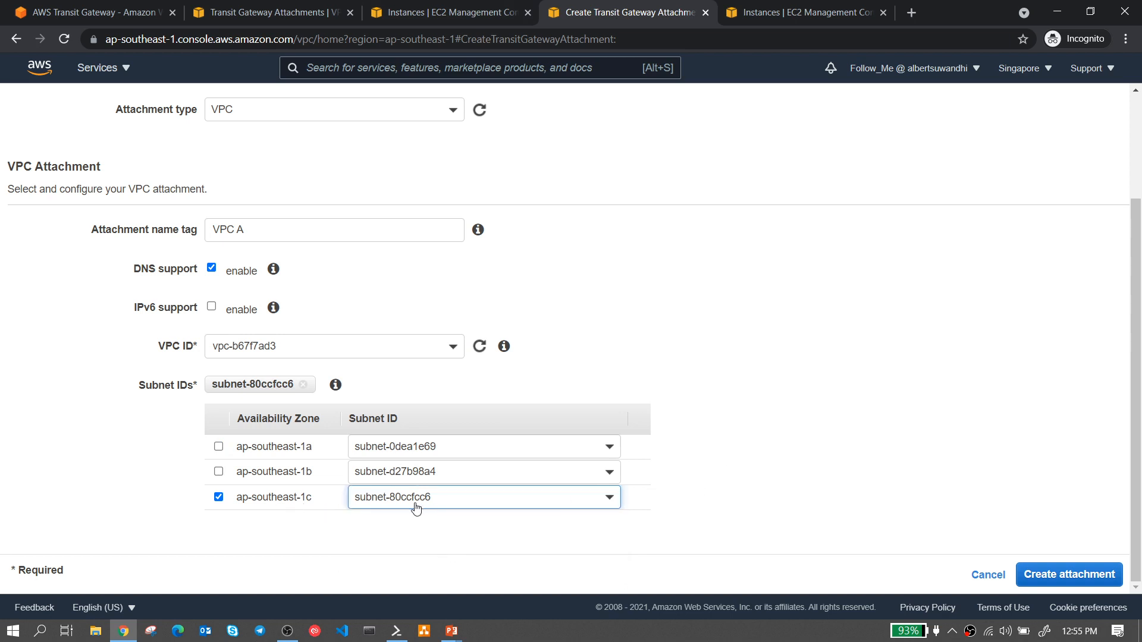
- Check the Docker instance's subnet ID in the Singapore EC2 details and review the VPC A attachment settings
left_click(494, 22)
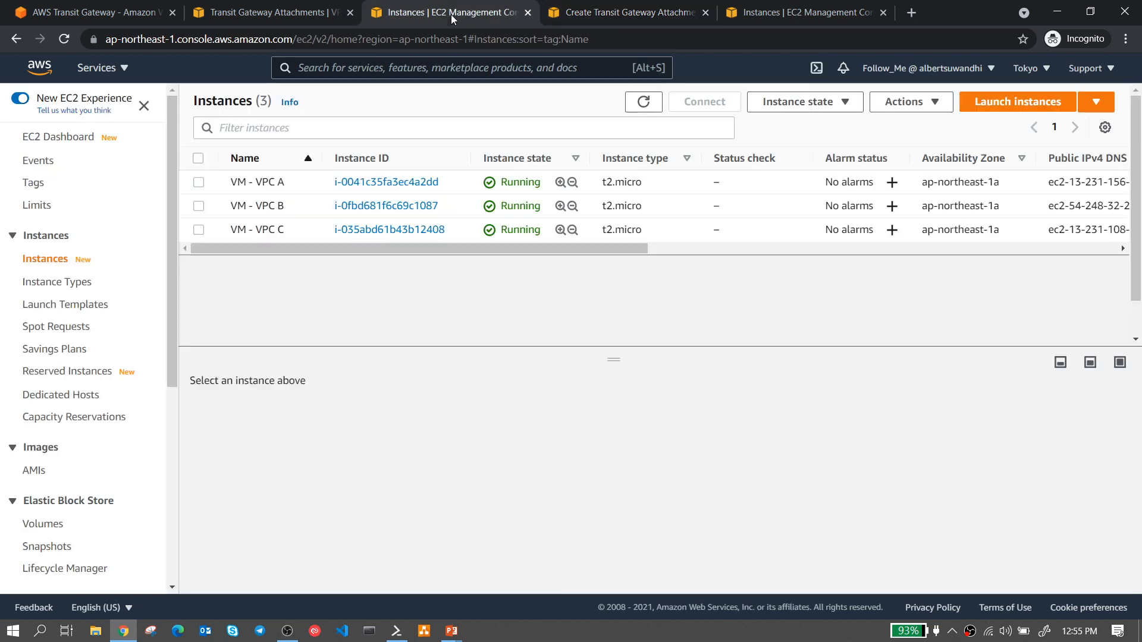
left_click(762, 17)
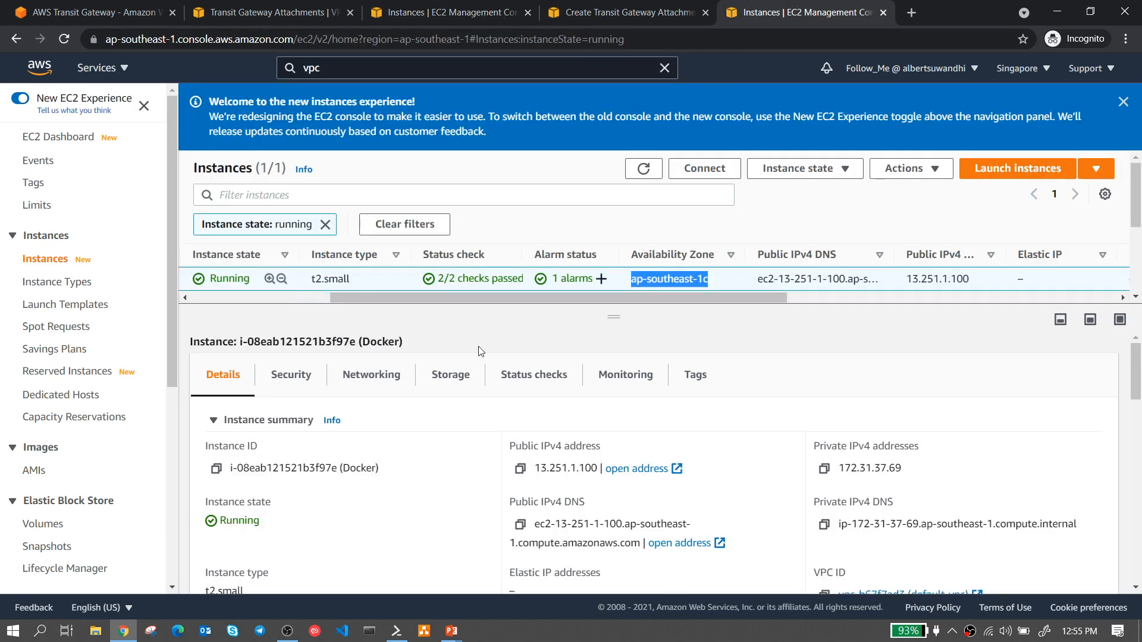
scroll(549, 386, "down", 2)
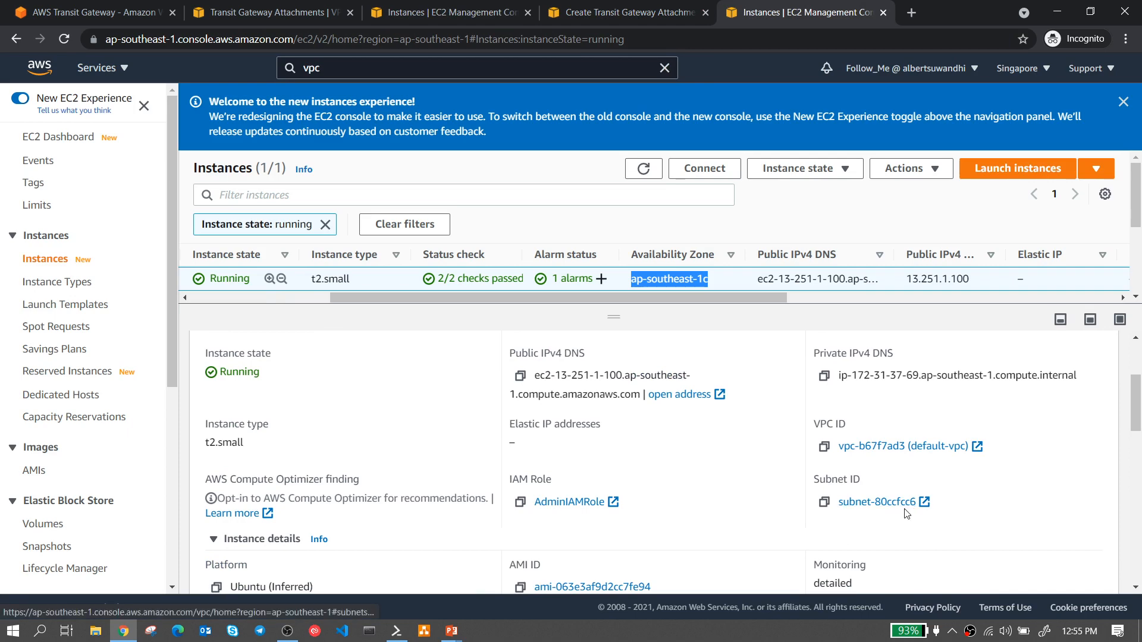
left_click(619, 6)
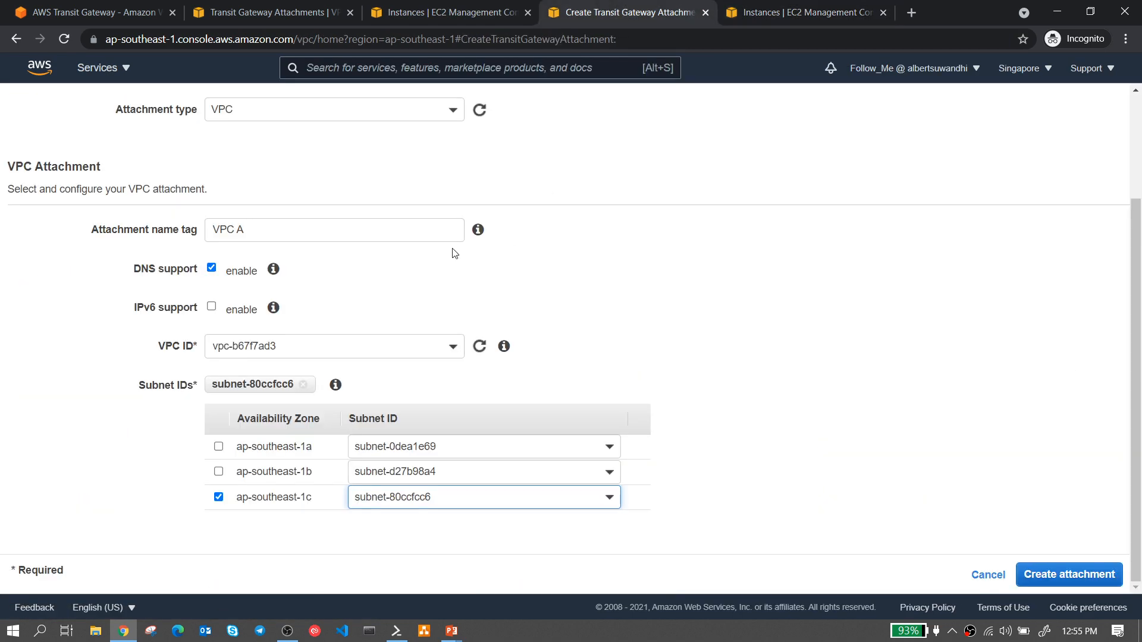
scroll(780, 410, "up", 3)
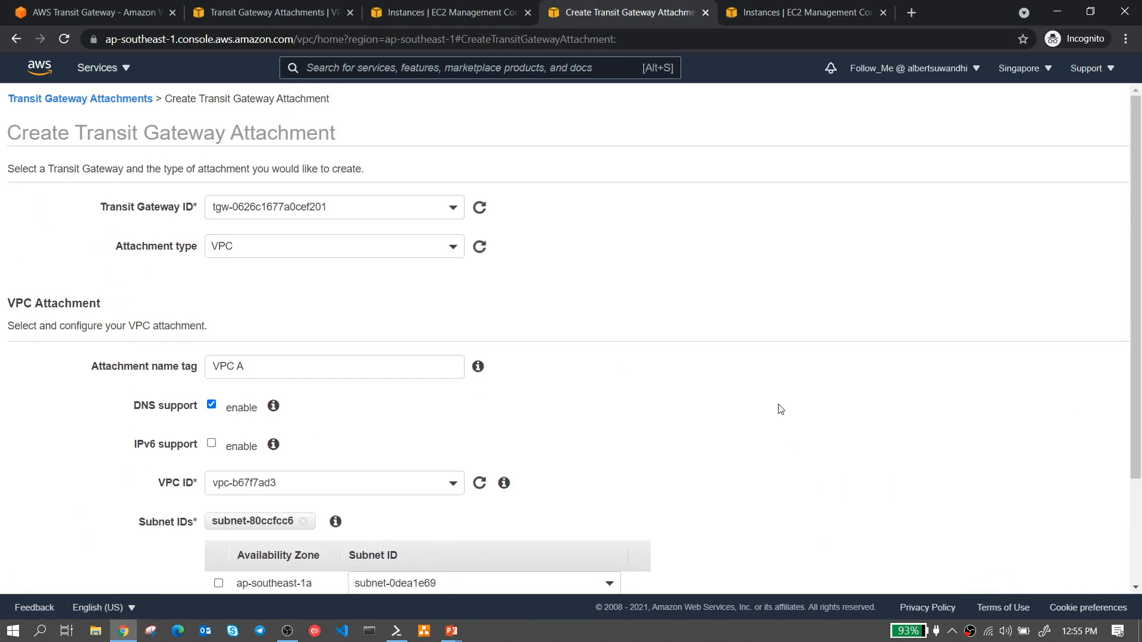
scroll(779, 406, "down", 3)
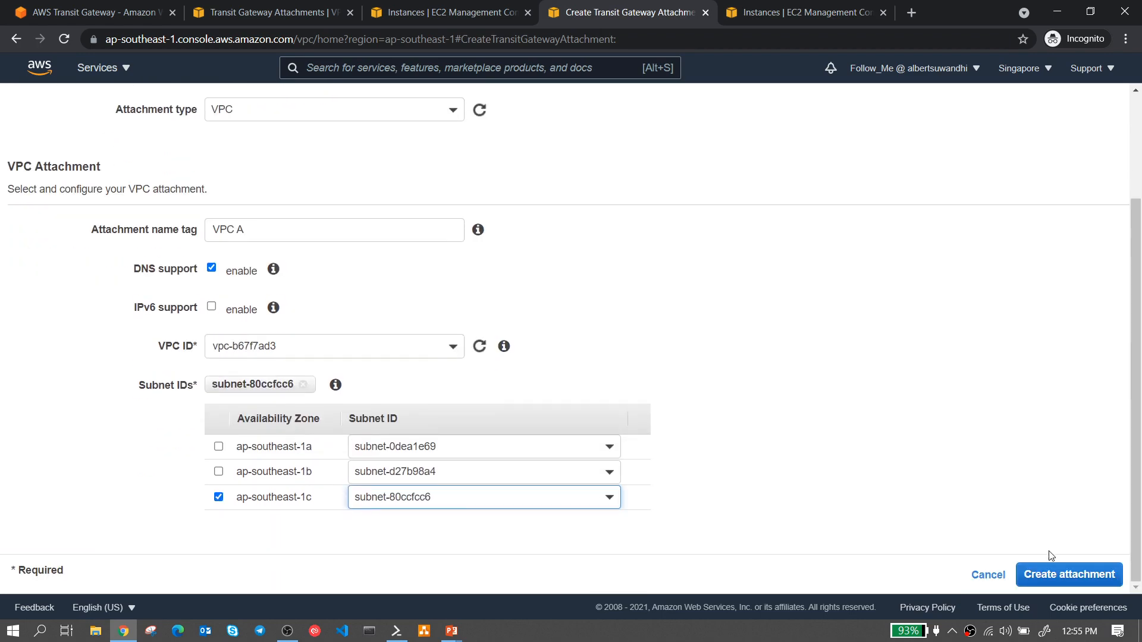
- Create the Singapore VPC A attachment with the configured settings and return to the attachment list
left_click(1049, 569)
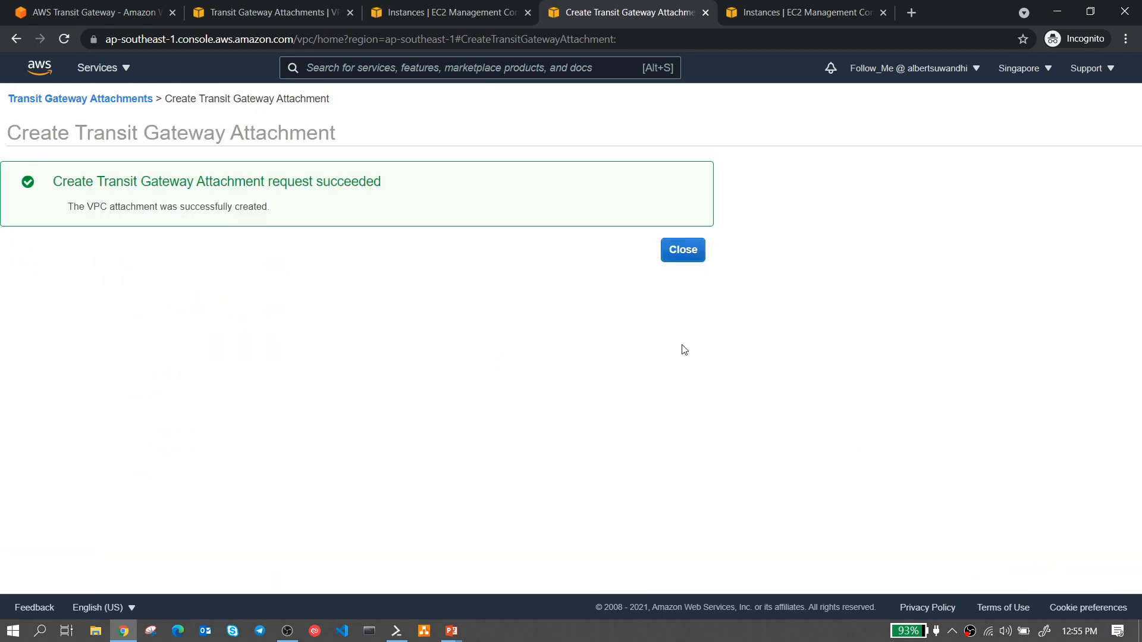
left_click(679, 256)
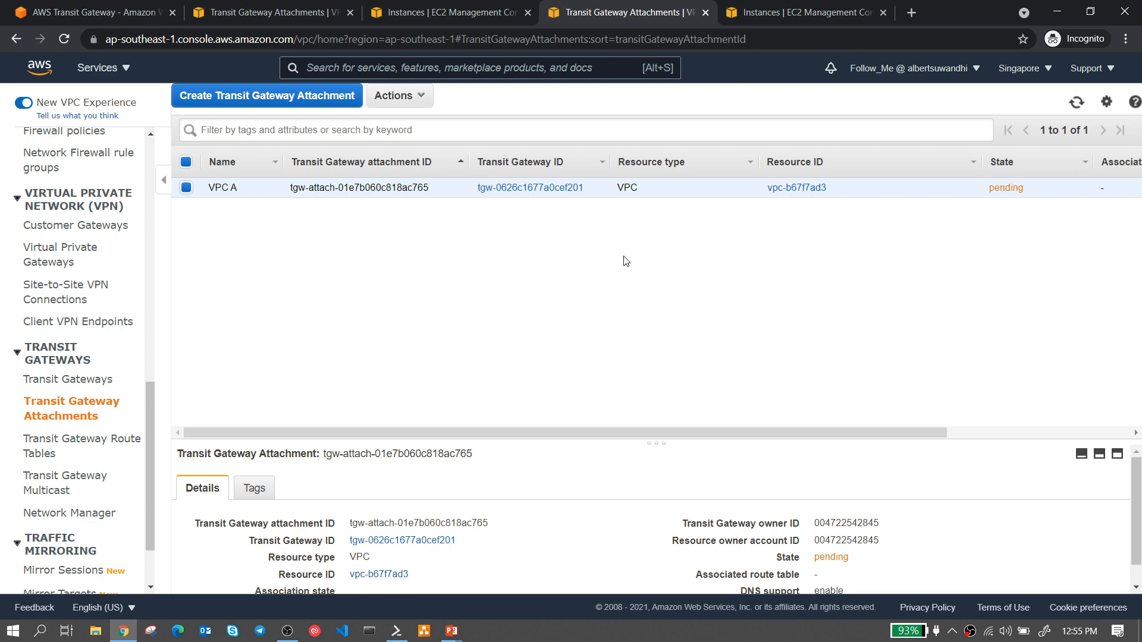
- Start a new attachment in the Tokyo region using the TGW TOKYO gateway, with Peering Connection as the attachment type
left_click(302, 14)
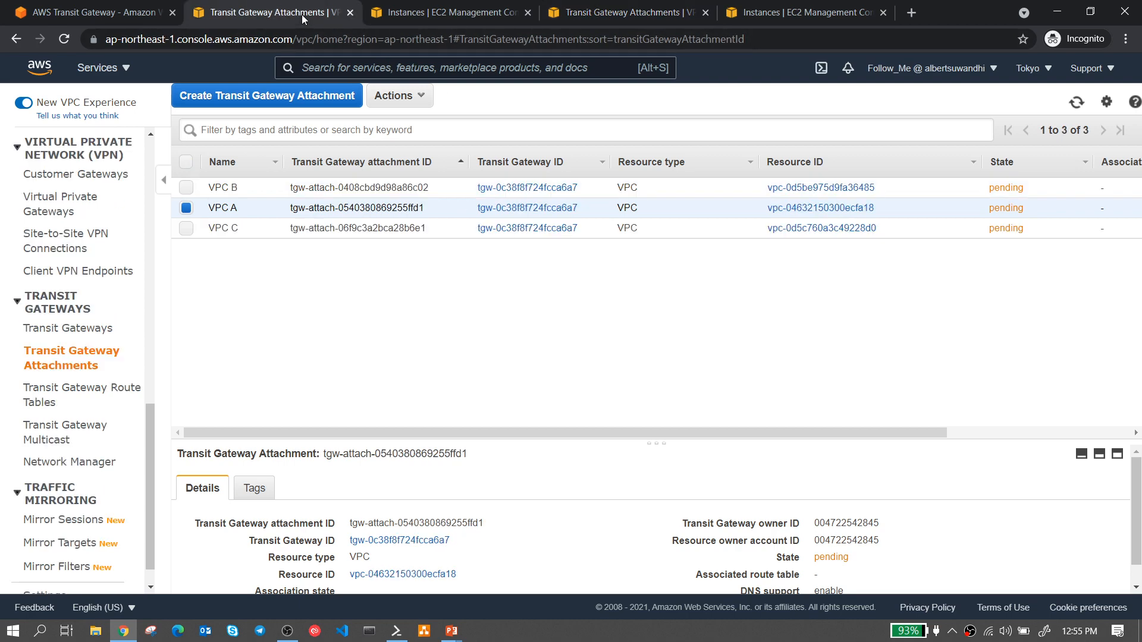
left_click(299, 101)
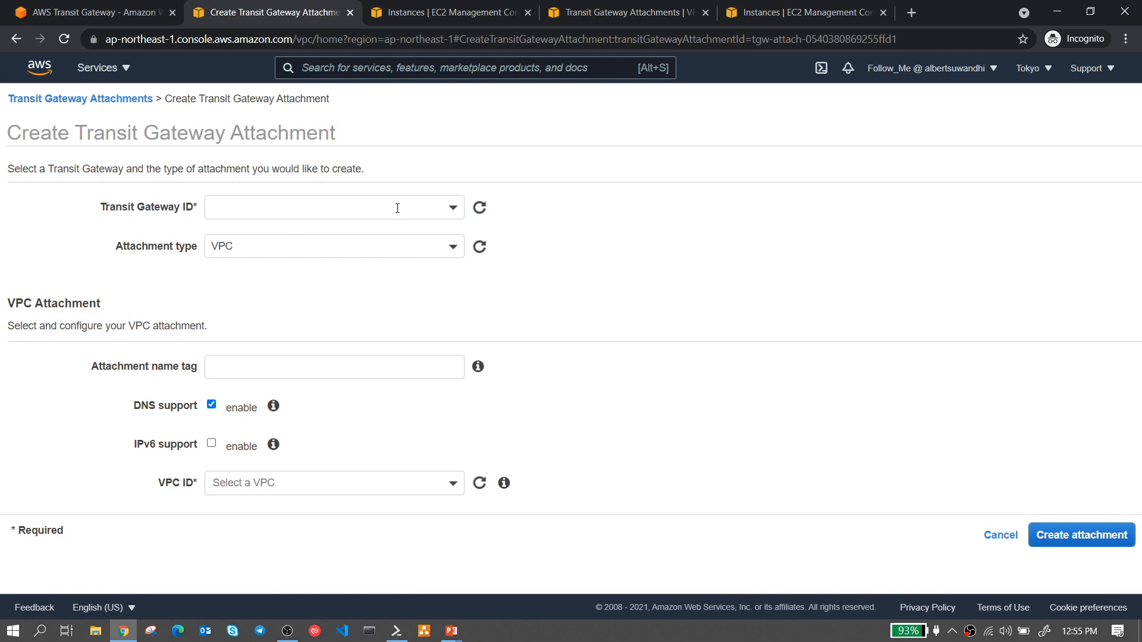
left_click(452, 210)
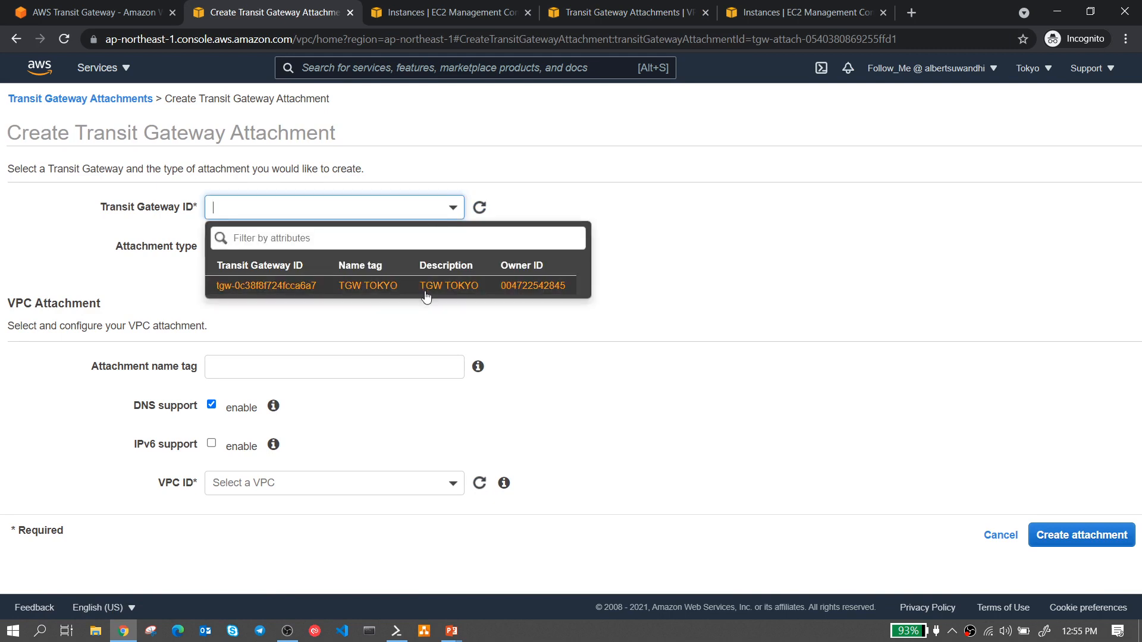
left_click(426, 296)
left_click(438, 246)
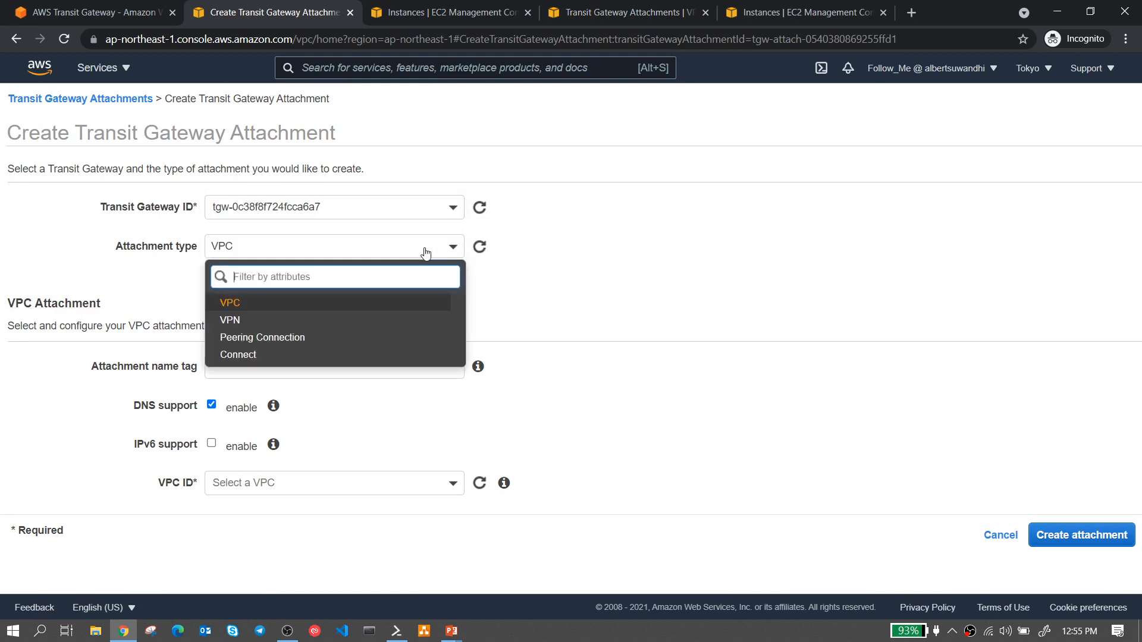
left_click(291, 337)
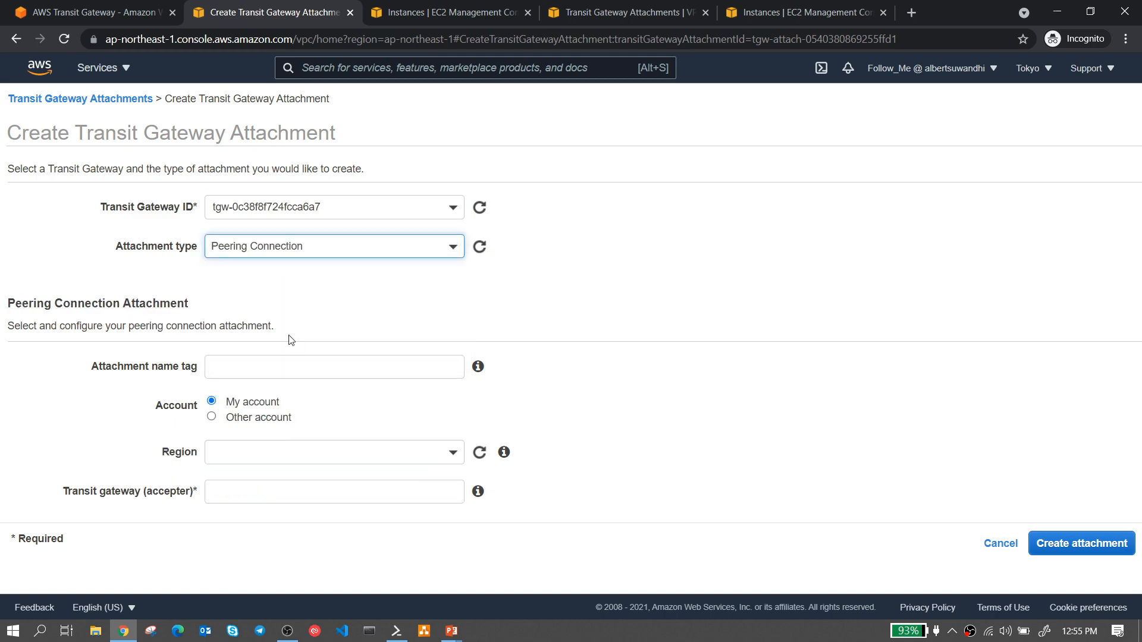
- Circle the asterisk beside Peering on the PowerPoint architecture slide and return to the browser's attachment form
left_click(452, 631)
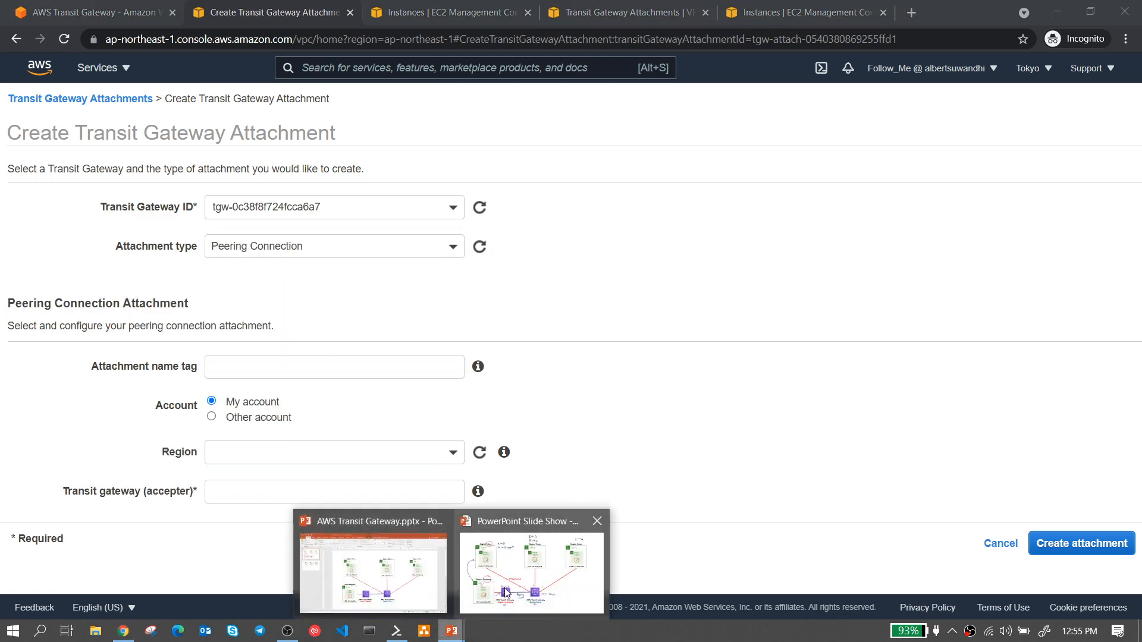
left_click(506, 593)
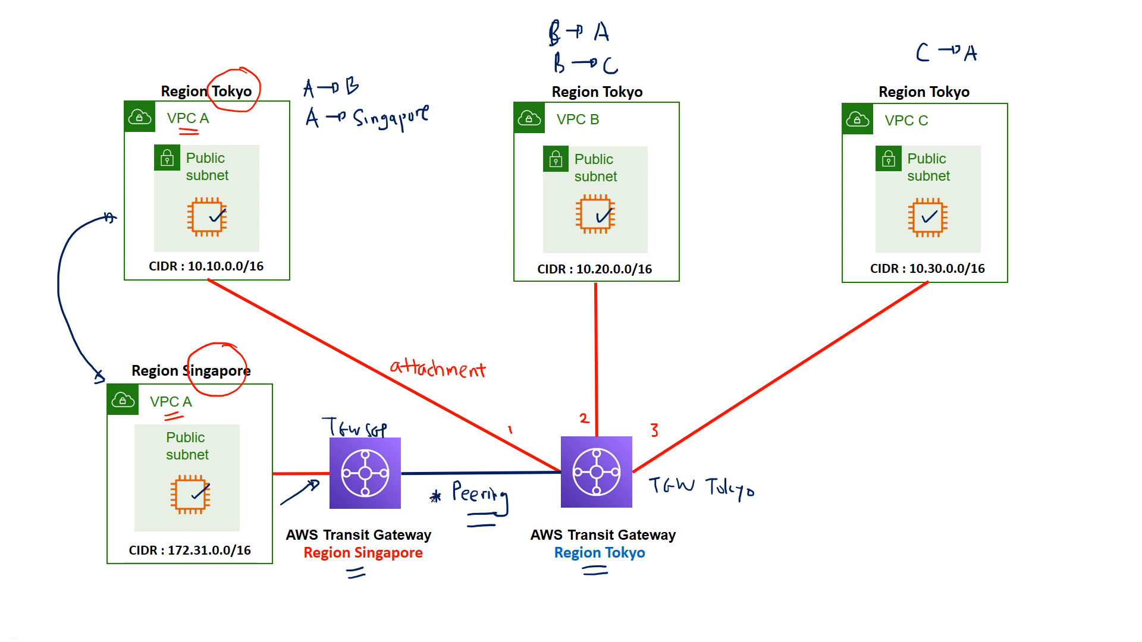
left_click_drag(431, 507, 433, 505)
key("alt+Tab")
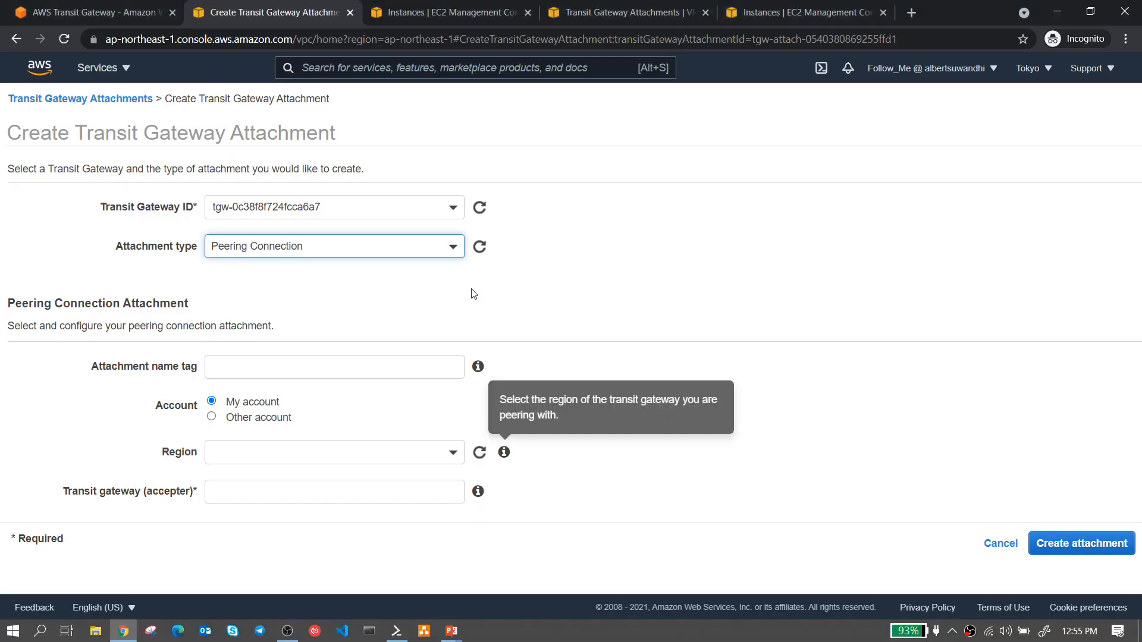
- Name the peering attachment PEER TKY SGP and set its region to Singapore (ap-southeast-1)
left_click(281, 364)
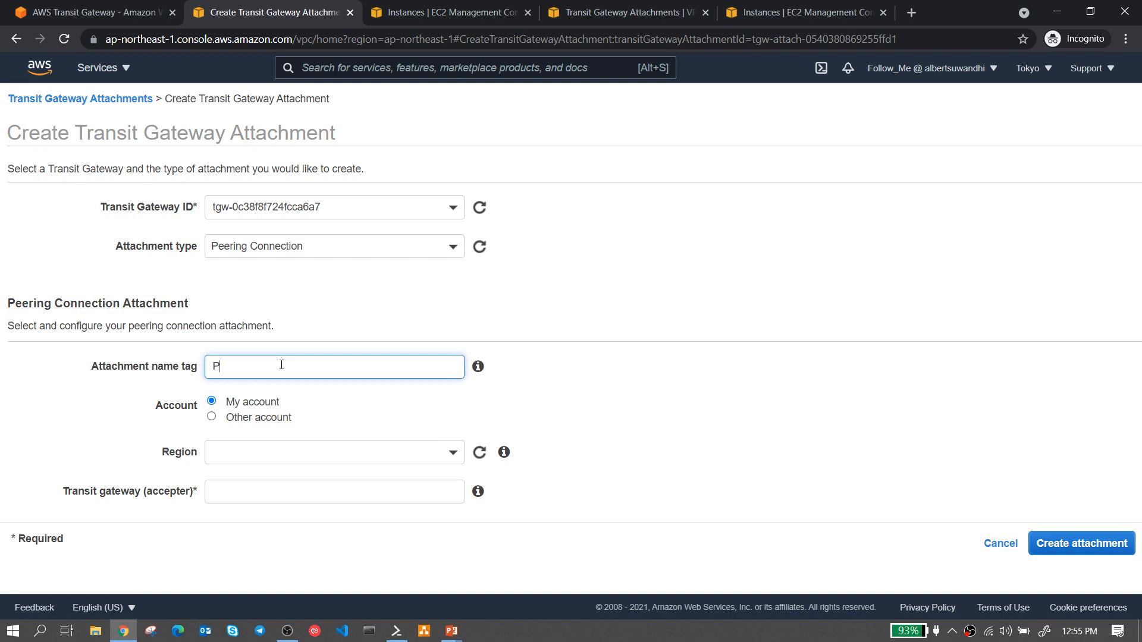
type("PEER TKY SGP")
left_click(271, 451)
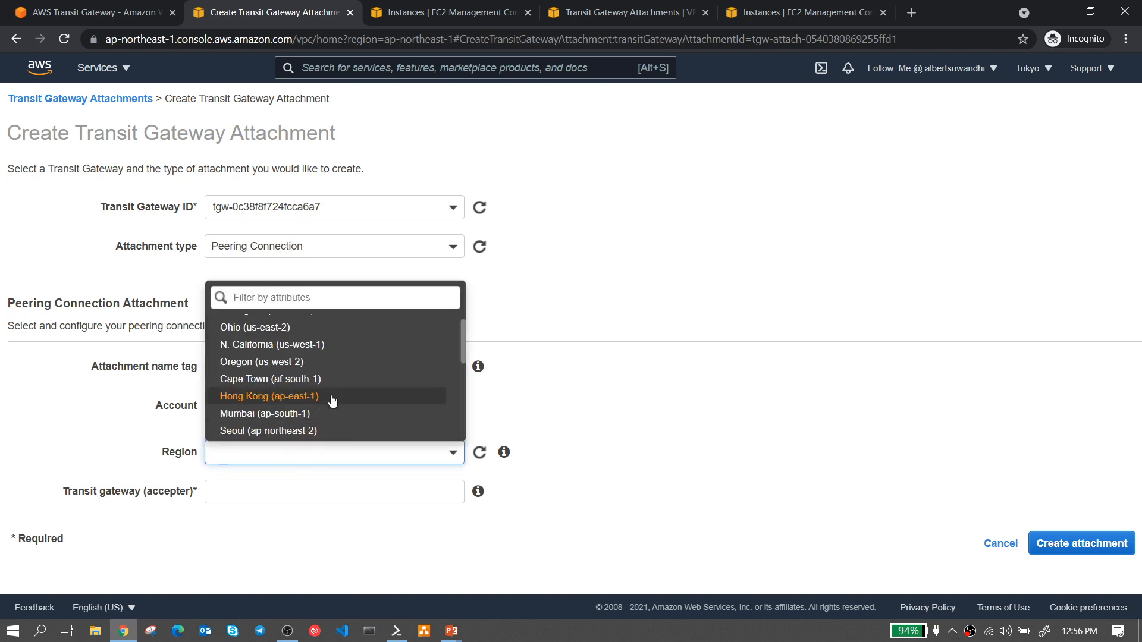
scroll(321, 393, "down", 3)
left_click(307, 376)
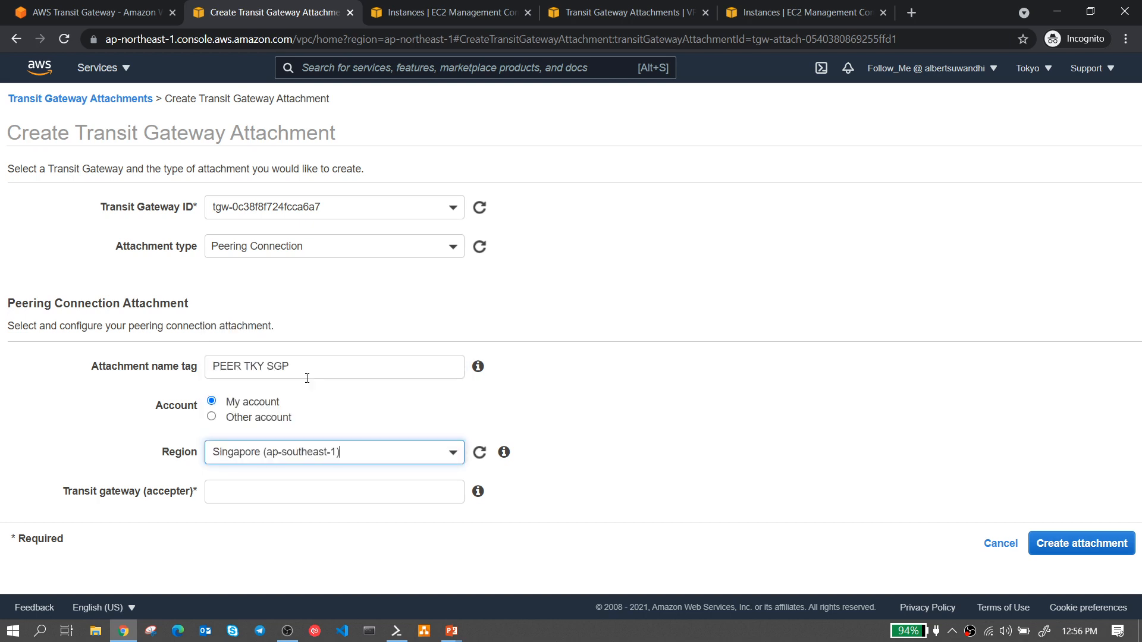
- Copy the TGW SGP gateway ID tgw-0626c1677a0cef201 from the Singapore console and enter it as the accepter transit gateway
left_click(297, 499)
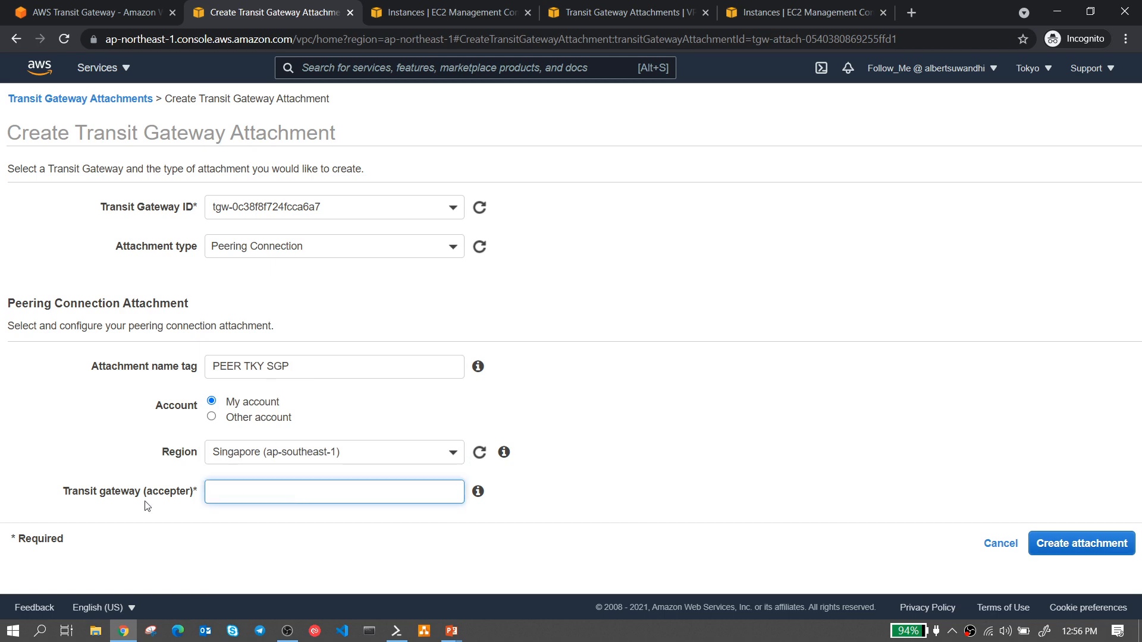
left_click(638, 13)
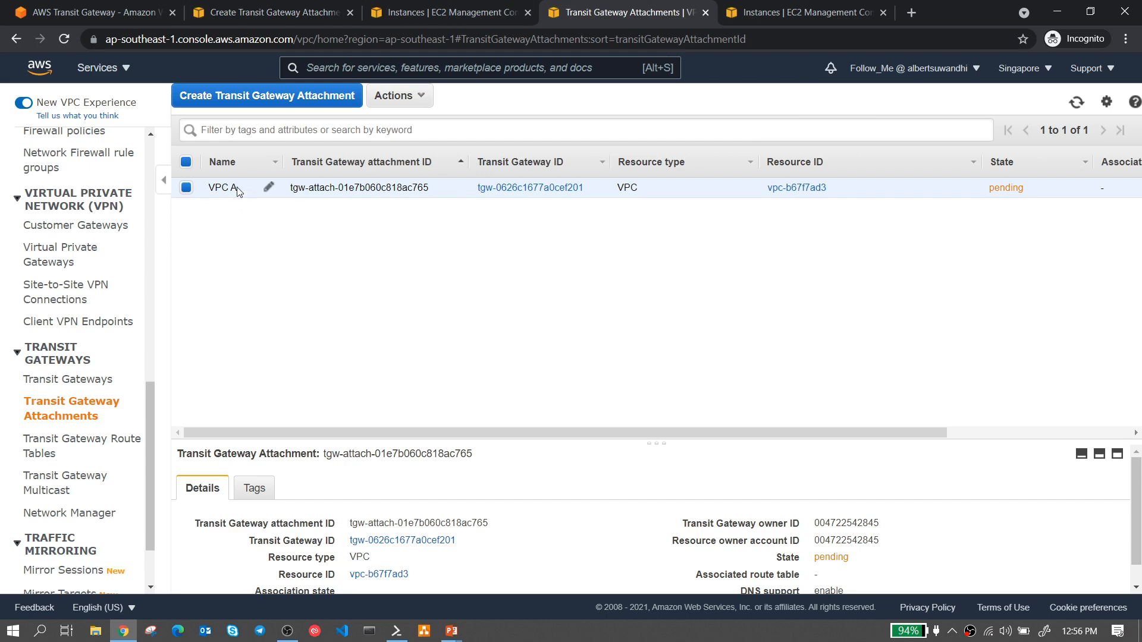
left_click(62, 380)
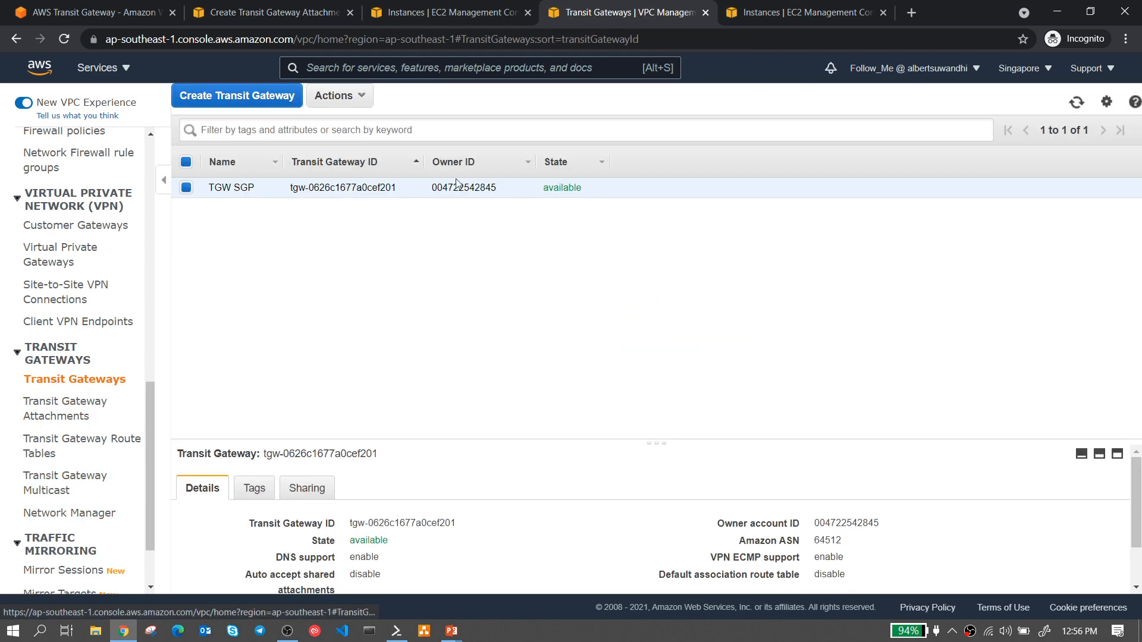
left_click_drag(398, 190, 290, 189)
key("ctrl+c")
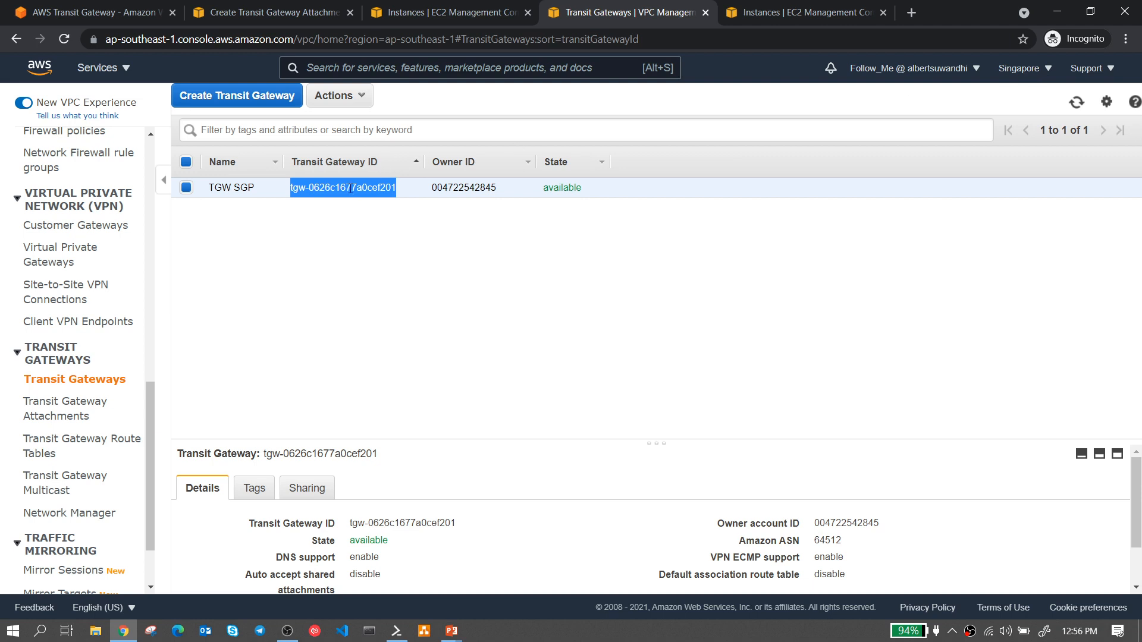
left_click(295, 13)
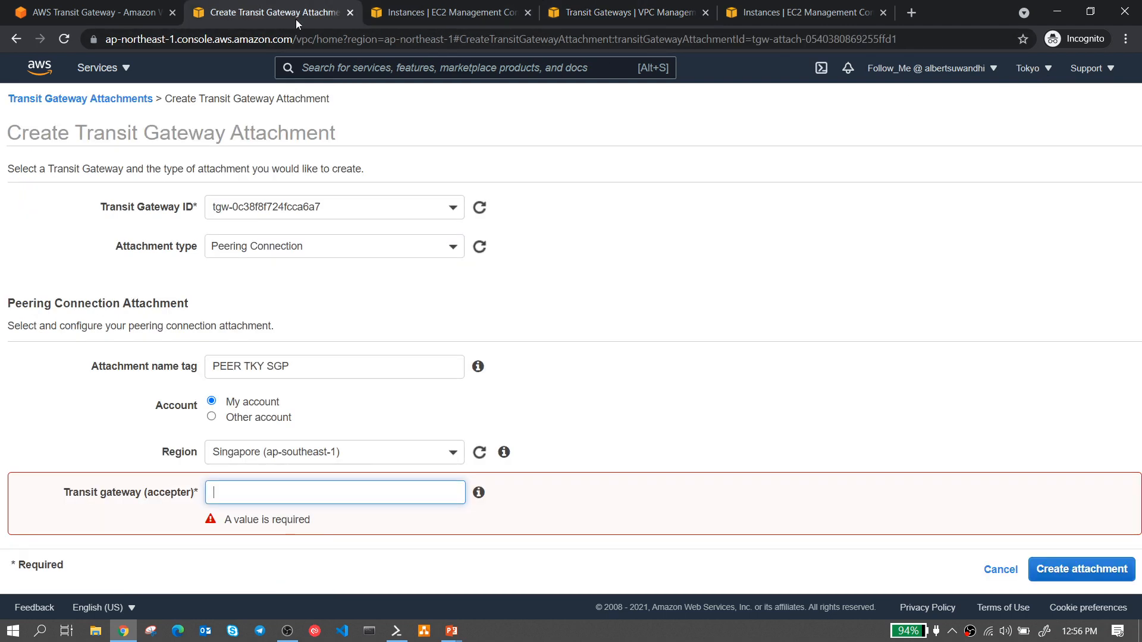
key("ctrl+v")
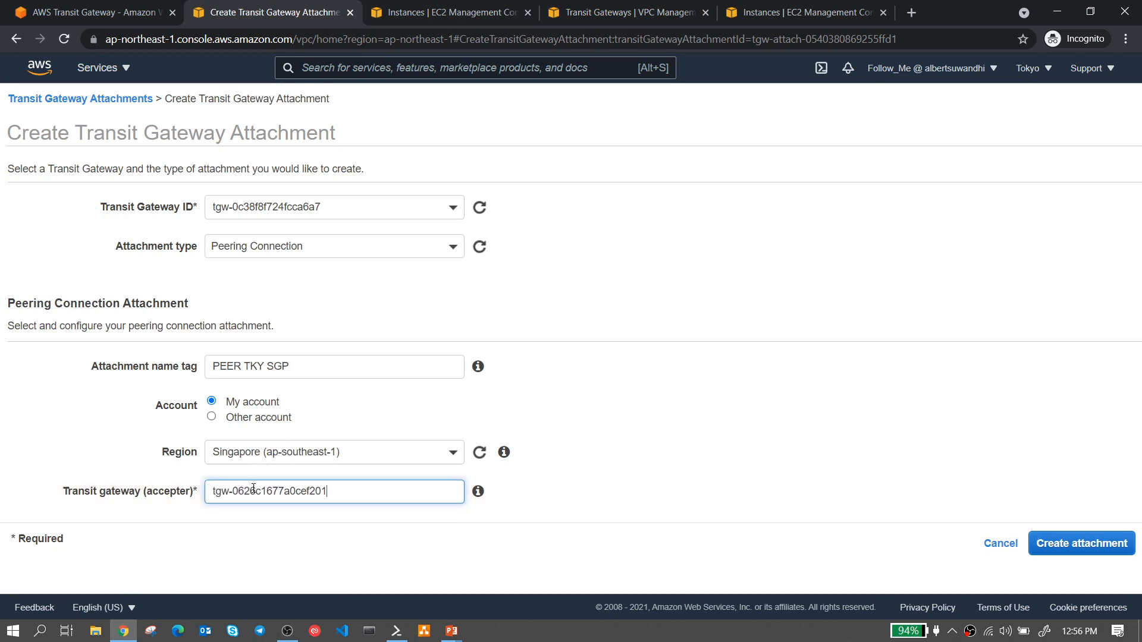
- Create the Tokyo-Singapore peering attachment and reload the Tokyo attachment list with a widened Name column
left_click(1046, 542)
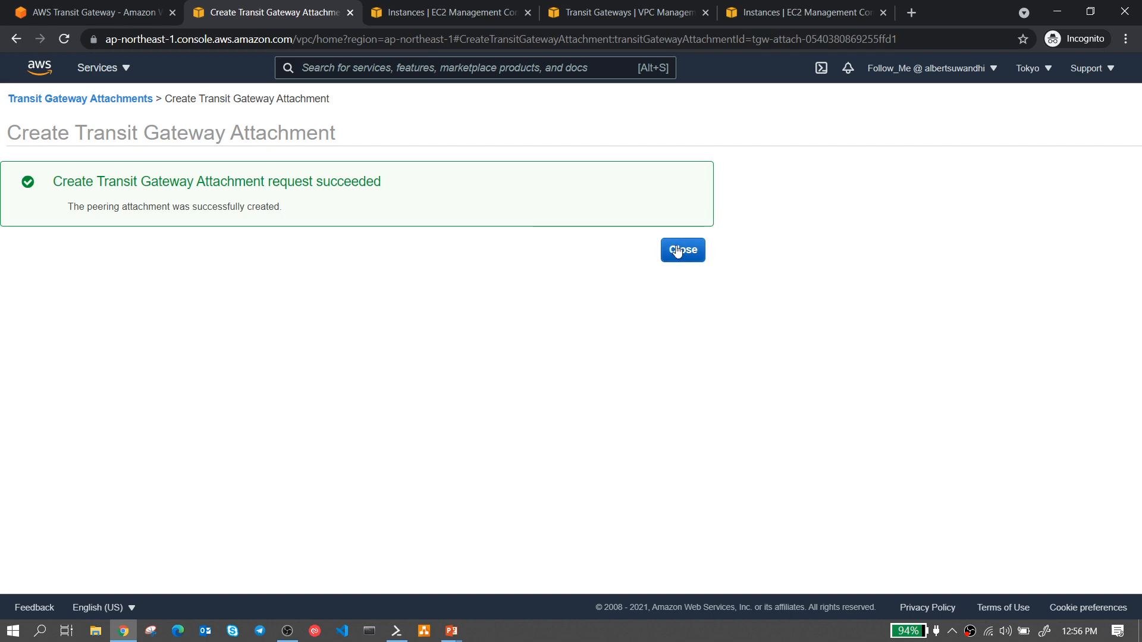
left_click(679, 249)
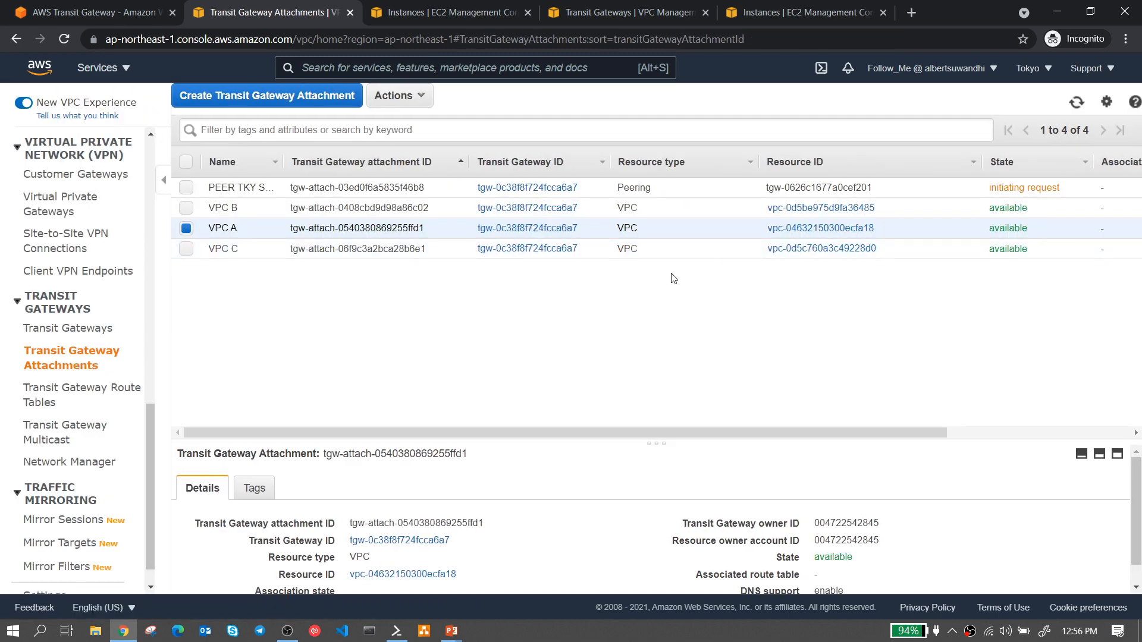
left_click_drag(280, 162, 379, 162)
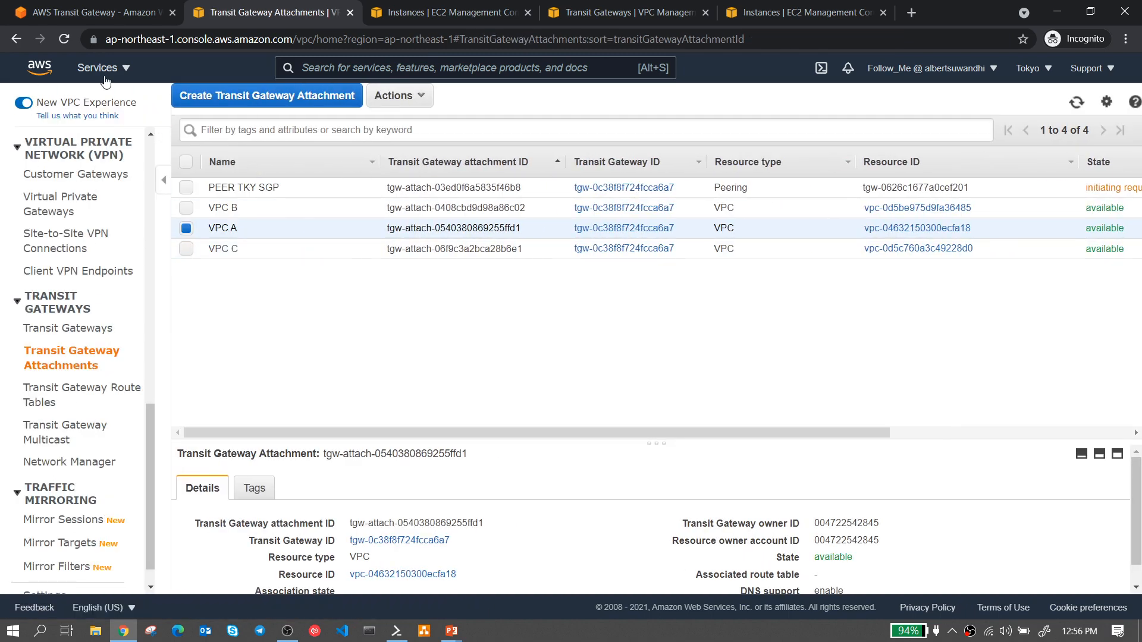
left_click(64, 39)
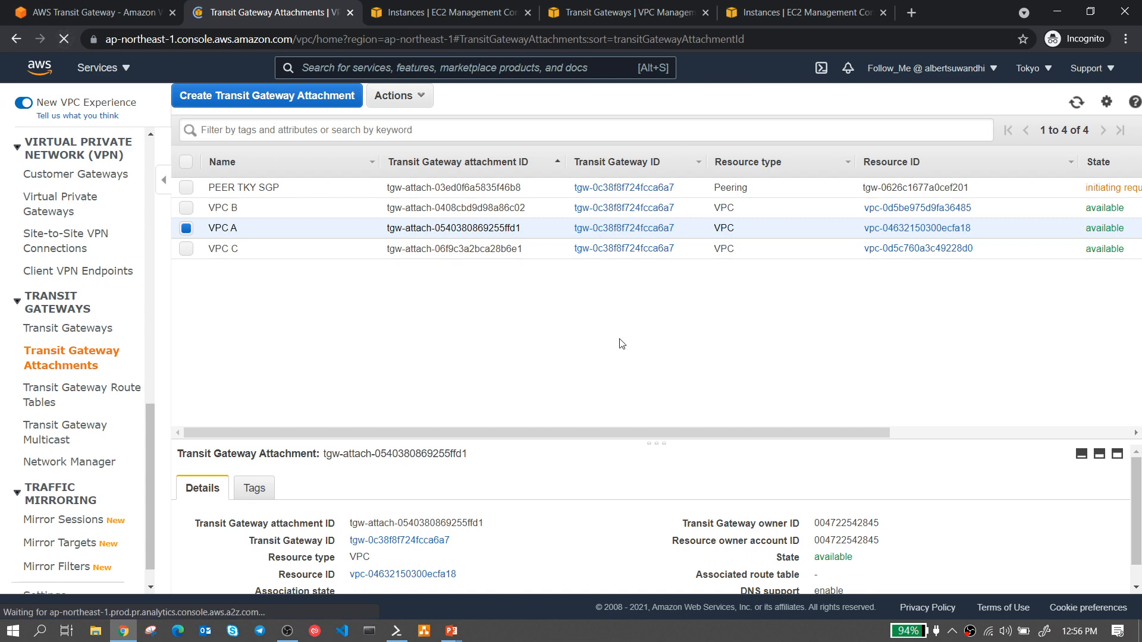
- On the PowerPoint slide, tick attachments 1, 2 and 3 and mark the peering link with a circled 4, then return to the browser
mouse_move(452, 631)
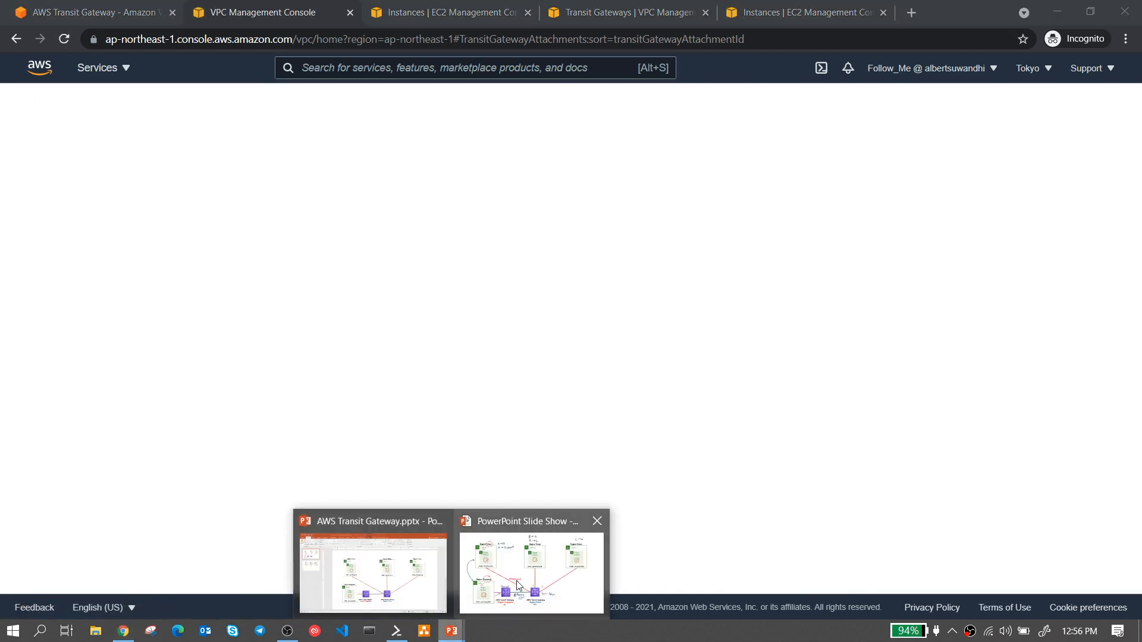
left_click(532, 565)
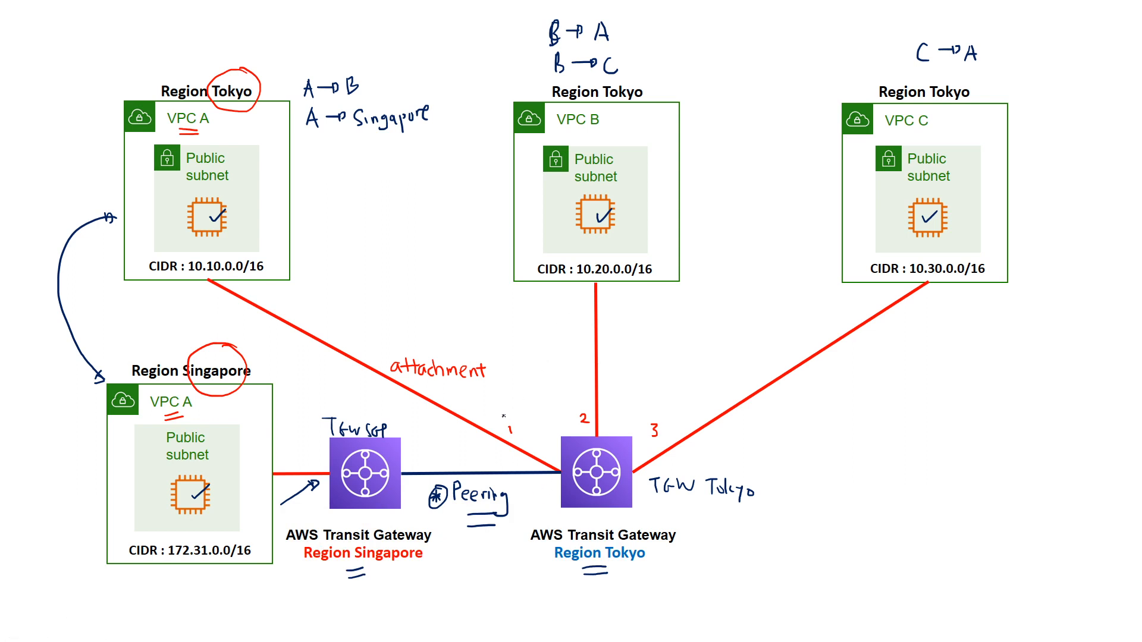
left_click_drag(504, 416, 517, 408)
left_click_drag(546, 471, 552, 487)
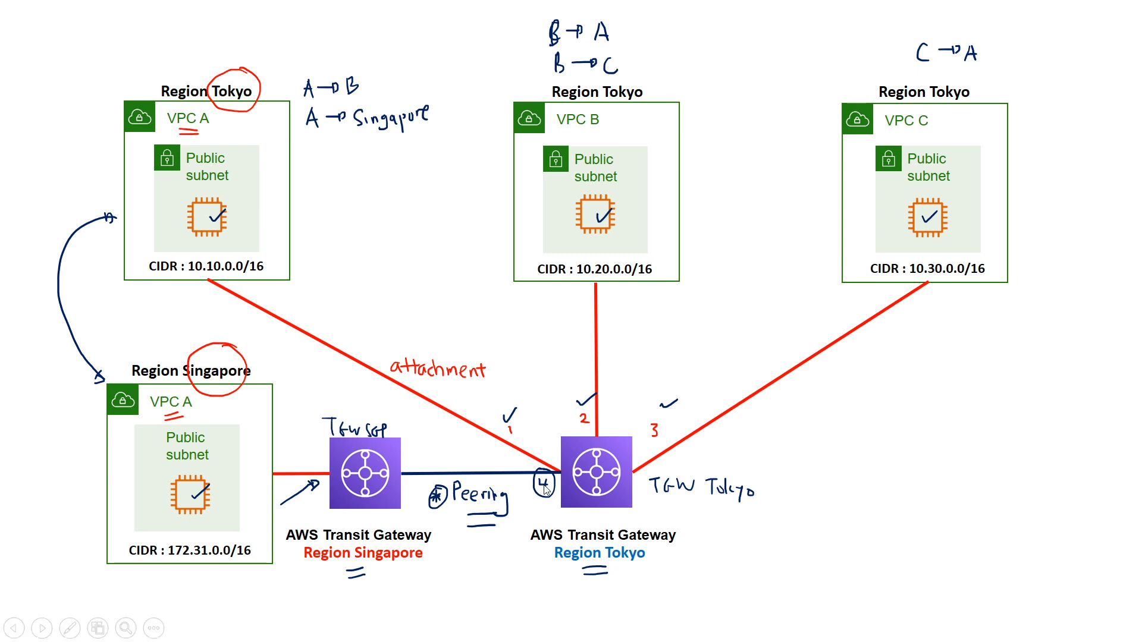
key("alt+Tab")
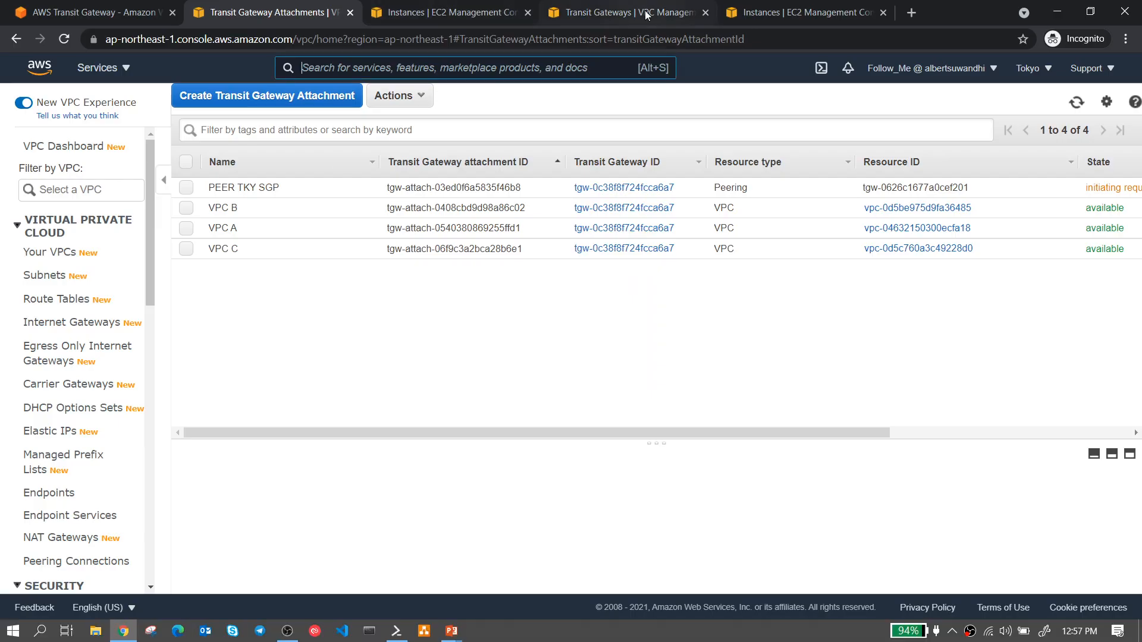
- Accept the pending peering attachment from Tokyo in Singapore's transit gateway attachment list
left_click(647, 13)
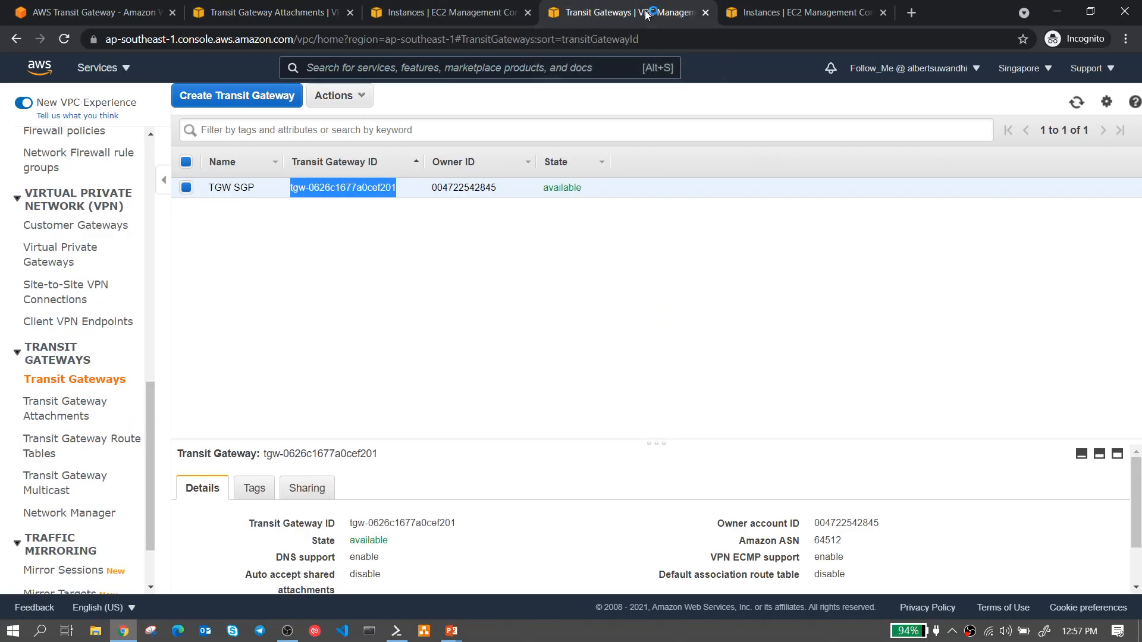
left_click(71, 414)
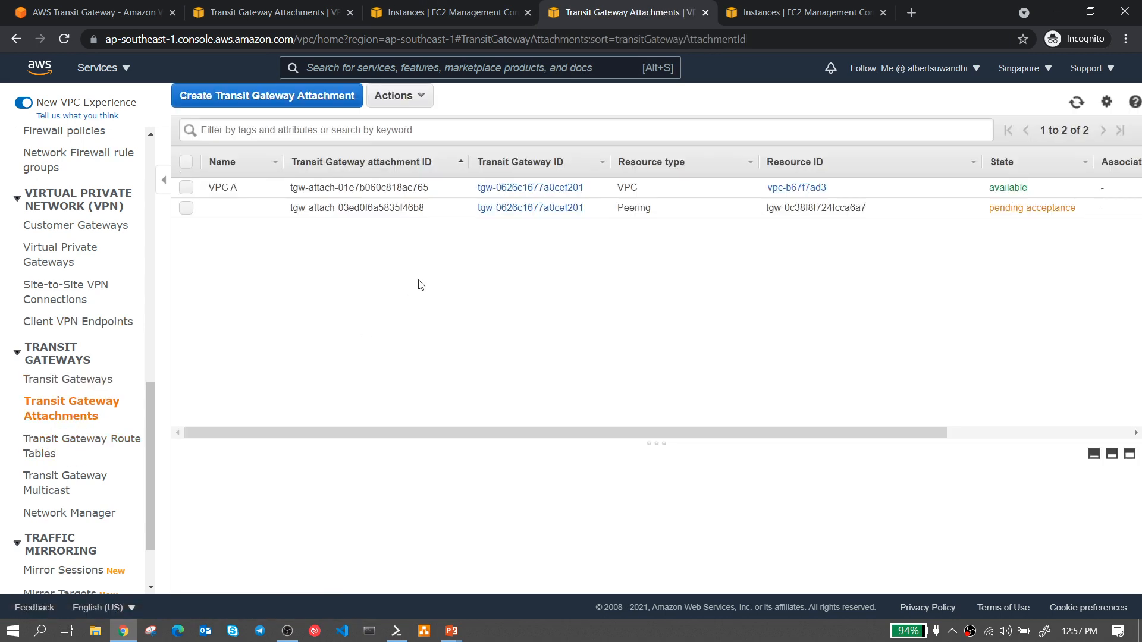
left_click(185, 208)
left_click(385, 97)
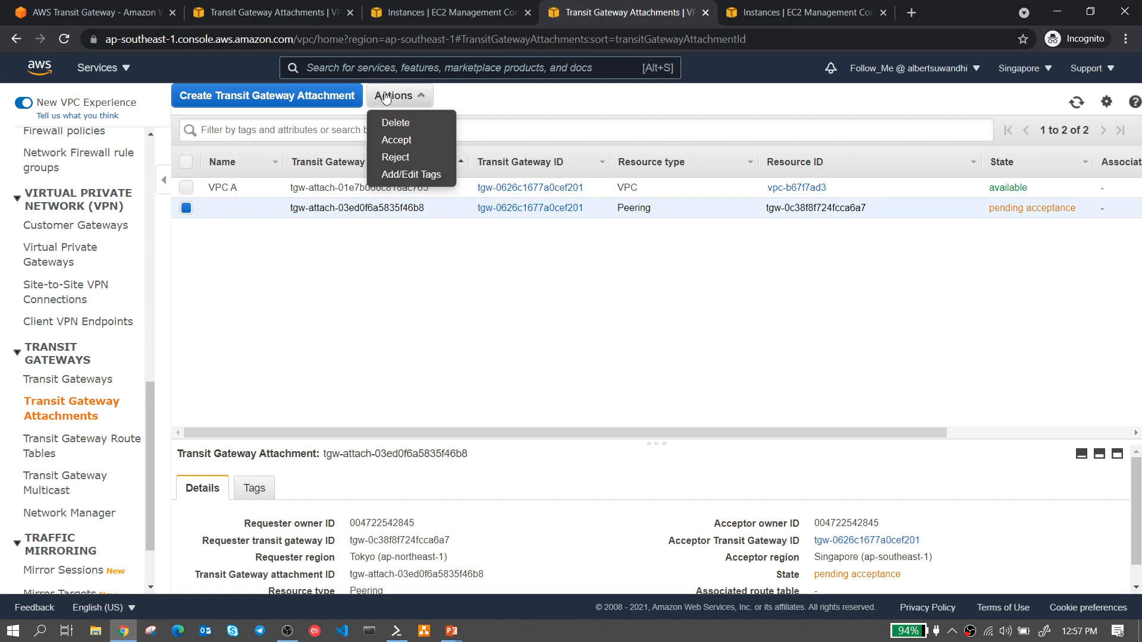
left_click(404, 141)
left_click(823, 383)
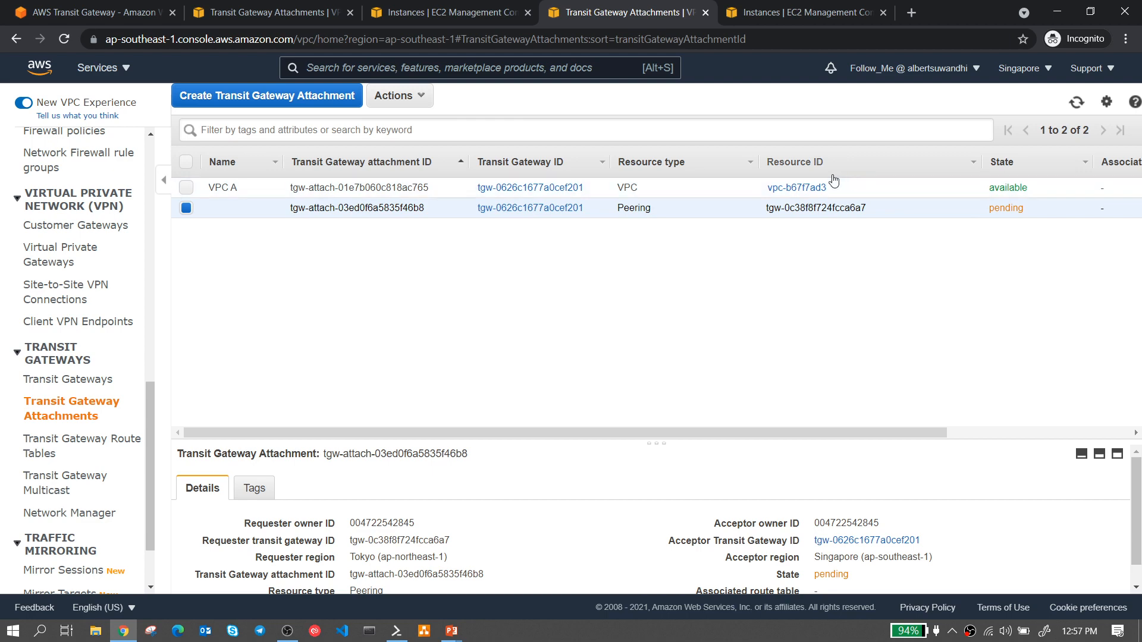
- Switch to the Tokyo attachment list, review the VPC and gateway diagram in the PowerPoint slide show, and return to the browser
left_click(280, 17)
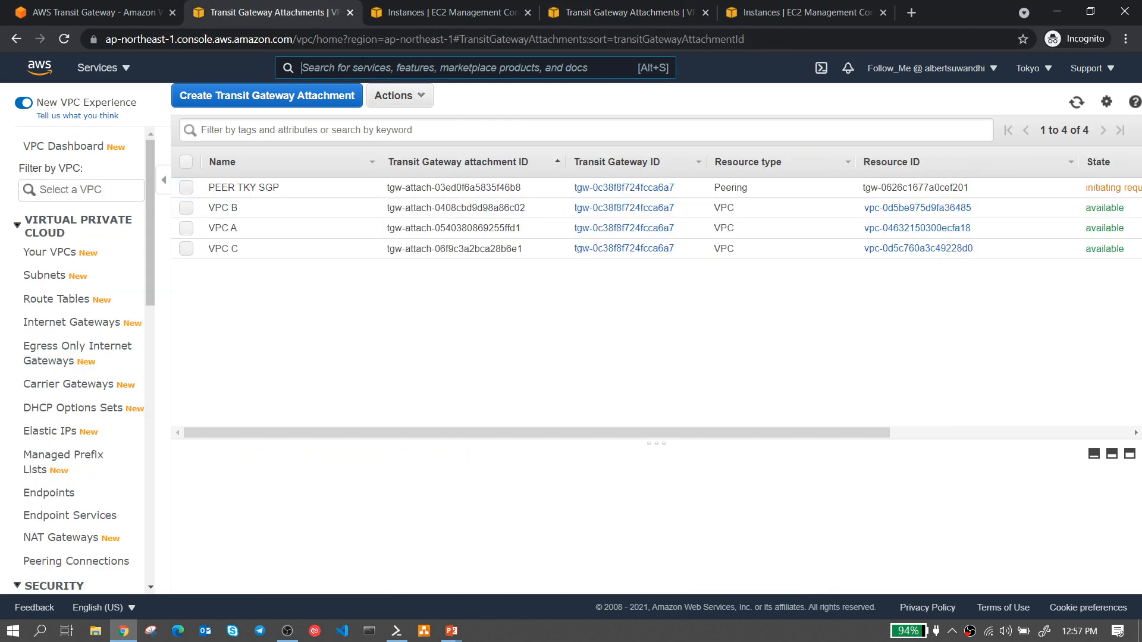
mouse_move(452, 631)
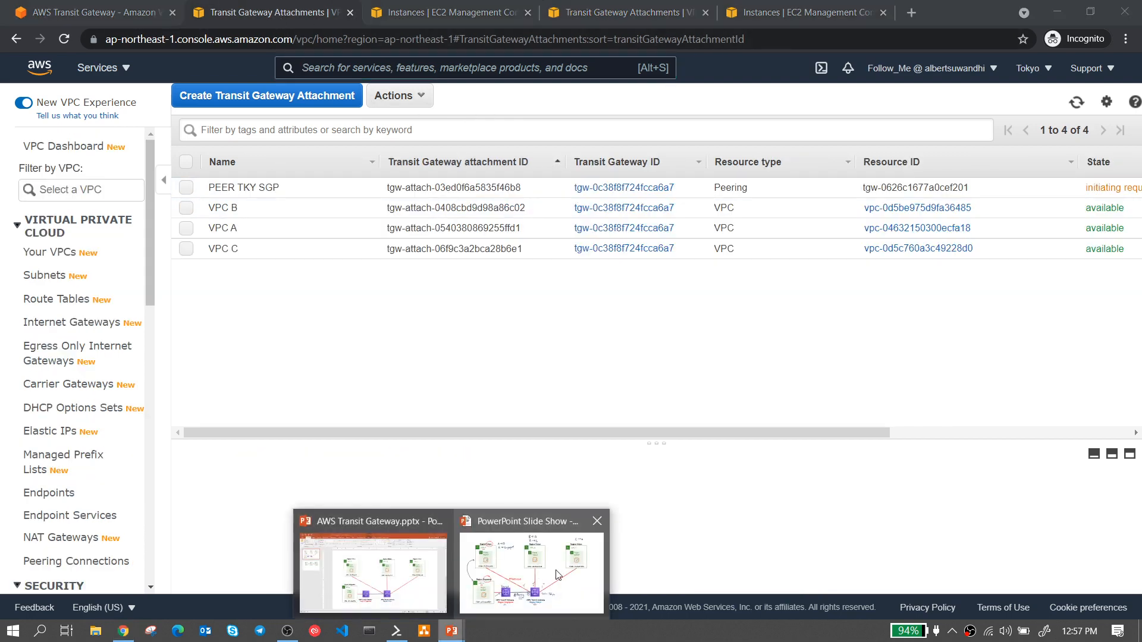
left_click(517, 565)
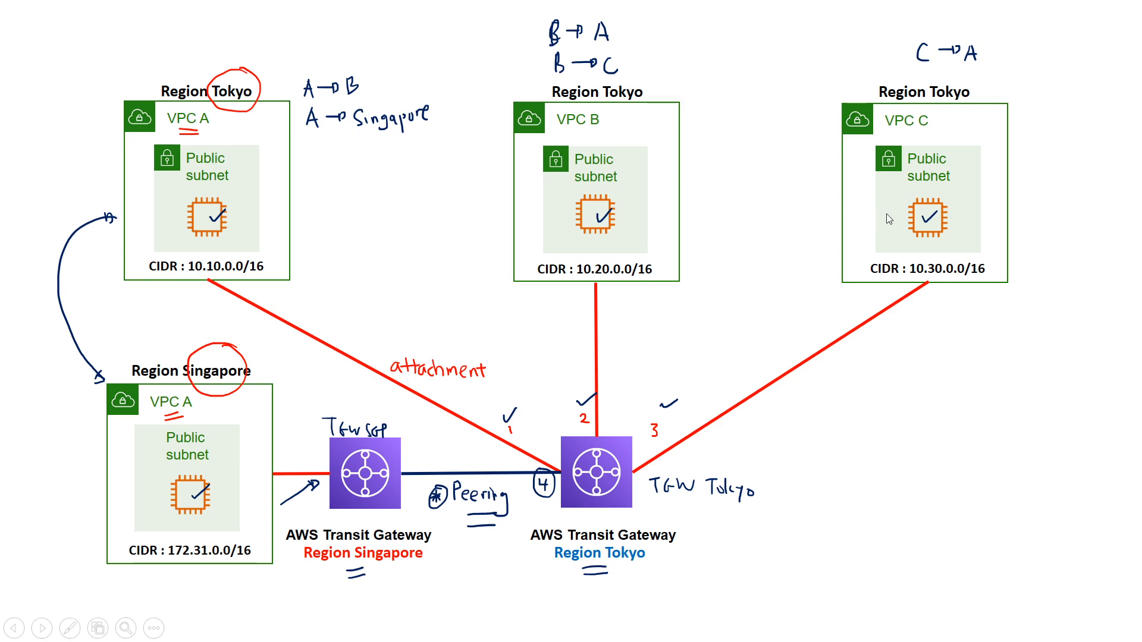
key("alt+Tab")
- Create a transit gateway route table named RT A on the TGW TOKYO gateway in the Tokyo region
scroll(113, 365, "down", 5)
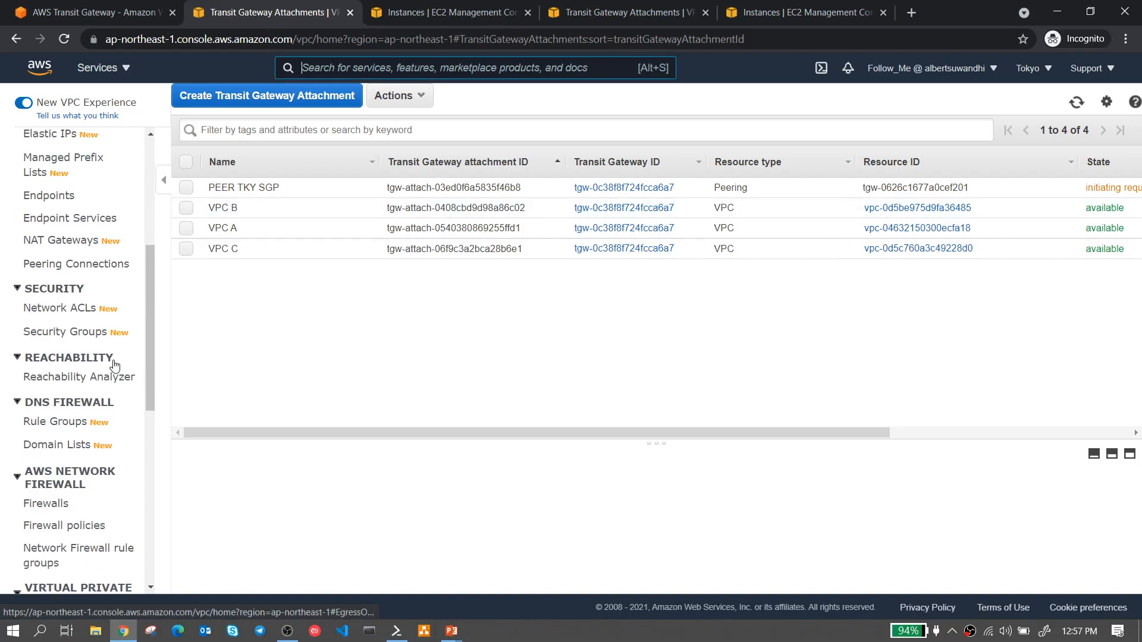
scroll(113, 365, "down", 6)
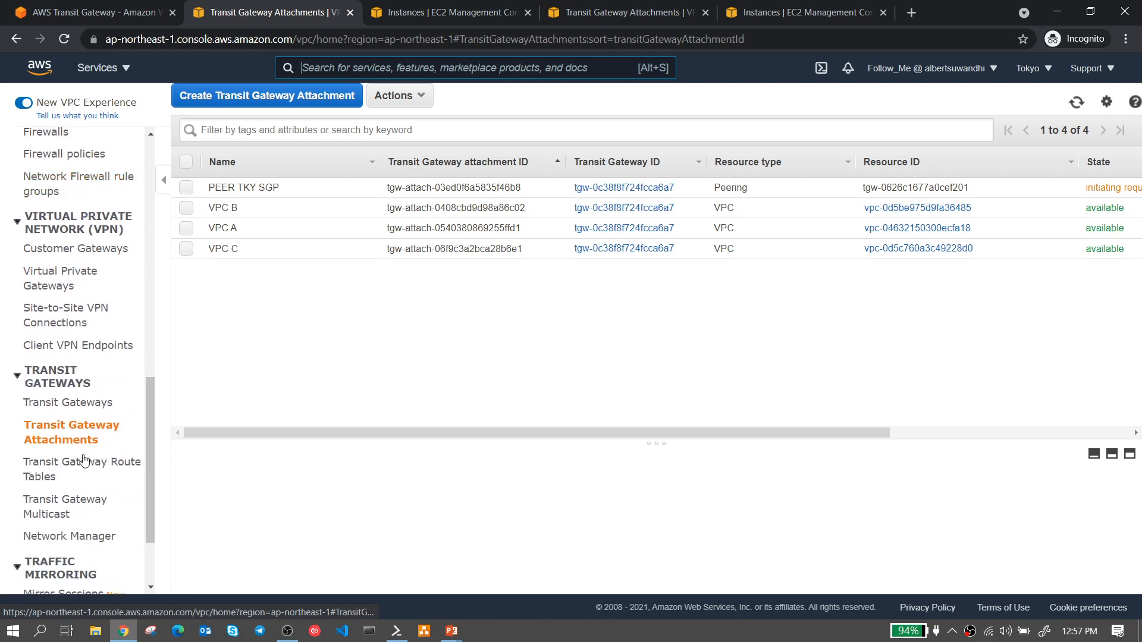
left_click(69, 405)
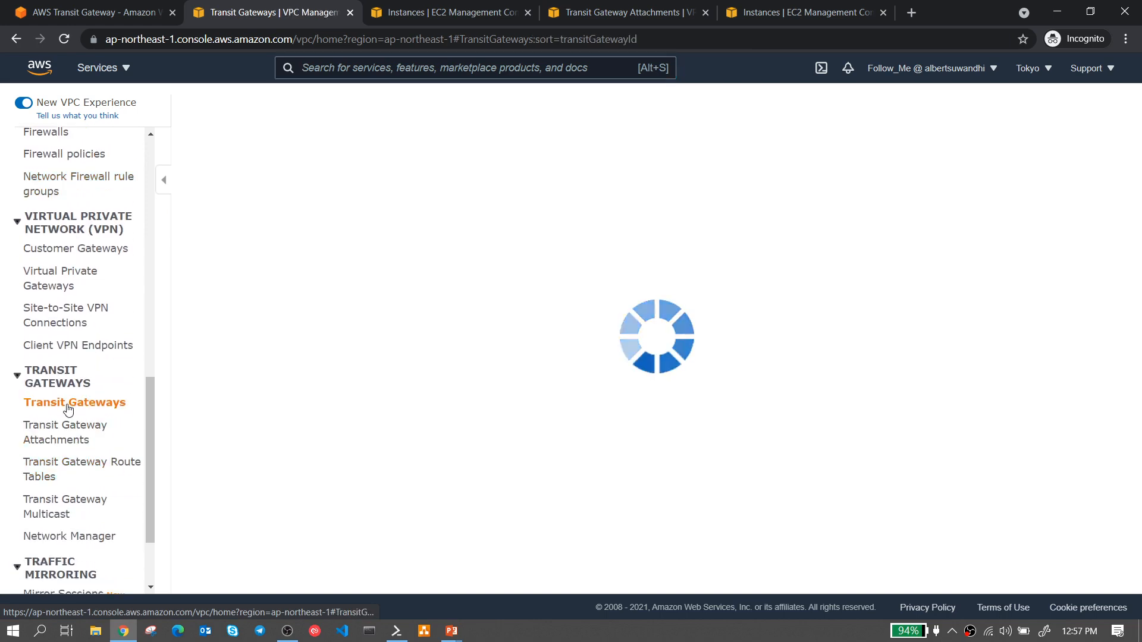
left_click(68, 432)
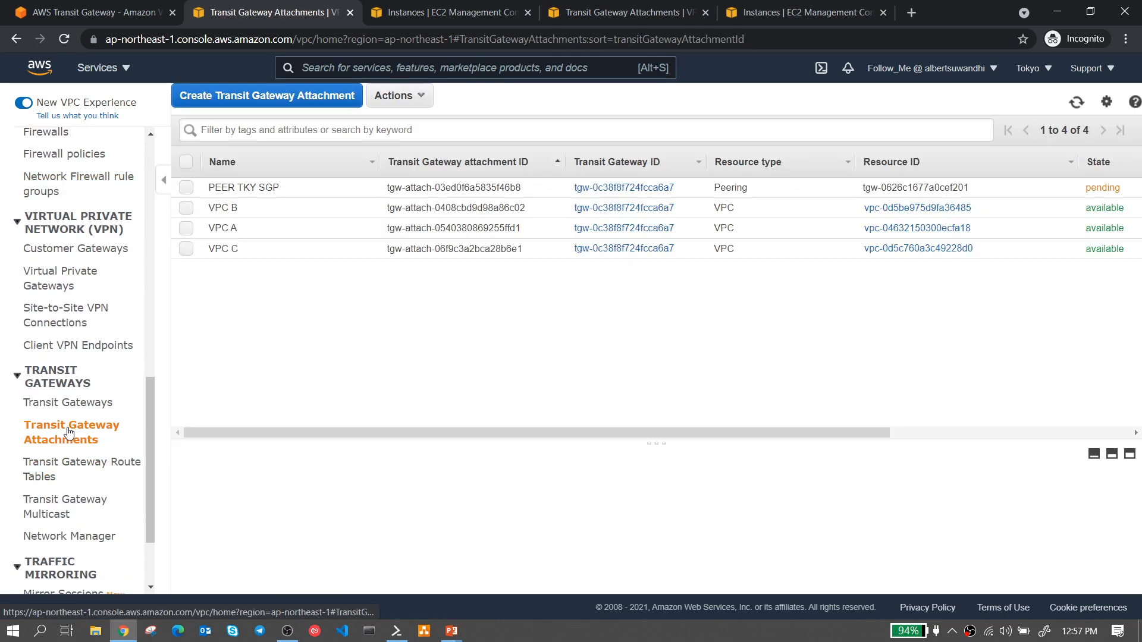
left_click(75, 463)
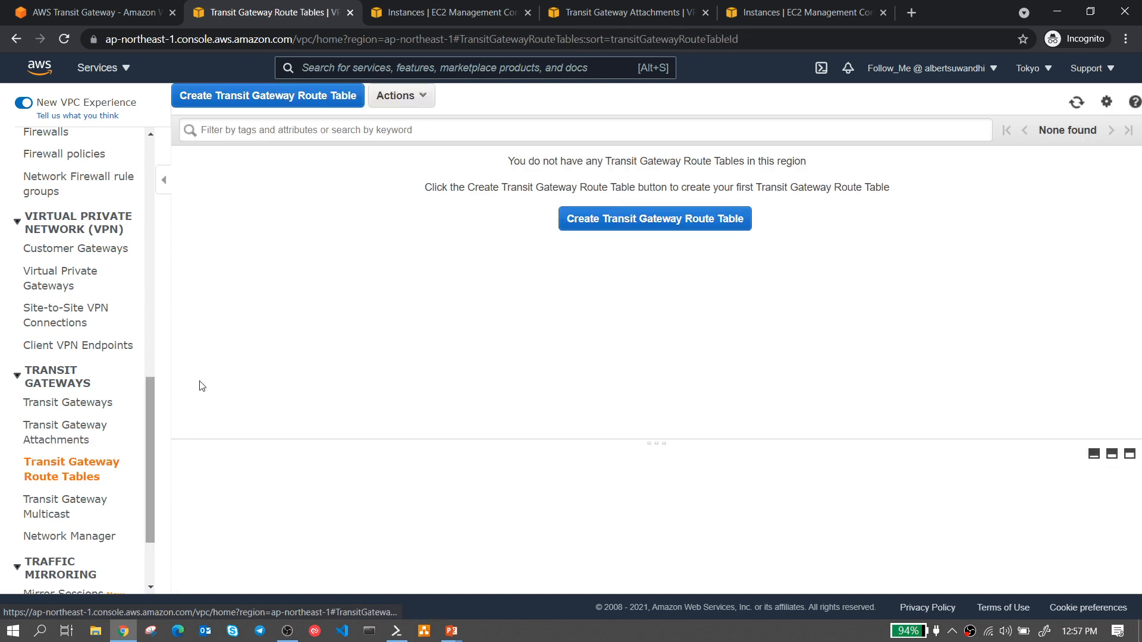
left_click(602, 227)
left_click(346, 208)
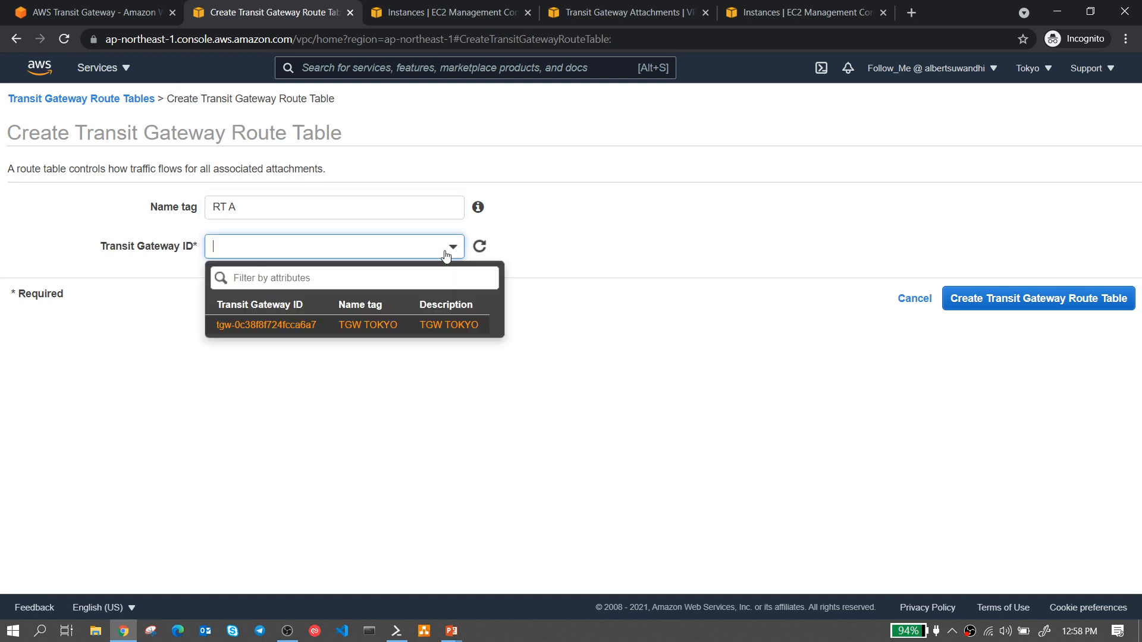
left_click(421, 321)
left_click(974, 310)
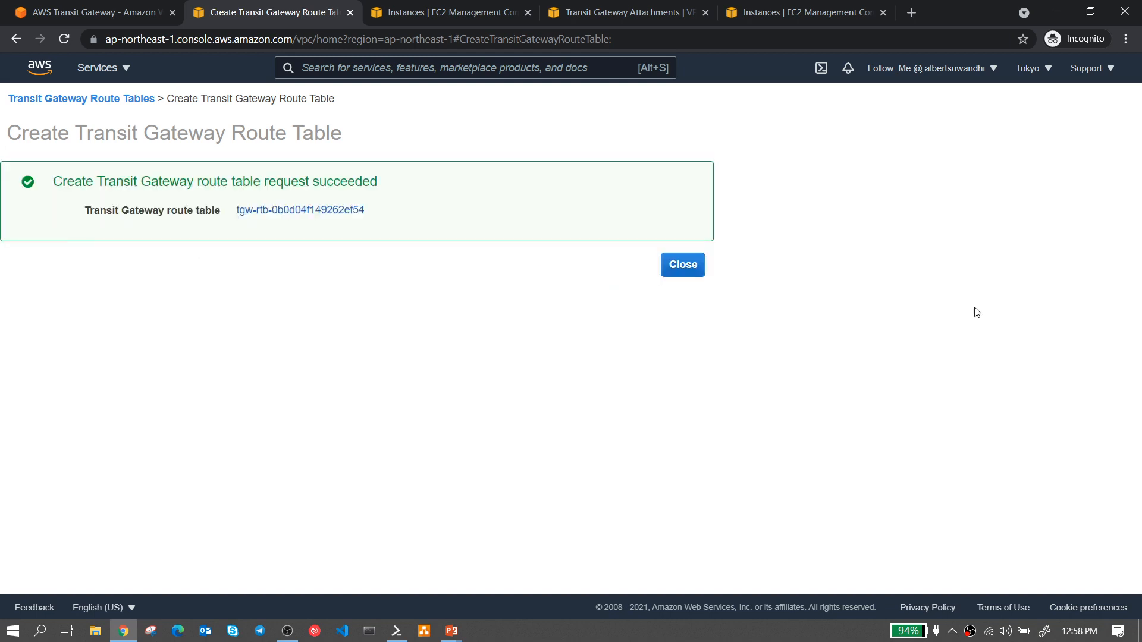
left_click(682, 267)
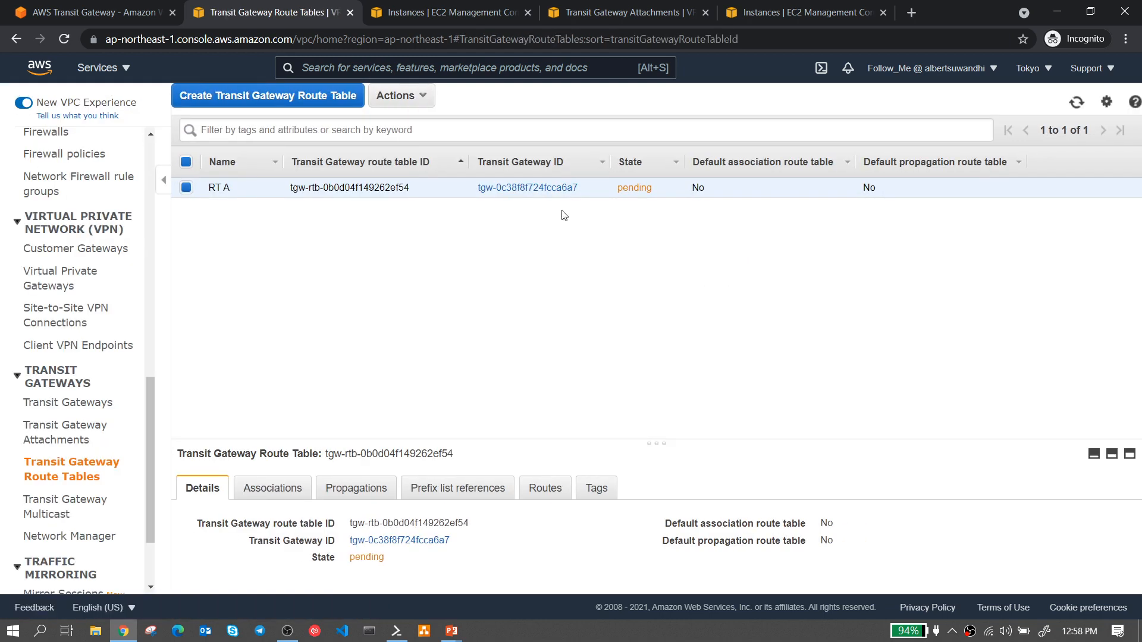
- Create a second Tokyo transit gateway route table named RT B on gateway tgw-0c38f8f724fcca6a7
left_click(211, 99)
left_click(339, 209)
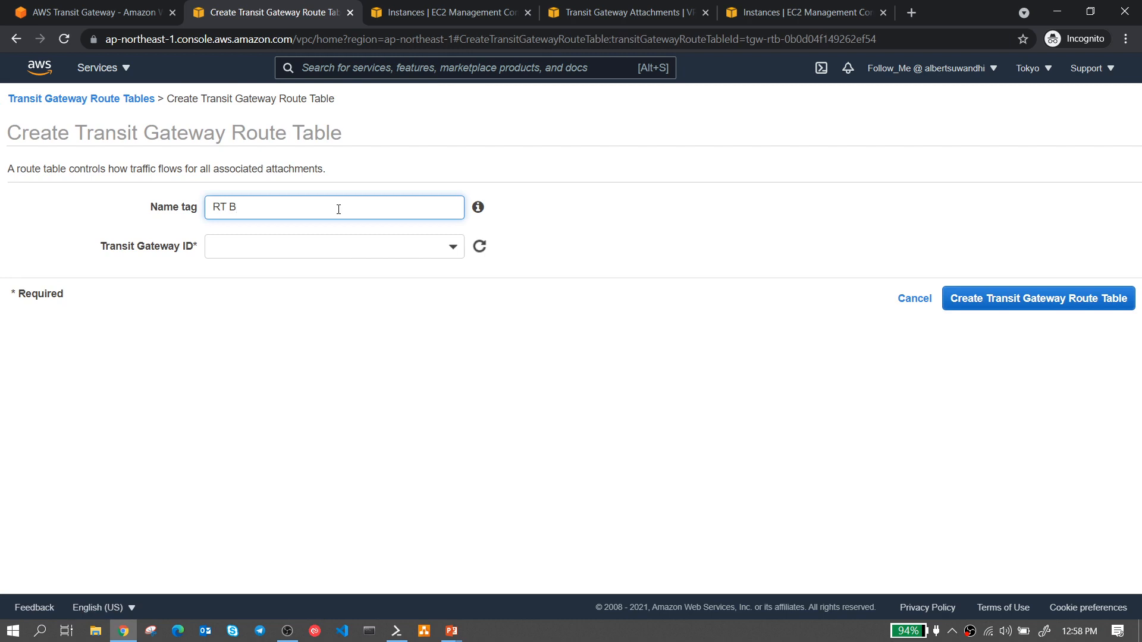
left_click(382, 247)
left_click(330, 321)
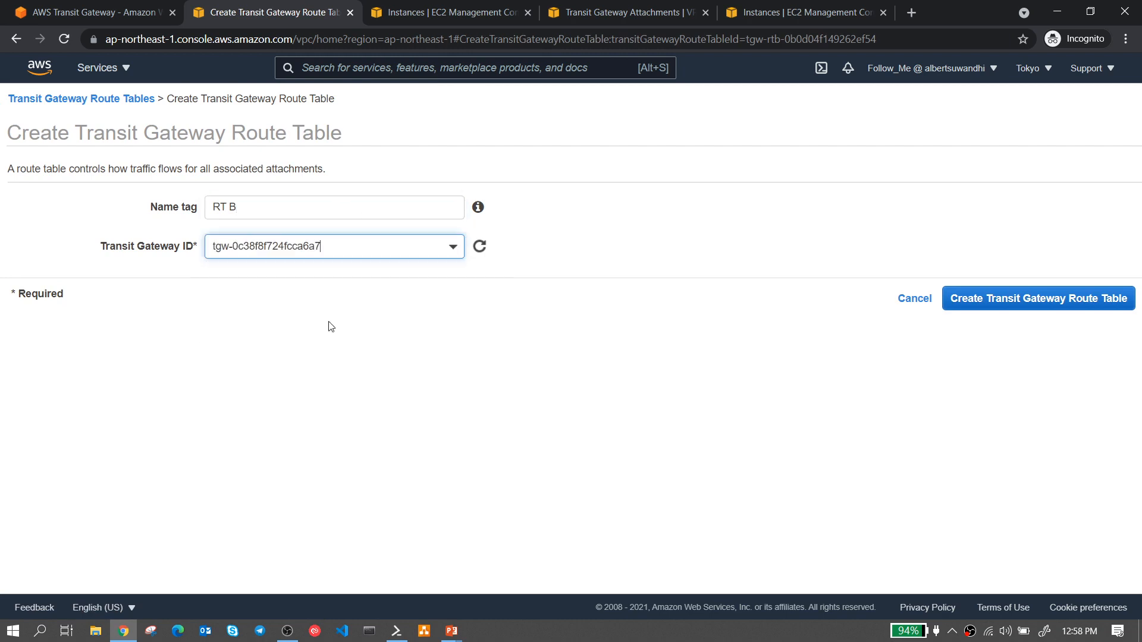
left_click(1024, 310)
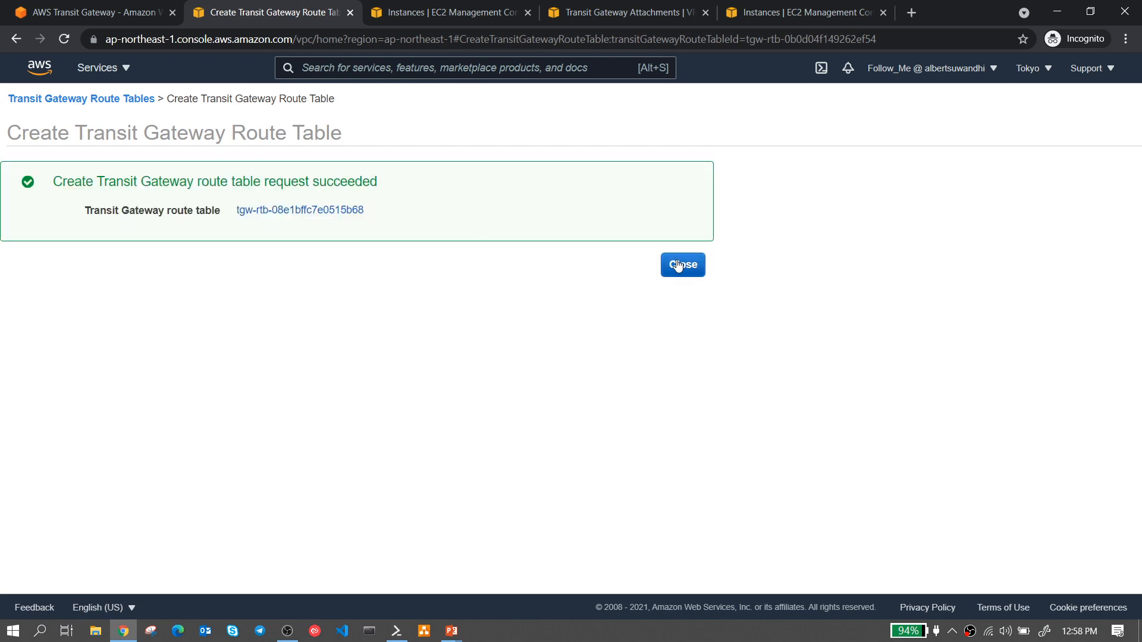
left_click(678, 266)
- Create a third Tokyo transit gateway route table named RT C on gateway tgw-0c38f8f724fcca6a7
left_click(271, 99)
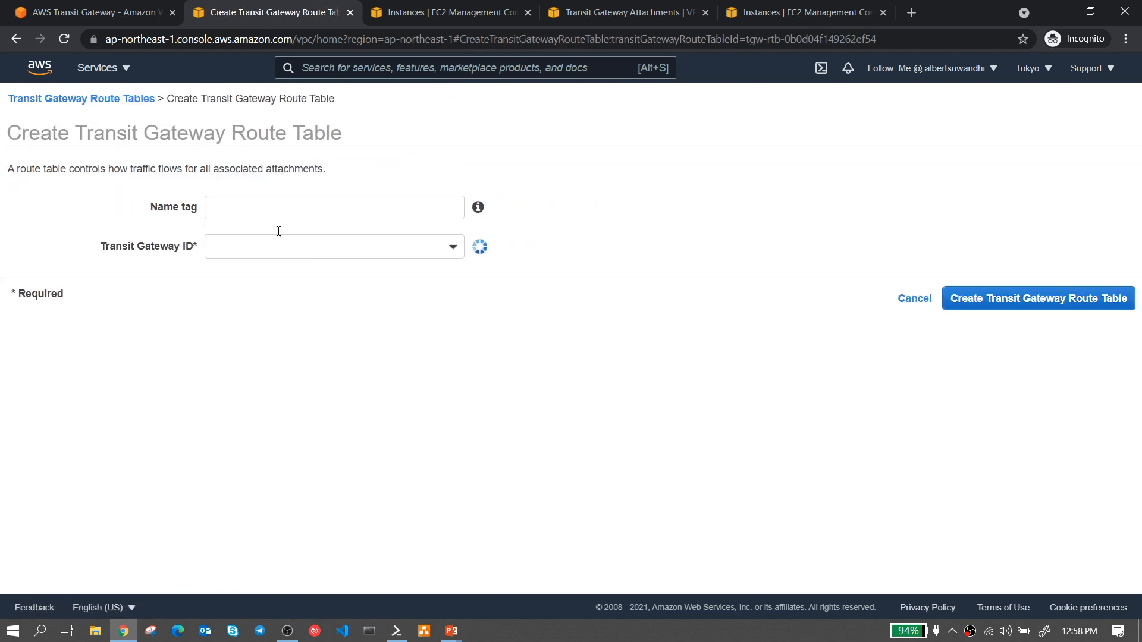
left_click(261, 205)
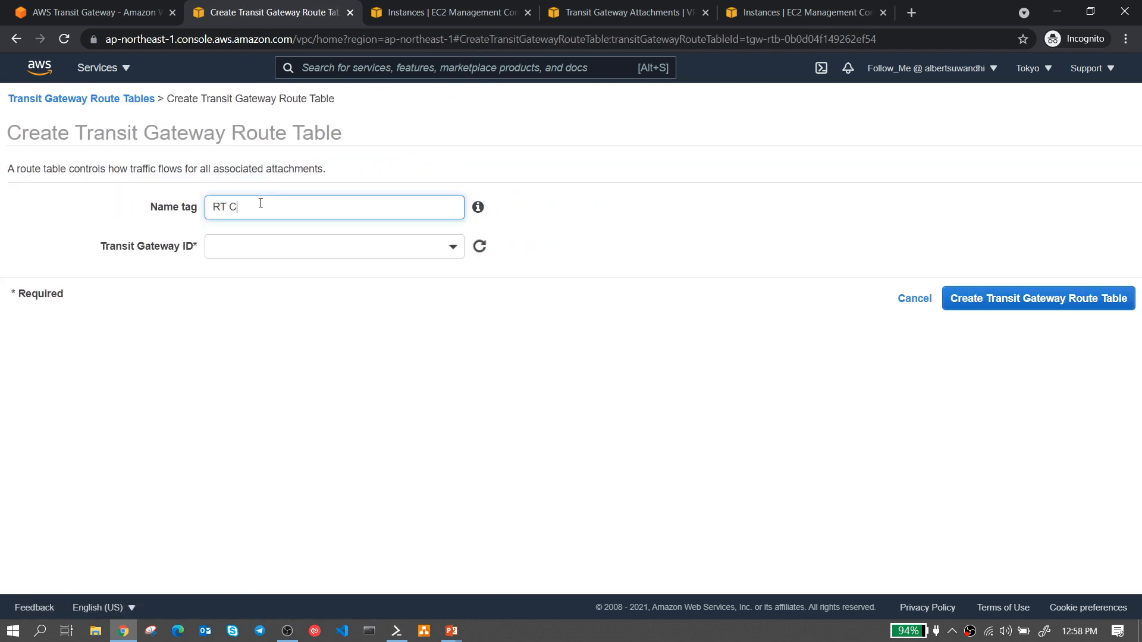
left_click(326, 248)
left_click(298, 325)
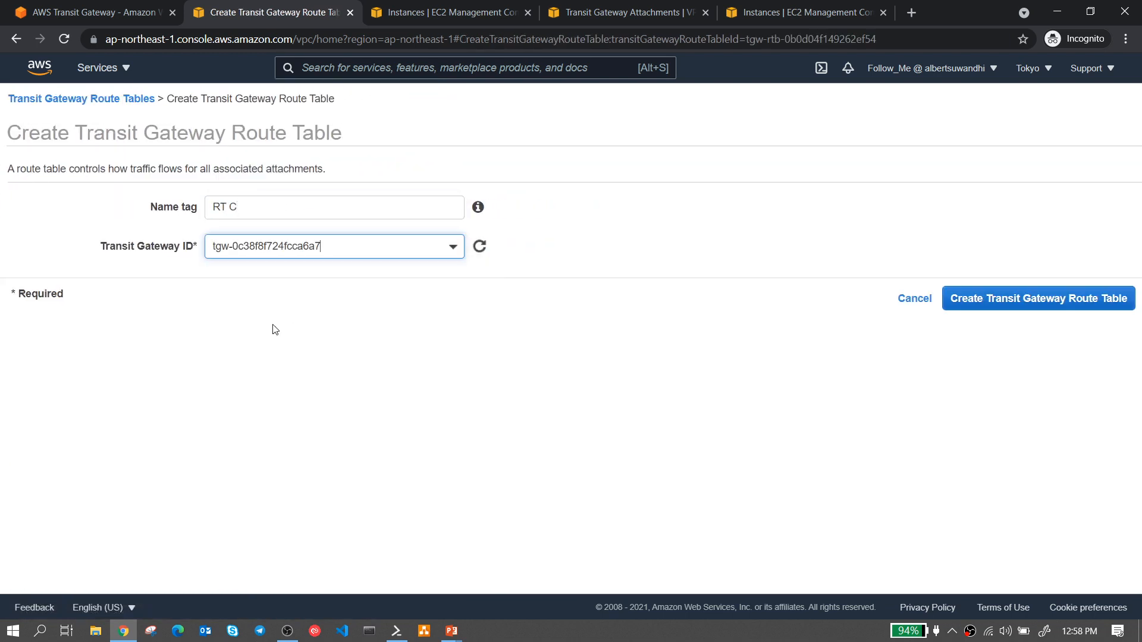
left_click(990, 301)
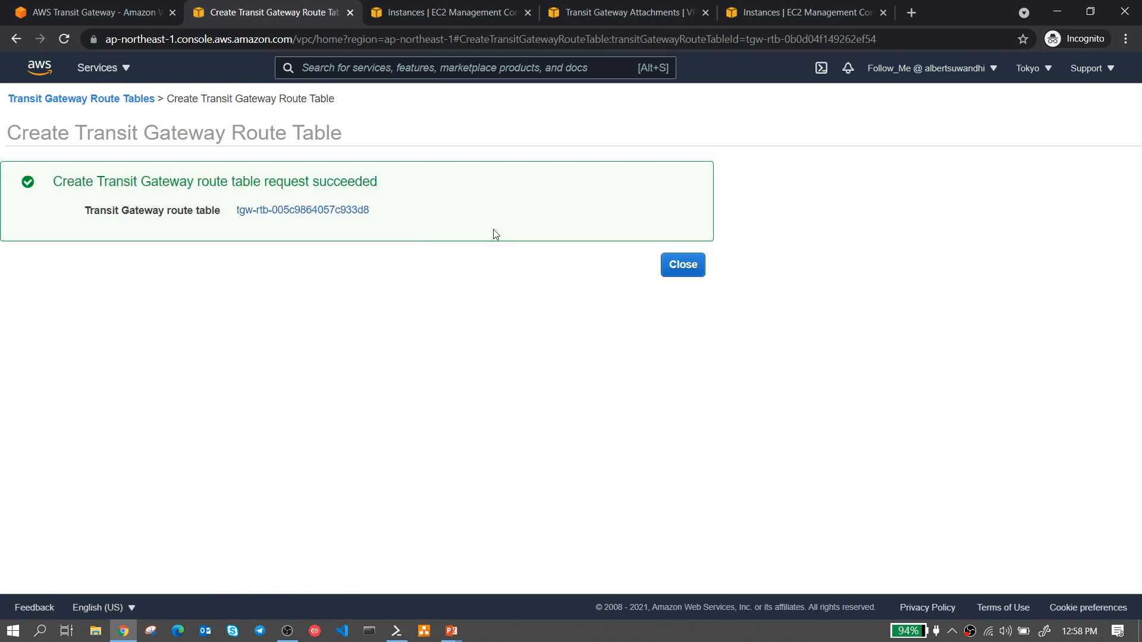
left_click(678, 267)
- Create a transit gateway route table named RT SGP Peering on the Tokyo gateway tgw-0c38f8f724fcca6a7
left_click(265, 95)
left_click(300, 208)
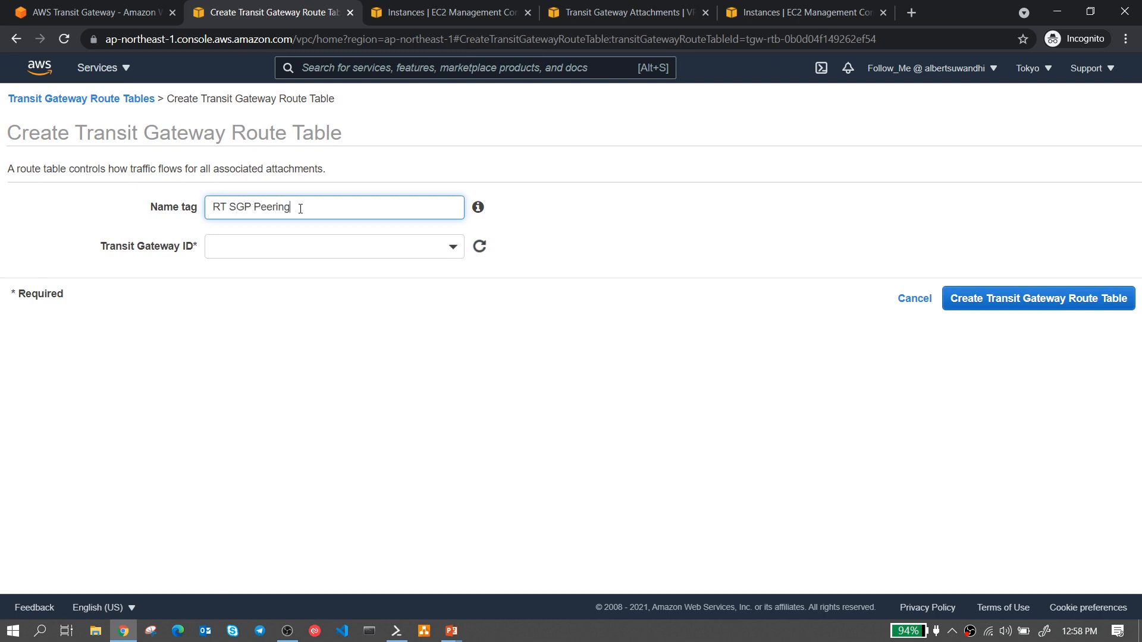
left_click(329, 244)
left_click(261, 327)
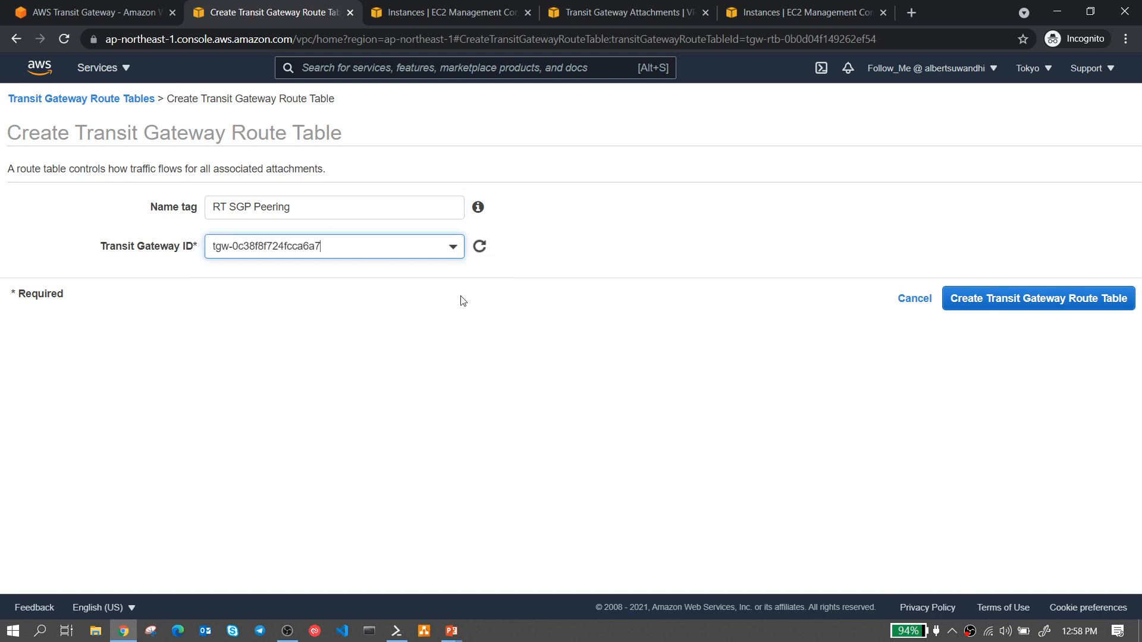
left_click(1005, 299)
left_click(690, 265)
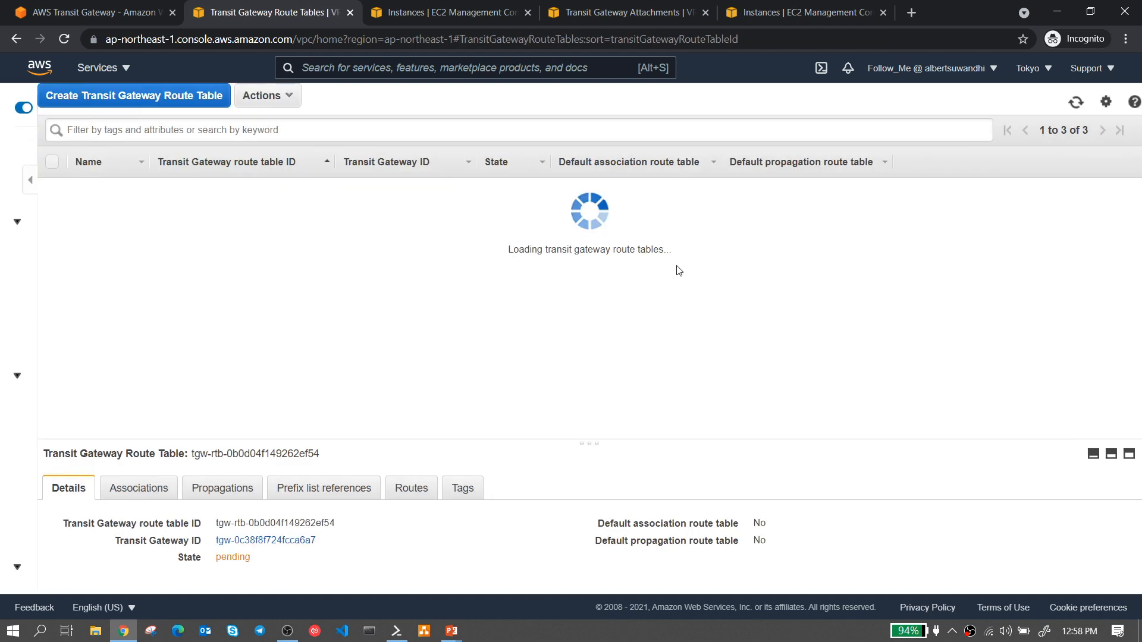
- Reload the transit gateway route table list, widen its Name column and sort the tables by name
left_click(64, 38)
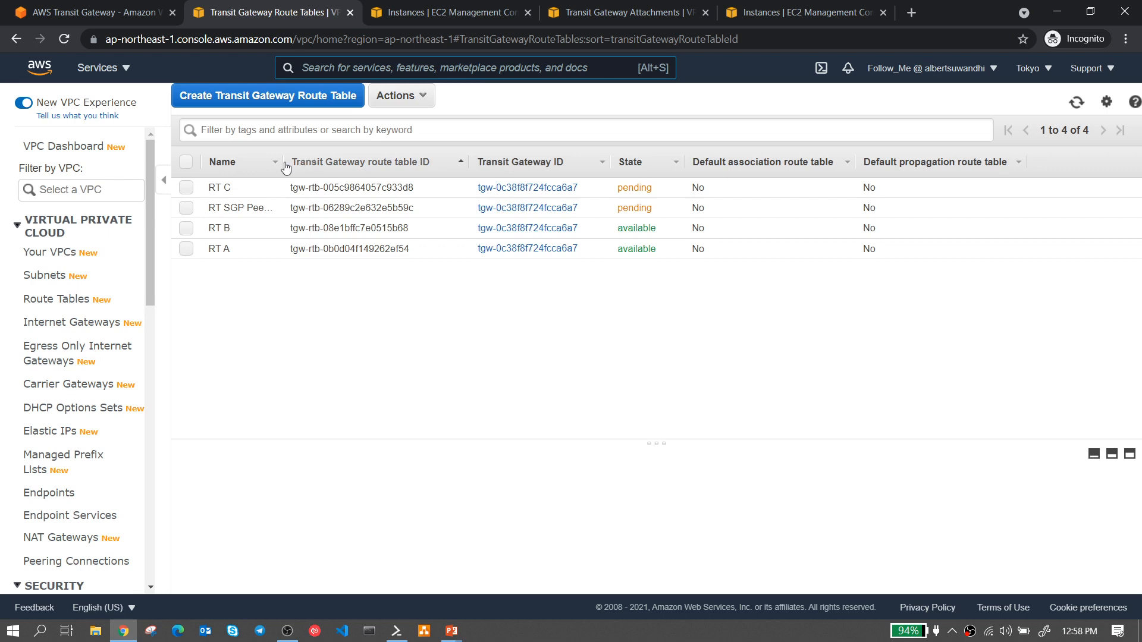
left_click_drag(285, 167, 374, 165)
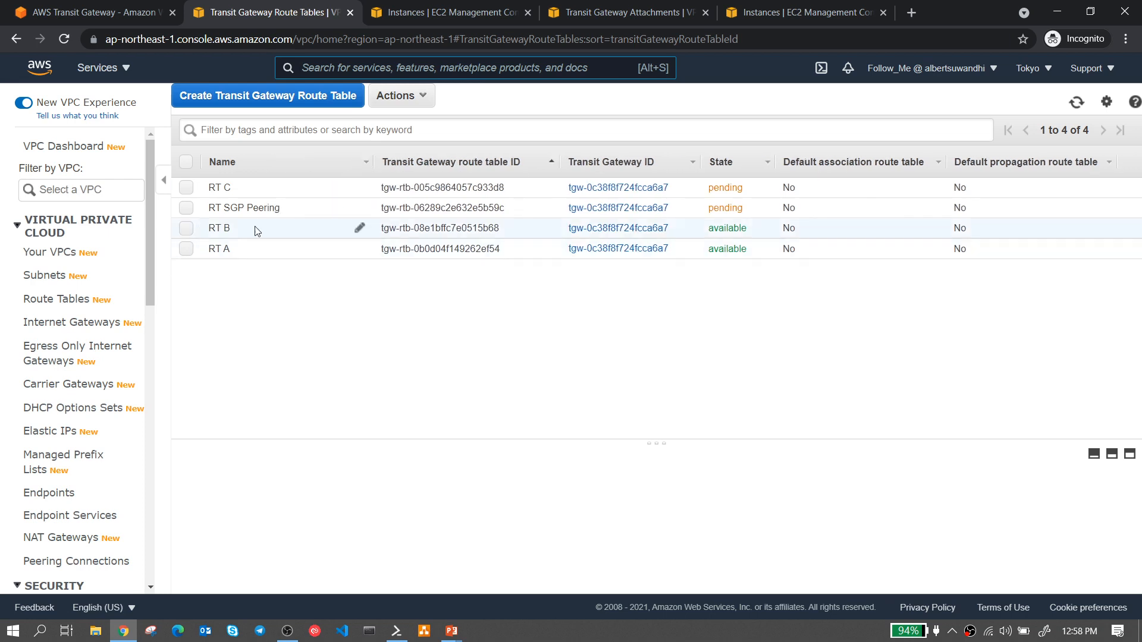
left_click(65, 41)
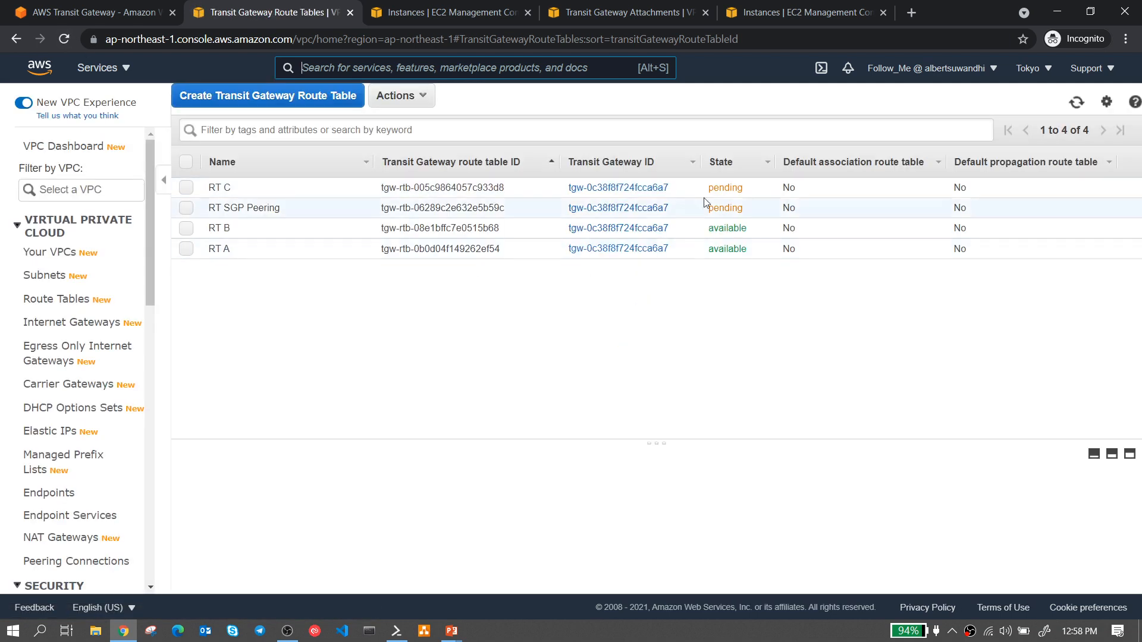
left_click(276, 167)
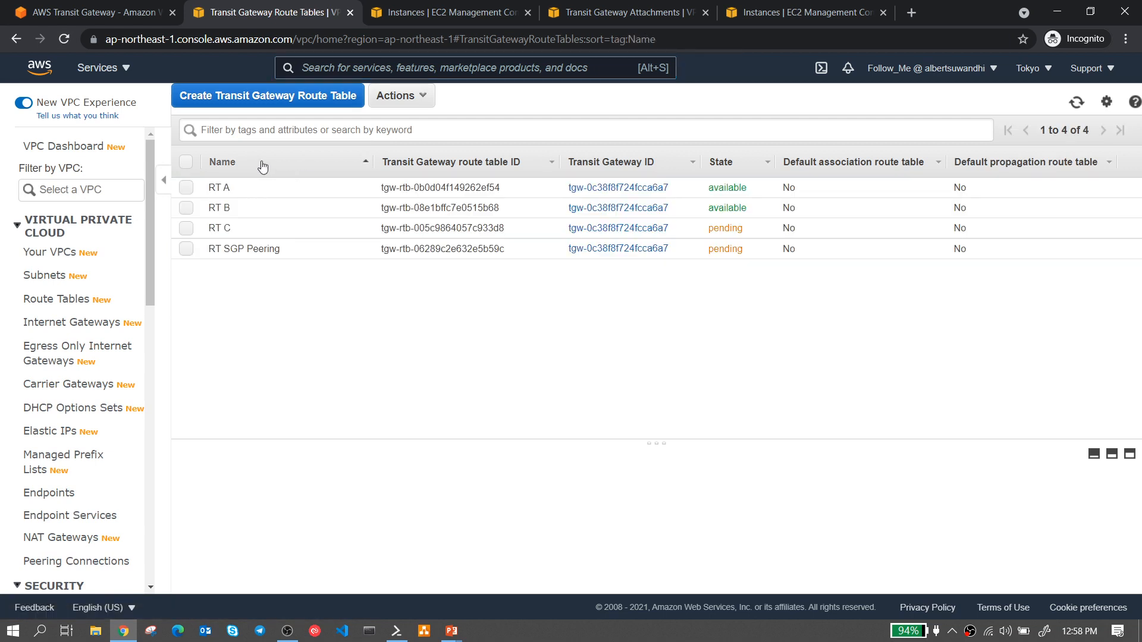
left_click(186, 188)
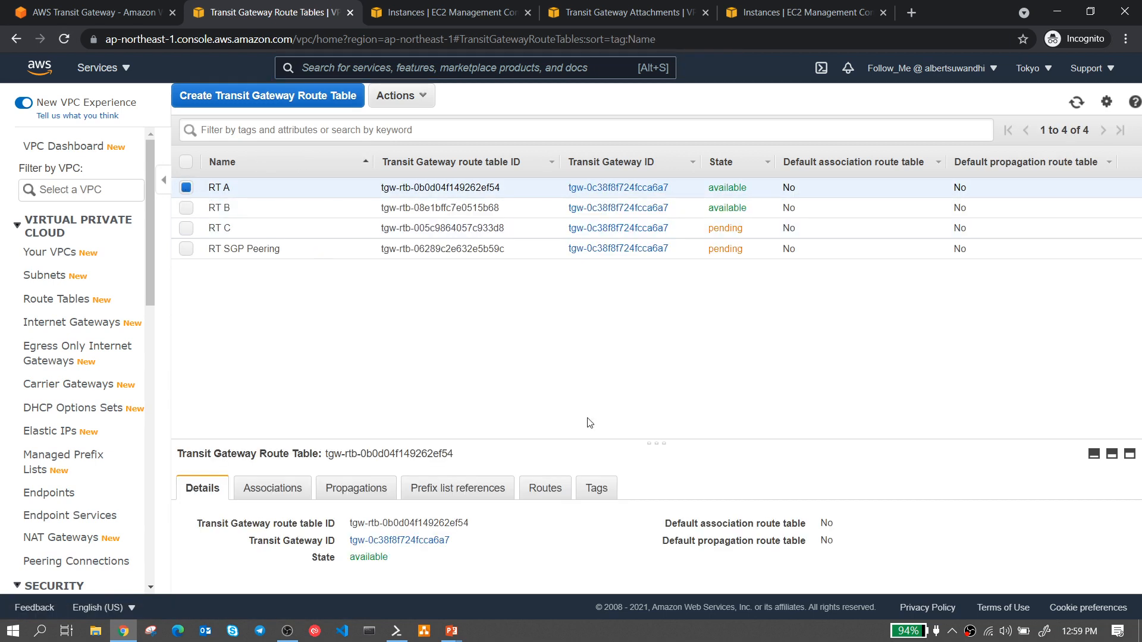
left_click_drag(637, 442, 647, 377)
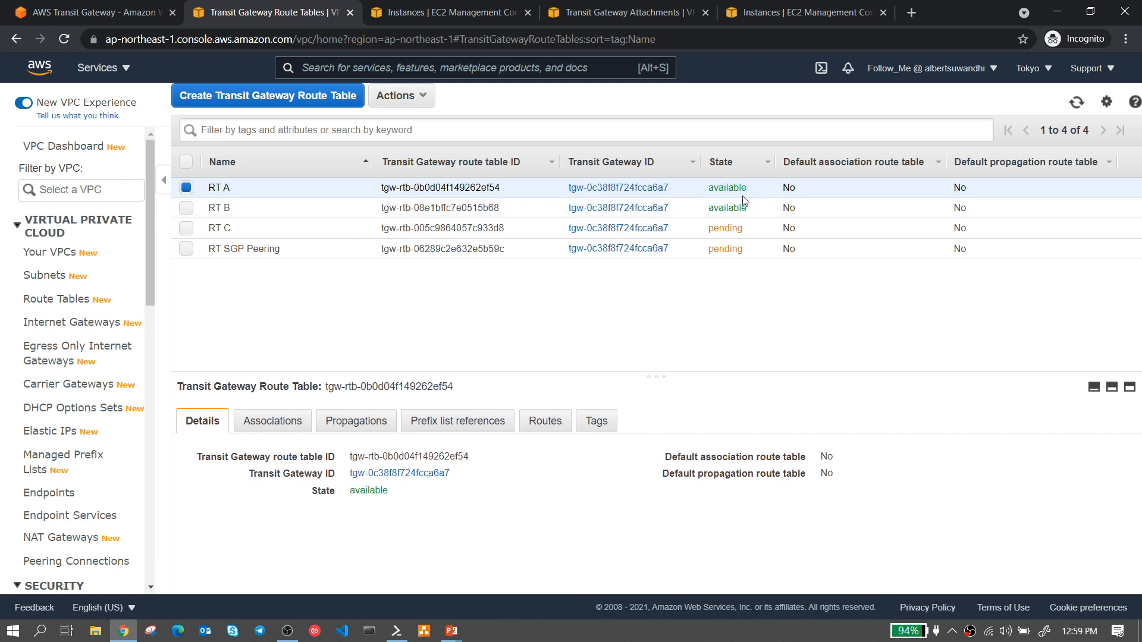
left_click(273, 424)
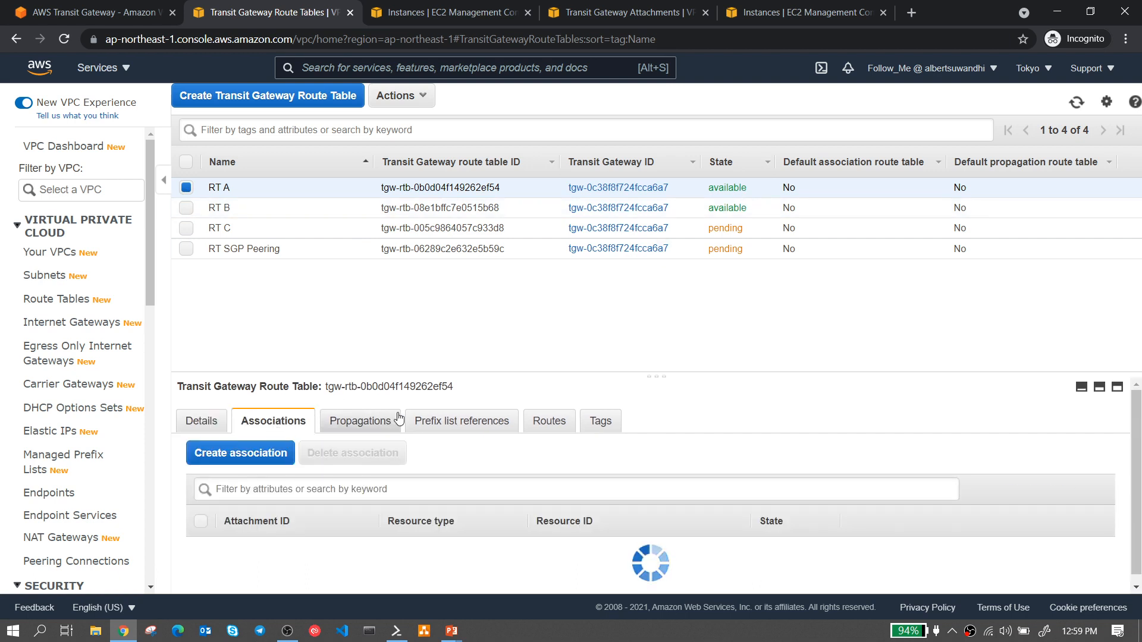
left_click(256, 452)
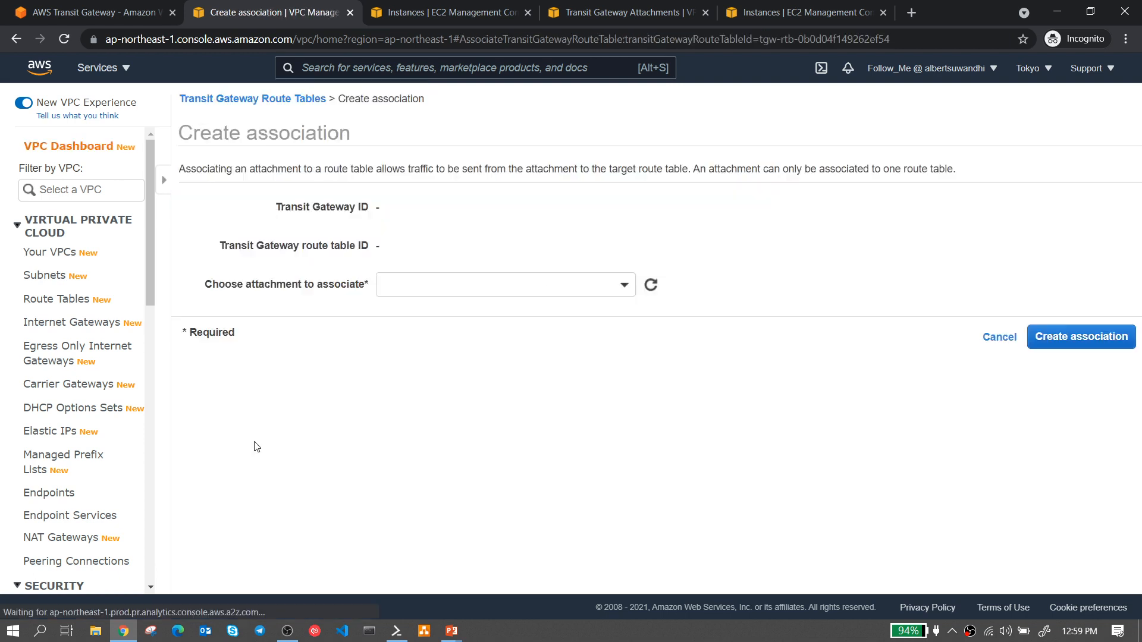
left_click(452, 290)
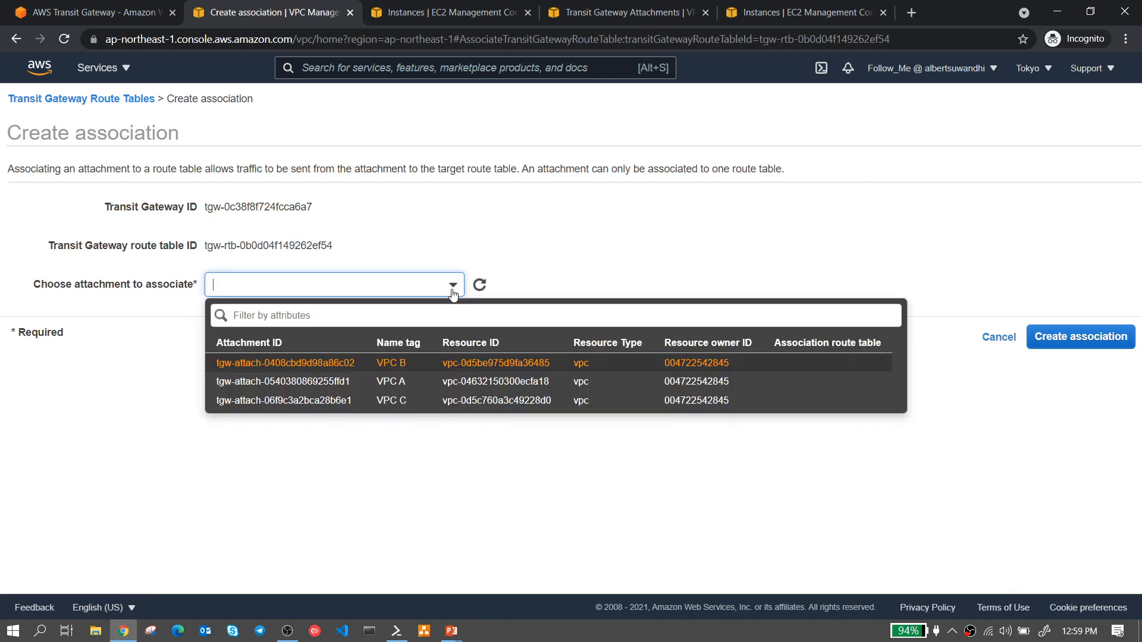
left_click(393, 383)
left_click(1081, 339)
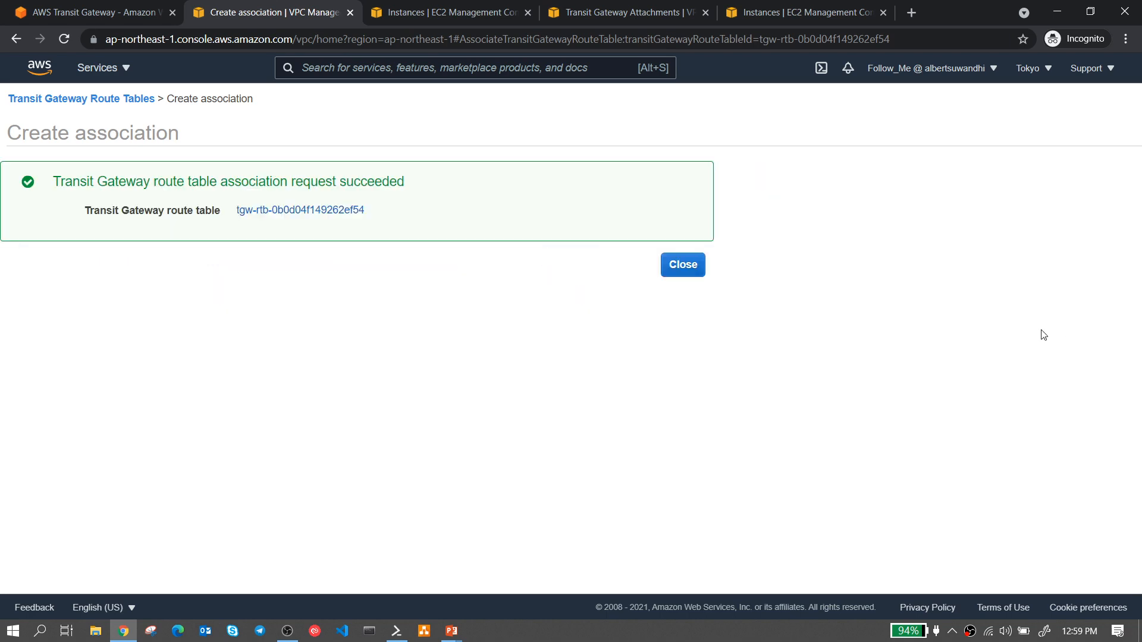
left_click(670, 269)
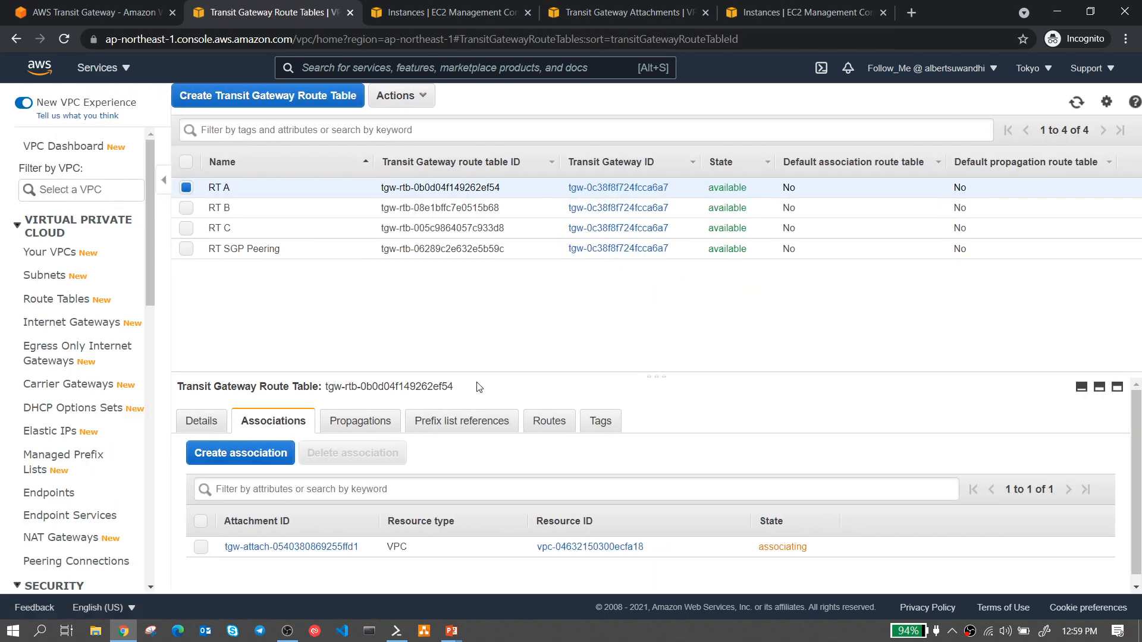
- Create a propagation of the VPC B attachment tgw-attach-0408cbd9d98a86c02 into route table RT A
left_click(367, 414)
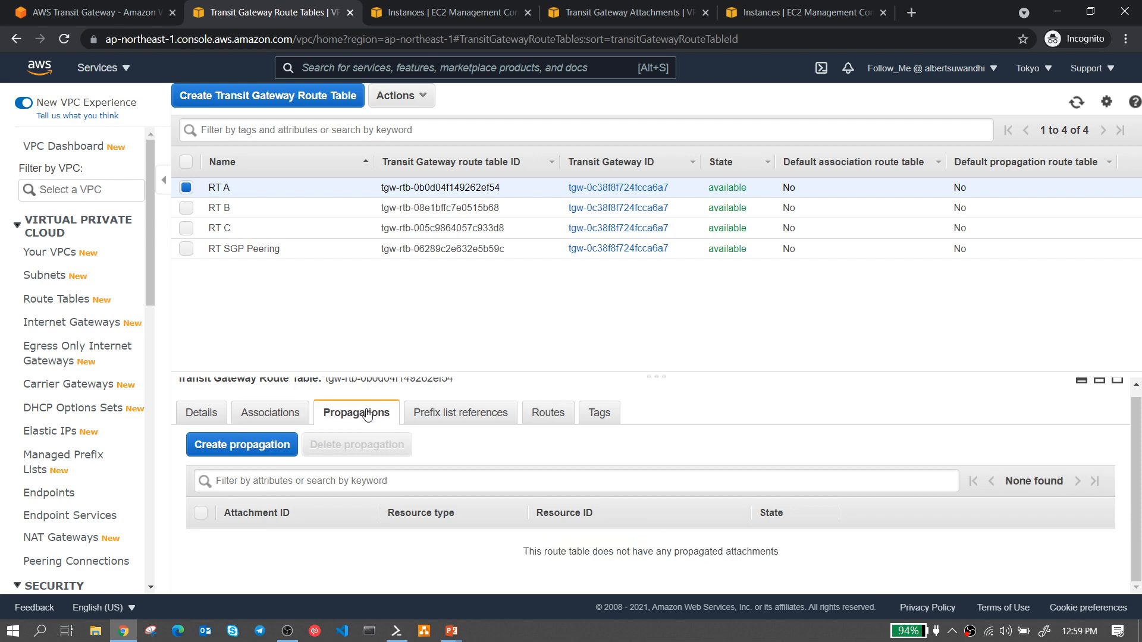
left_click(270, 446)
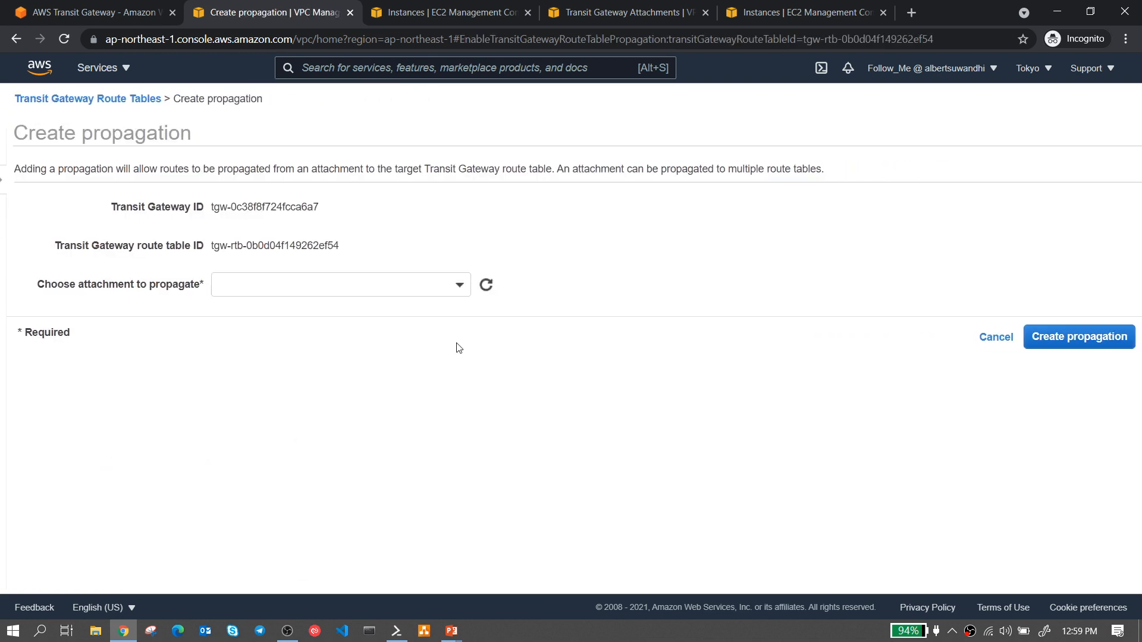
left_click(447, 297)
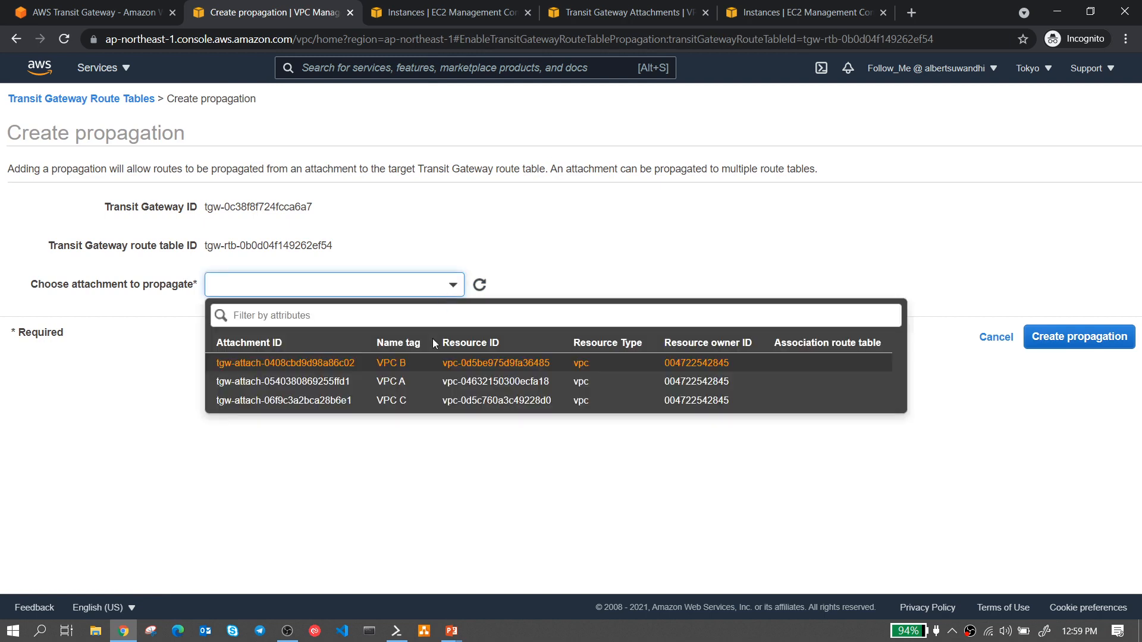
left_click(400, 364)
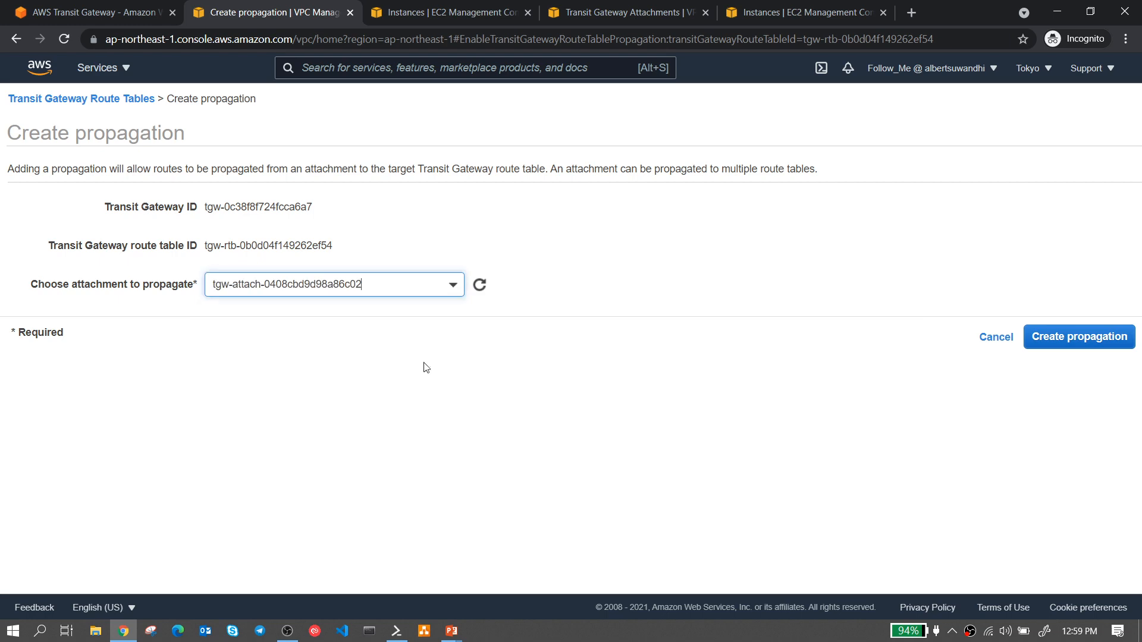
left_click(1052, 338)
left_click(683, 273)
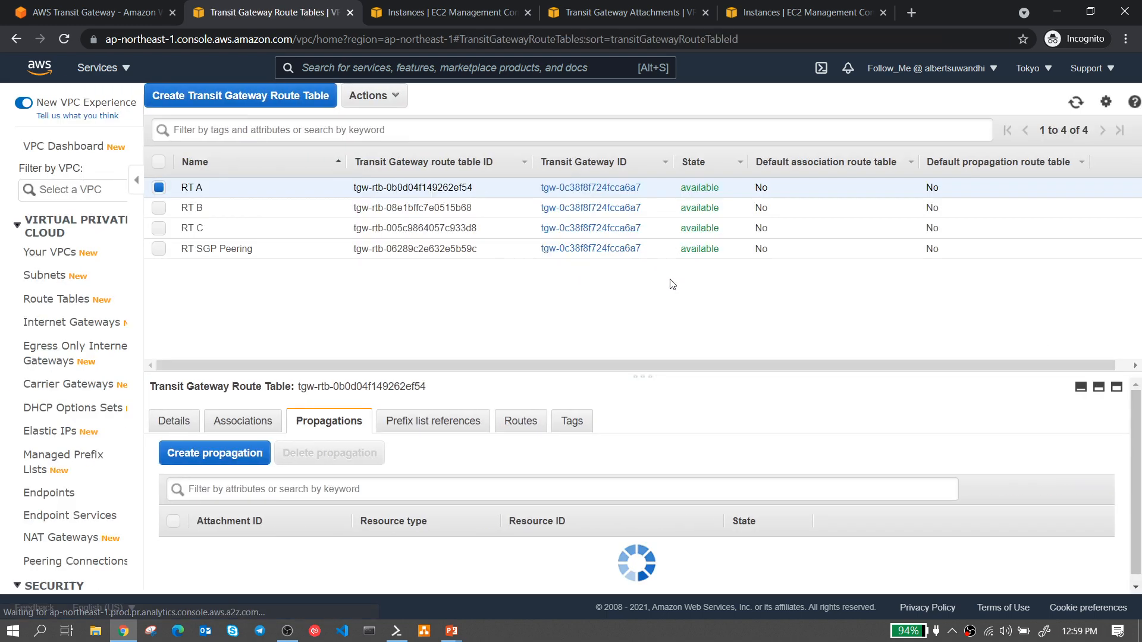
- Reload the route table list and check RT A's associations, propagations and routes
left_click_drag(666, 377, 651, 304)
left_click(540, 352)
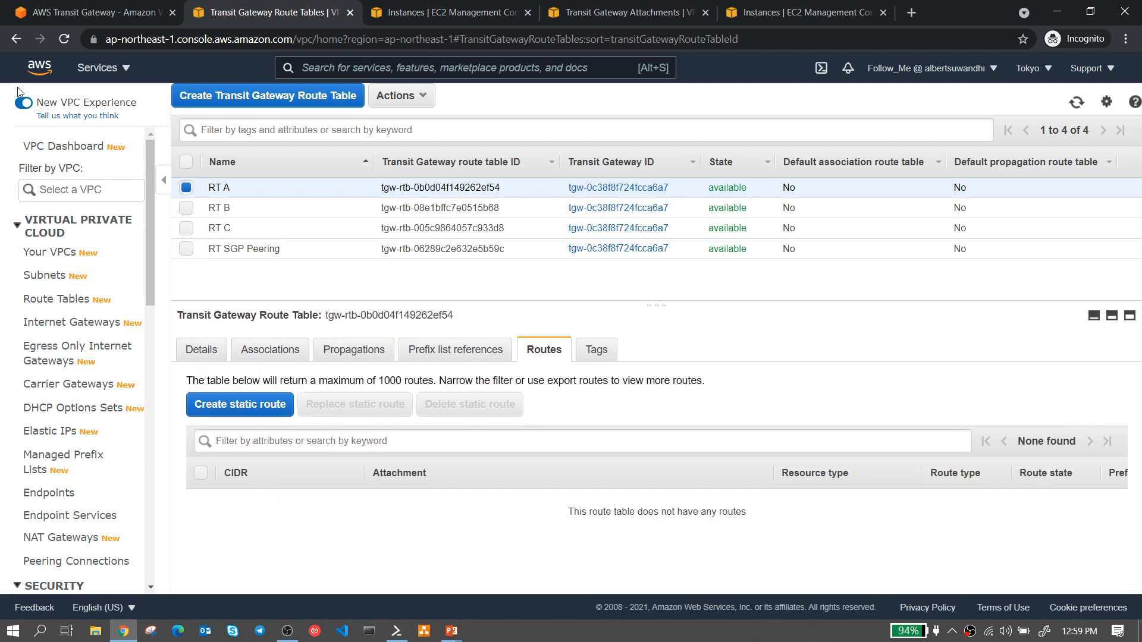
left_click(64, 40)
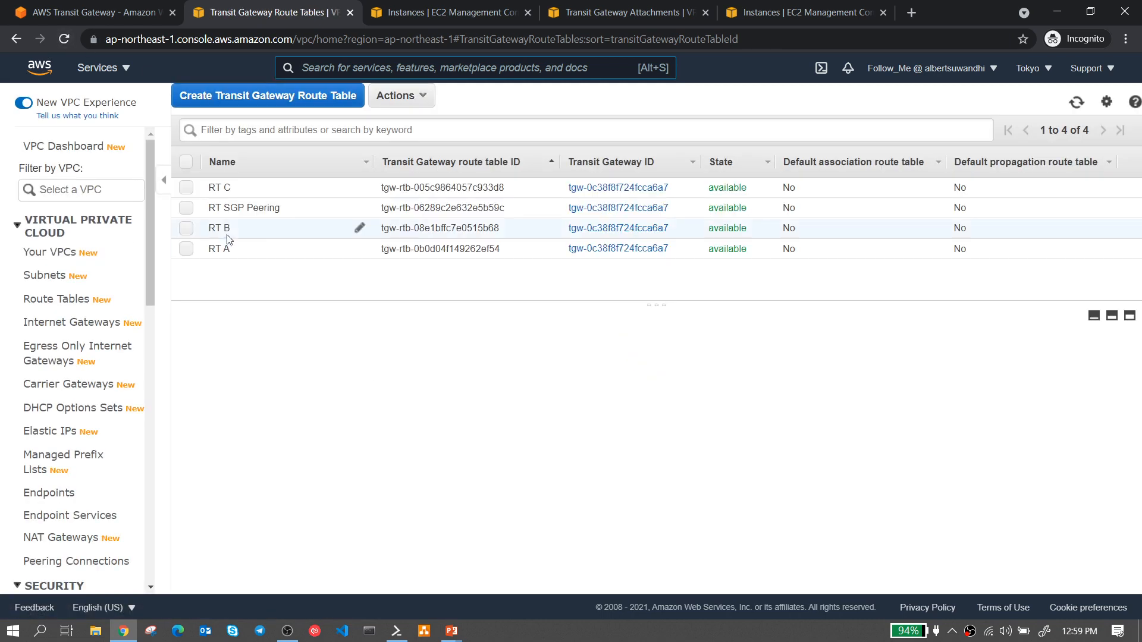
left_click(185, 249)
left_click(272, 350)
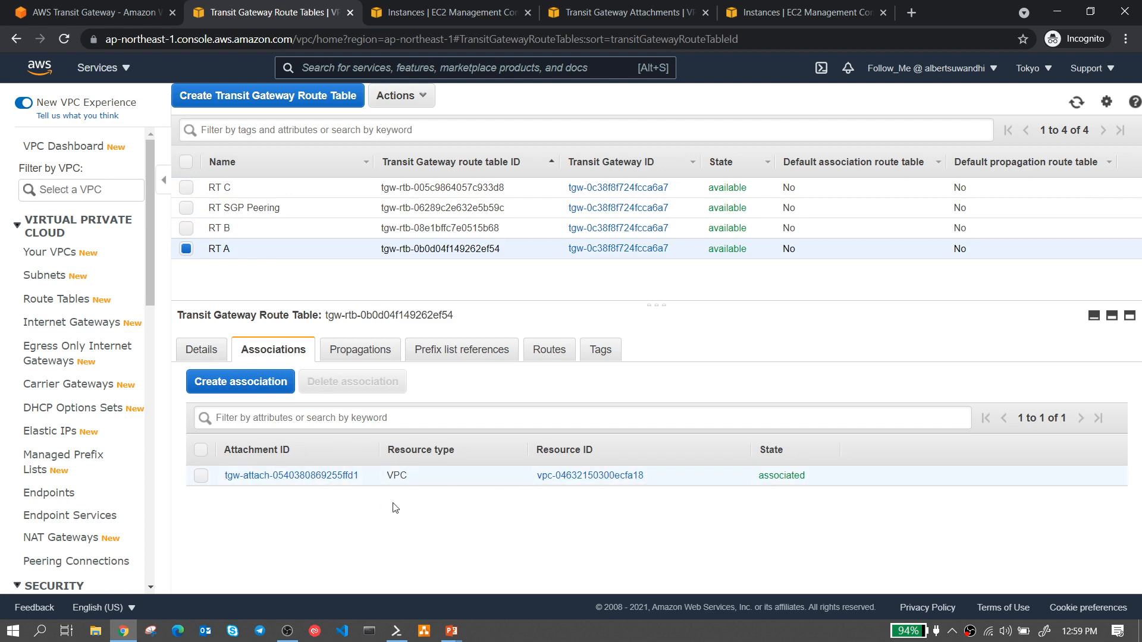
left_click(376, 352)
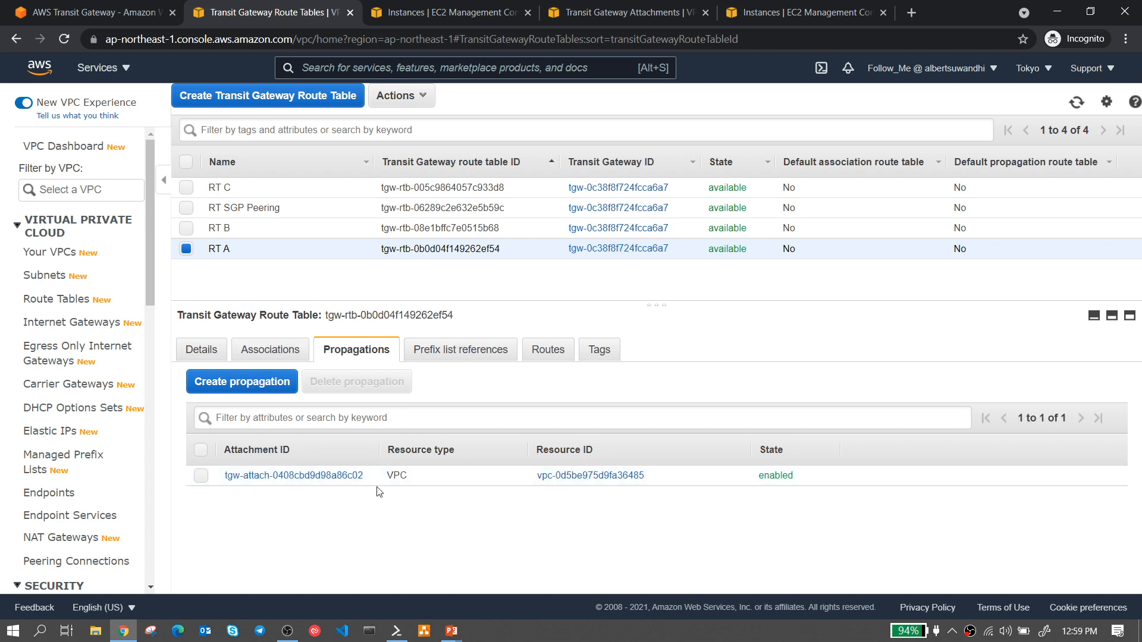
left_click(545, 356)
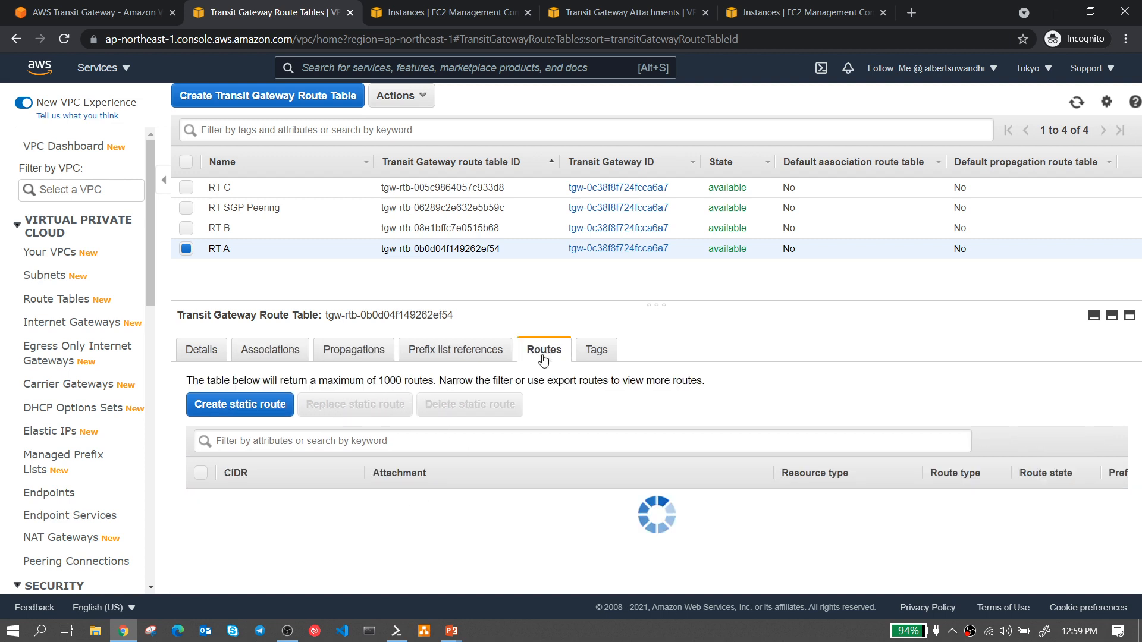
left_click_drag(288, 503, 252, 503)
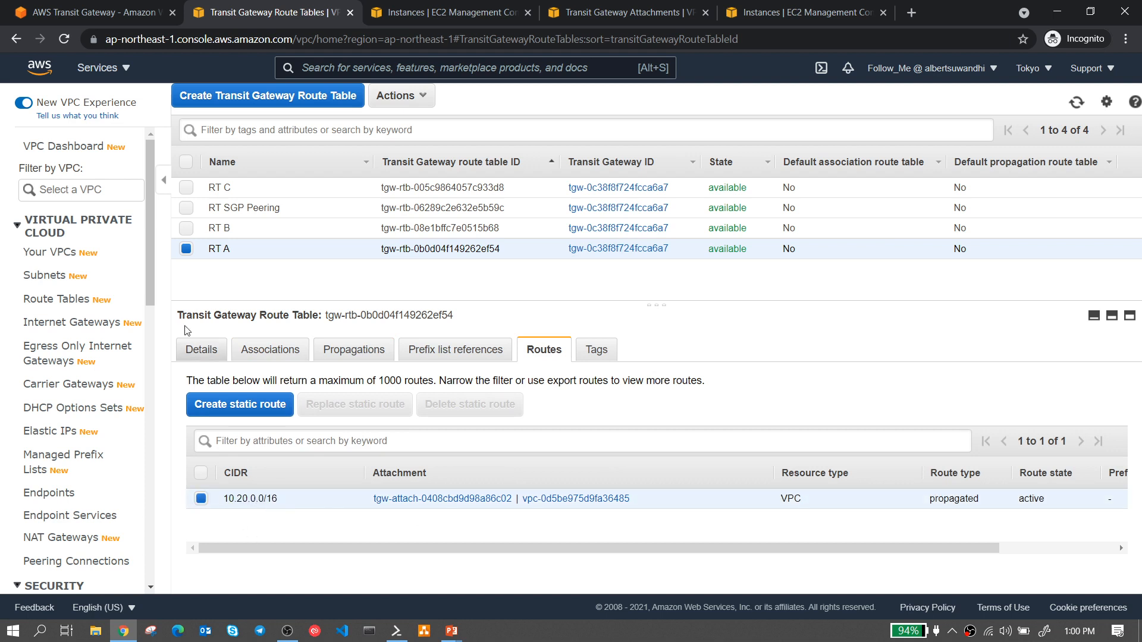
- Associate the VPC B attachment tgw-attach-0408cbd9d98a86c02 with route table RT B
left_click(187, 250)
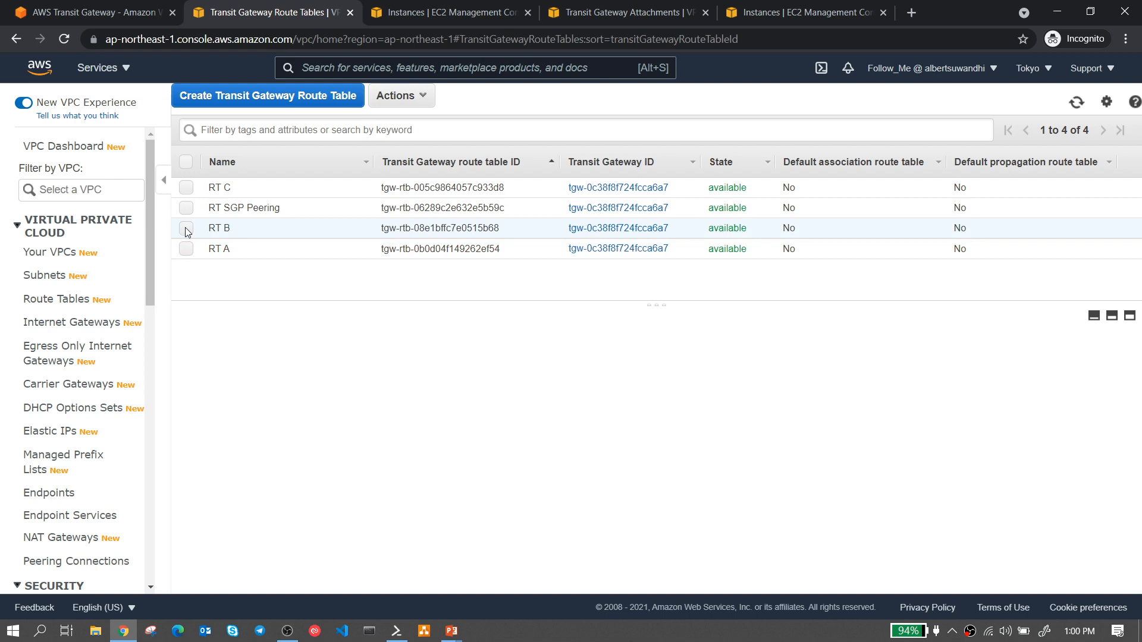
left_click(187, 229)
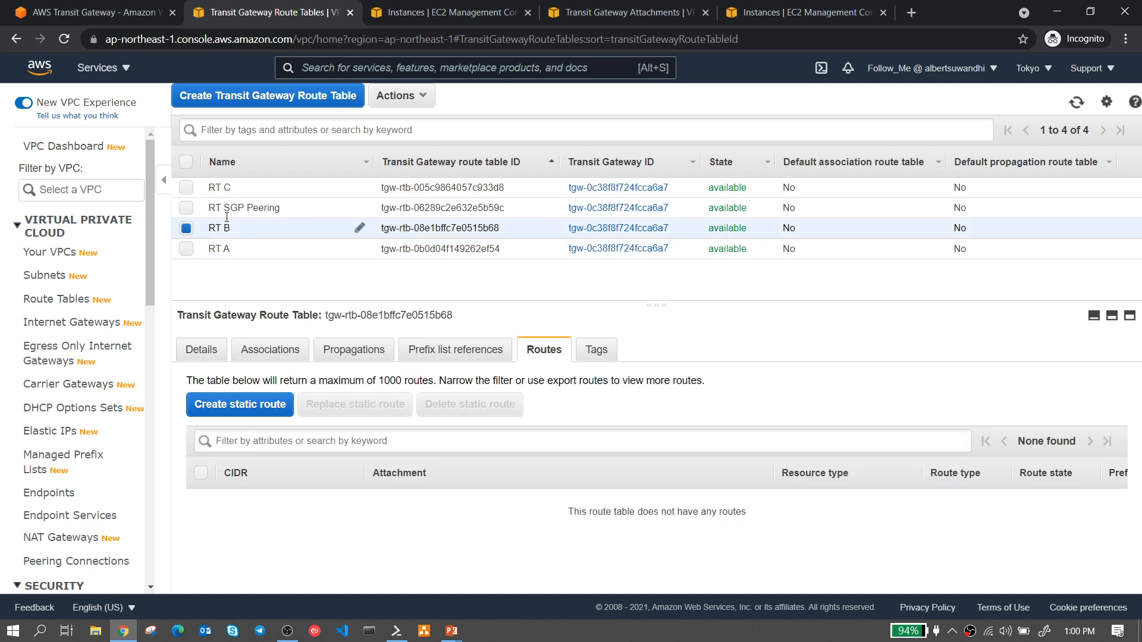
left_click(257, 347)
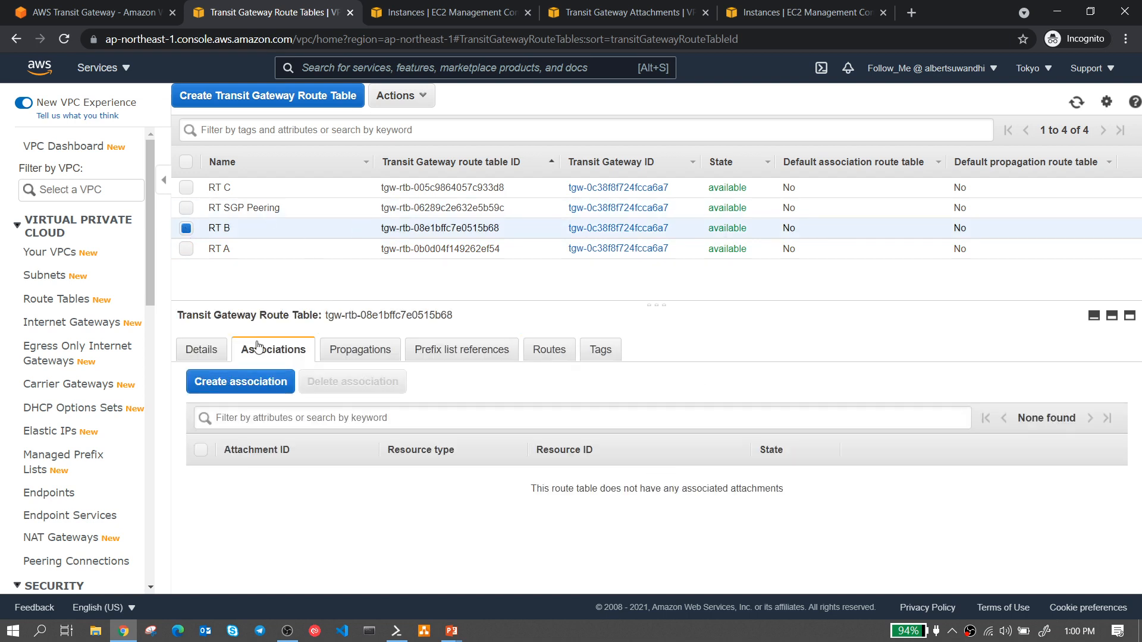
left_click(278, 383)
left_click(451, 291)
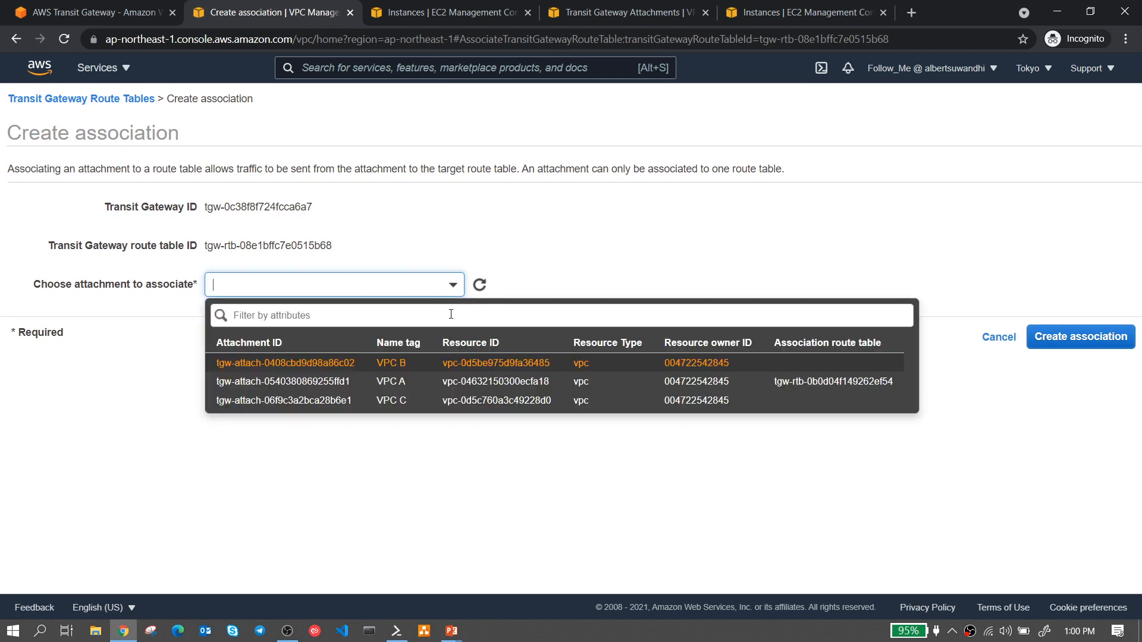
left_click(405, 370)
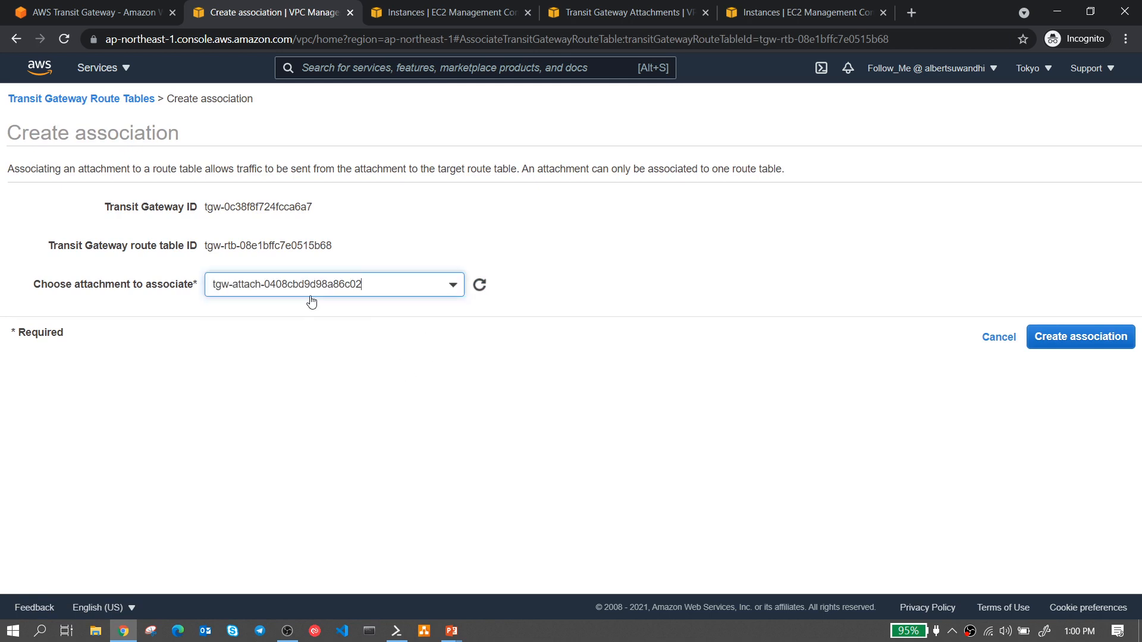
left_click(1037, 342)
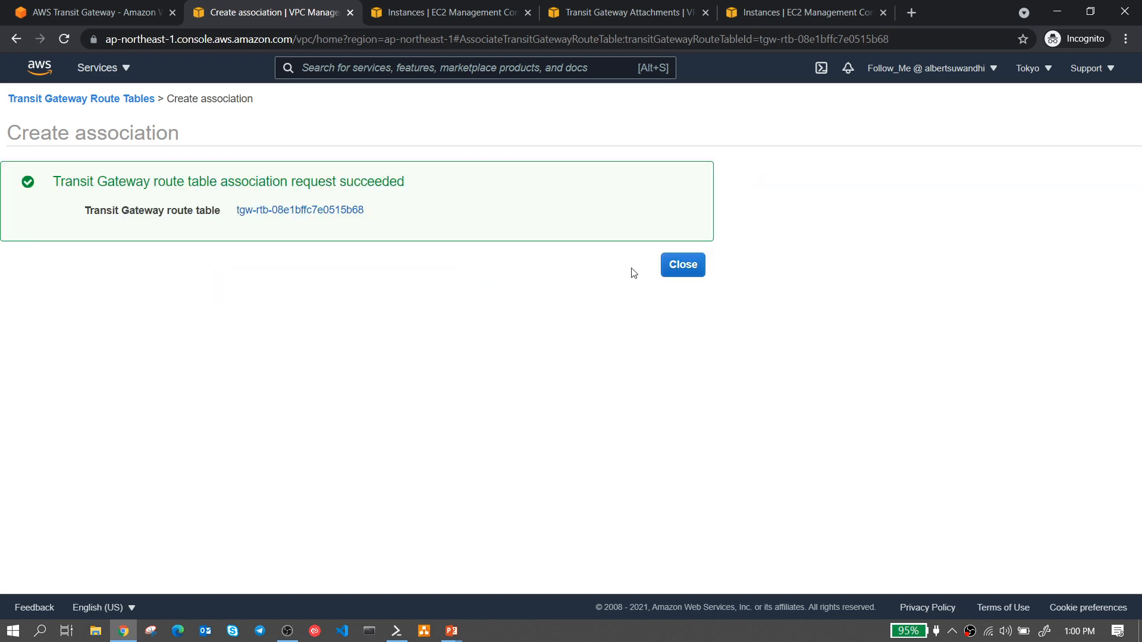
left_click(680, 266)
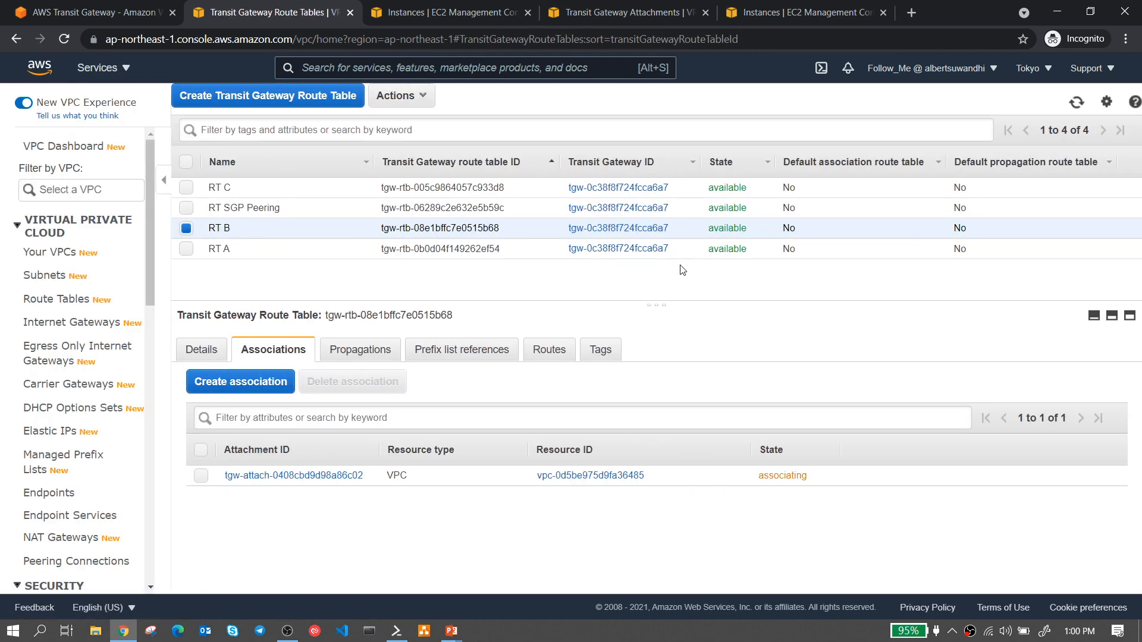
left_click(366, 350)
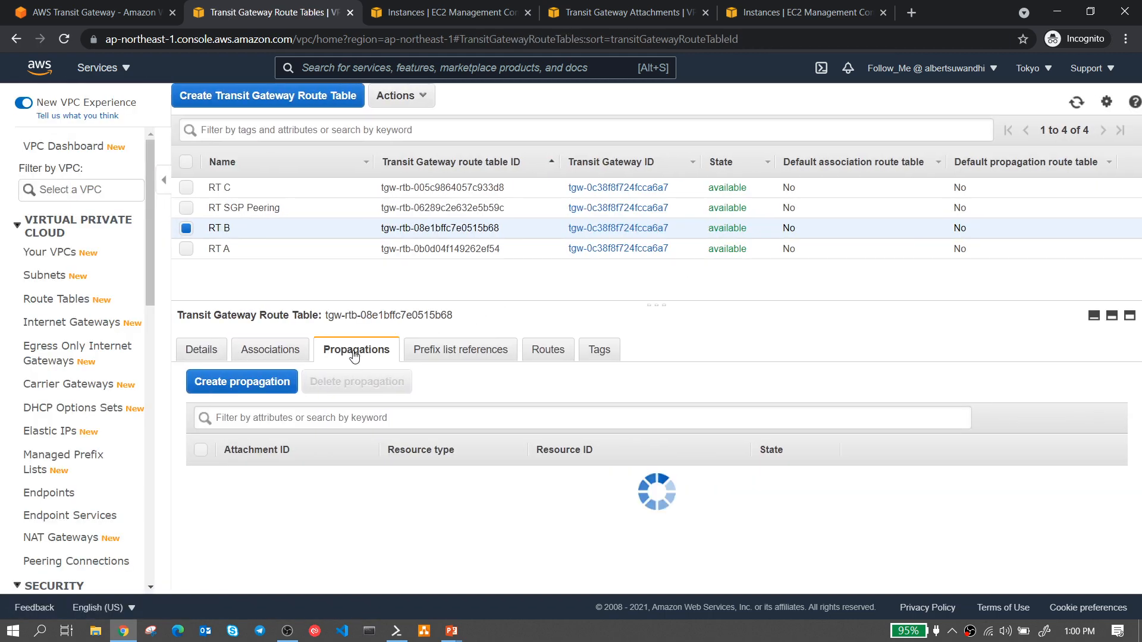
left_click(246, 381)
left_click(450, 286)
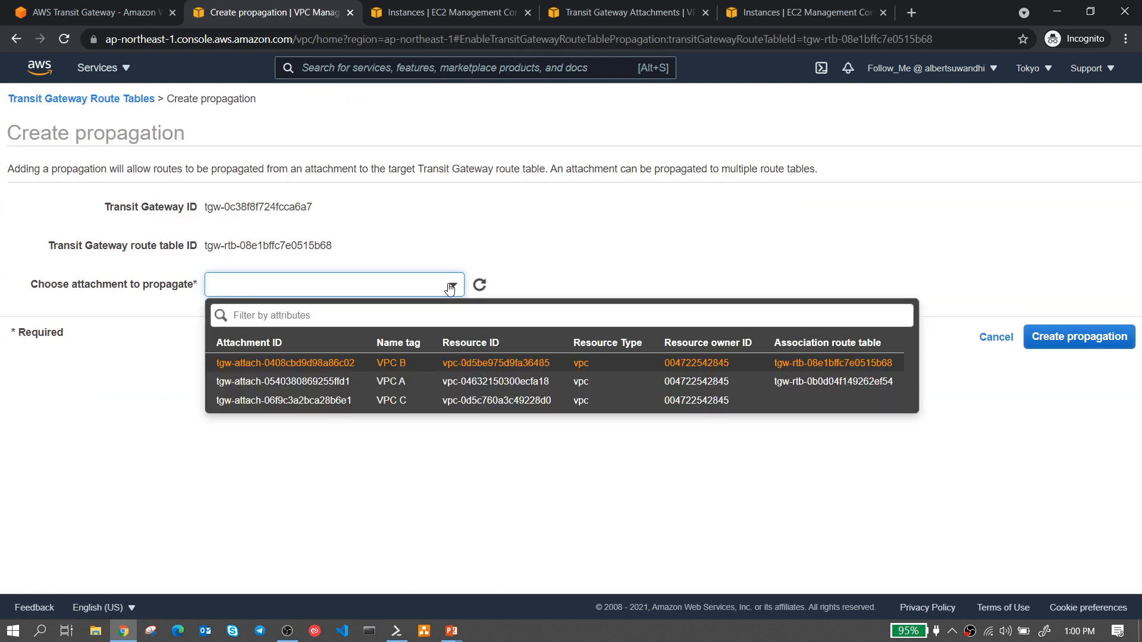
left_click(393, 382)
left_click(1055, 339)
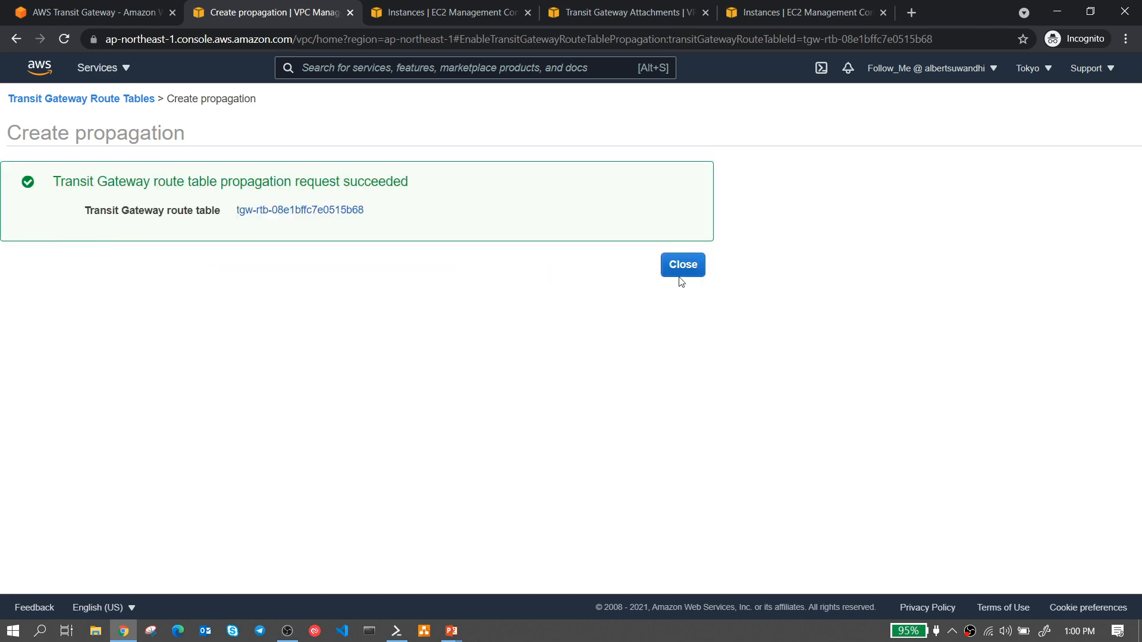
left_click(682, 281)
- Propagate the VPC C attachment tgw-attach-06f9c3a2bca28b6e1 into route table RT B and review that table's routes
left_click(244, 379)
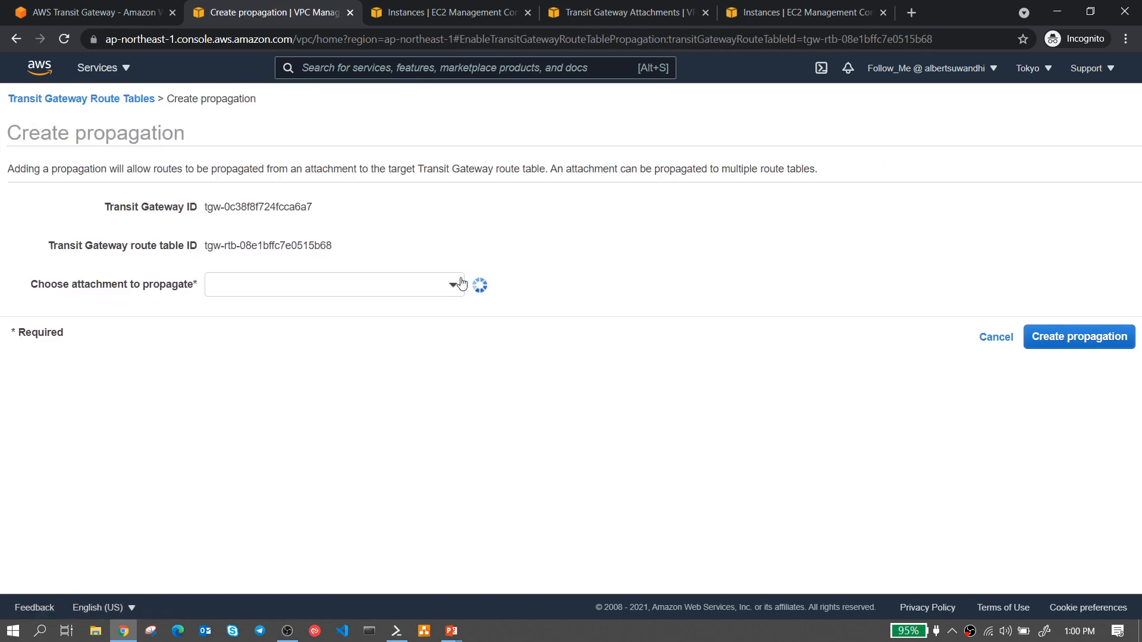
left_click(462, 283)
left_click(367, 394)
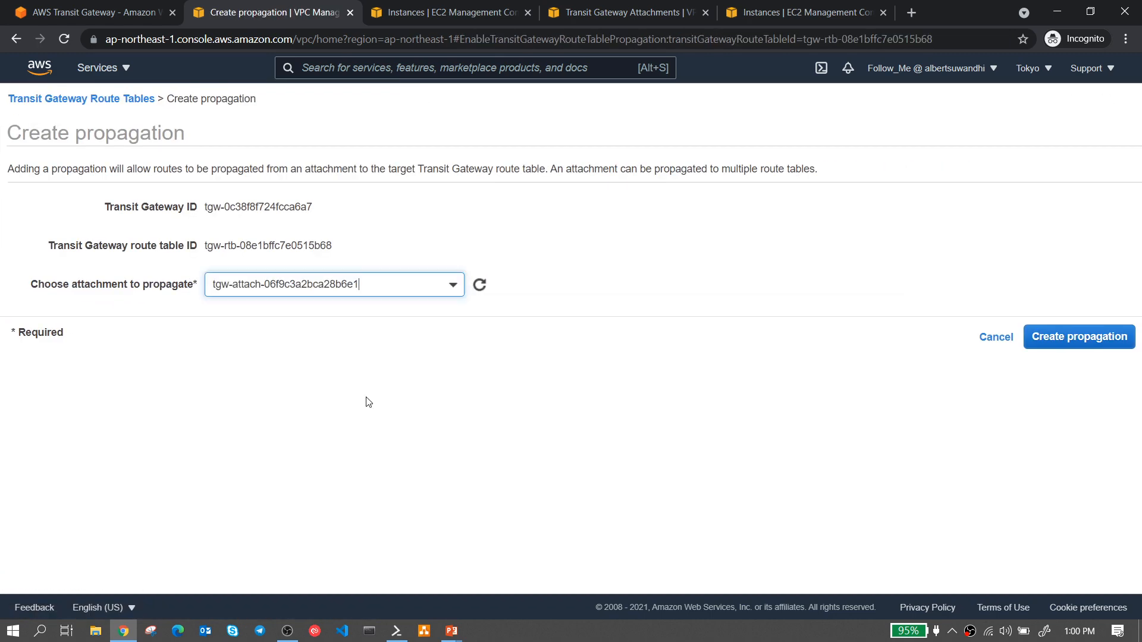
left_click(1056, 337)
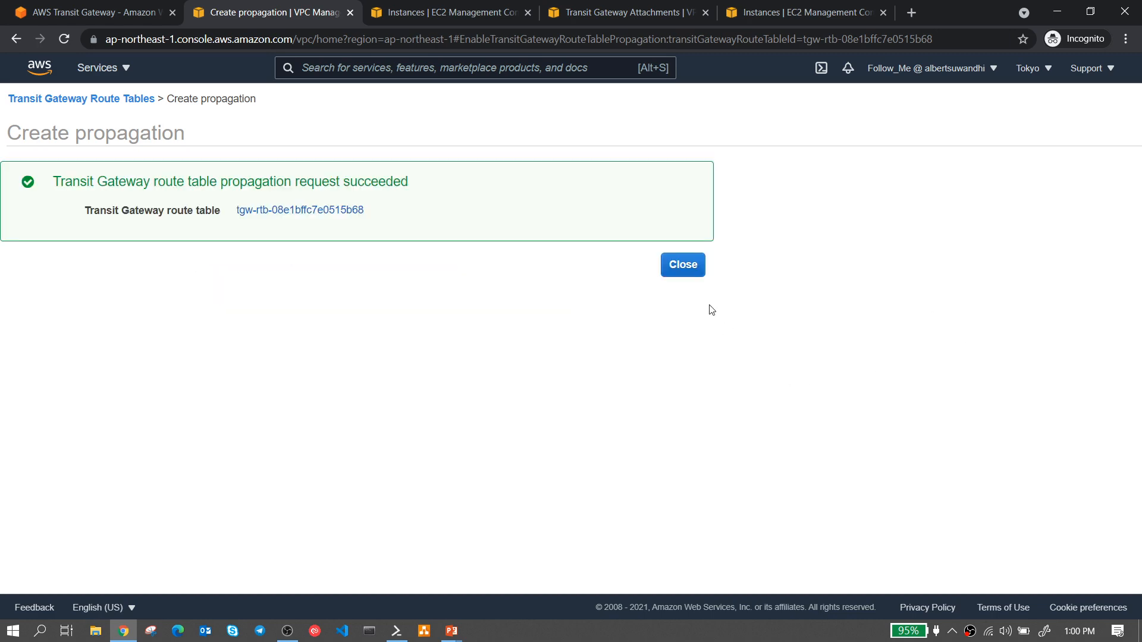
left_click(683, 263)
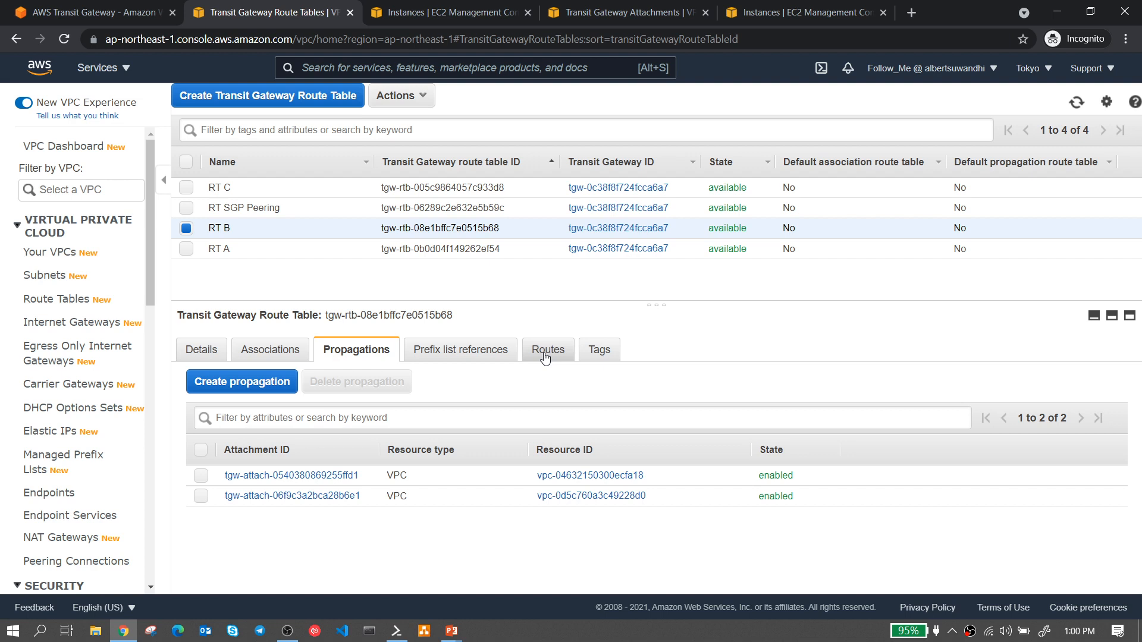
left_click(545, 355)
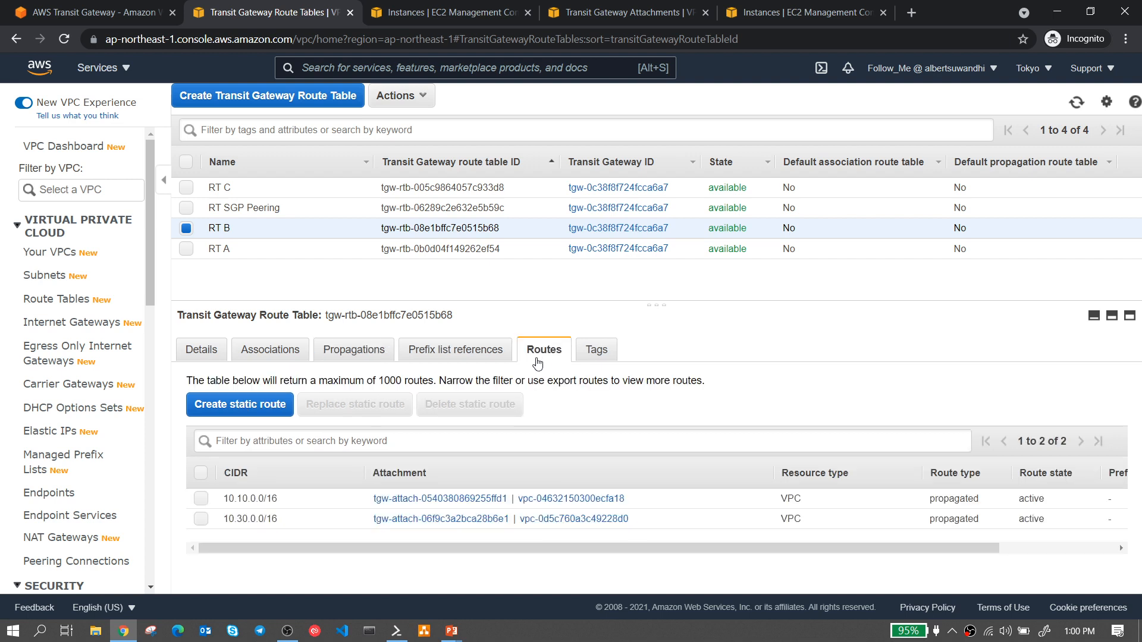
left_click_drag(286, 520, 220, 498)
left_click(260, 519)
left_click(220, 498)
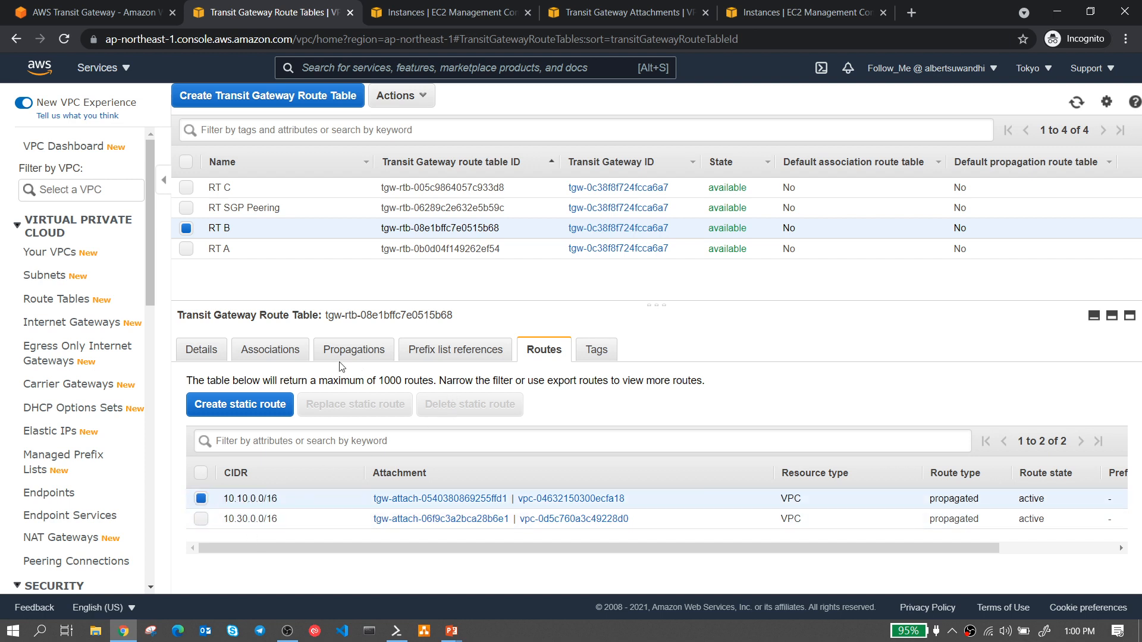
- Associate the VPC C attachment tgw-attach-06f9c3a2bca28b6e1 with route table RT C
left_click(186, 228)
left_click(188, 187)
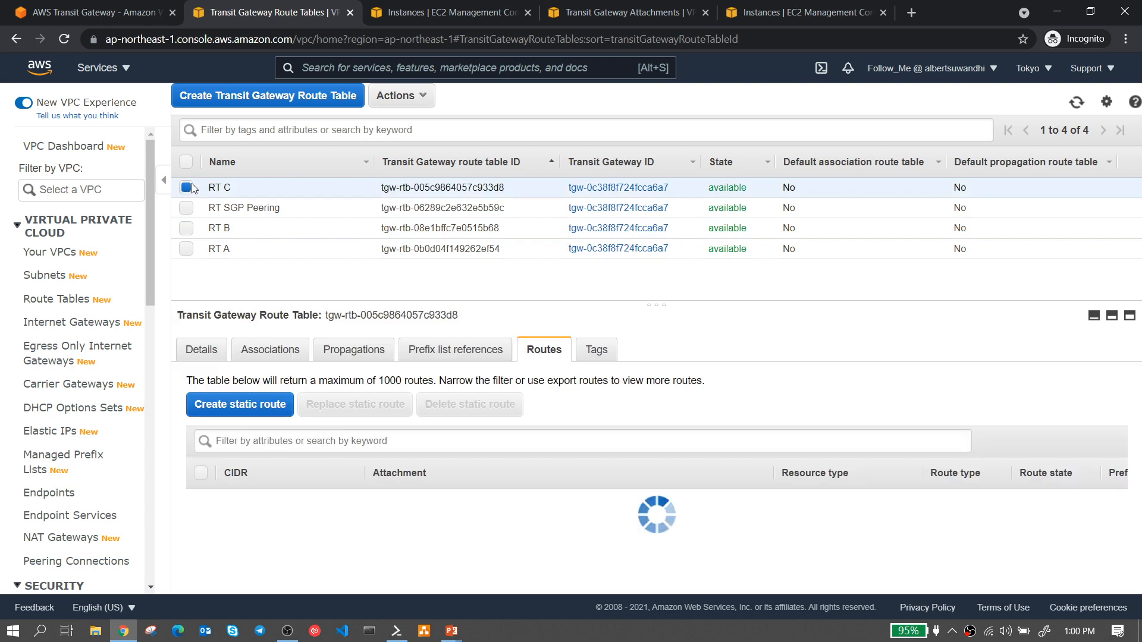
left_click(259, 350)
left_click(241, 380)
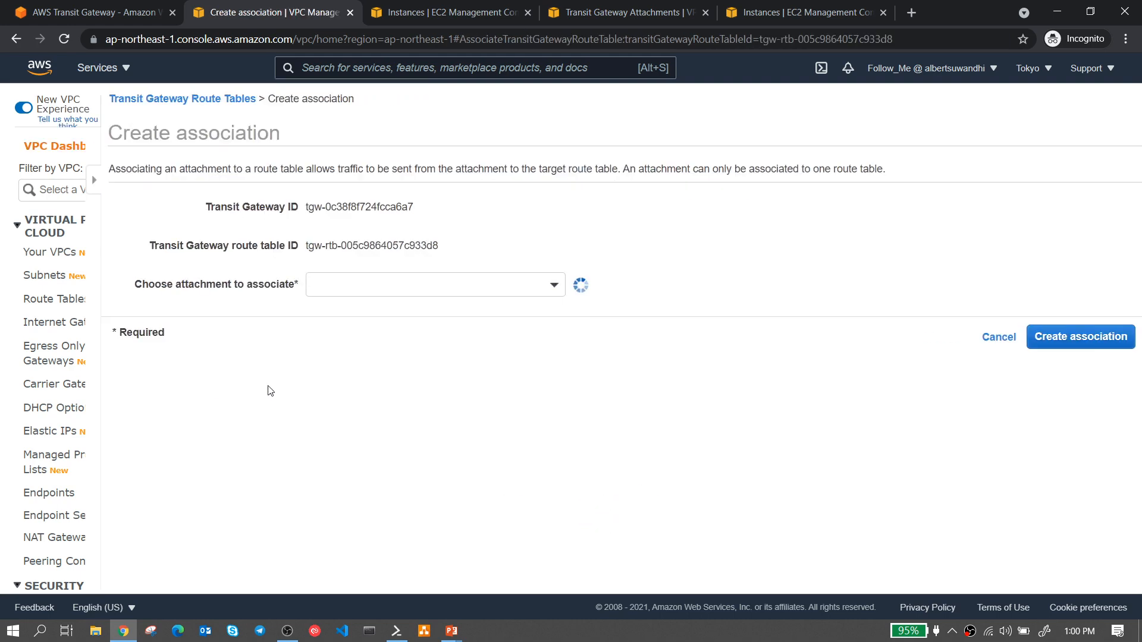
left_click(309, 283)
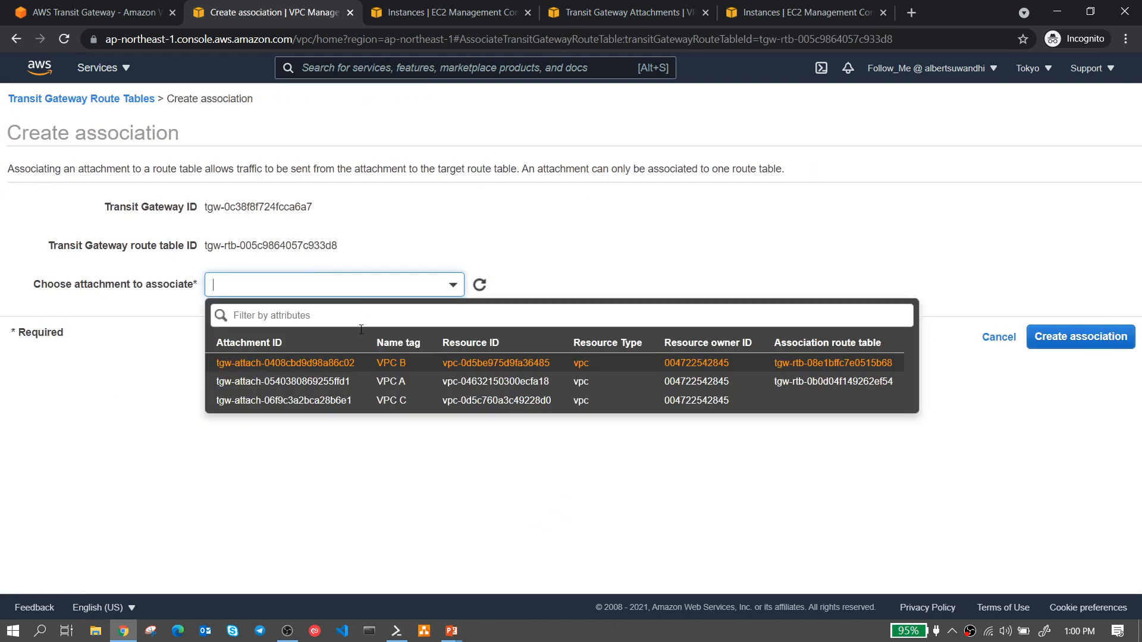
left_click(399, 400)
left_click(1103, 338)
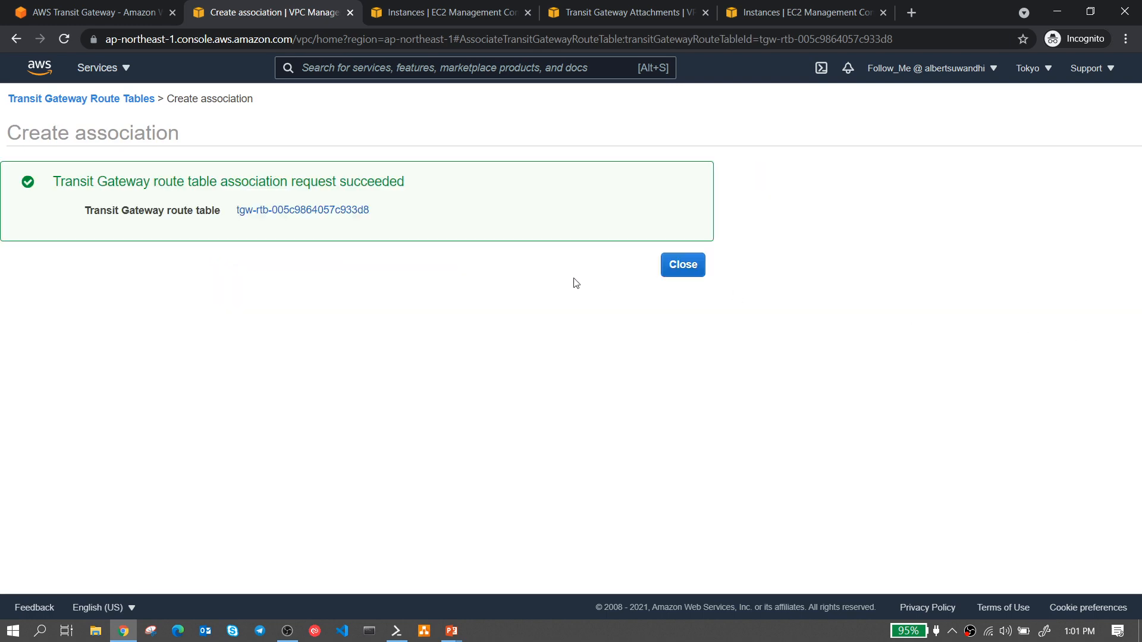
left_click(690, 269)
left_click(357, 355)
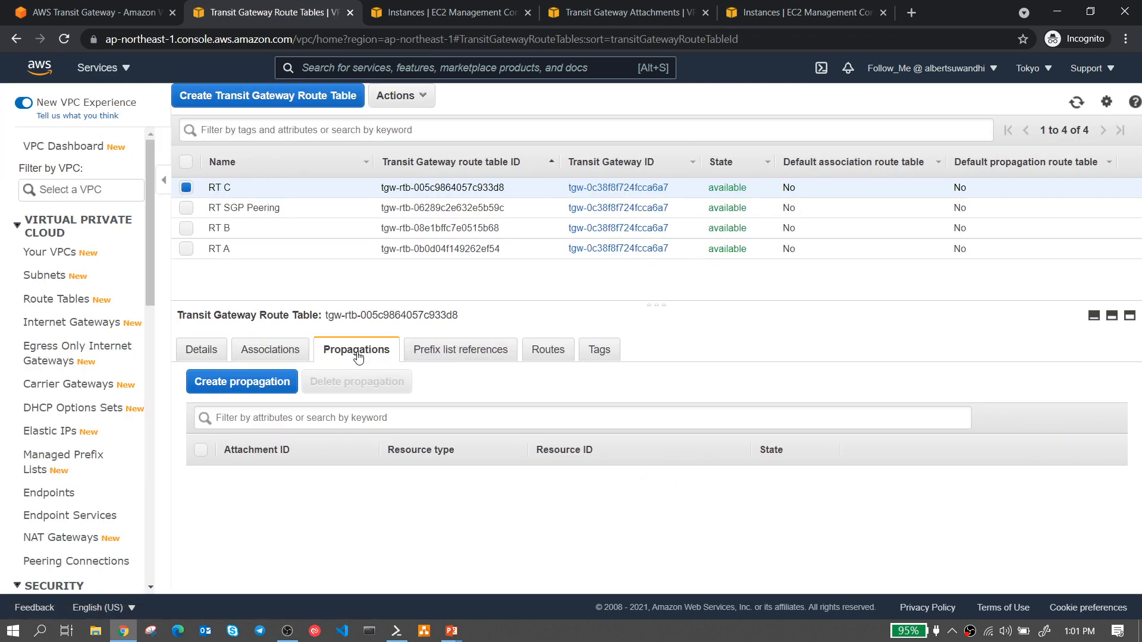
left_click(242, 381)
left_click(451, 291)
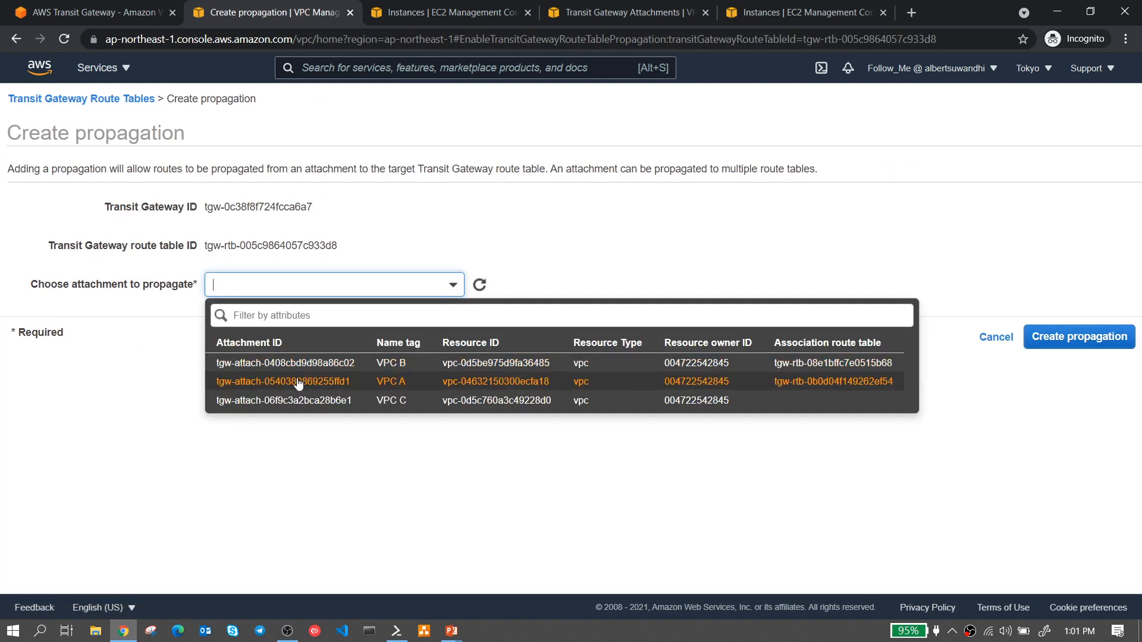
left_click(398, 386)
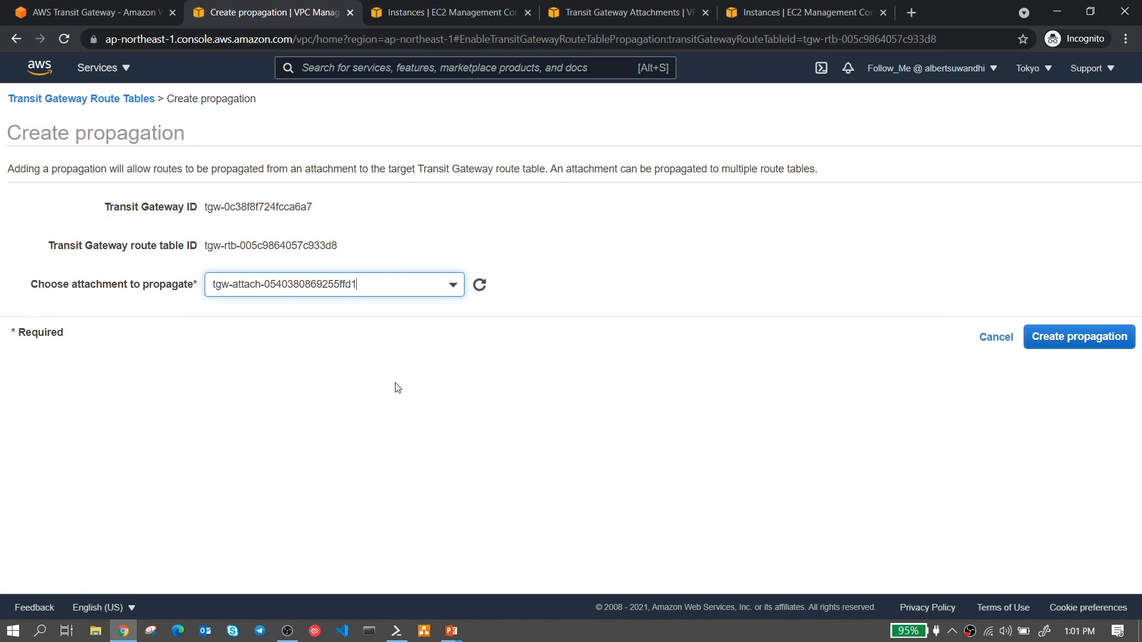
left_click(1045, 337)
left_click(685, 270)
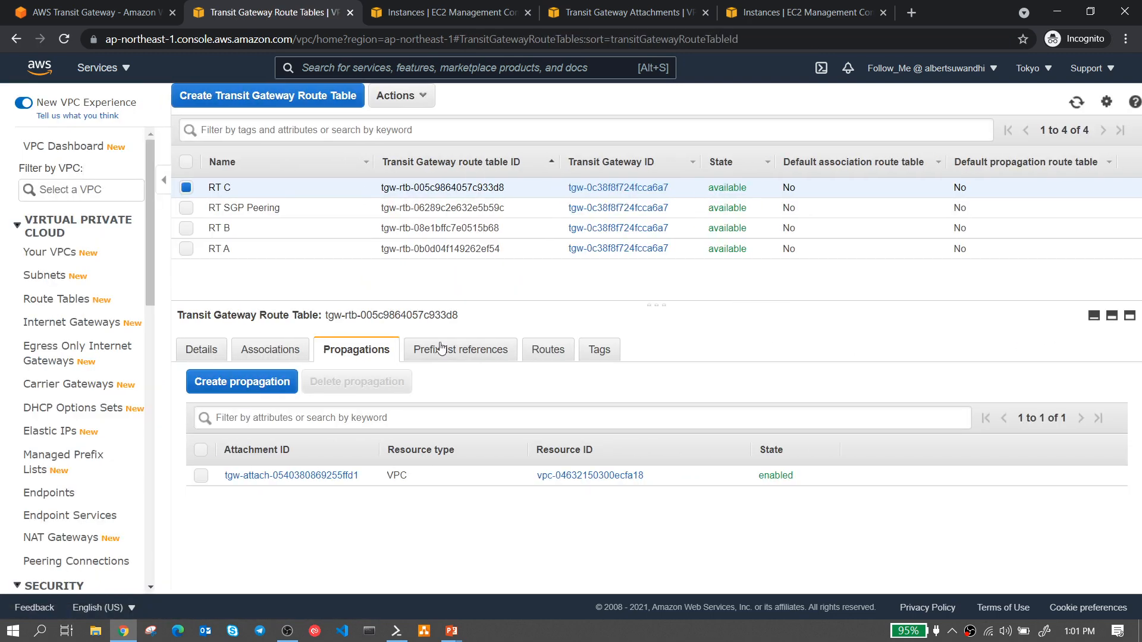
- Deselect route table RT C and review the required VPC routing in the network diagram of the PowerPoint slide show
left_click(185, 188)
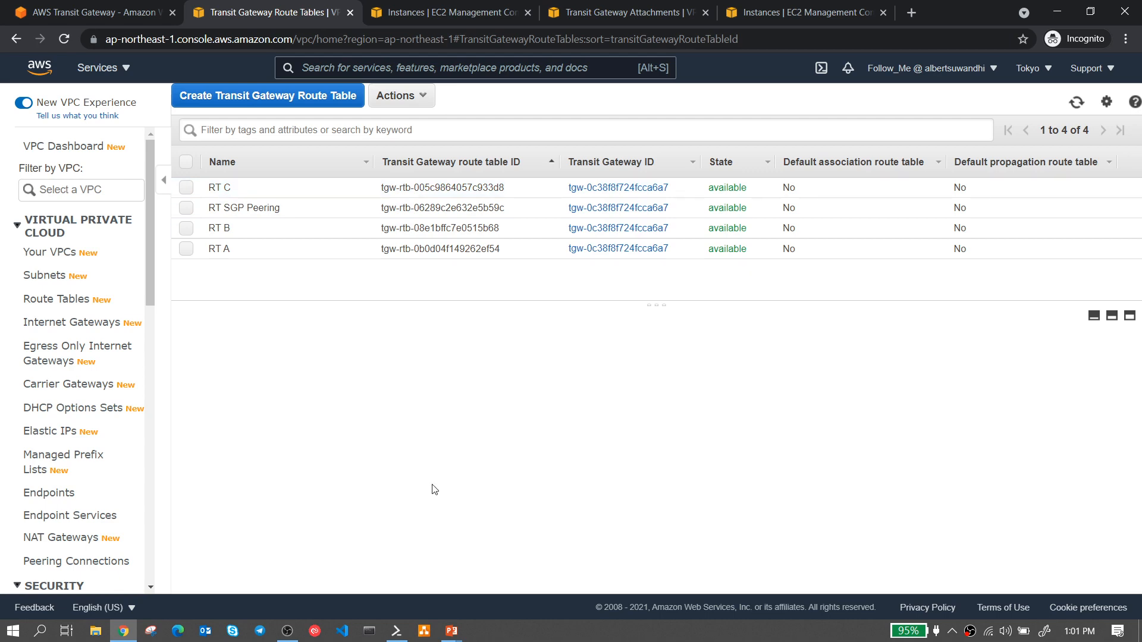
mouse_move(447, 626)
left_click(533, 573)
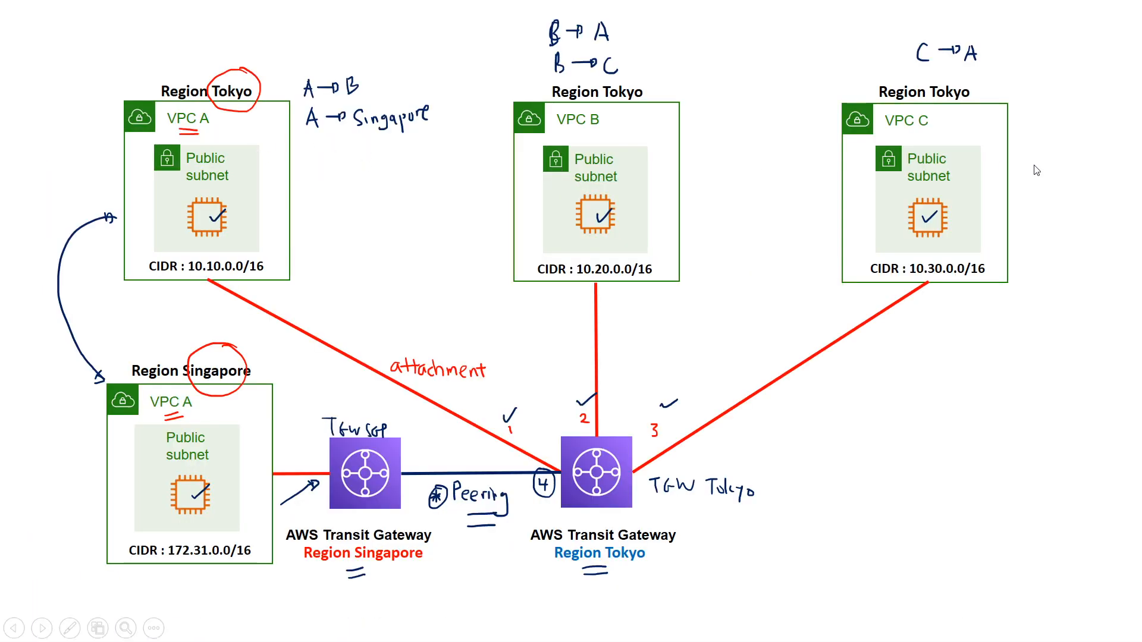
key("alt+Tab")
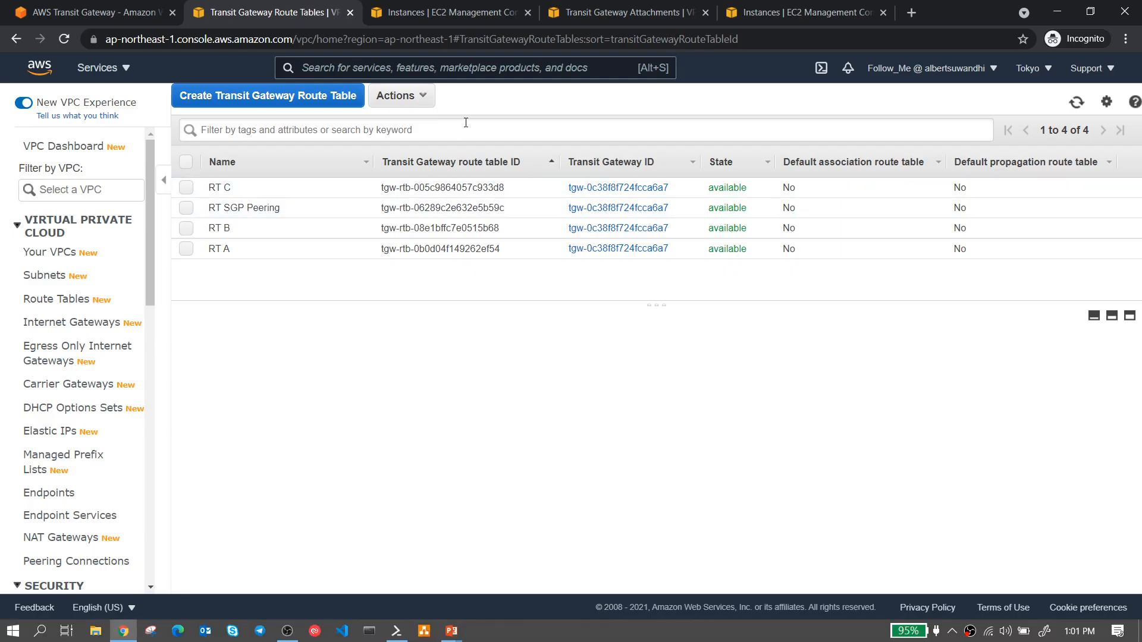
mouse_move(451, 631)
left_click(523, 565)
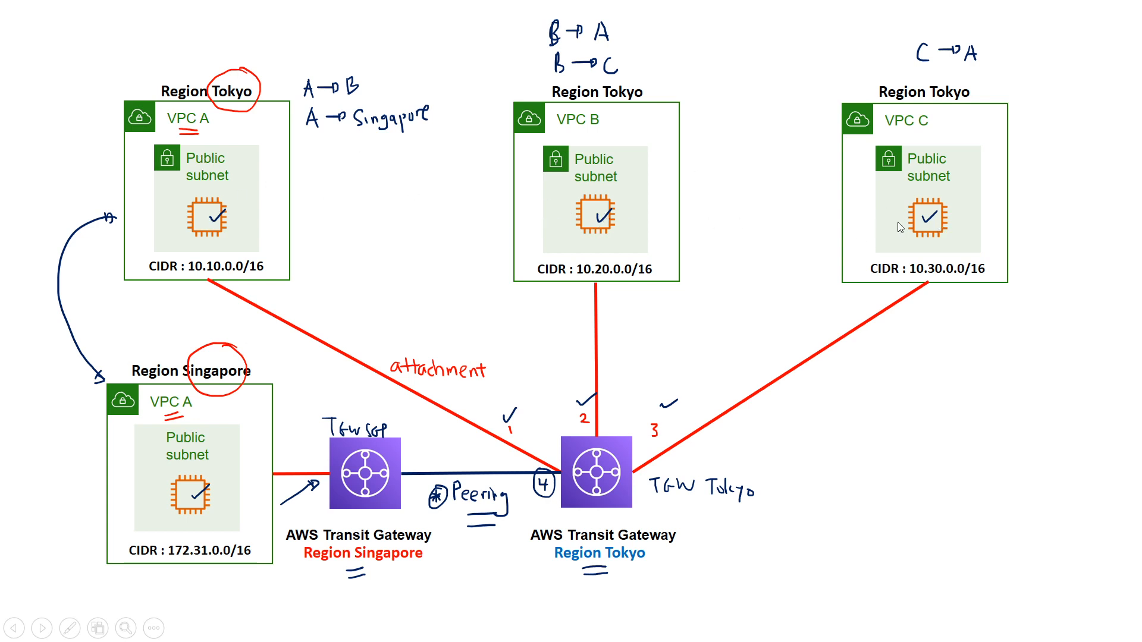
key("alt+Tab")
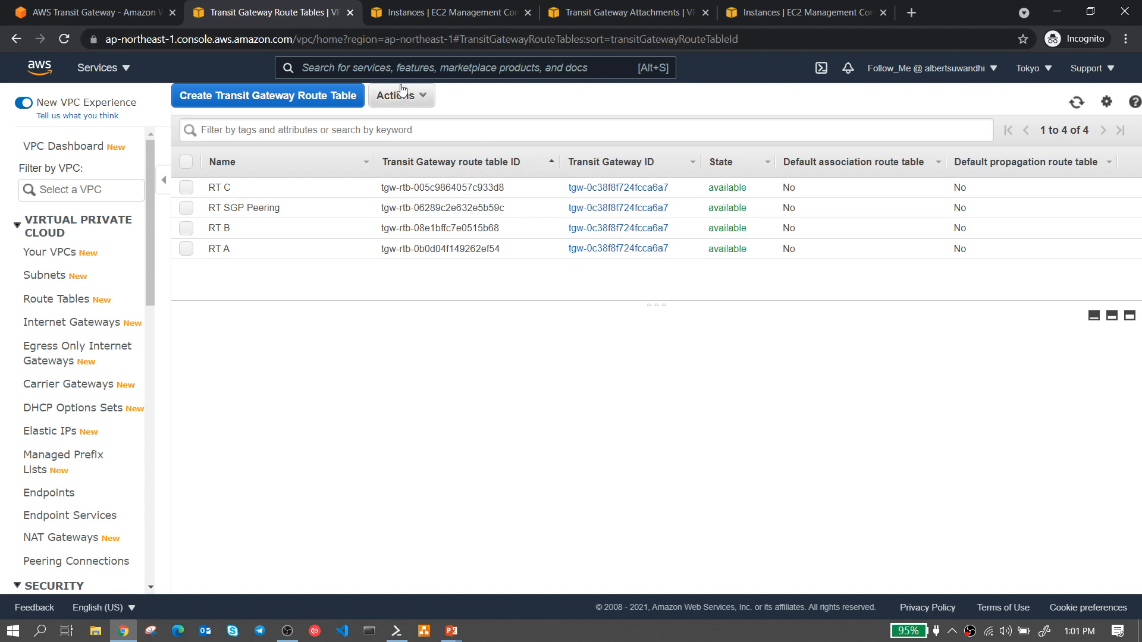
- Switch to the Tokyo EC2 instances list and enlarge its list area
left_click(453, 14)
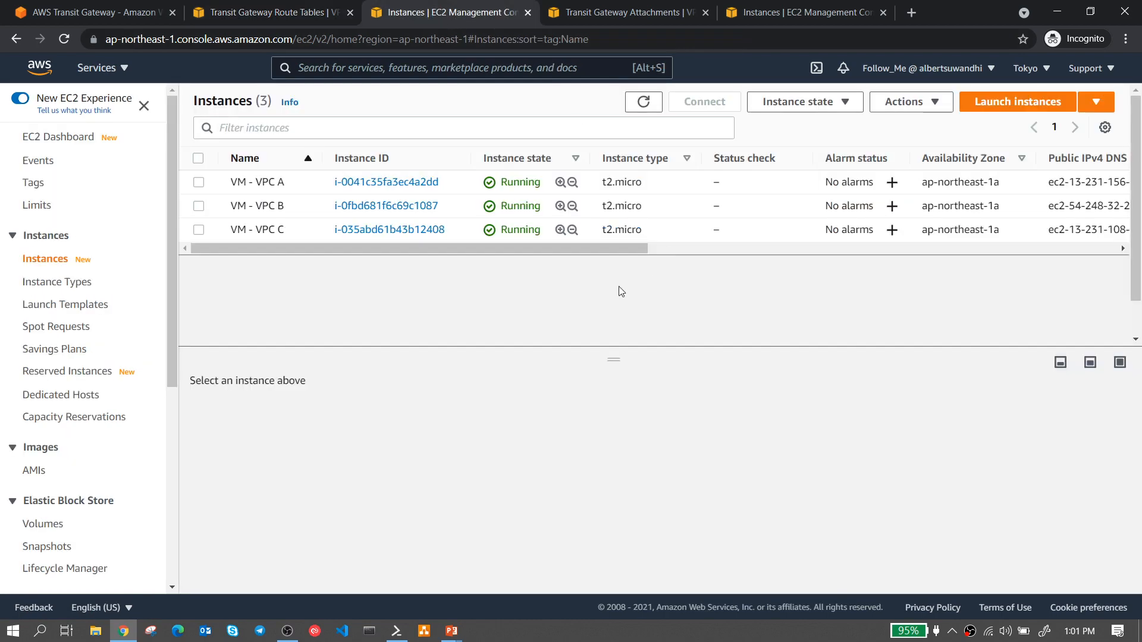
left_click_drag(607, 351, 612, 447)
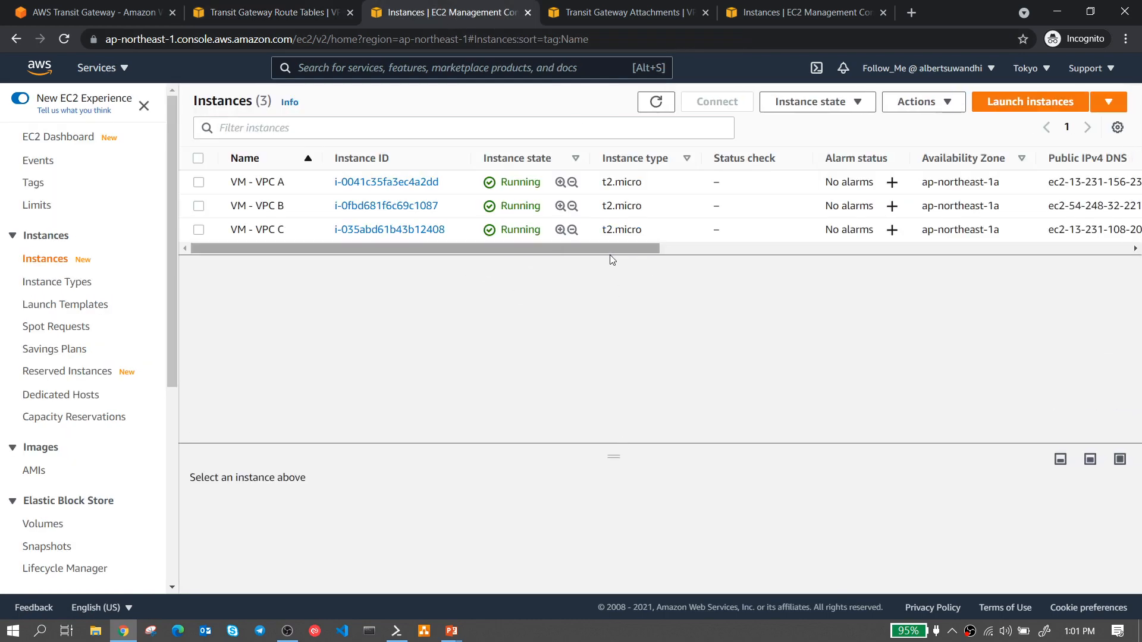
left_click(202, 184)
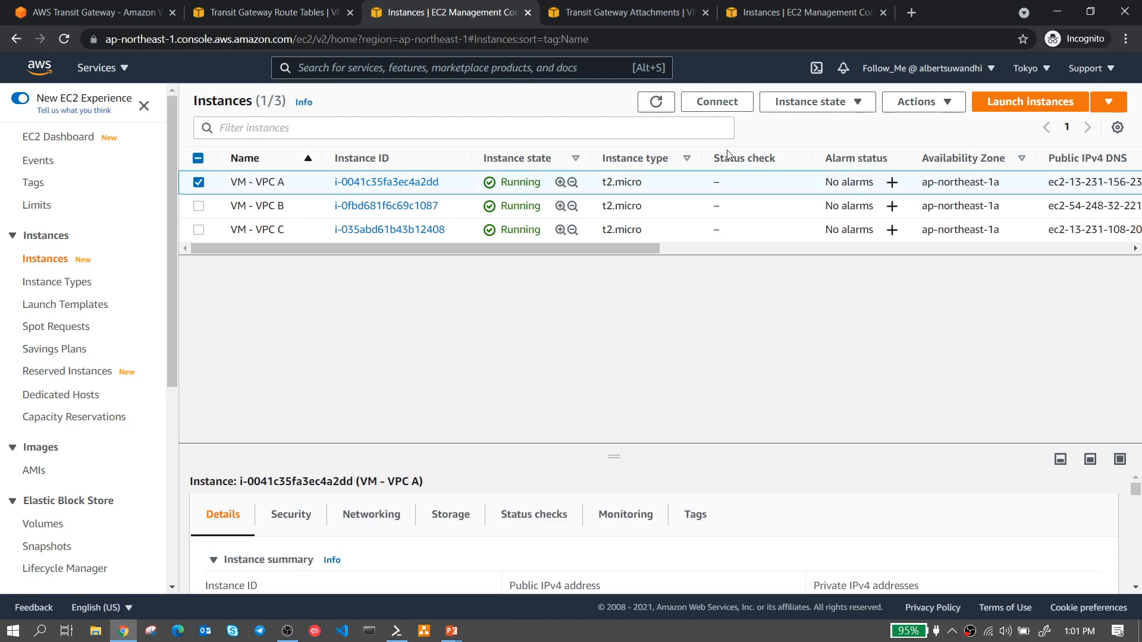
left_click(723, 105)
scroll(543, 434, "down", 1)
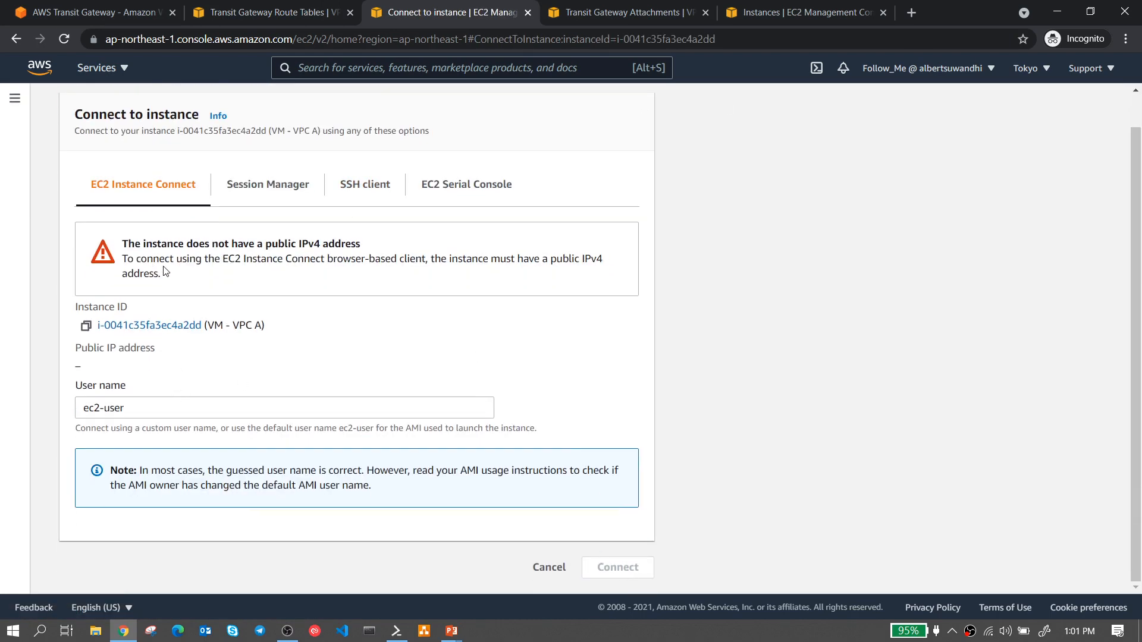
scroll(191, 274, "up", 1)
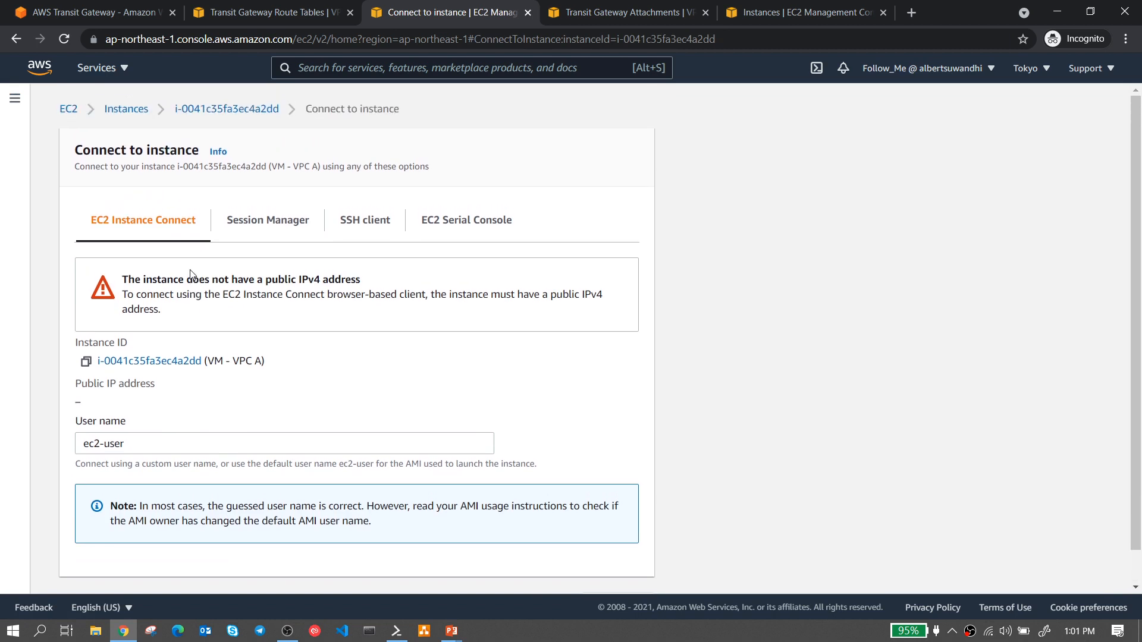
scroll(191, 274, "down", 1)
scroll(191, 273, "up", 1)
scroll(191, 274, "down", 1)
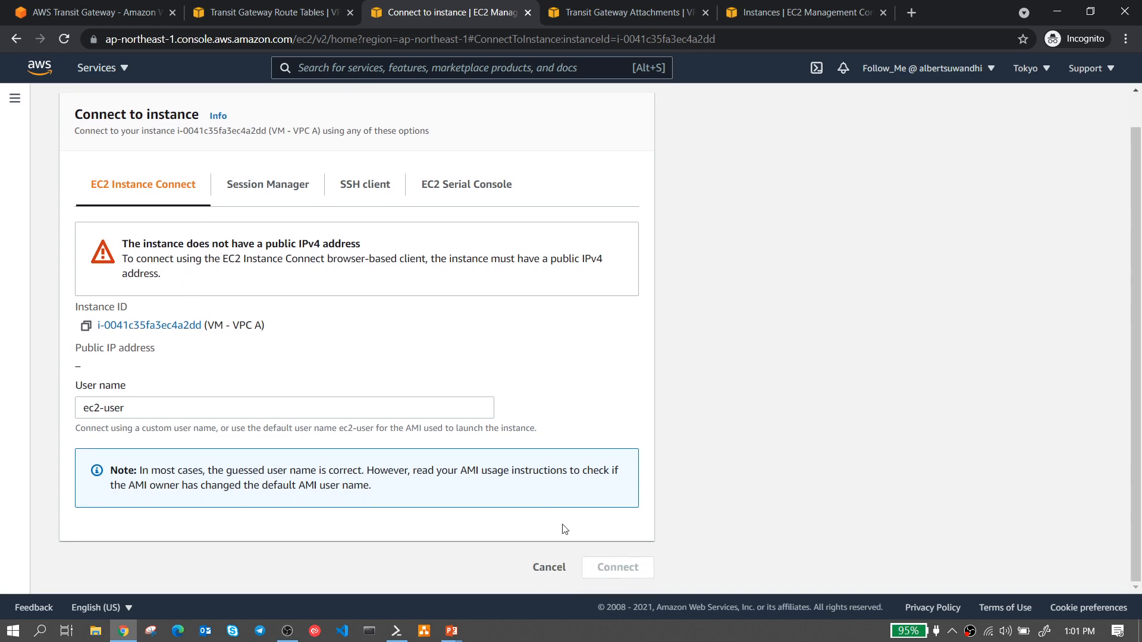
left_click(548, 566)
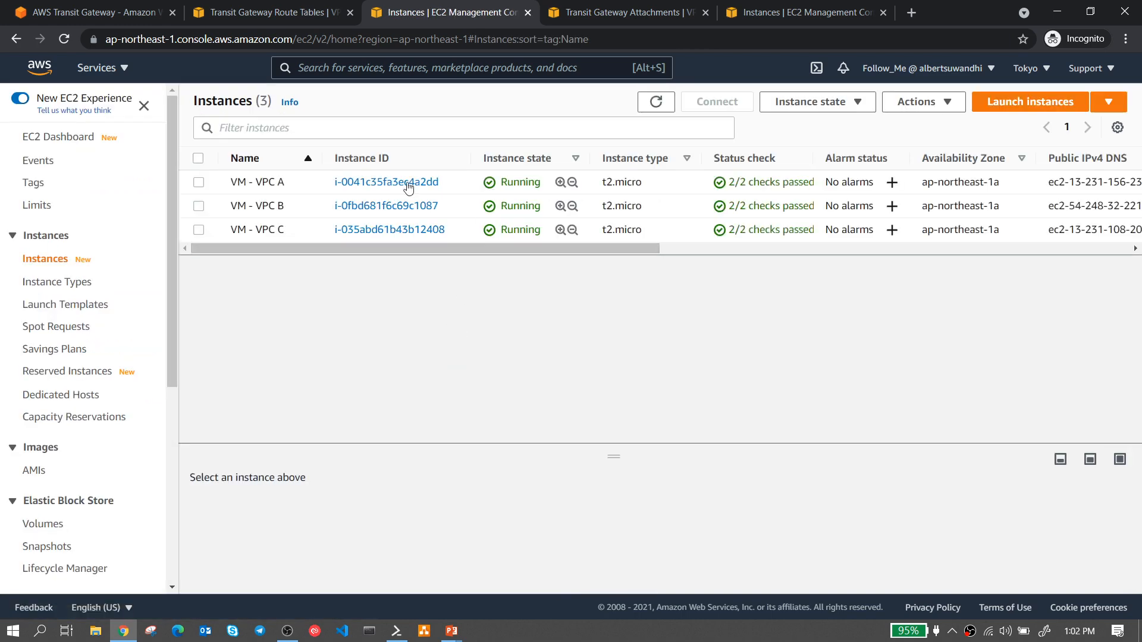
- Connect to the instance VM - VPC A through EC2 Instance Connect as ec2-user
left_click(200, 183)
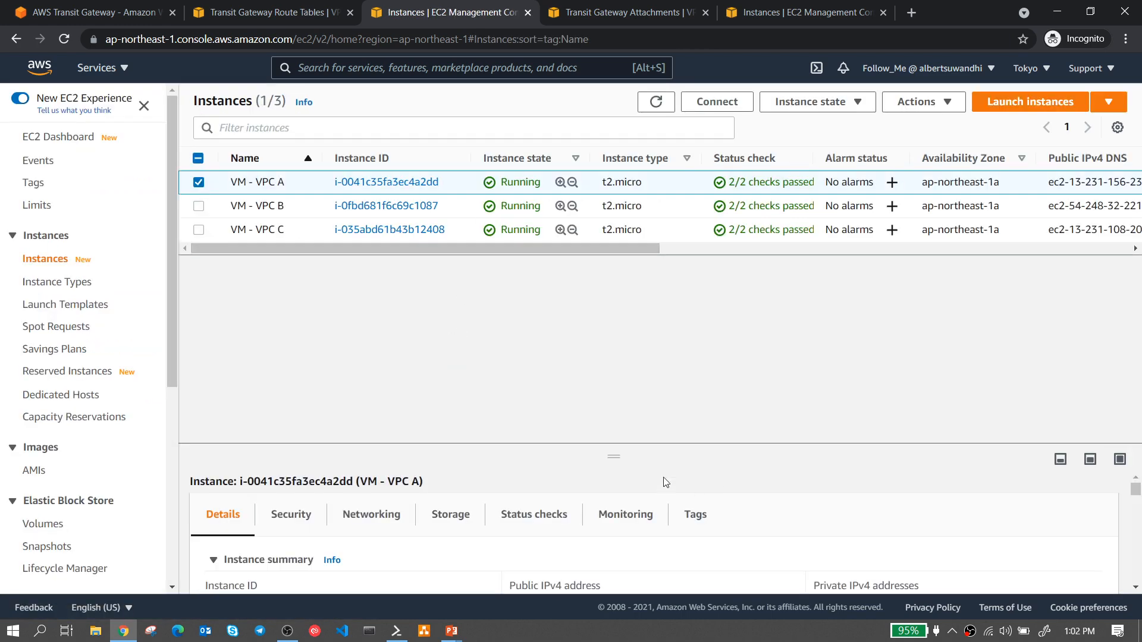
left_click_drag(624, 457, 625, 343)
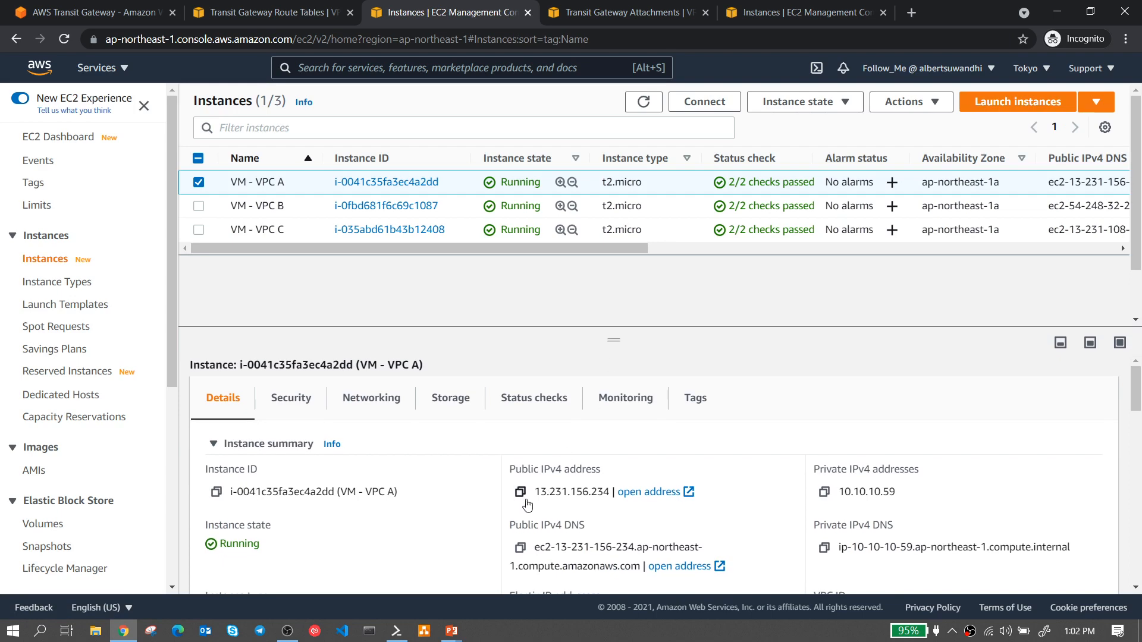
left_click(718, 106)
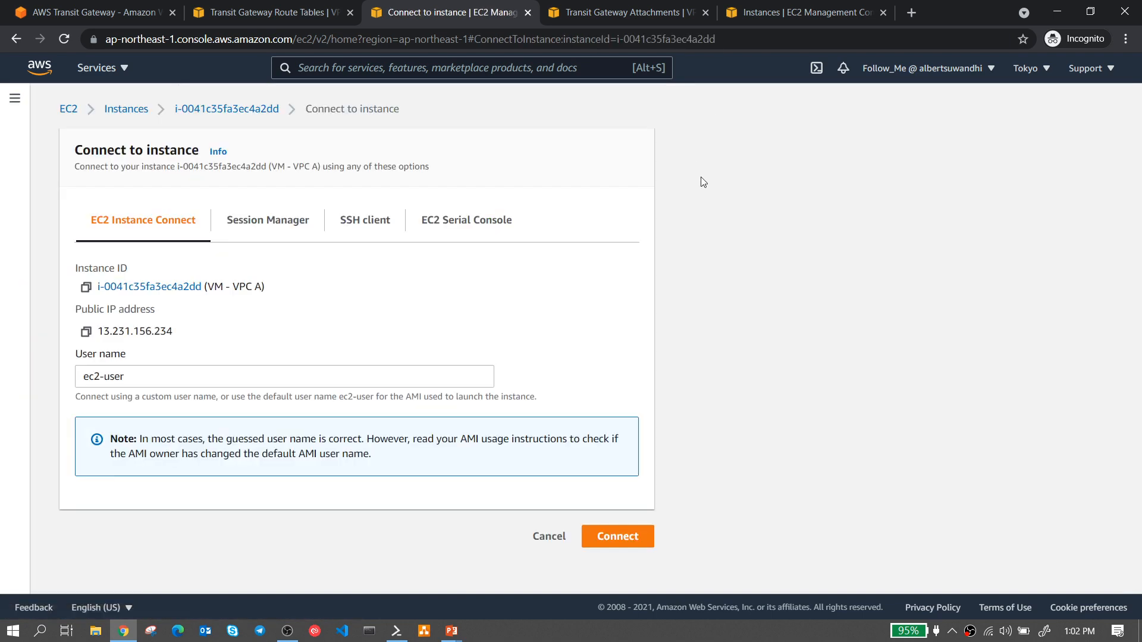
left_click(618, 537)
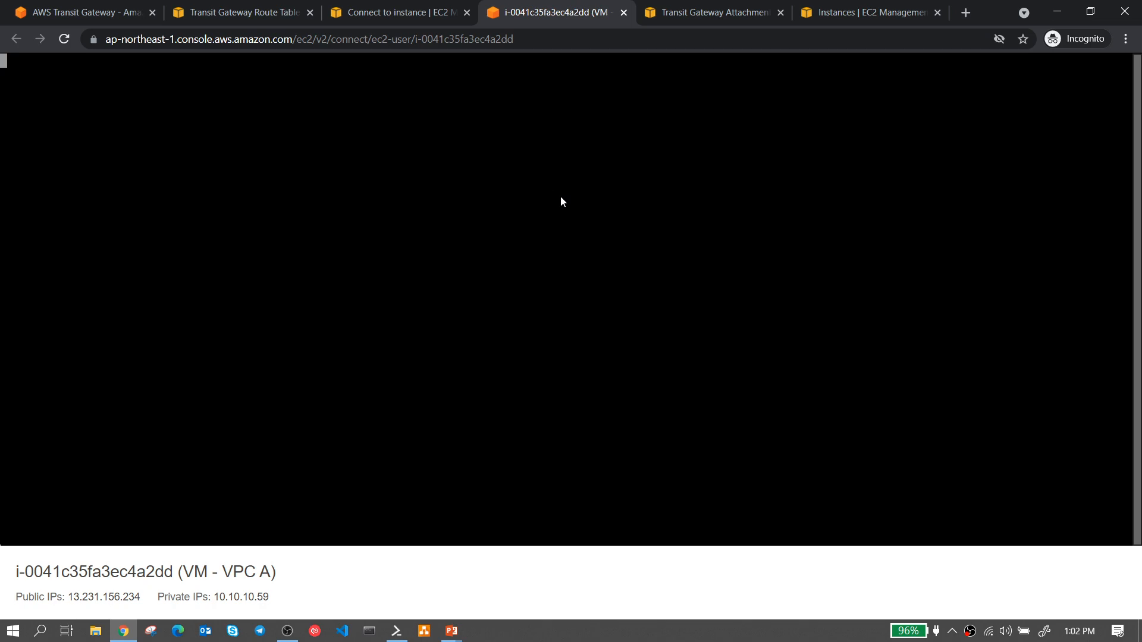
- Connect to the instance VM - VPC B through EC2 Instance Connect and place its terminal after the VPC A terminal
left_click(451, 17)
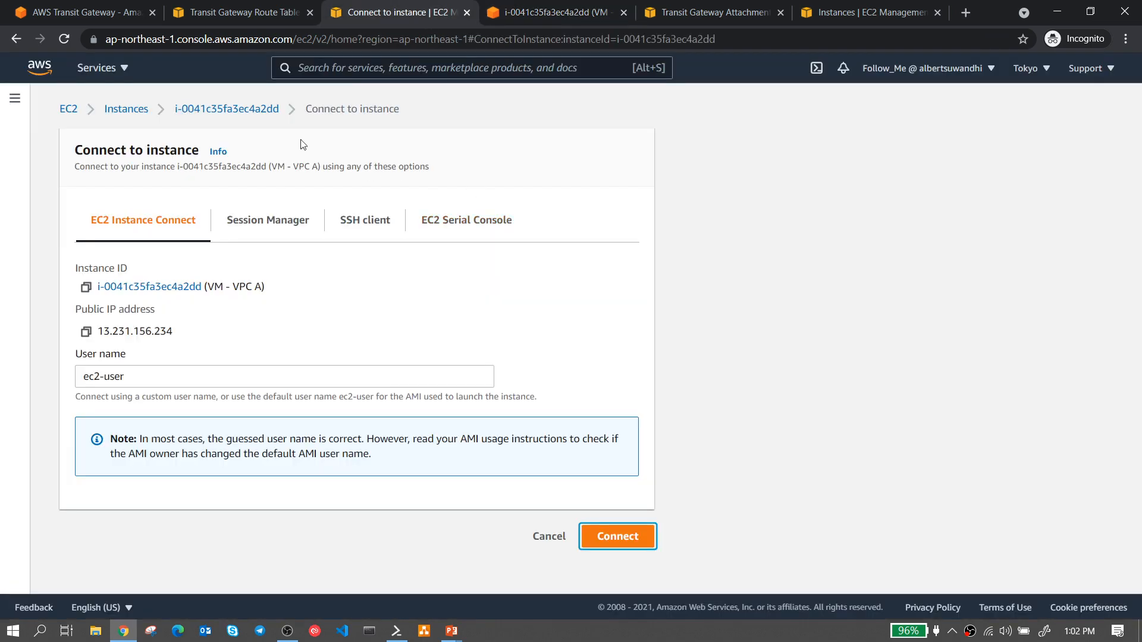
left_click(108, 111)
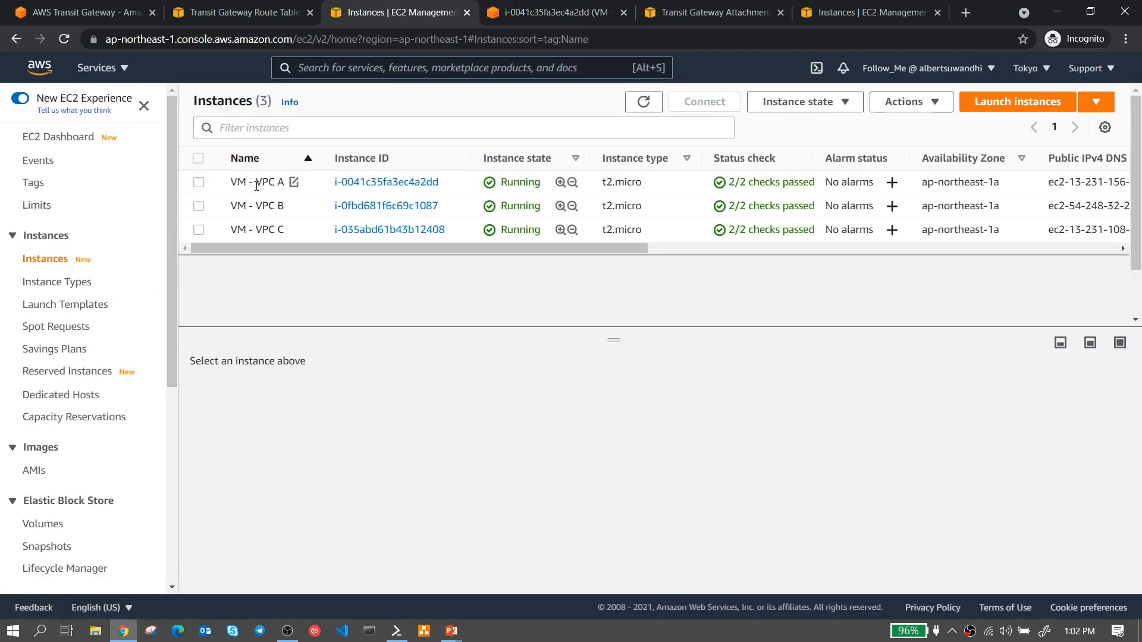
left_click(198, 207)
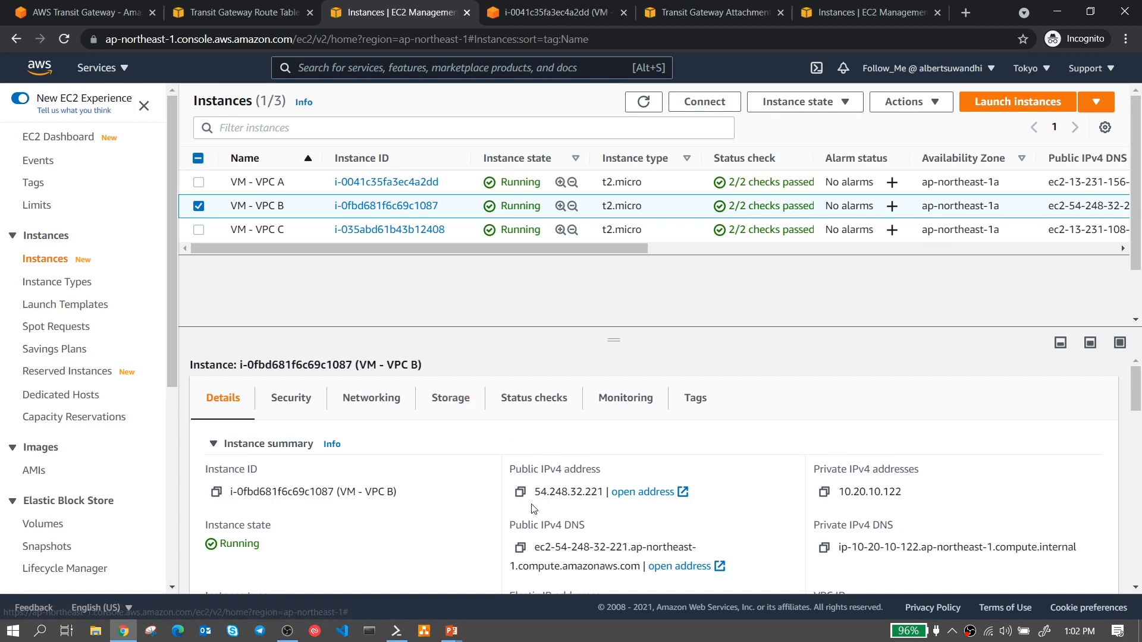
left_click(696, 104)
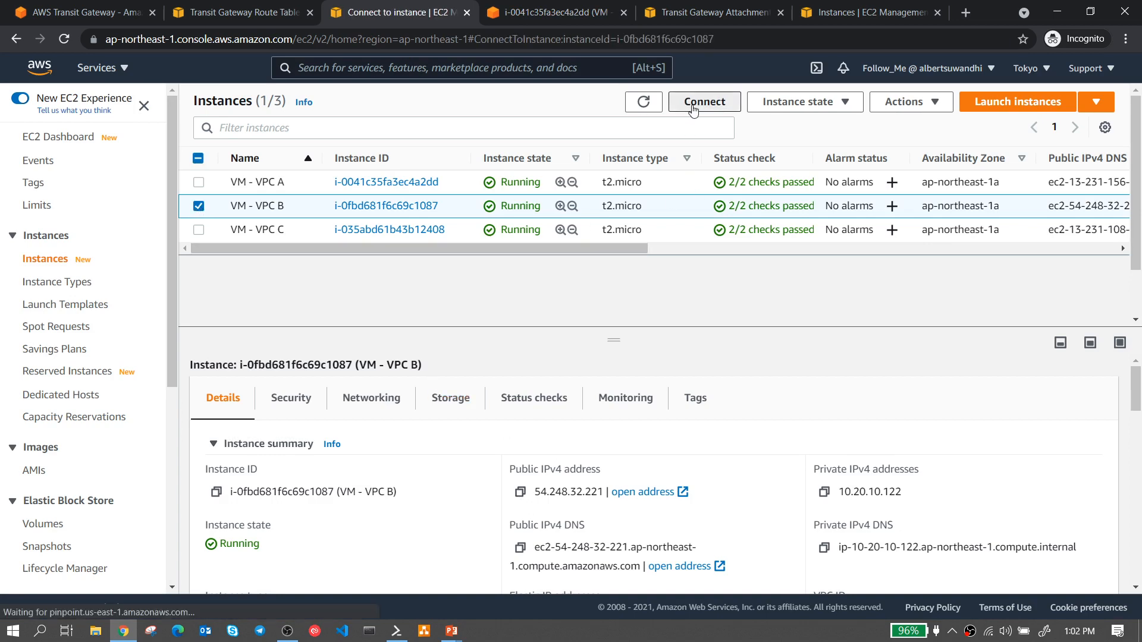
left_click(613, 536)
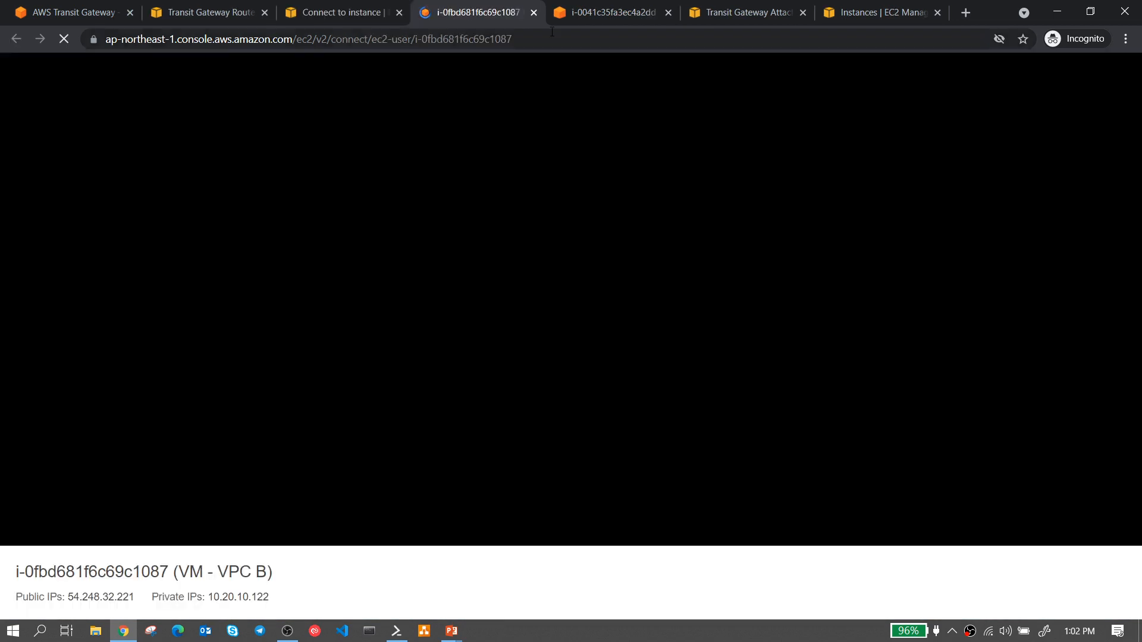
left_click_drag(568, 12, 440, 12)
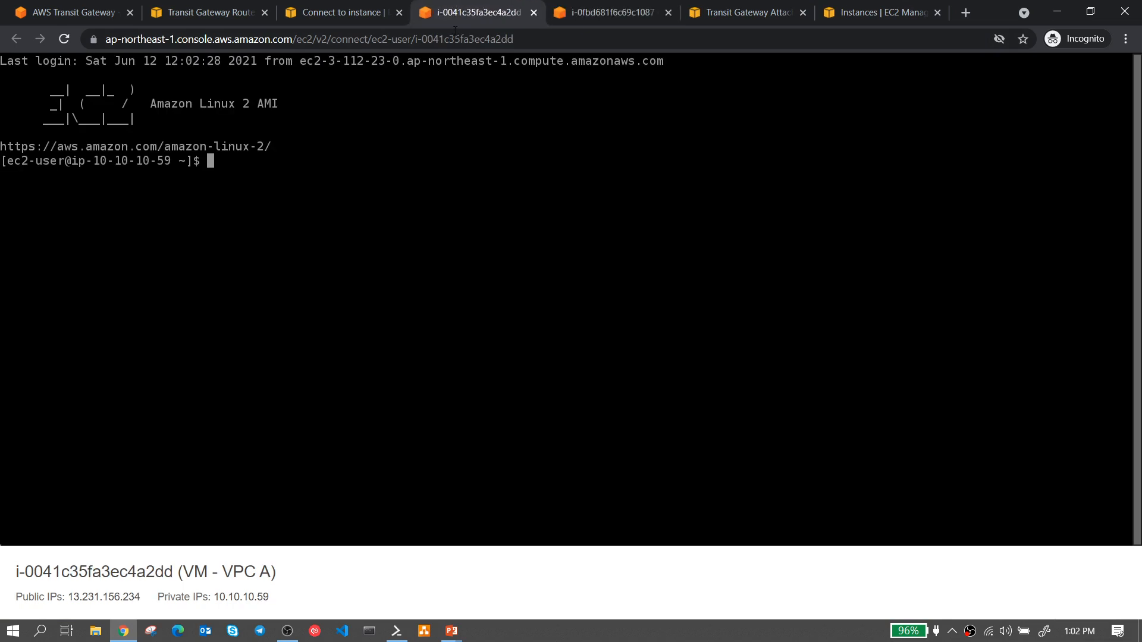
left_click(574, 17)
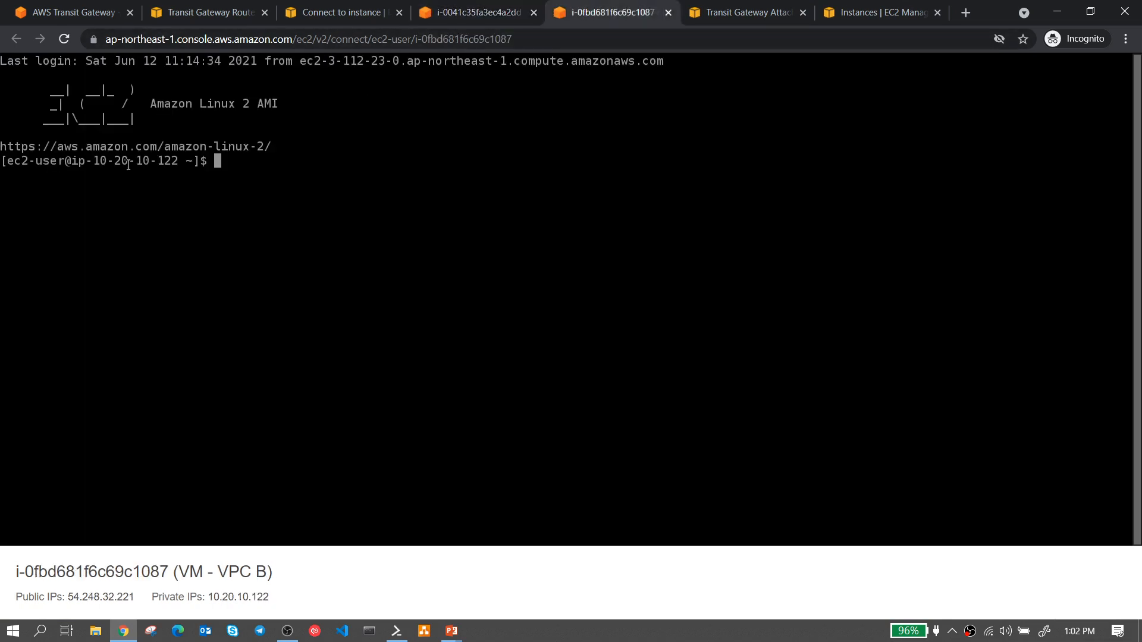
- Copy VM - VPC C's private IPv4 address, connect to it through EC2 Instance Connect and place its terminal after the VPC B terminal
left_click(343, 12)
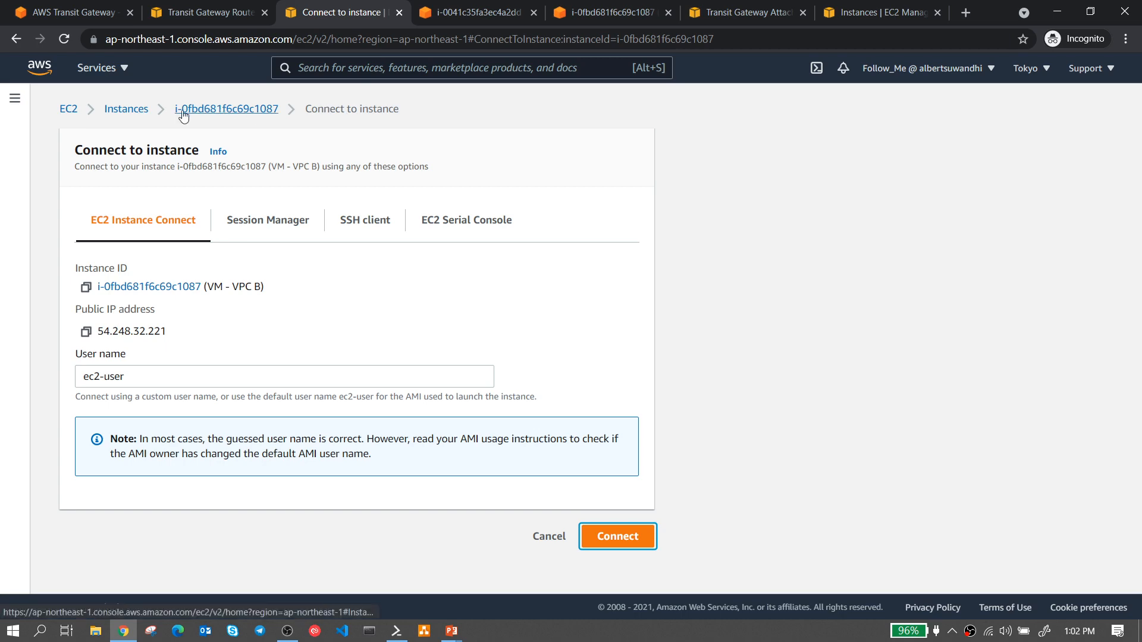
left_click(142, 114)
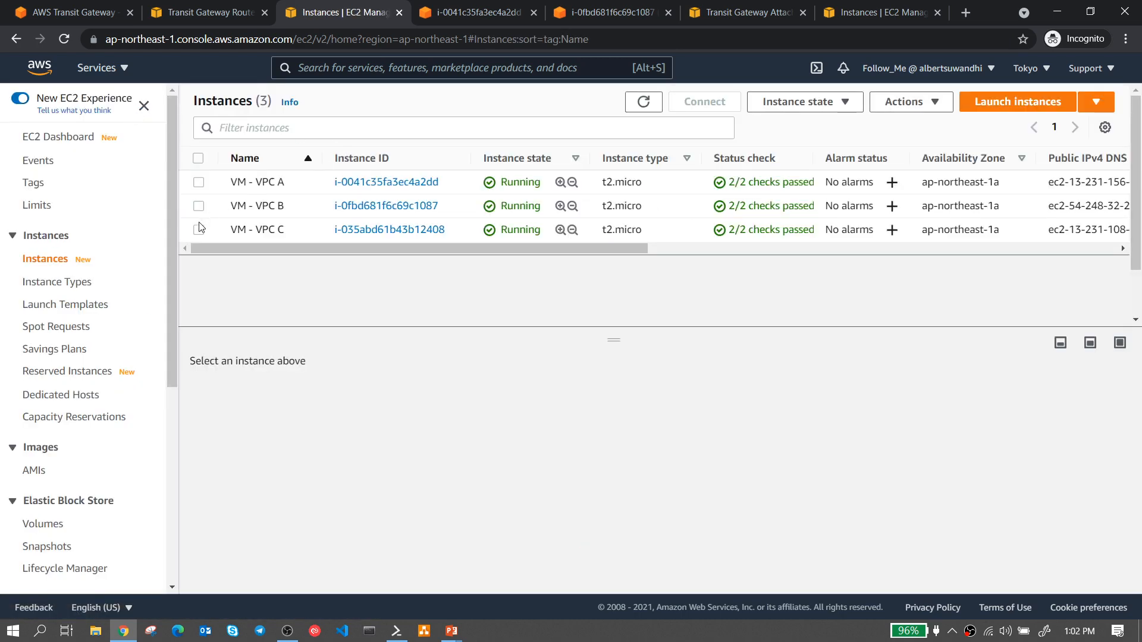
left_click(199, 230)
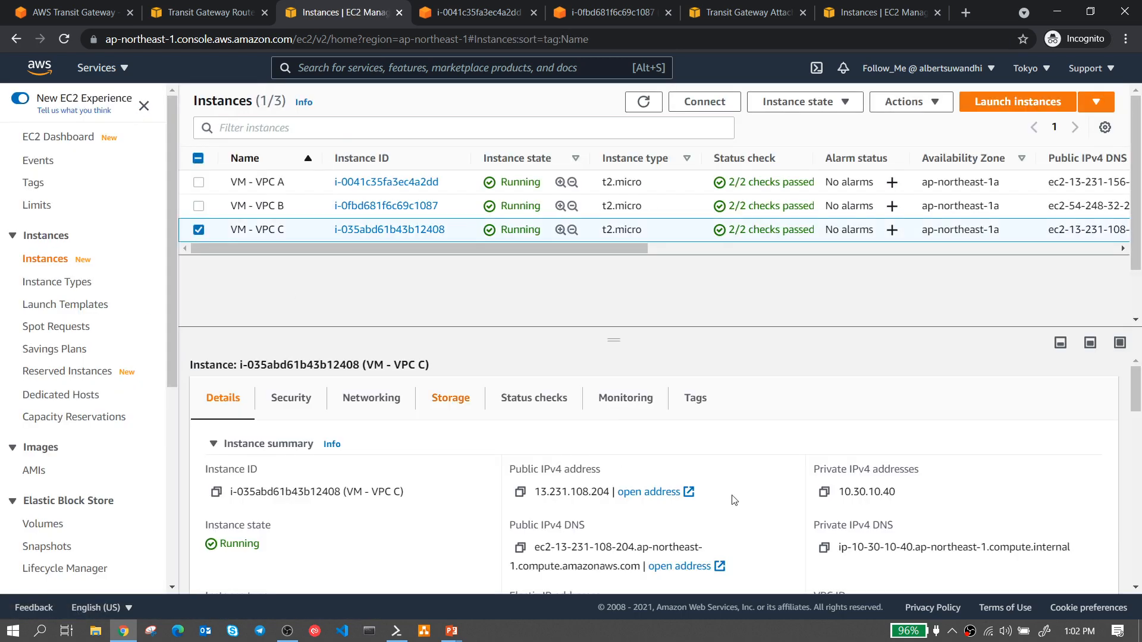
left_click(824, 497)
left_click(714, 102)
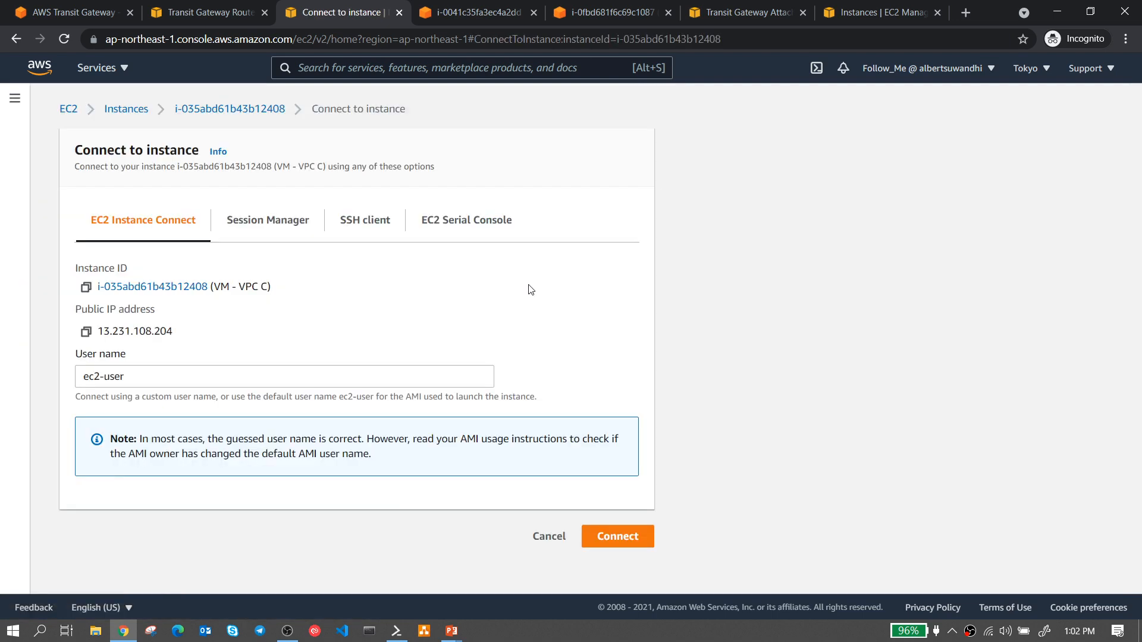
left_click(633, 539)
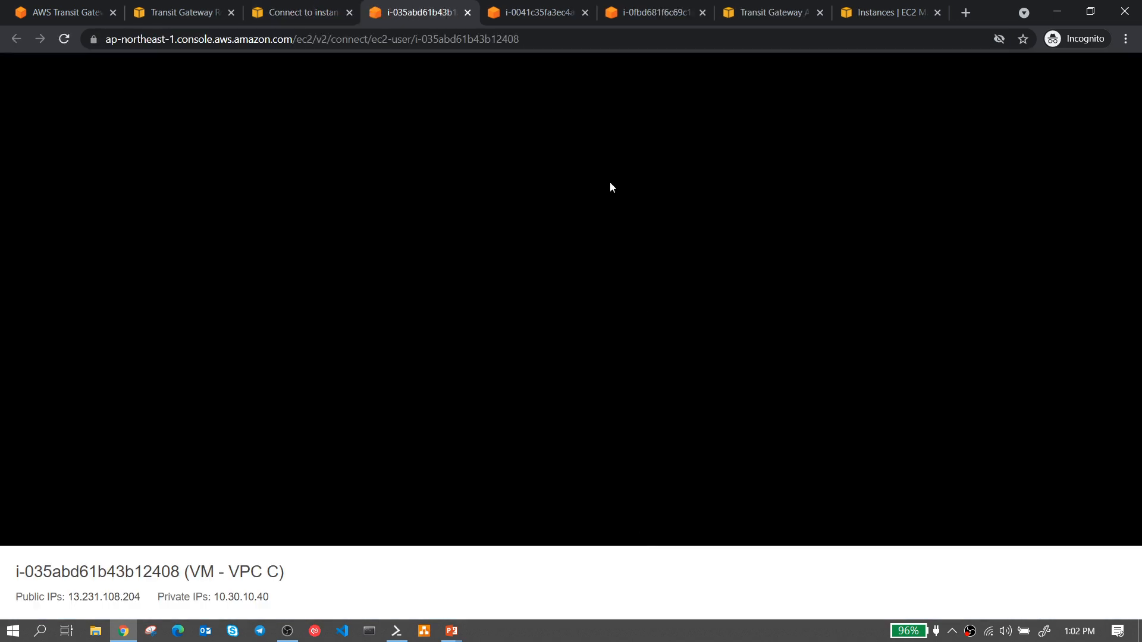
left_click_drag(403, 4, 643, 11)
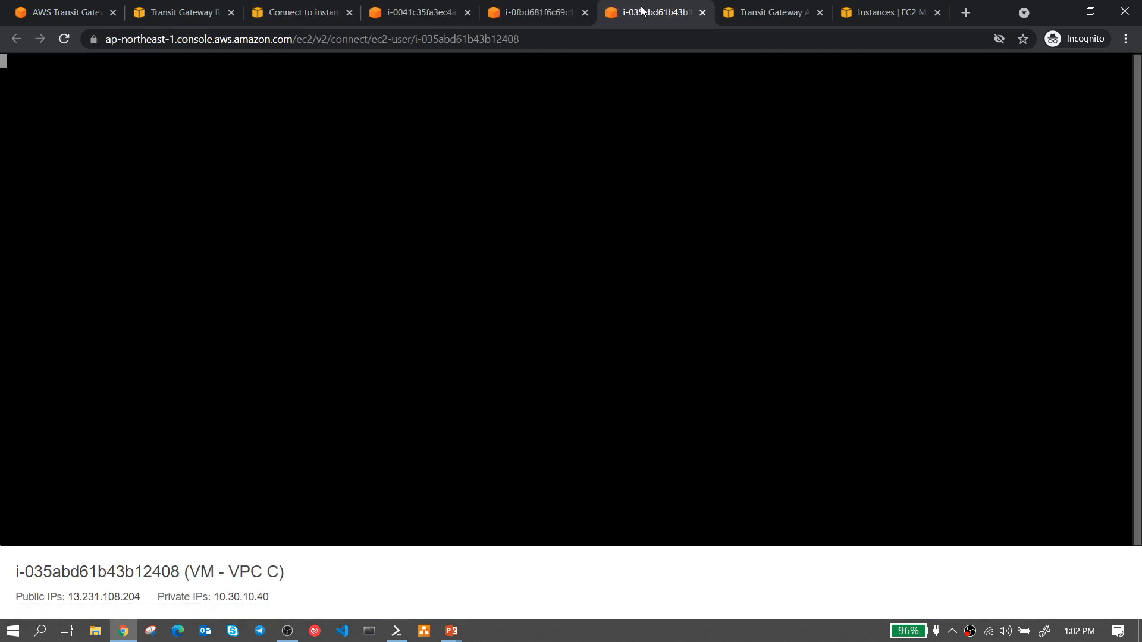
- Ping VM - VPC B's private address 10.20.10.122 from the VM - VPC A terminal, checking the address against VPC B's prompt
left_click(404, 12)
left_click(535, 12)
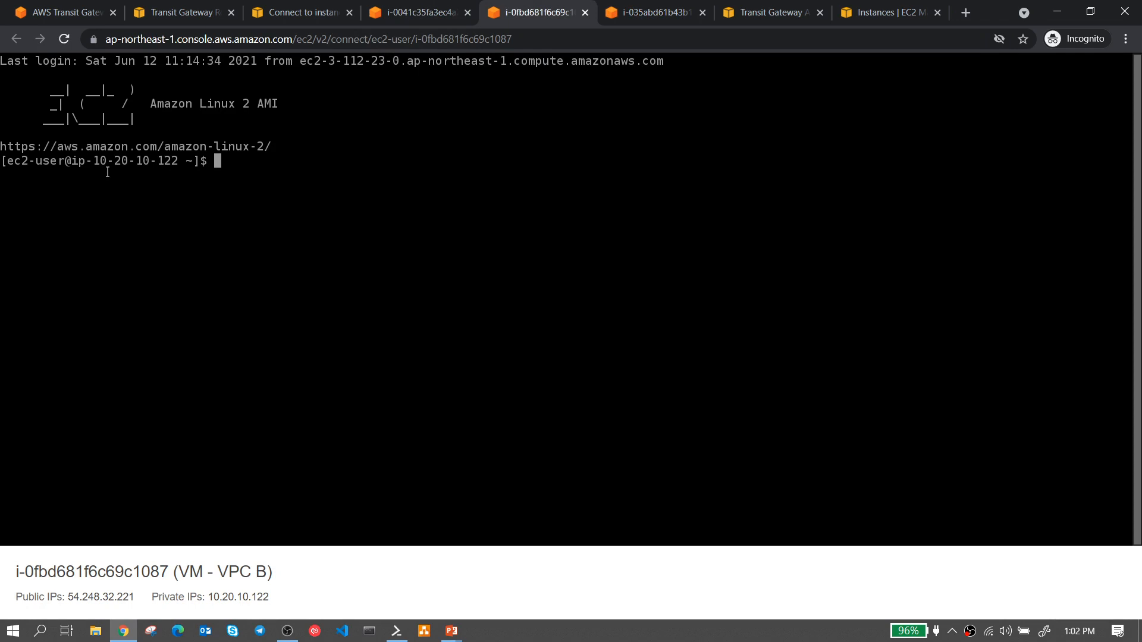
left_click(426, 16)
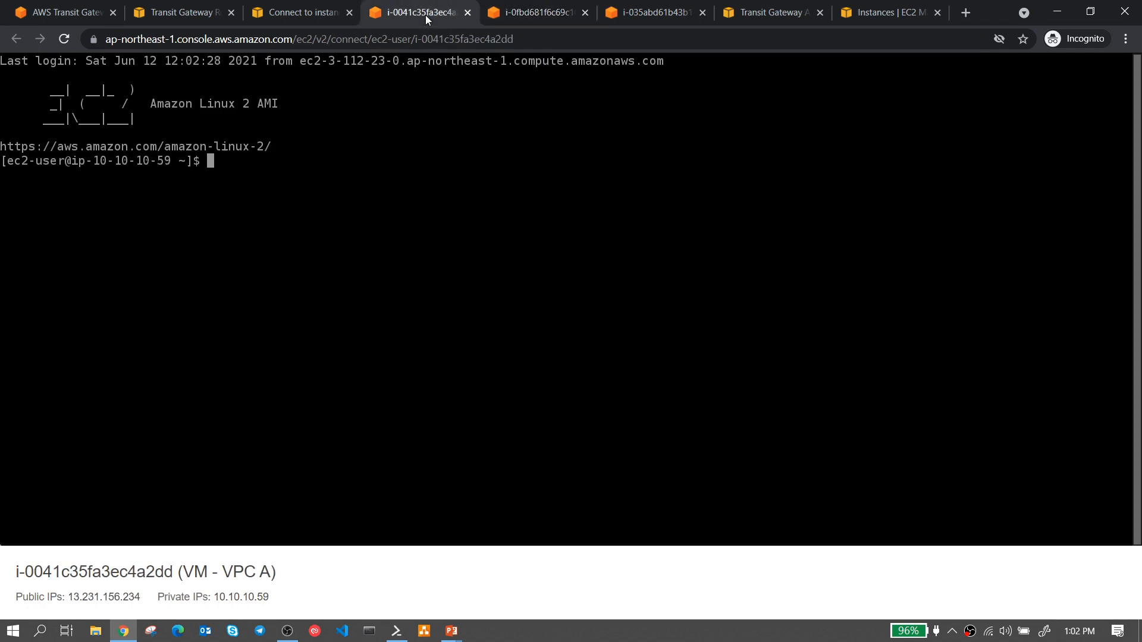
type("ping 10.20.10.122")
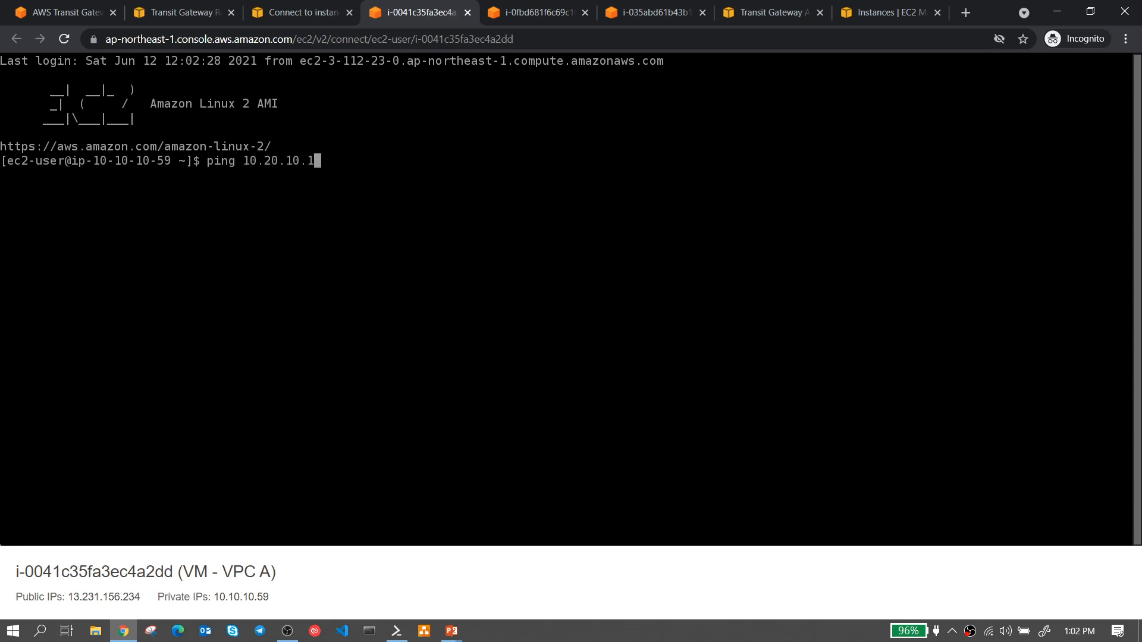
left_click(531, 18)
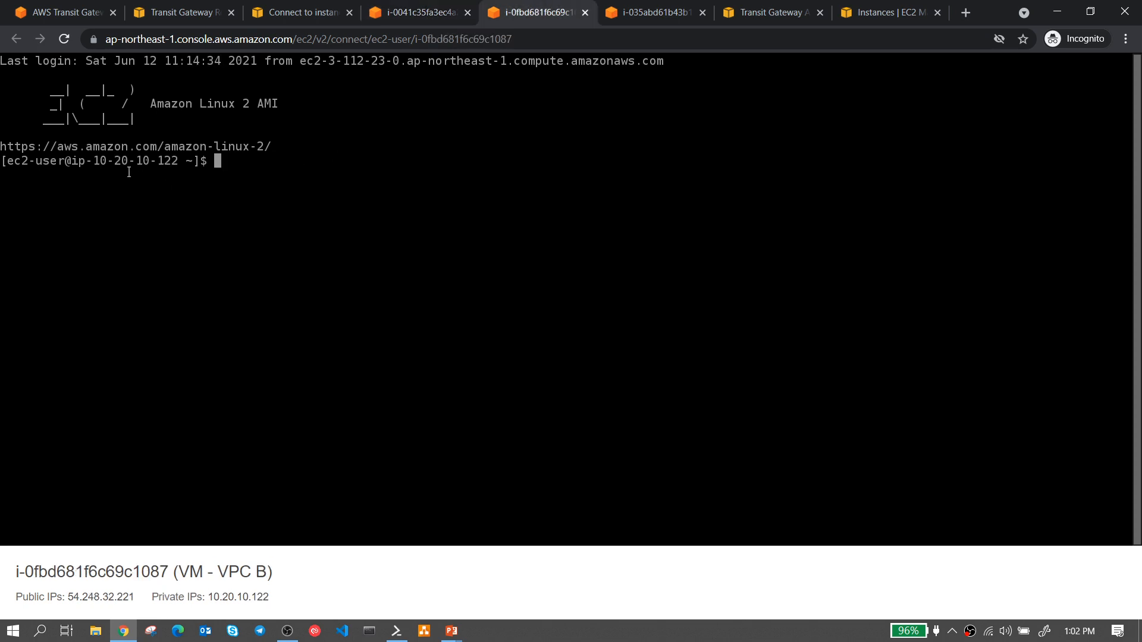
left_click_drag(178, 160, 93, 160)
left_click(428, 13)
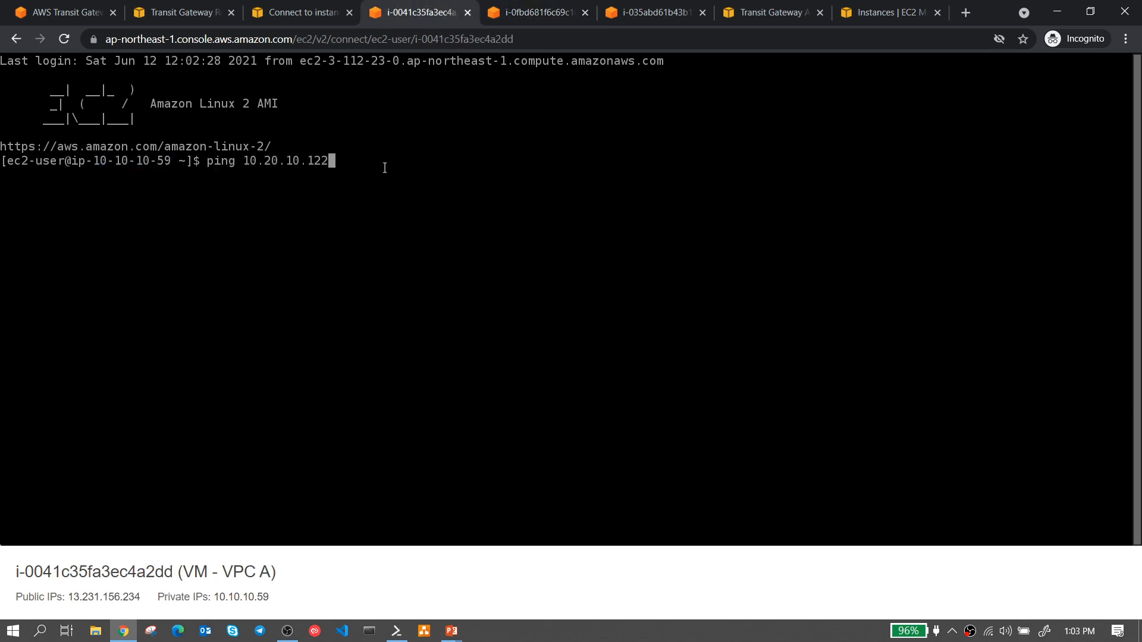
key("Return")
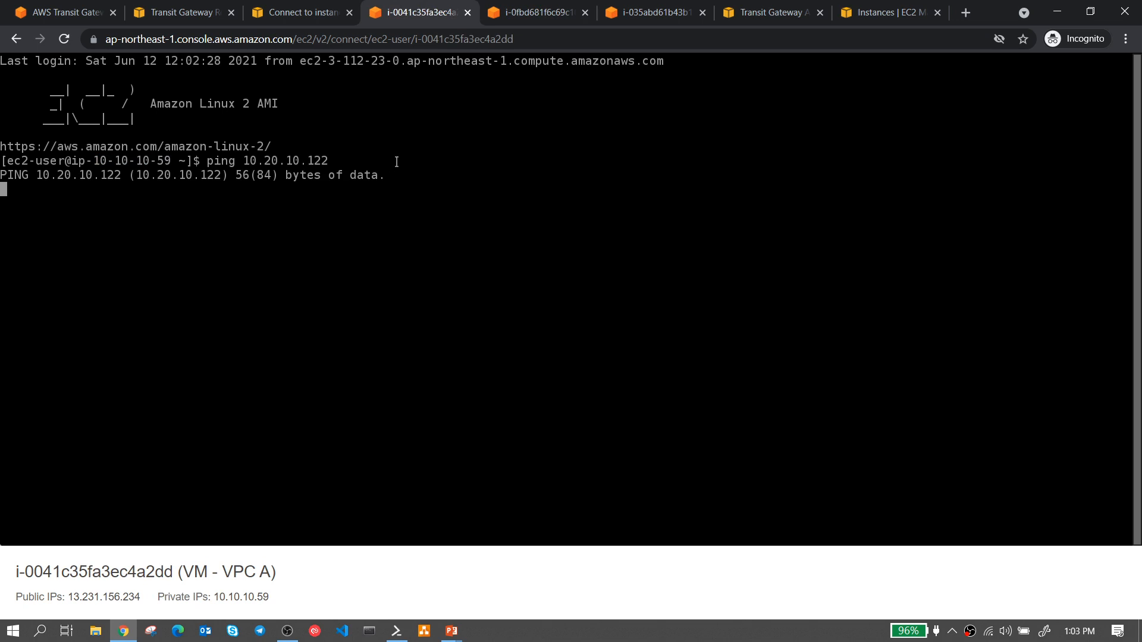
- Examine the routes in the route table associated with the VPC-A-Public-A subnet
left_click(178, 13)
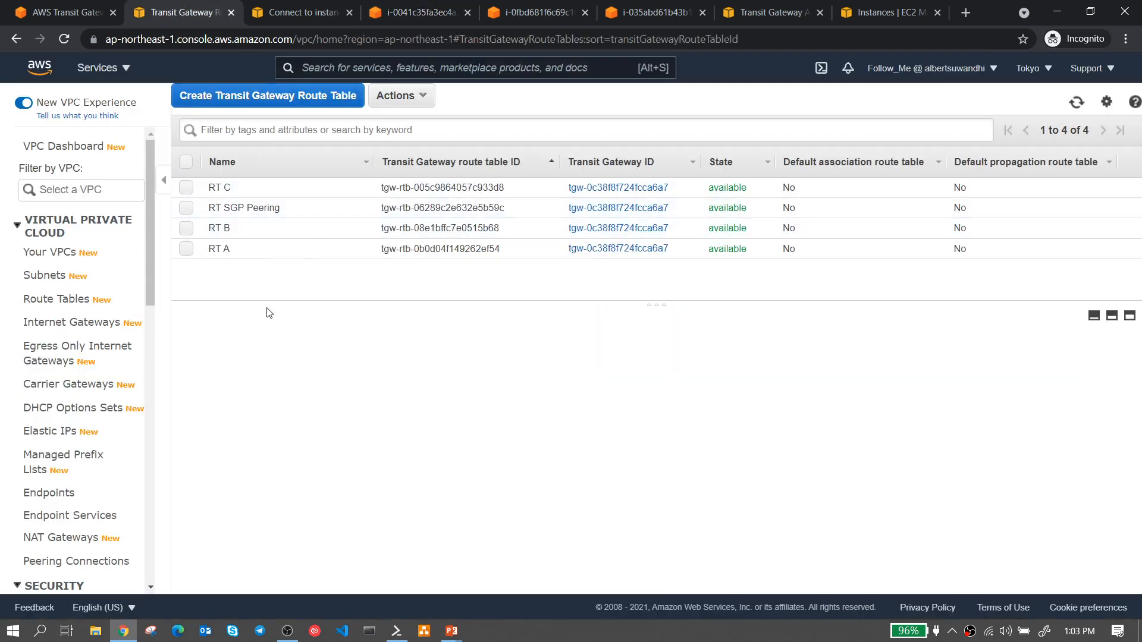
left_click(57, 281)
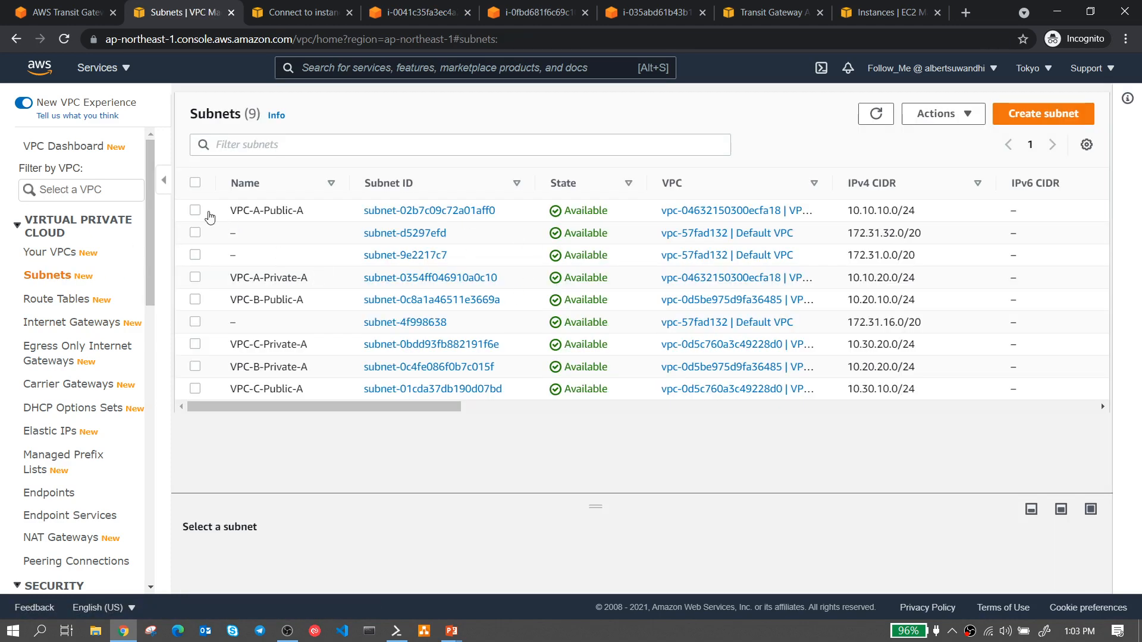
left_click(195, 211)
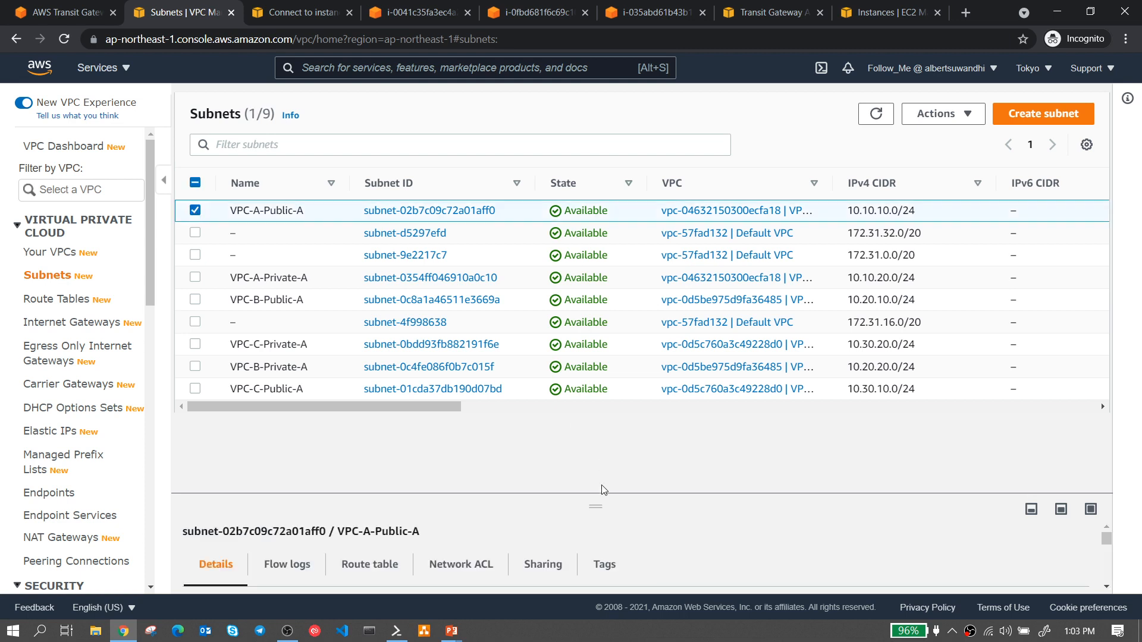
left_click_drag(598, 500, 595, 267)
left_click(384, 440)
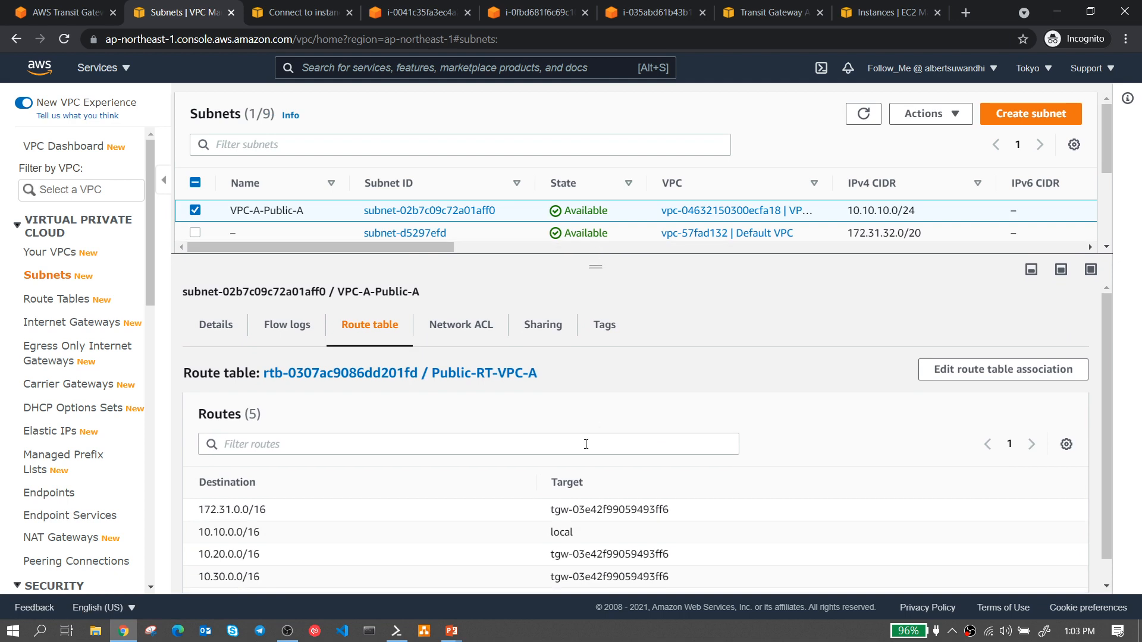
scroll(586, 444, "down", 1)
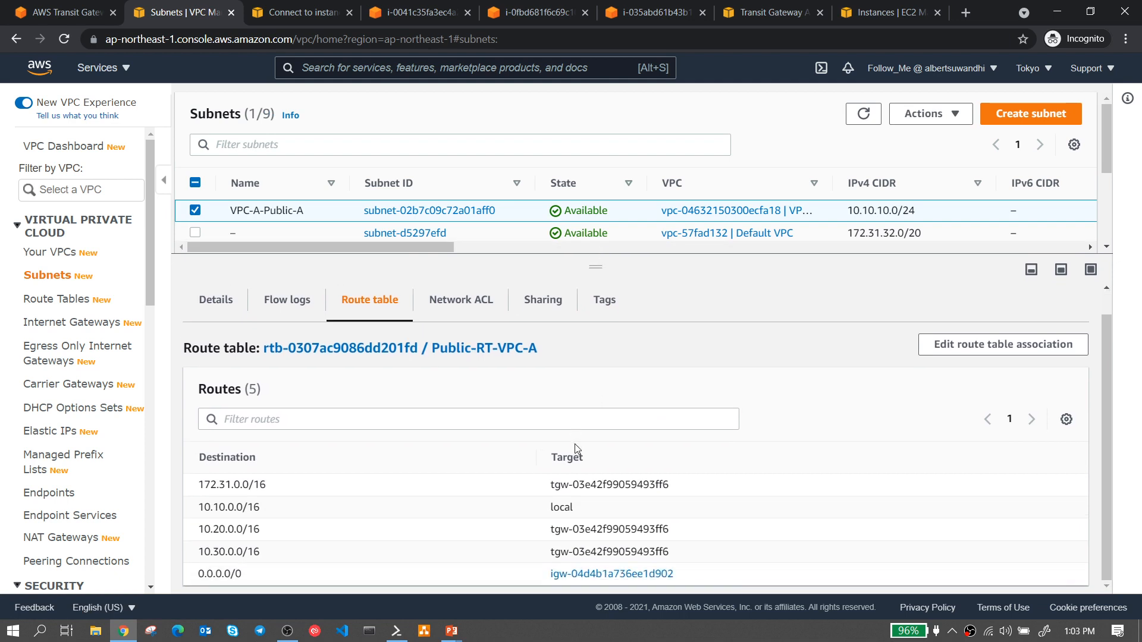
left_click(993, 348)
scroll(631, 339, "down", 1)
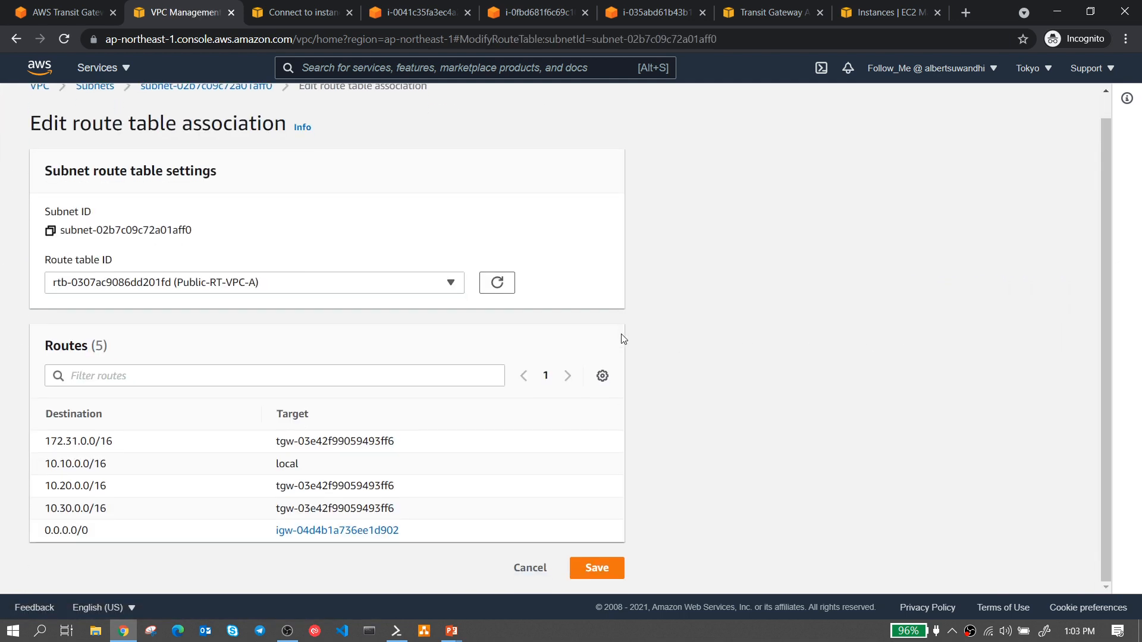
left_click(522, 569)
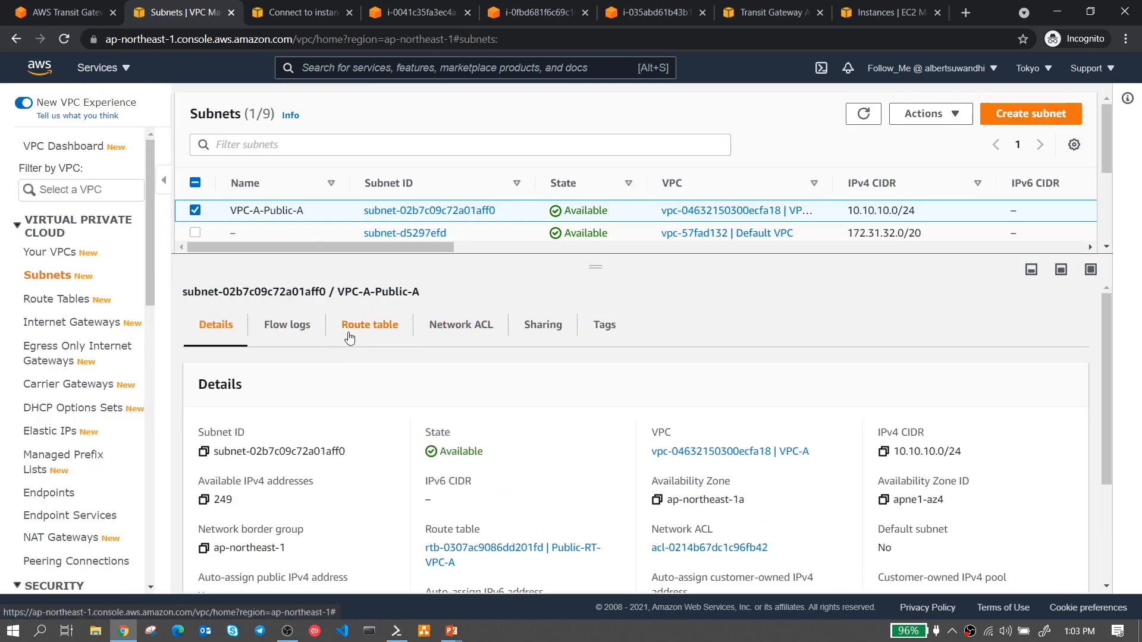
- Open Public-RT-VPC-A's routes for editing and remove the 172.31.0.0/16, 10.20.0.0/16 and 10.30.0.0/16 routes
left_click(351, 338)
left_click(367, 380)
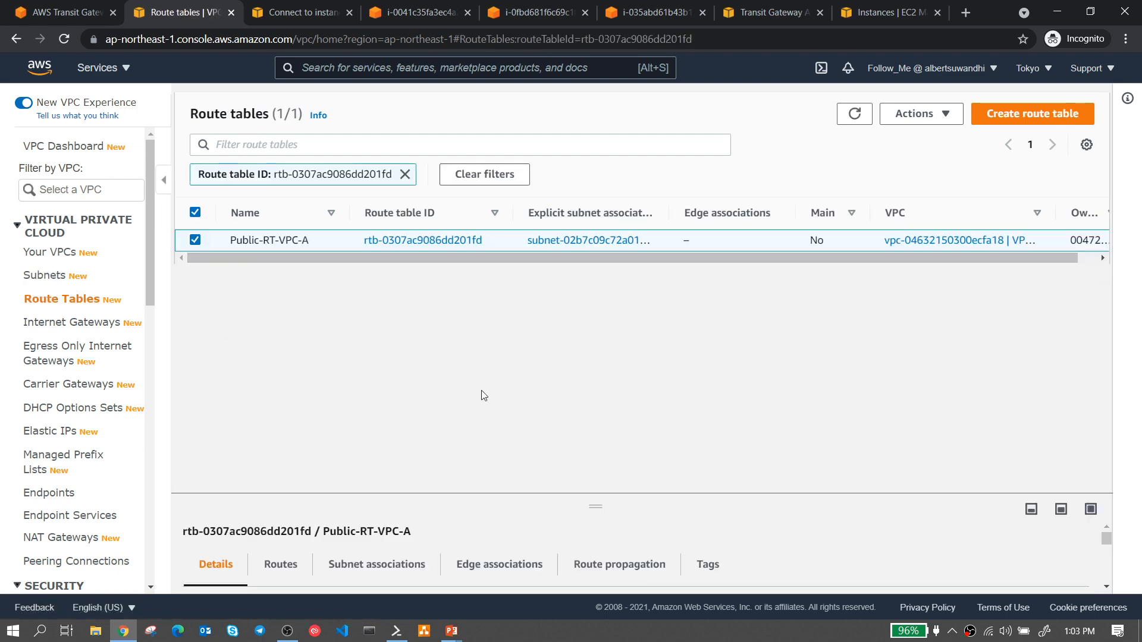
left_click_drag(599, 501, 595, 291)
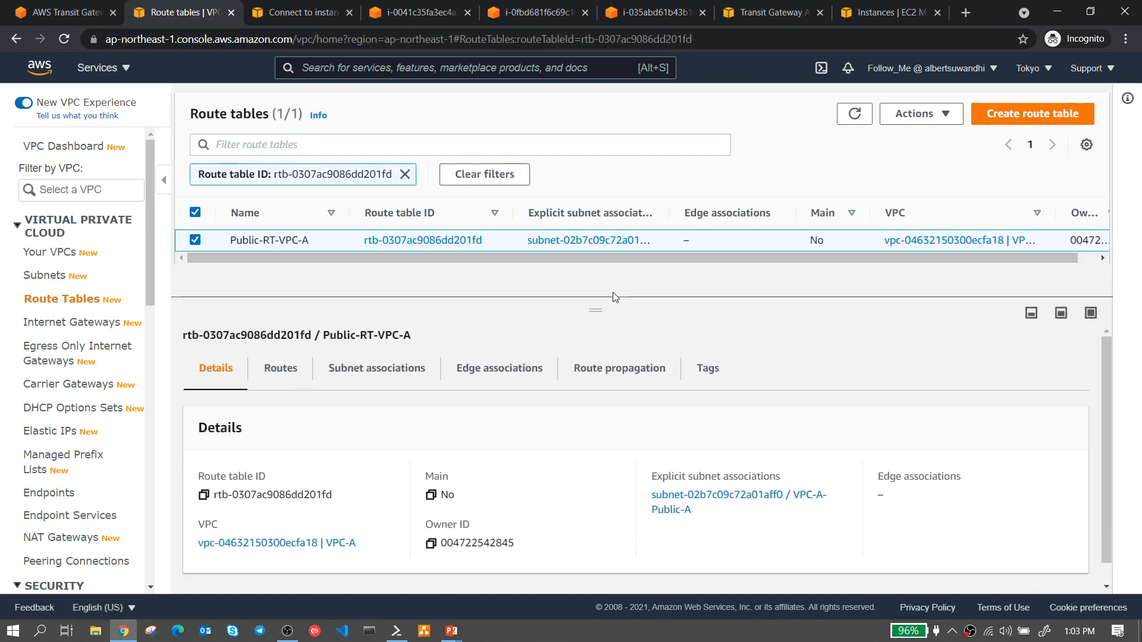
left_click(288, 360)
scroll(823, 434, "down", 3)
left_click(1040, 266)
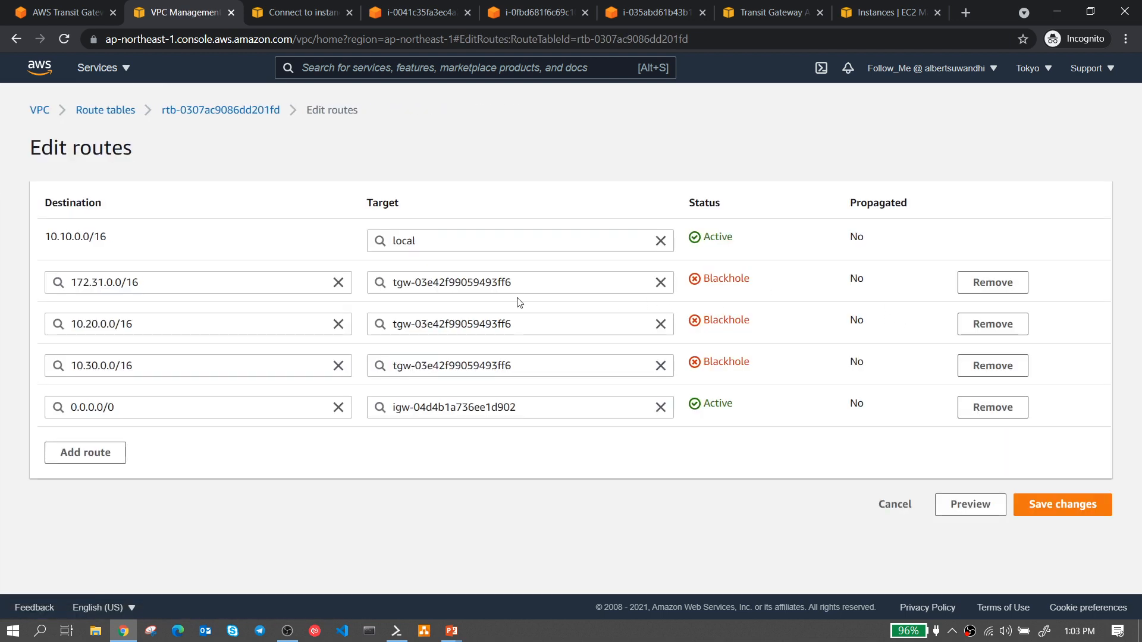
left_click(993, 283)
left_click(992, 284)
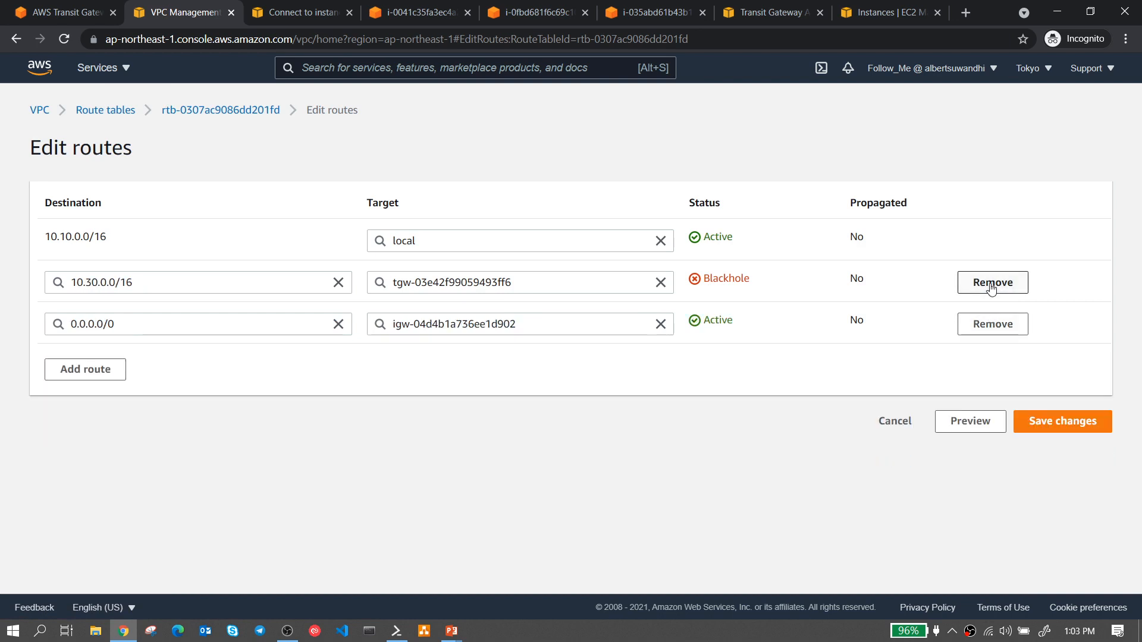
left_click(993, 283)
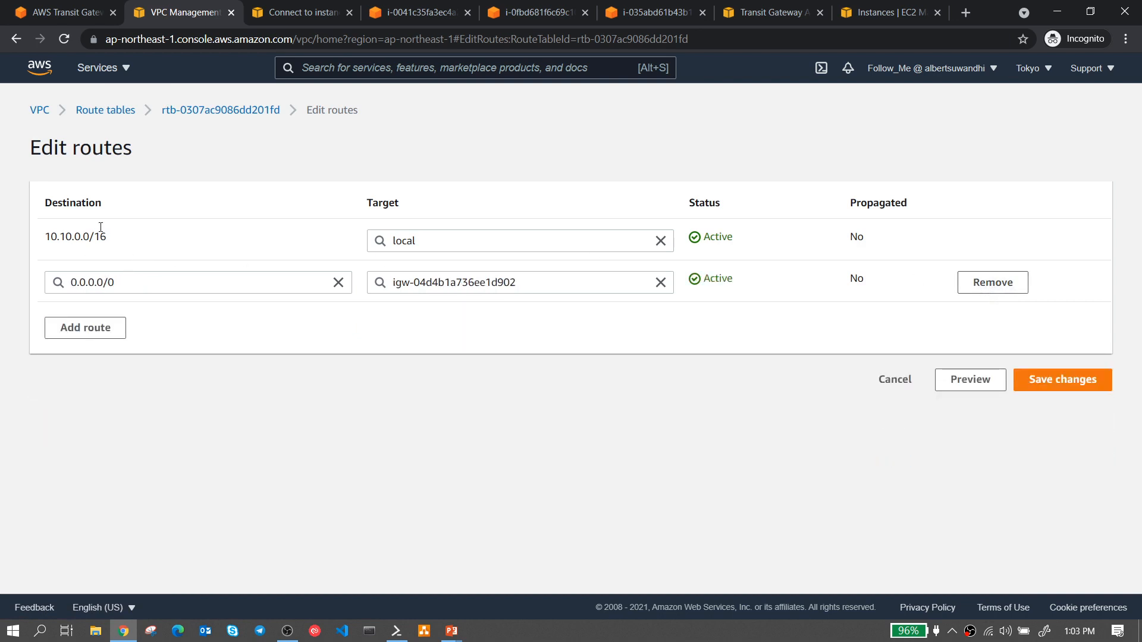
left_click_drag(115, 245, 49, 239)
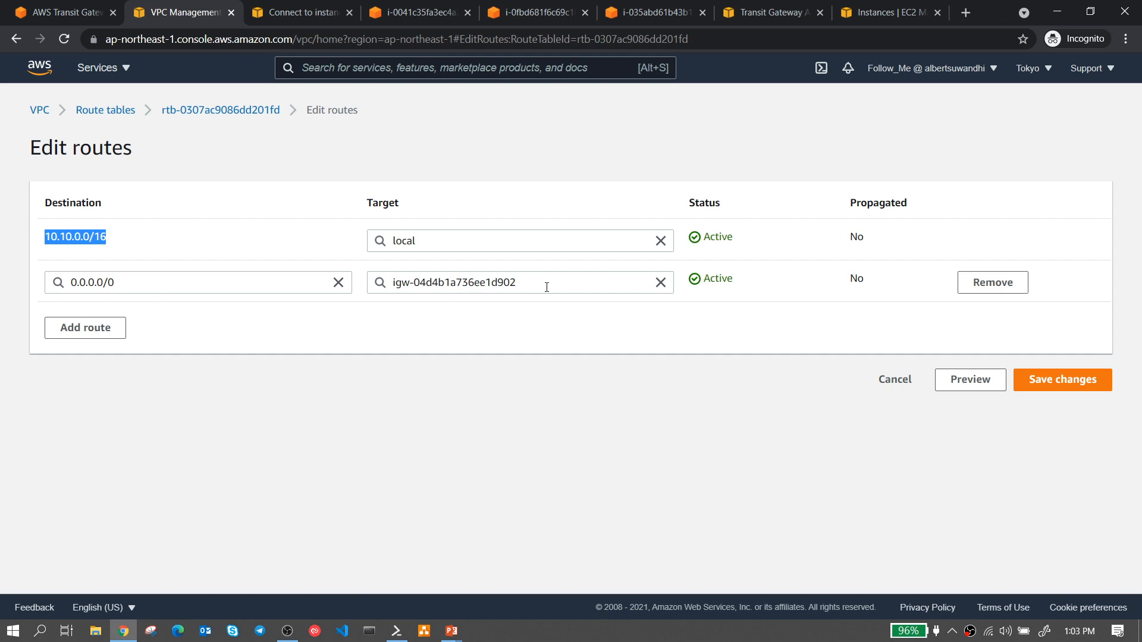
- Add a route to 10.20.0.0/16 through the transit gateway in Public-RT-VPC-A and save the changes
left_click(107, 328)
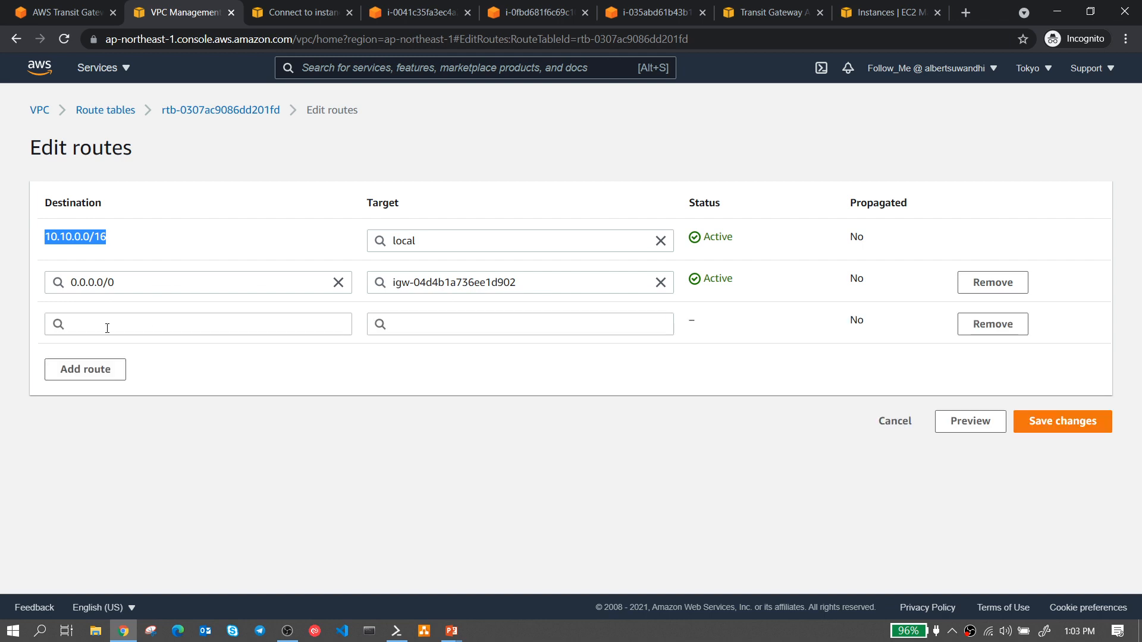
left_click(242, 325)
type("1")
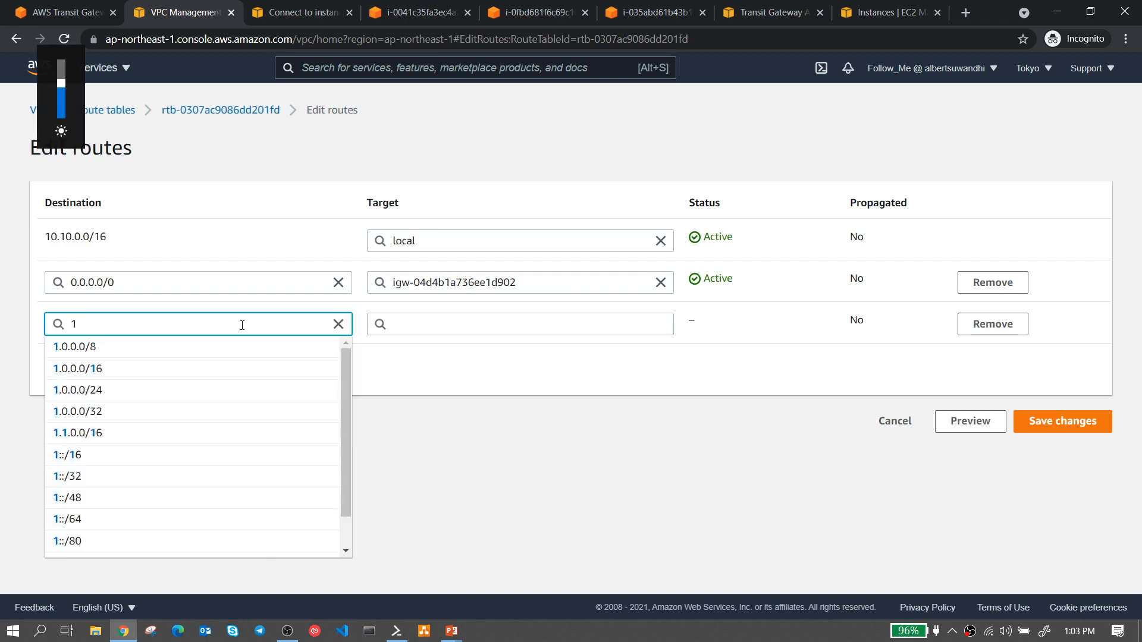
type("0.20")
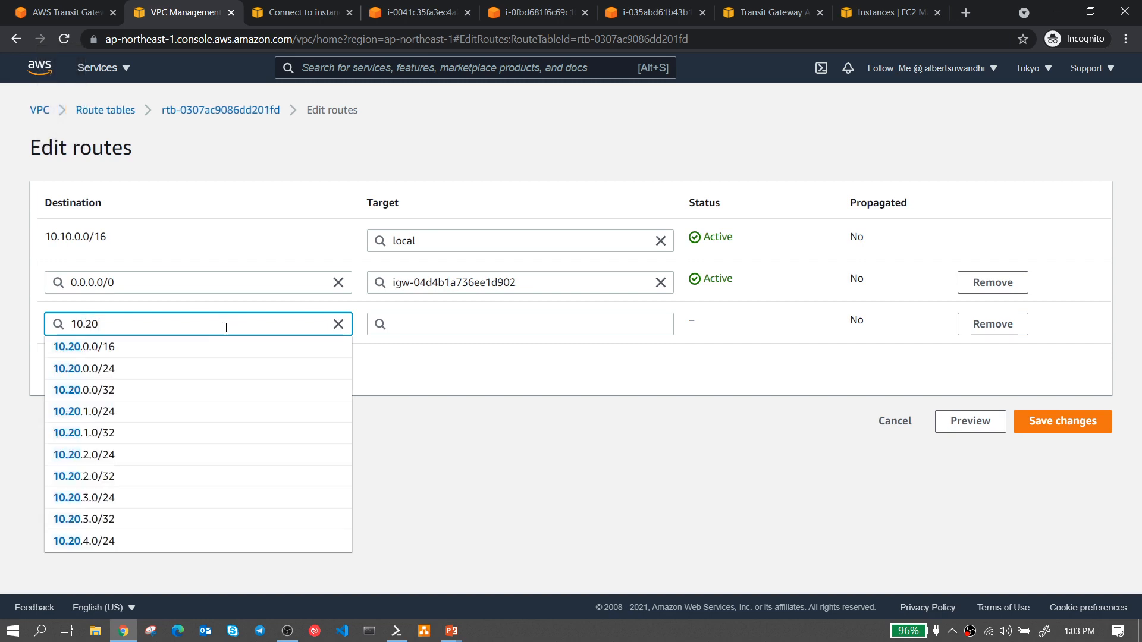
left_click(204, 353)
left_click(448, 327)
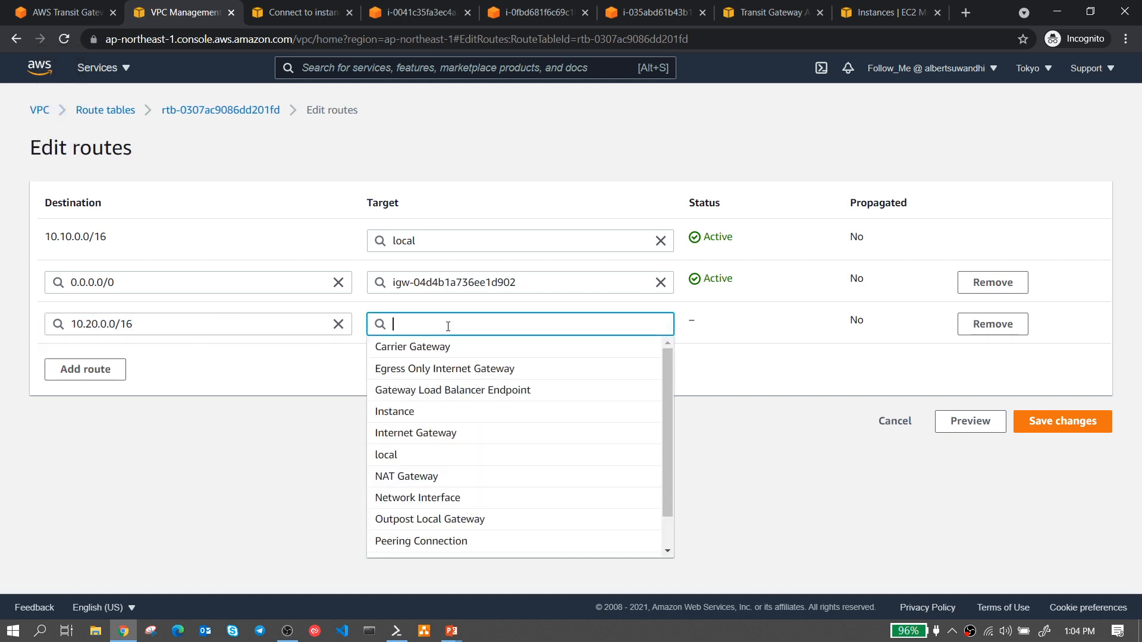
scroll(492, 467, "down", 1)
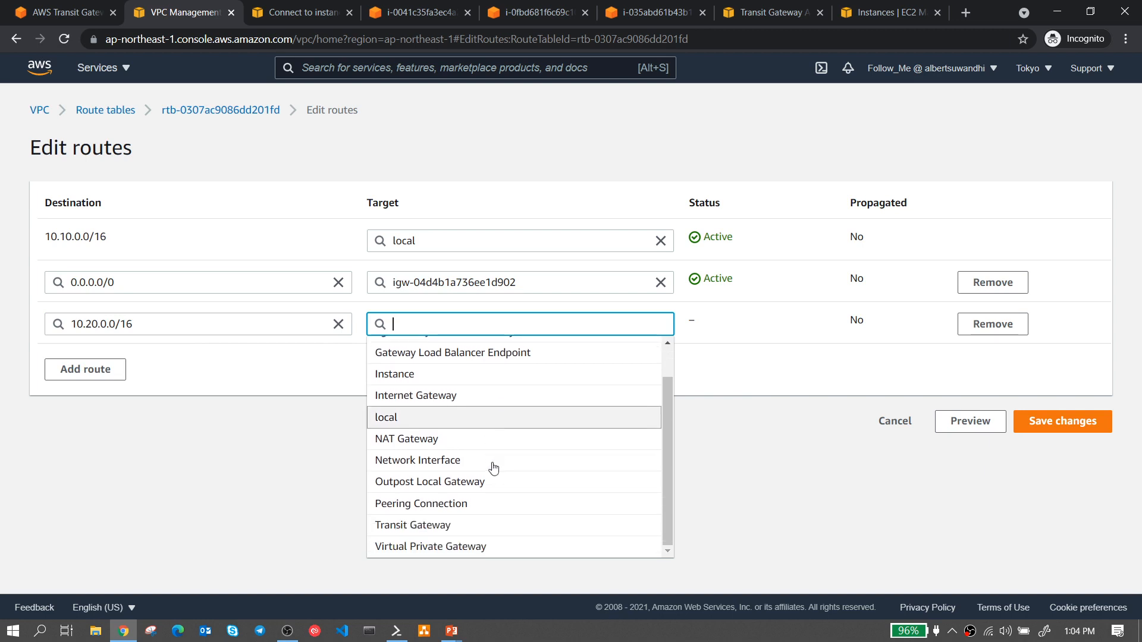
left_click(447, 525)
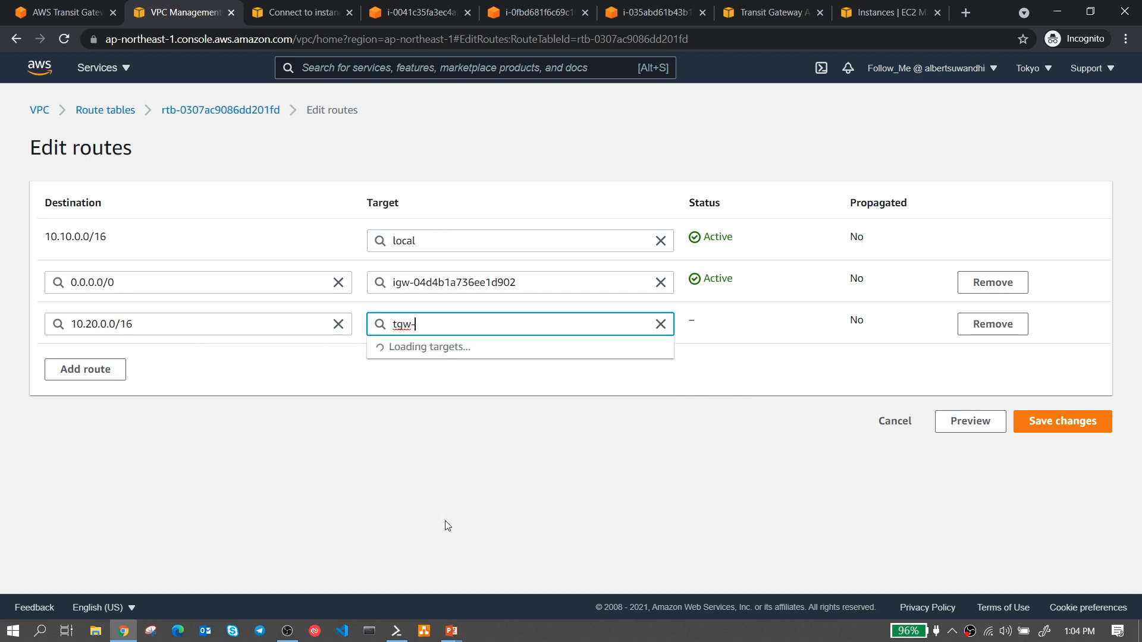
left_click(521, 350)
left_click(1054, 429)
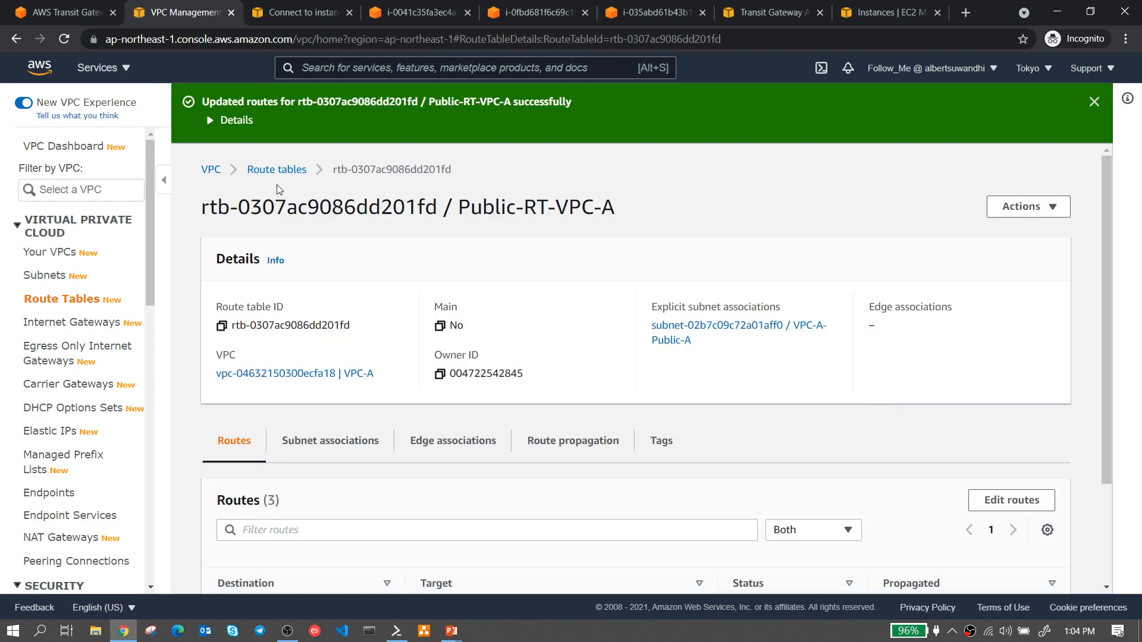
- Sort the route tables by name and open the routes of Public-RT-VPC-B for editing
left_click(277, 170)
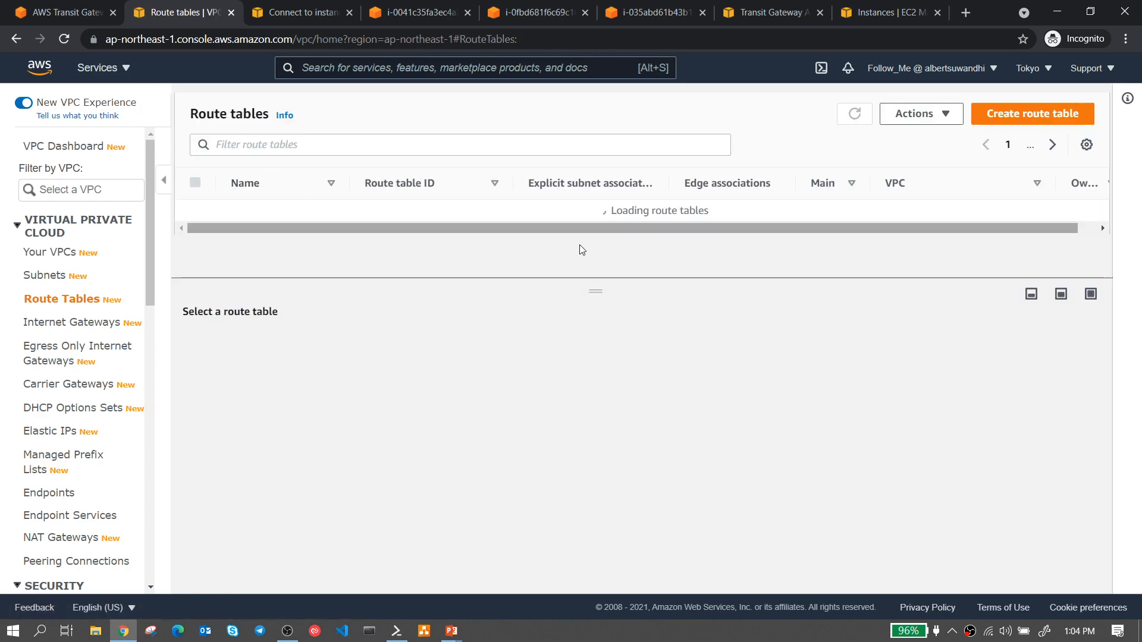
left_click_drag(592, 287, 598, 416)
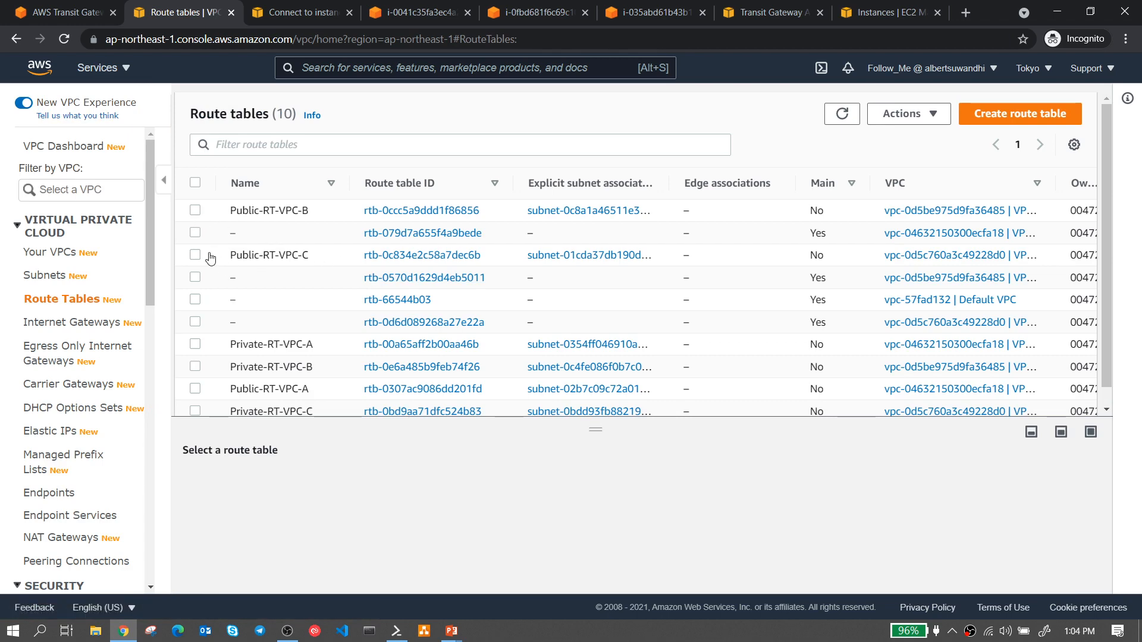
scroll(202, 327, "down", 1)
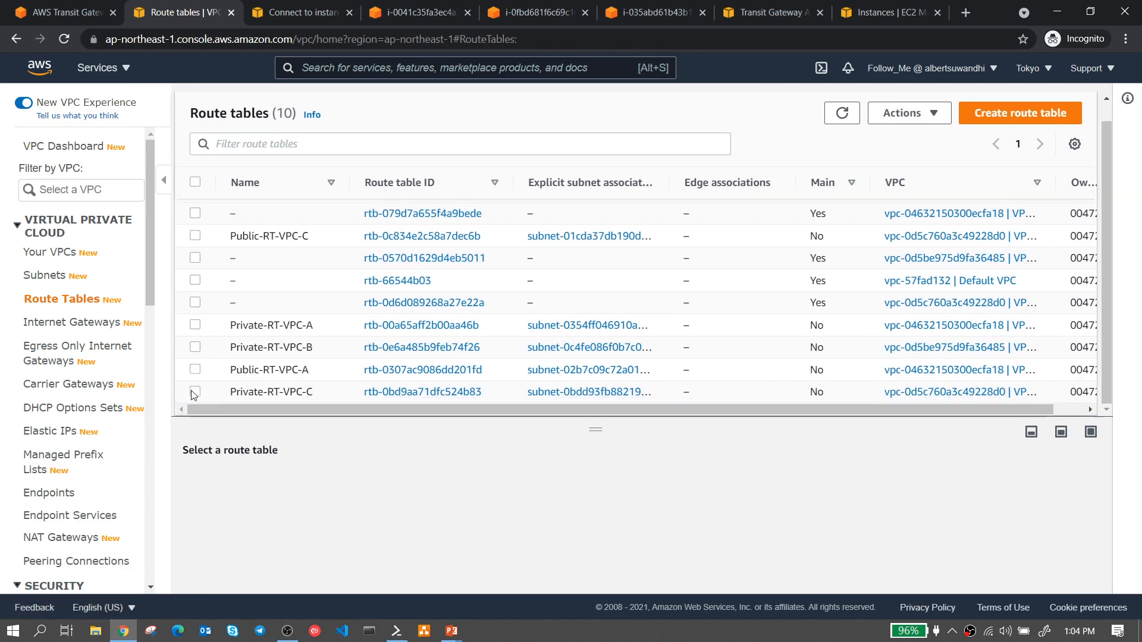
scroll(244, 250, "up", 1)
left_click(259, 183)
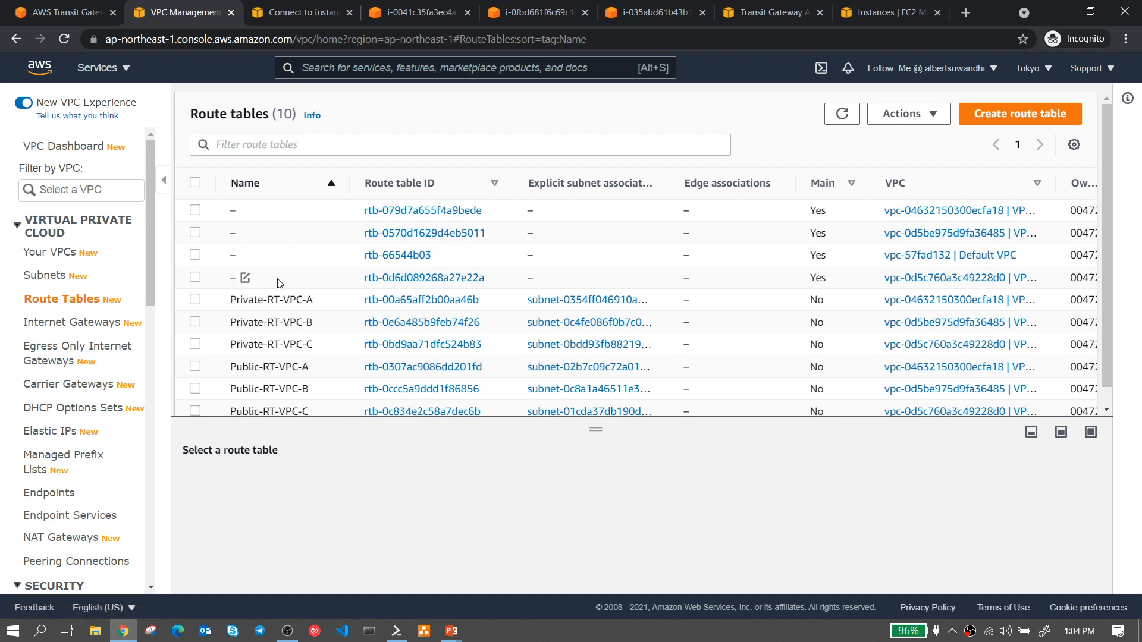
scroll(238, 333, "down", 1)
left_click(195, 370)
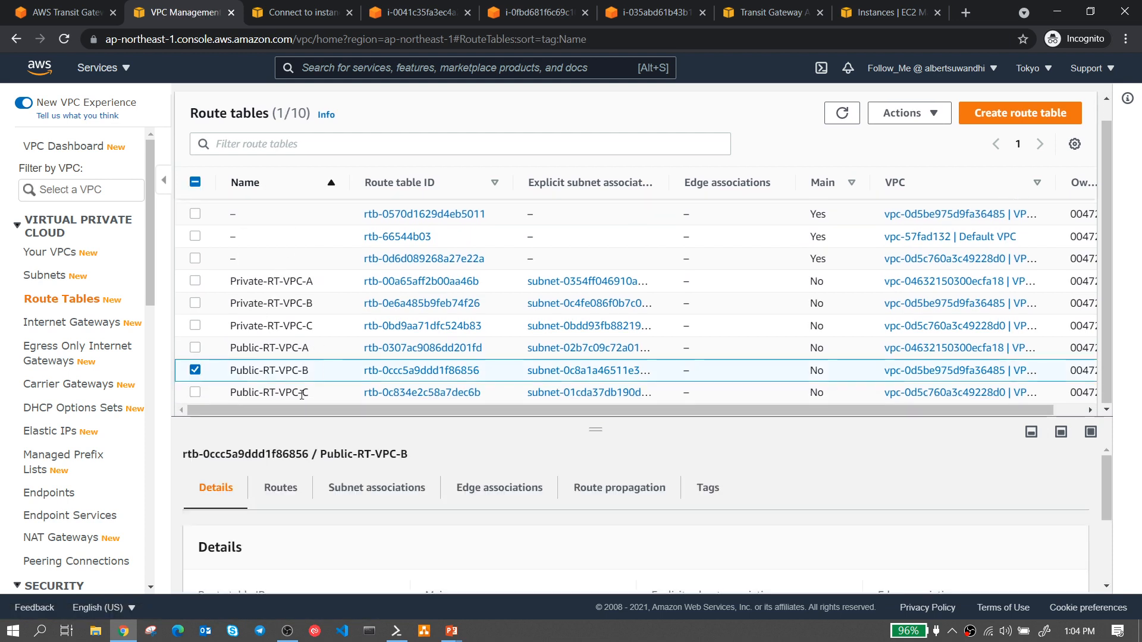
left_click(280, 487)
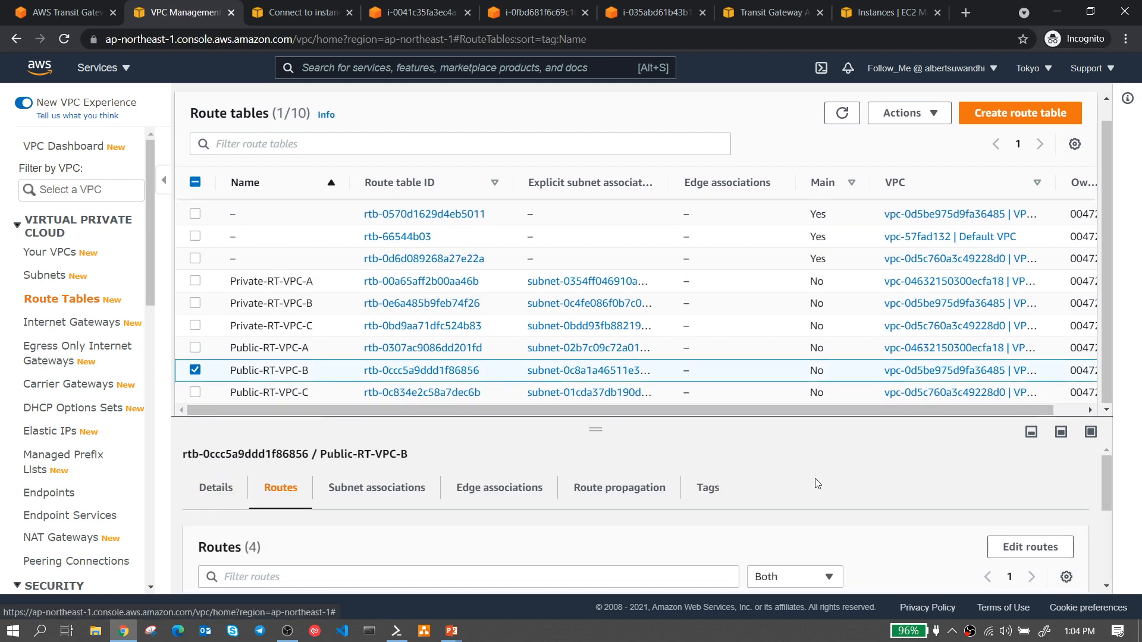
scroll(818, 484, "down", 1)
left_click(1018, 470)
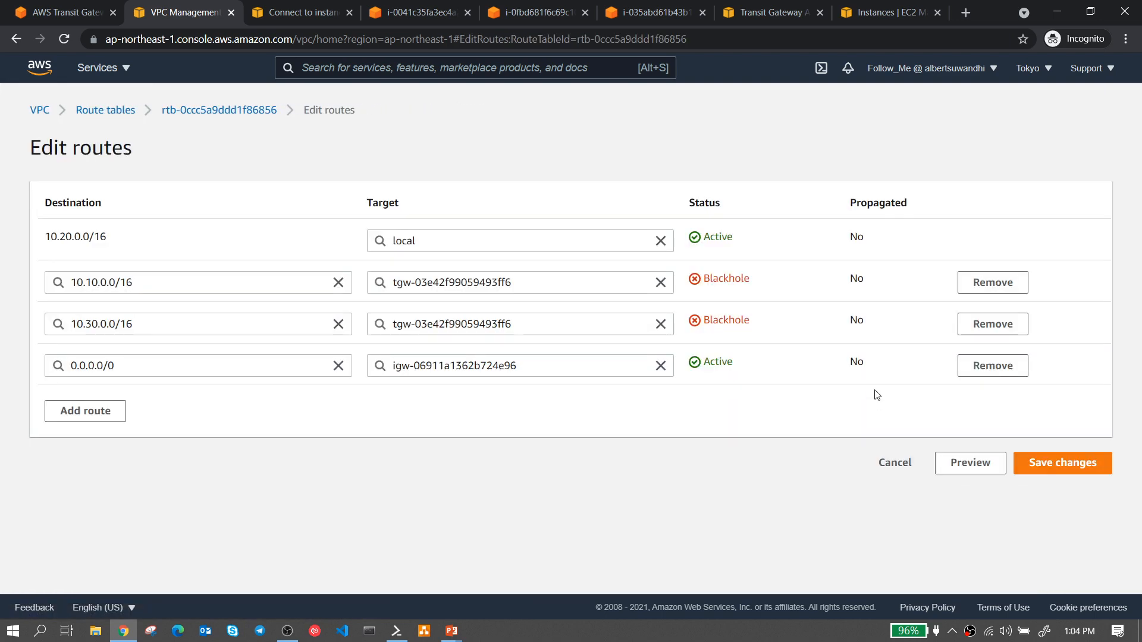
- Clear the targets of the 10.10.0.0/16 and 10.30.0.0/16 routes in Public-RT-VPC-B
left_click(661, 281)
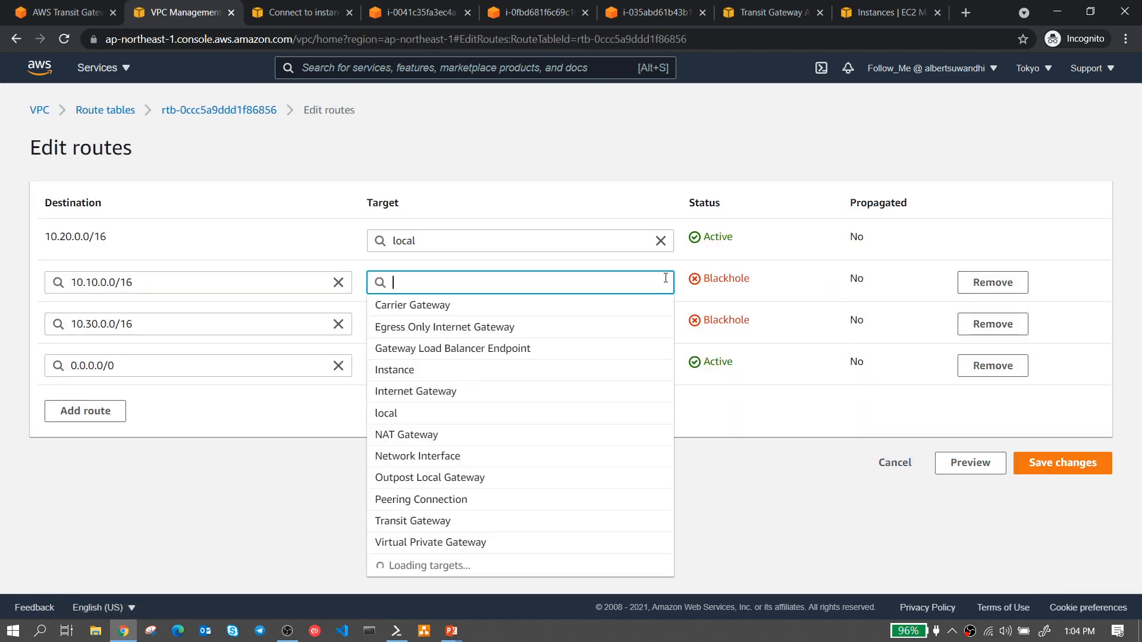
left_click(764, 486)
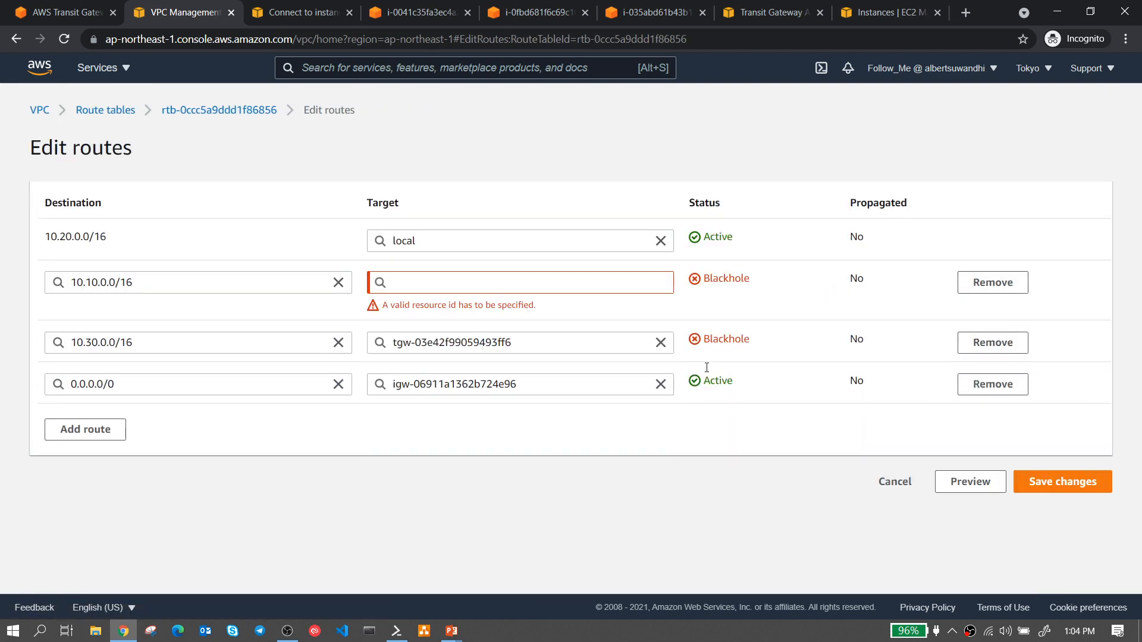
left_click(660, 342)
left_click(603, 458)
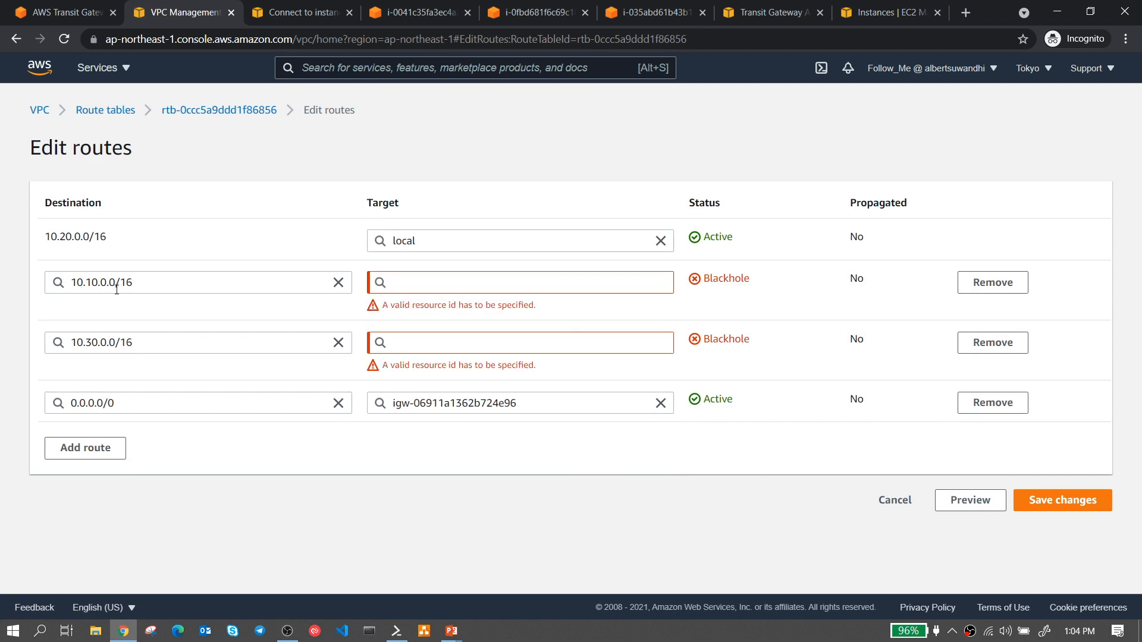
left_click_drag(136, 283, 65, 277)
left_click_drag(139, 340, 74, 342)
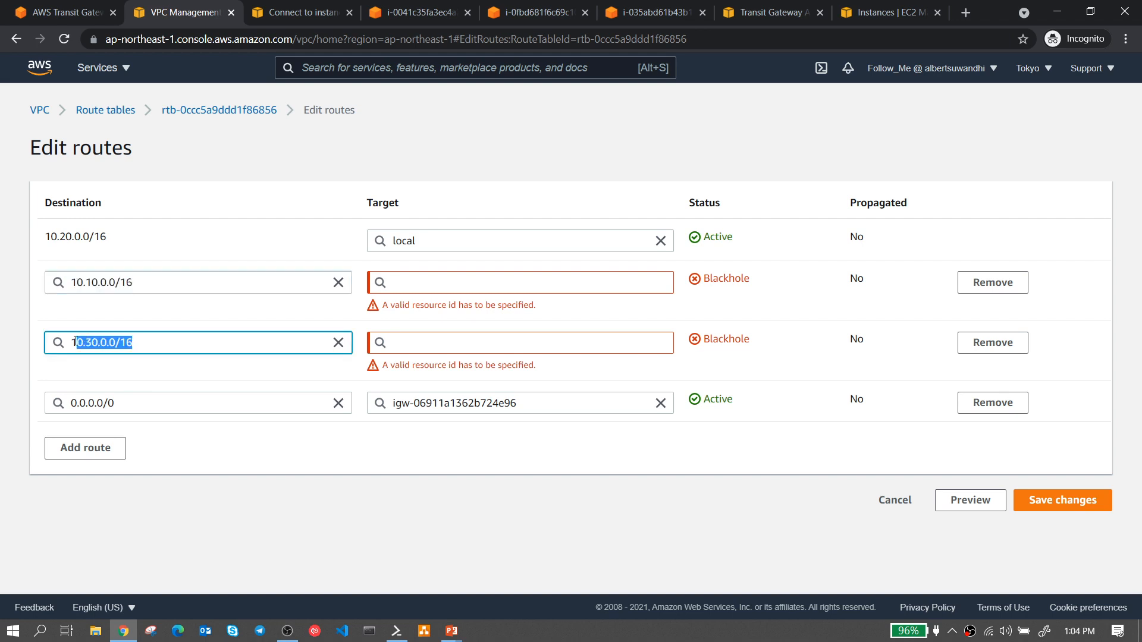
left_click_drag(166, 284, 75, 281)
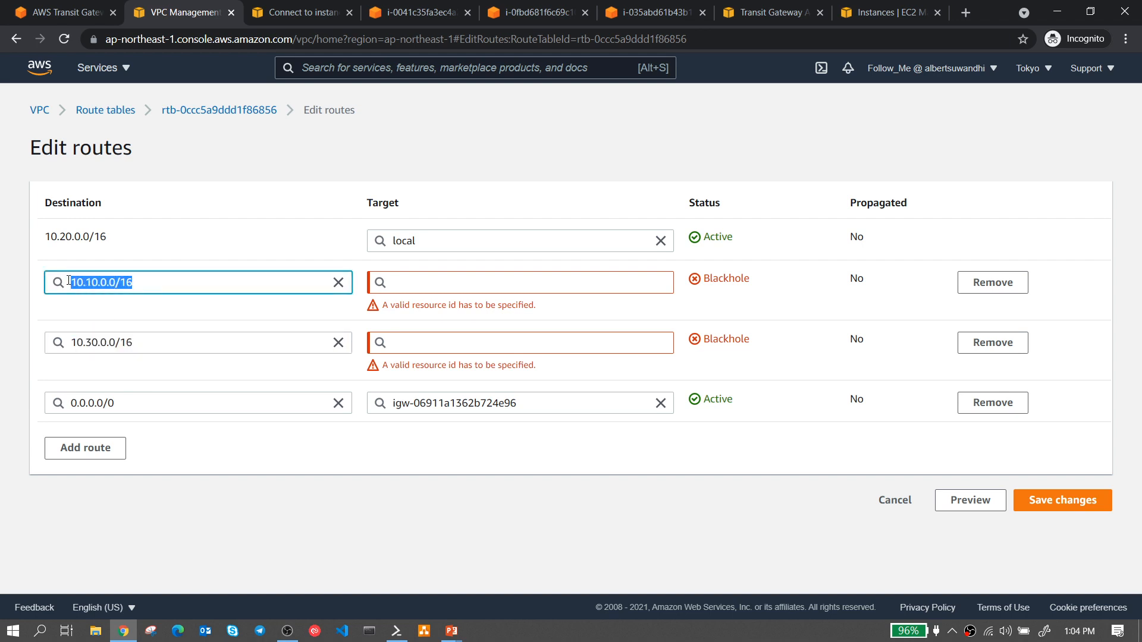
left_click_drag(142, 341, 70, 342)
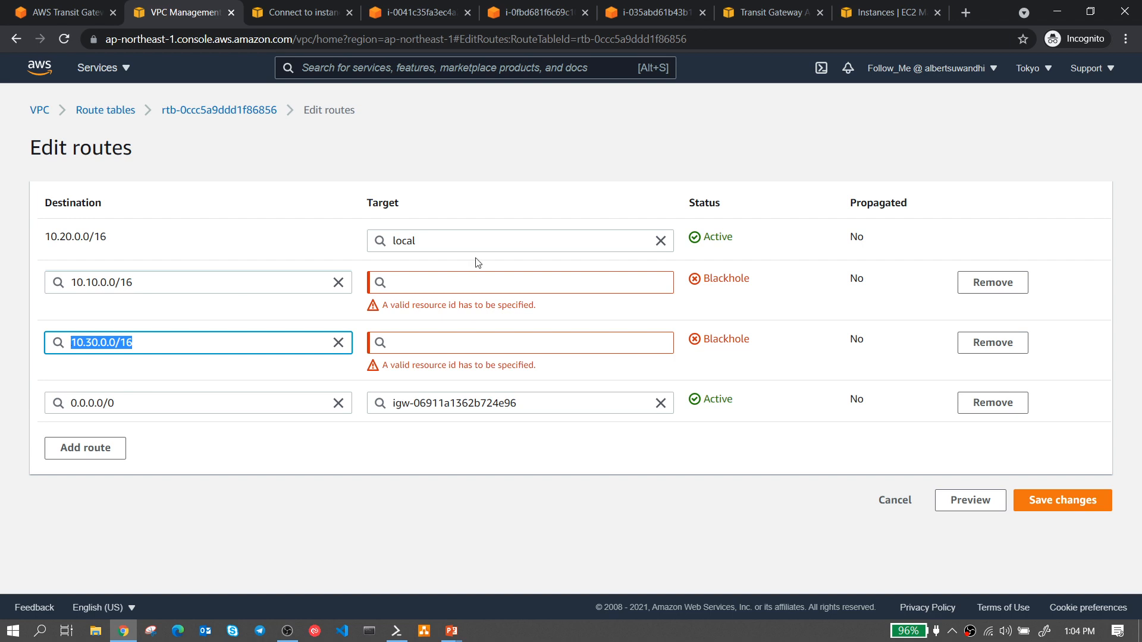
- Set the target of the 10.10.0.0/16 route to the transit gateway tgw-0c38f8f724fcca6a7
left_click(434, 283)
left_click(437, 521)
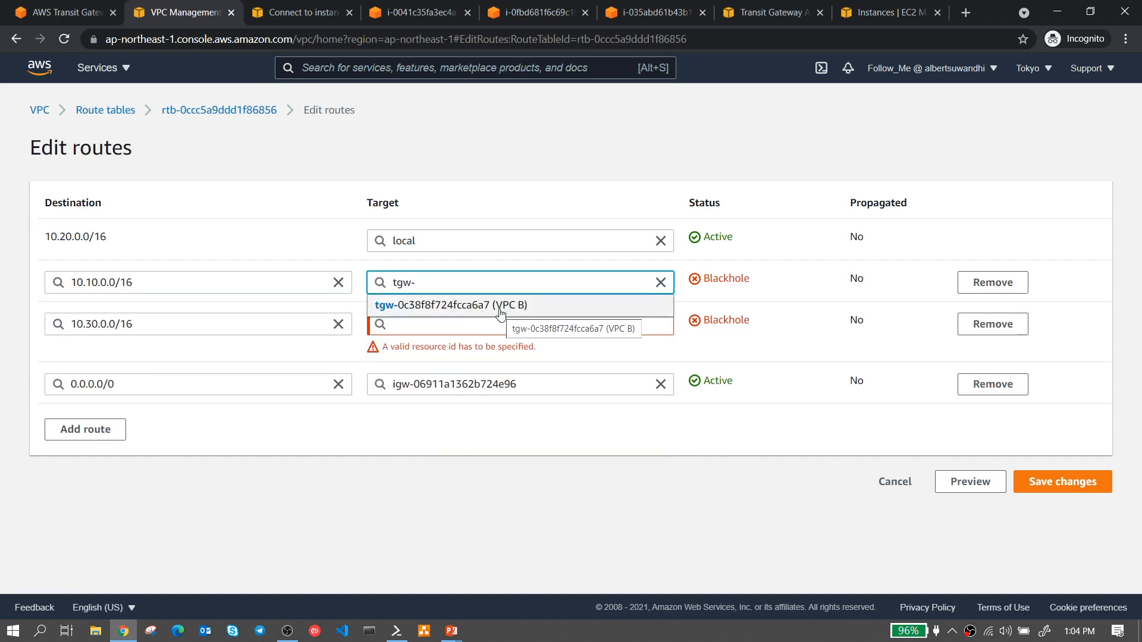
left_click(501, 306)
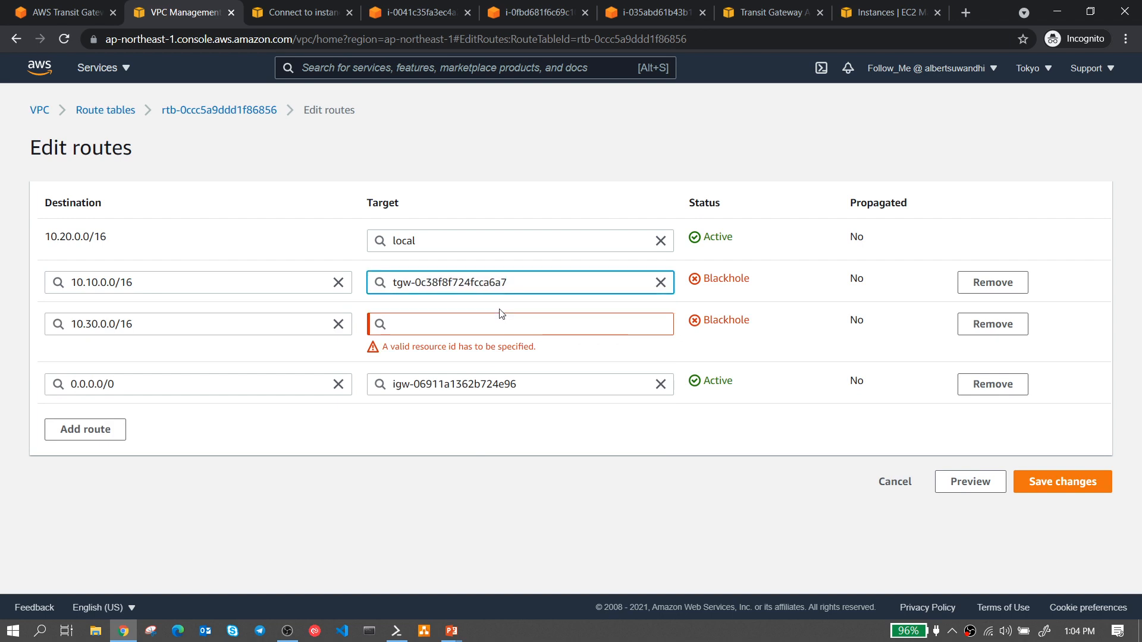
- Set the target of the 10.30.0.0/16 route in Public-RT-VPC-B to transit gateway tgw-0c38f8f724fcca6a7 and save the changes
left_click(488, 328)
scroll(471, 527, "down", 3)
left_click(447, 522)
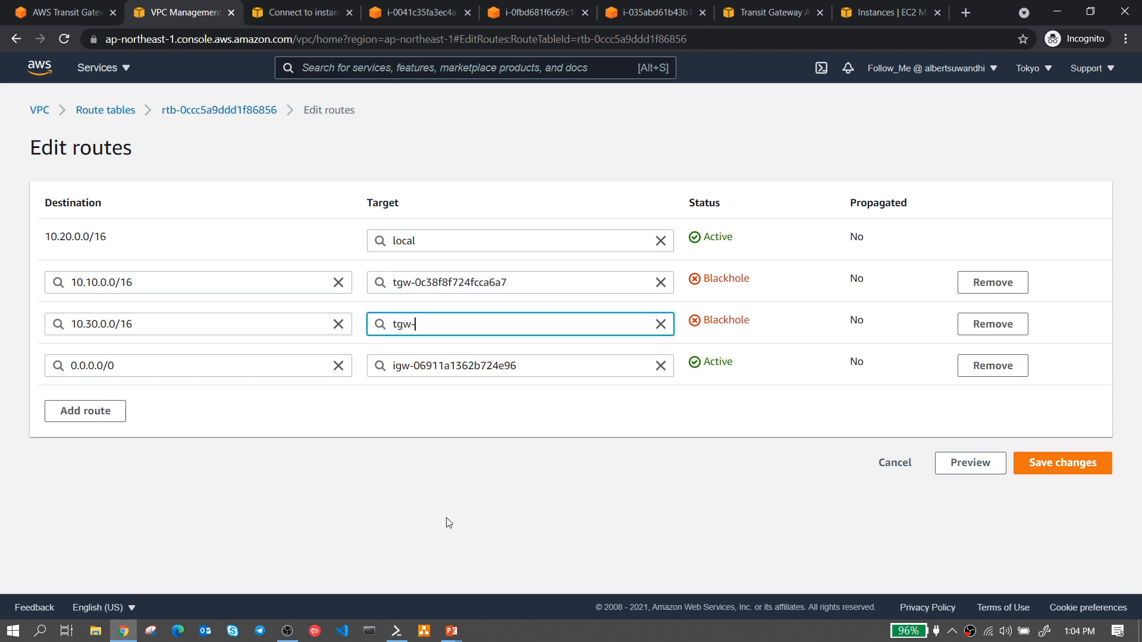
left_click(467, 346)
left_click(1078, 471)
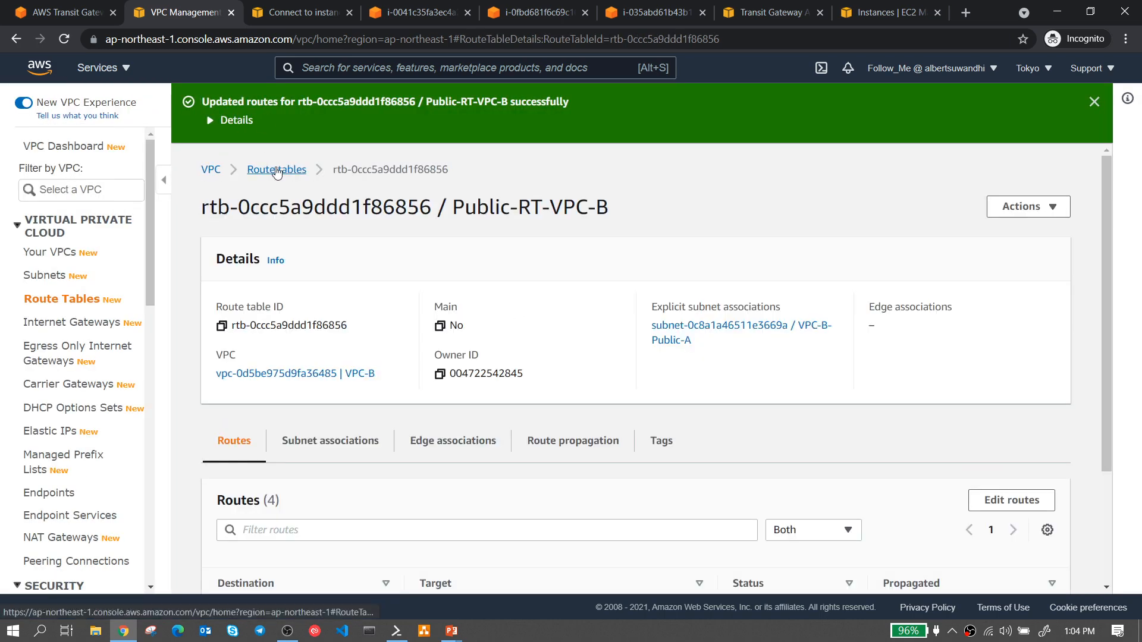
- Open the routes of Public-RT-VPC-C for editing and remove the 10.10.0.0/16 and 10.20.0.0/16 blackhole routes
left_click(276, 171)
scroll(337, 252, "down", 2)
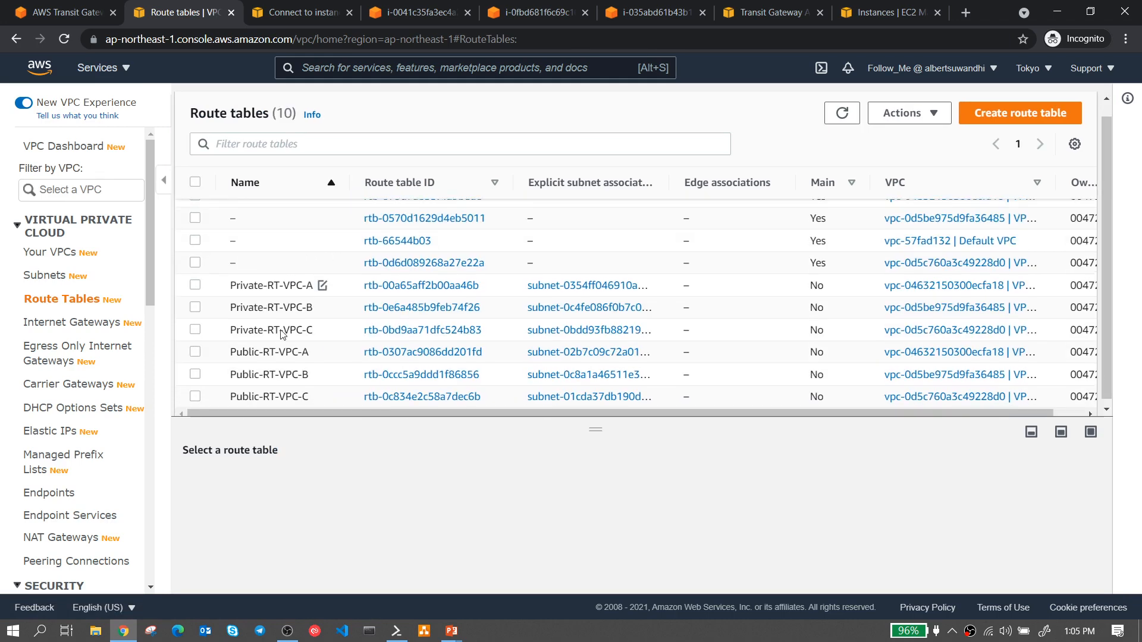
left_click(195, 393)
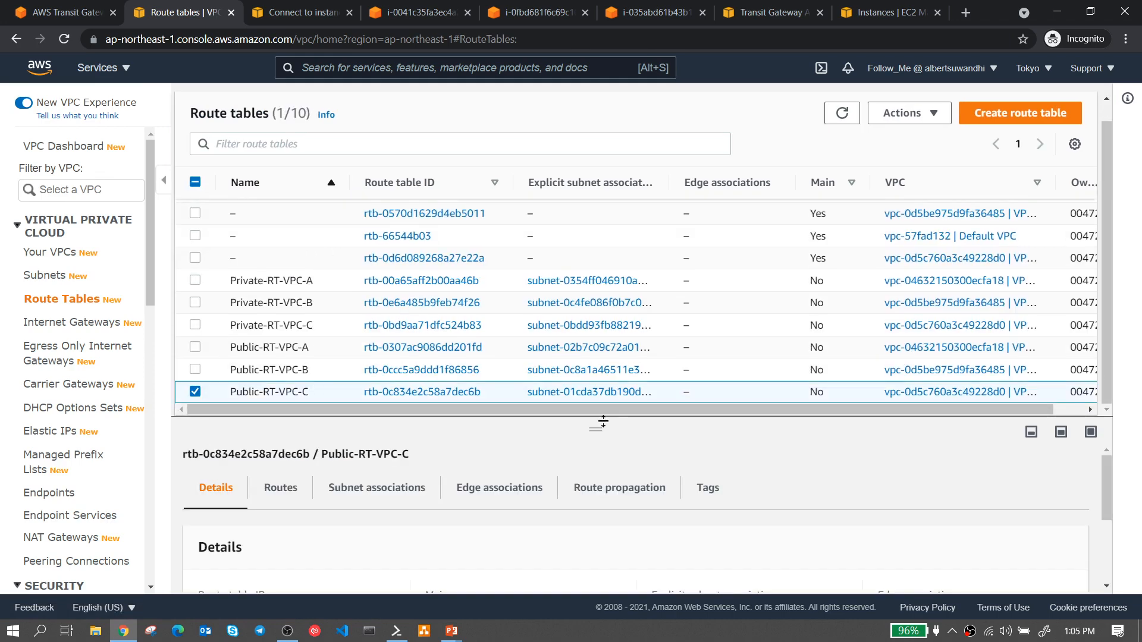
left_click_drag(603, 421, 600, 327)
left_click(285, 394)
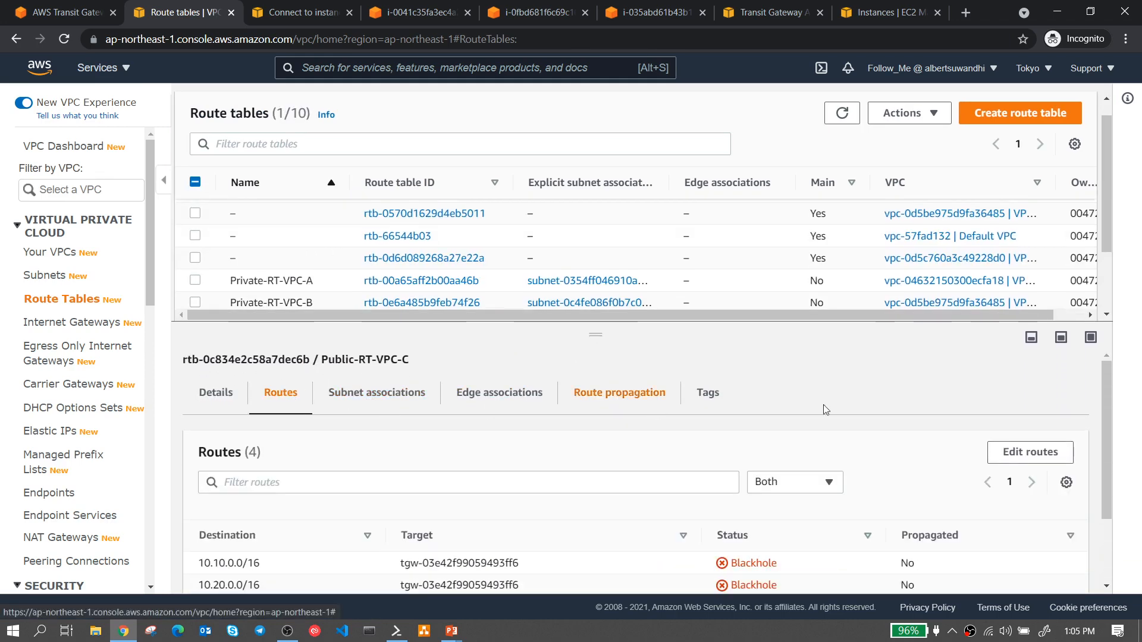
left_click(1037, 452)
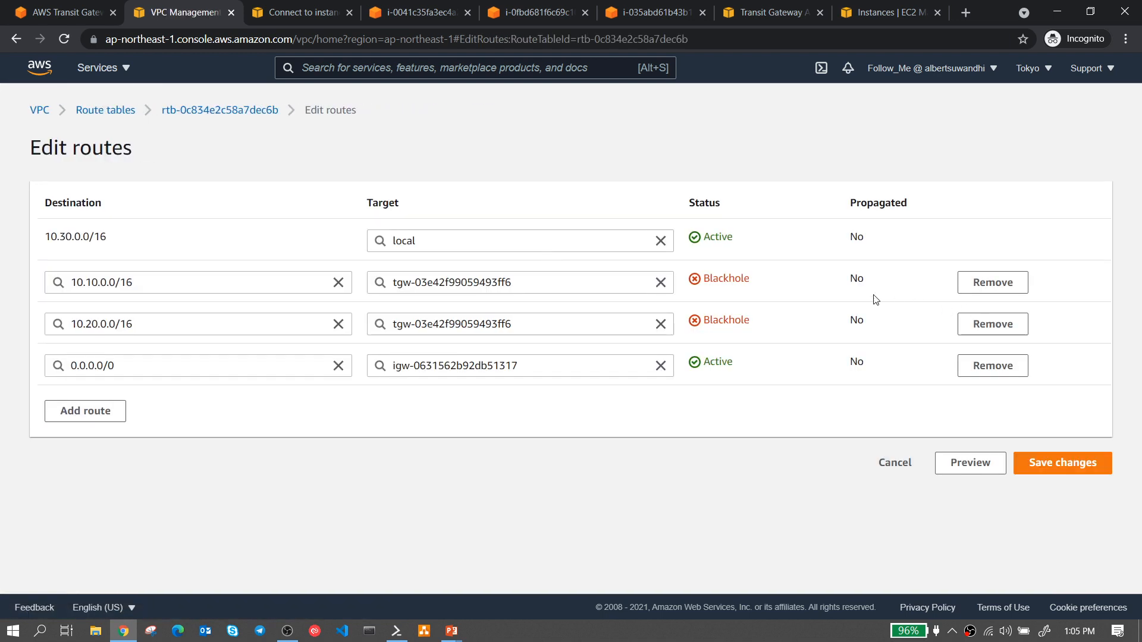
left_click(992, 290)
left_click(992, 291)
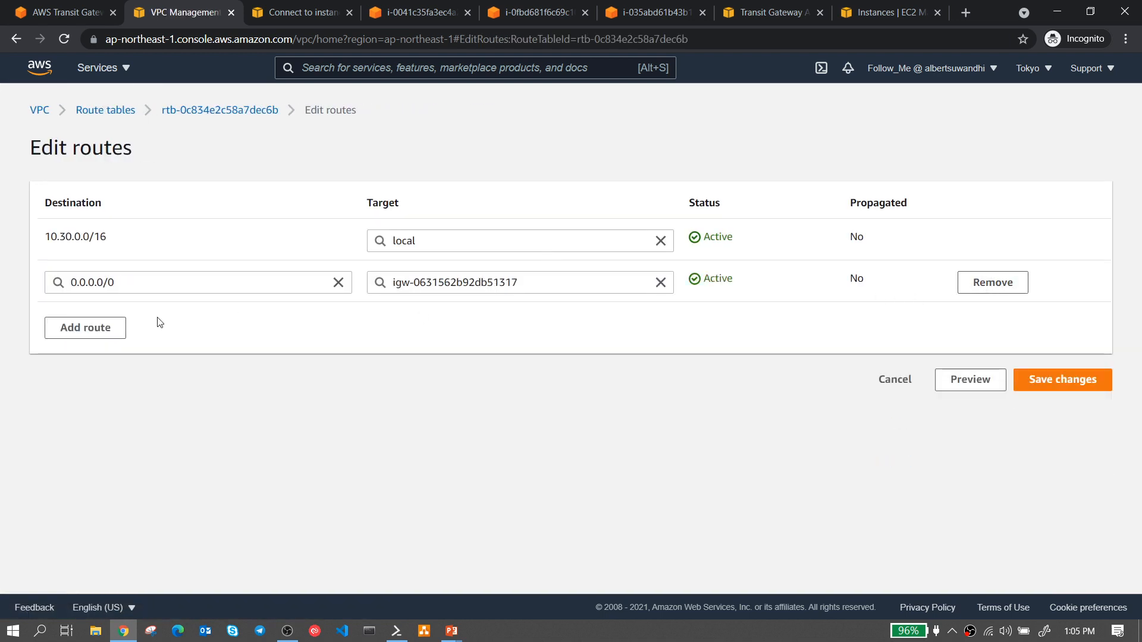
- Add a 10.20.0.0/16 route targeting transit gateway tgw-0c38f8f724fcca6a7 to Public-RT-VPC-C and save the changes
left_click(85, 327)
left_click(192, 325)
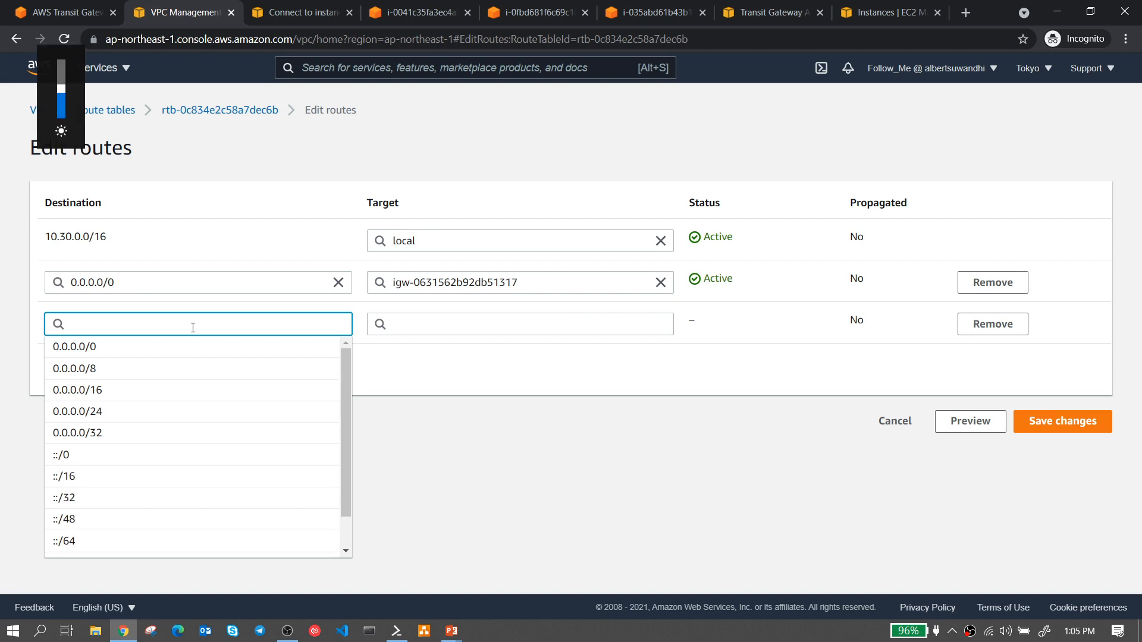
type("10.20")
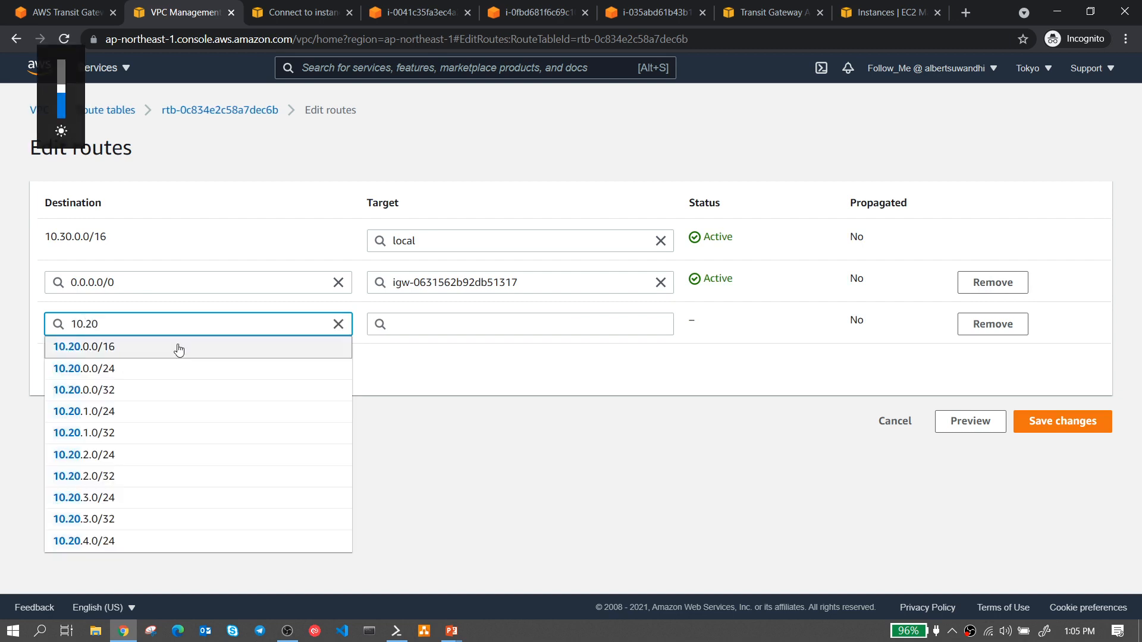
left_click(179, 348)
left_click(443, 326)
scroll(436, 525, "down", 2)
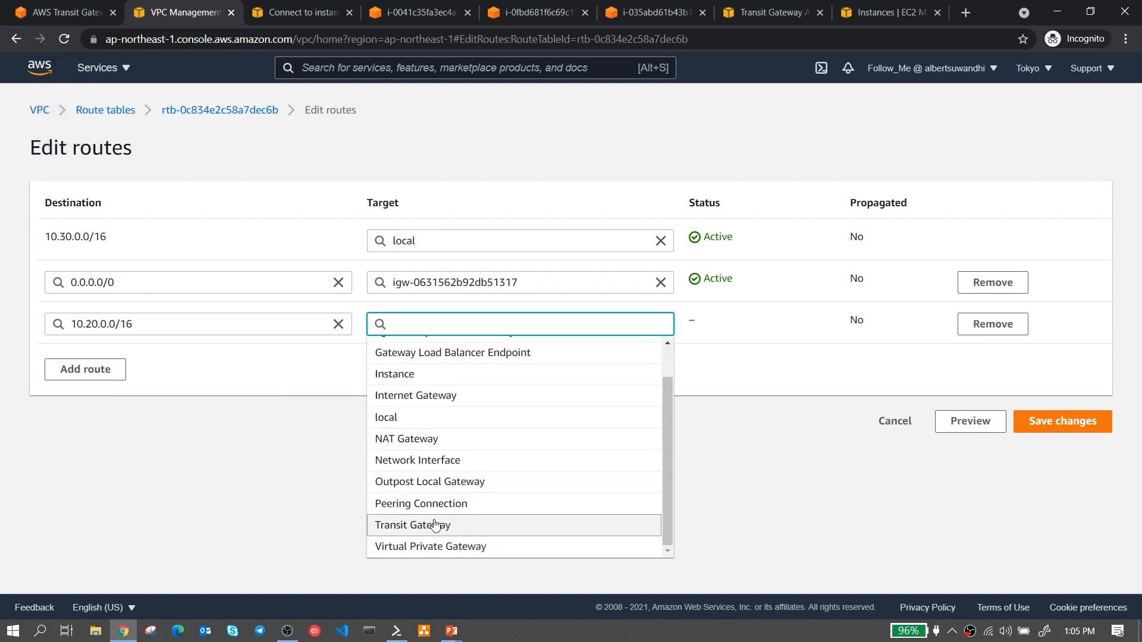
left_click(435, 524)
left_click(508, 358)
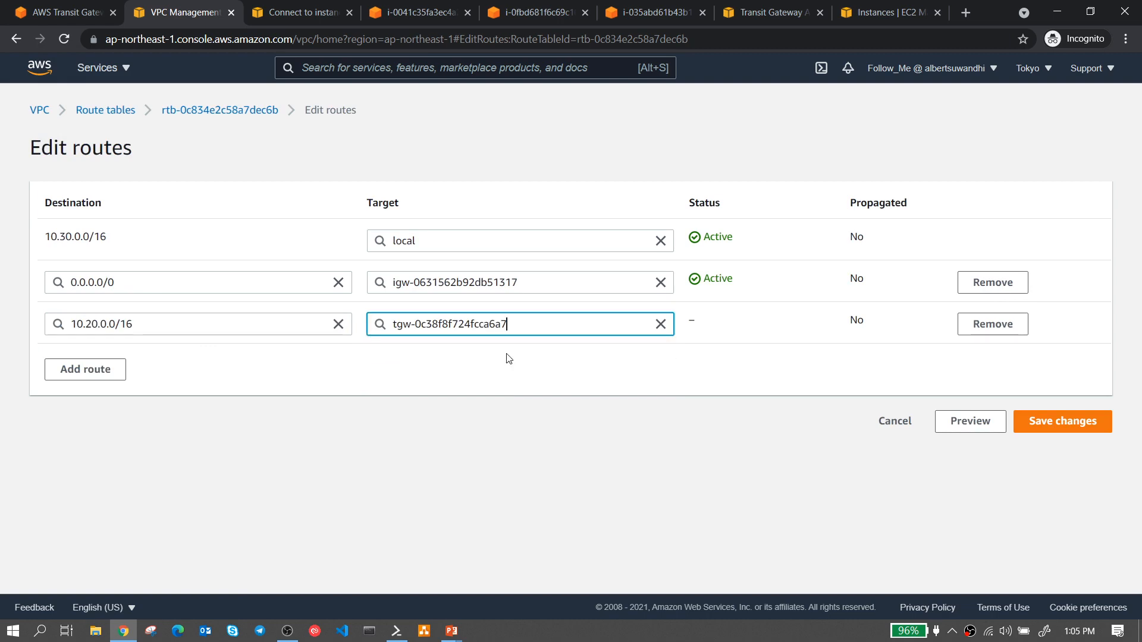
left_click(1064, 421)
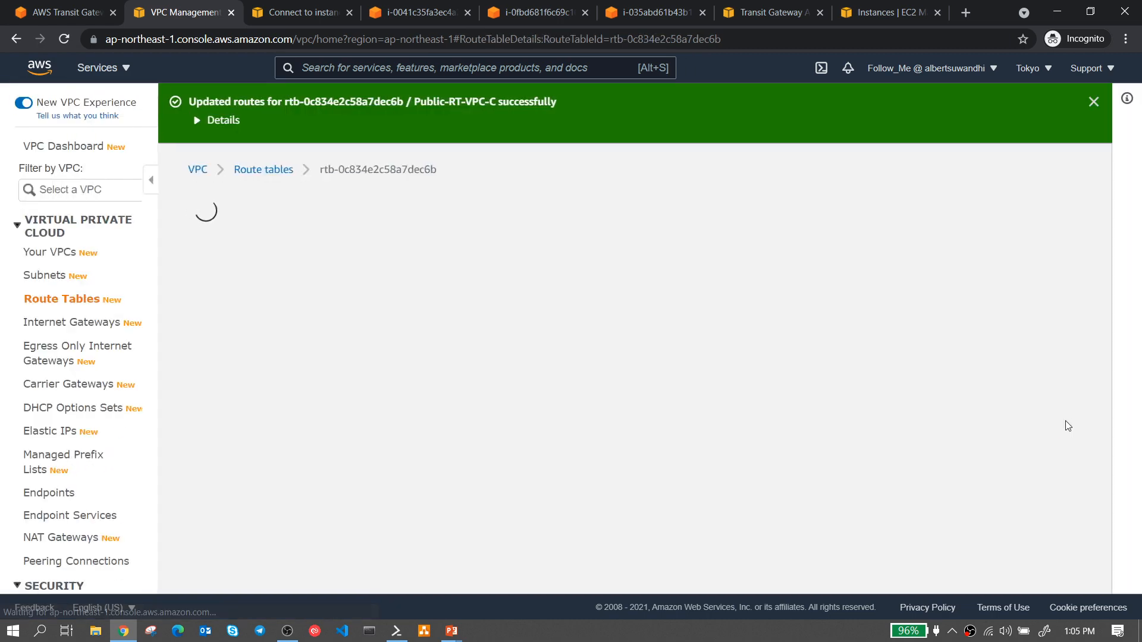
- Switch to PowerPoint to view the diagram of the peered Tokyo and Singapore transit gateways
mouse_move(452, 631)
left_click(536, 571)
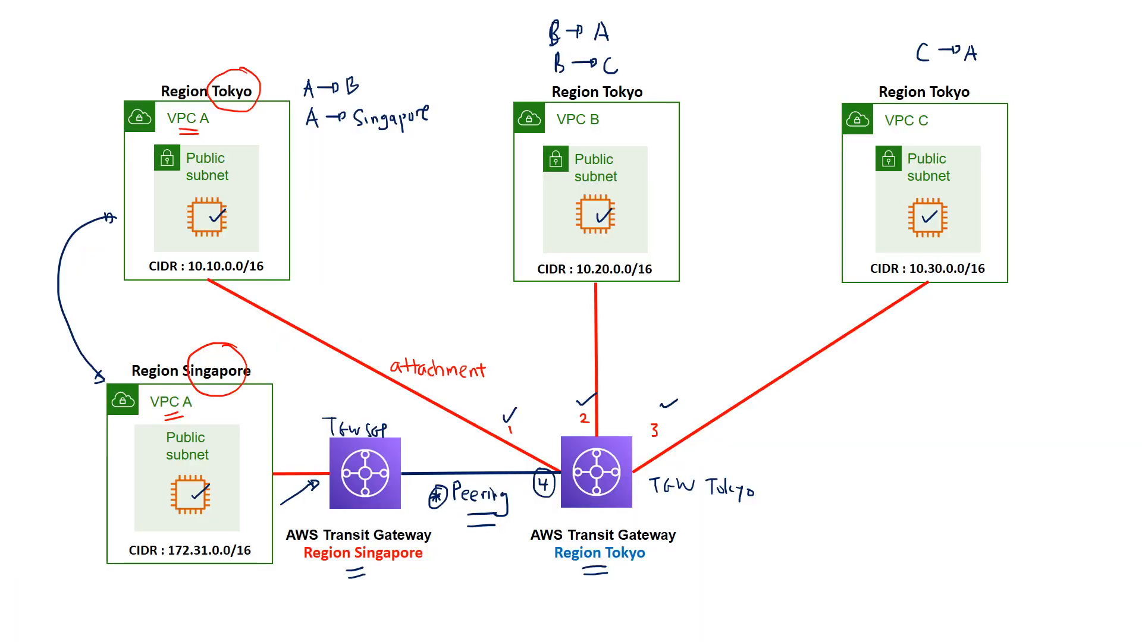
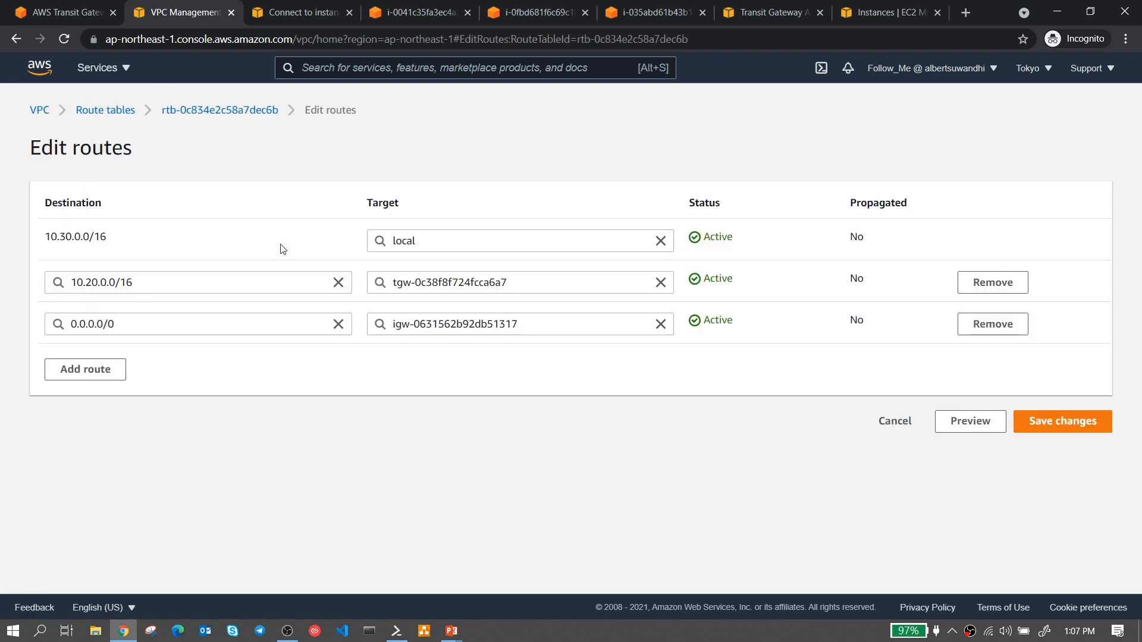
- Add a 10.10.0.0/16 route targeting transit gateway tgw-0c38f8f724fcca6a7 to Public-RT-VPC-C and save the changes
left_click(74, 369)
left_click(104, 366)
type("10")
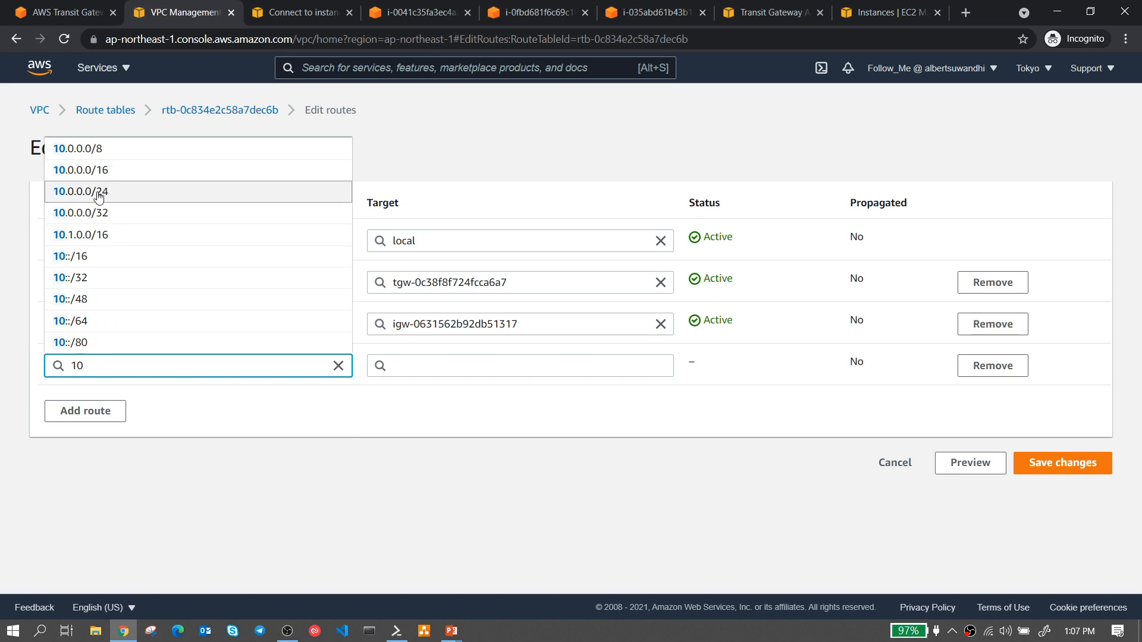
type(".10")
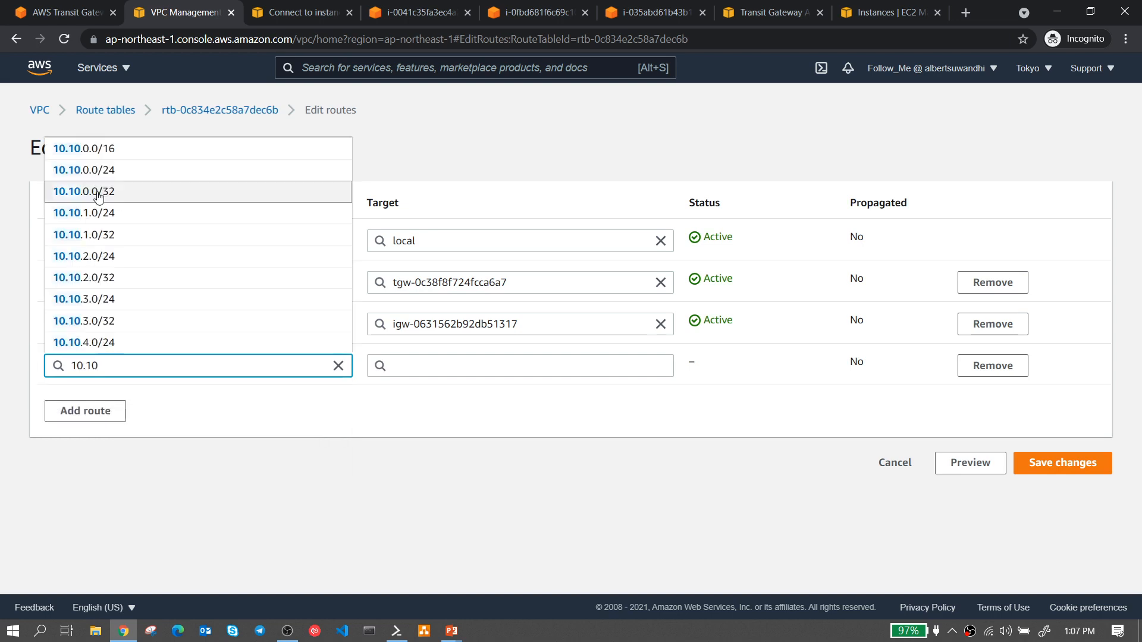
left_click(103, 153)
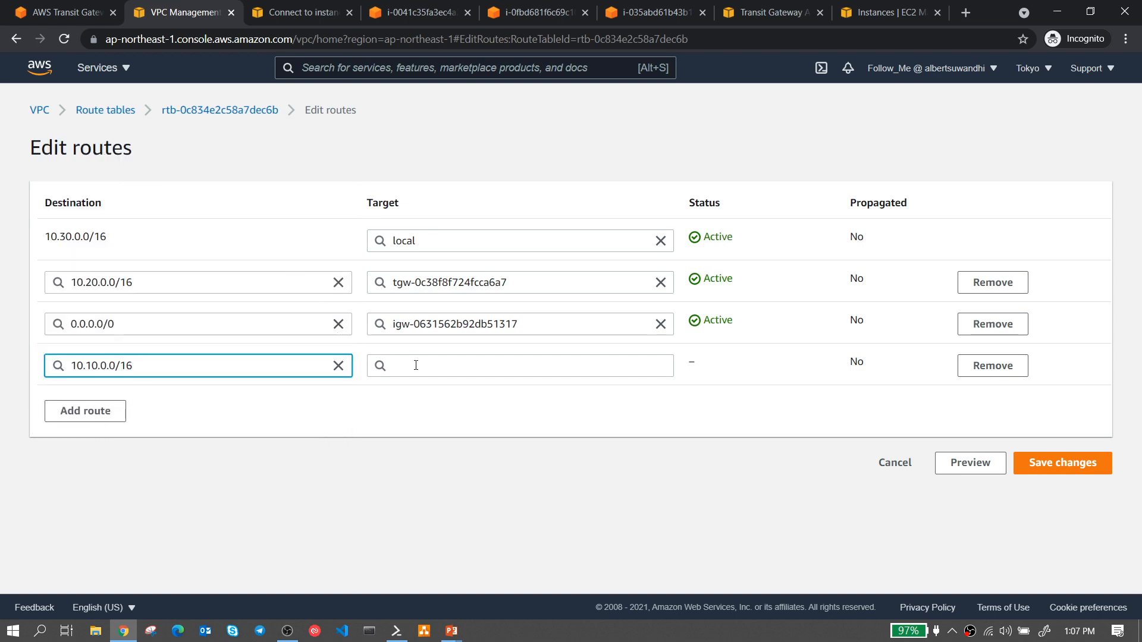
left_click(461, 365)
scroll(461, 348, "down", 1)
left_click(446, 321)
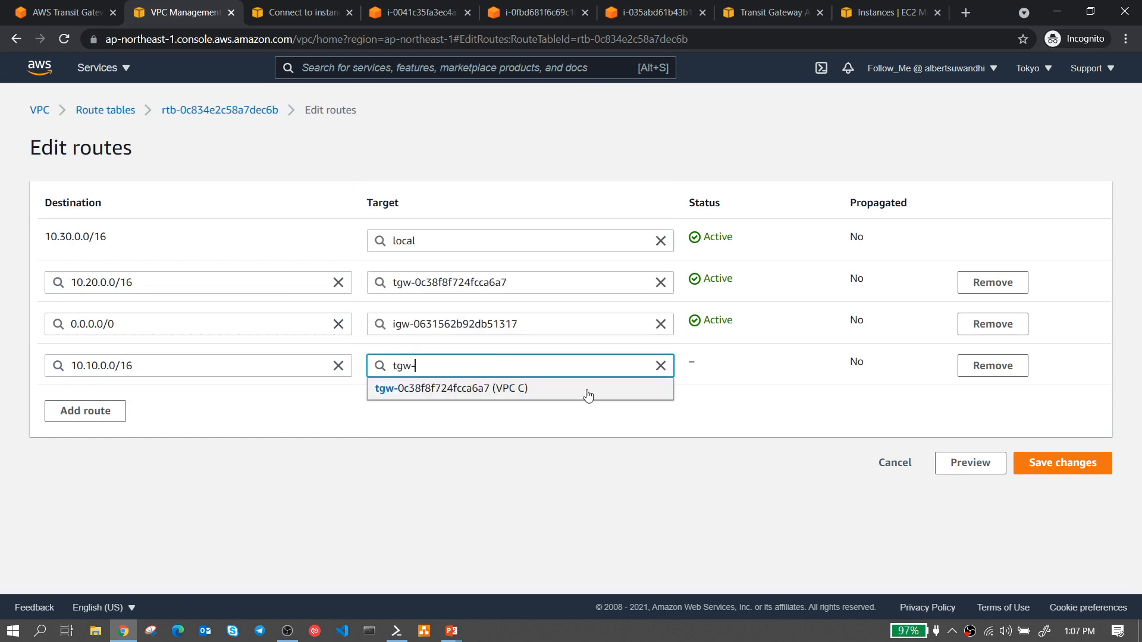
left_click(586, 395)
left_click(1062, 463)
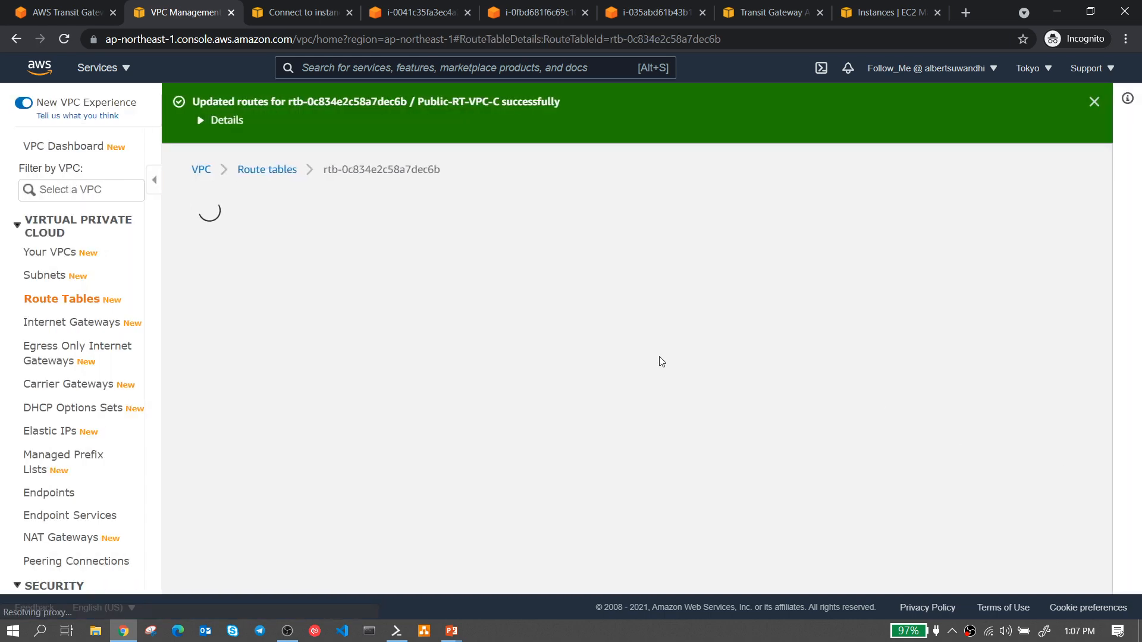
- Return to the route tables list and open the routes of Public-RT-VPC-A for editing
left_click(286, 171)
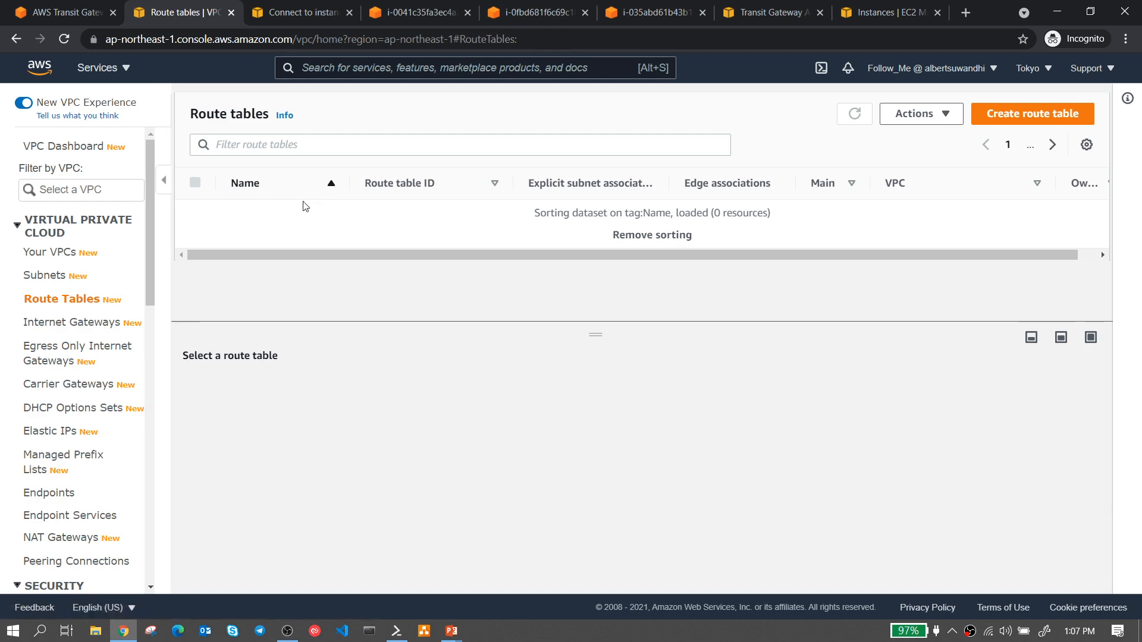
scroll(250, 253, "down", 2)
scroll(248, 250, "up", 1)
scroll(244, 253, "down", 1)
left_click(196, 254)
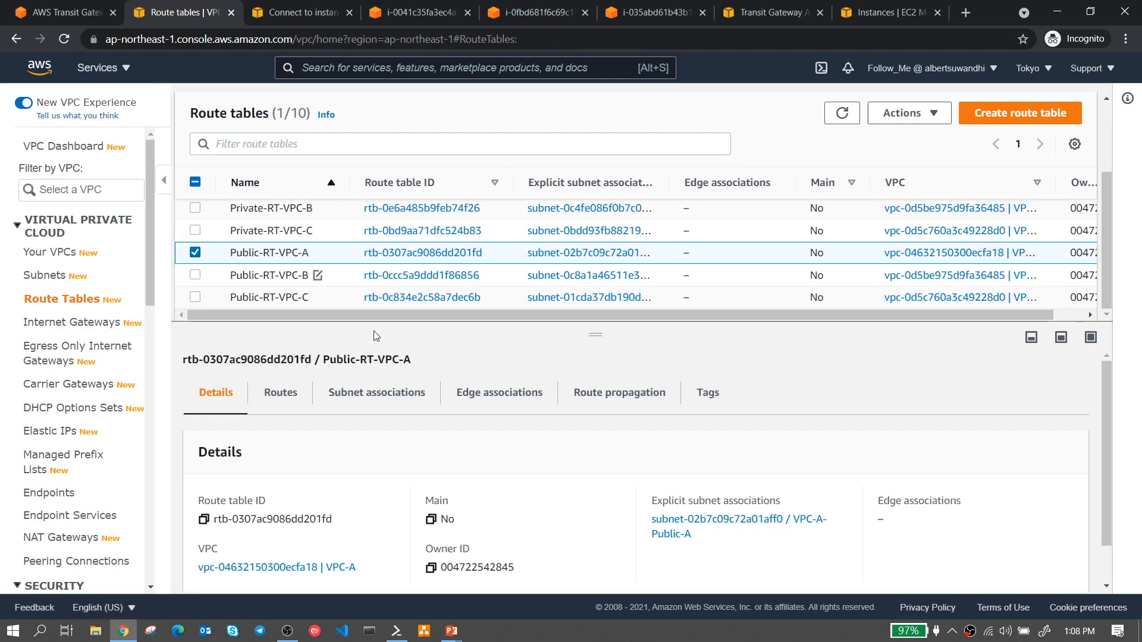
left_click(298, 402)
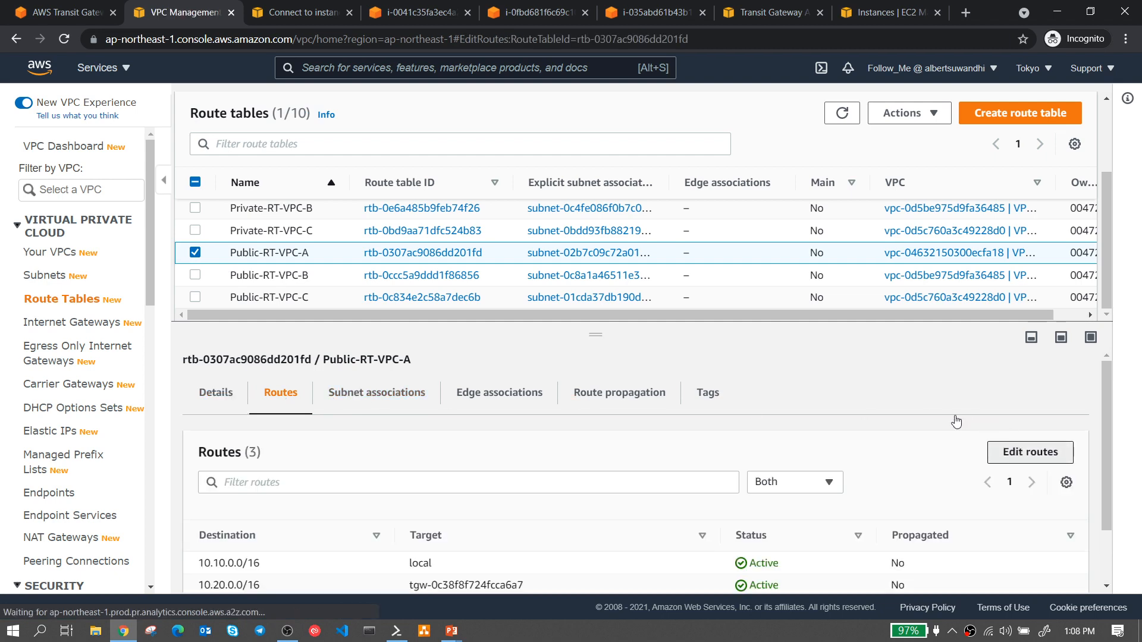
left_click(1011, 452)
- Add a 10.30.0.0/16 route targeting transit gateway tgw-0c38f8f724fcca6a7 to Public-RT-VPC-A and save the changes
left_click(99, 368)
left_click(131, 375)
type("10.30")
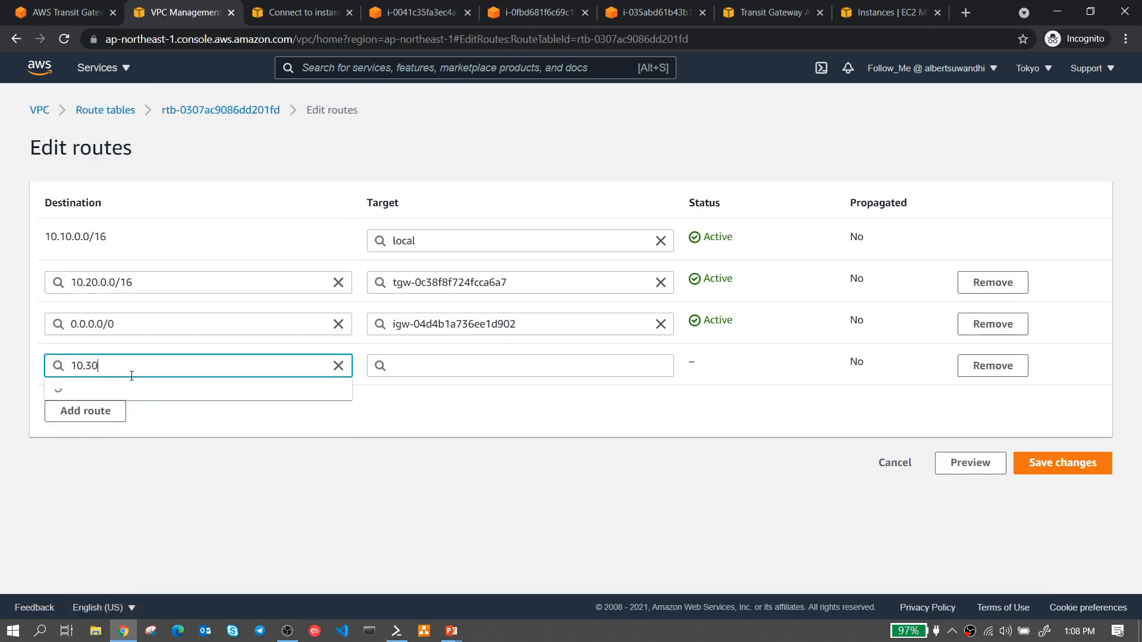
left_click(119, 150)
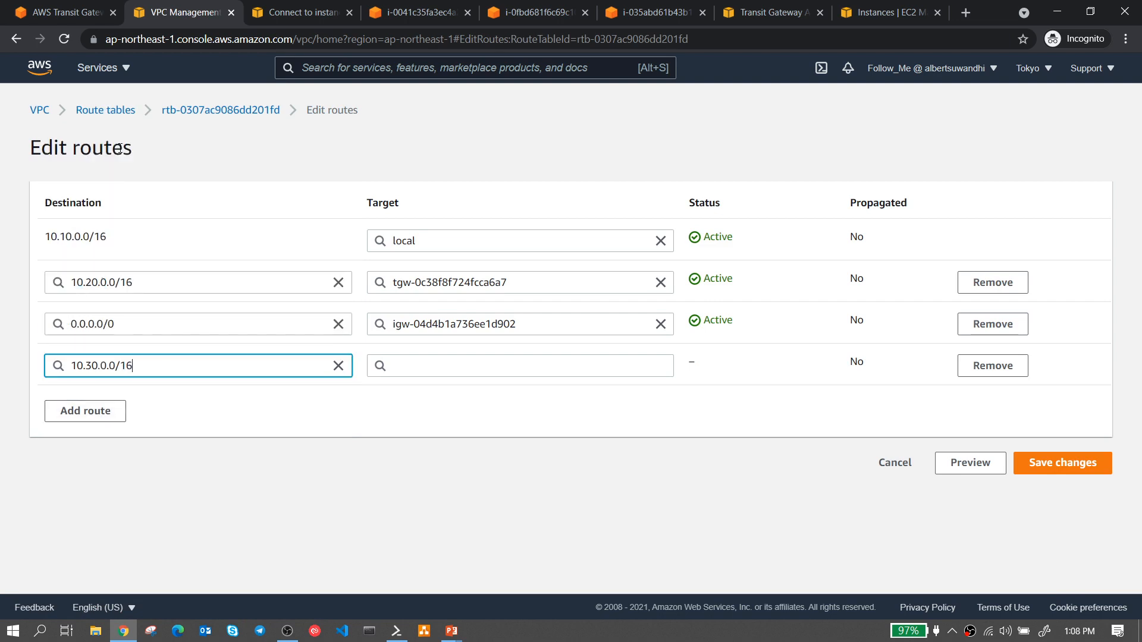
left_click(512, 372)
scroll(484, 331, "down", 1)
left_click(484, 321)
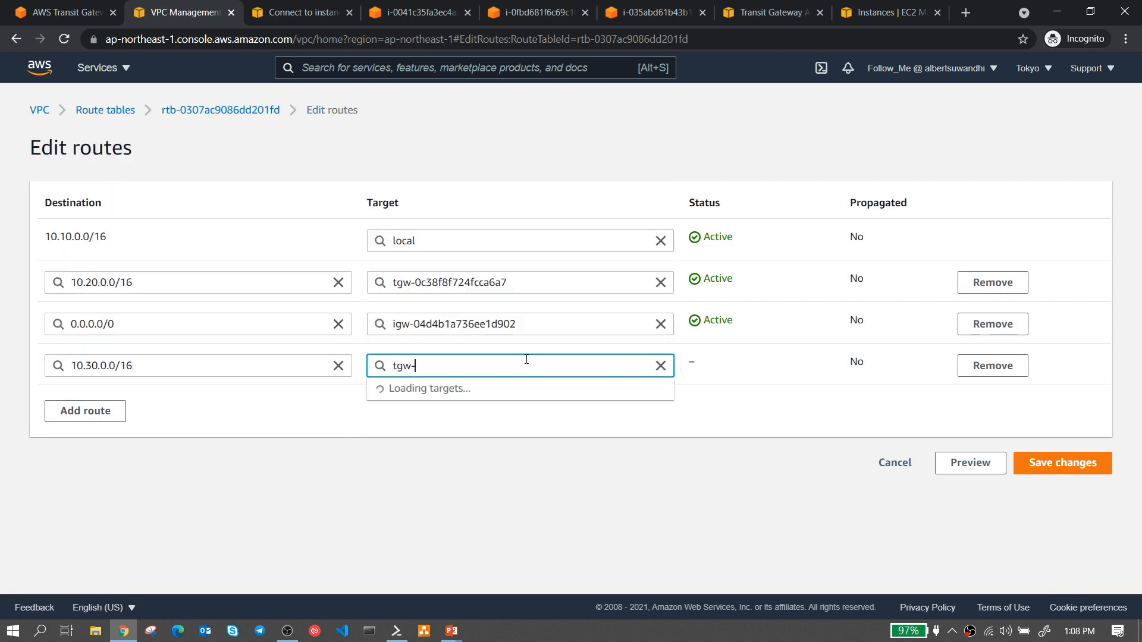
left_click(512, 390)
left_click(1049, 464)
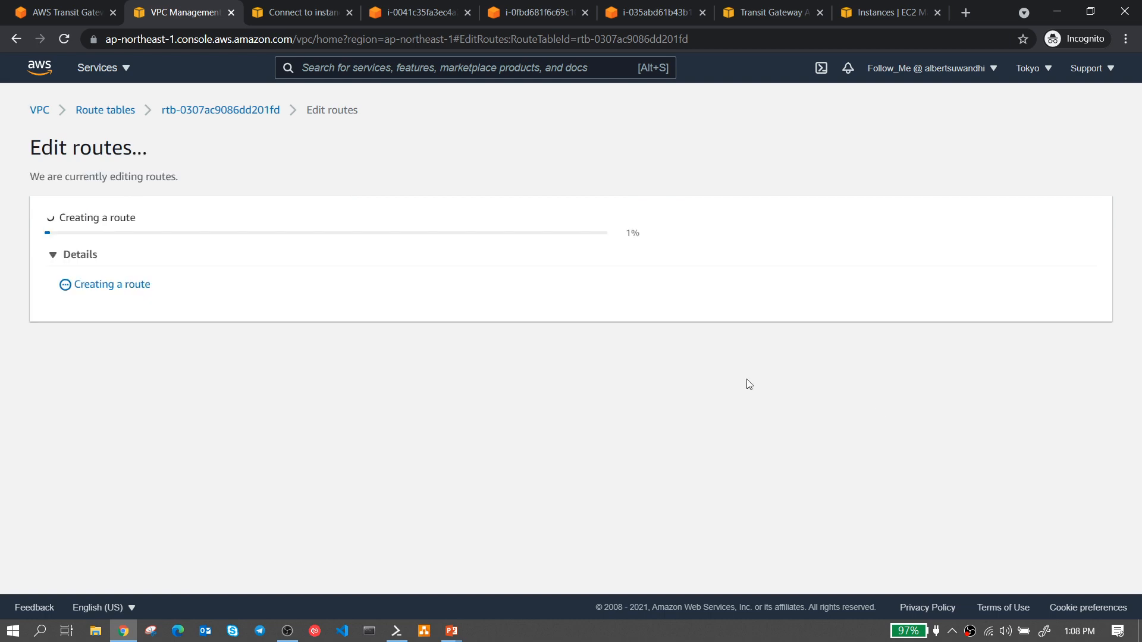
- In the VM - VPC A terminal, stop the running ping, clear the screen and ping 10.20.10.122 again
left_click(419, 13)
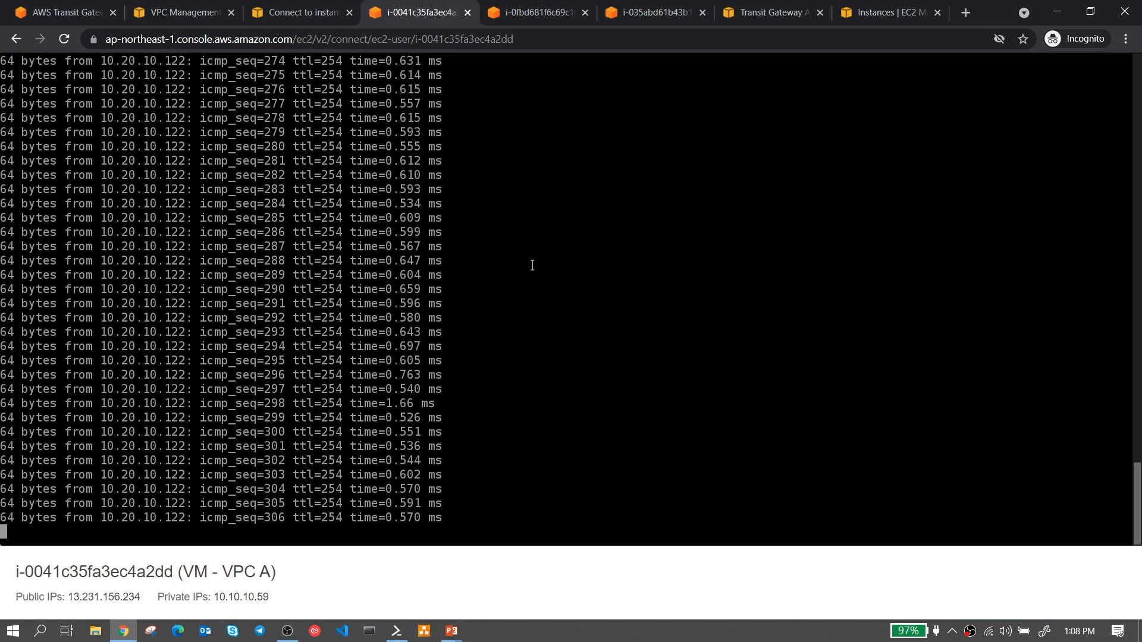
key("ctrl+c")
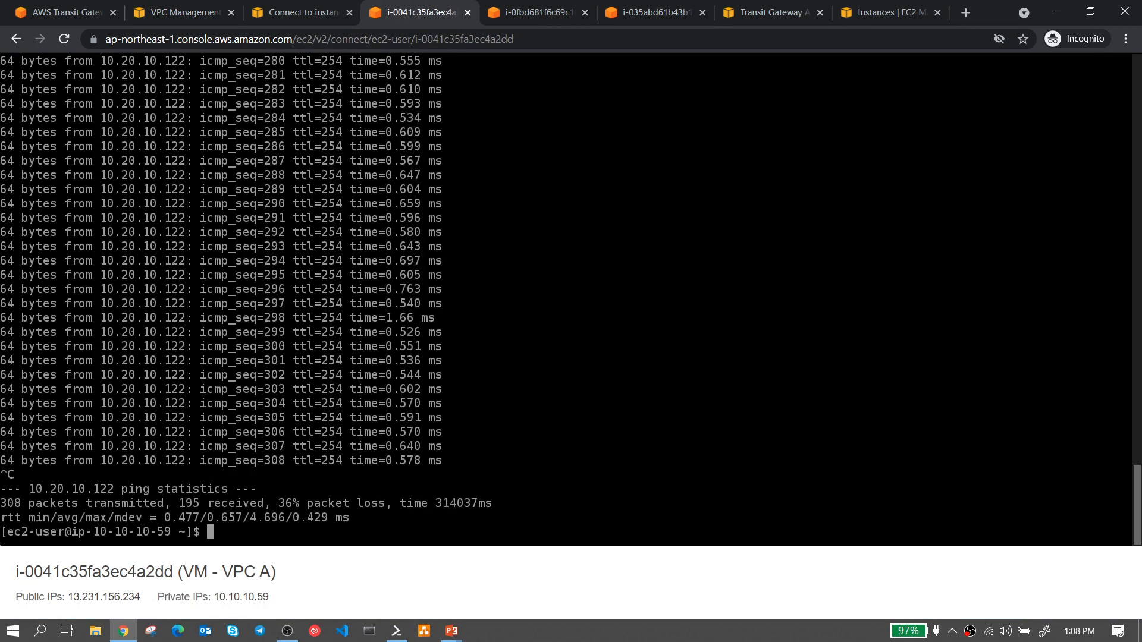
type("clear")
key("Return")
type("clear")
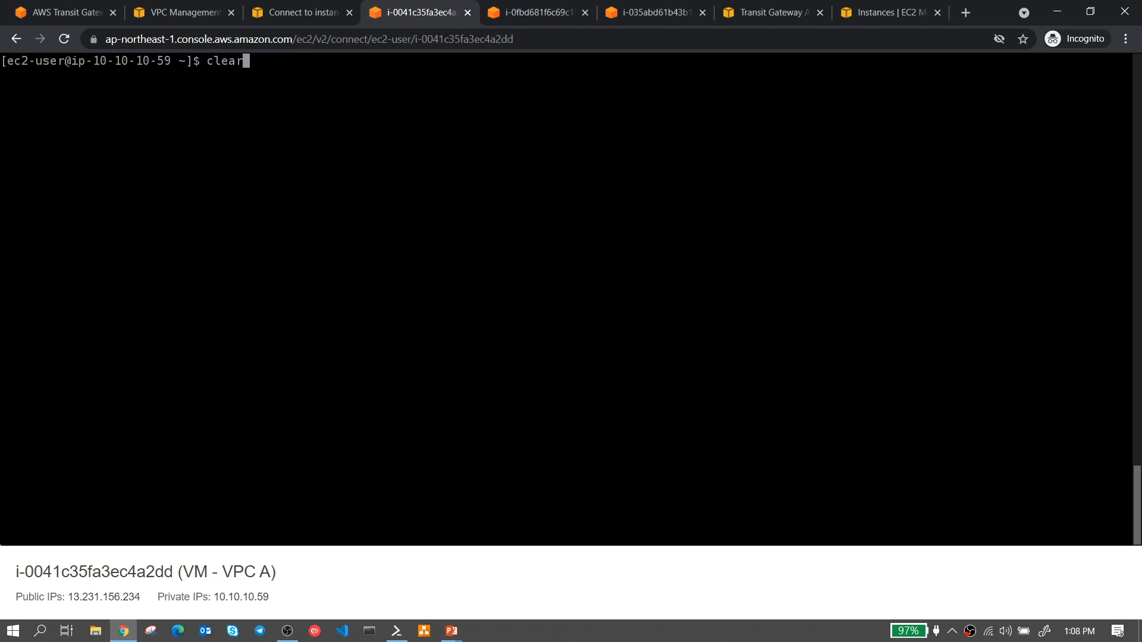
key("Up")
key("Return")
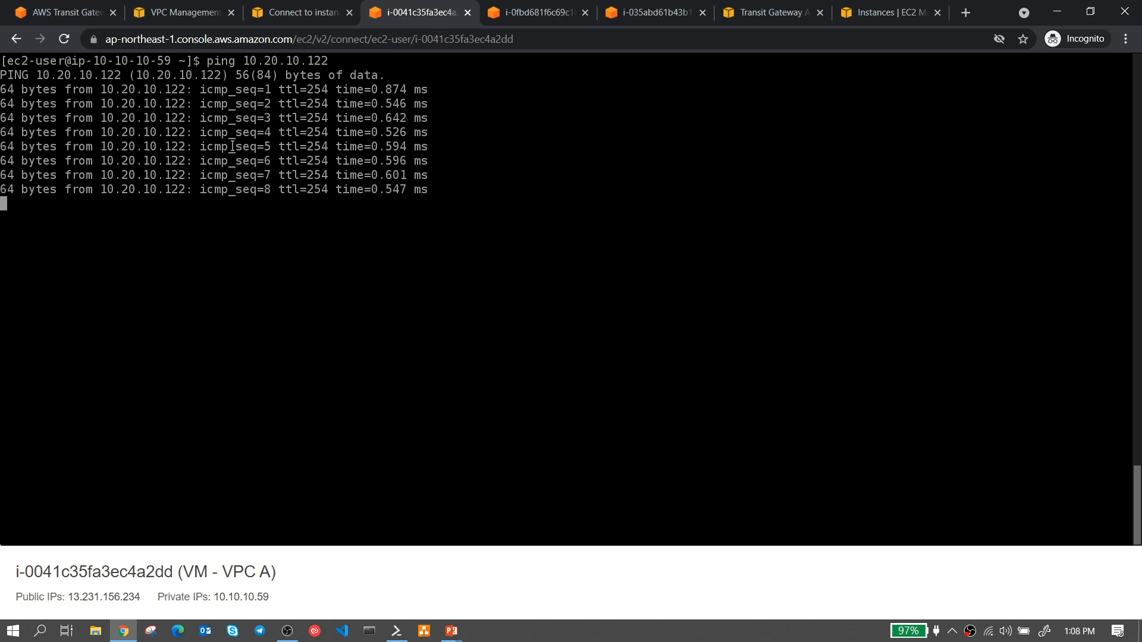
- Close the existing terminal sessions of VM - VPC B and VM - VPC C
left_click(550, 12)
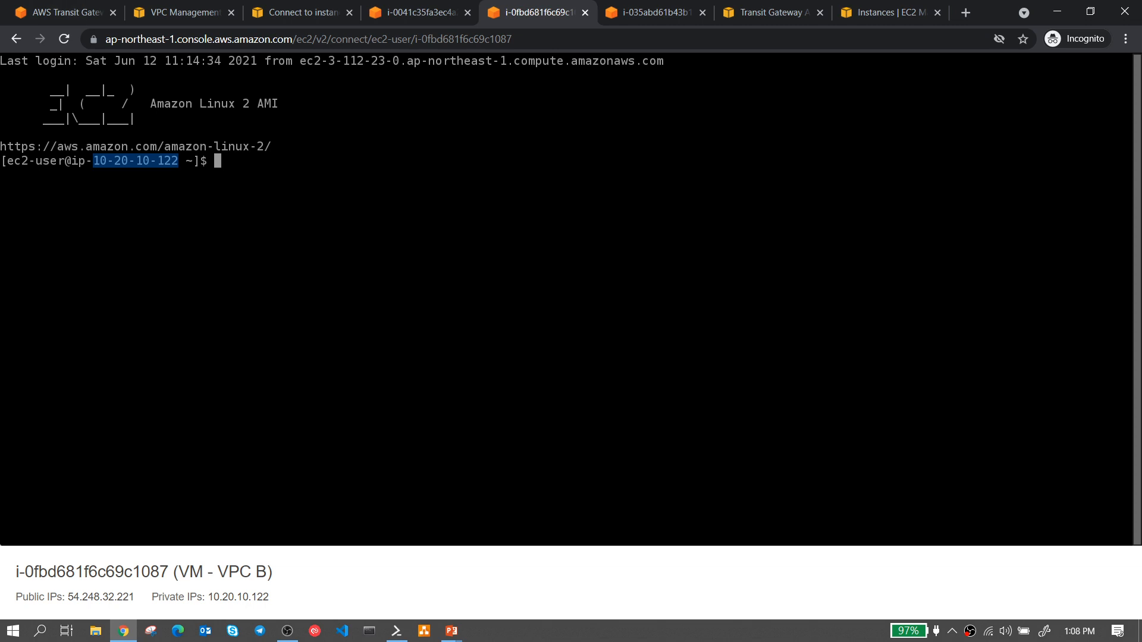
left_click(419, 12)
left_click(523, 13)
left_click(585, 13)
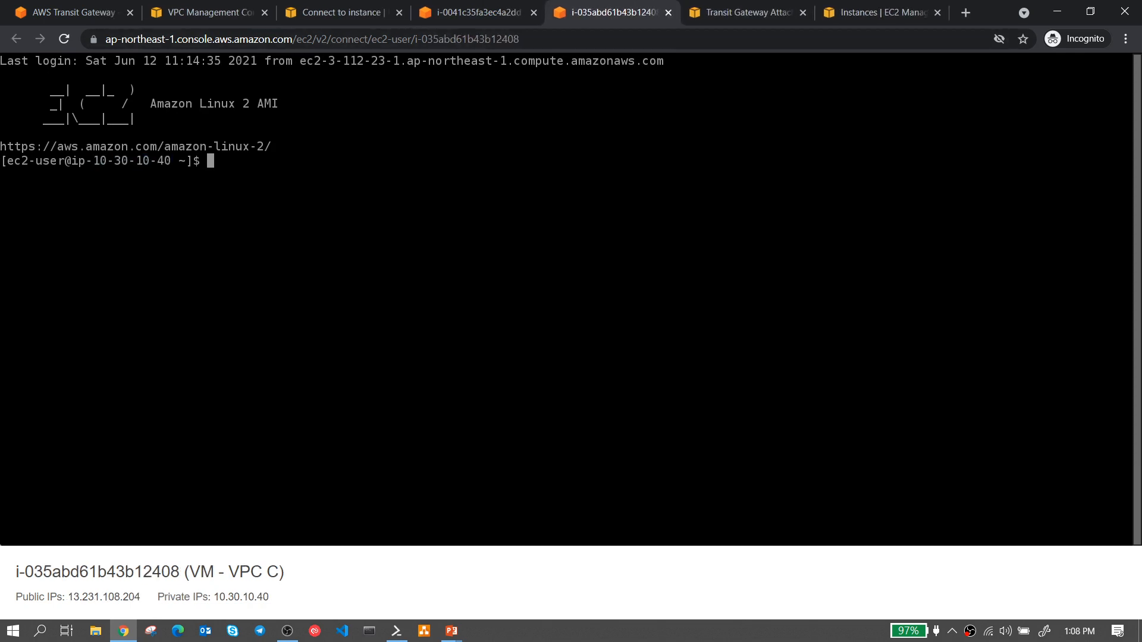
left_click(668, 13)
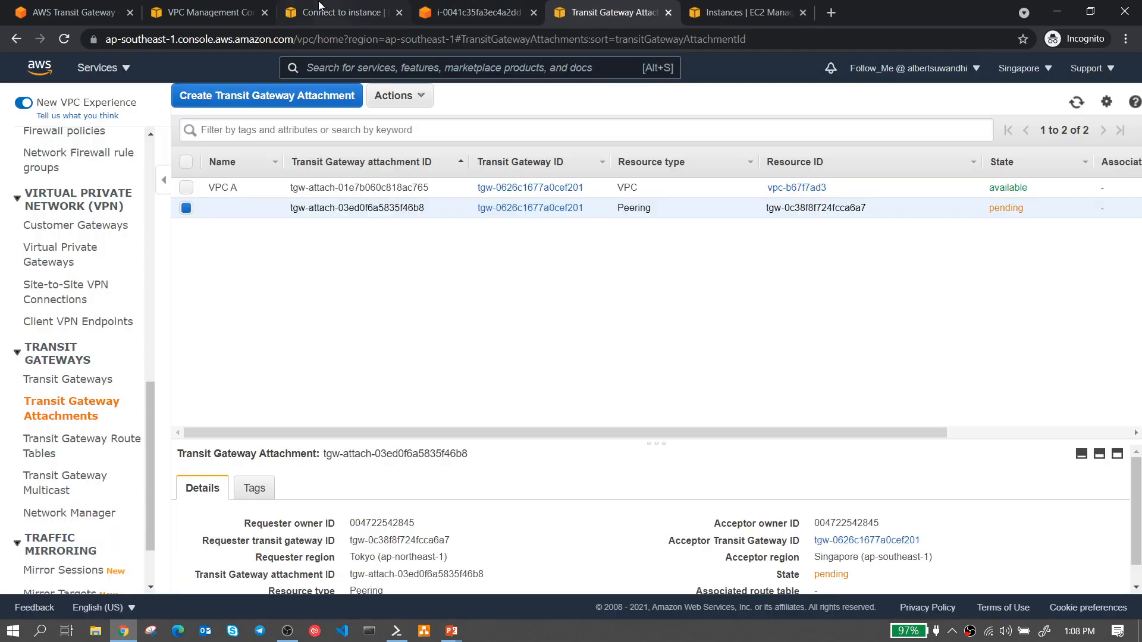
- Open new EC2 Instance Connect sessions to VM - VPC C and VM - VPC B as ec2-user
left_click(320, 3)
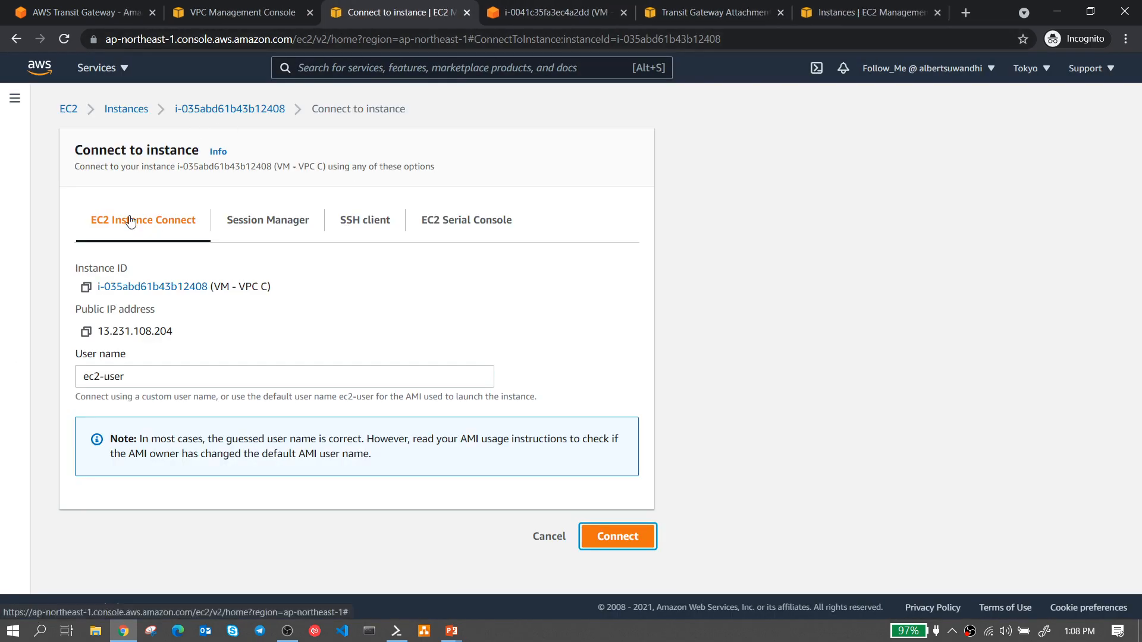
left_click(615, 542)
left_click(320, 14)
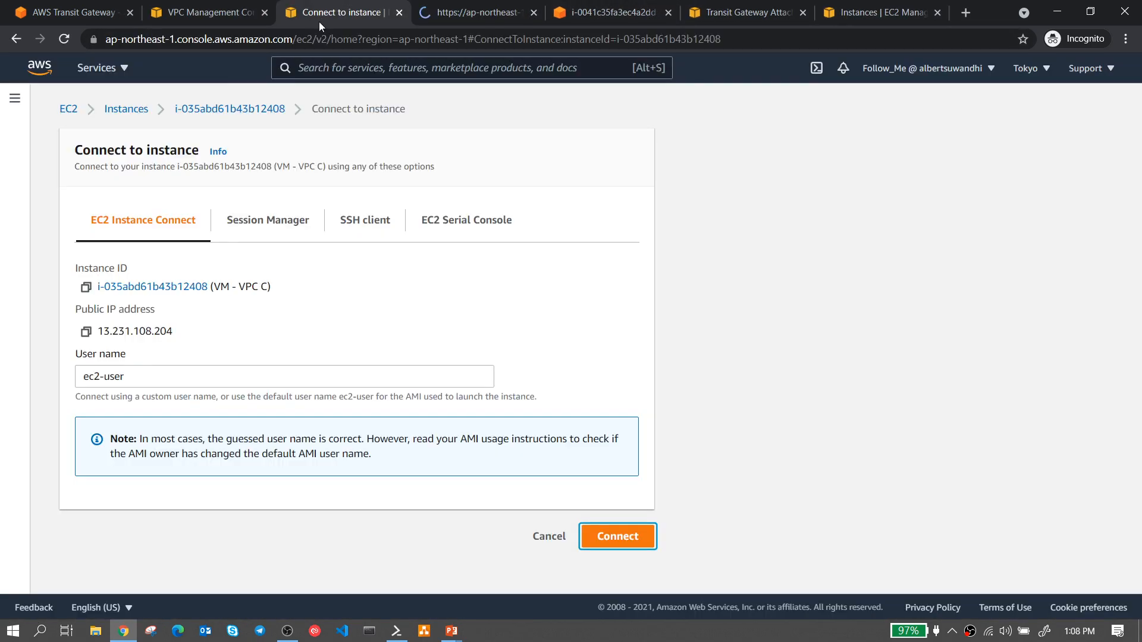
left_click(122, 110)
left_click(200, 206)
left_click(200, 206)
left_click(199, 206)
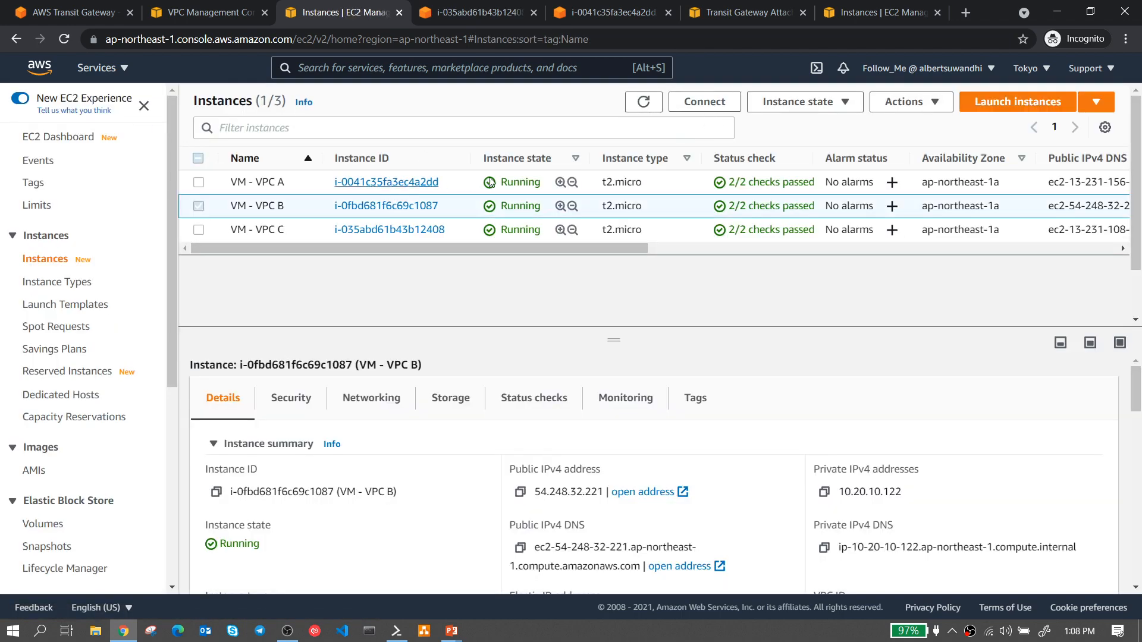
left_click(681, 102)
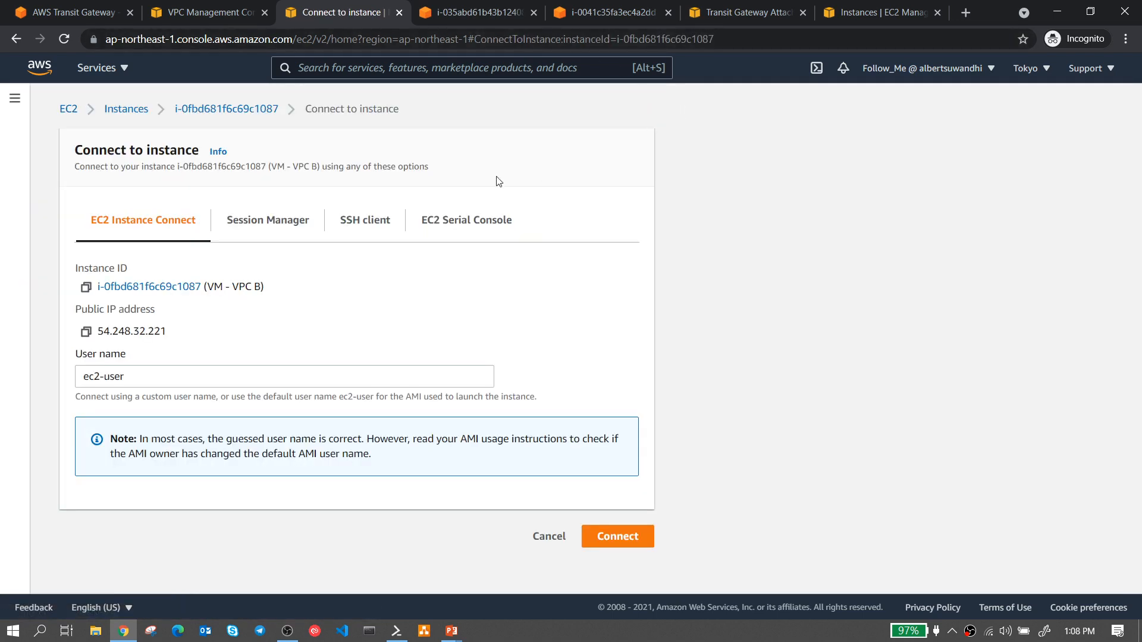
left_click(612, 534)
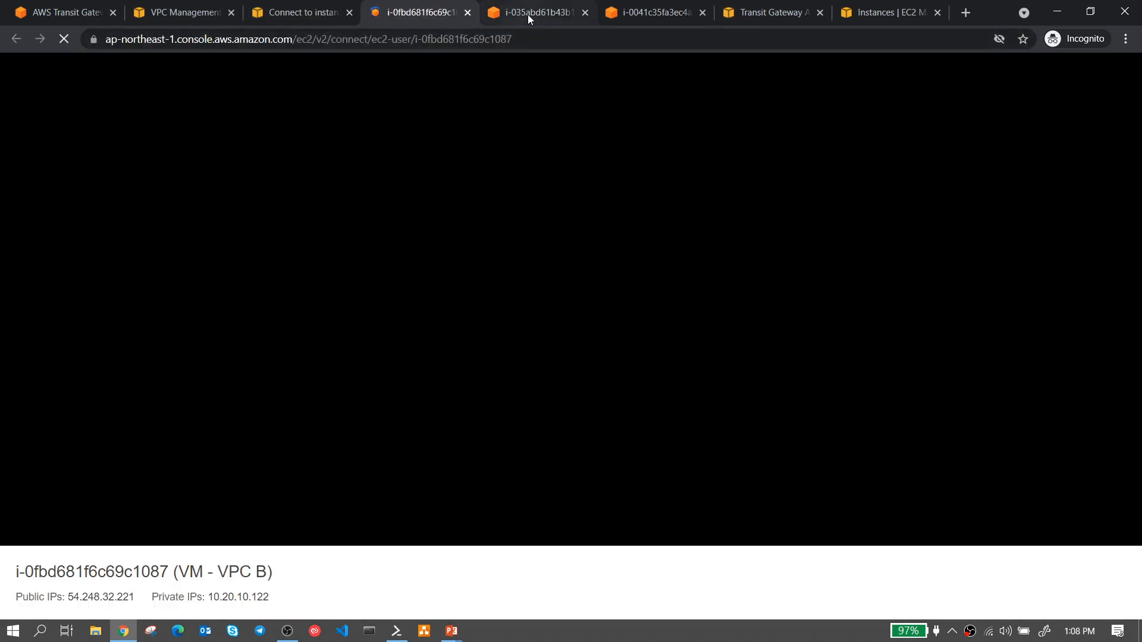
- Reorder the terminal sessions so VM - VPC A precedes VM - VPC B, and check the VPC B and VPC C sessions
left_click_drag(653, 13, 448, 8)
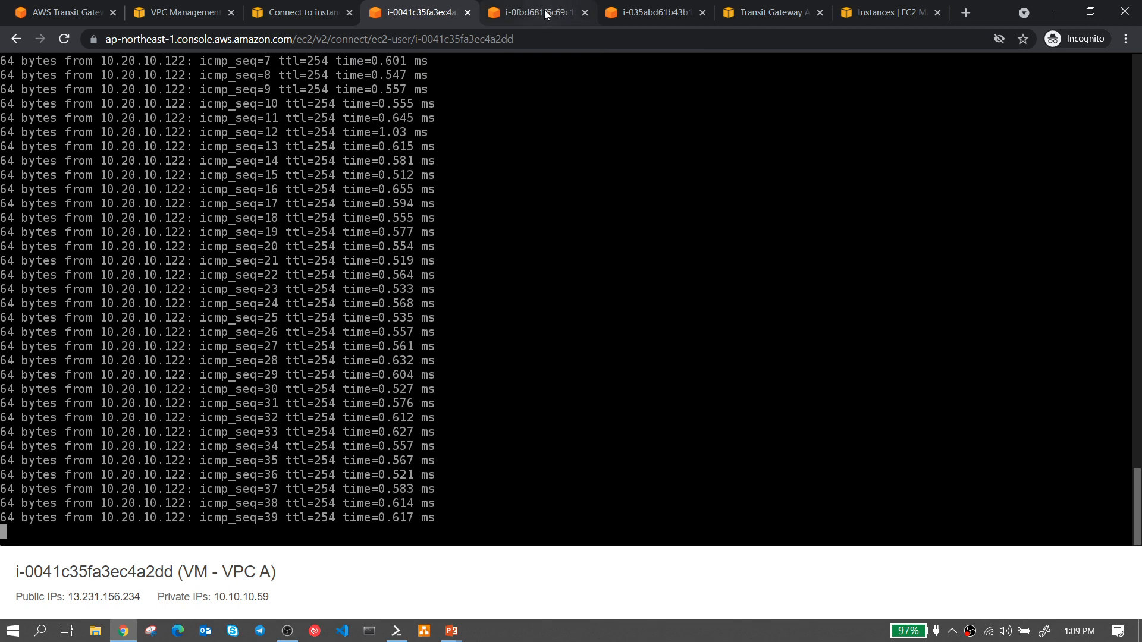
left_click(546, 13)
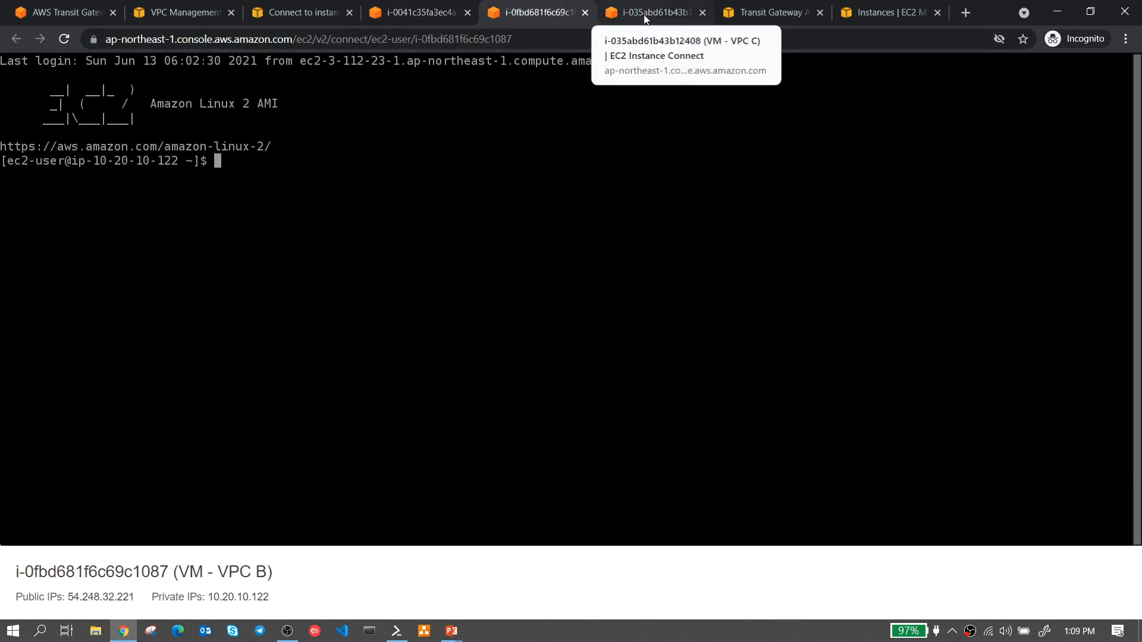
left_click(645, 18)
left_click(537, 19)
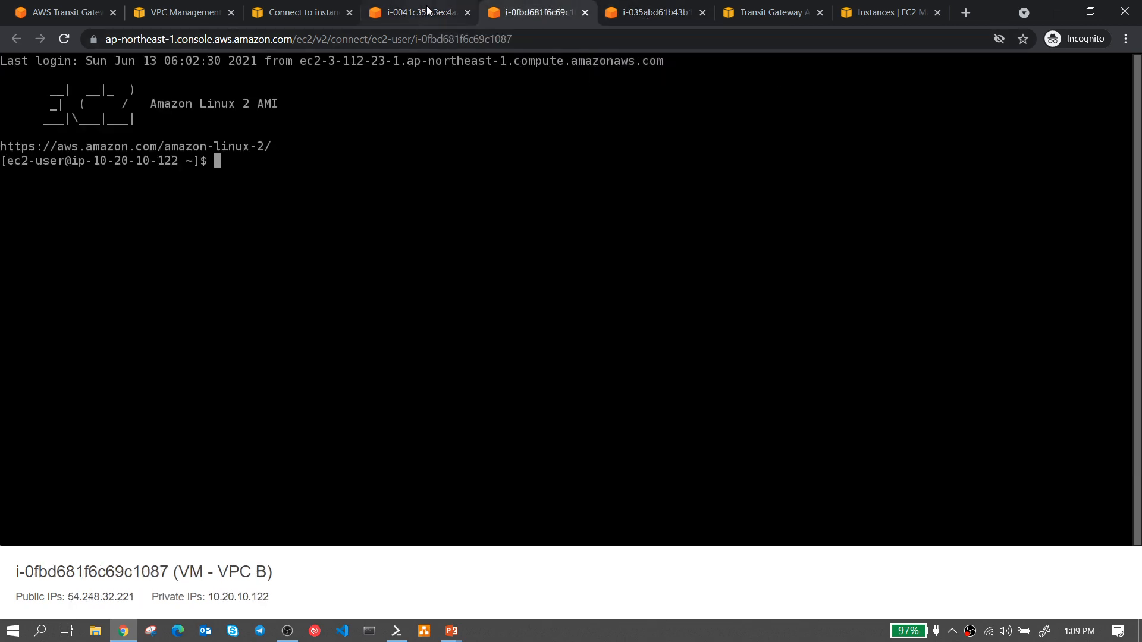
left_click(425, 13)
left_click(535, 14)
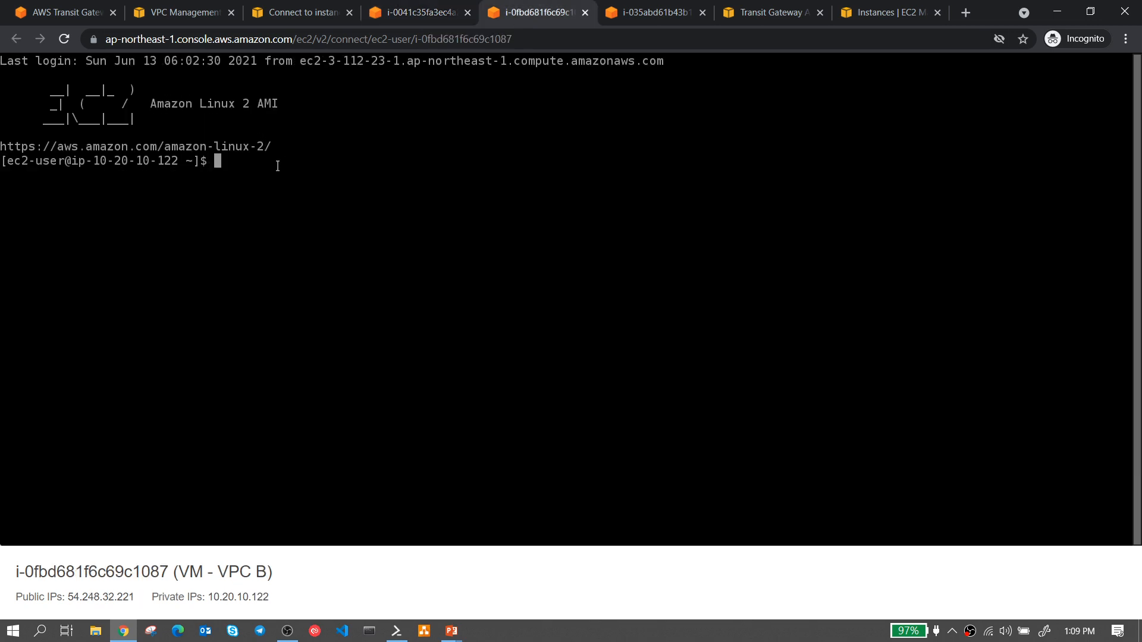
- Stop the running ping on VM - VPC A, and test connectivity from VM - VPC B by pinging 10.10.10.59
type("ping 10.10.10.59")
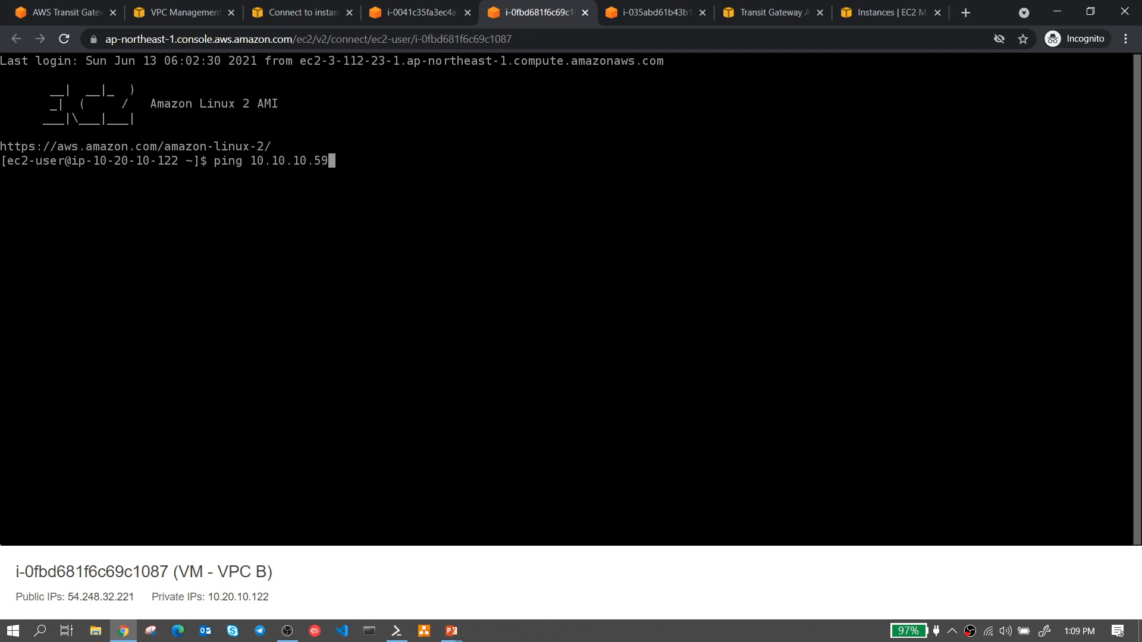
left_click(417, 12)
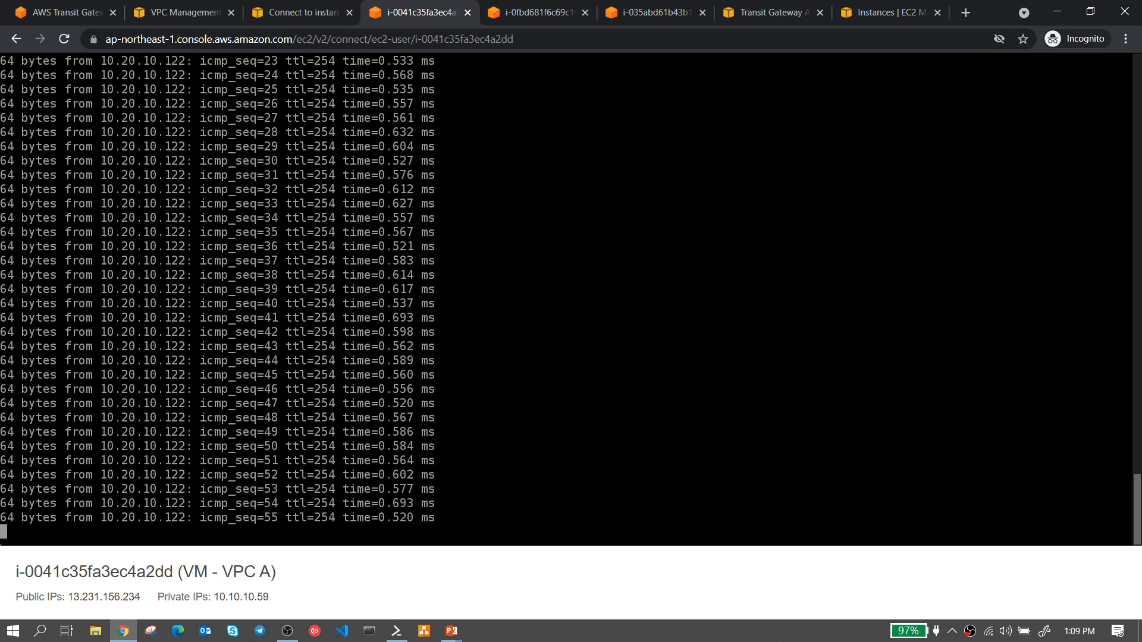
key("ctrl+c")
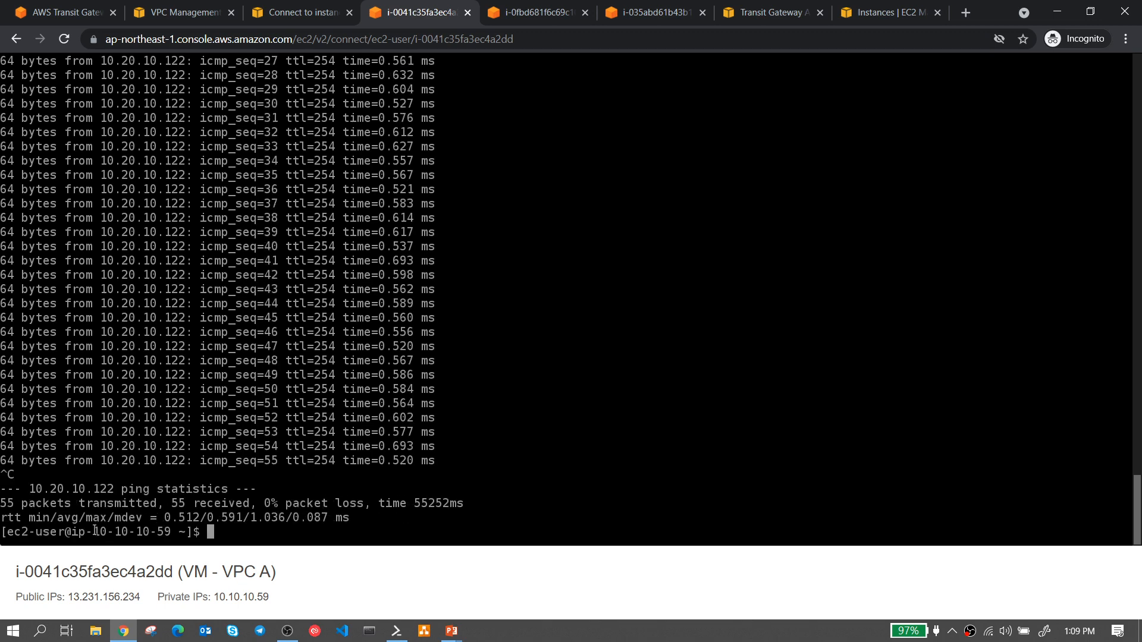
left_click_drag(93, 531, 172, 537)
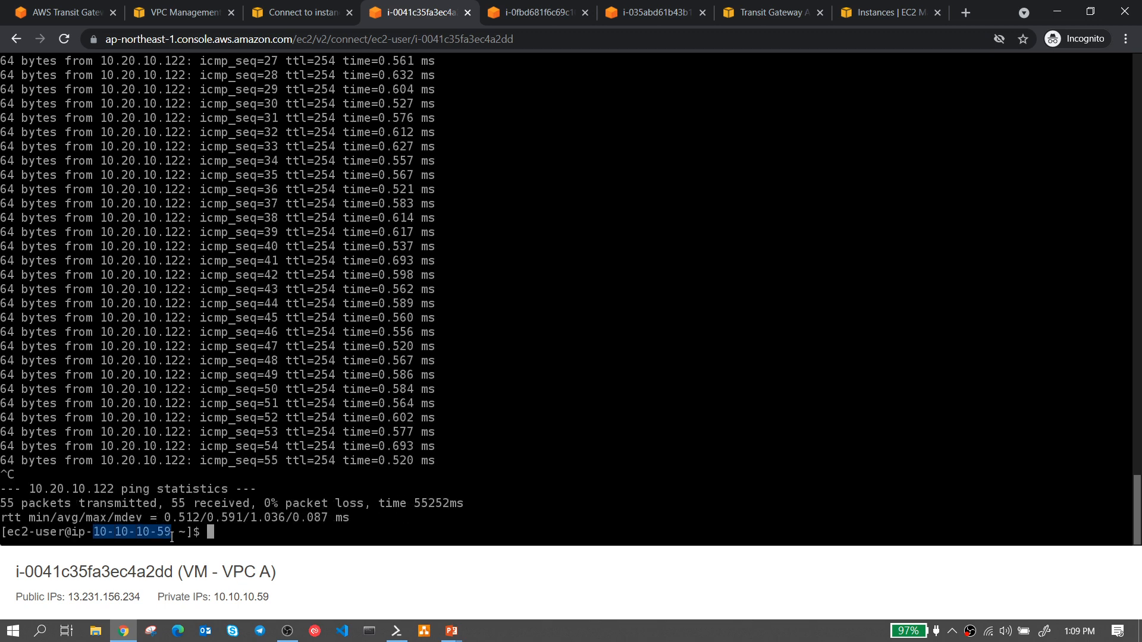
left_click(533, 13)
key("Return")
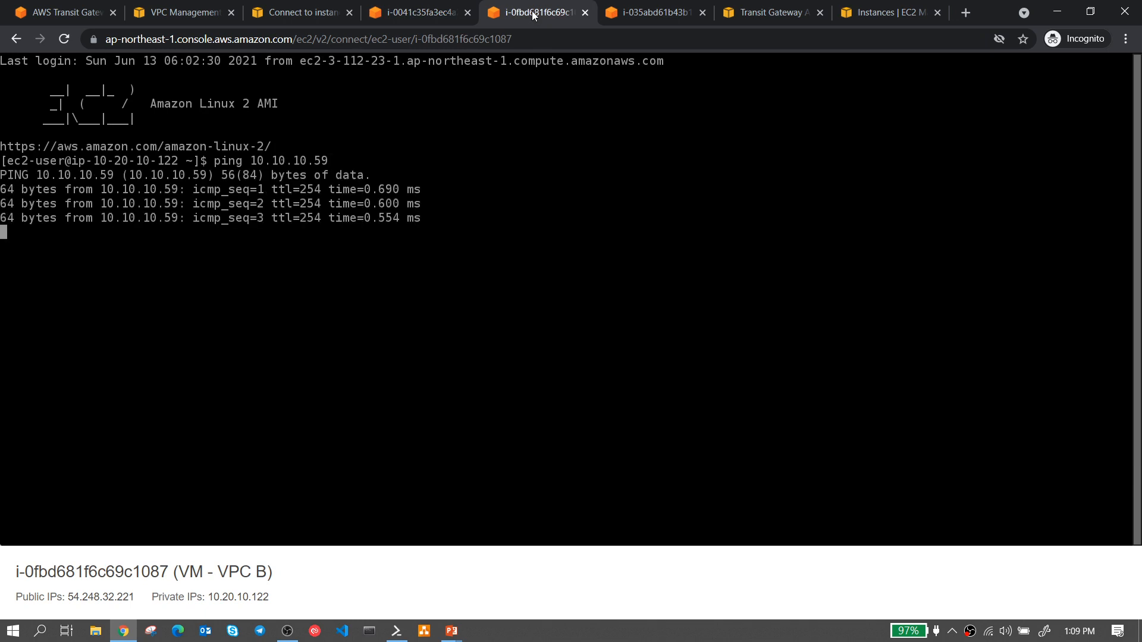
key("ctrl+c")
- Test connectivity from VM - VPC B to VM - VPC C by pinging 10.30.10.40, and stop the ping
left_click(647, 12)
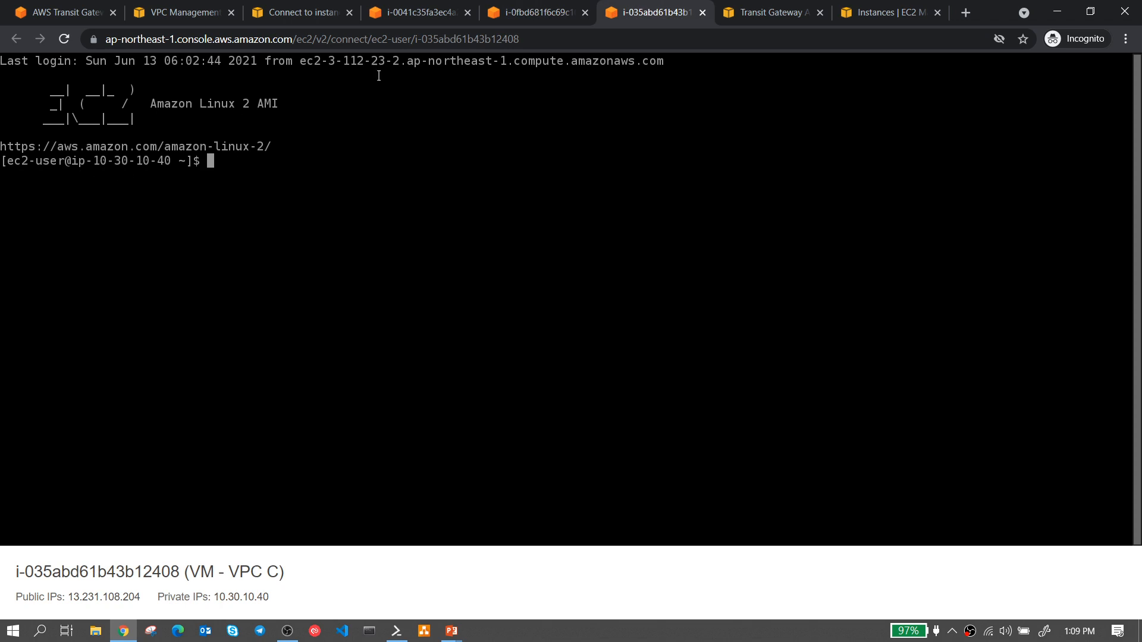
left_click(515, 17)
type("ping 10.30.10.40")
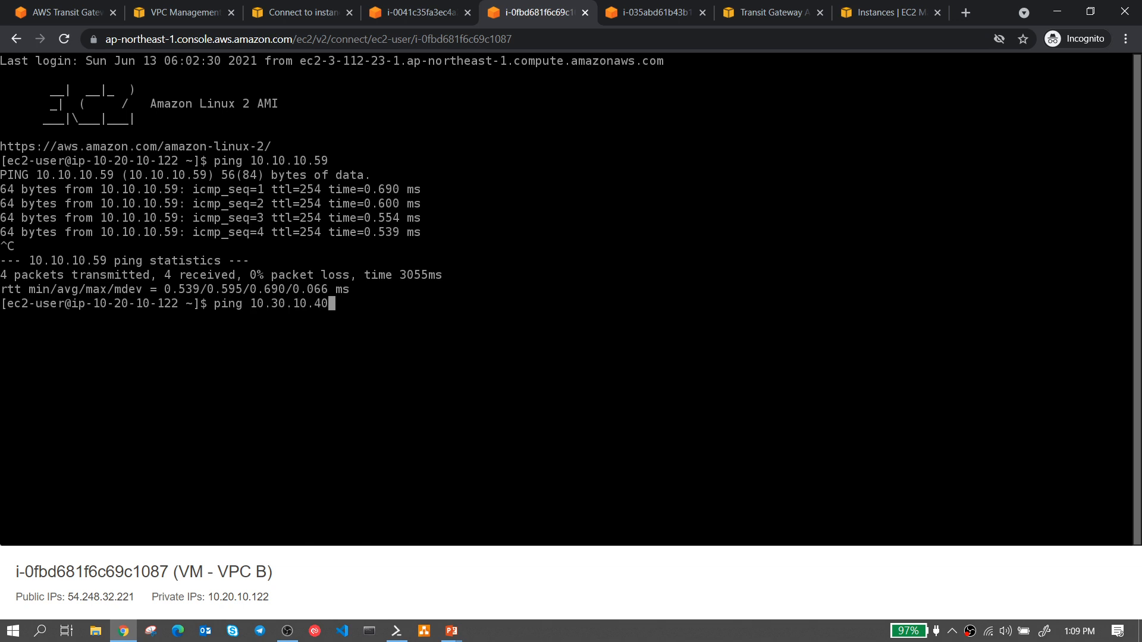
key("Return")
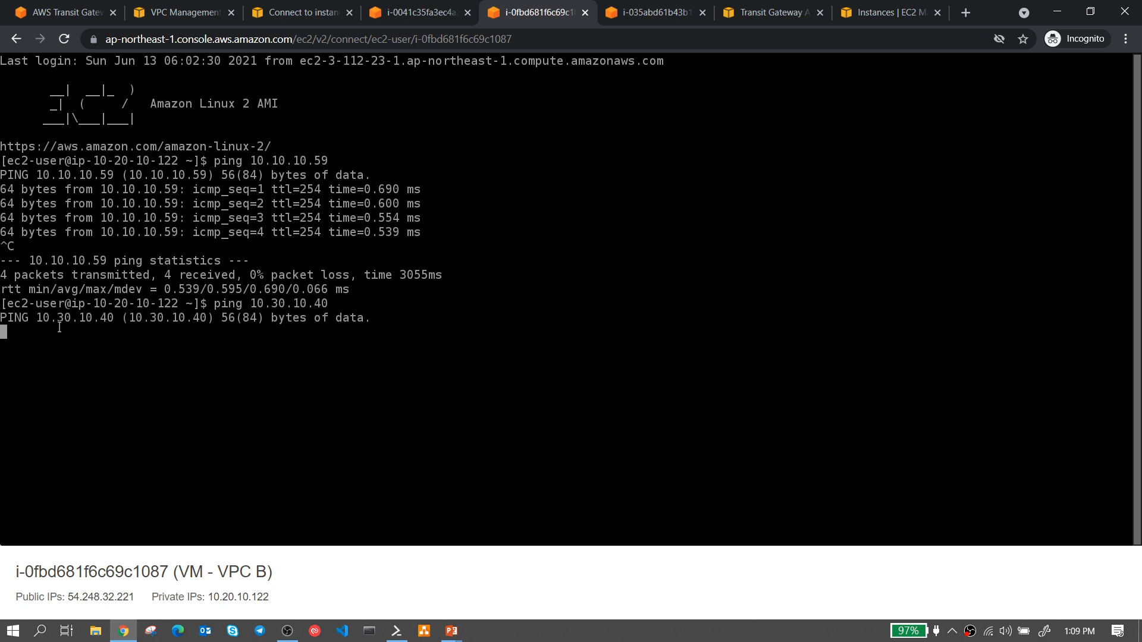
left_click(639, 12)
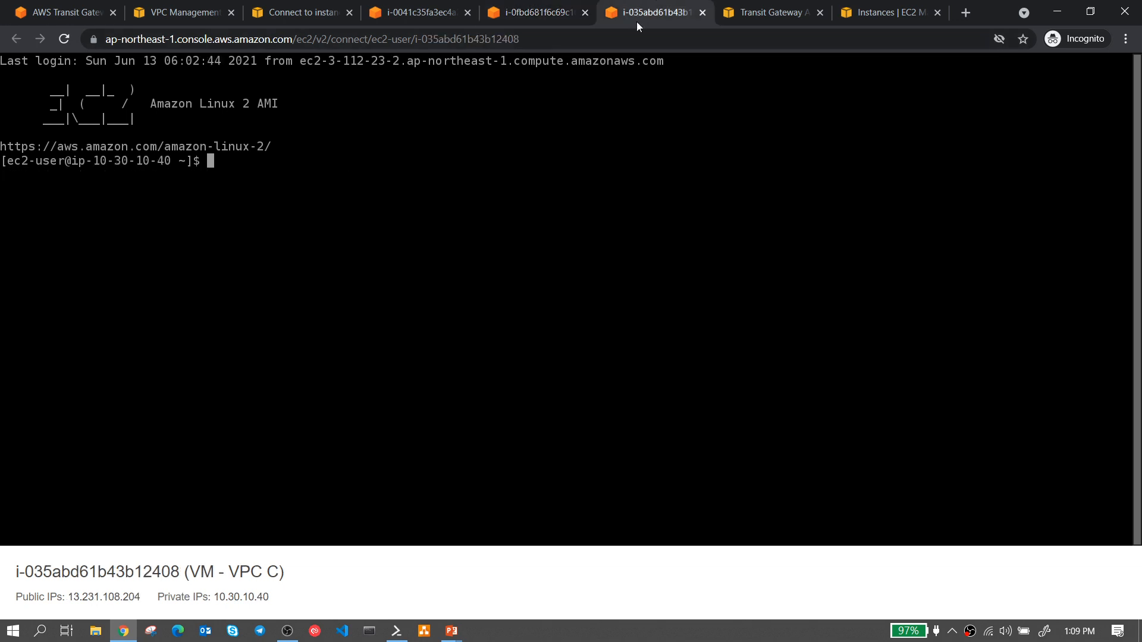
left_click(546, 10)
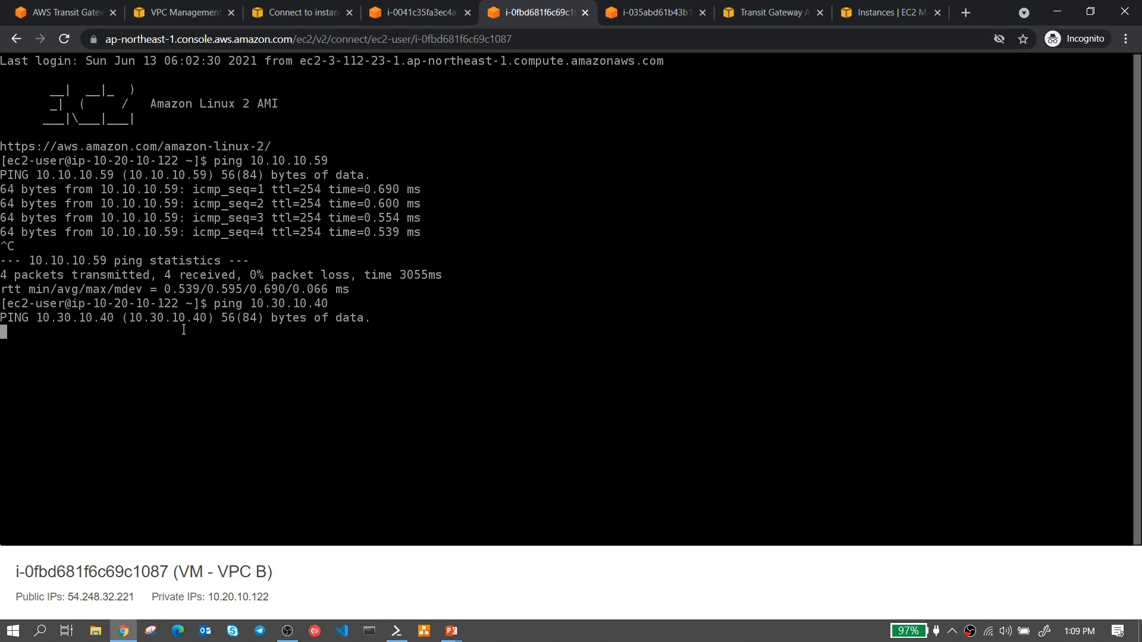
key("ctrl+c")
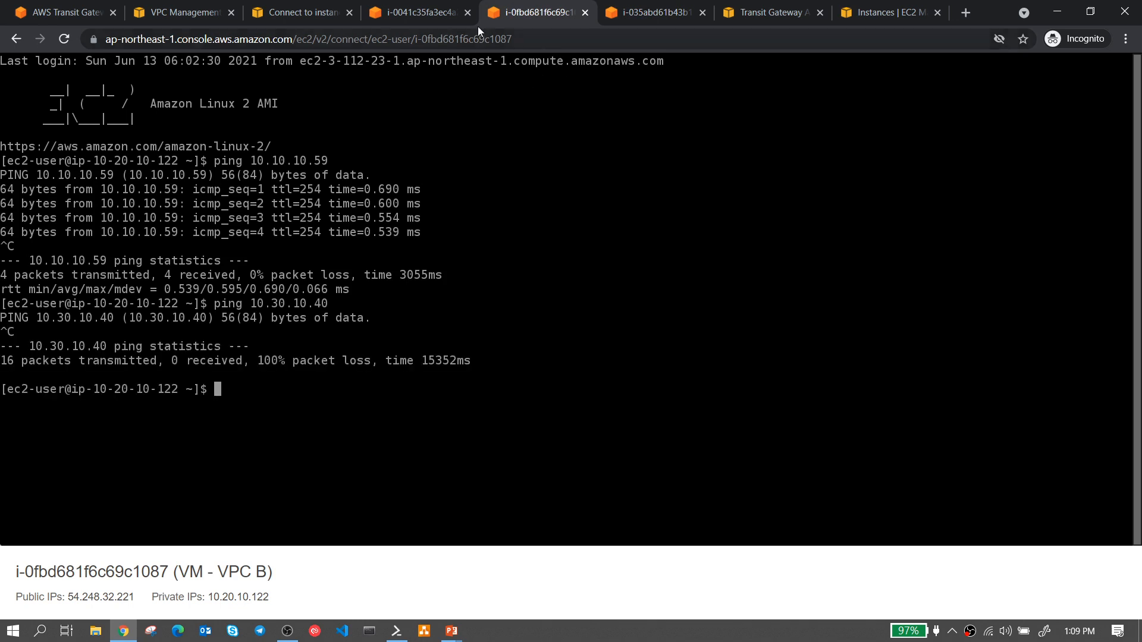
- Test connectivity from VM - VPC A to VM - VPC C by pinging 10.30.10.40, and stop the ping
left_click(422, 12)
left_click(652, 10)
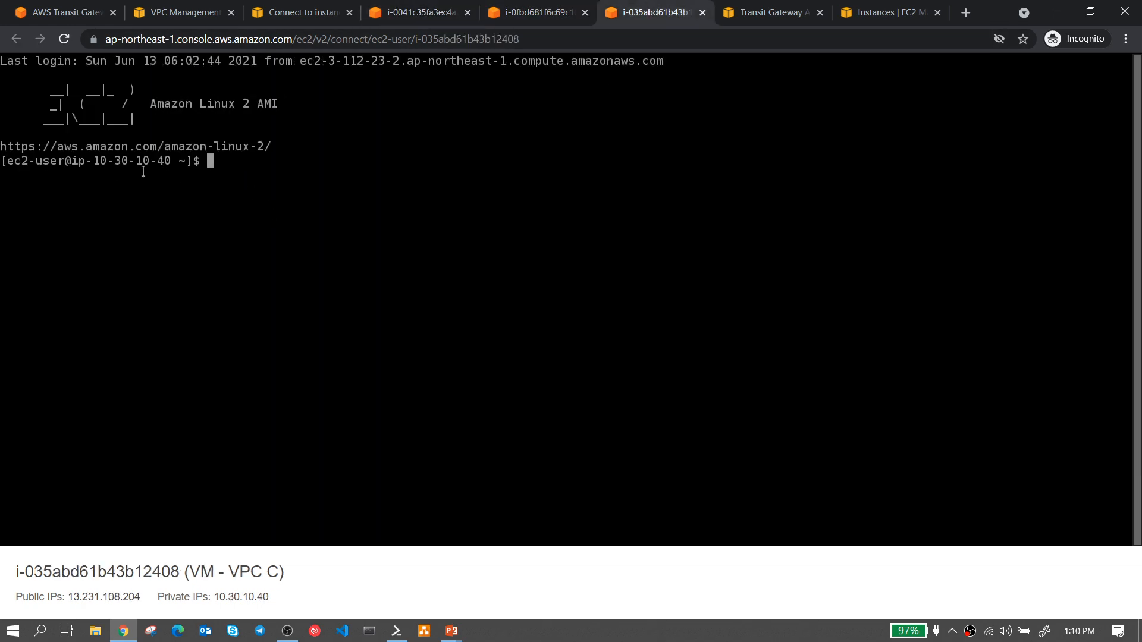
left_click(420, 13)
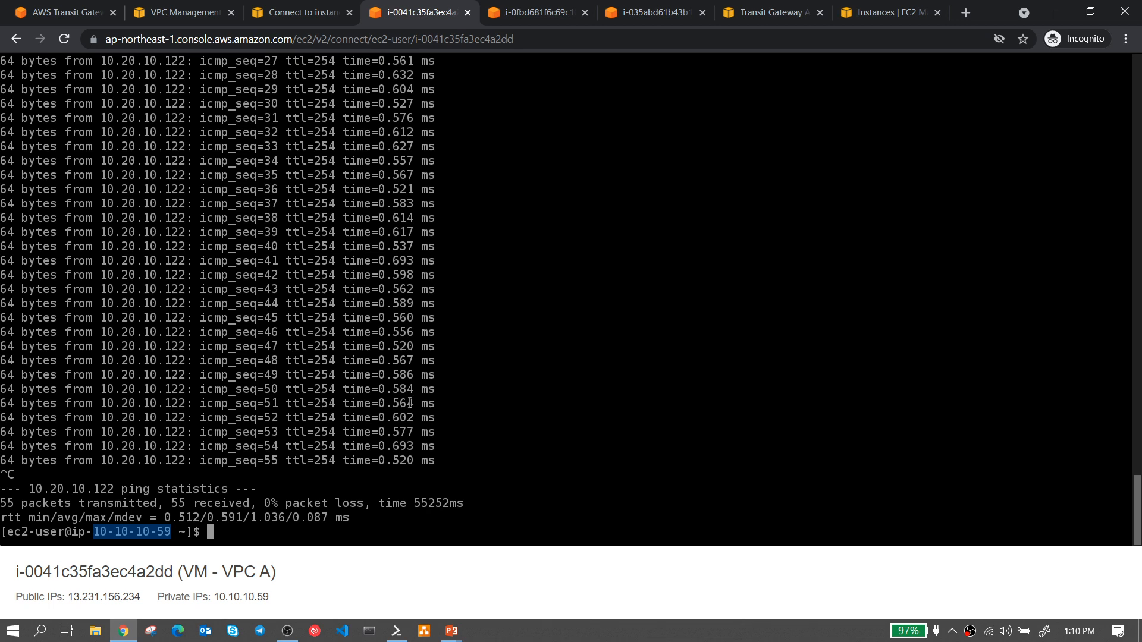
type("ping 10.30.10.40")
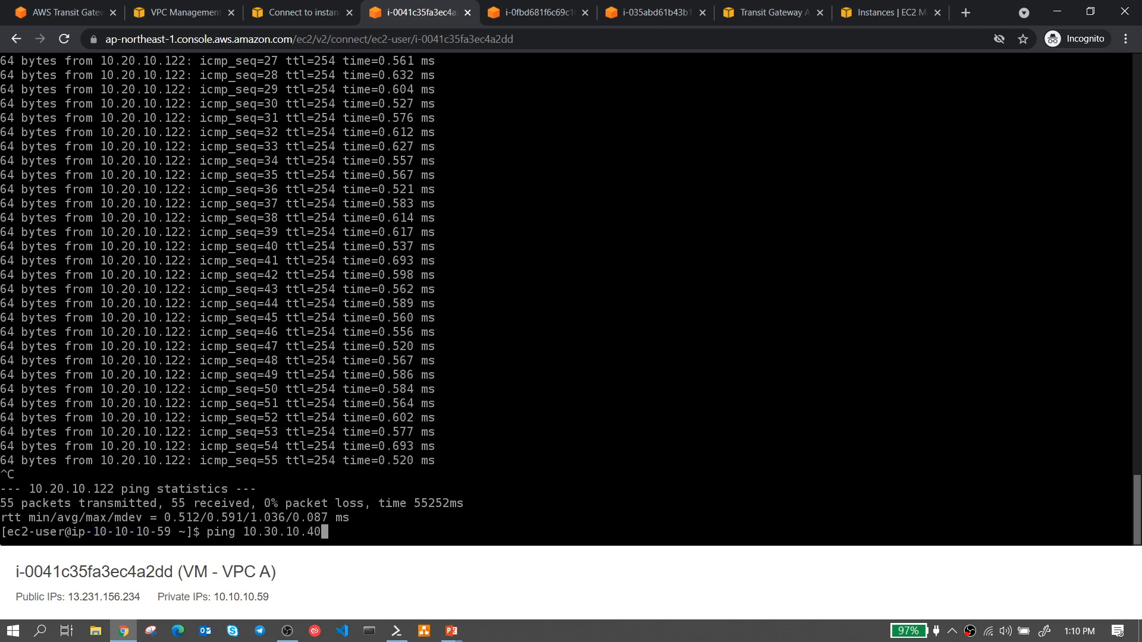
key("Return")
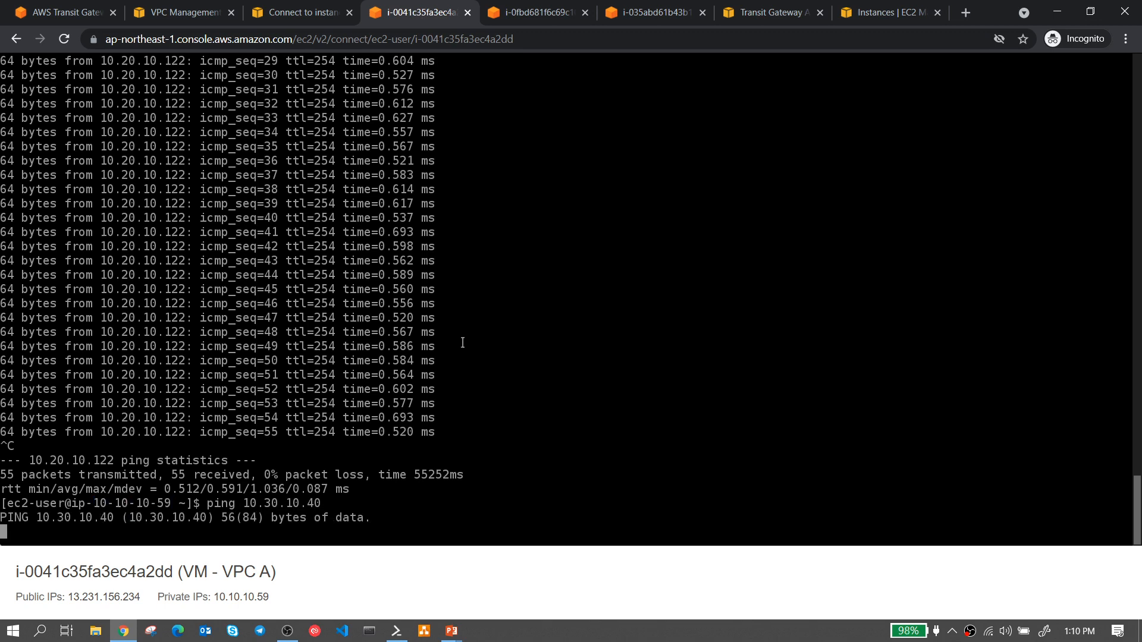
key("ctrl+c")
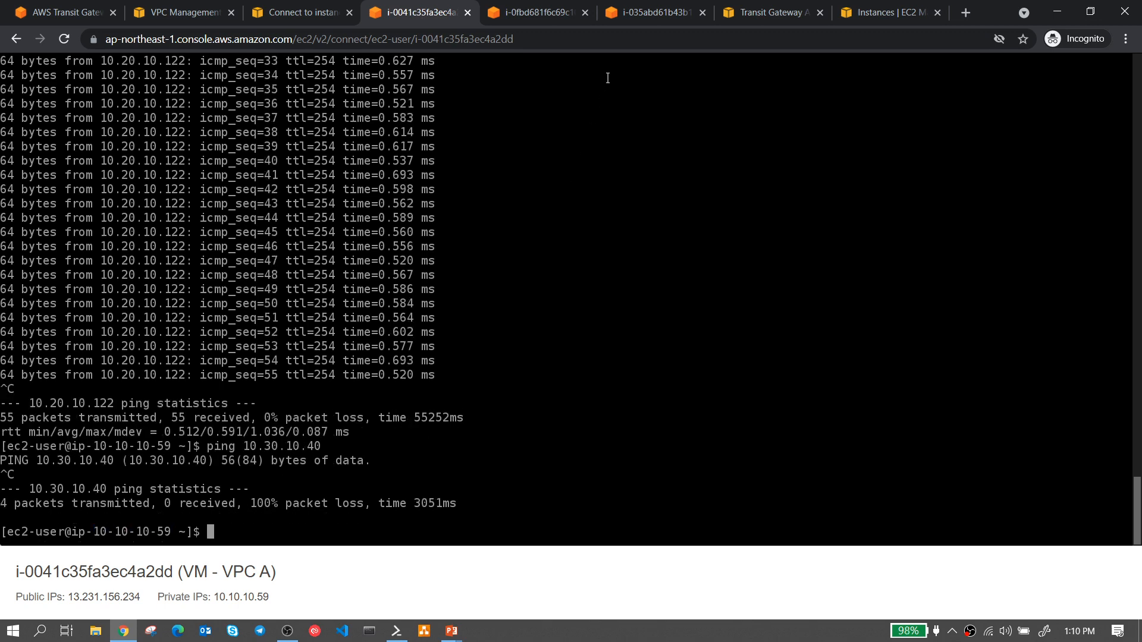
- Test connectivity from VM - VPC C to VM - VPC B by pinging 10.20.10.122, and stop the ping
left_click(654, 12)
type("ping 10.20.10.122")
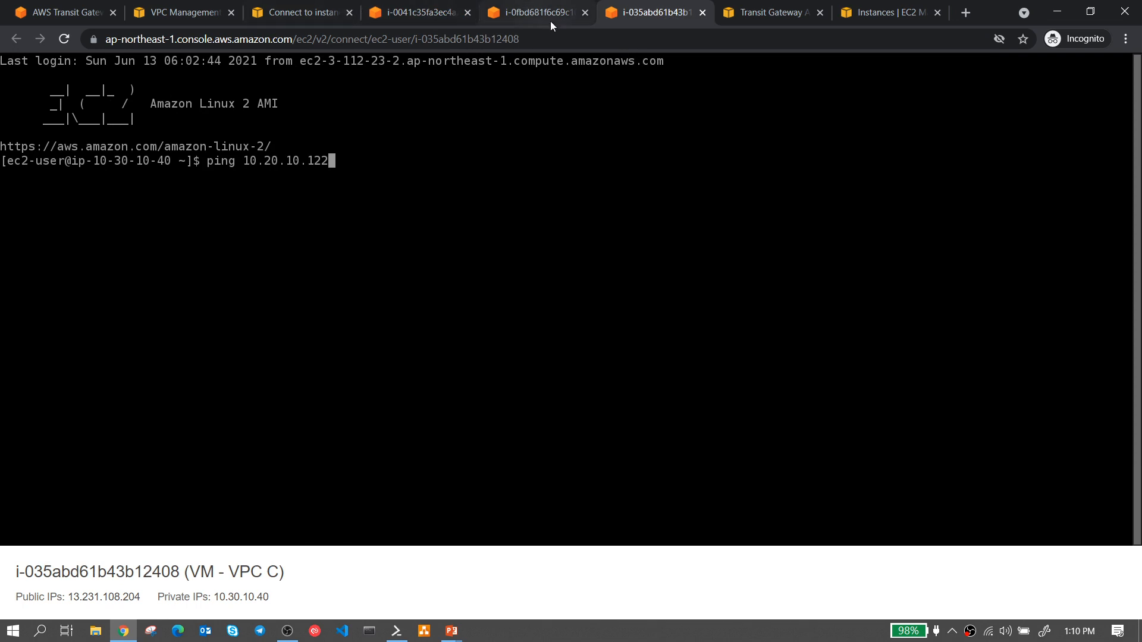
left_click(541, 10)
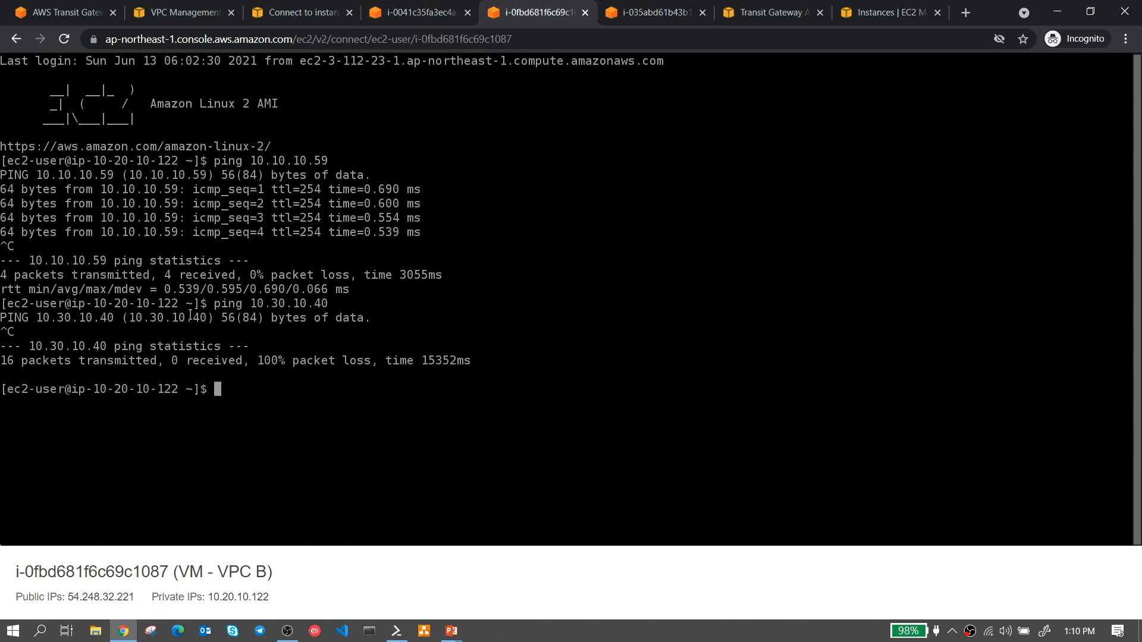
left_click(670, 20)
key("Return")
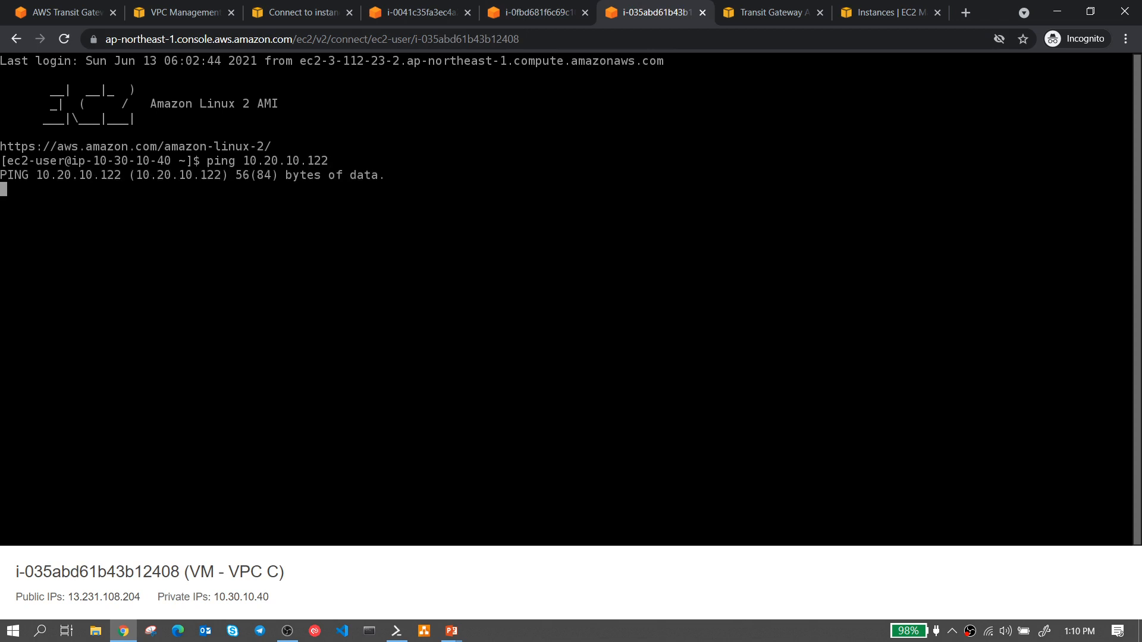
key("ctrl+c")
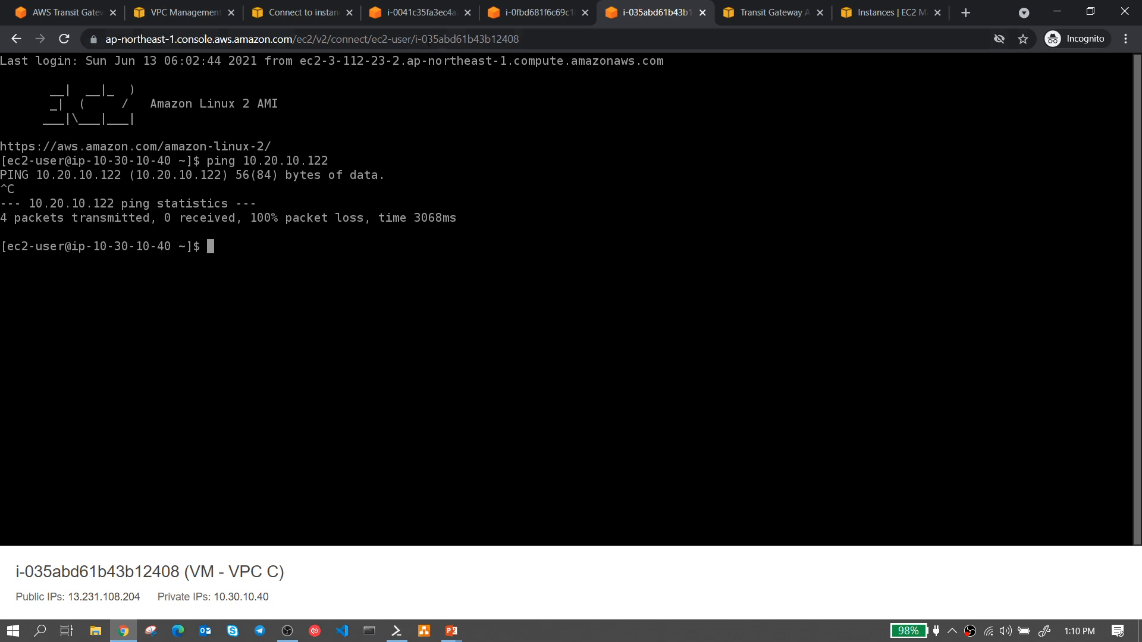
- Review the routes of the Public-RT-VPC-A route table in the VPC console
left_click(172, 14)
scroll(336, 197, "down", 3)
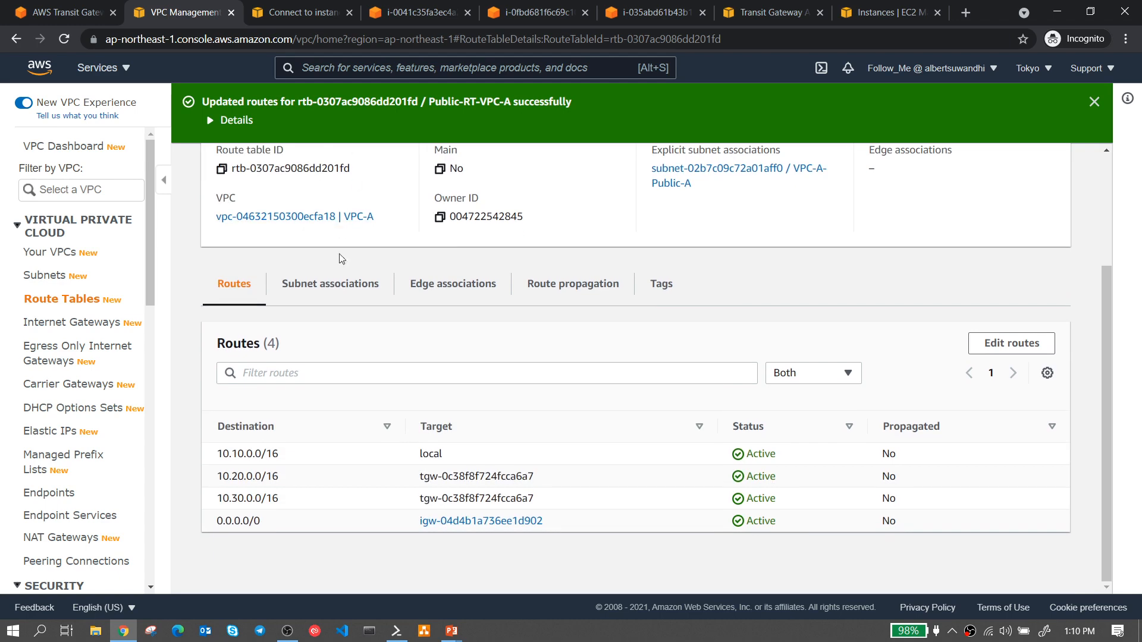
scroll(321, 381, "up", 3)
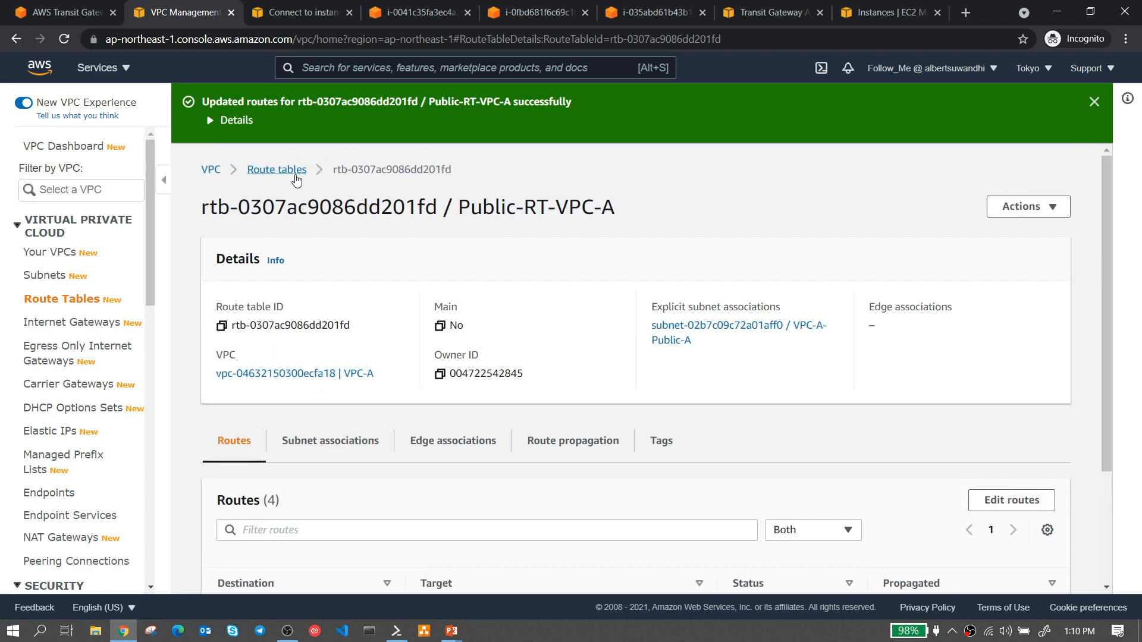
- Select Public-RT-VPC-B in the route tables list and examine its subnet associations
left_click(297, 173)
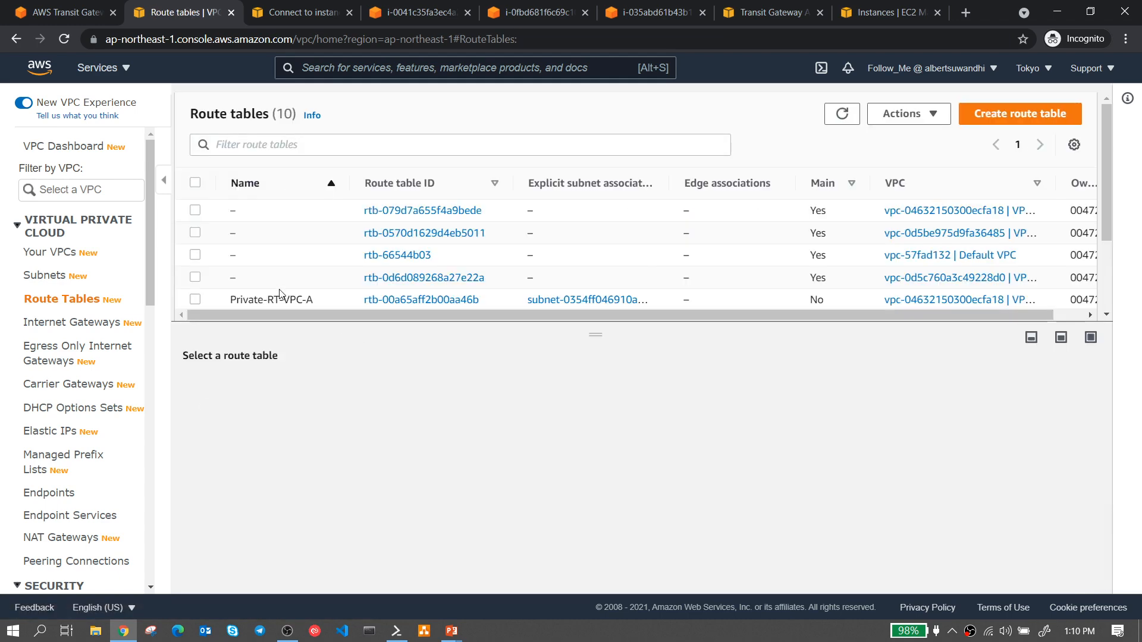
scroll(244, 256, "down", 2)
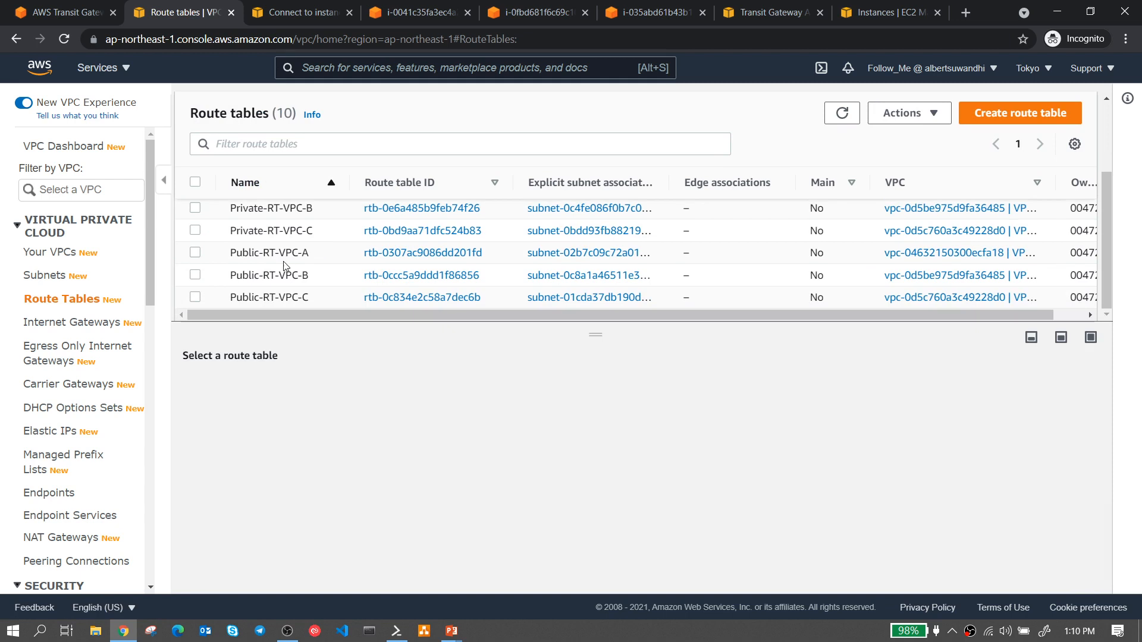
left_click(197, 276)
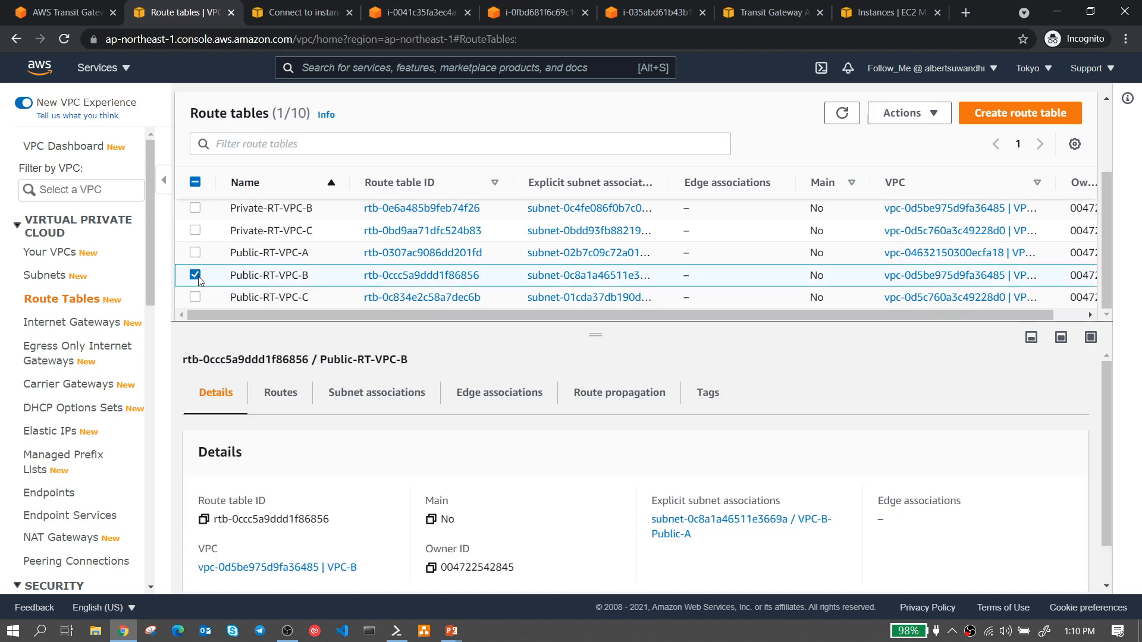
left_click(290, 392)
left_click(392, 405)
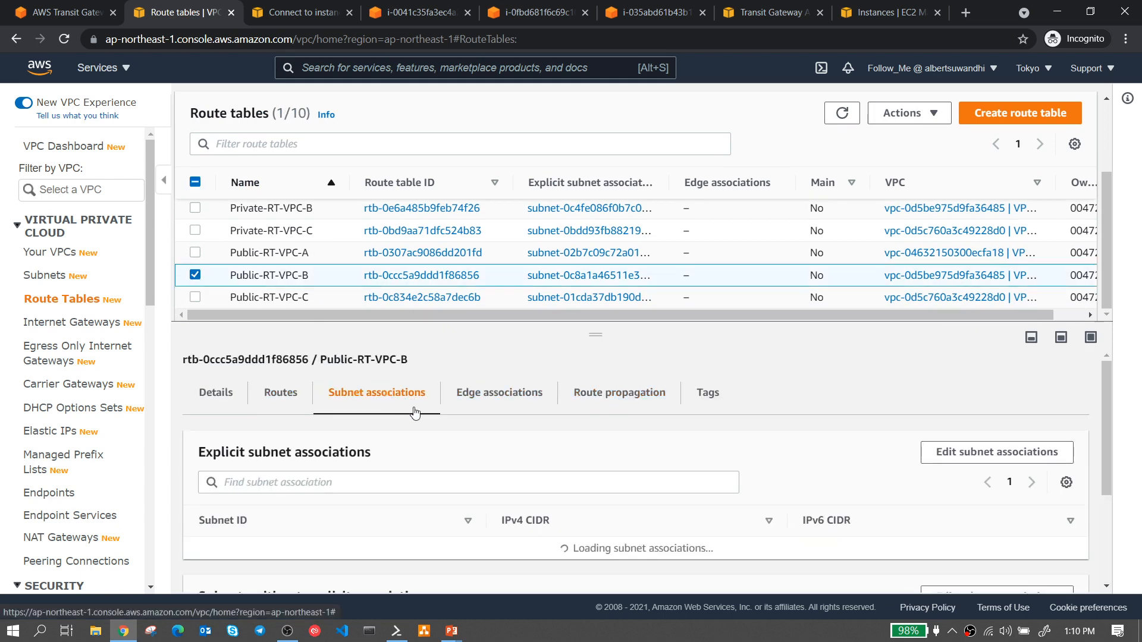
scroll(455, 424, "down", 1)
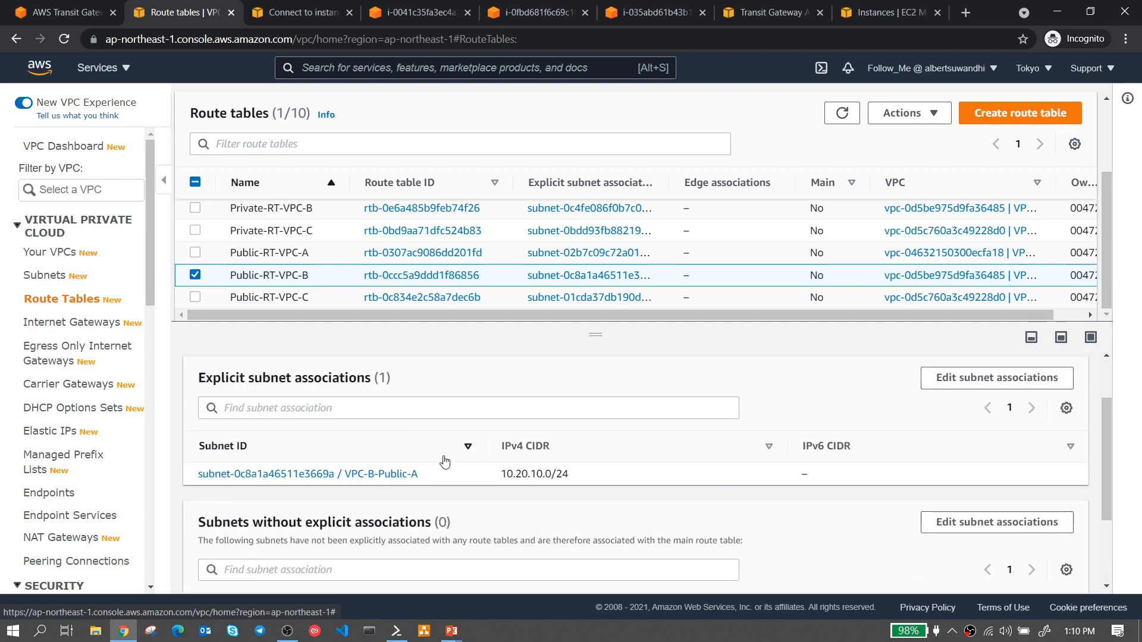
scroll(438, 459, "up", 1)
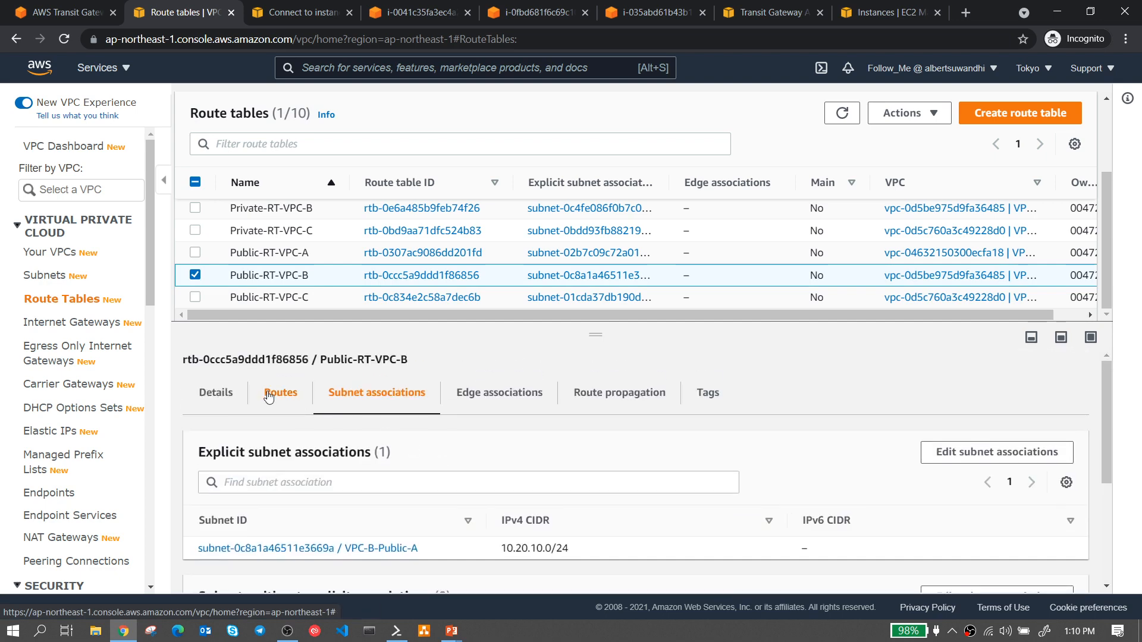
- Examine the Public-RT-VPC-B routes, checking the 10.10.0.0/16 and 10.30.0.0/16 destinations, and restore the taller route tables list
left_click(280, 391)
left_click_drag(595, 334, 597, 209)
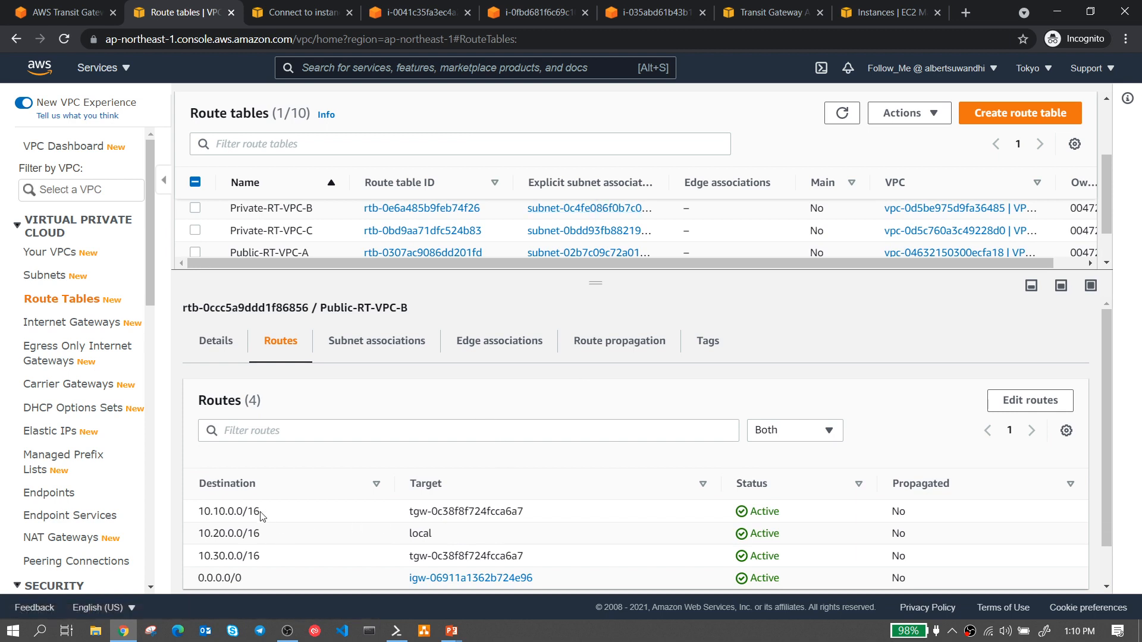
left_click_drag(260, 514, 203, 512)
left_click_drag(273, 557, 198, 554)
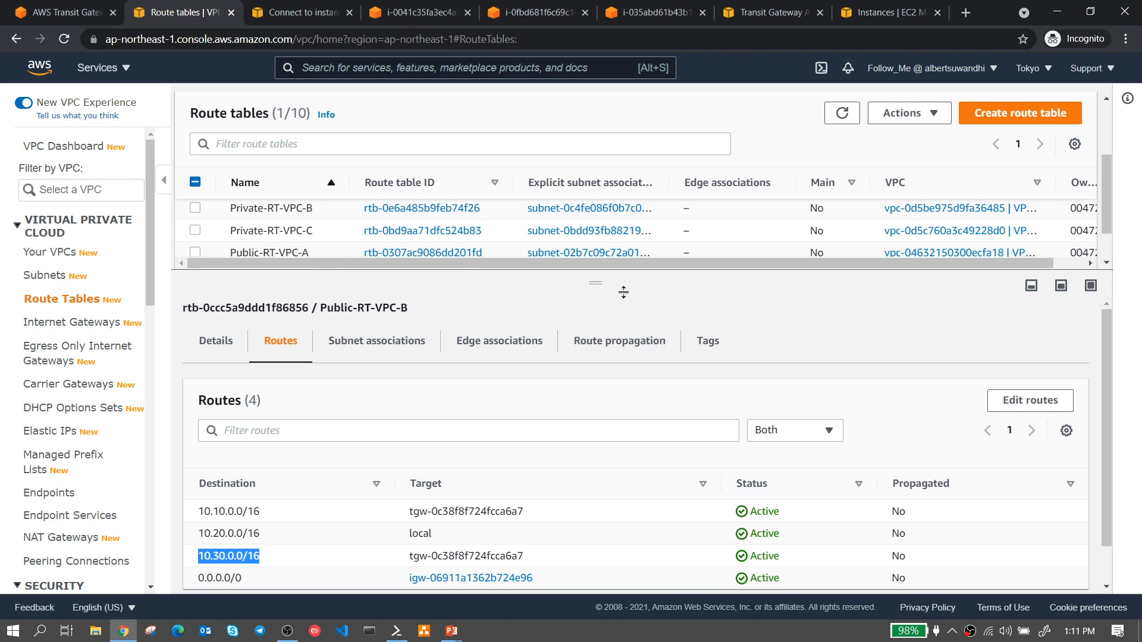
left_click_drag(598, 286, 597, 409)
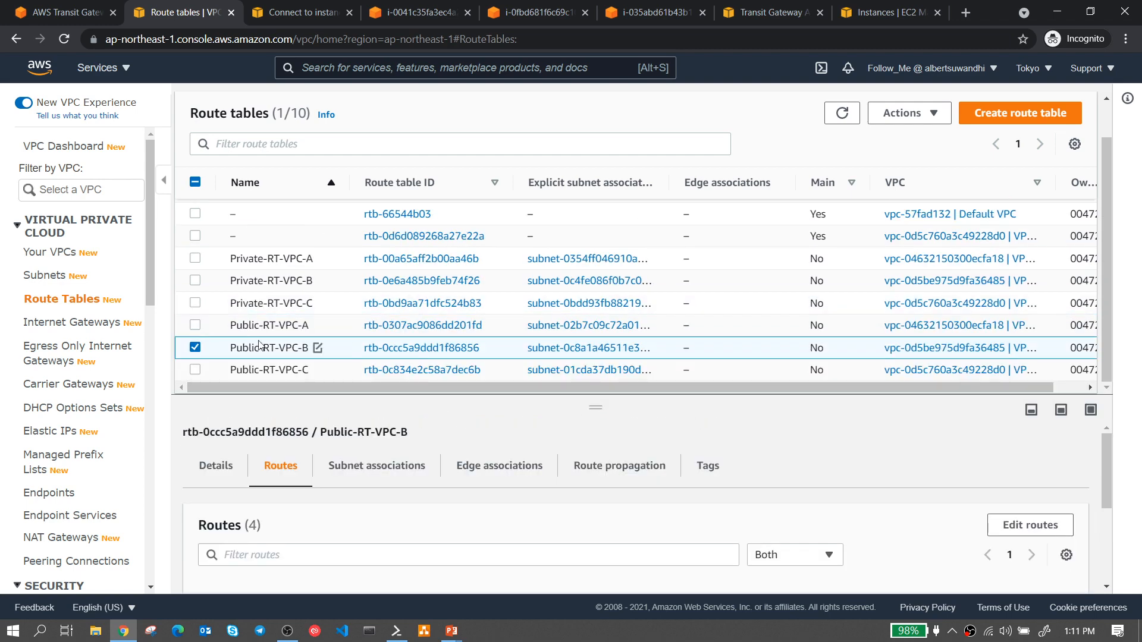
- Select only Public-RT-VPC-C in the route tables list and examine its routes, checking the 10.10.0.0/16 and 10.20.0.0/16 destinations
left_click(195, 348)
left_click(195, 369)
left_click_drag(597, 410, 596, 271)
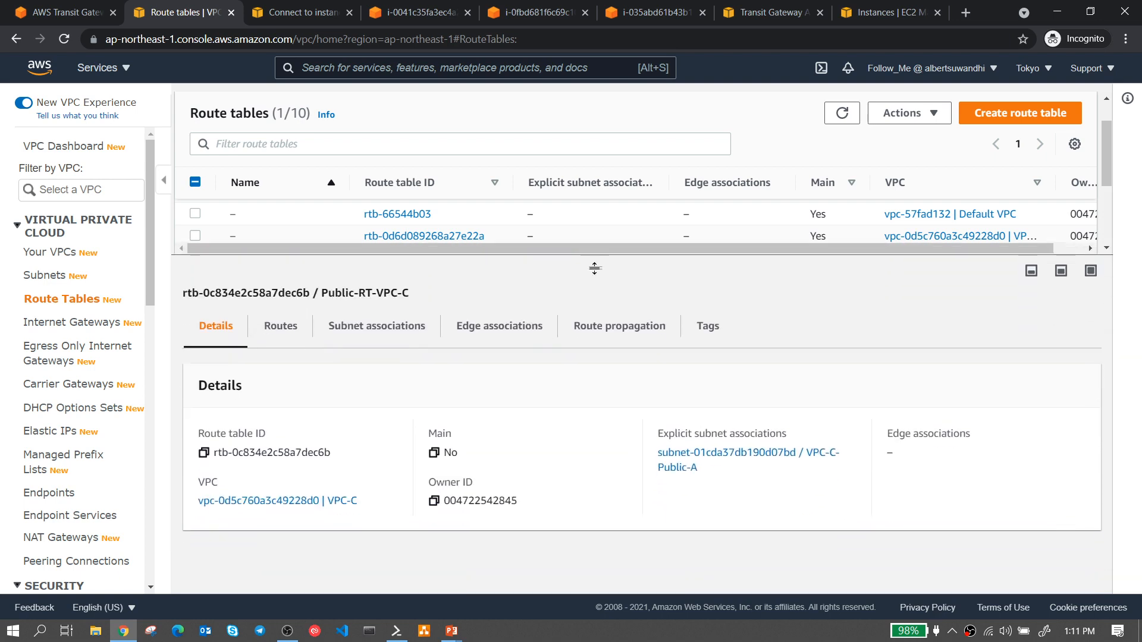
left_click(281, 325)
scroll(327, 481, "down", 1)
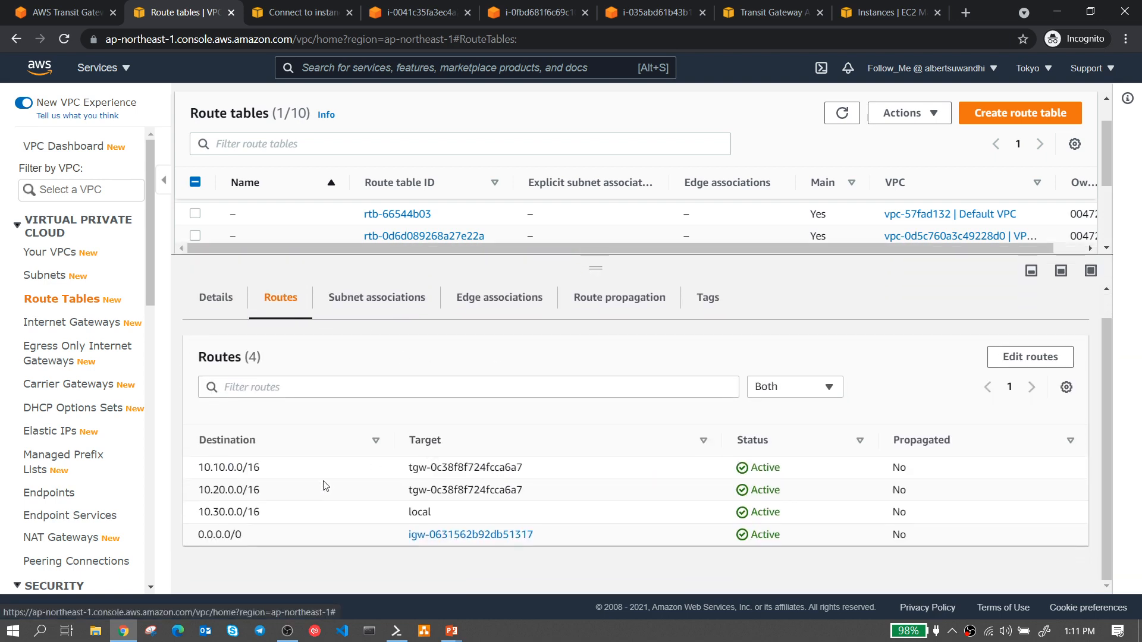
triple_click(256, 468)
left_click_drag(275, 512, 195, 467)
left_click(313, 492)
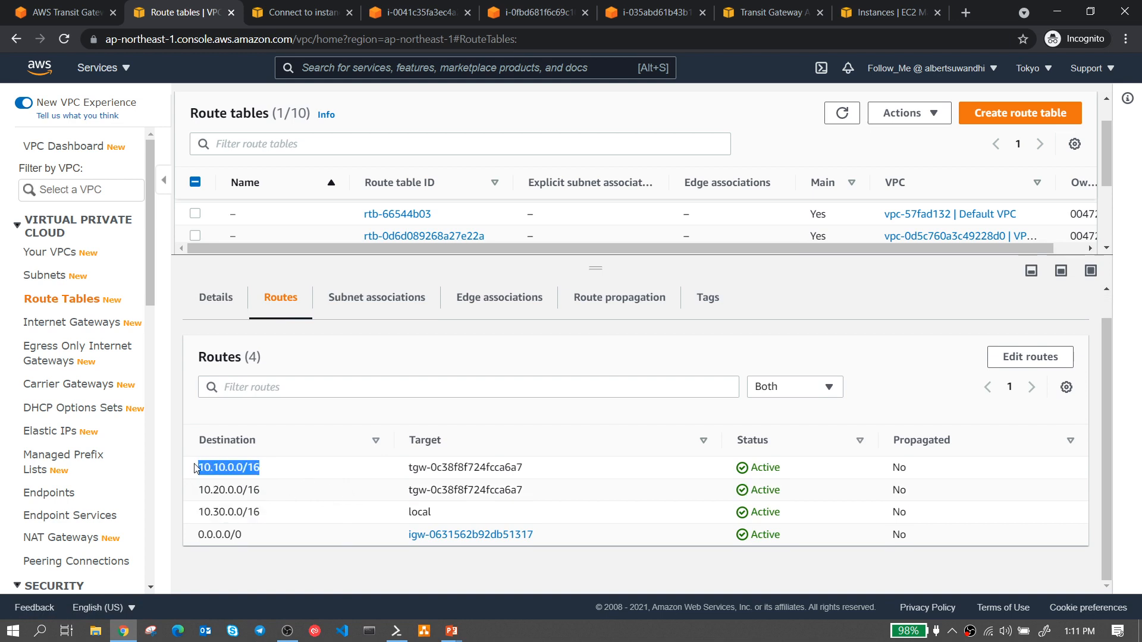
left_click_drag(264, 490, 195, 492)
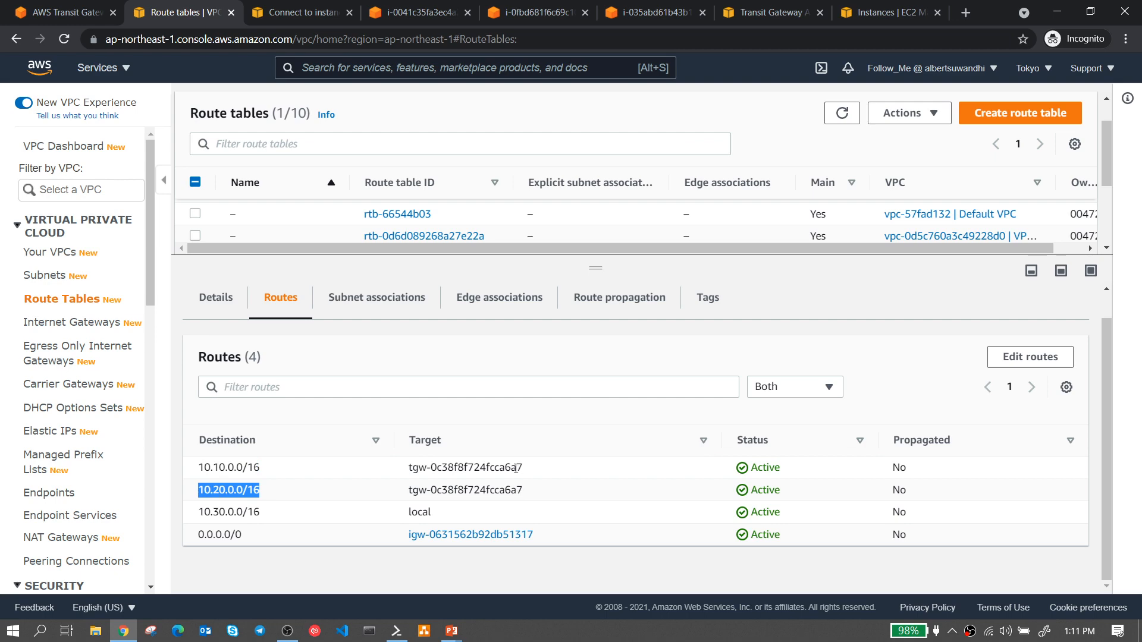
- Open the transit gateway route tables and examine RT A's associations, propagations and routes
scroll(93, 386, "down", 13)
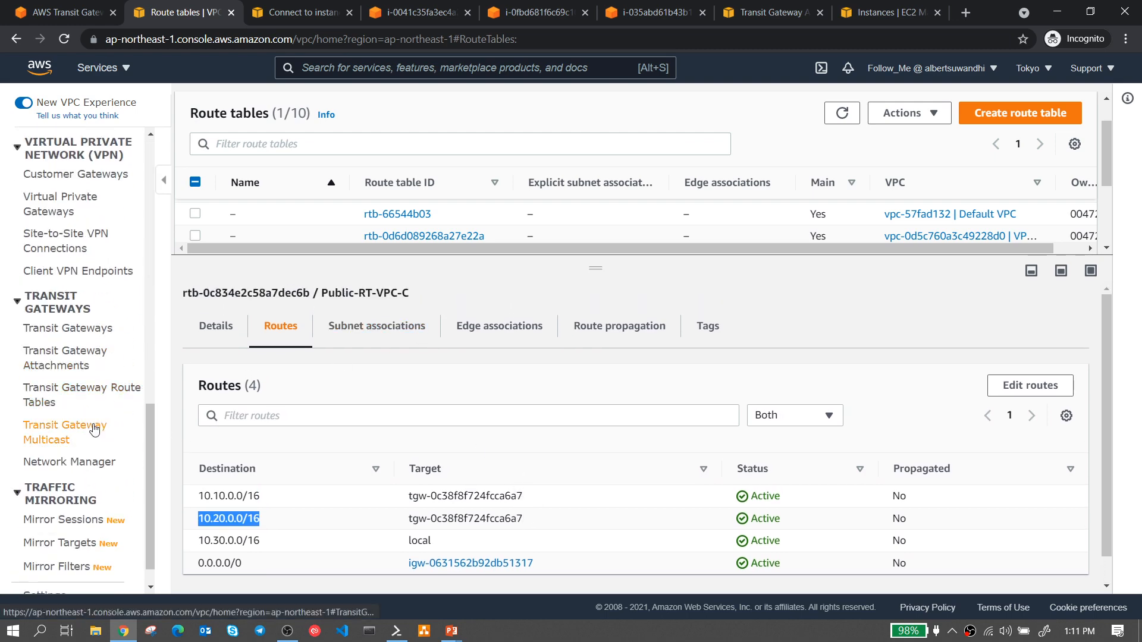
scroll(93, 428, "down", 1)
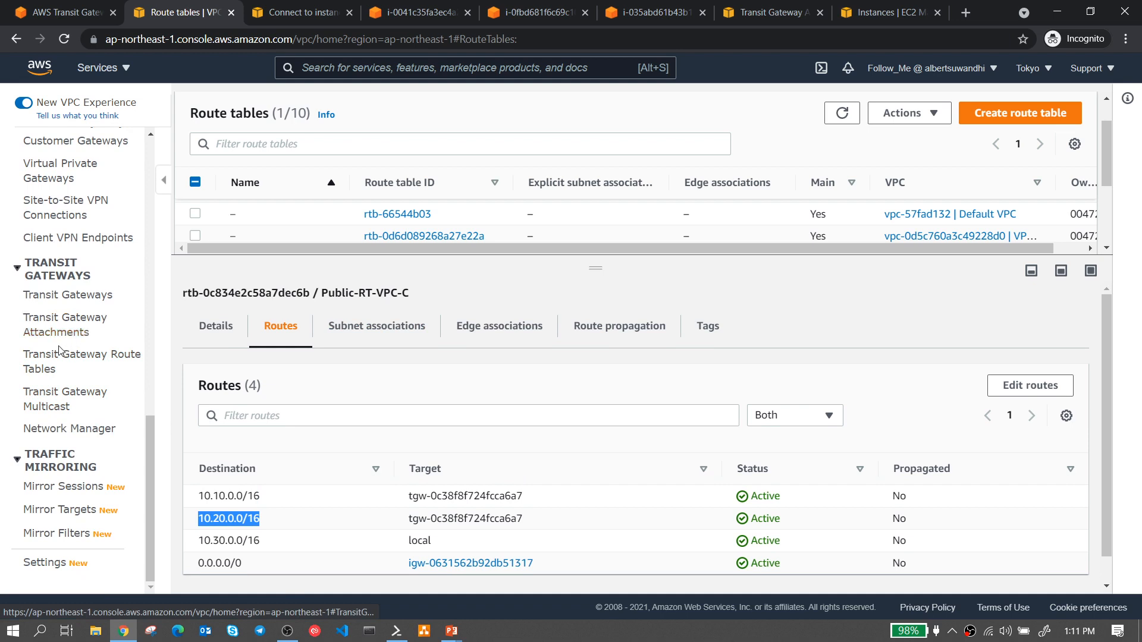
left_click(66, 357)
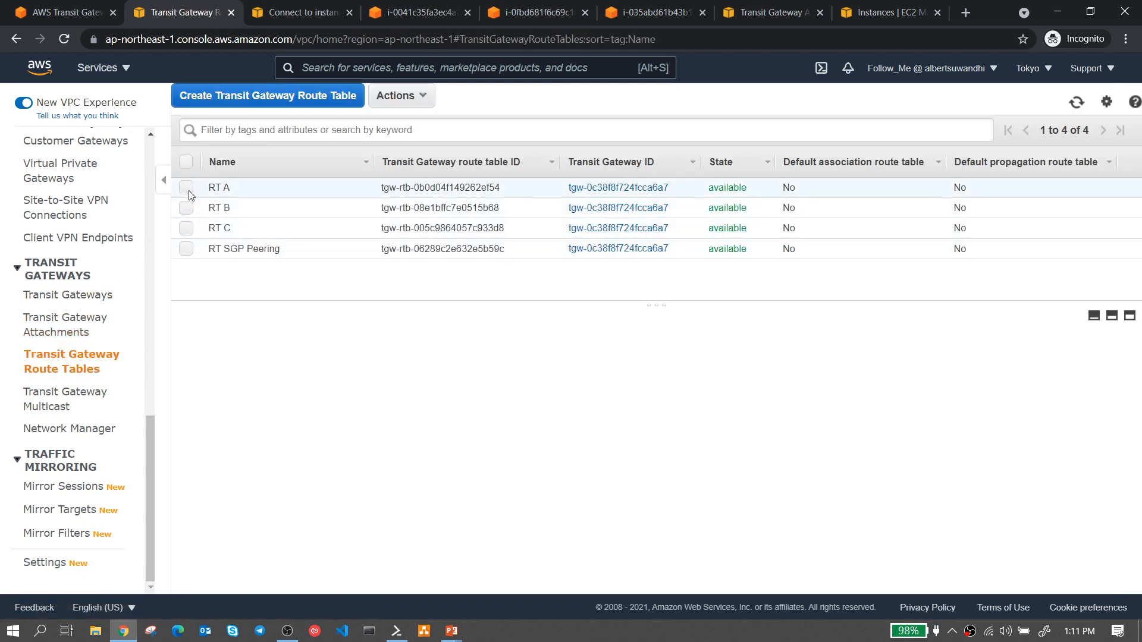
left_click(187, 189)
left_click(273, 349)
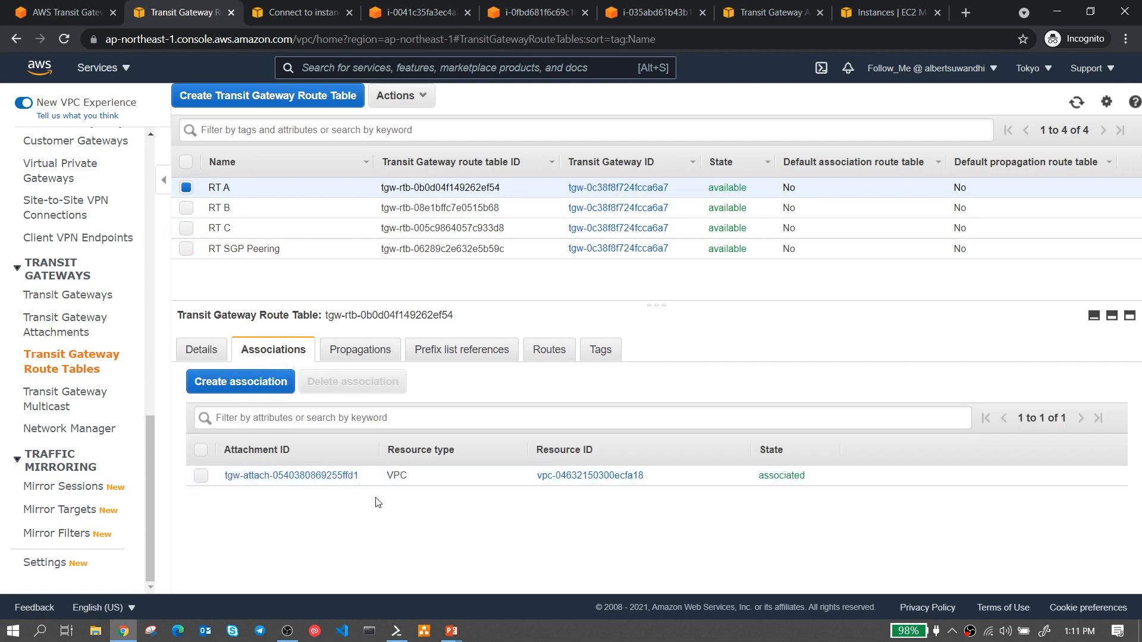
left_click(371, 356)
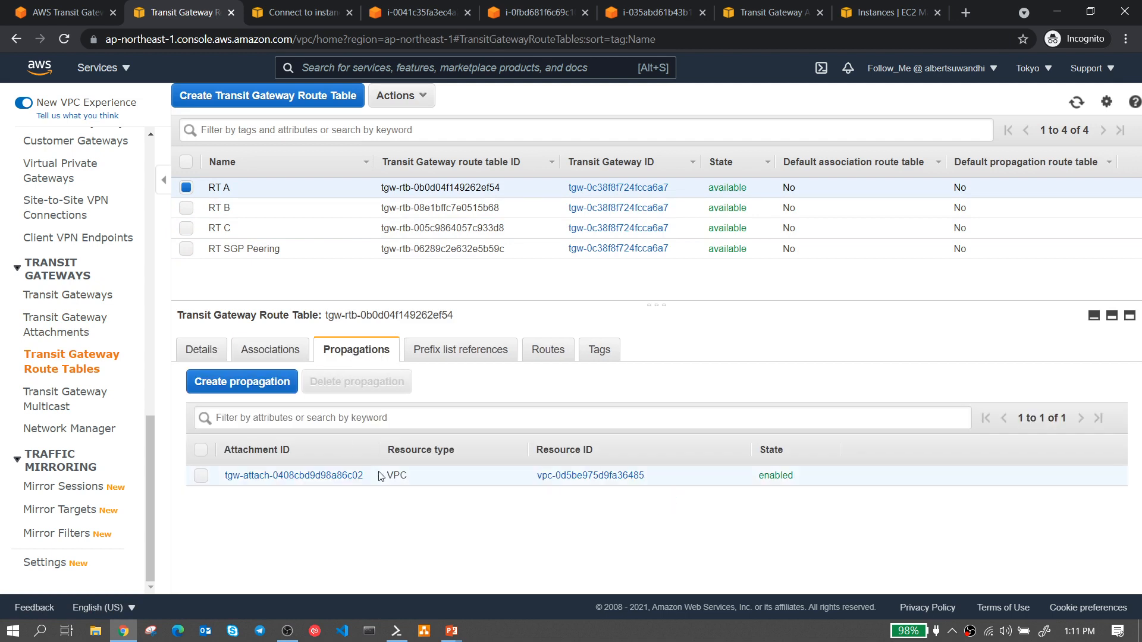
left_click(548, 352)
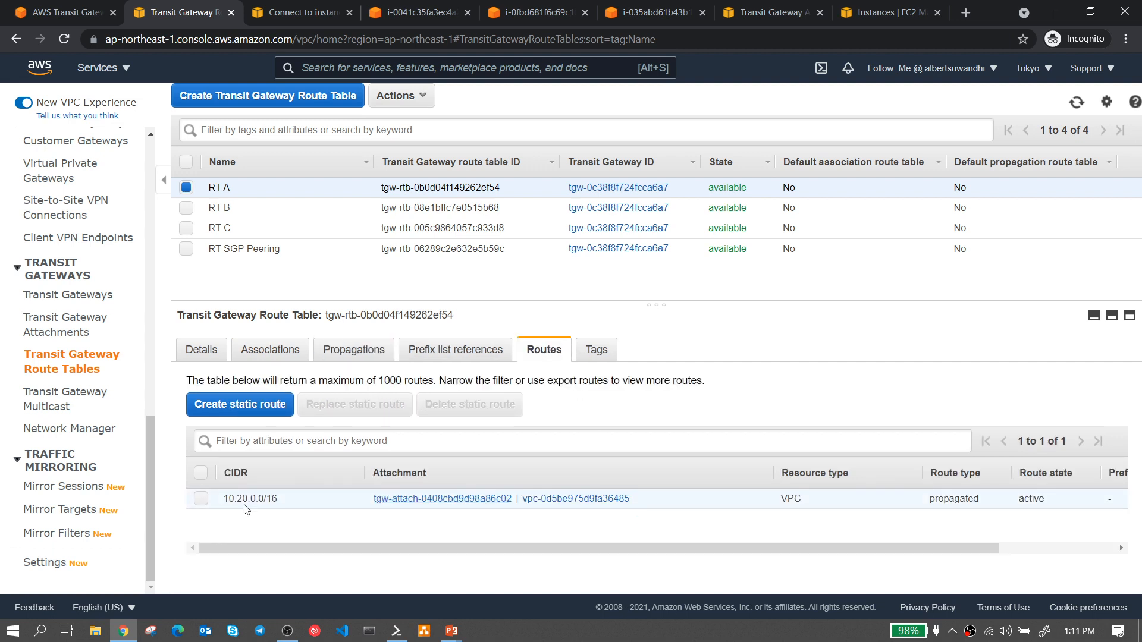
- Check RT B's routes and associations, inspect its associated attachment's details, and return to the reloaded transit gateway route tables
left_click(187, 209)
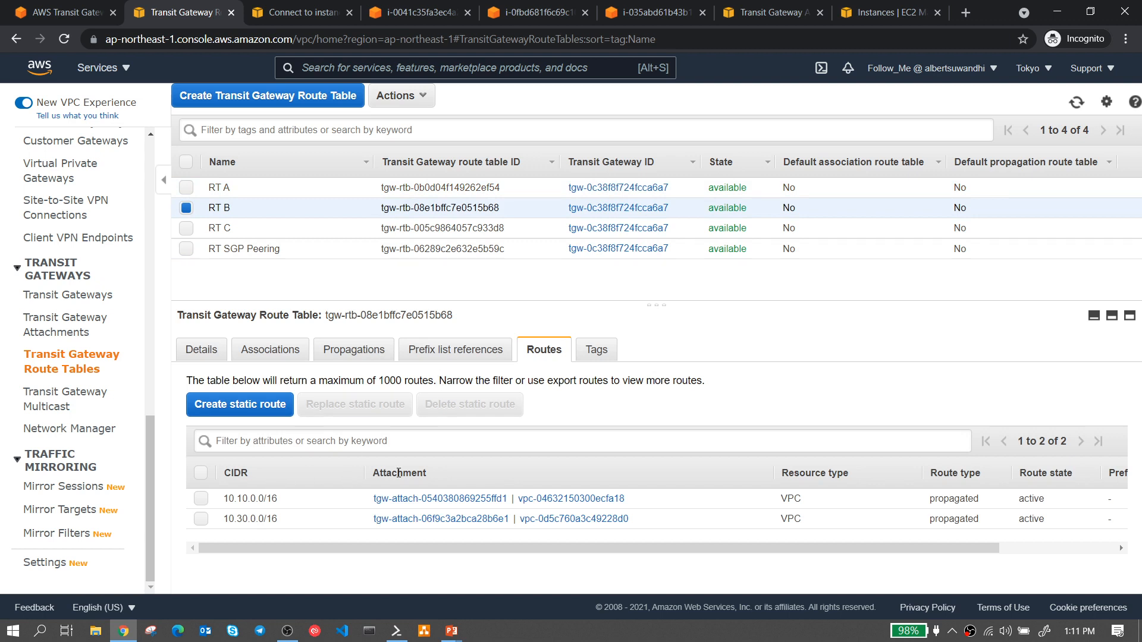
left_click(279, 351)
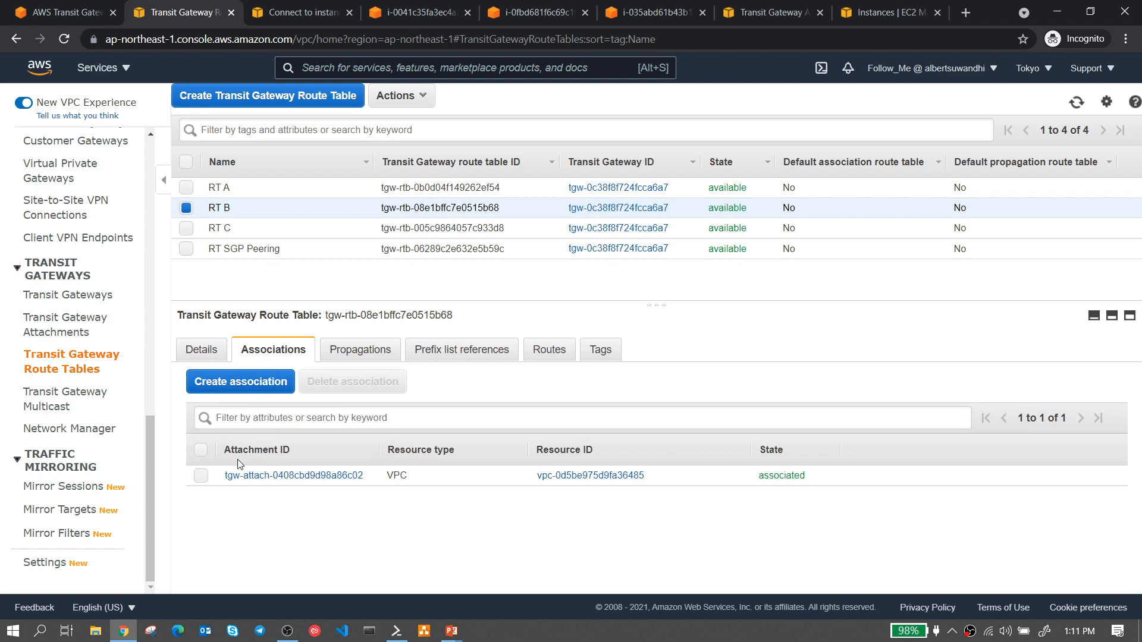
left_click(269, 476)
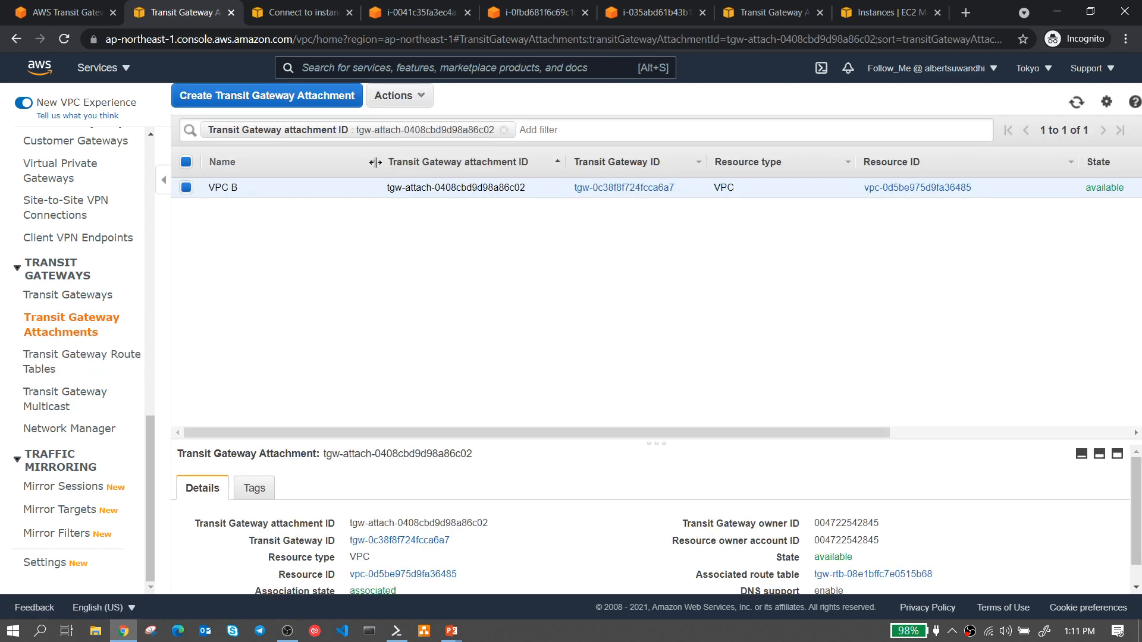
left_click(16, 40)
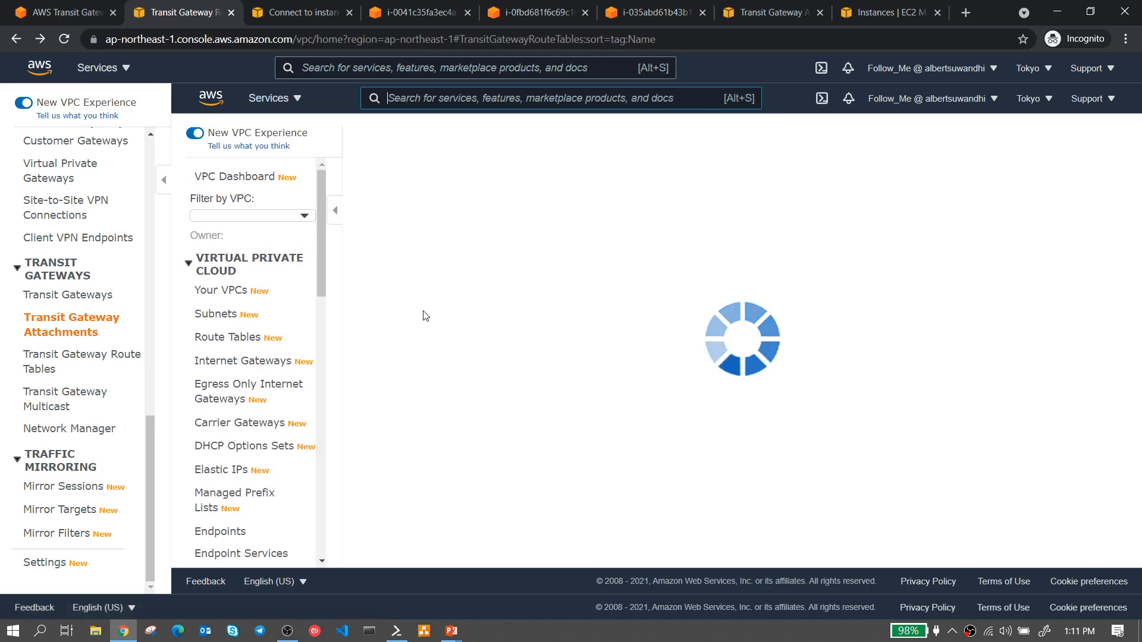
left_click(305, 40)
key("Return")
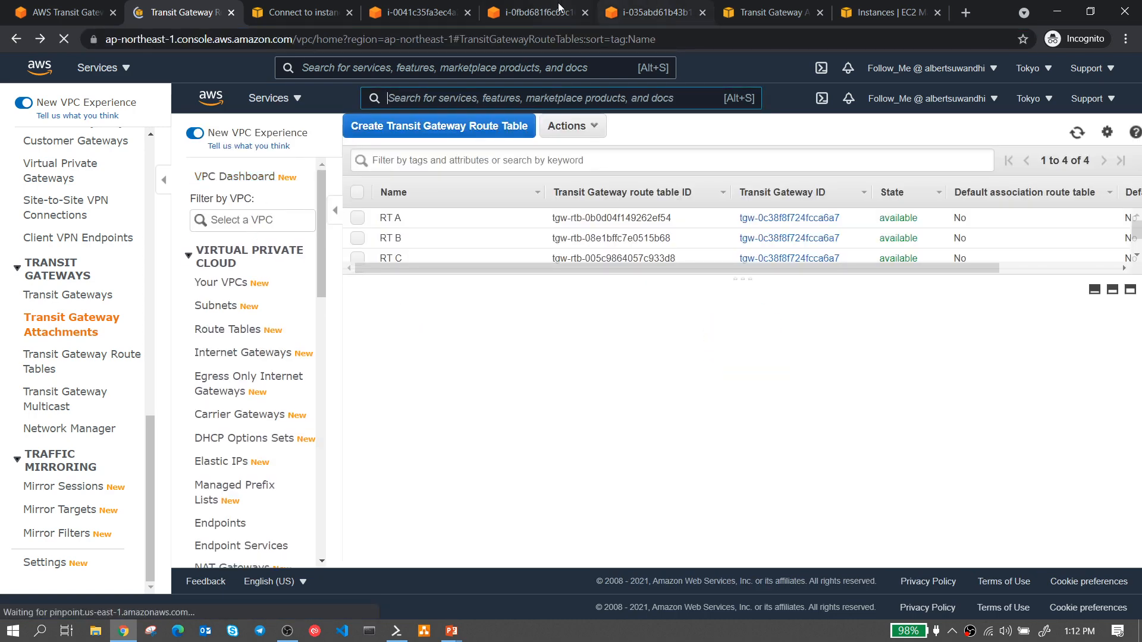
- Rerun the ping to 10.30.10.40 from VM - VPC B, and check the VM - VPC C terminal
left_click(562, 11)
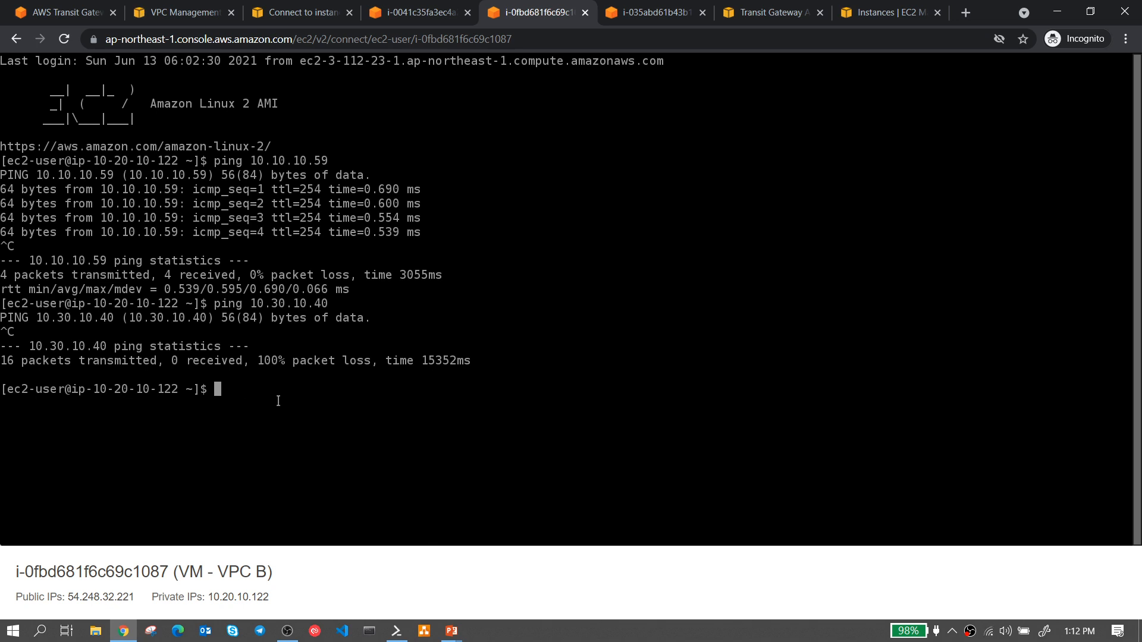
key("Up")
key("Return")
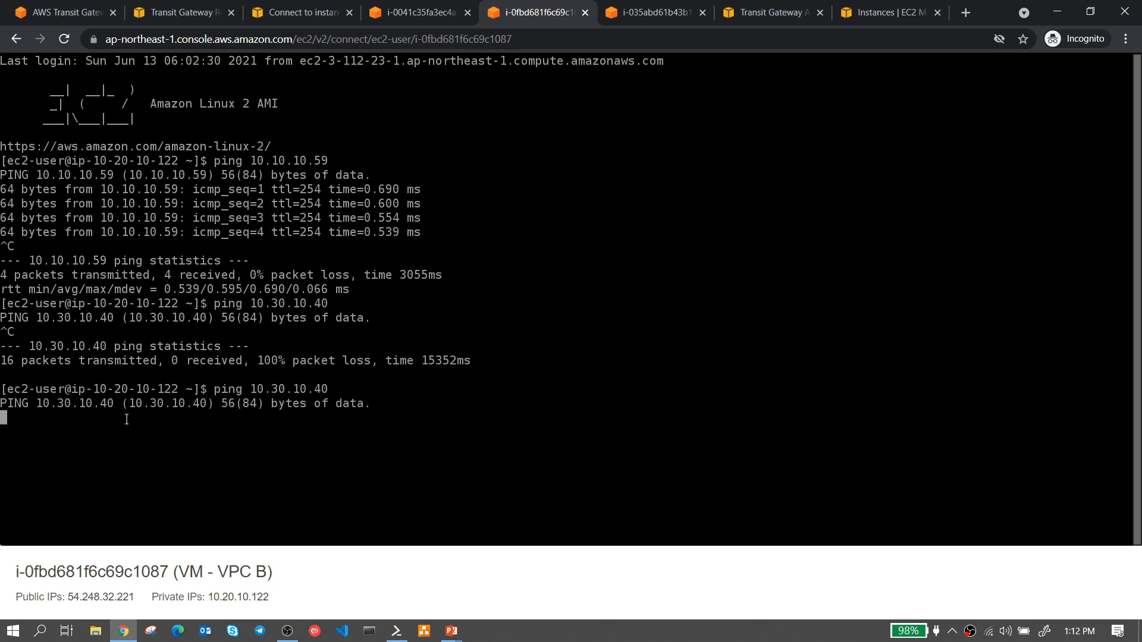
left_click(654, 12)
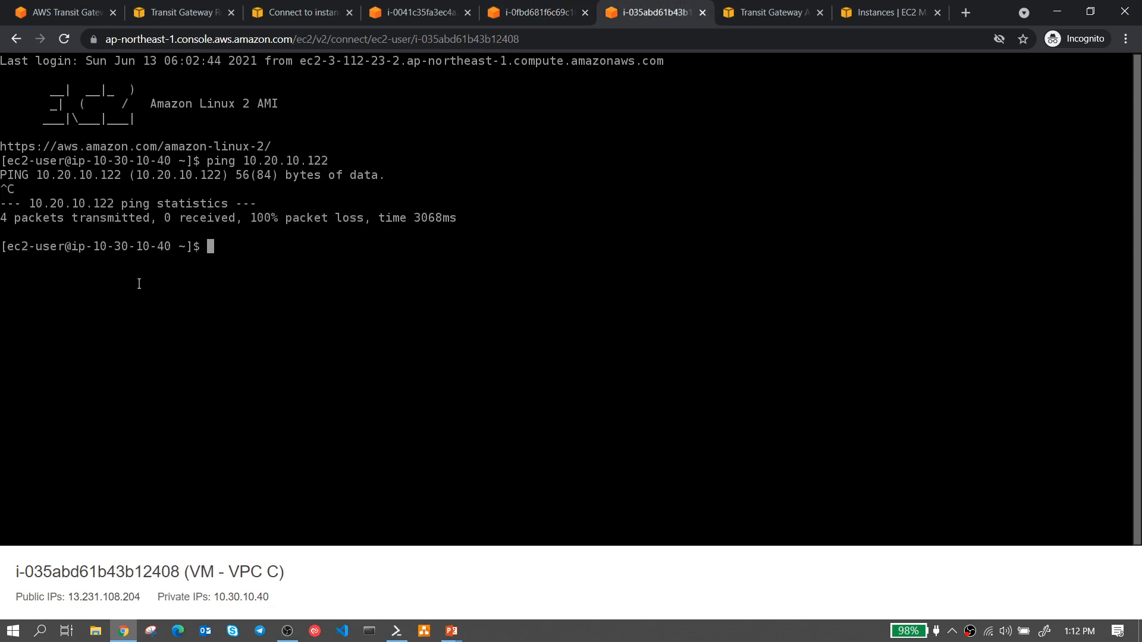
left_click(409, 15)
- Return to the transit gateway route tables and examine RT B's associations, propagations, prefix list references and routes
left_click(178, 12)
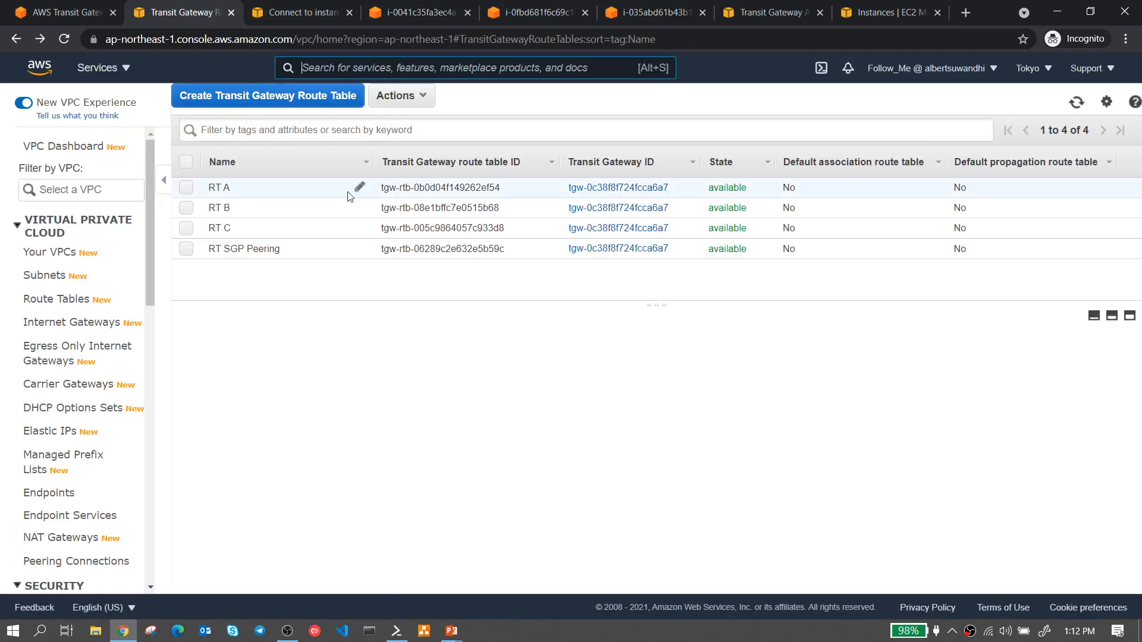
left_click(186, 208)
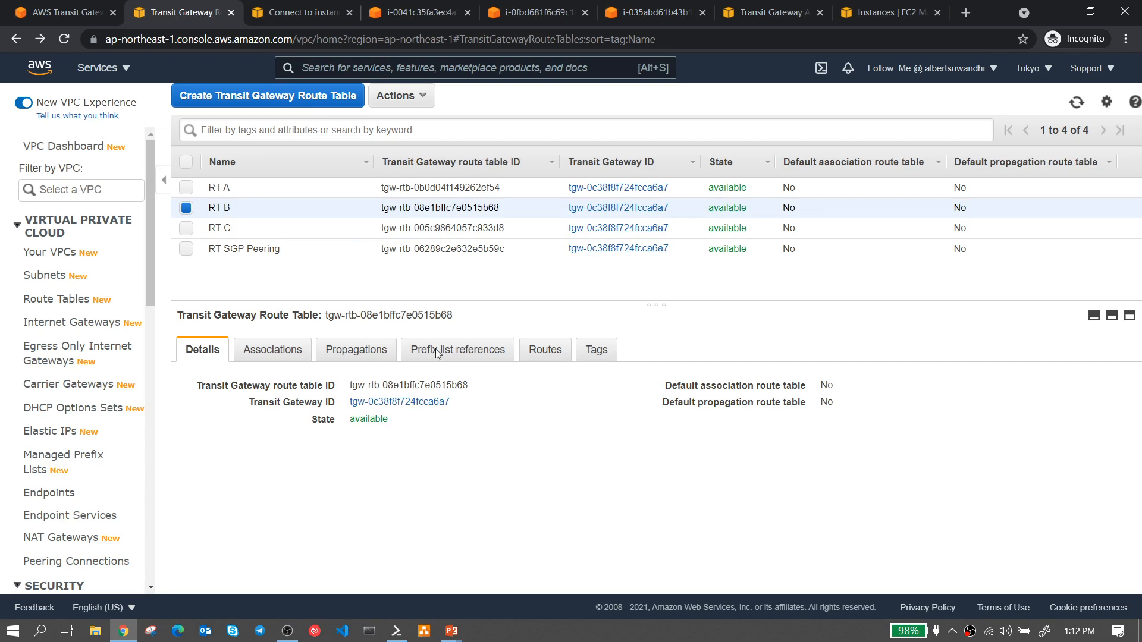
left_click(265, 352)
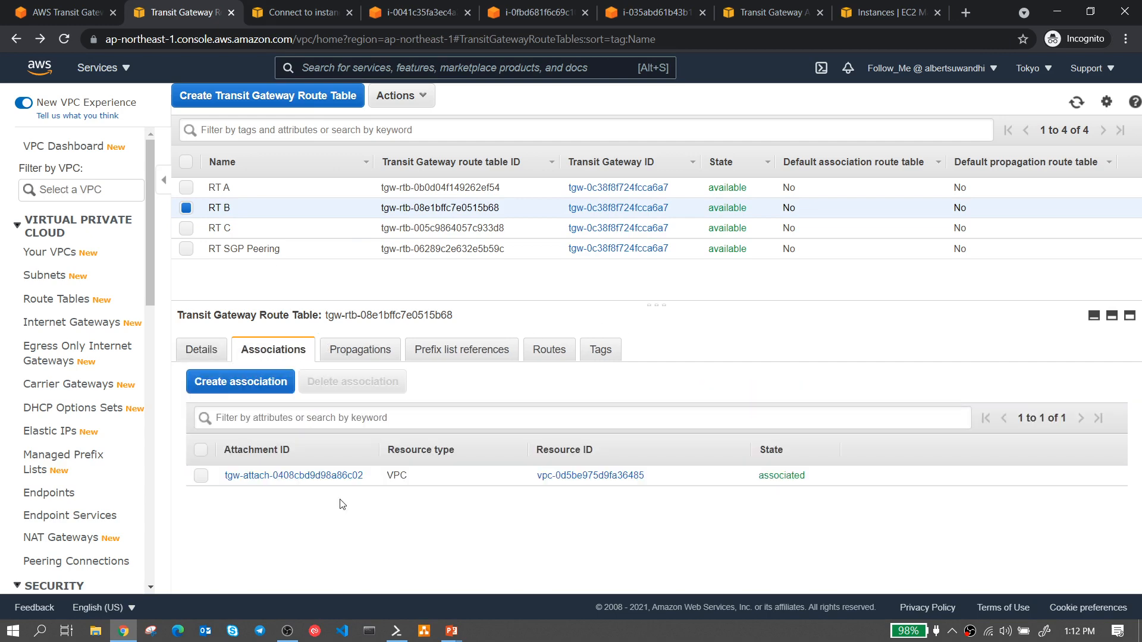
left_click(356, 352)
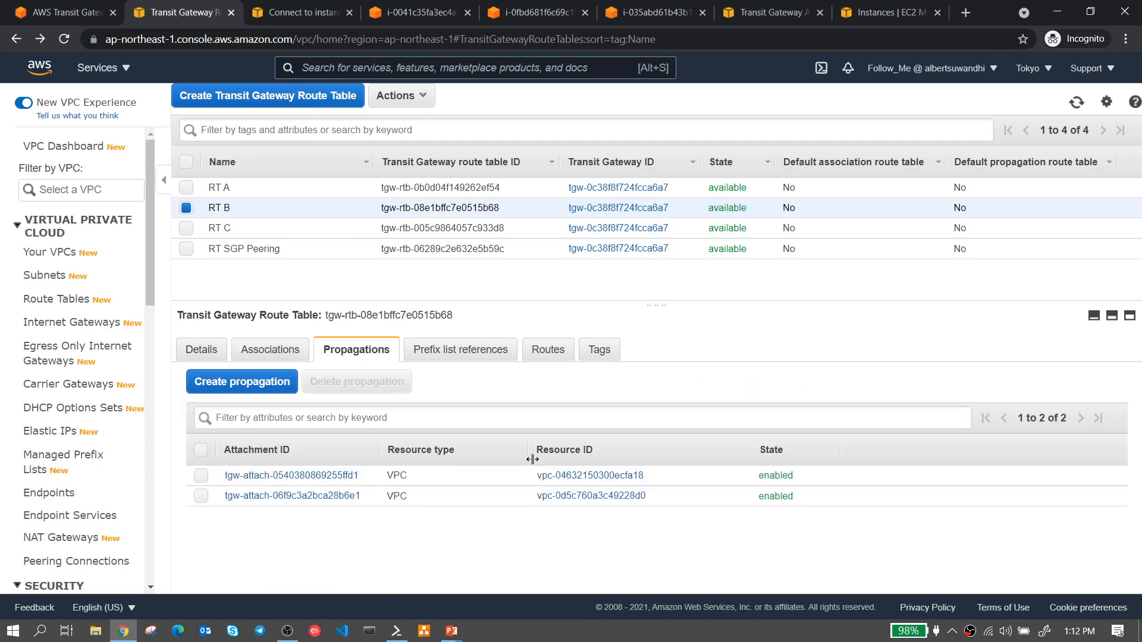
left_click(487, 356)
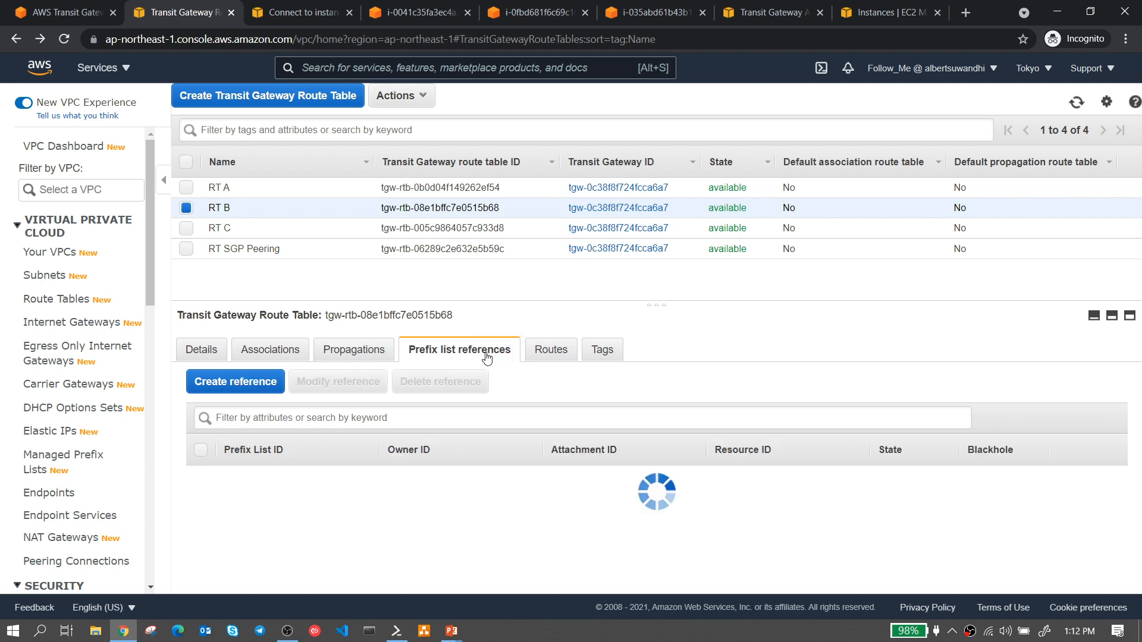
left_click(551, 350)
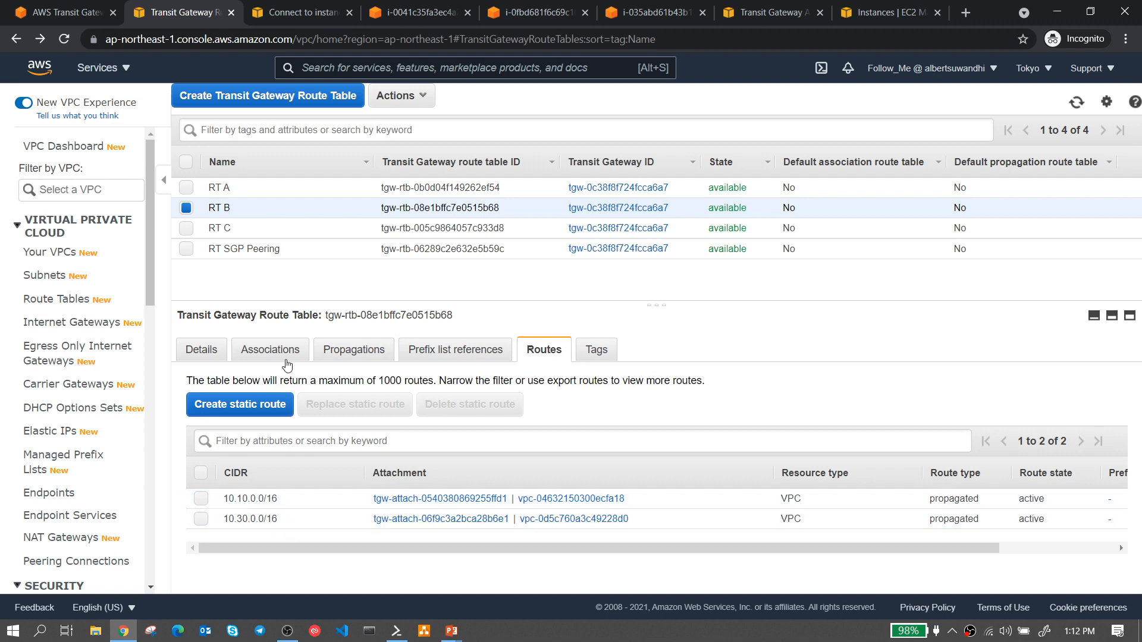
- Select RT C instead of RT B and examine its associations and routes
left_click(186, 210)
left_click(186, 229)
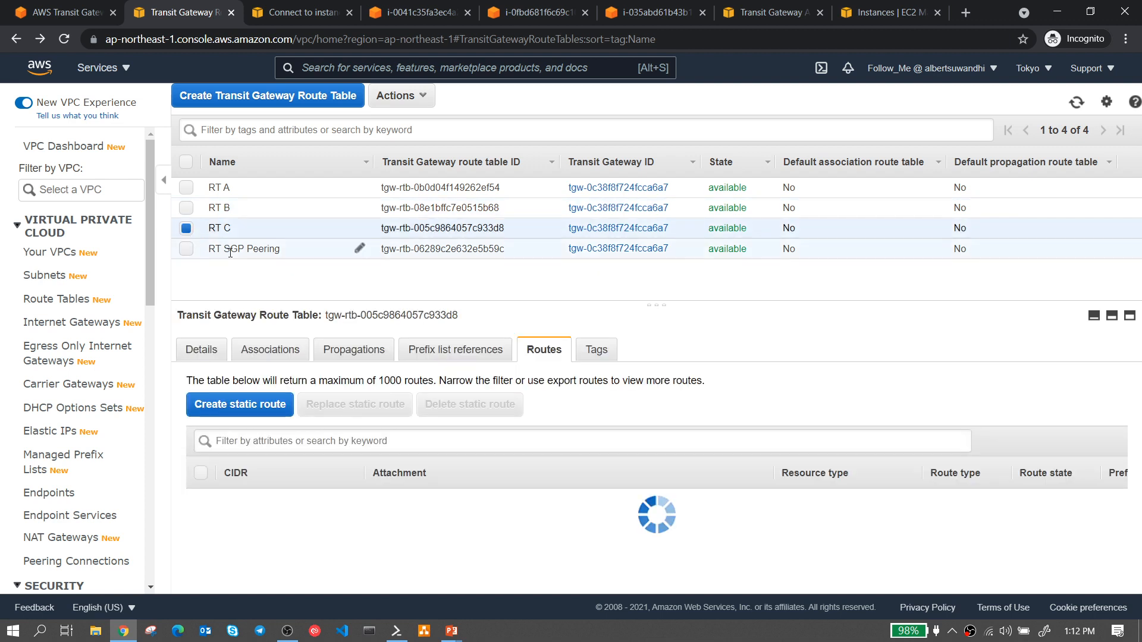
left_click(262, 356)
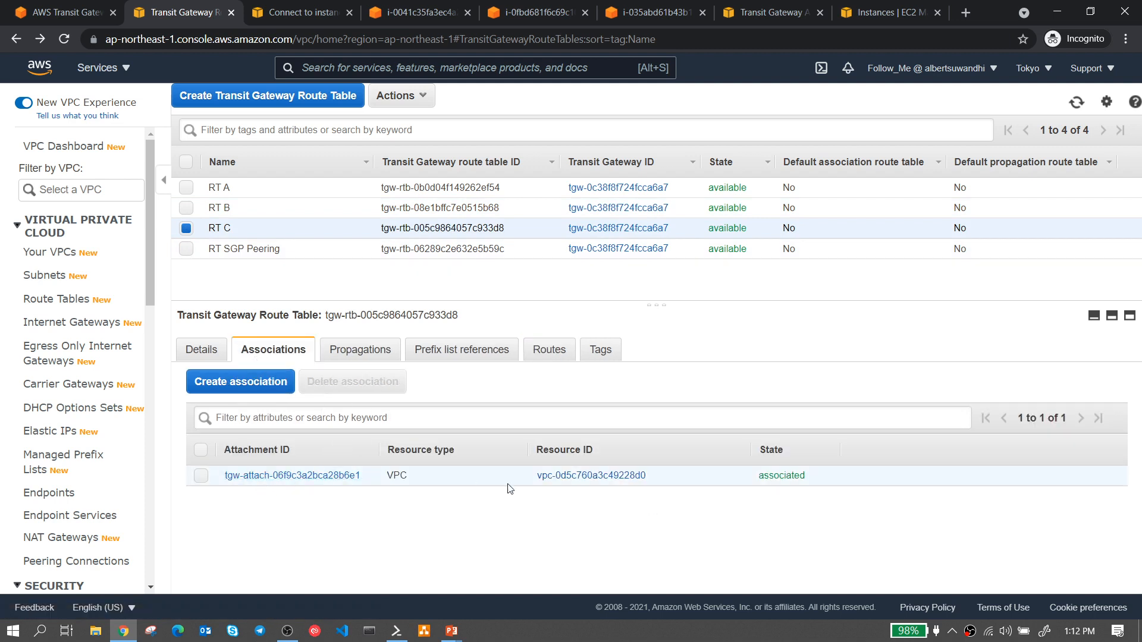
left_click(545, 350)
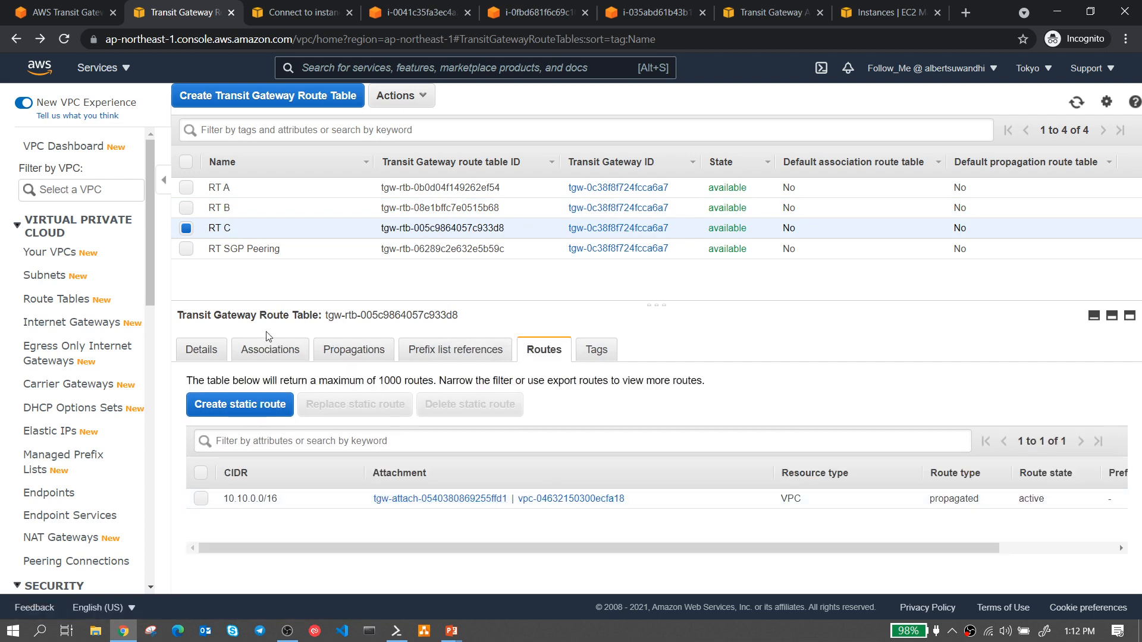
- Delete the VPC attachment association from the RT C transit gateway route table
left_click(268, 351)
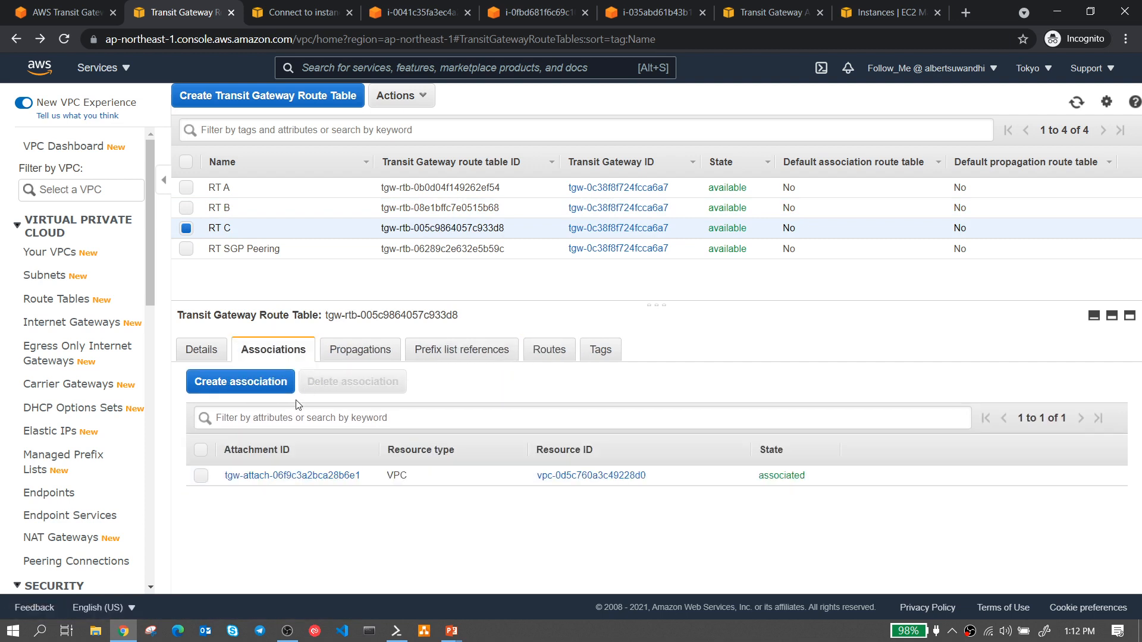
left_click(315, 476)
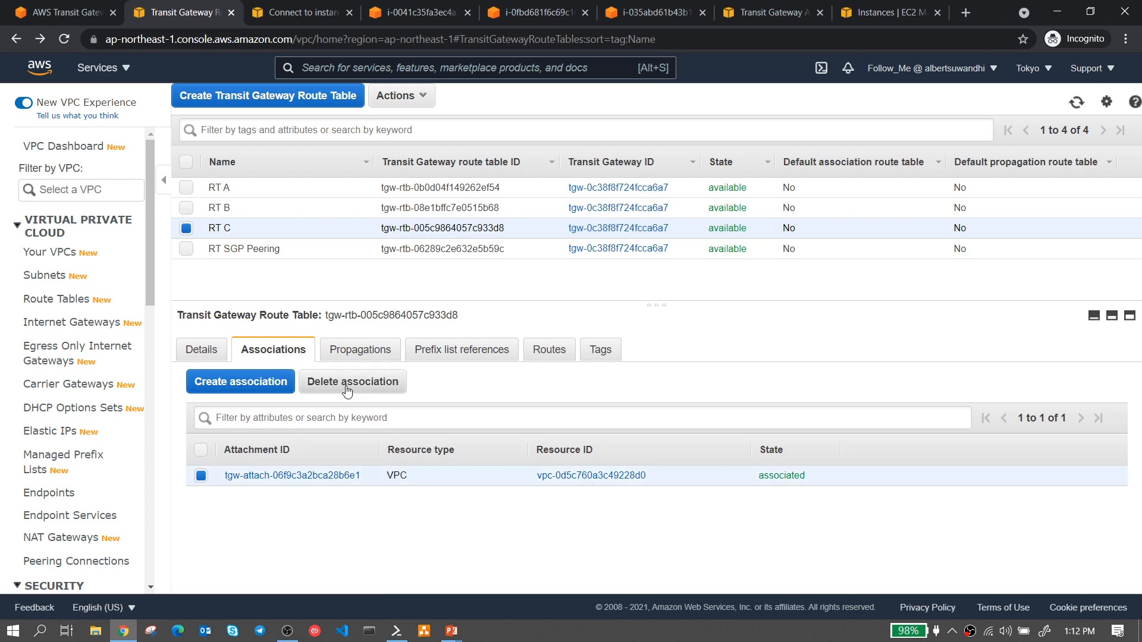
left_click(348, 389)
left_click(839, 381)
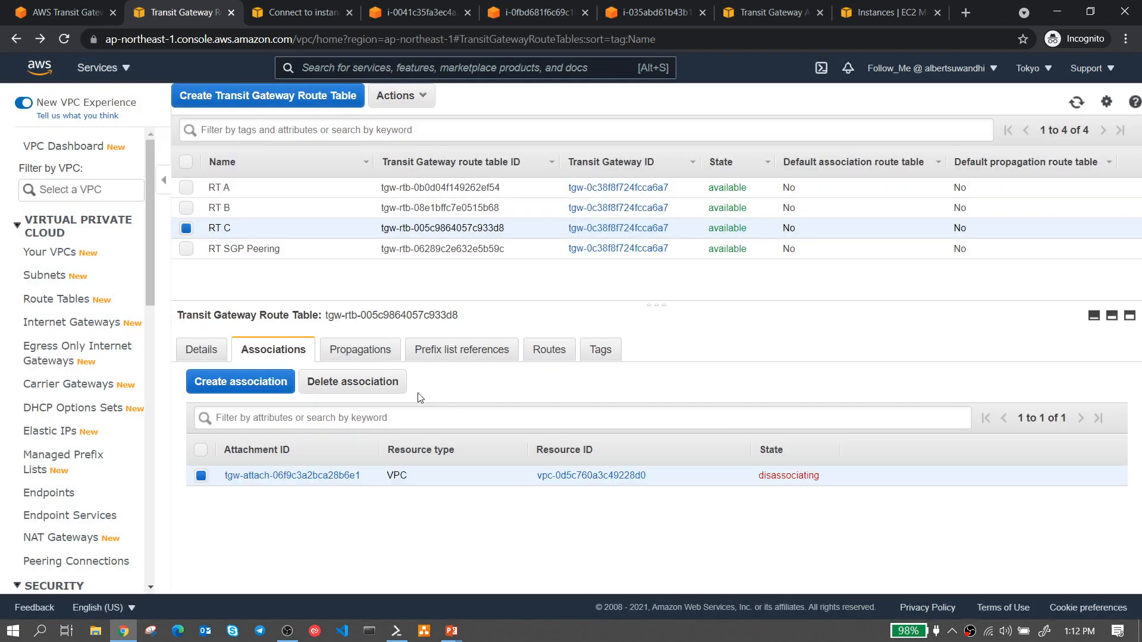
- Try to associate the VPC C attachment with the RT C transit gateway route table
left_click(259, 385)
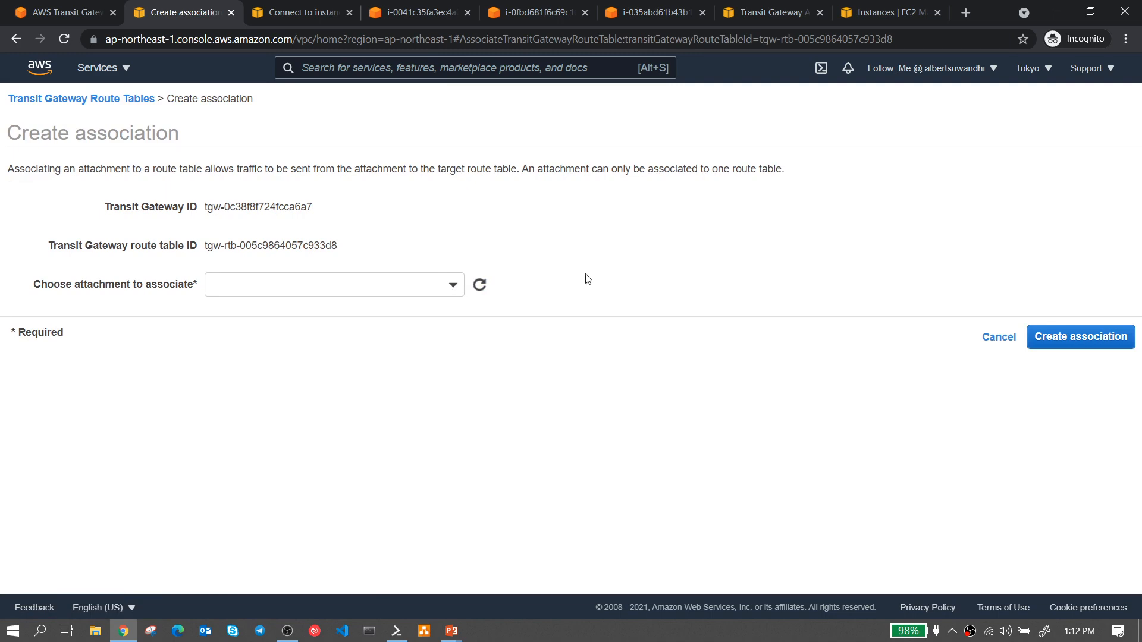
left_click(998, 337)
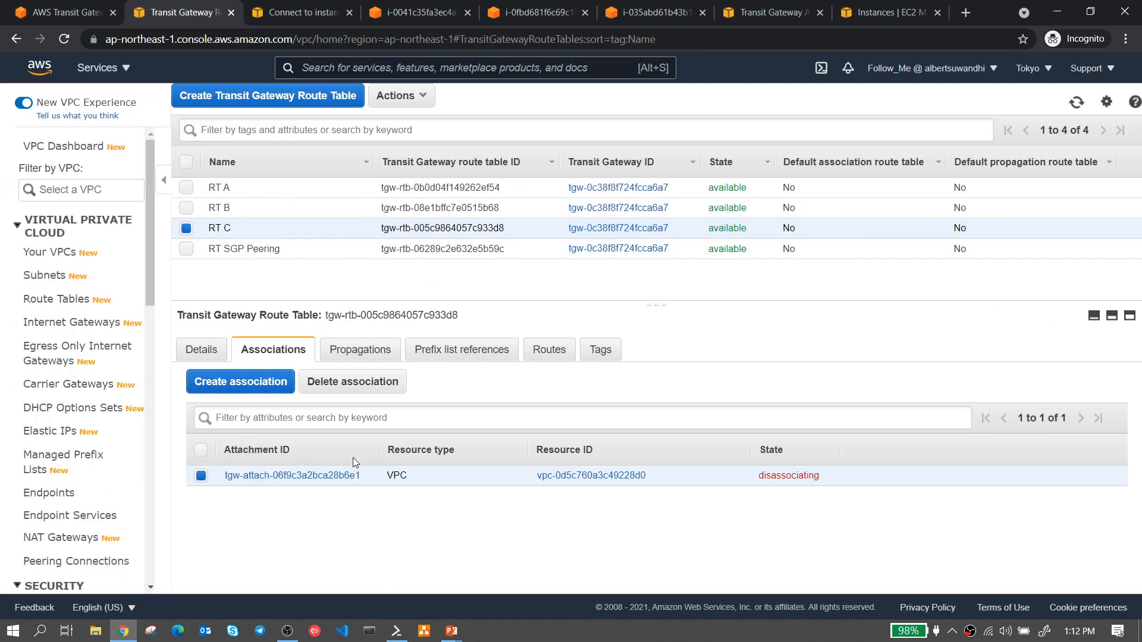
left_click(273, 385)
left_click(453, 288)
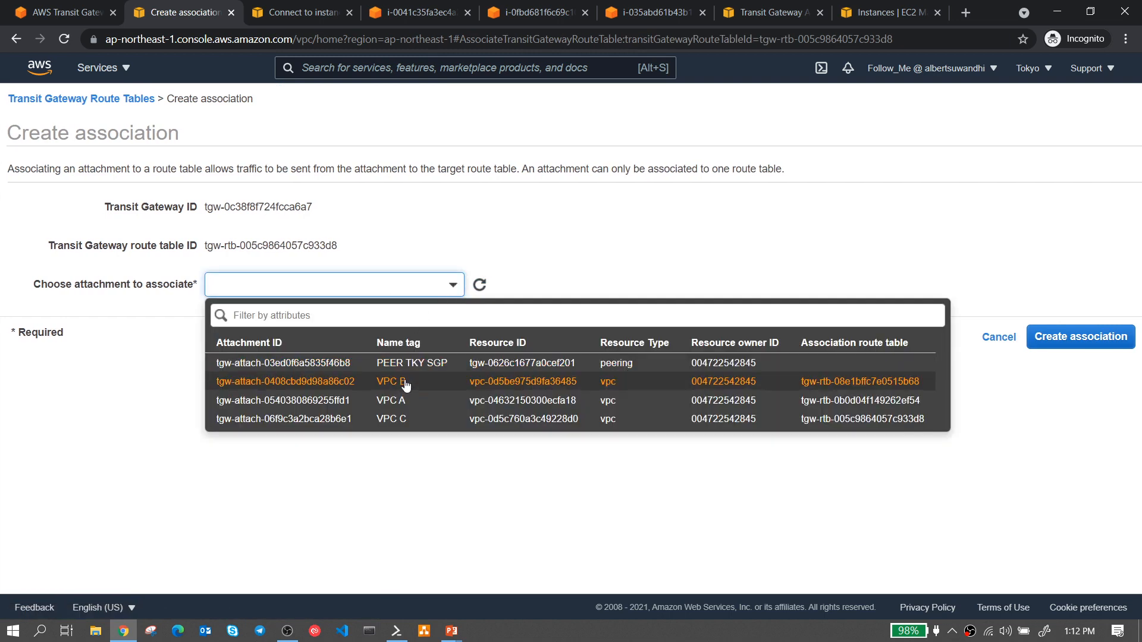
left_click(403, 419)
left_click(1031, 337)
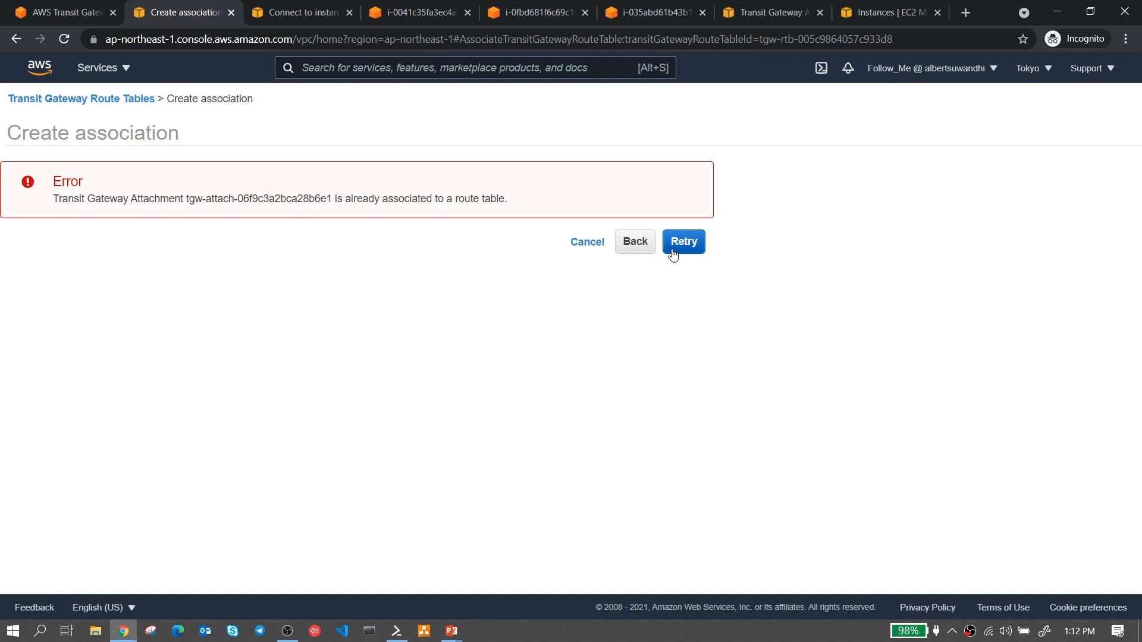
left_click(636, 243)
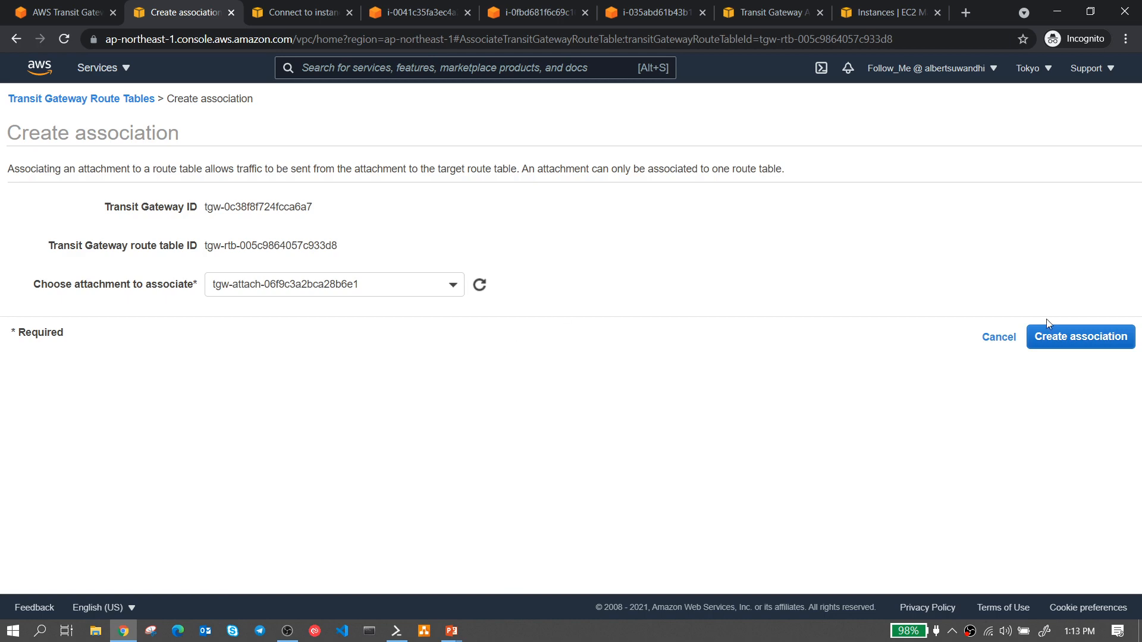
left_click(1000, 338)
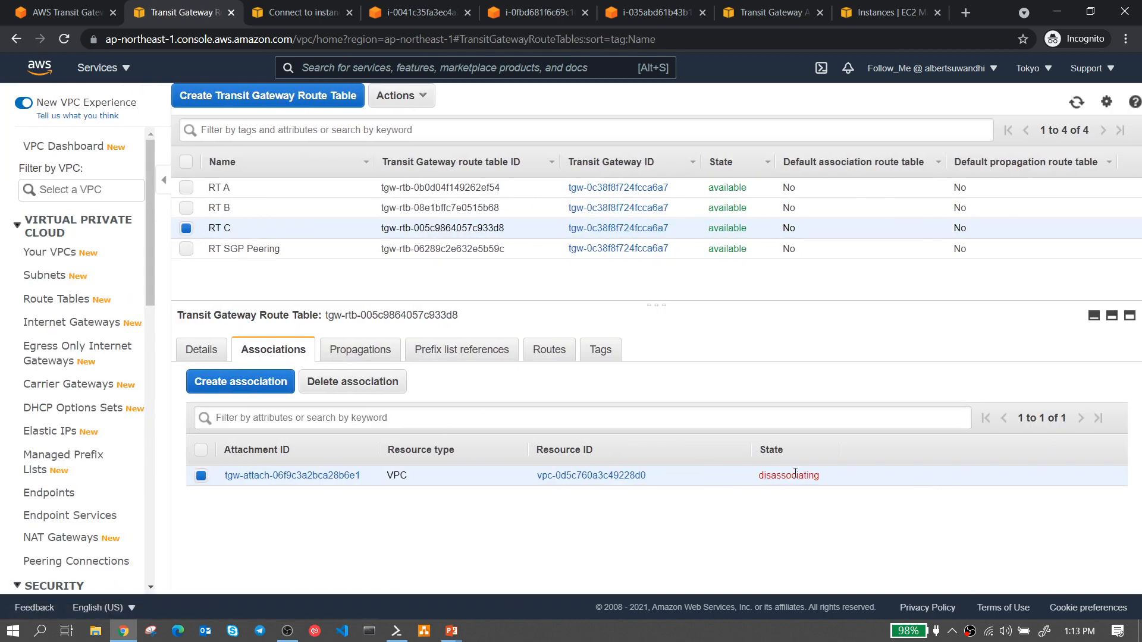
- Reload the transit gateway route tables and associate the VPC C attachment with RT C
left_click(63, 39)
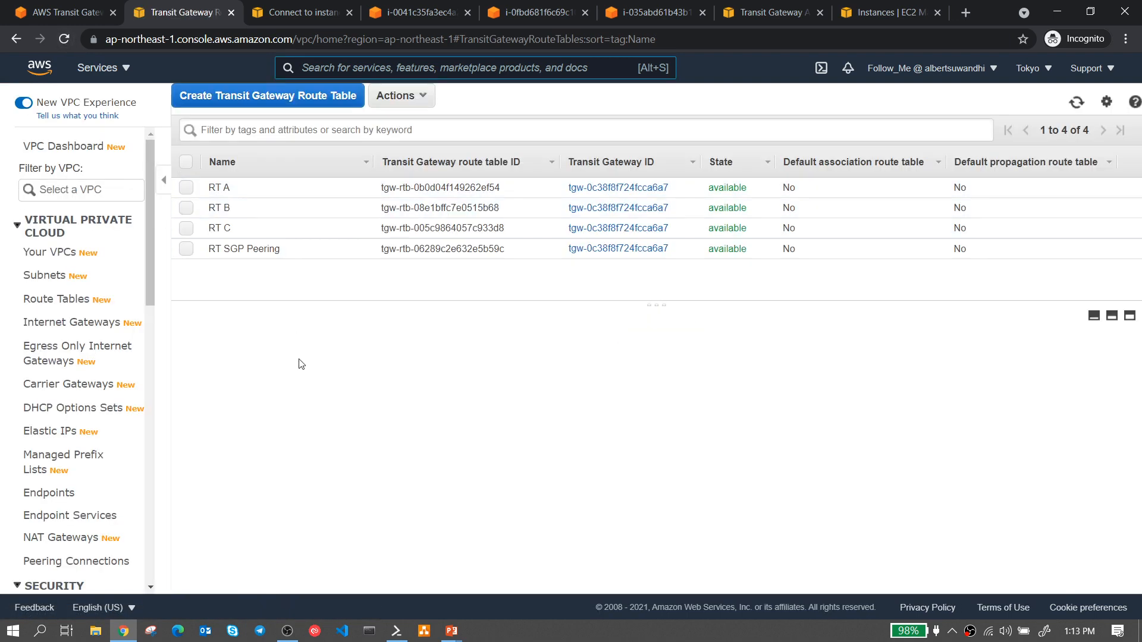
left_click(186, 228)
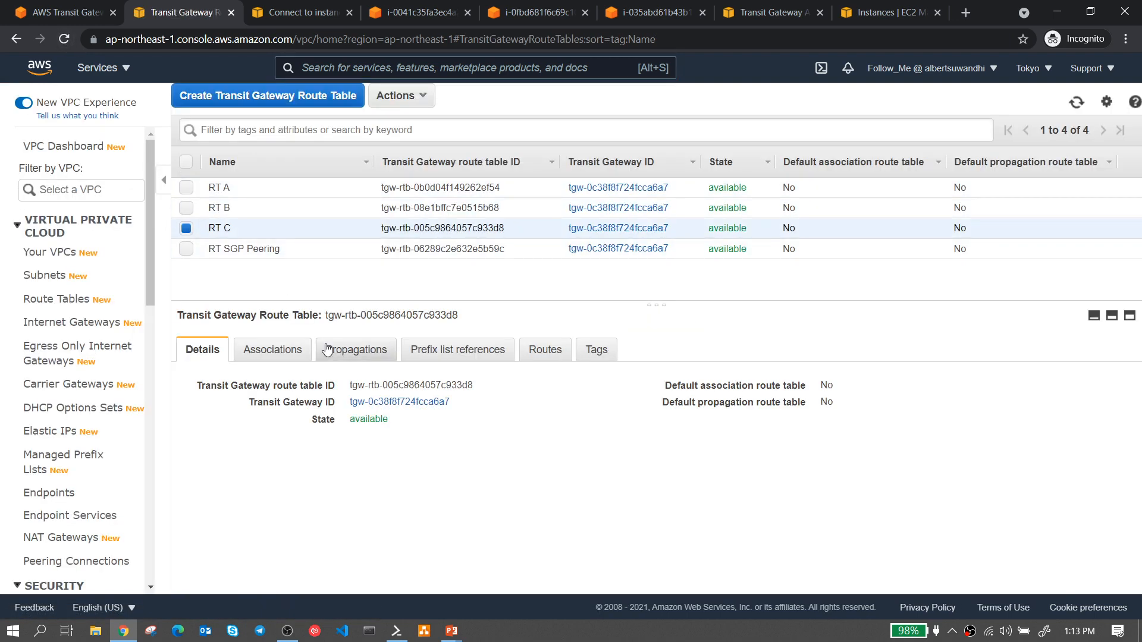
left_click(287, 349)
left_click(240, 381)
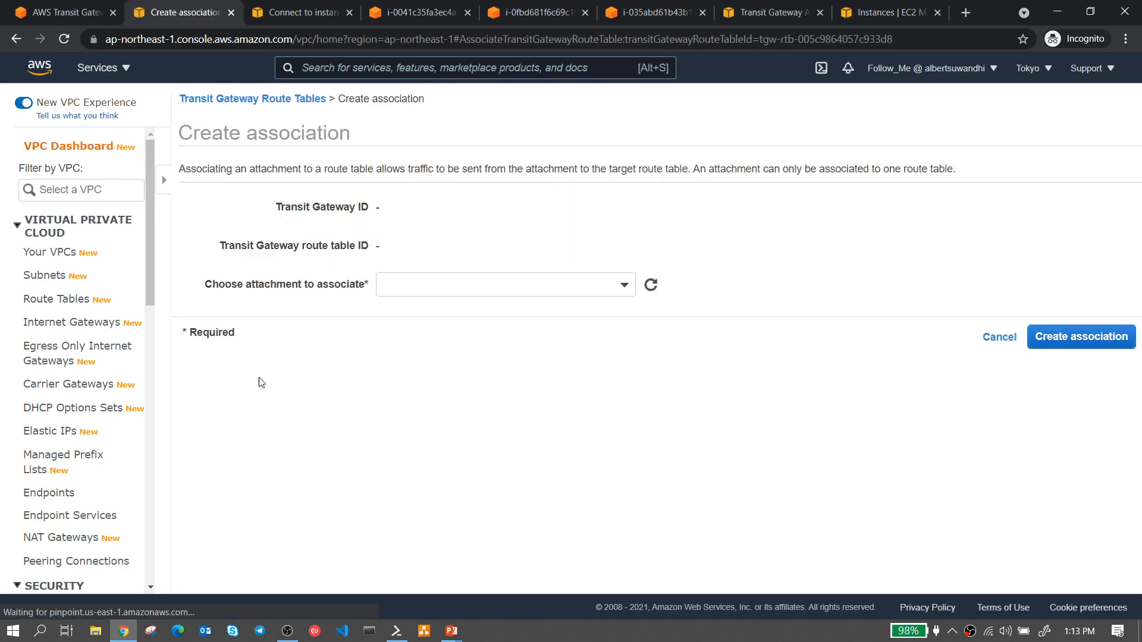
left_click(453, 285)
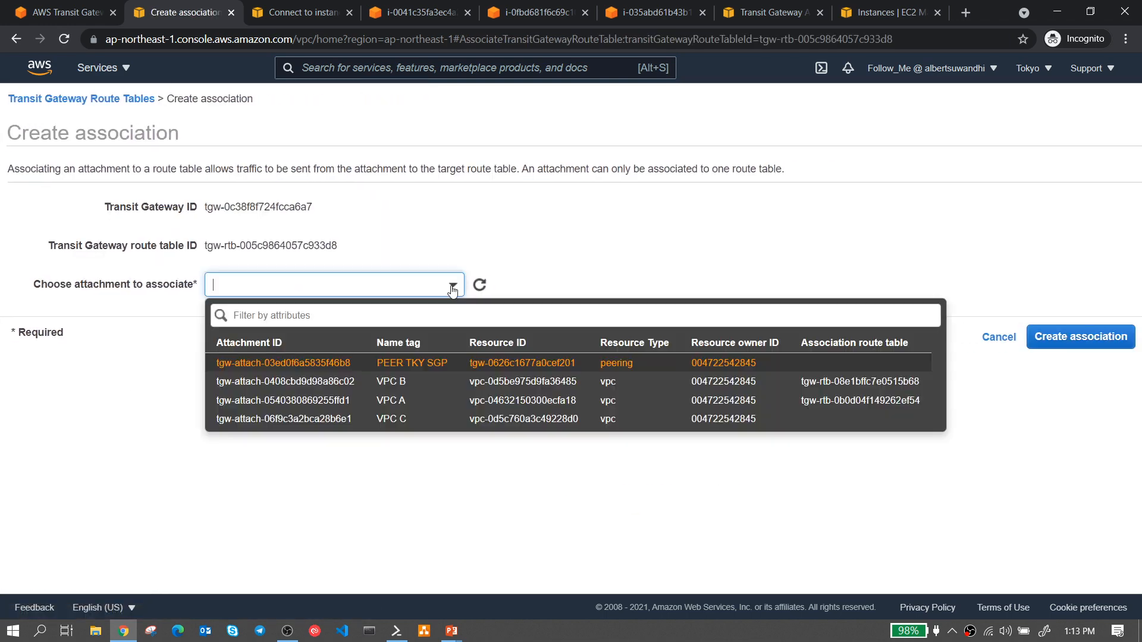
left_click(394, 419)
left_click(1078, 344)
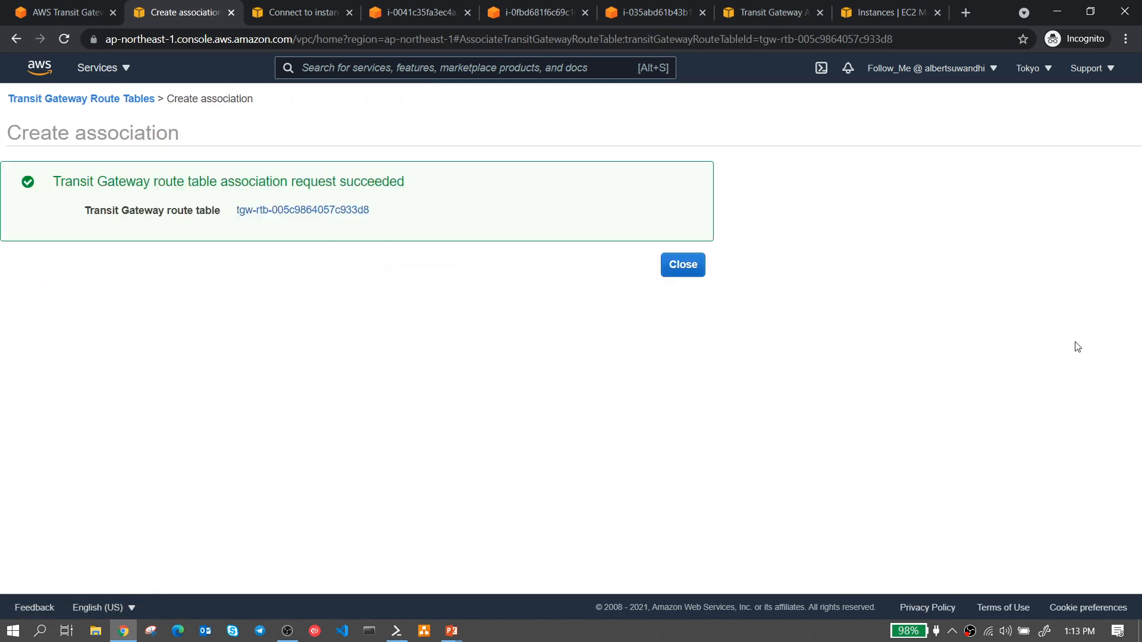
left_click(679, 265)
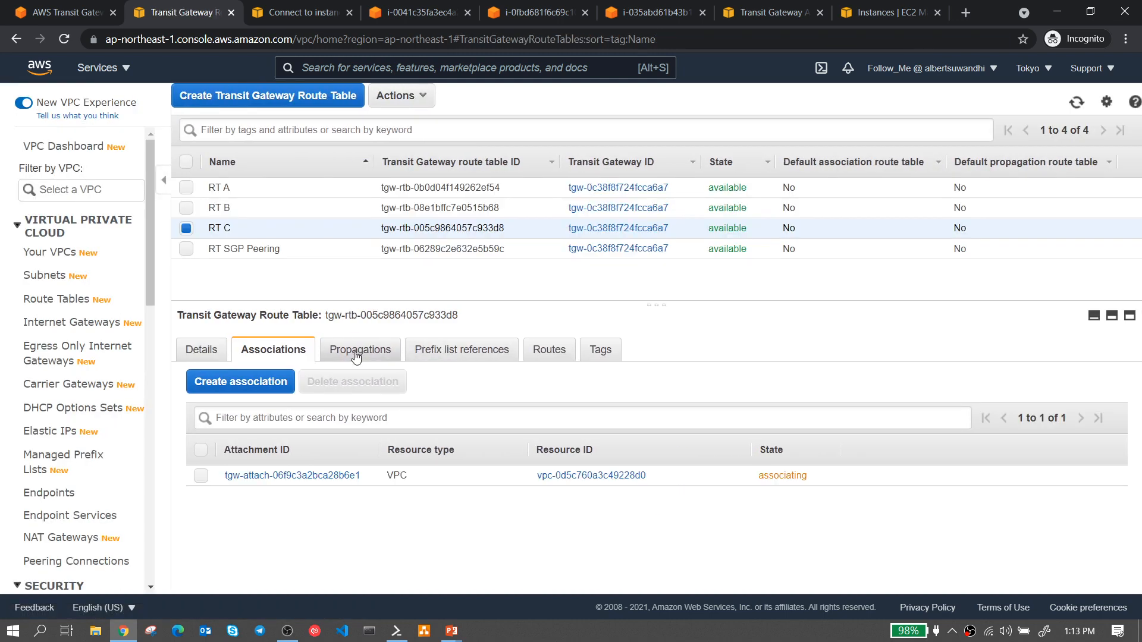
- Review RT C's propagations, routes and associations
left_click(357, 351)
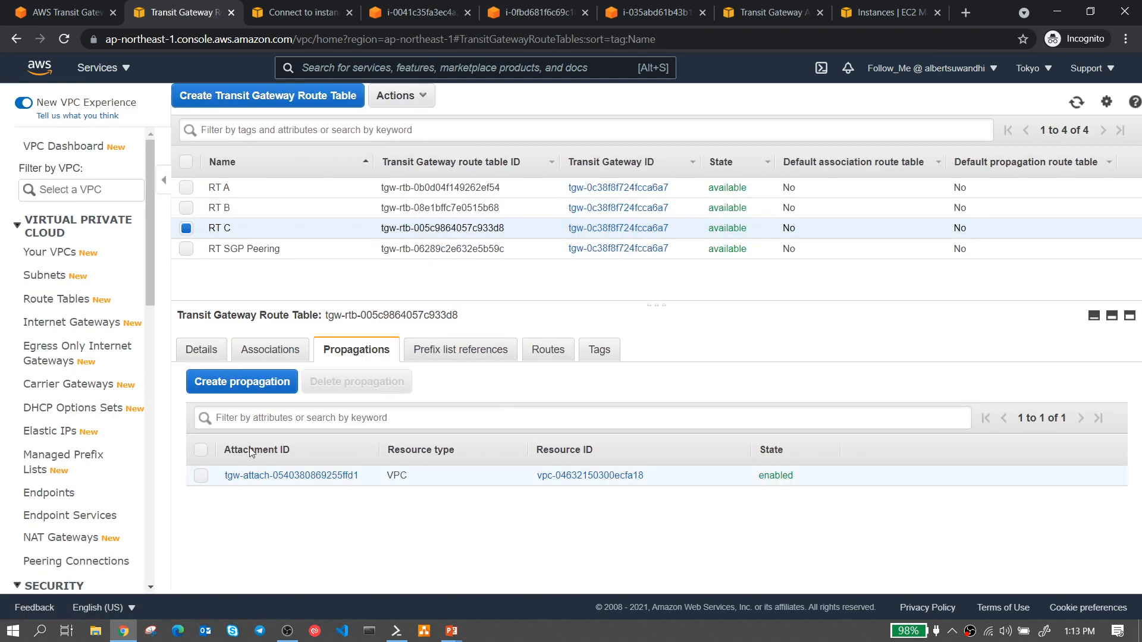
left_click(546, 351)
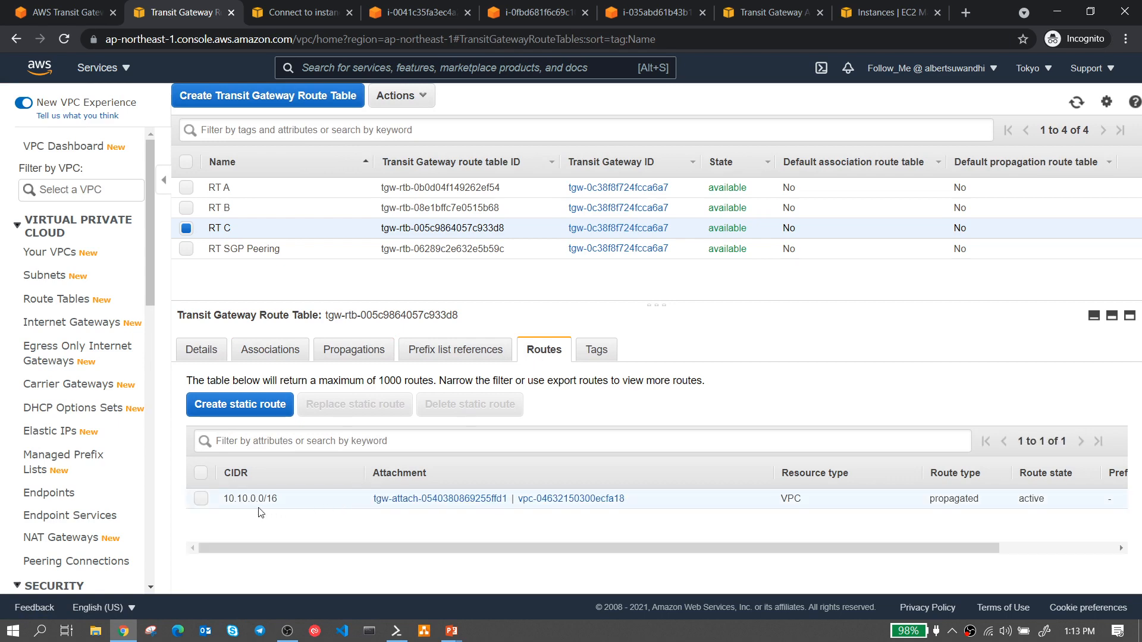
left_click(270, 351)
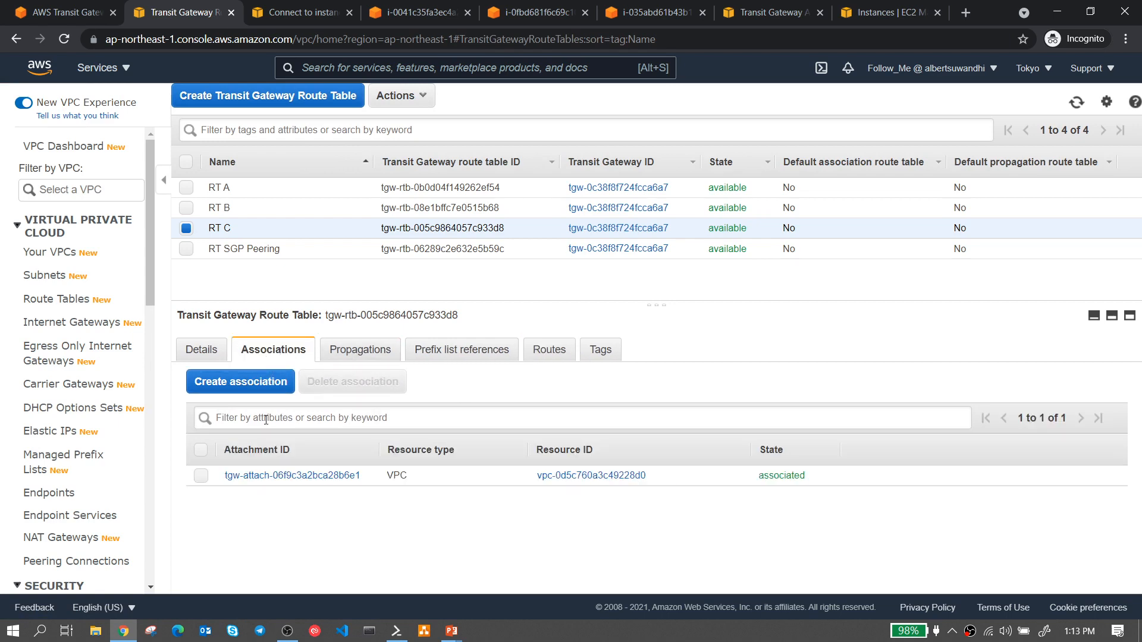
left_click(200, 475)
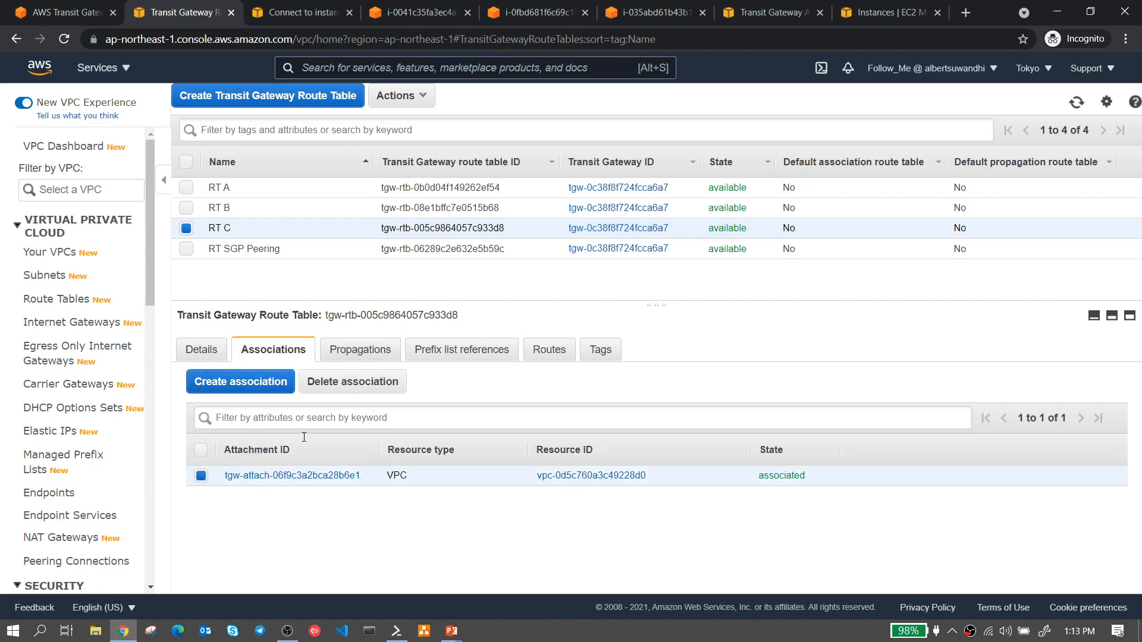
- Delete the VPC A attachment propagation from the RT C route table
left_click(333, 354)
left_click(201, 474)
left_click(365, 388)
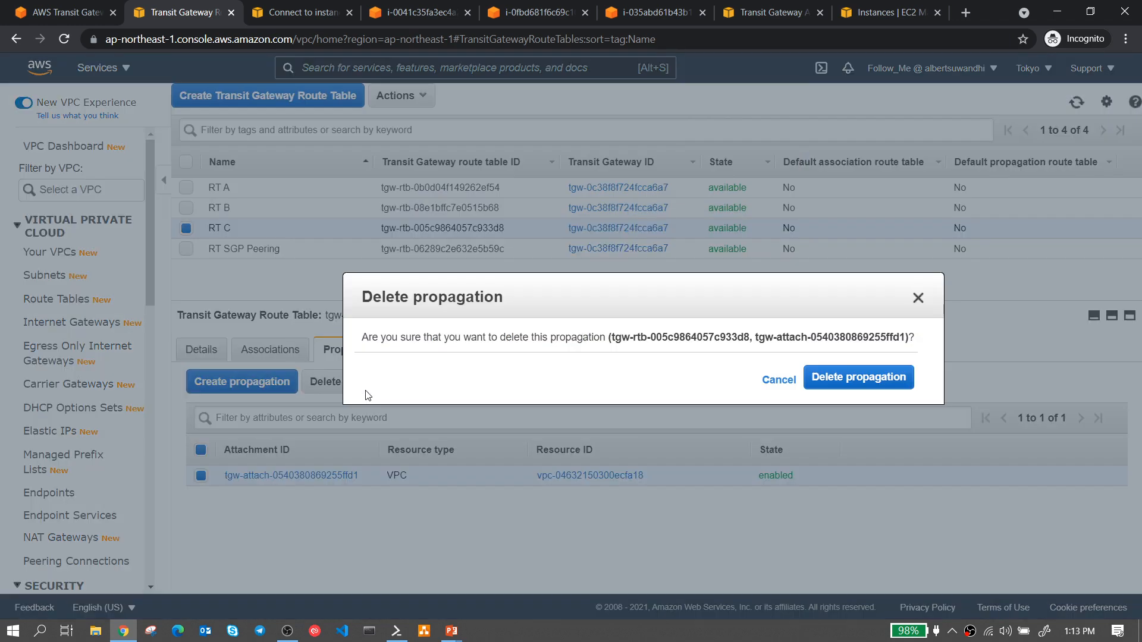
left_click(808, 385)
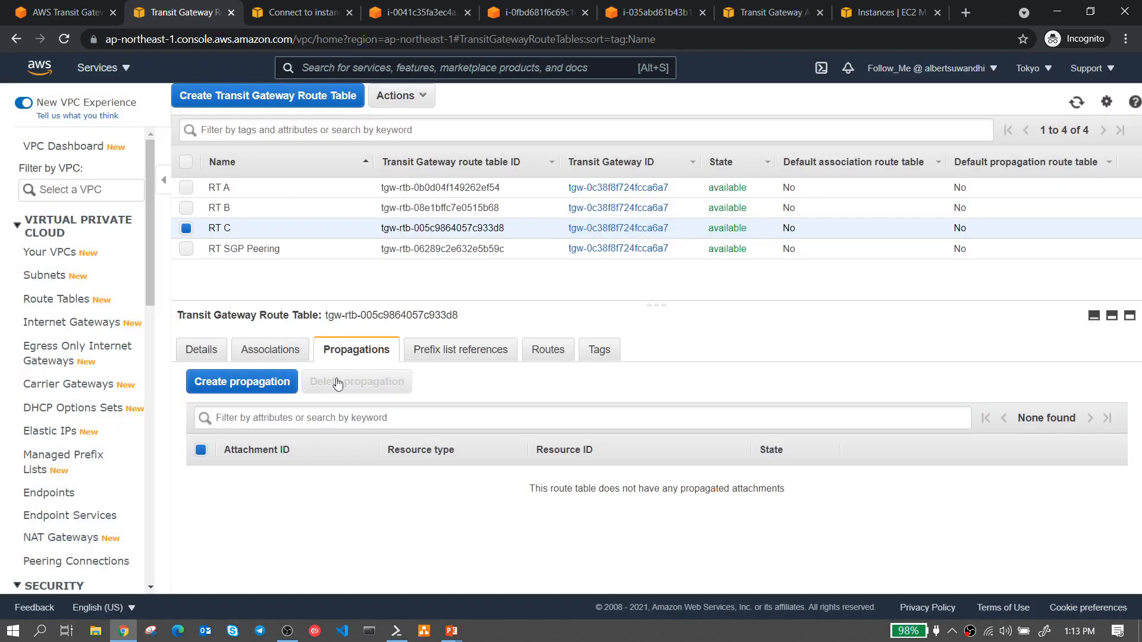
- Create a propagation for the VPC B attachment in RT C, check its routes and reload the page
left_click(271, 382)
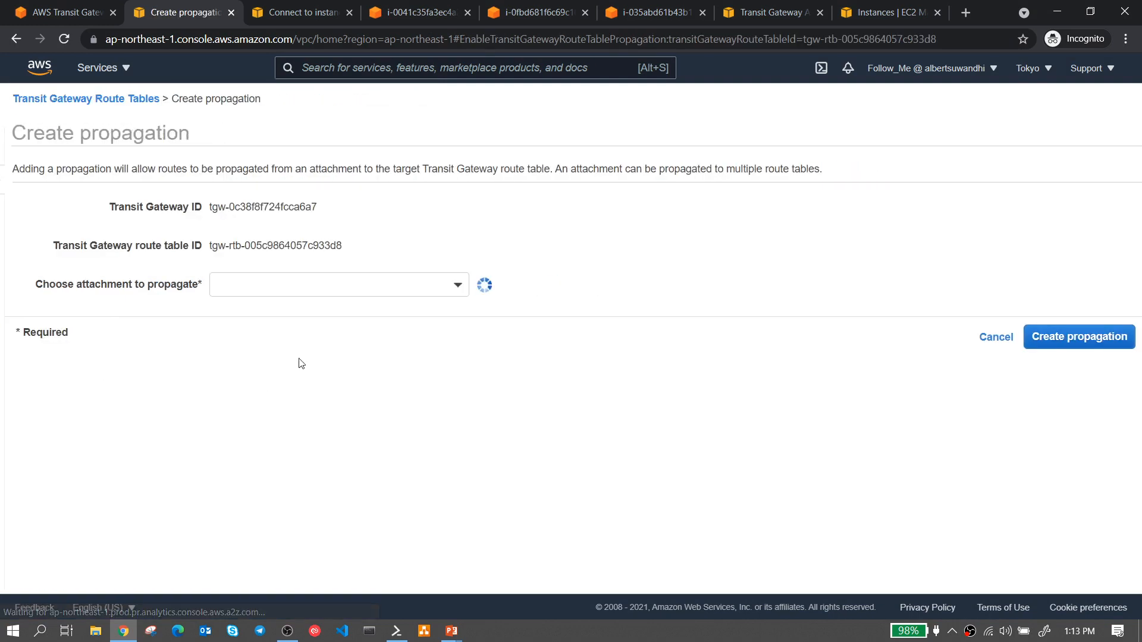
left_click(453, 284)
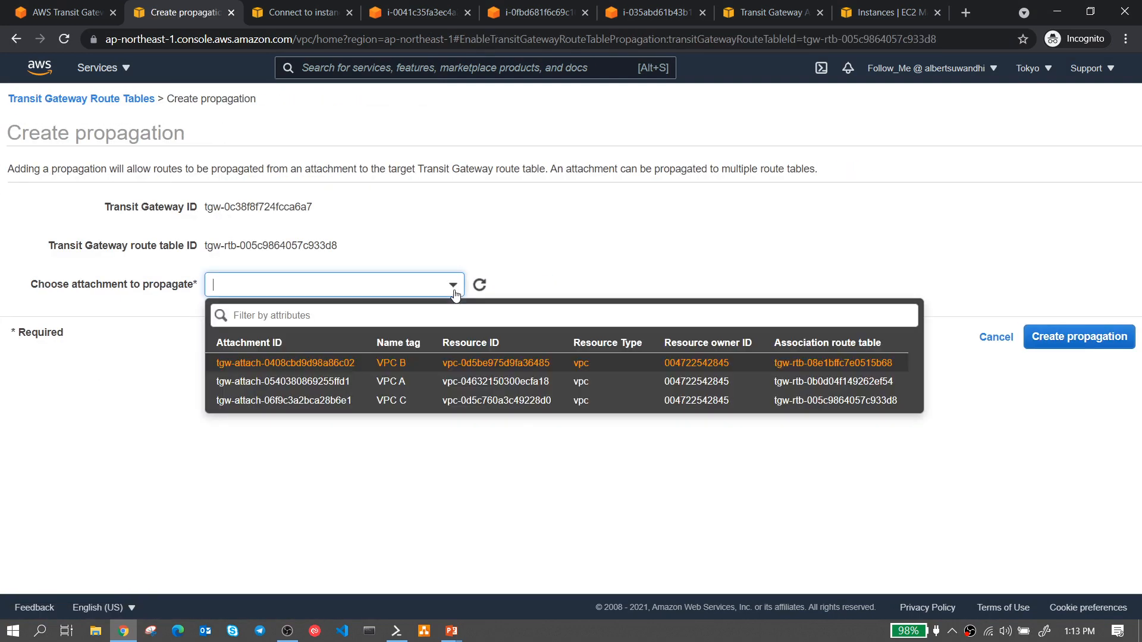
left_click(402, 367)
left_click(1108, 343)
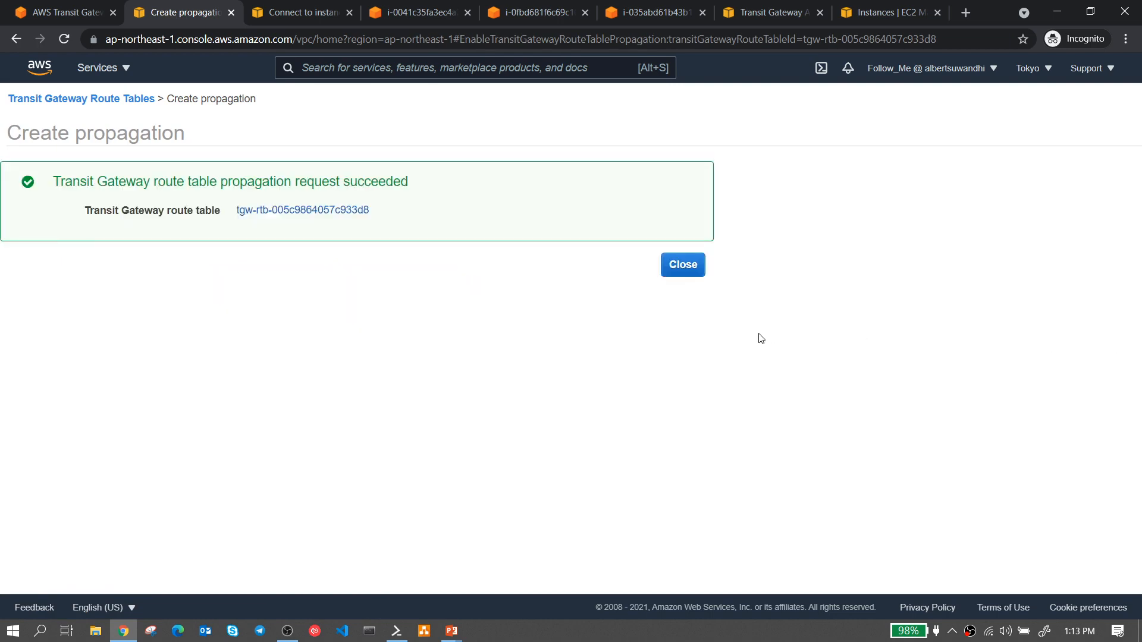
left_click(682, 265)
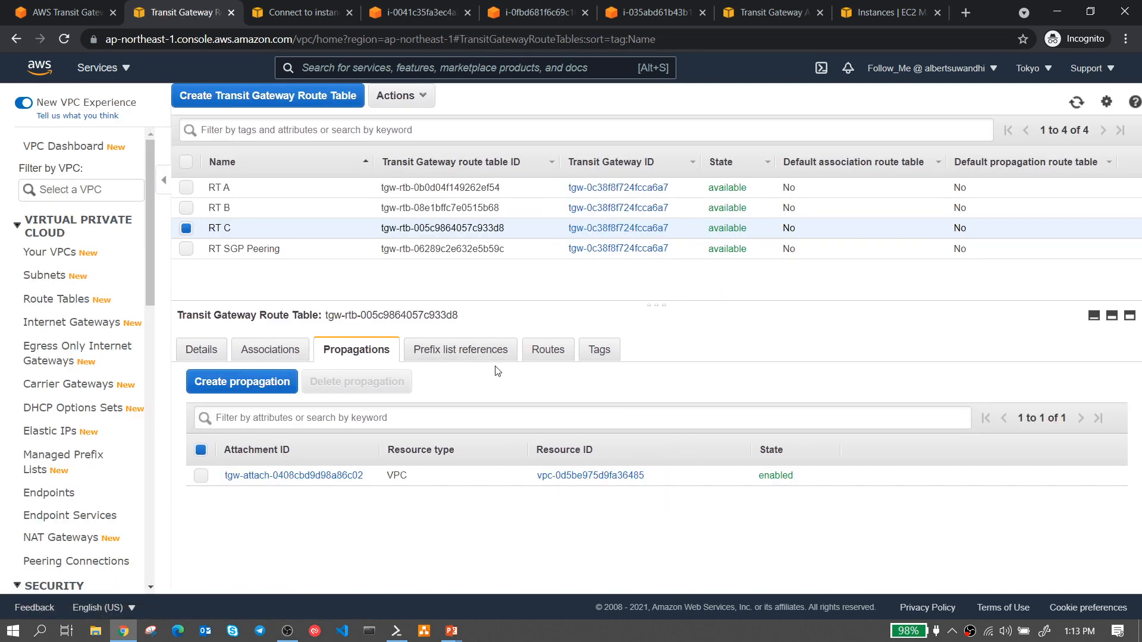
left_click(535, 351)
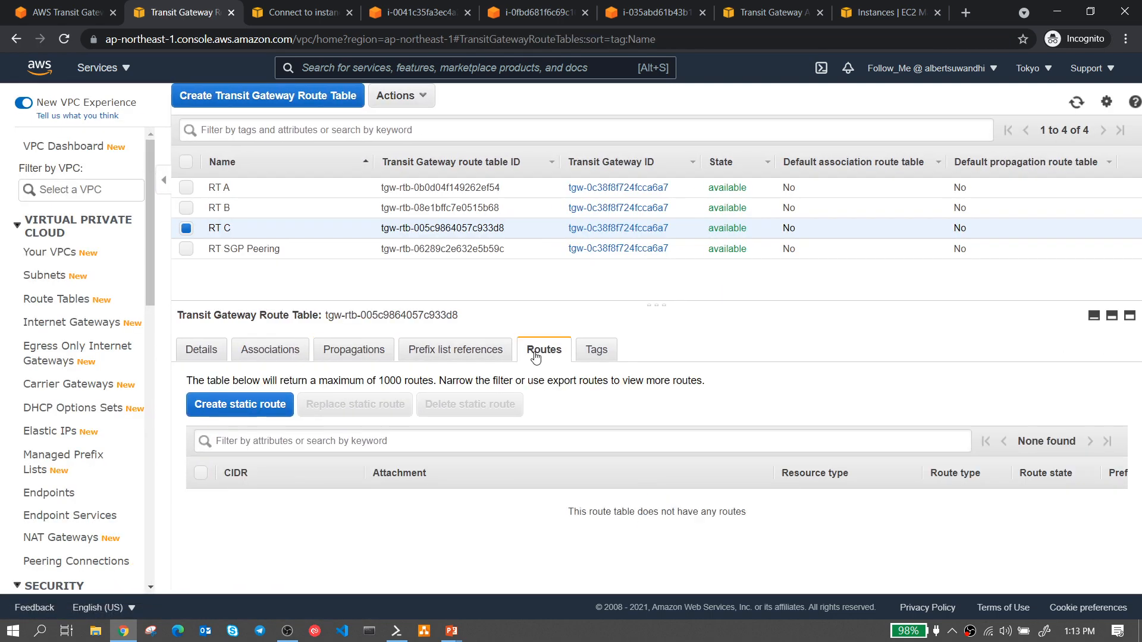
left_click(63, 40)
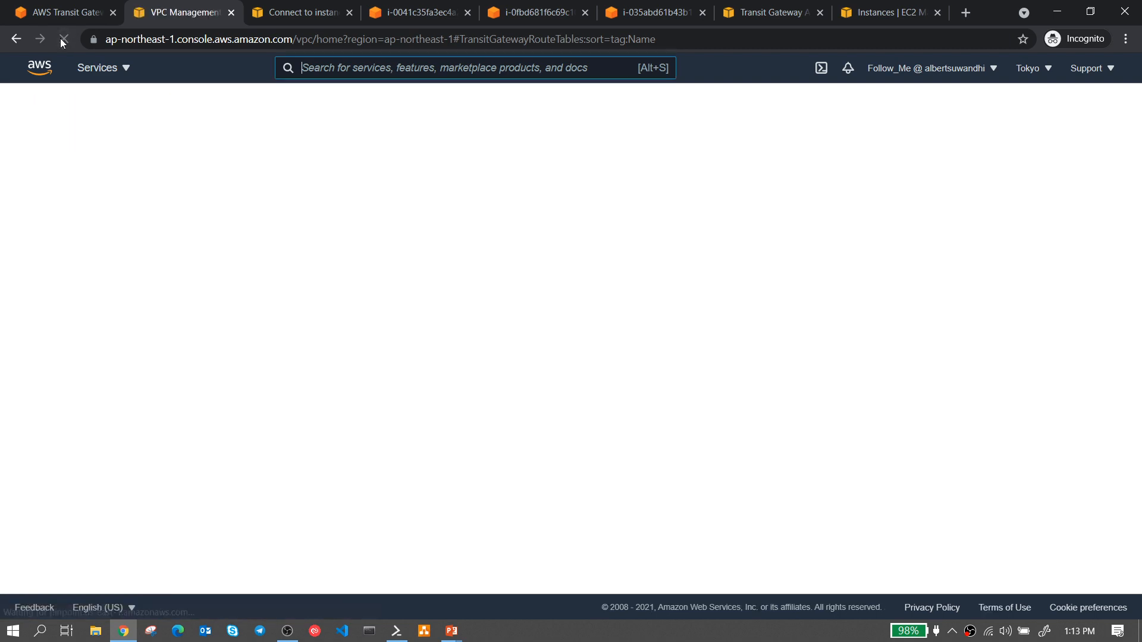
- Stop the running ping on VM - VPC B and rerun the ping to 10.30.10.40
left_click(503, 15)
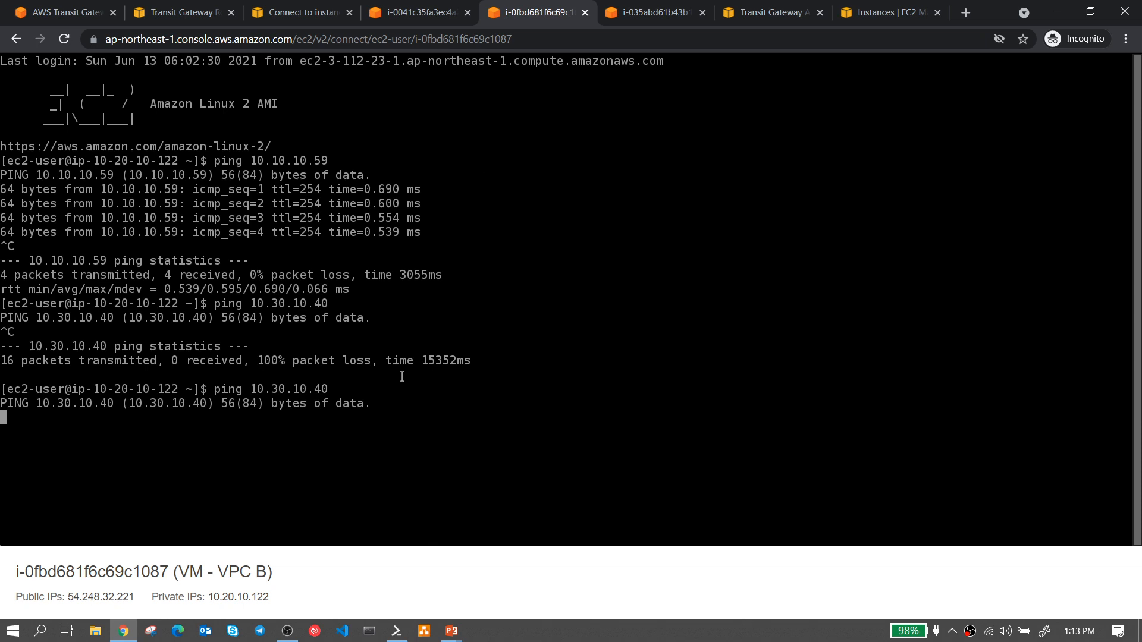
key("ctrl+c")
key("Up")
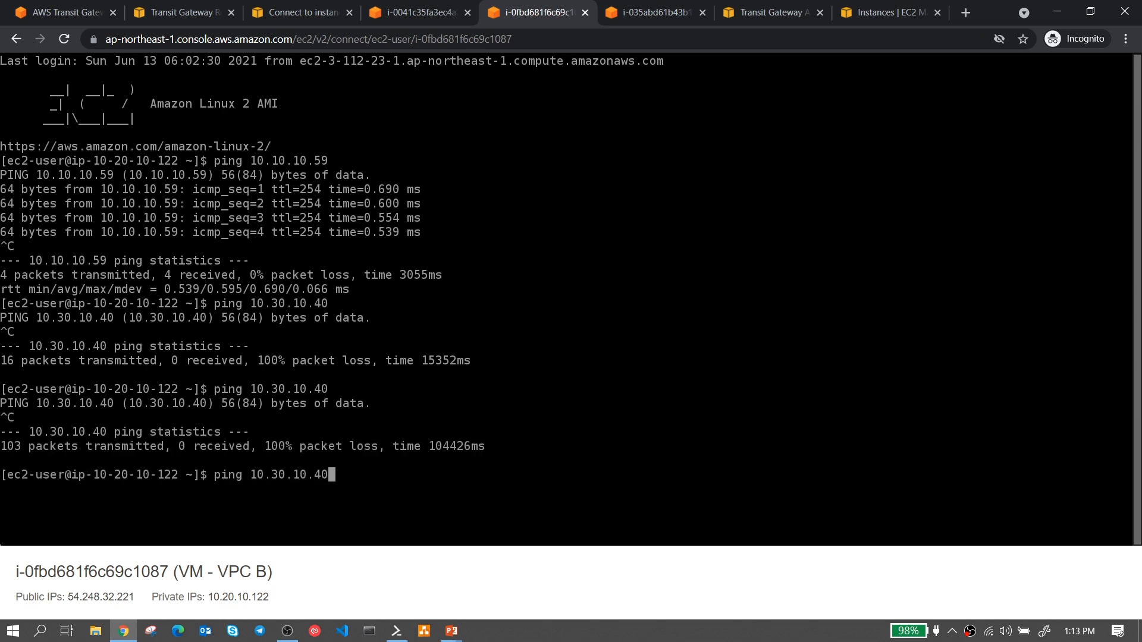
key("Return")
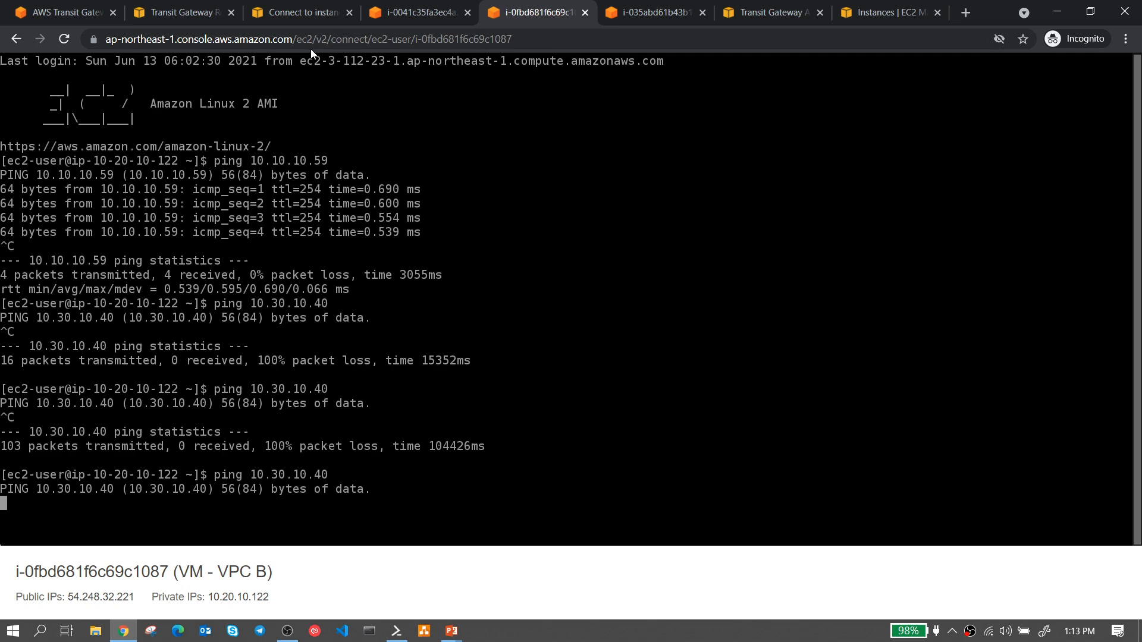
- Recheck RT C's associations, propagations and routes, and look at the ping output on VM - VPC B
left_click(306, 13)
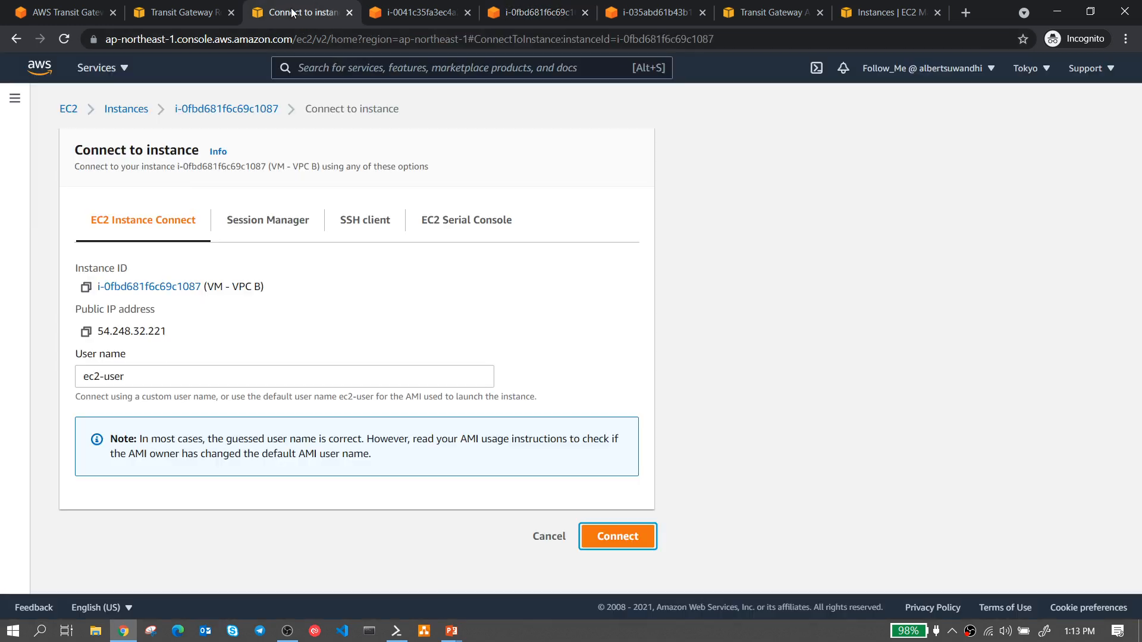
left_click(196, 12)
left_click(359, 227)
left_click(272, 349)
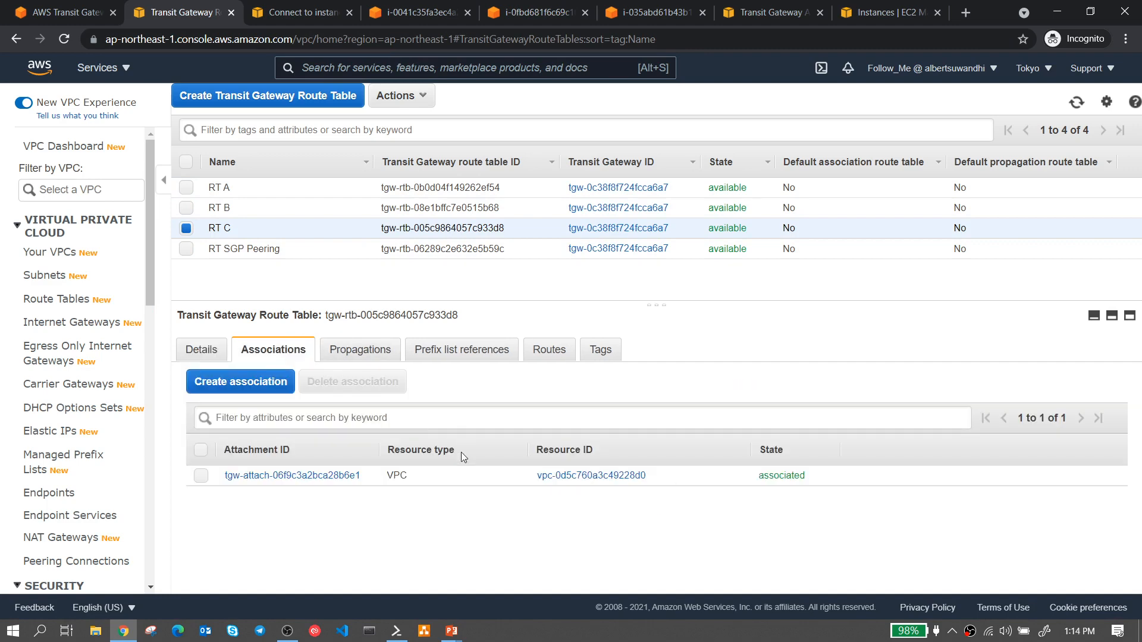
left_click(373, 349)
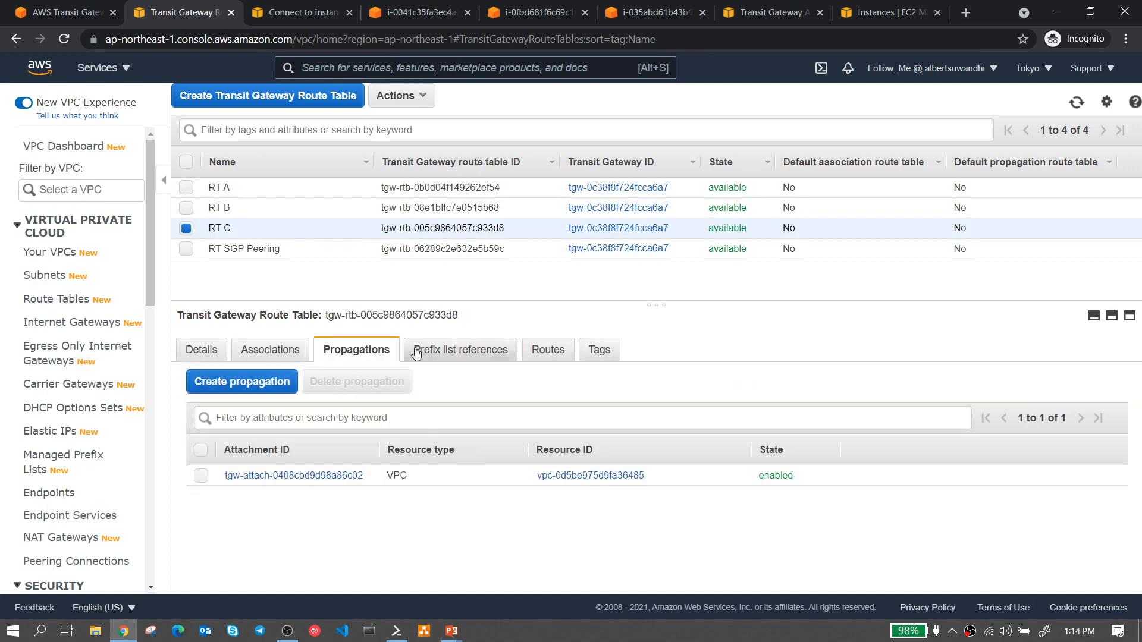
left_click(556, 356)
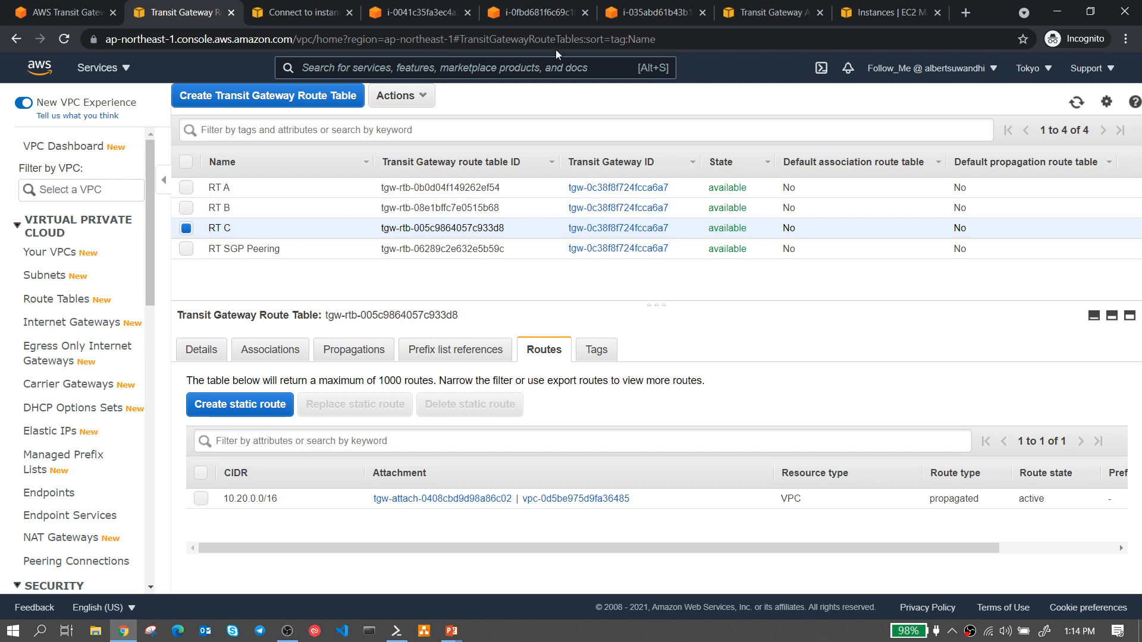
left_click(529, 21)
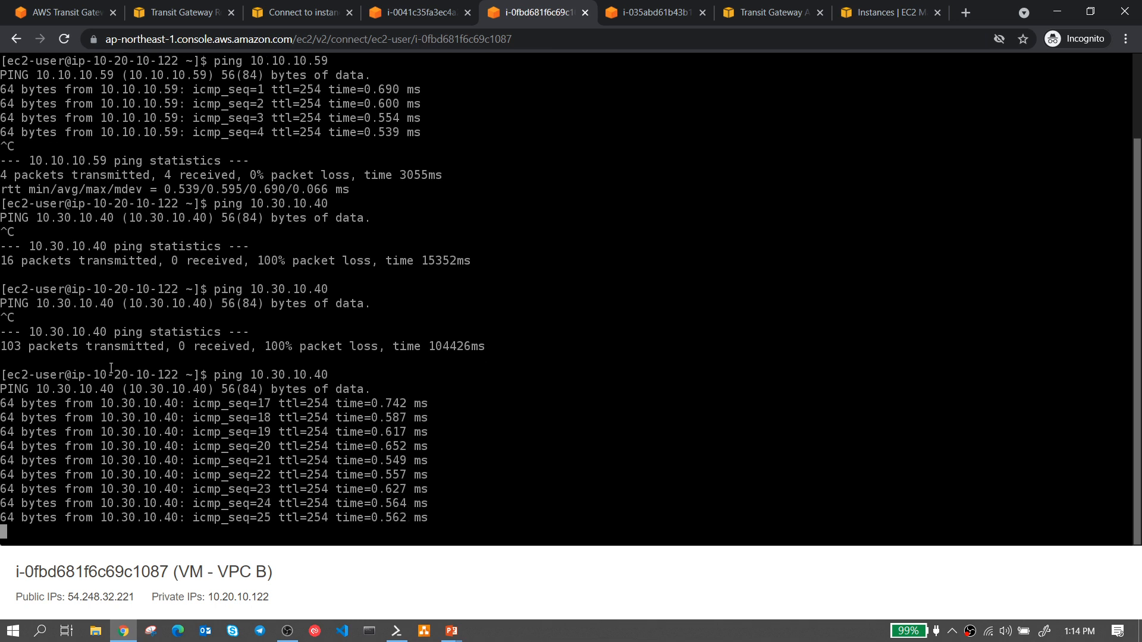
- Ping 10.20.10.122 from the VM - VPC C terminal, then stop the ping
left_click(647, 16)
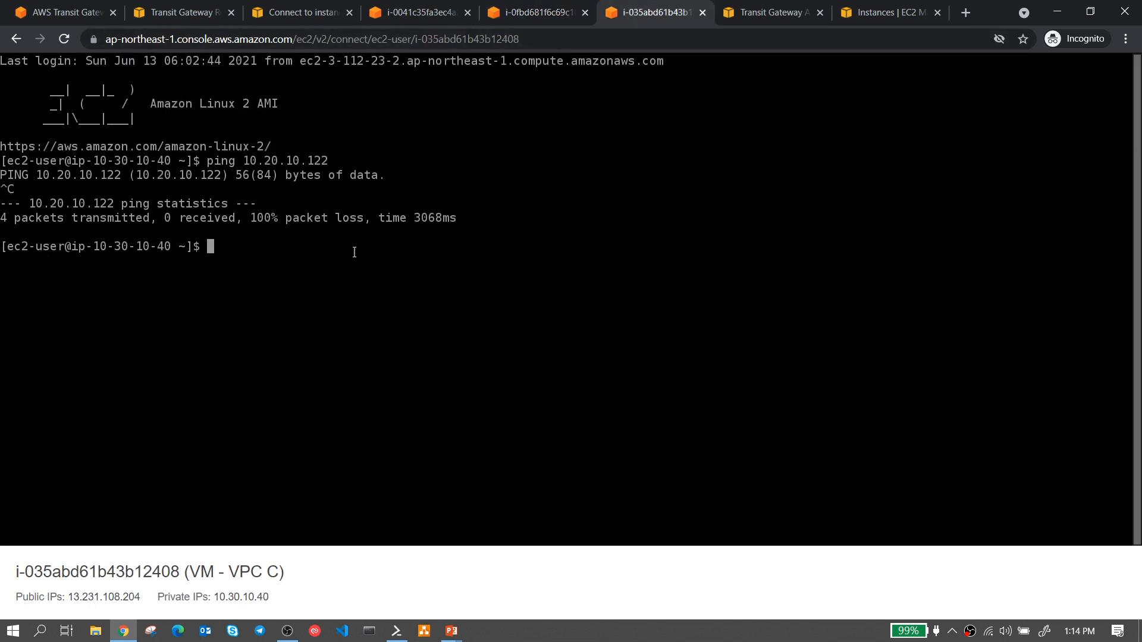
key("Return")
type("ping 10.20.10.122")
key("Return")
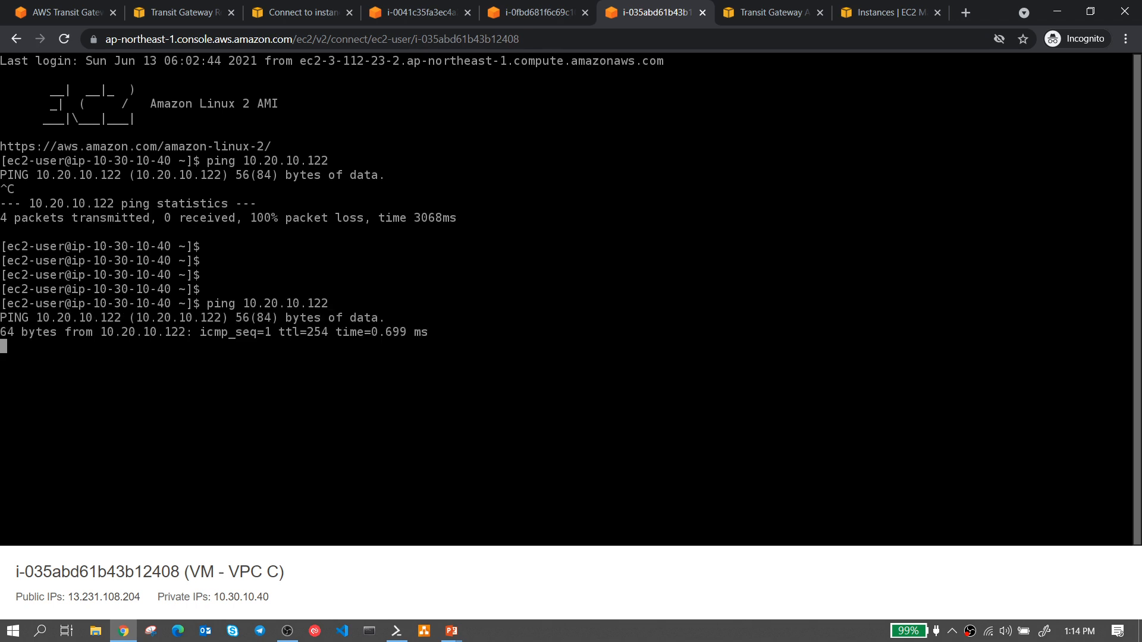
key("ctrl+c")
- Ping 10.10.10.59 from the VM - VPC C terminal, then stop the ping
key("Up")
key("BackSpace")
key("BackSpace")
key("BackSpace")
key("BackSpace")
key("BackSpace")
key("BackSpace")
key("BackSpace")
key("BackSpace")
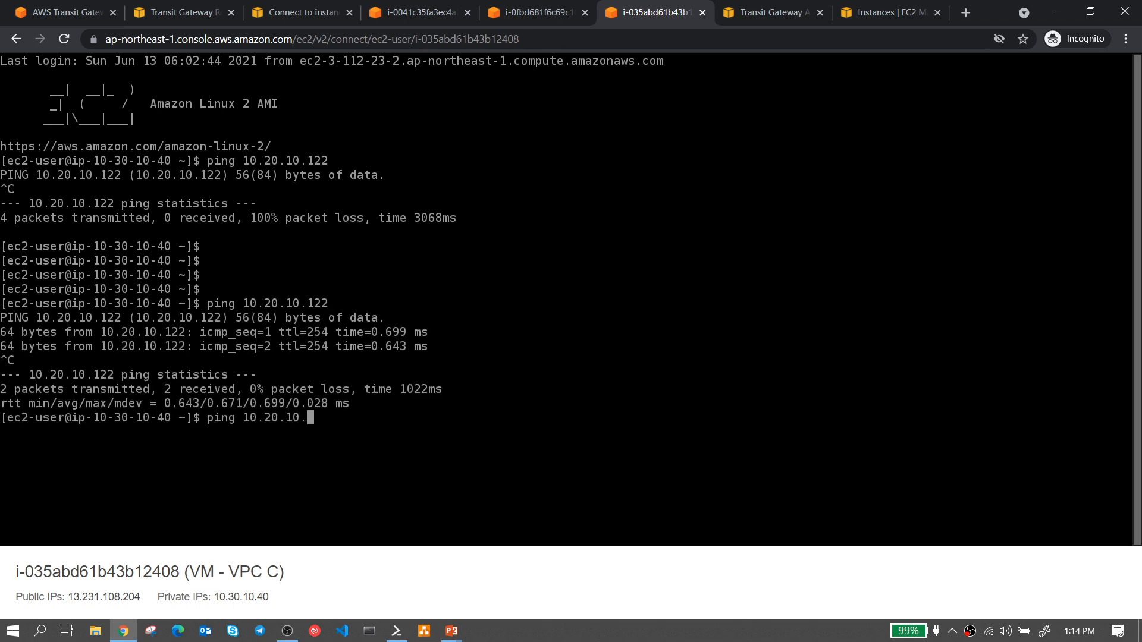
key("BackSpace")
type("10.10.59")
key("Return")
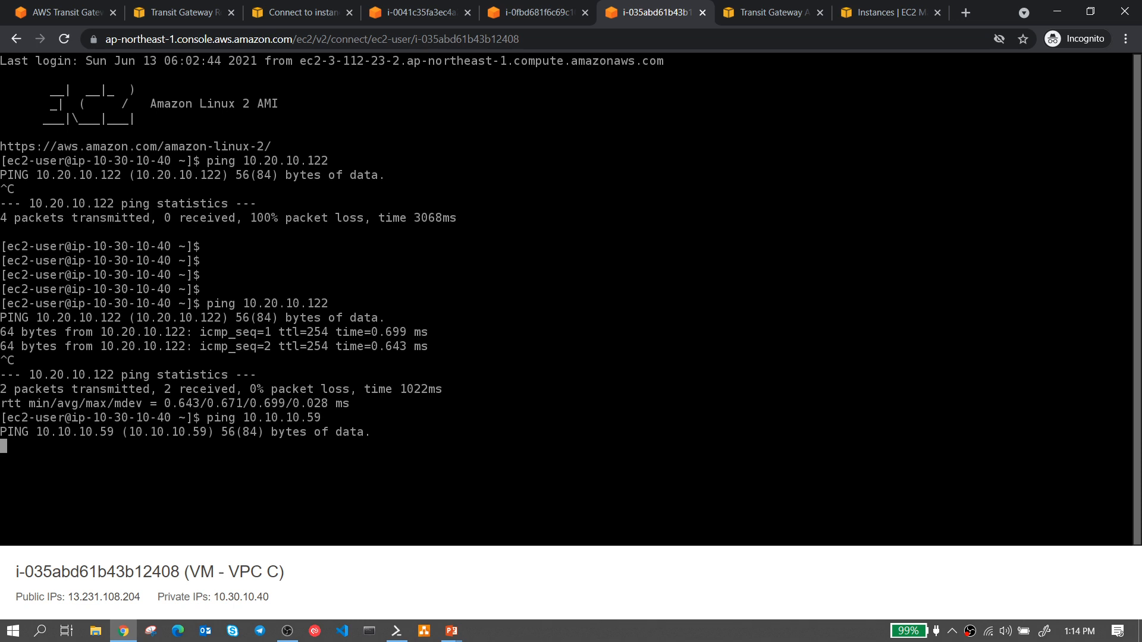
key("ctrl+c")
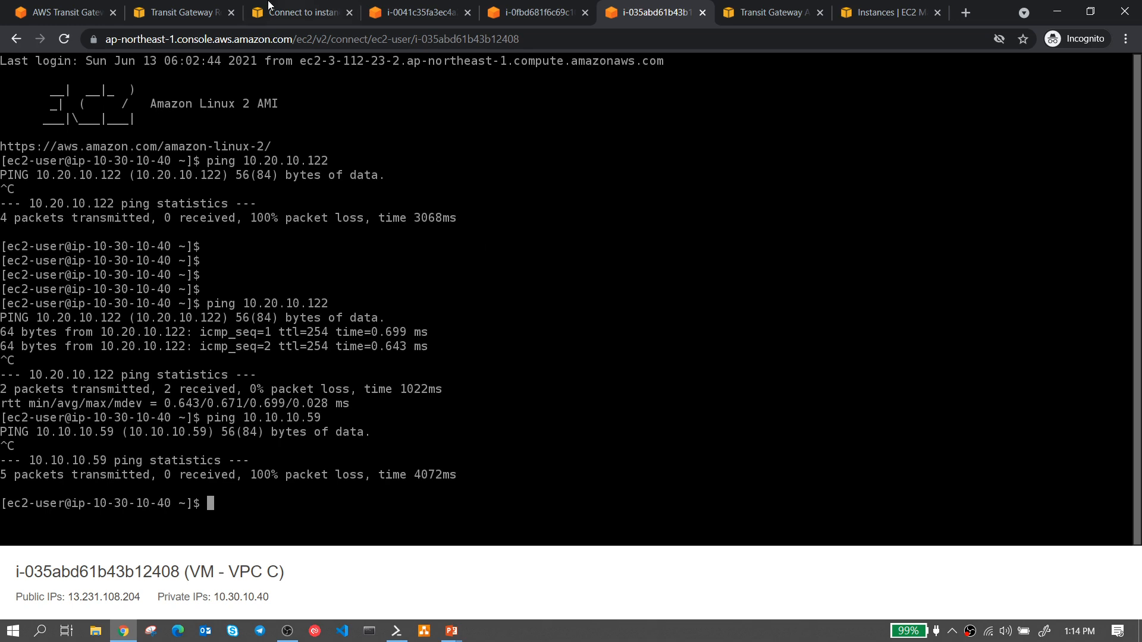
- Review the associations and routes of the transit gateway route tables RT A, RT B and RT C
left_click(185, 12)
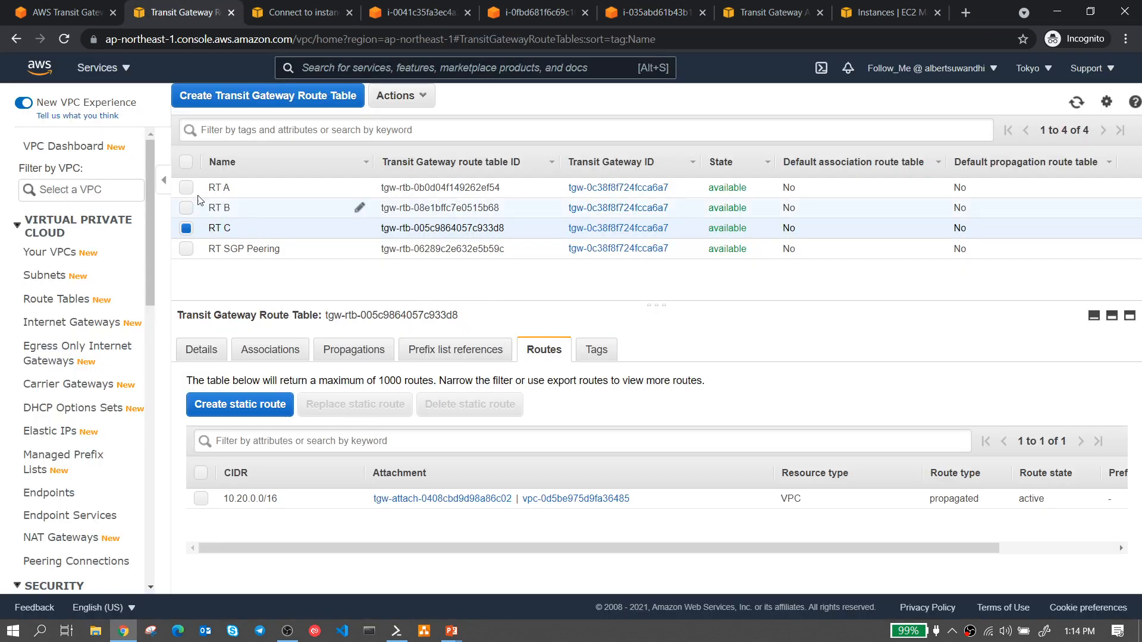
left_click(188, 191)
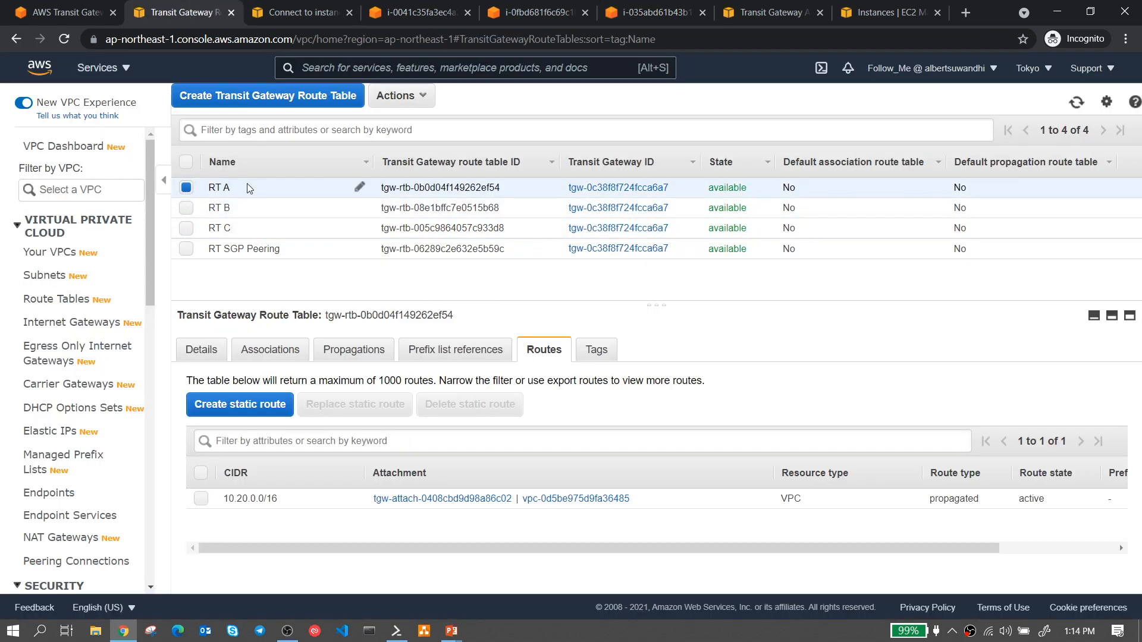
left_click(271, 349)
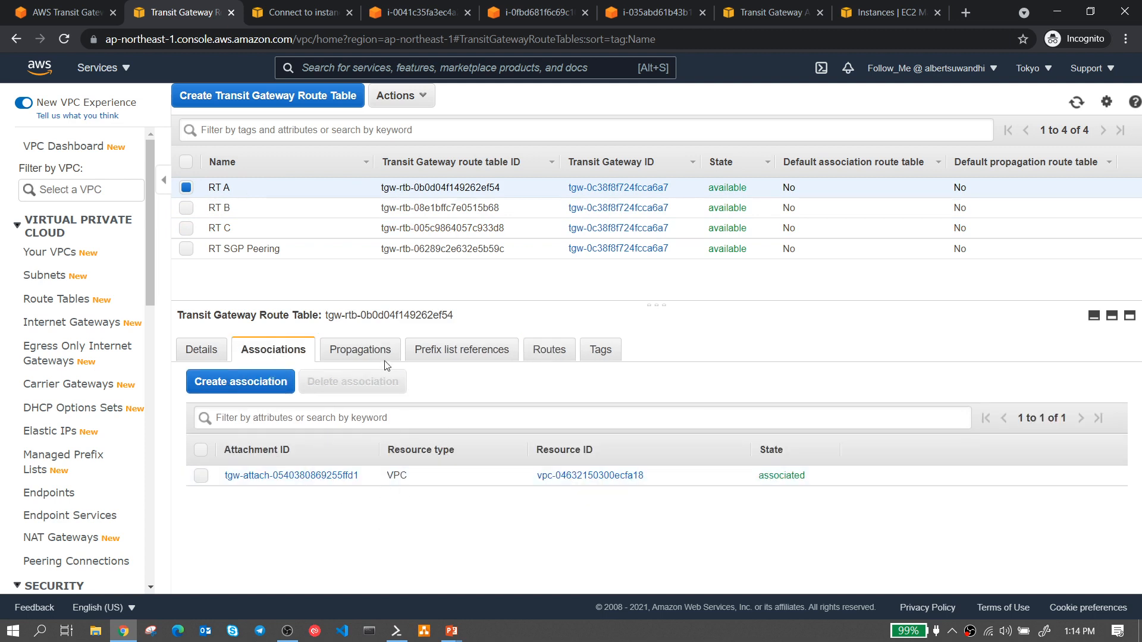
left_click(548, 350)
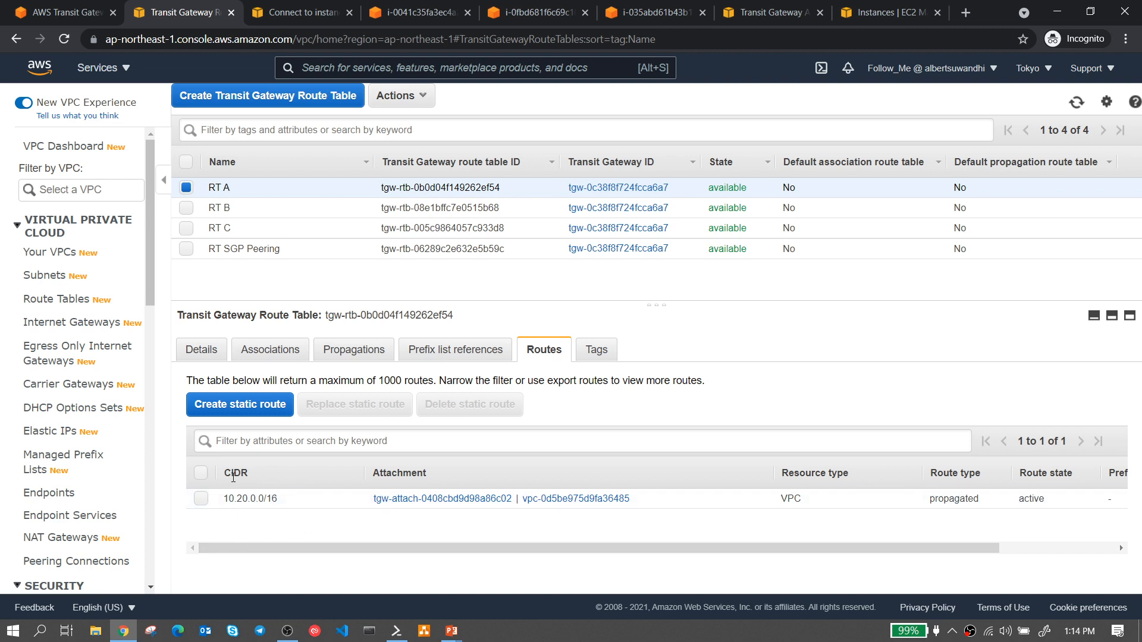
left_click(186, 208)
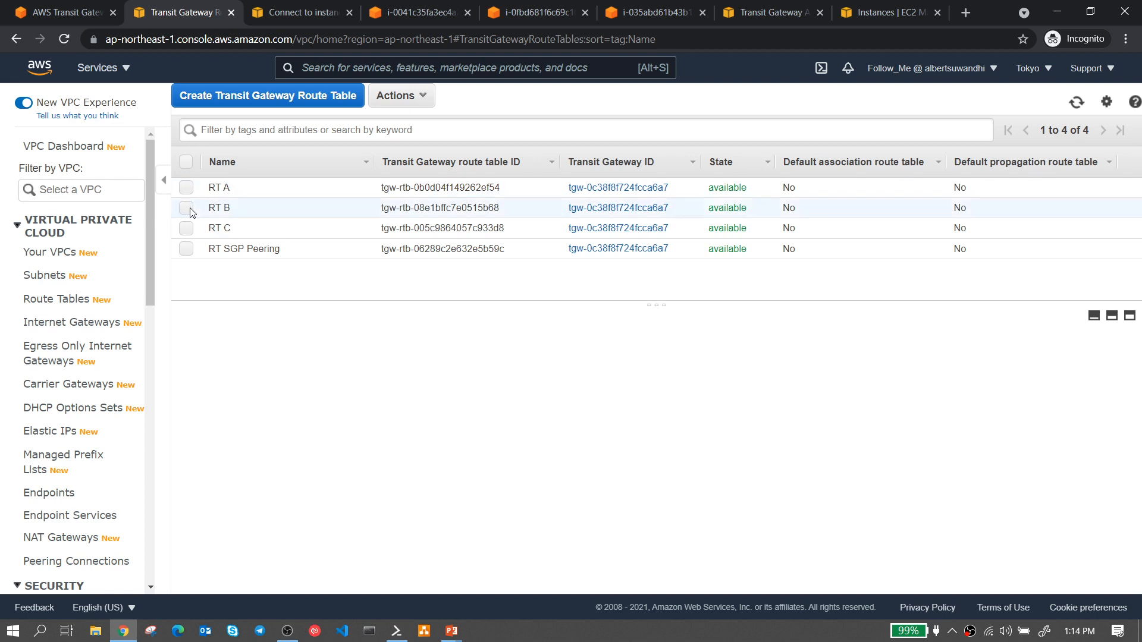
double_click(271, 349)
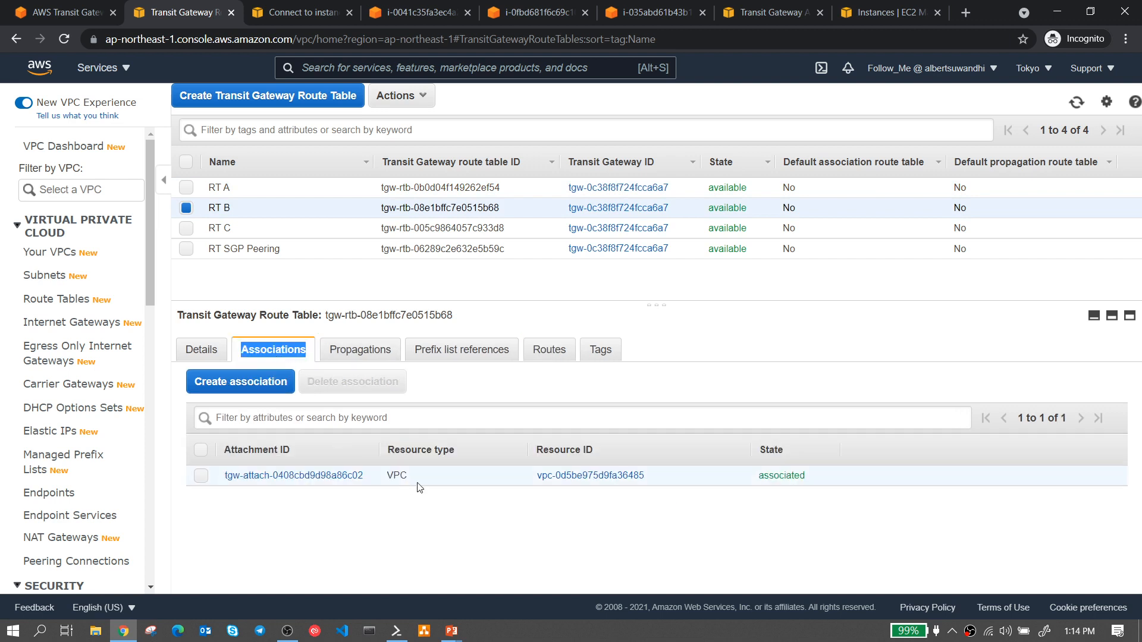
left_click(528, 356)
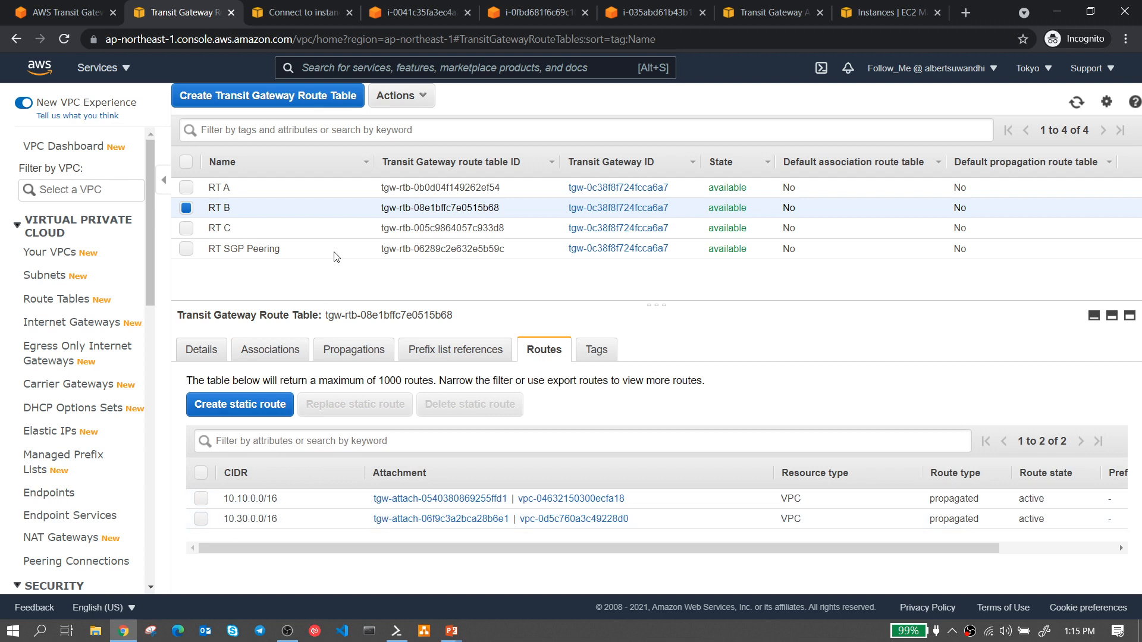
left_click(186, 229)
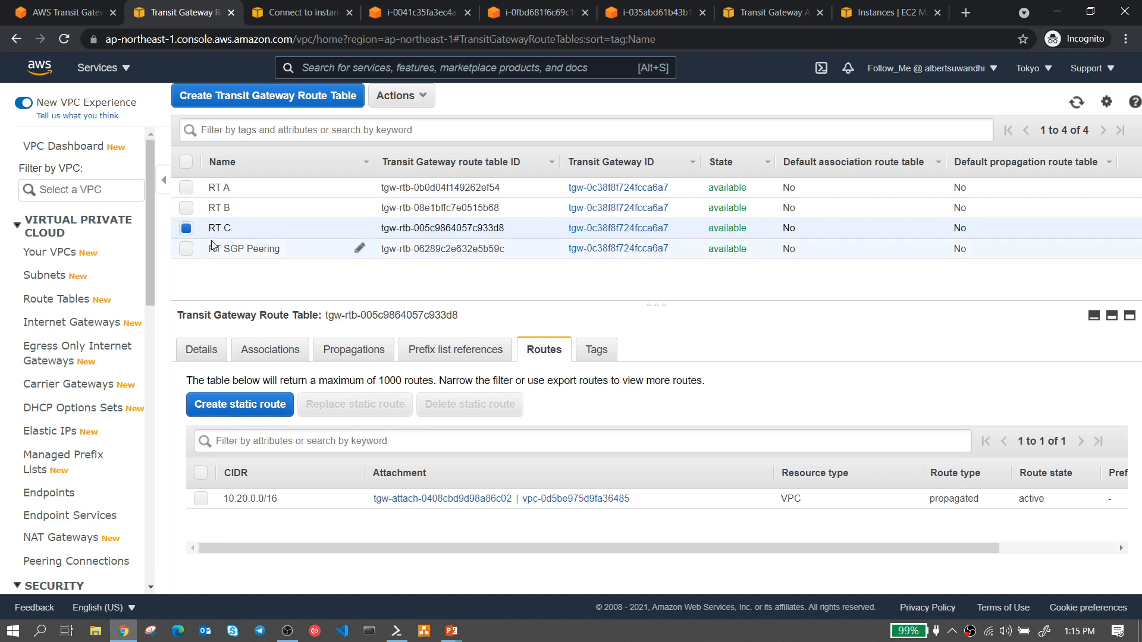
left_click(269, 350)
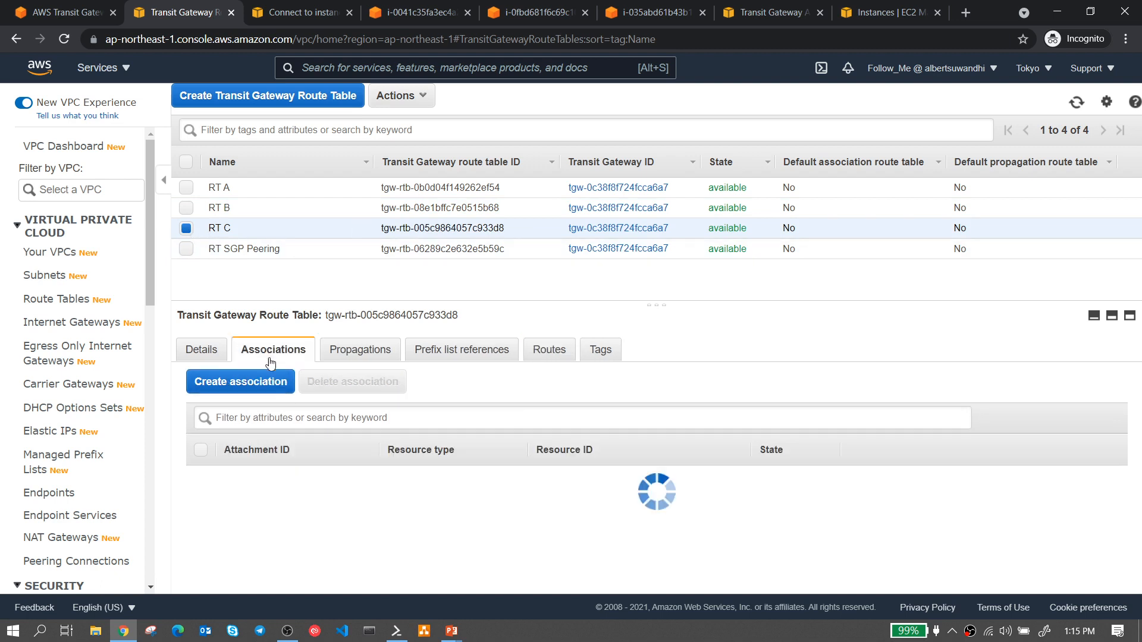
left_click(540, 357)
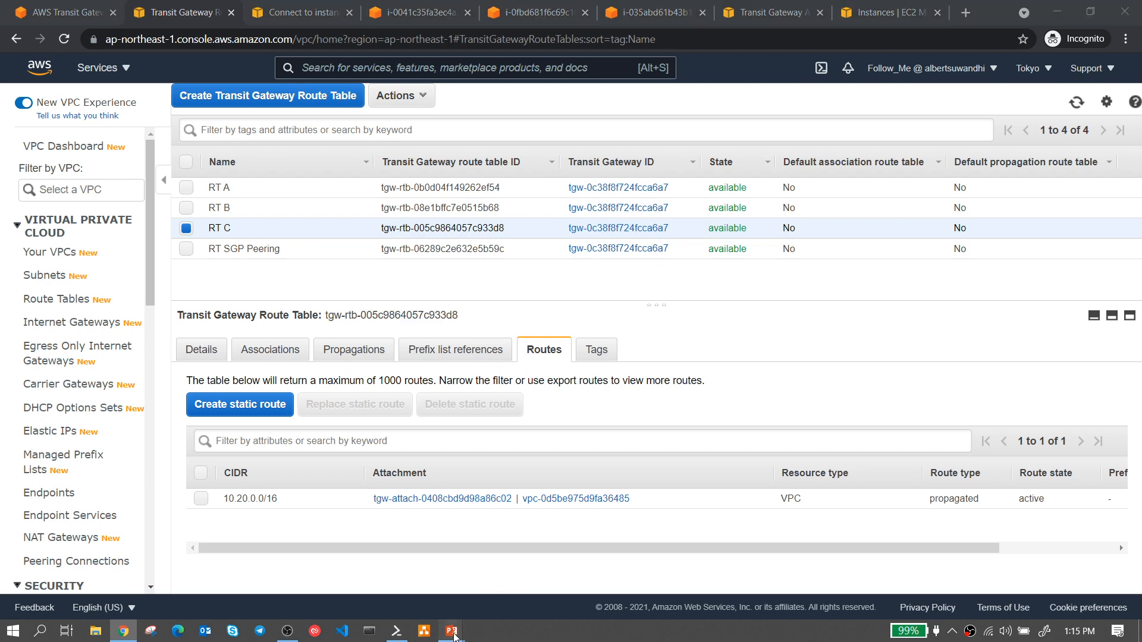
- Switch to the PowerPoint network diagram and add red check marks beside A→B, B→A, B→C and C→A
mouse_move(451, 631)
left_click(499, 470)
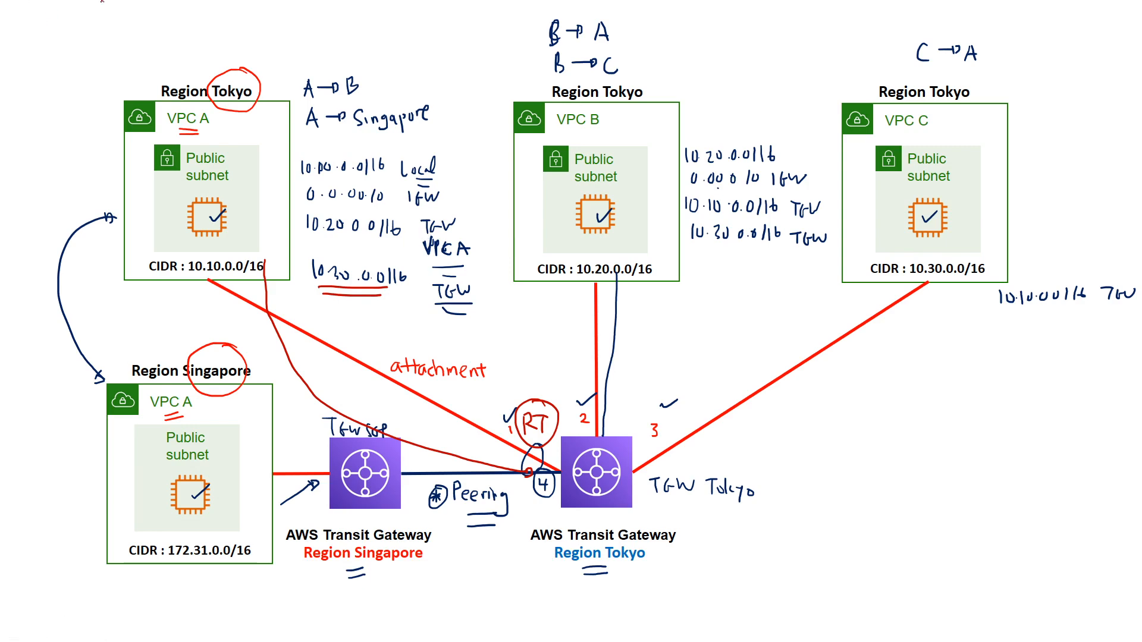
left_click_drag(362, 78, 380, 71)
left_click_drag(615, 30, 635, 21)
left_click_drag(620, 63, 648, 52)
left_click_drag(992, 53, 1011, 43)
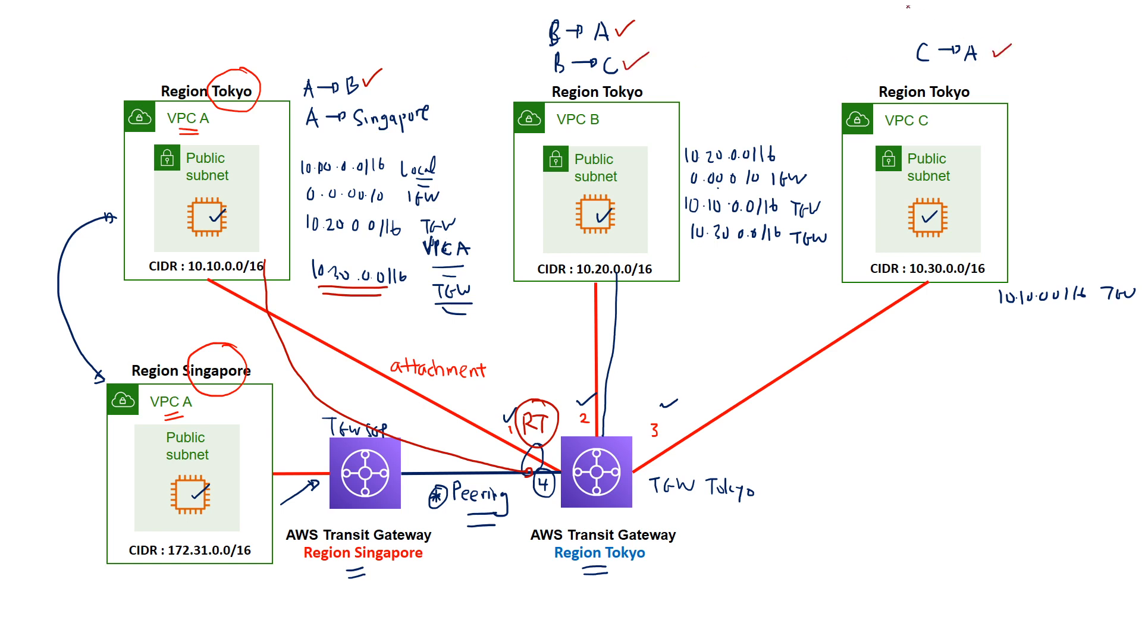
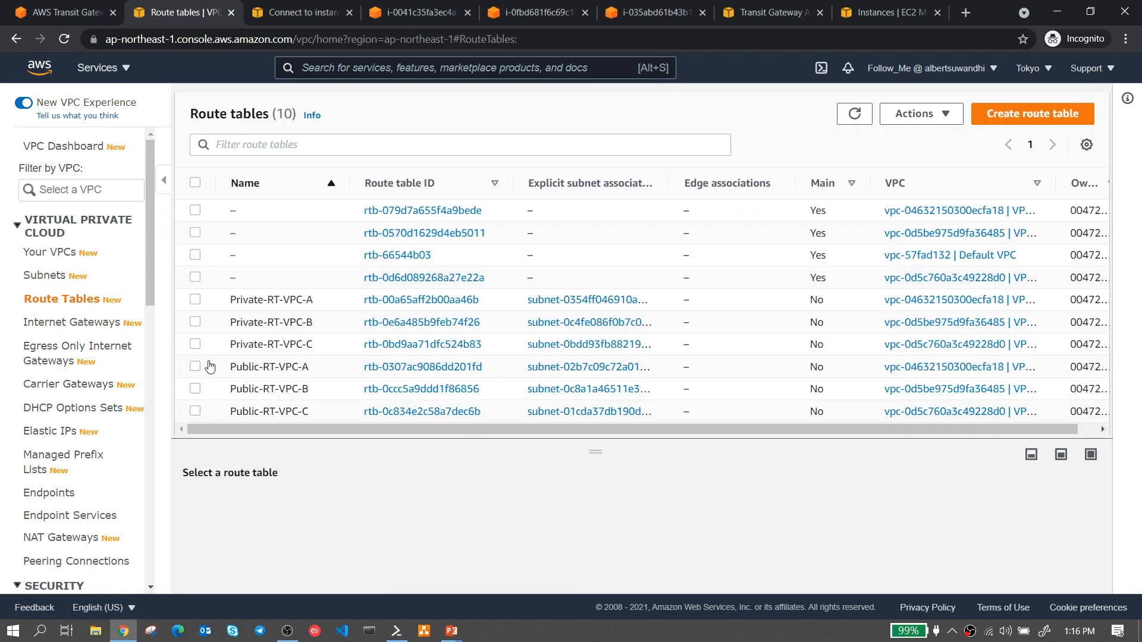
- Add a new route entry to Public-RT-VPC-A with destination 172.31.0.0/16
left_click(196, 366)
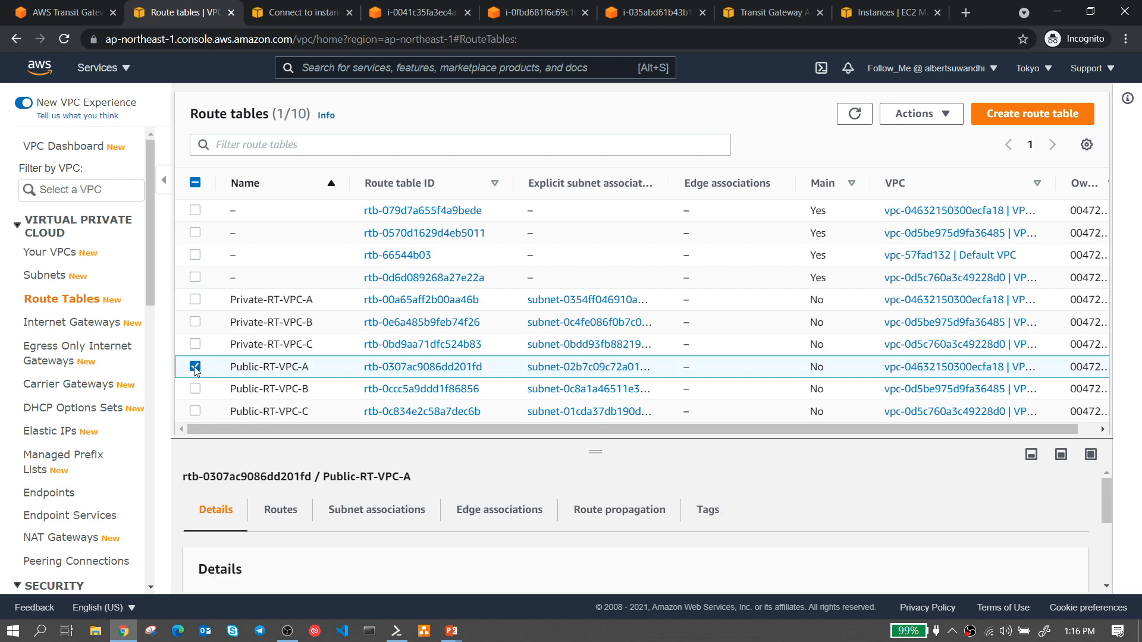
left_click_drag(592, 451, 592, 269)
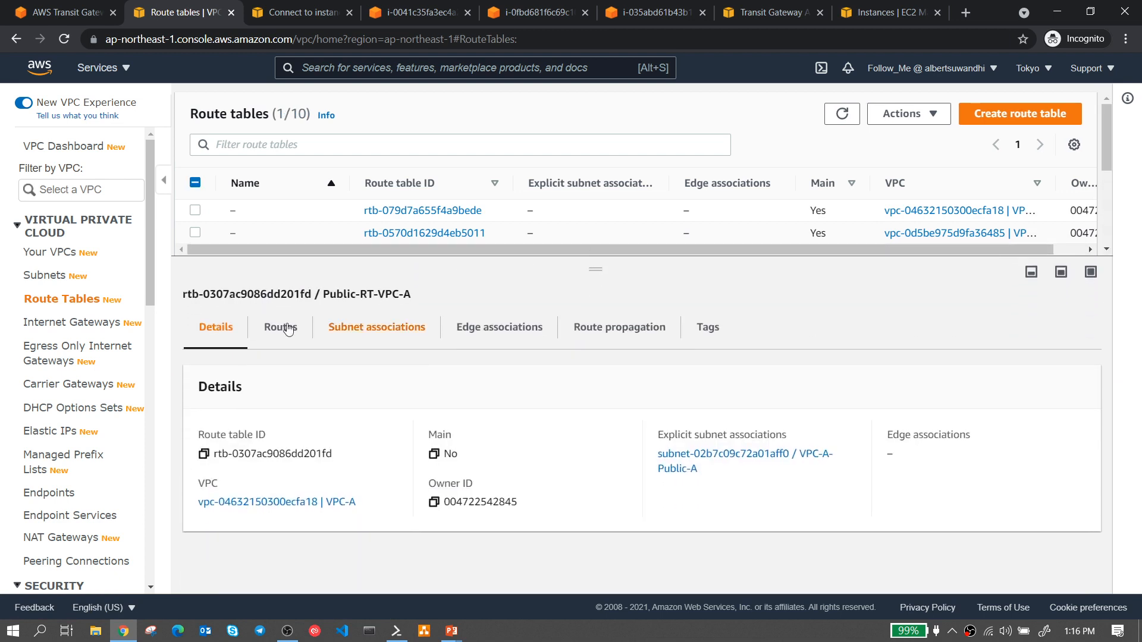
left_click(275, 338)
left_click(1014, 389)
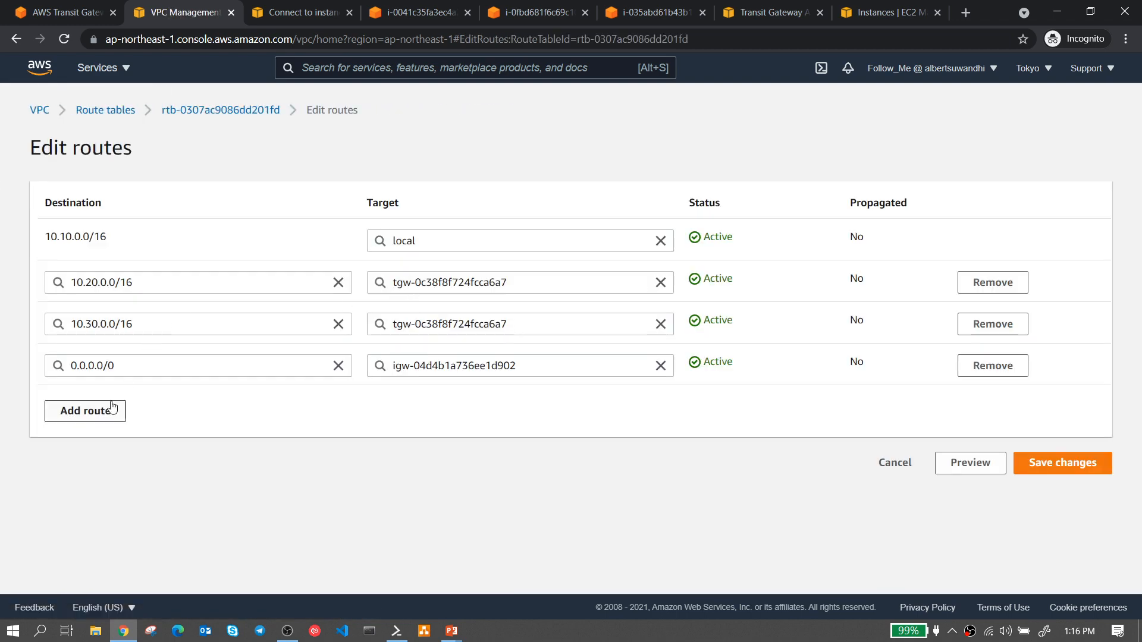
left_click(113, 409)
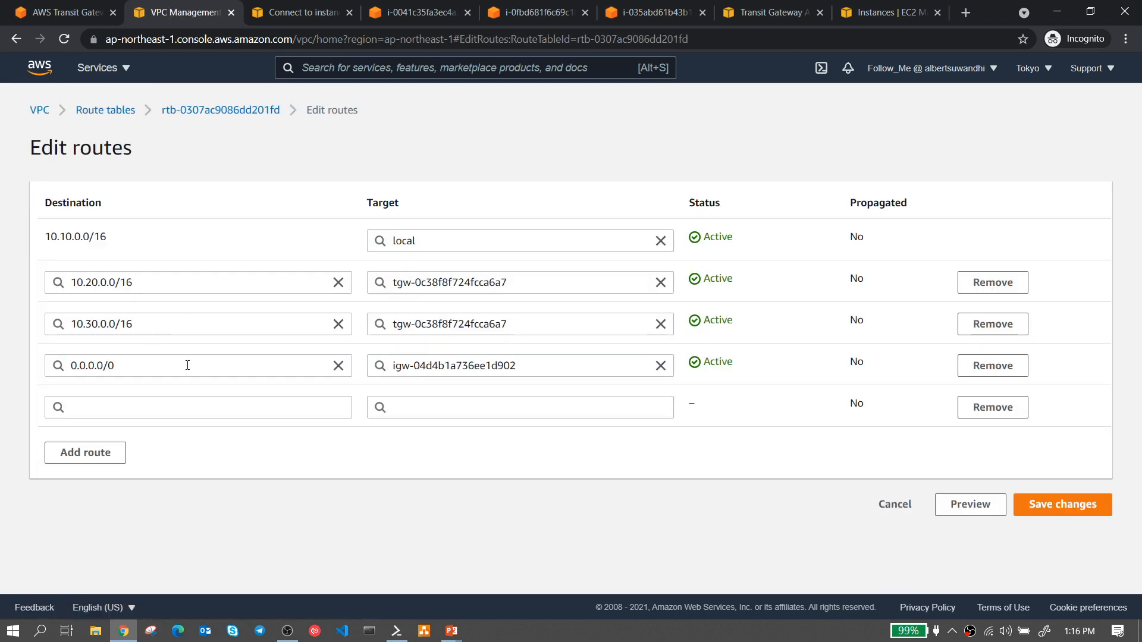
left_click(97, 406)
type("172")
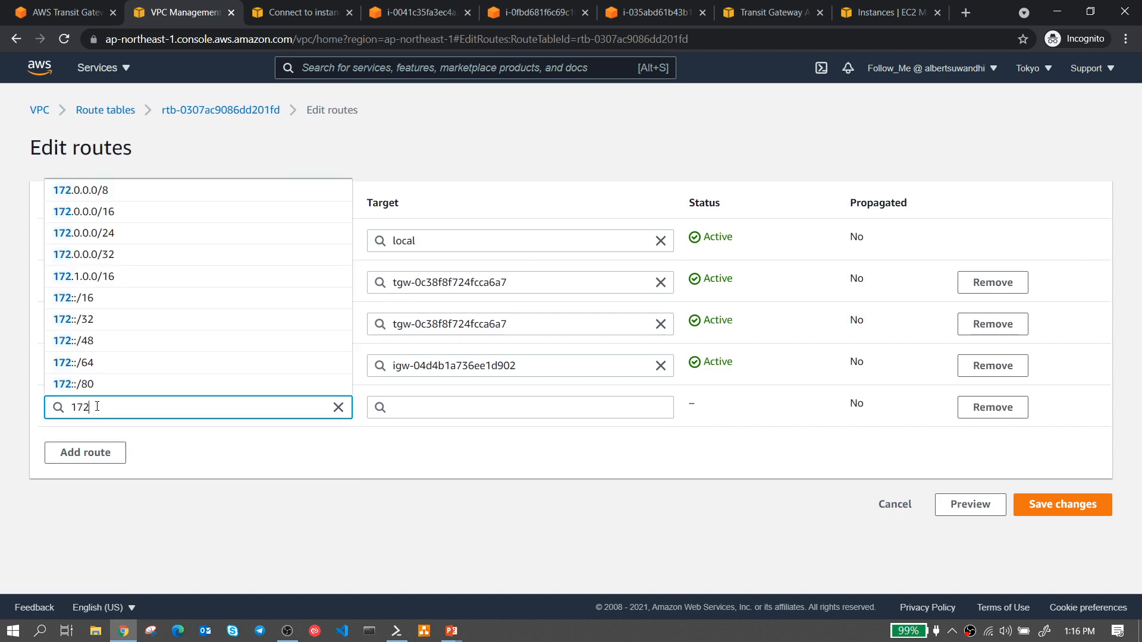
type(".31")
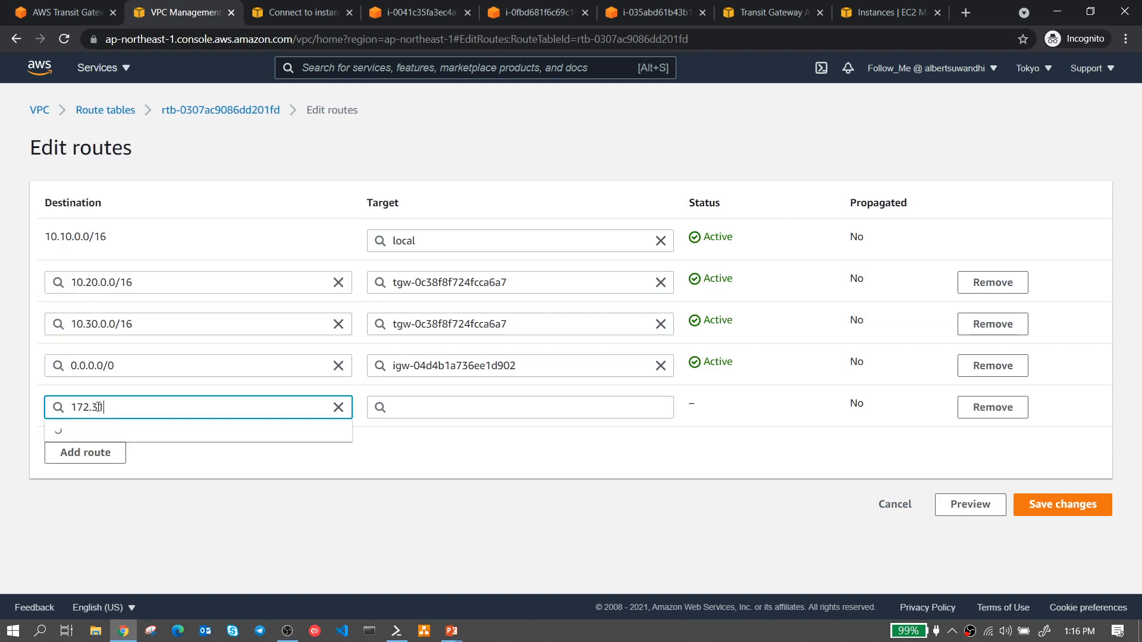
left_click(131, 198)
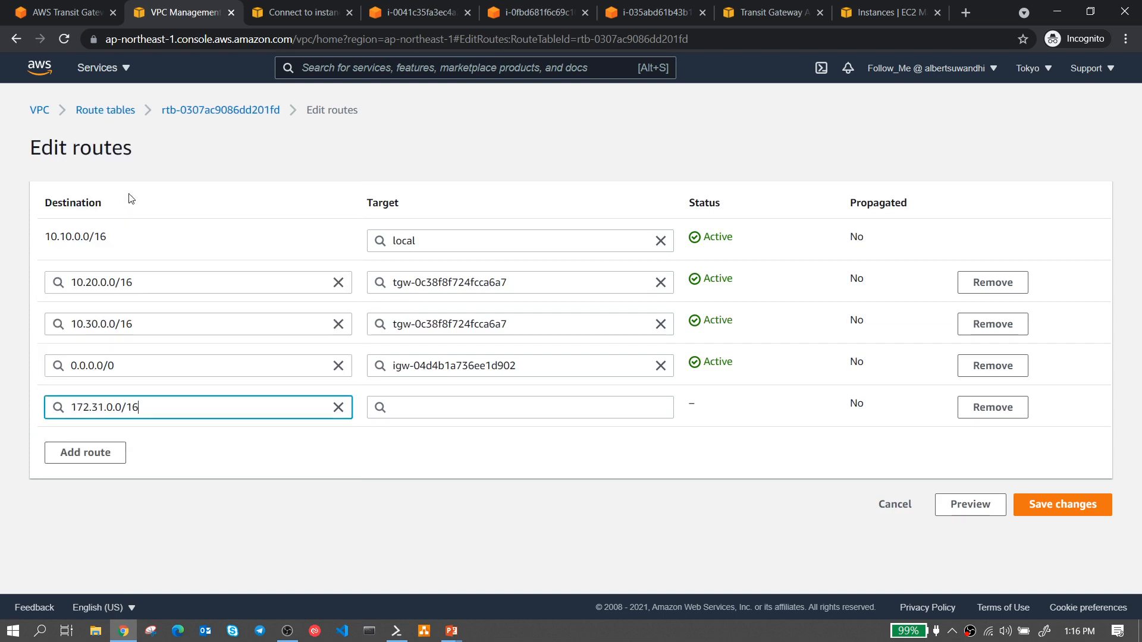
- Target the 172.31.0.0/16 route at transit gateway tgw-0c38f8f724fcca6a7, save it and look over the route table
left_click(466, 408)
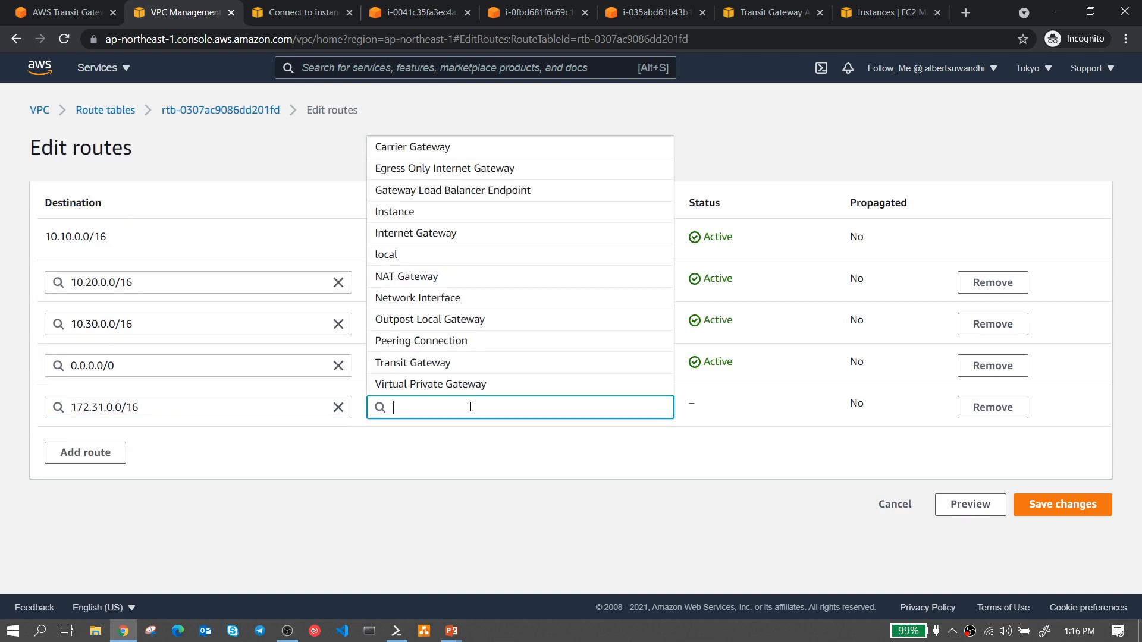
left_click(451, 364)
left_click(509, 430)
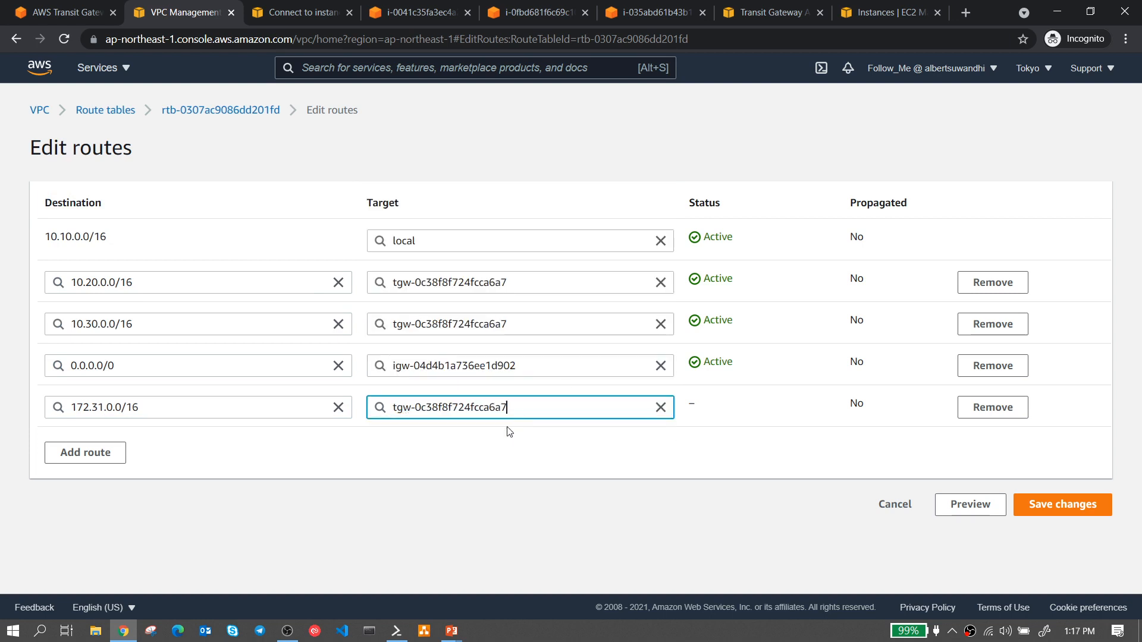
left_click(1063, 505)
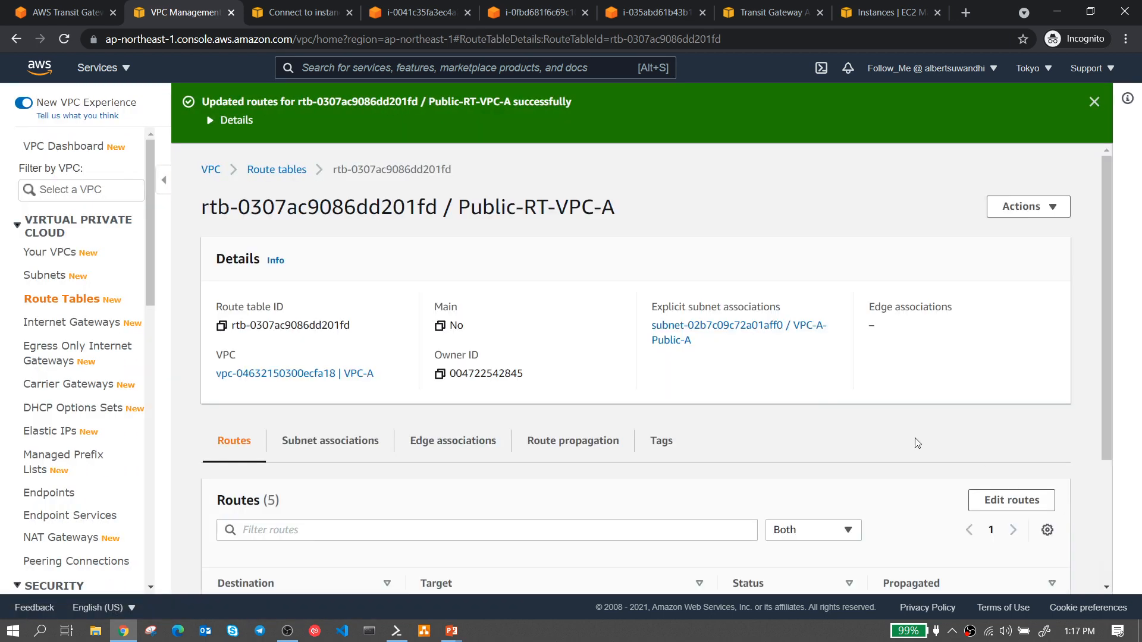
scroll(428, 294, "down", 3)
scroll(428, 294, "up", 3)
- In the Singapore region console, open the VPC route tables and display the routes of default-vpc's main table
left_click(764, 12)
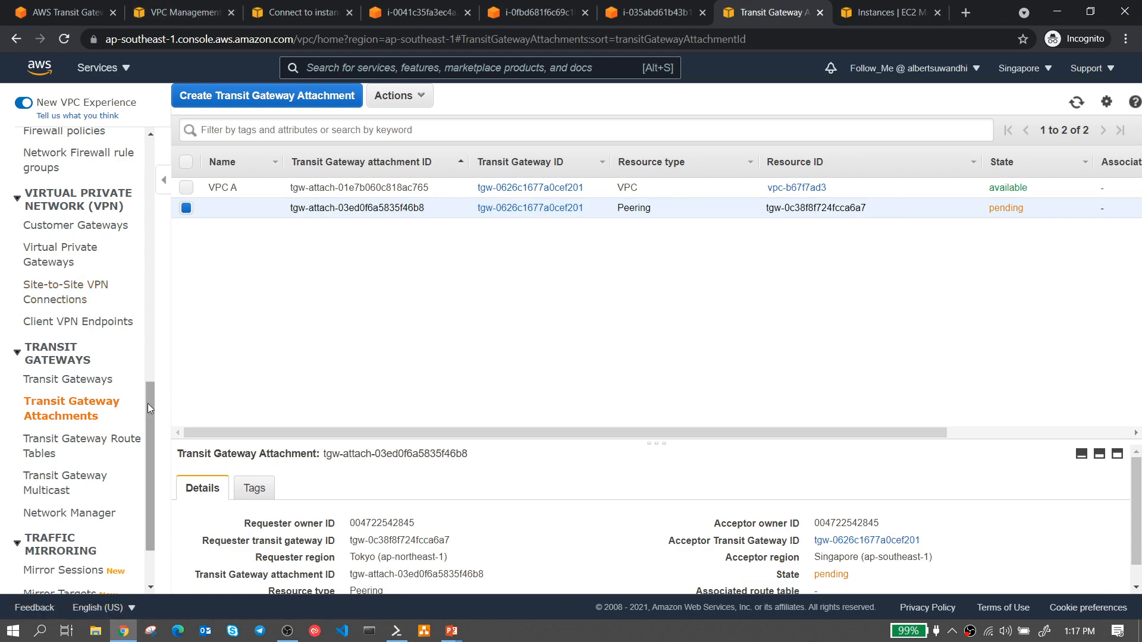
left_click_drag(147, 403, 148, 454)
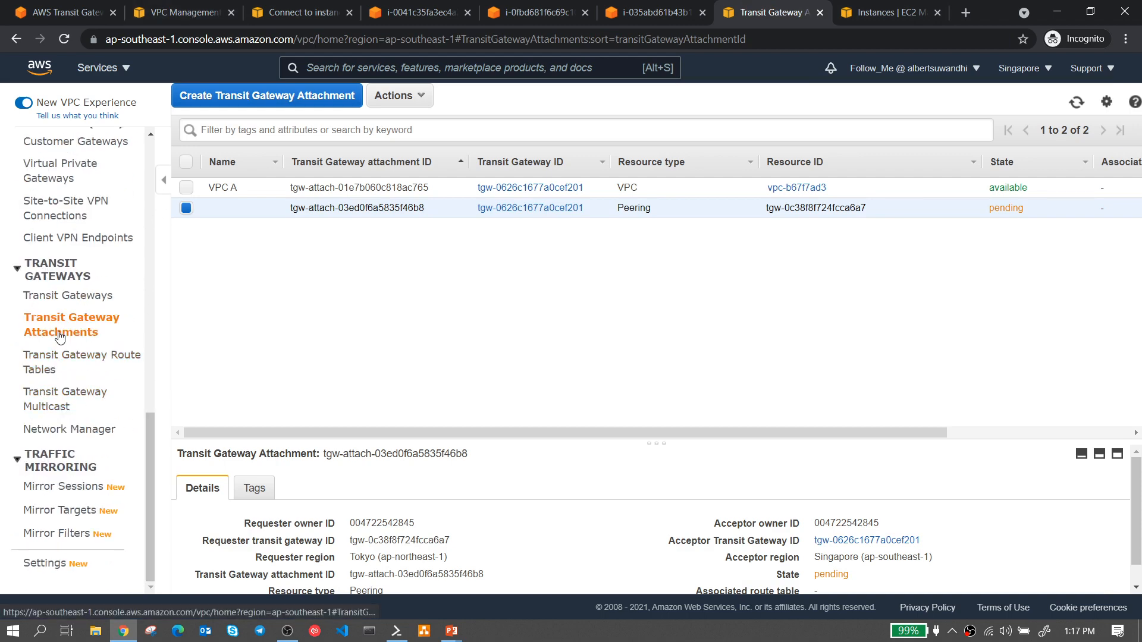
scroll(62, 336, "up", 15)
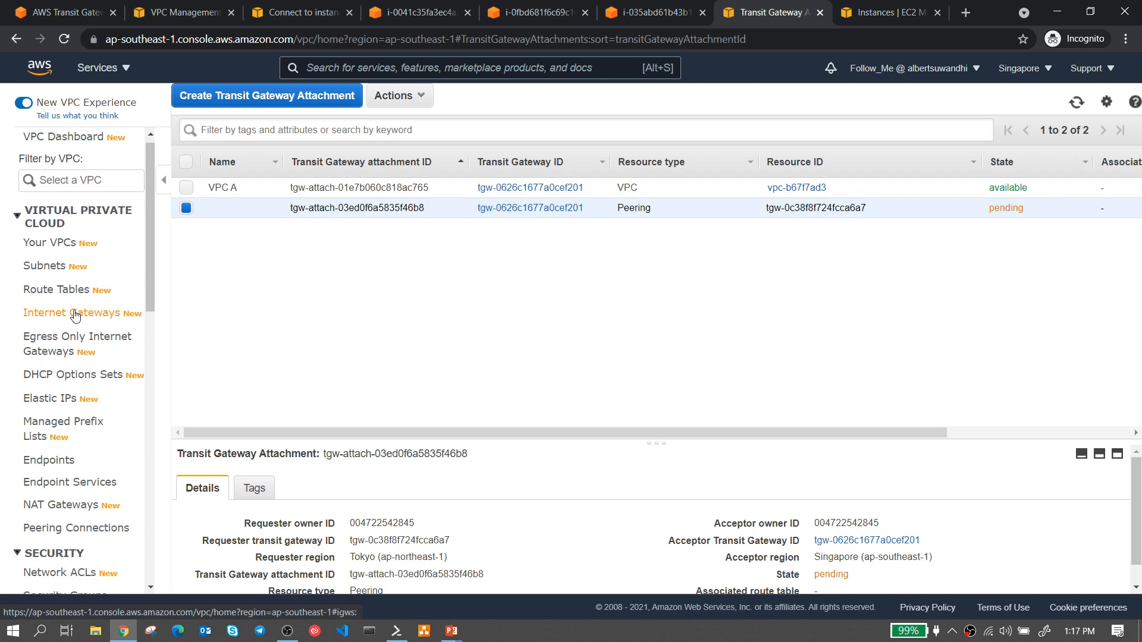
left_click(45, 290)
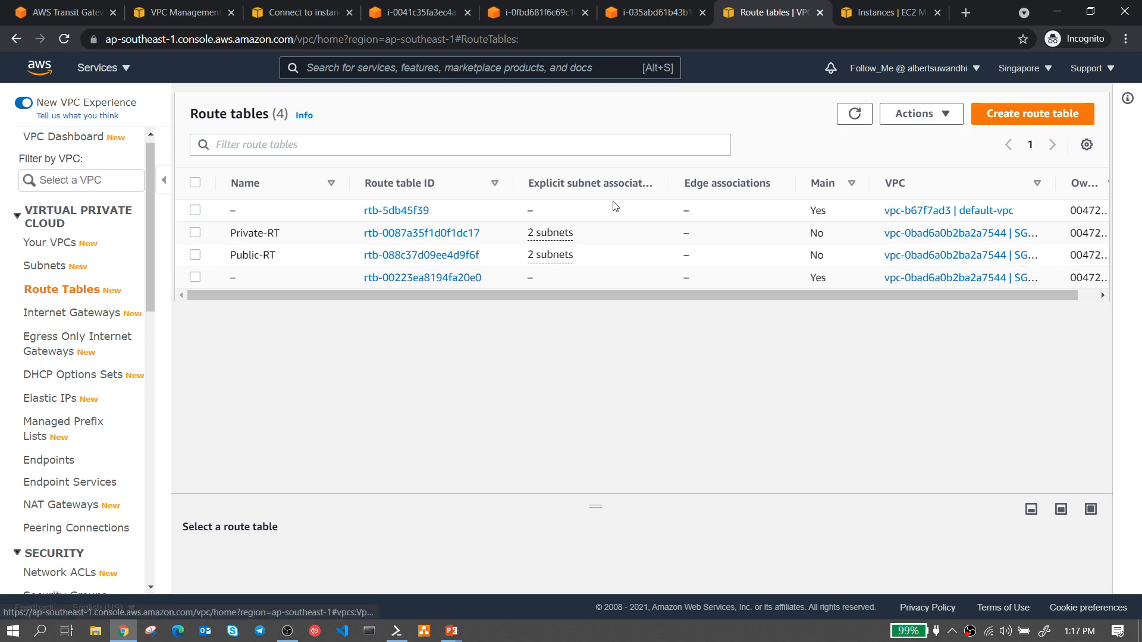
left_click(197, 211)
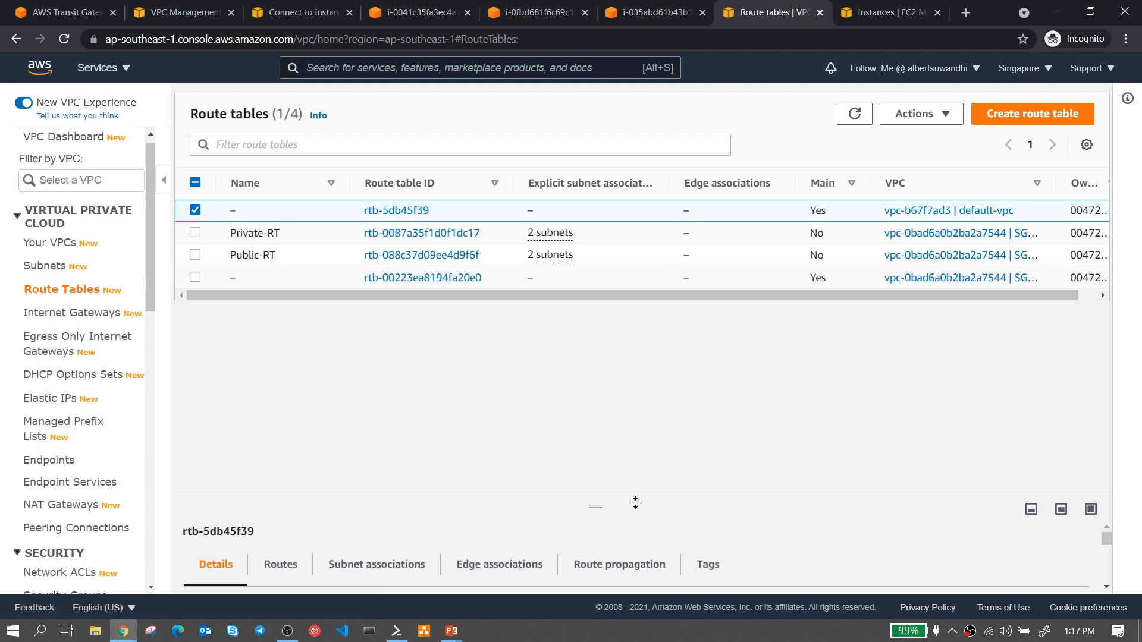
left_click(278, 373)
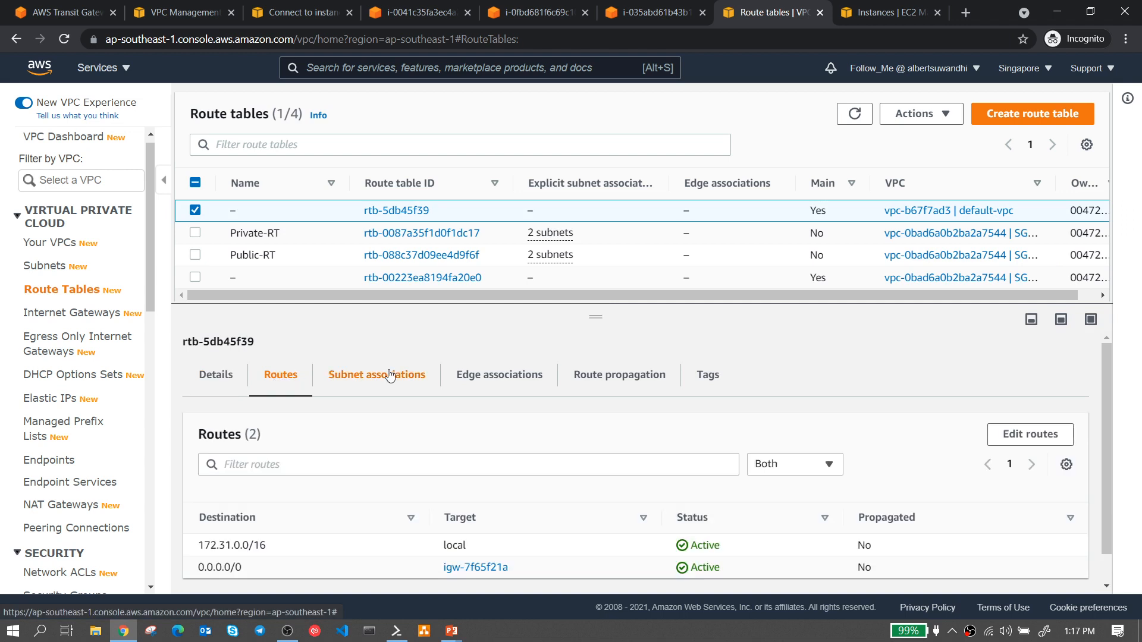
- Add a new route entry to default-vpc's main route table with destination 10.10.0.0/16
scroll(676, 403, "down", 1)
left_click(1029, 402)
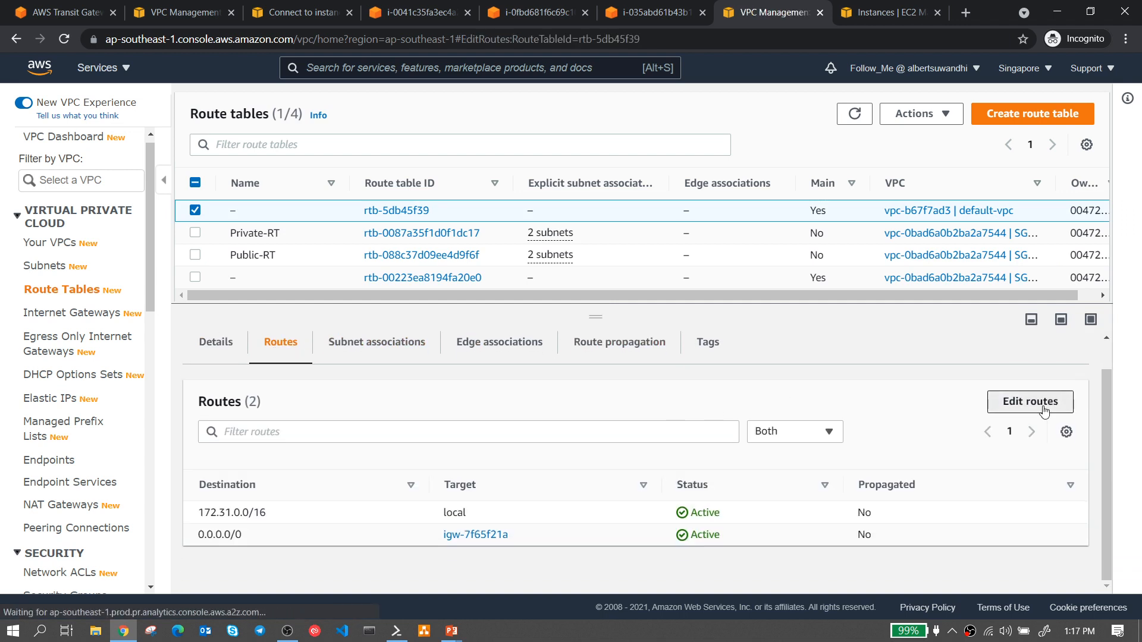
left_click(103, 325)
left_click(151, 323)
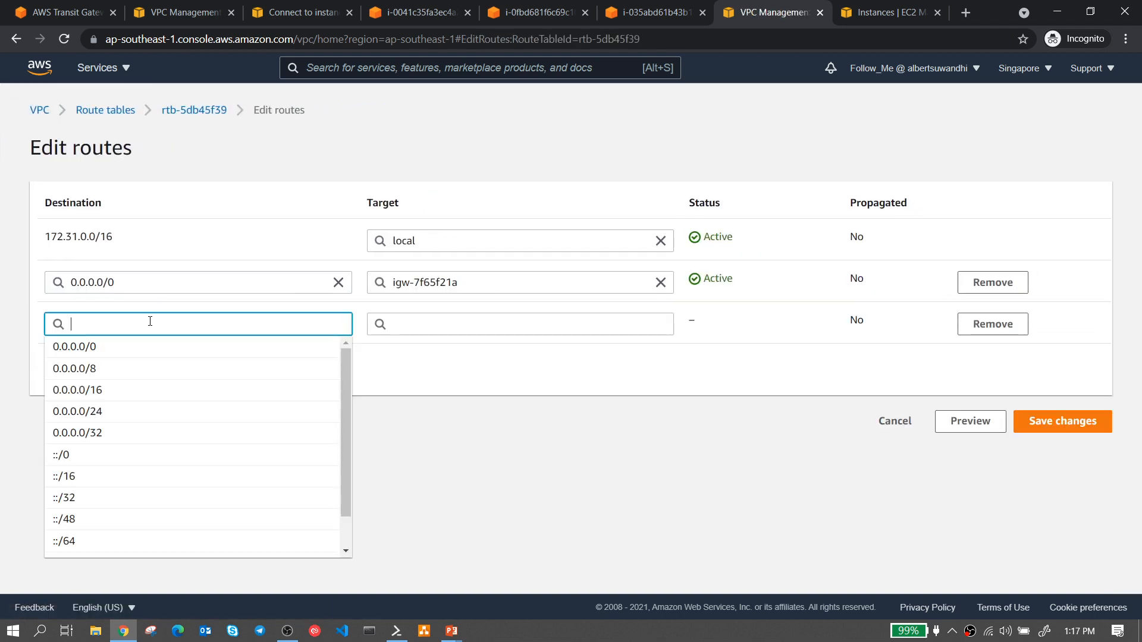
key("Tab")
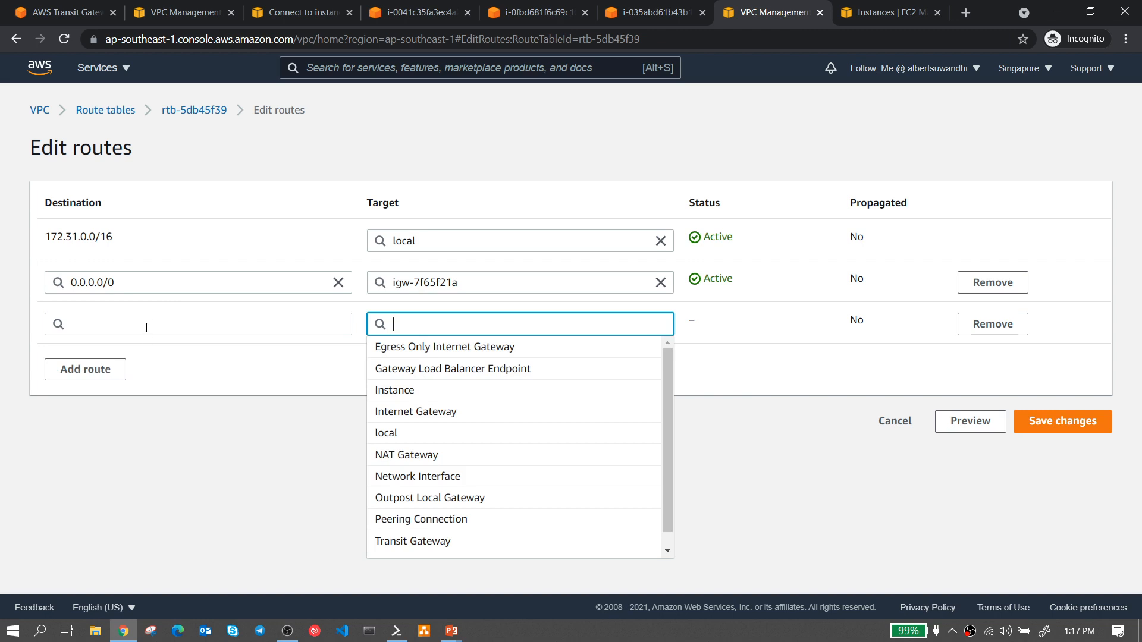
left_click(121, 325)
type("10")
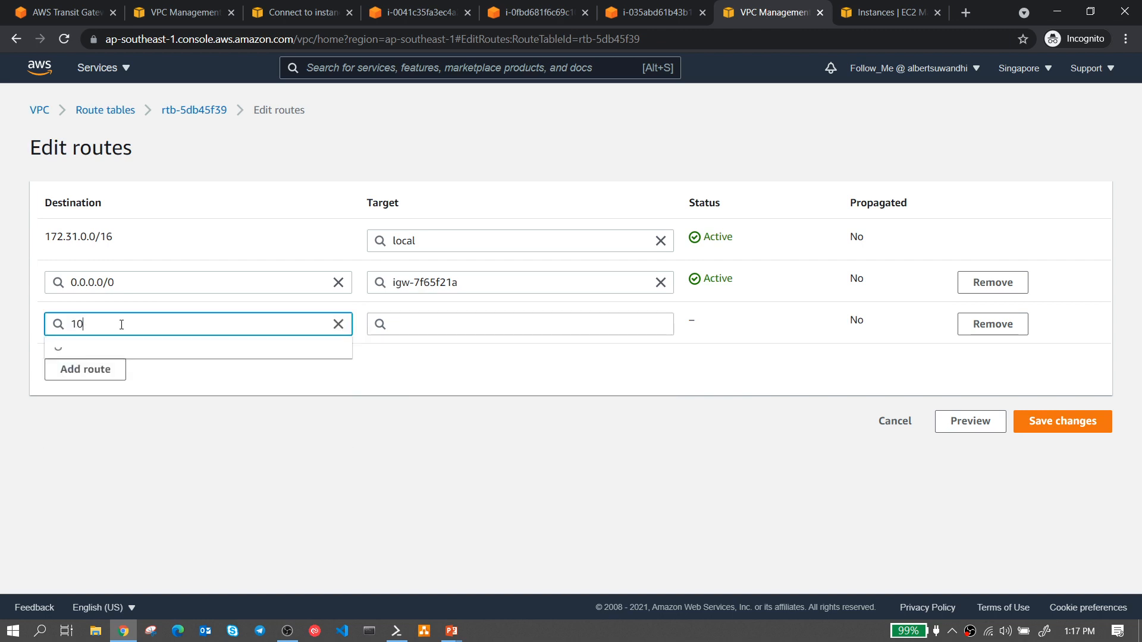
type(".10.")
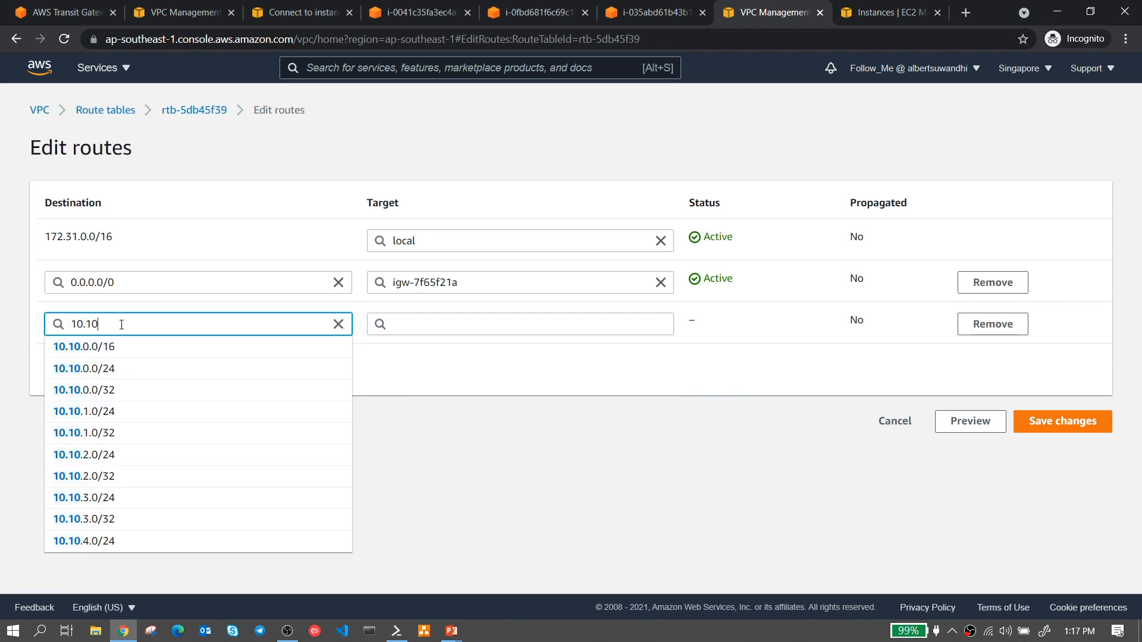
left_click(127, 347)
- Target the 10.10.0.0/16 route at transit gateway tgw-0626c1677a0cef201, save it and look over the updated routes
left_click(411, 324)
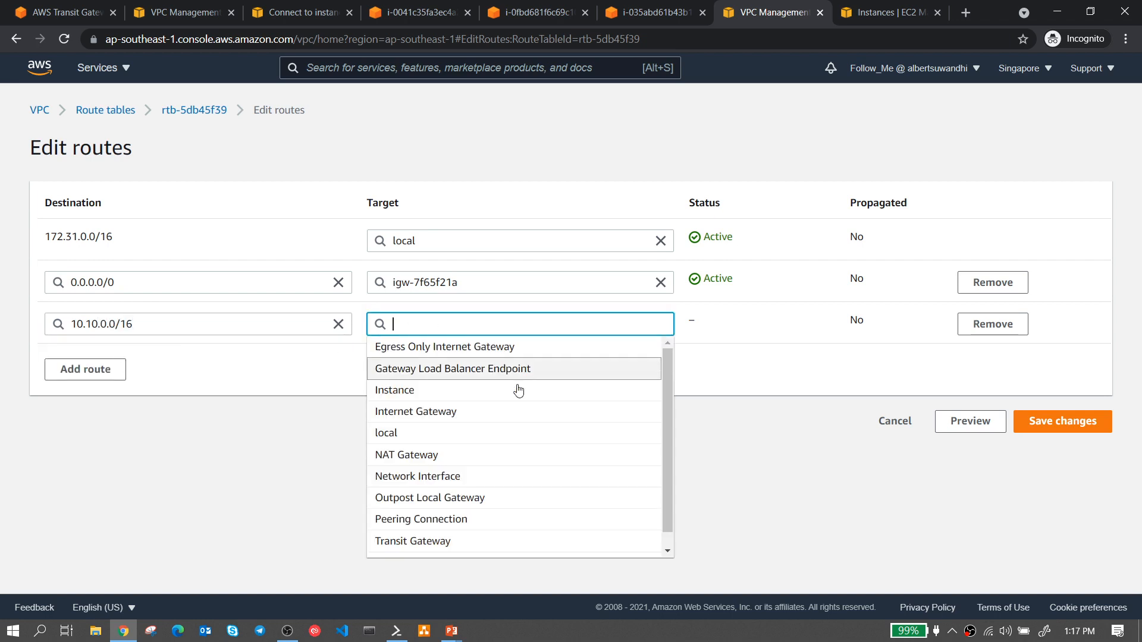
scroll(517, 410, "down", 1)
left_click(450, 524)
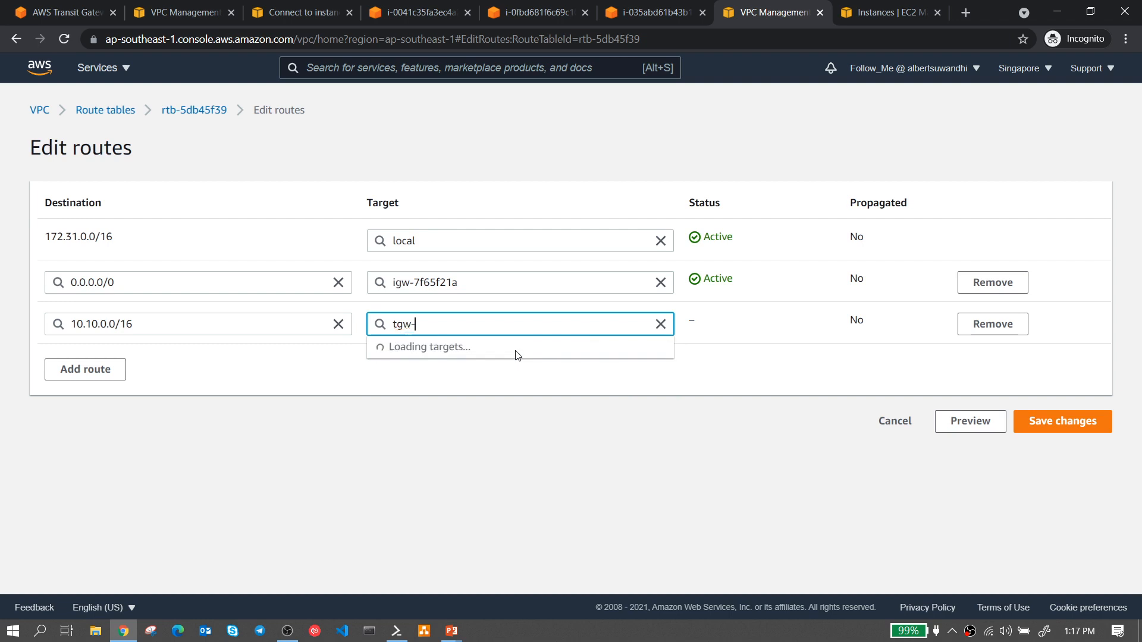
left_click(448, 350)
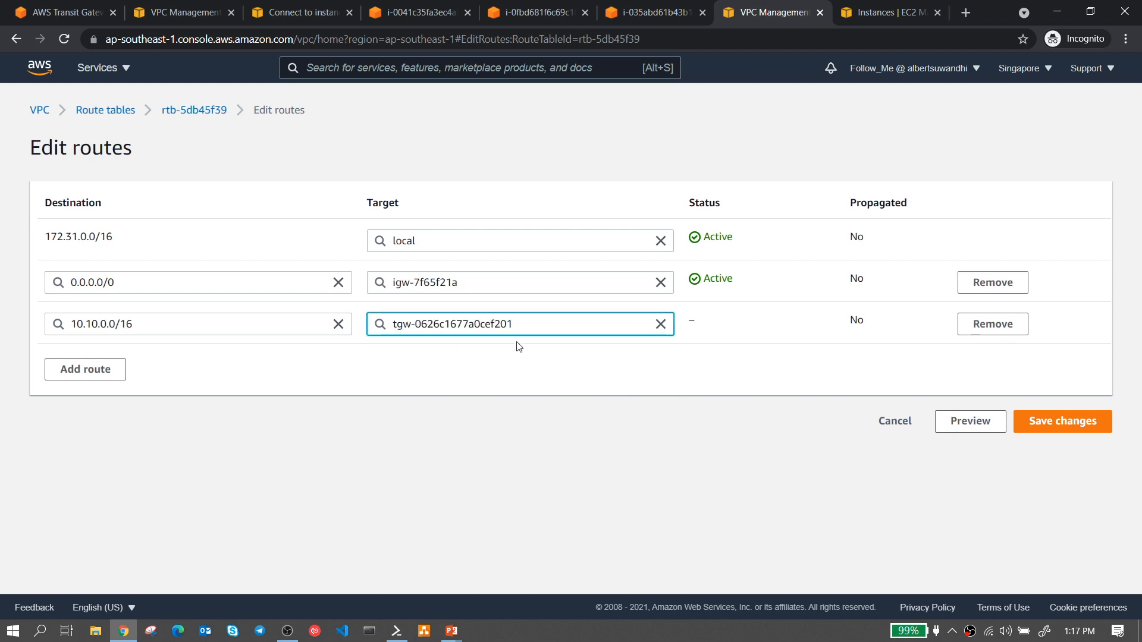
left_click(1029, 421)
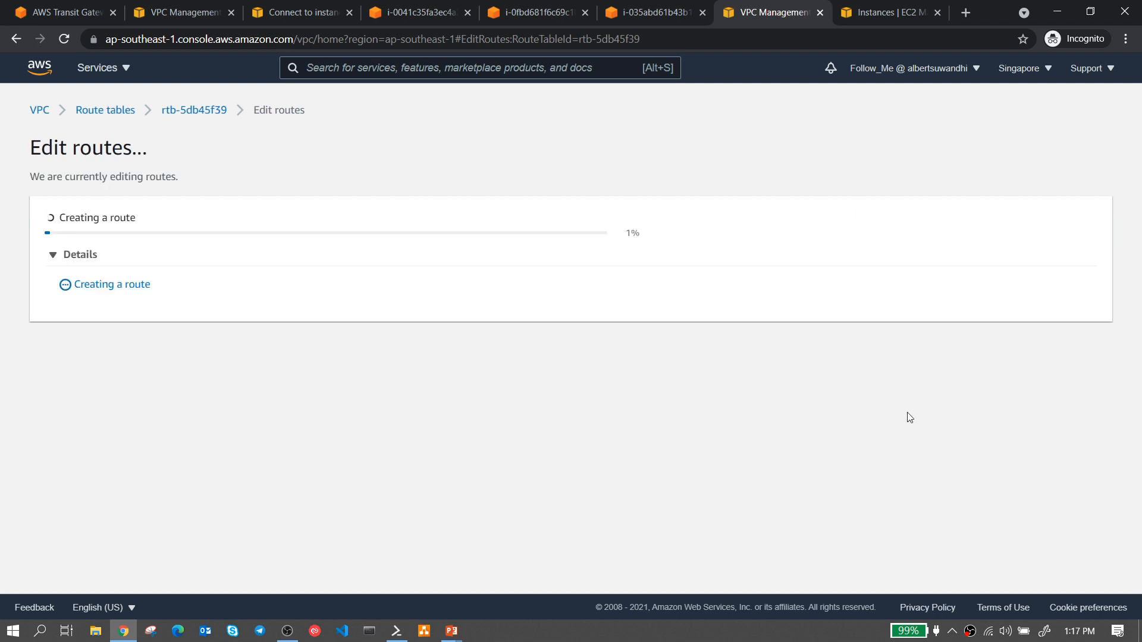
scroll(369, 386, "down", 2)
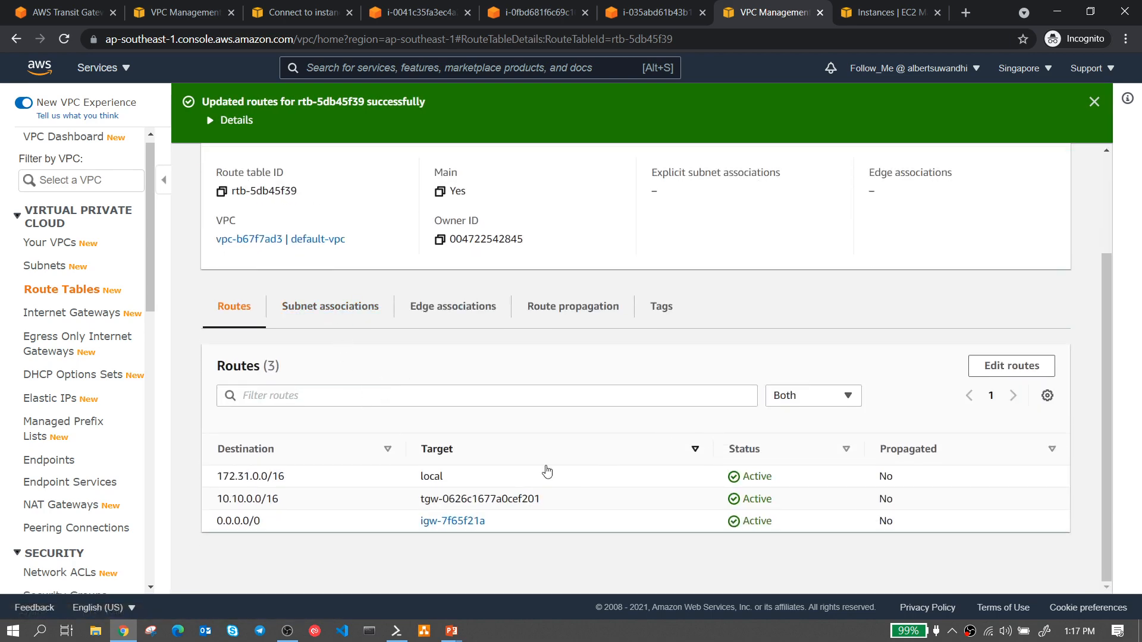
- Switch to the PowerPoint slide show and annotate it in red: circle the 172.31.0.0/16 TGW target and both peering ends, and write 10.10.0.0/16 under Singapore's CIDR
mouse_move(451, 630)
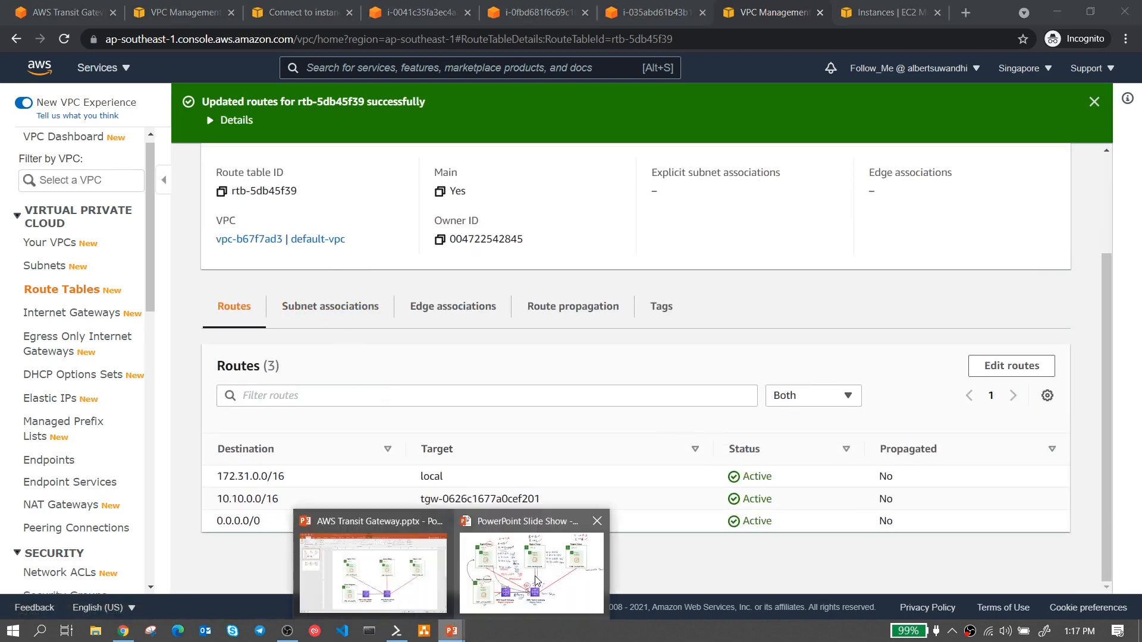
left_click(538, 579)
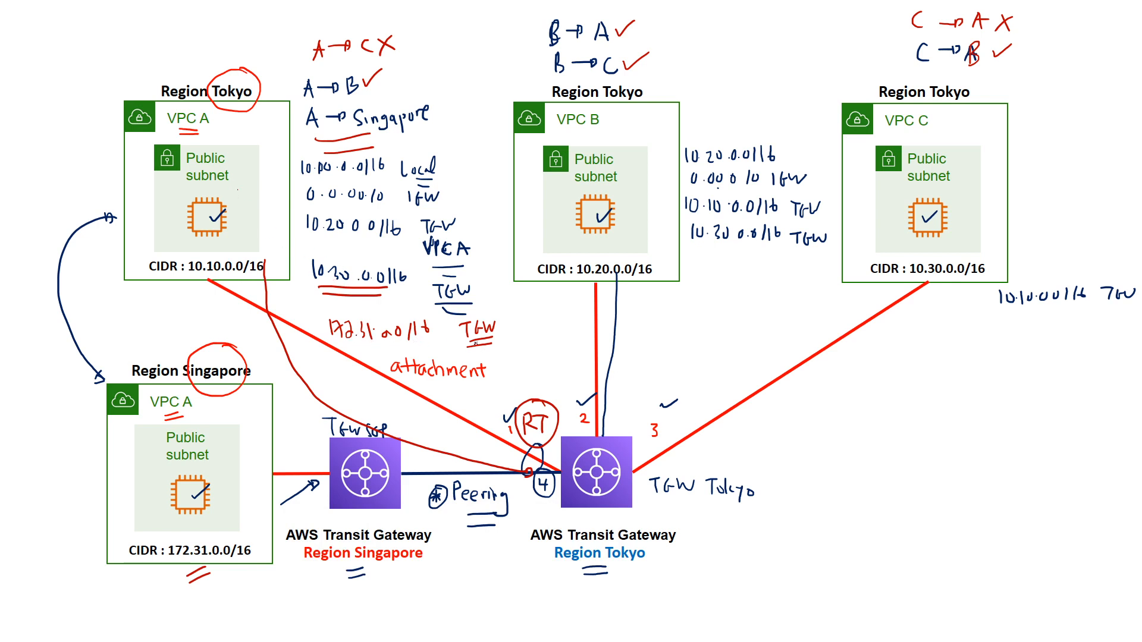
mouse_move(496, 309)
left_mouse_down()
mouse_move(458, 344)
mouse_move(486, 316)
left_mouse_up()
left_click(233, 590)
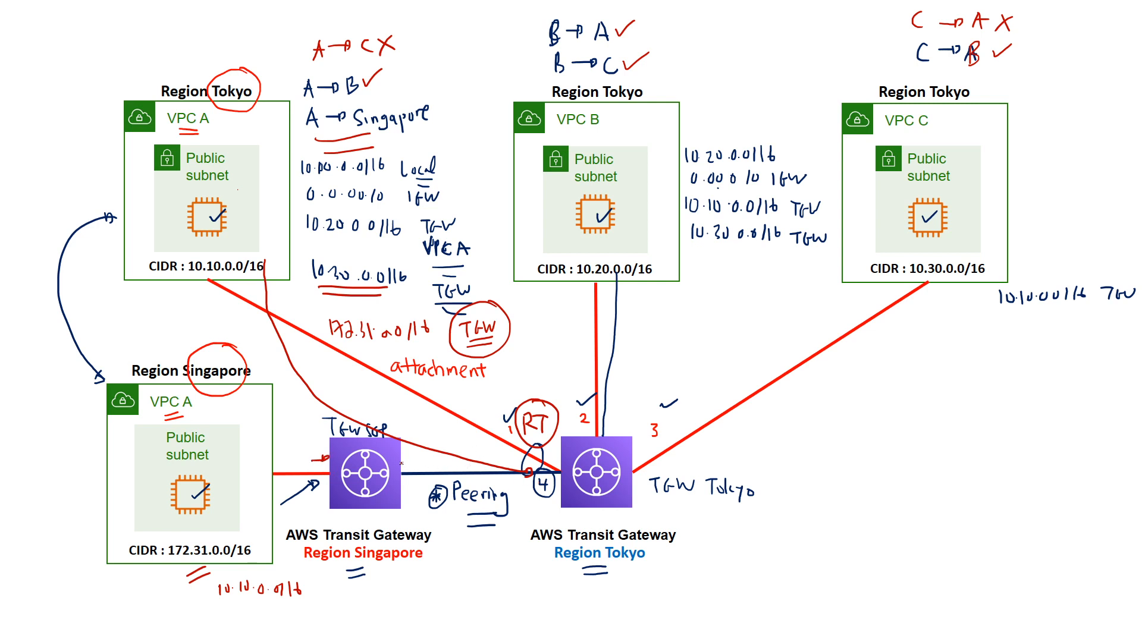
left_click_drag(401, 463, 407, 465)
left_click_drag(566, 462, 545, 459)
- Switch to the Tokyo region console in the browser, open the transit gateway route tables and select RT SGP Peering
key("alt+Tab")
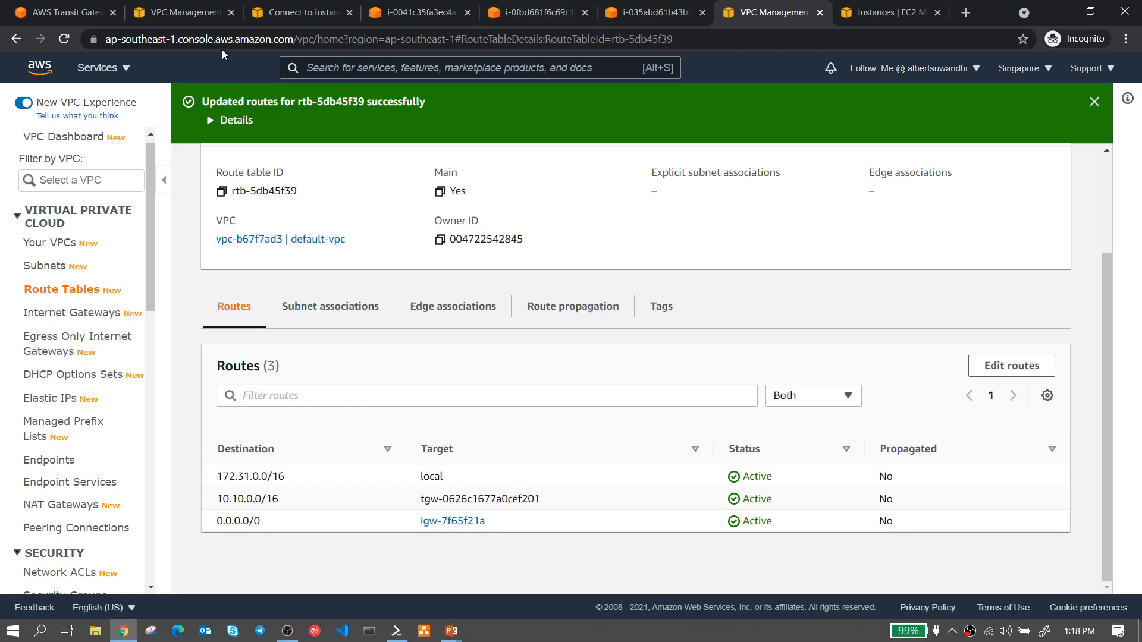
left_click(190, 12)
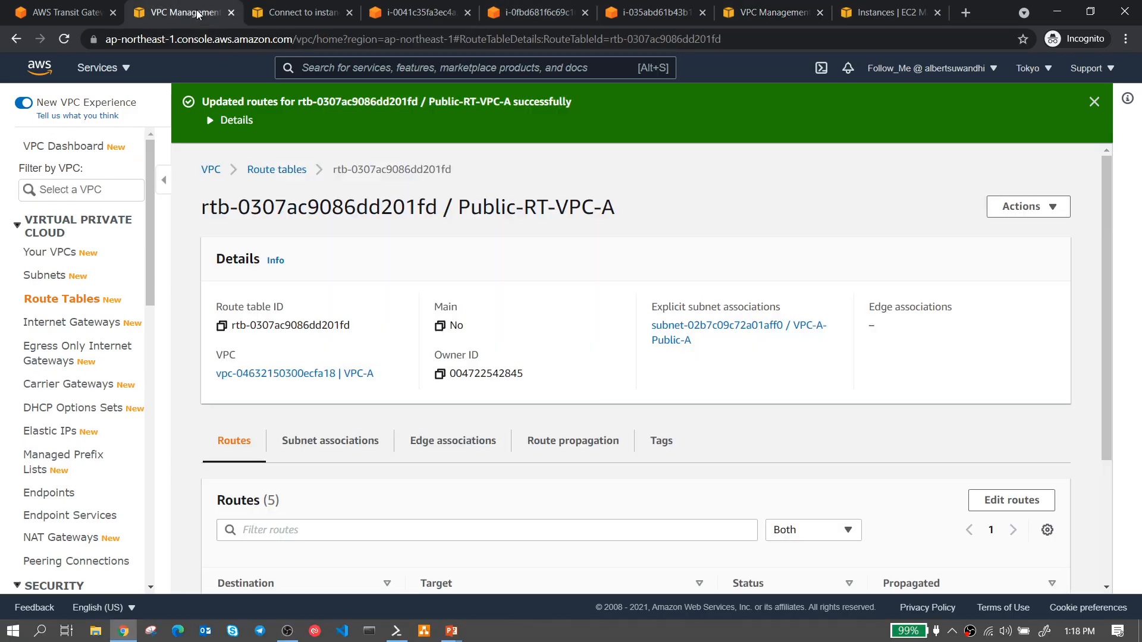
left_click(292, 171)
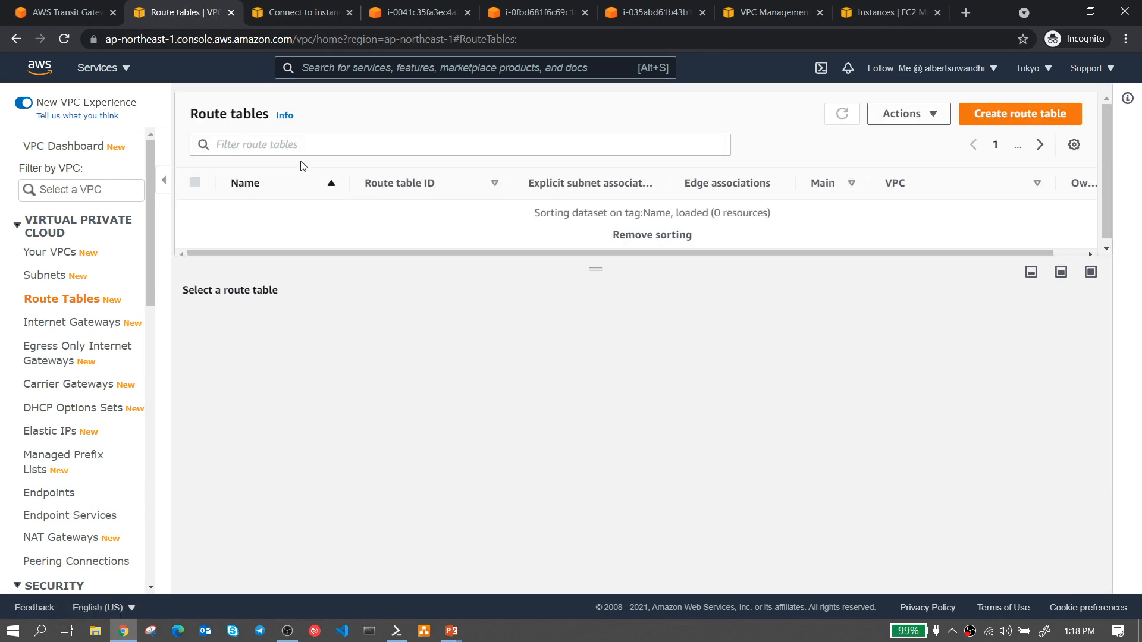
left_click_drag(154, 268, 153, 494)
left_click(78, 495)
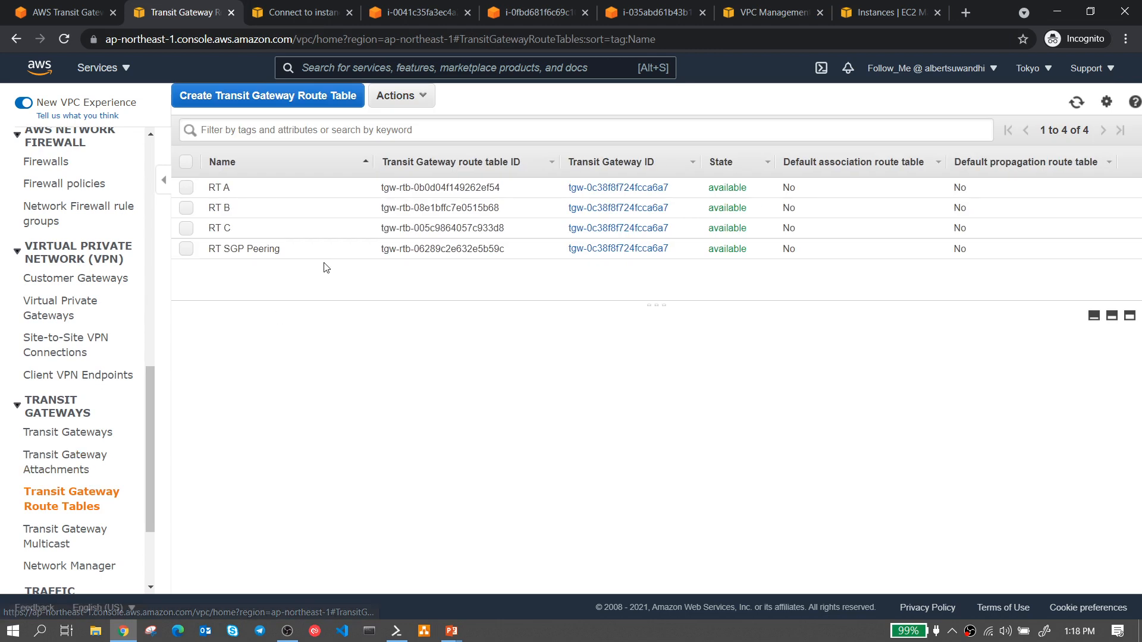
left_click(195, 252)
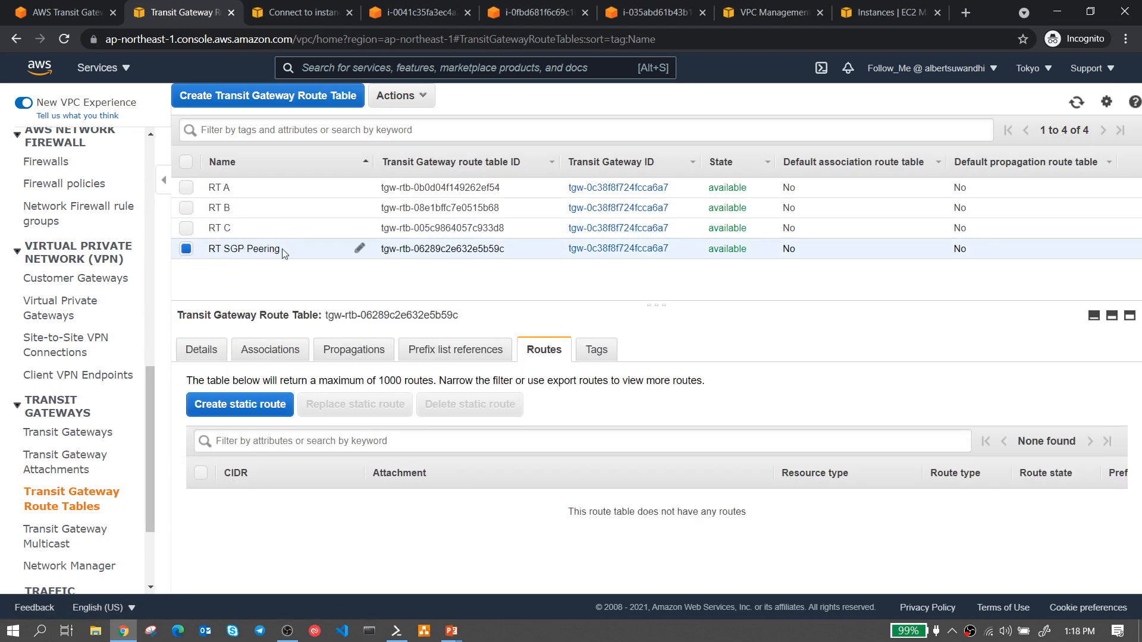
- Create an association on RT SGP Peering with the peering attachment PEER TKY SGP
left_click(259, 359)
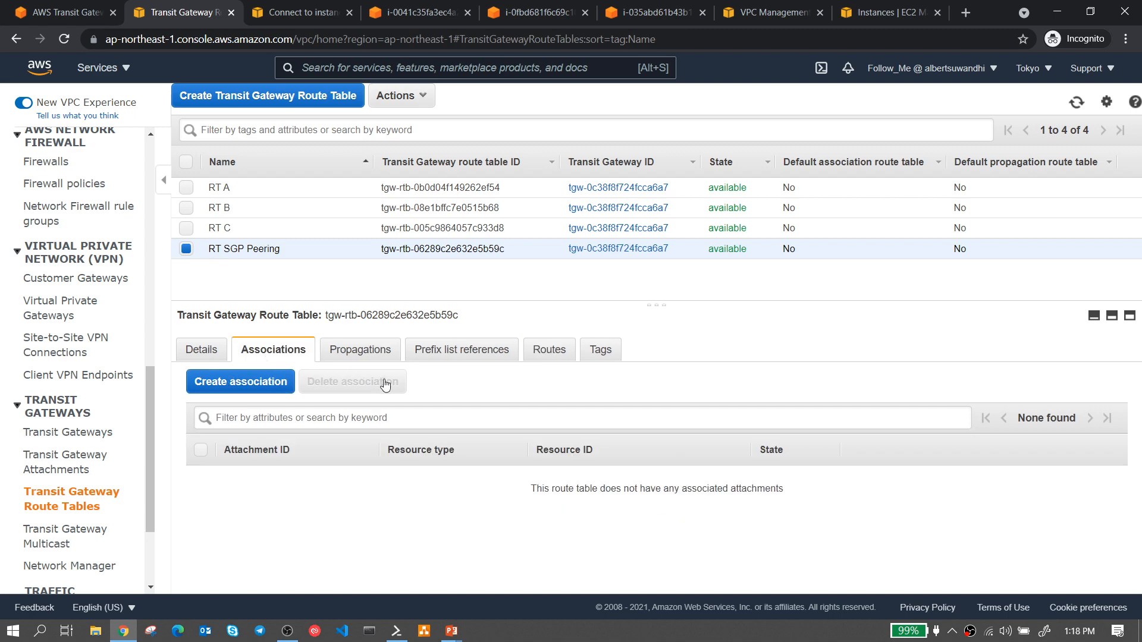
left_click(259, 382)
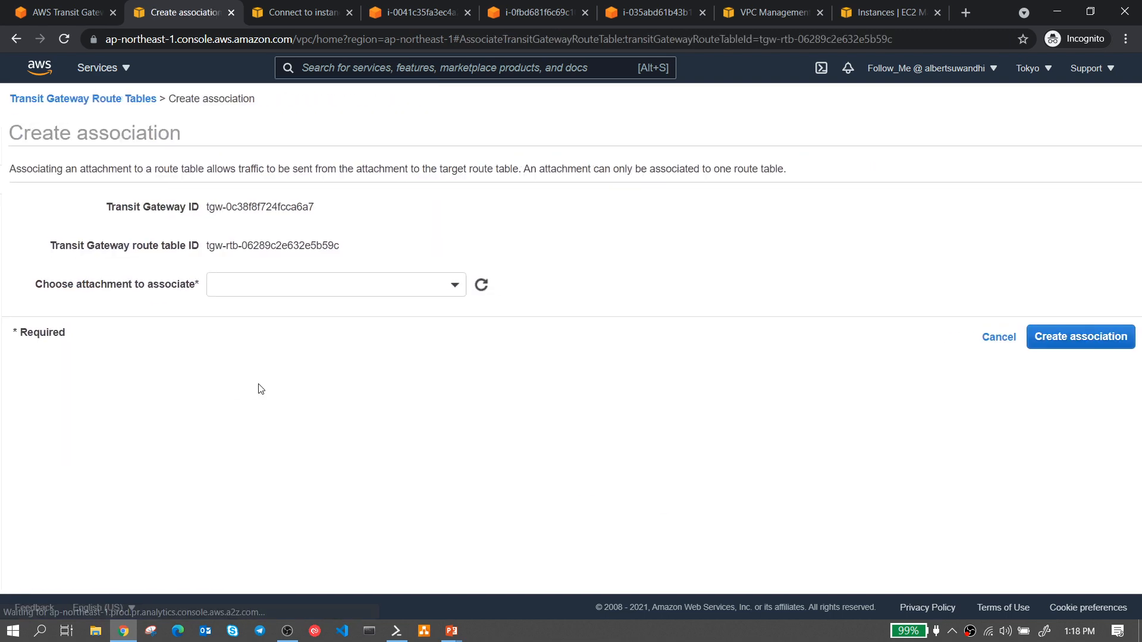
left_click(449, 292)
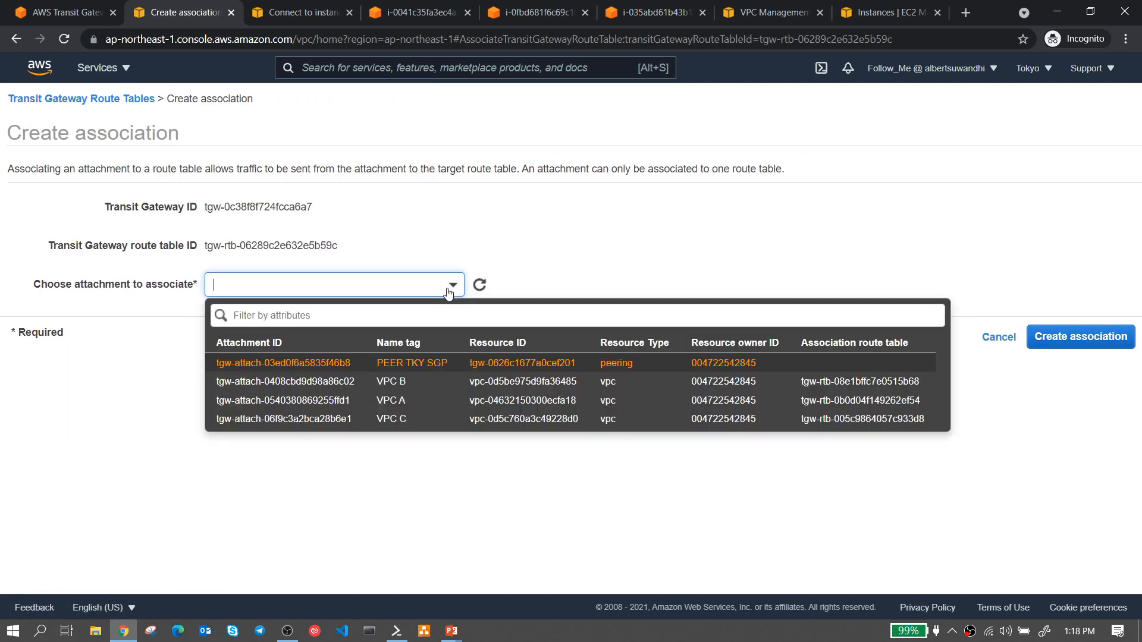
left_click(425, 370)
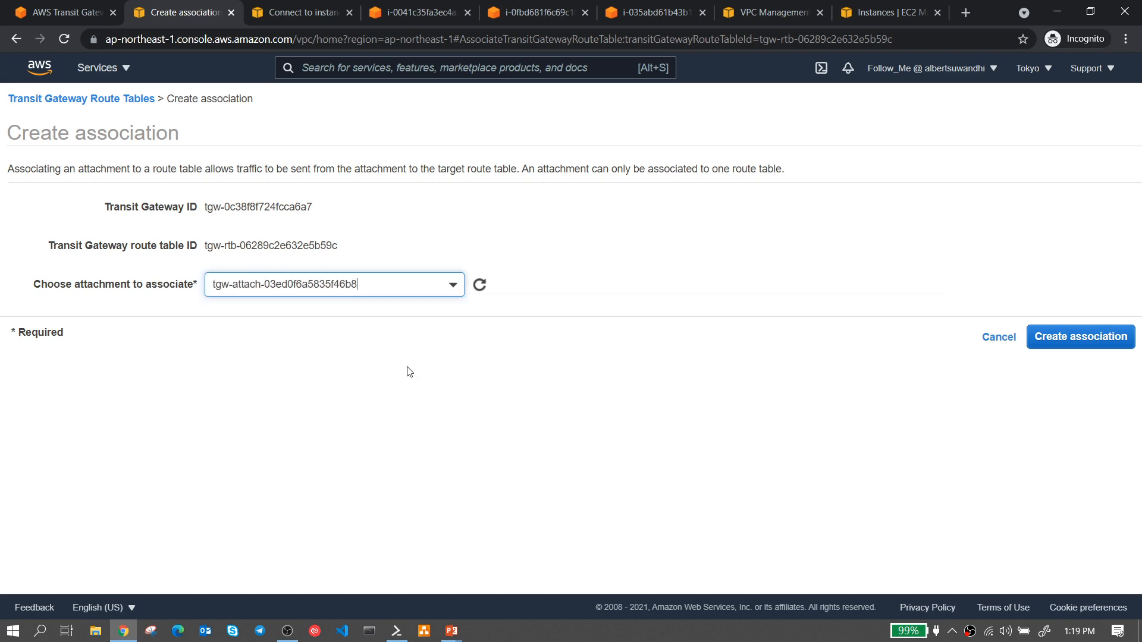
left_click(1036, 350)
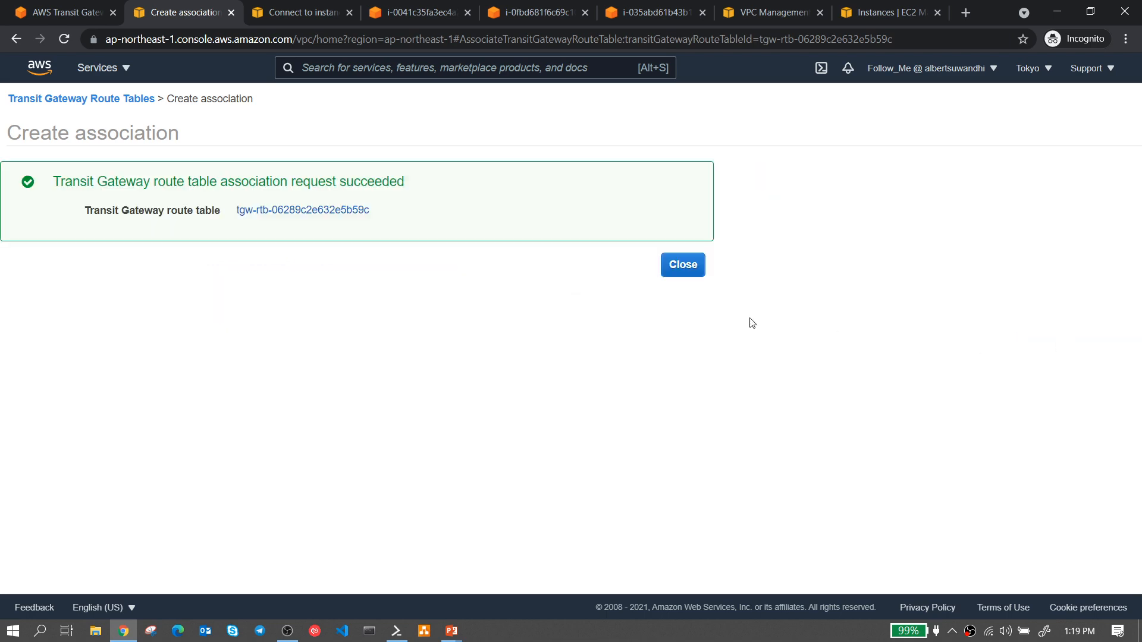
left_click(684, 263)
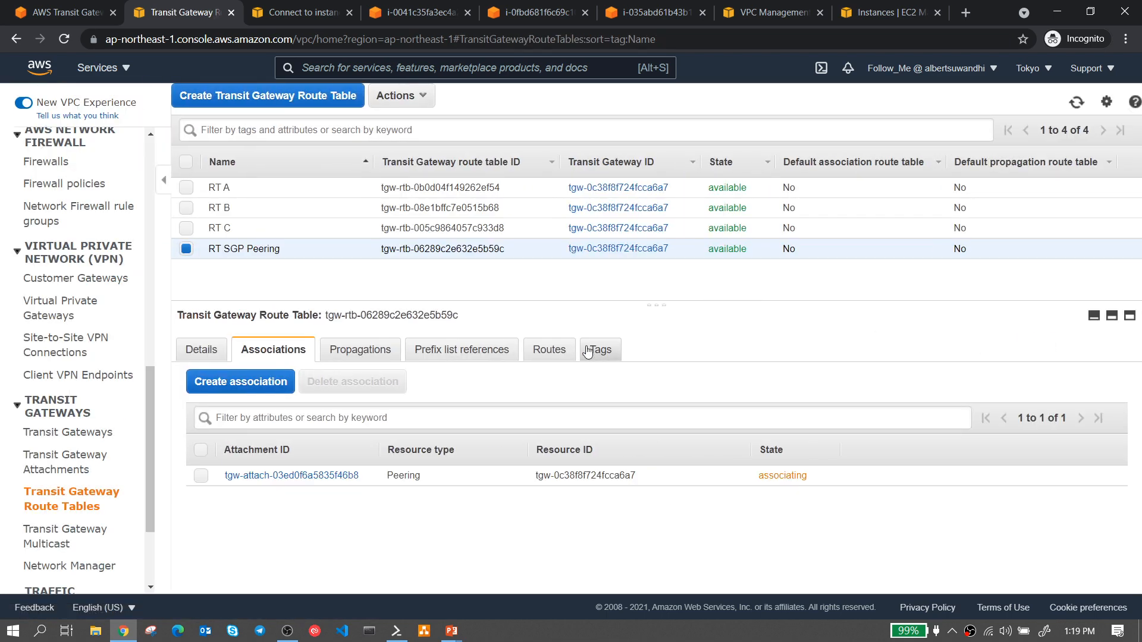
- Create a propagation on RT SGP Peering from the VPC A attachment
left_click(374, 356)
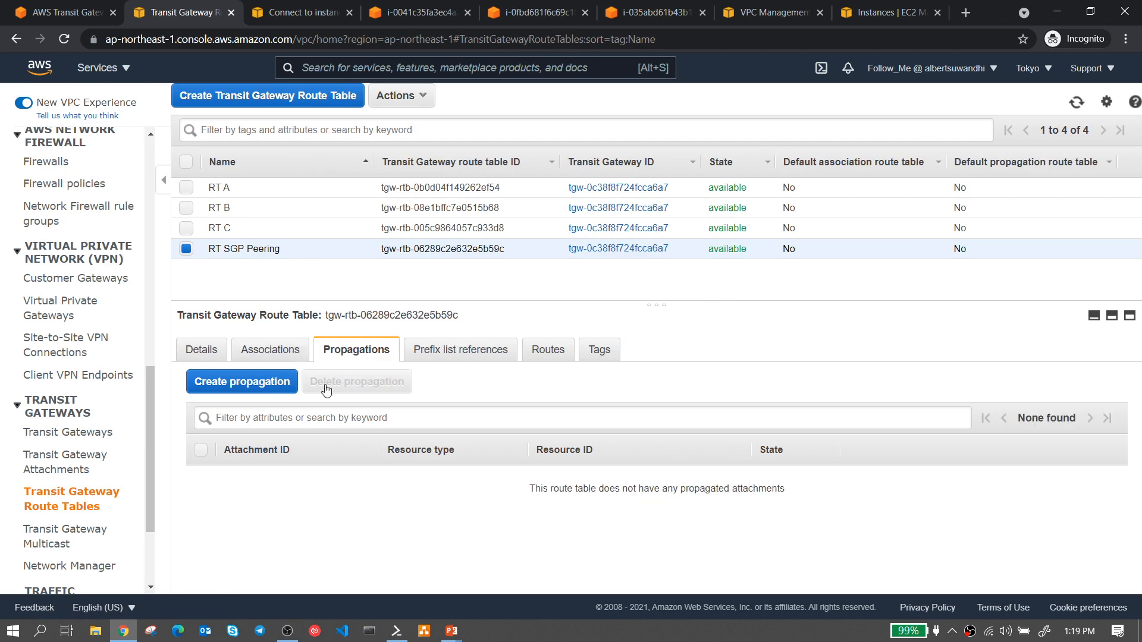
left_click(273, 383)
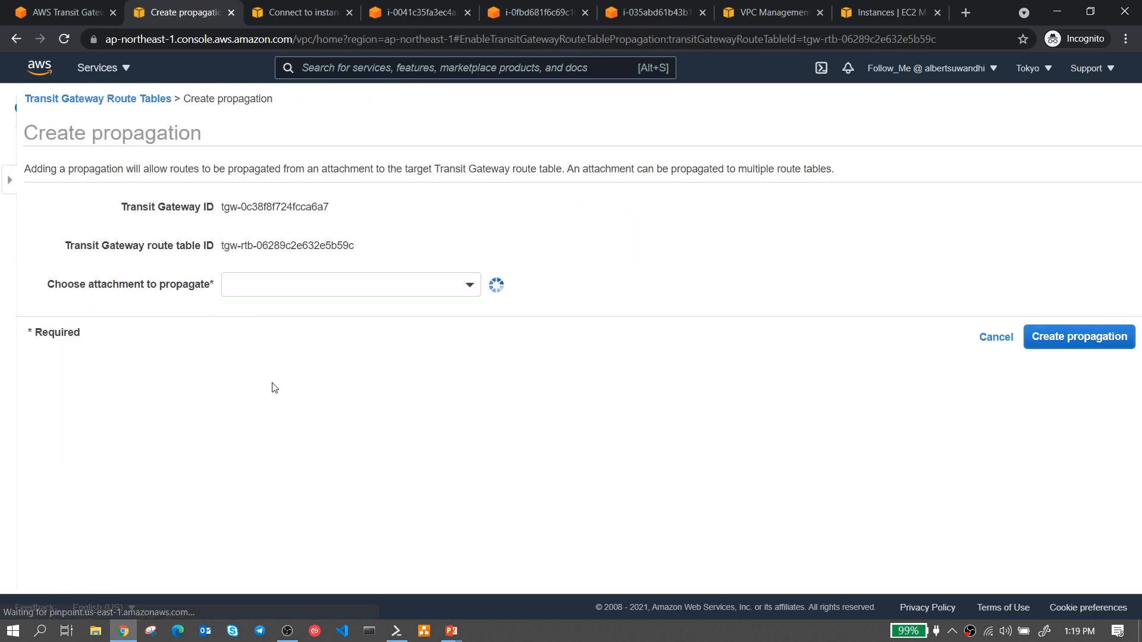
left_click(451, 289)
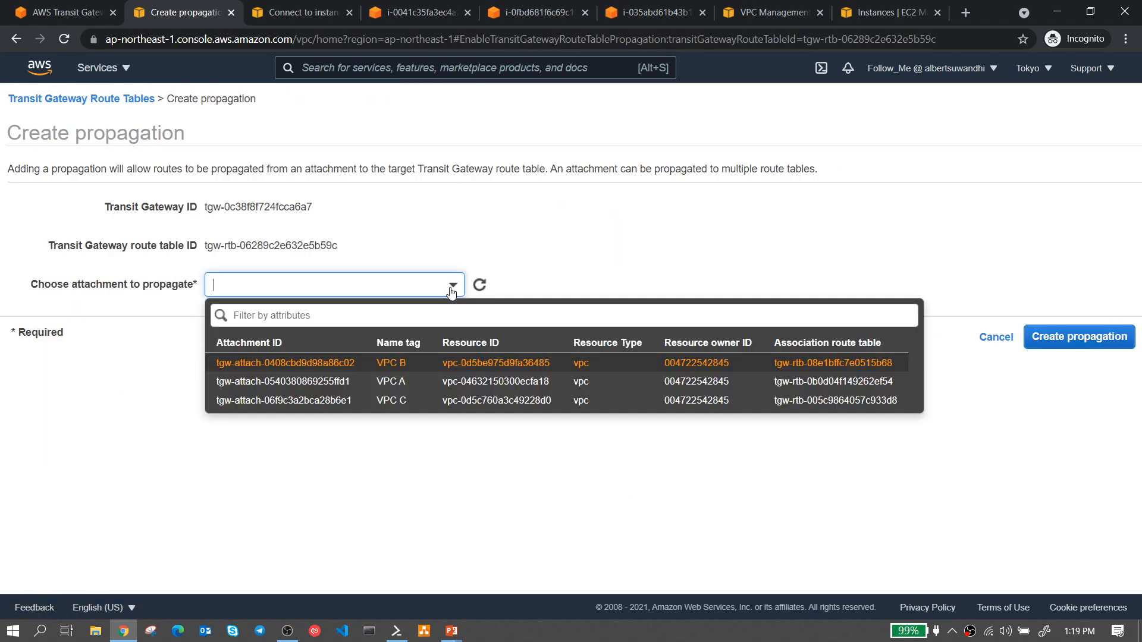
left_click(415, 384)
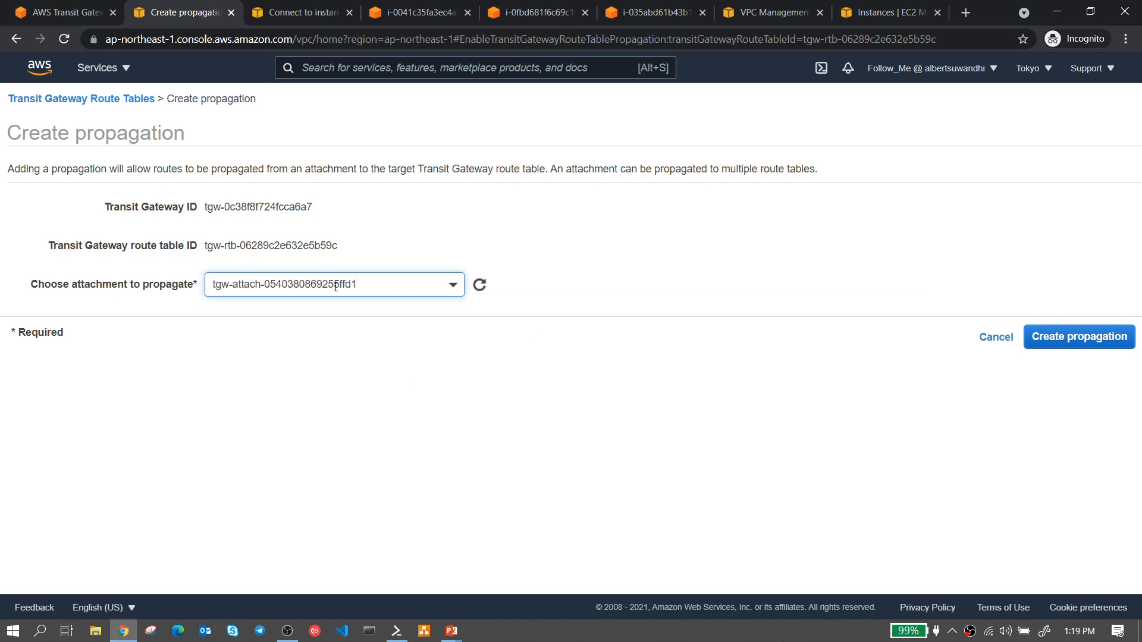
left_click(1101, 336)
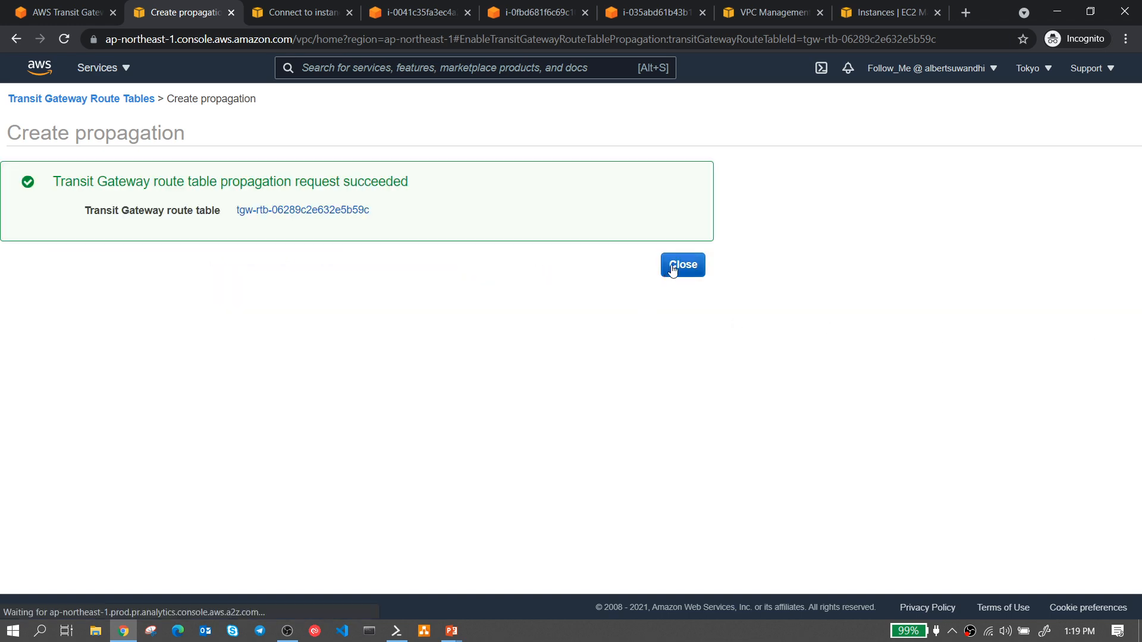
left_click(672, 269)
- Reload the console and check the associations, propagations and routes of RT SGP Peering
left_click(550, 356)
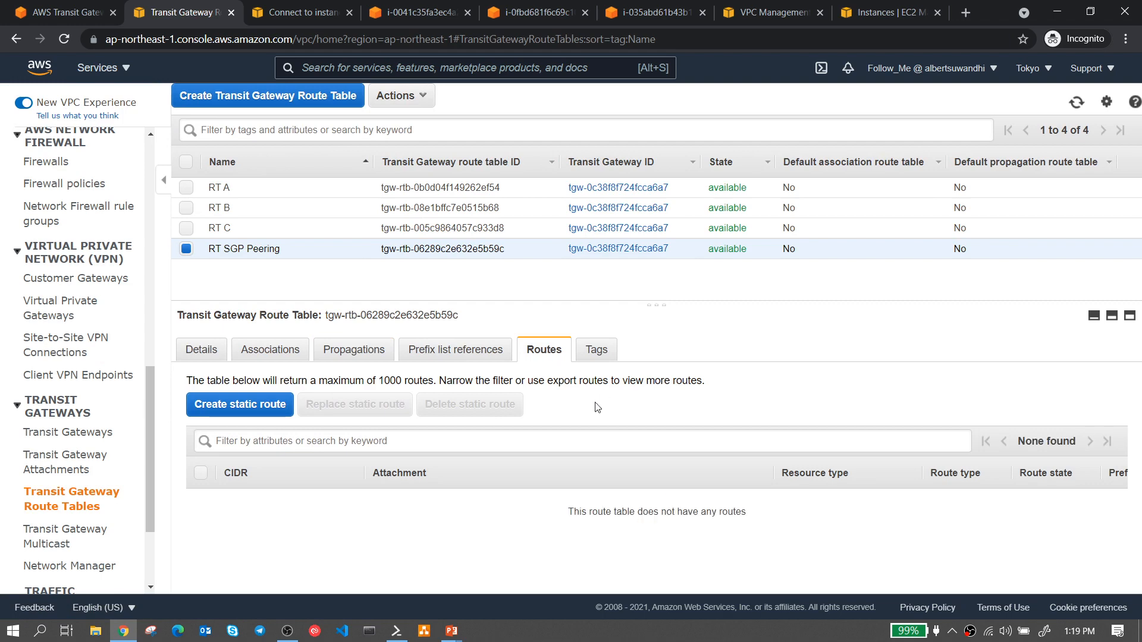
left_click(71, 42)
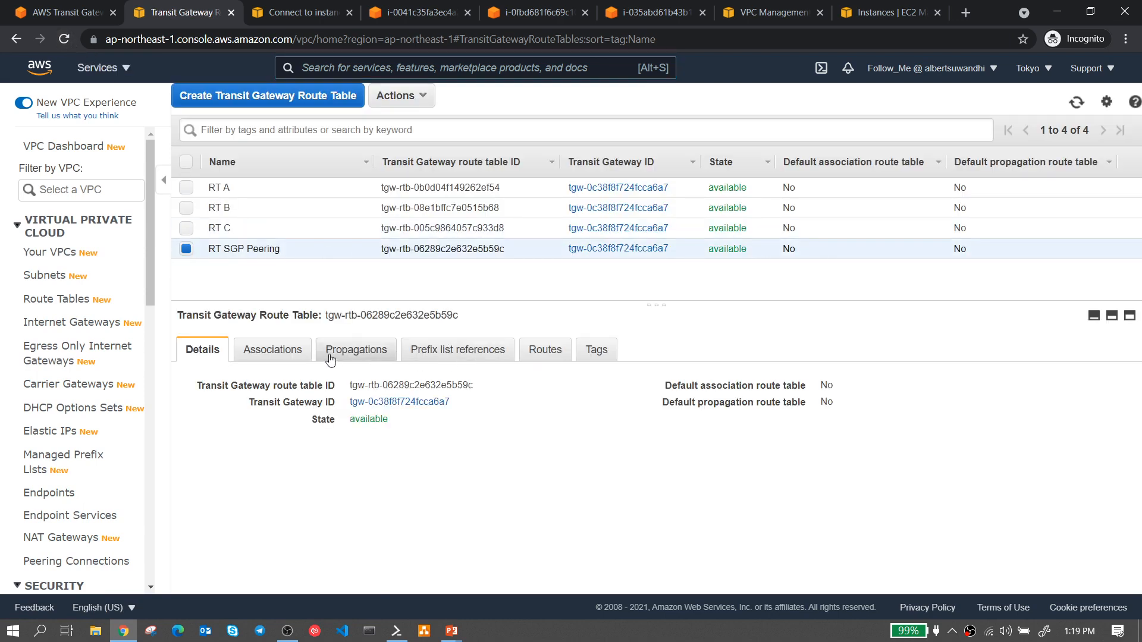
left_click(260, 357)
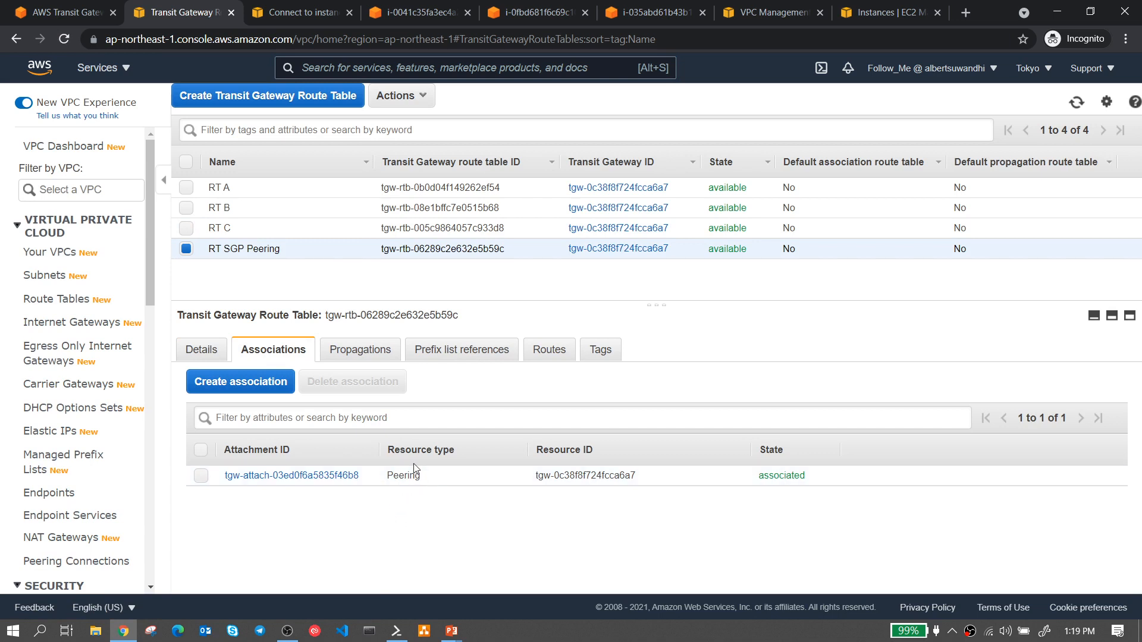
left_click(359, 351)
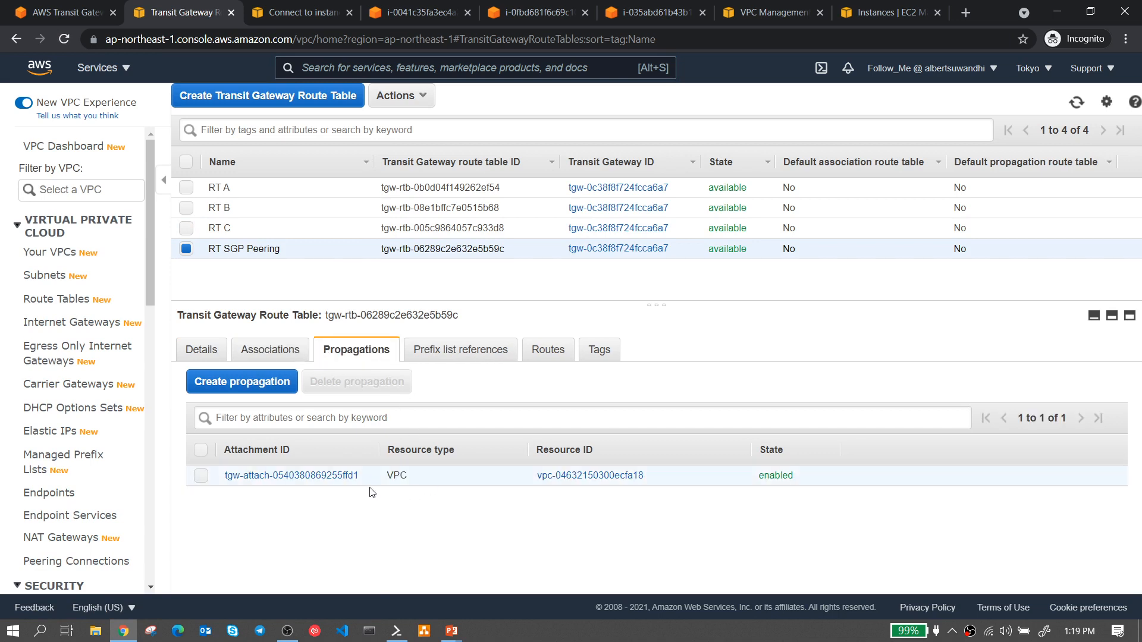
left_click(548, 351)
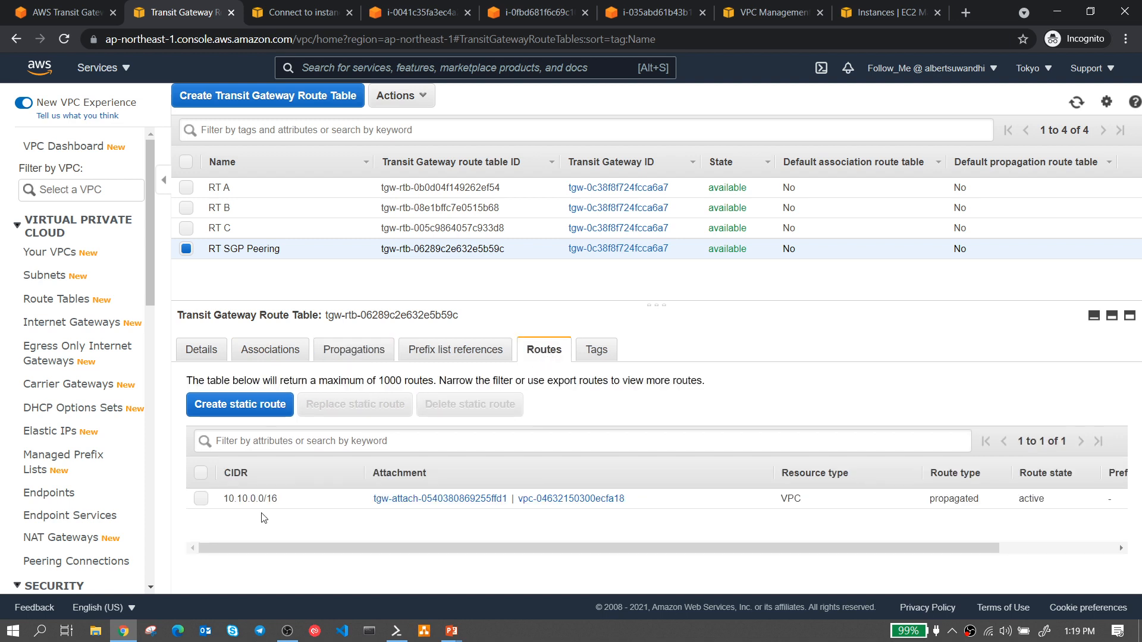
- Switch to the network diagram slide show and draw an arrow below the peering link, pointing at the Tokyo transit gateway
mouse_move(452, 631)
left_click(506, 577)
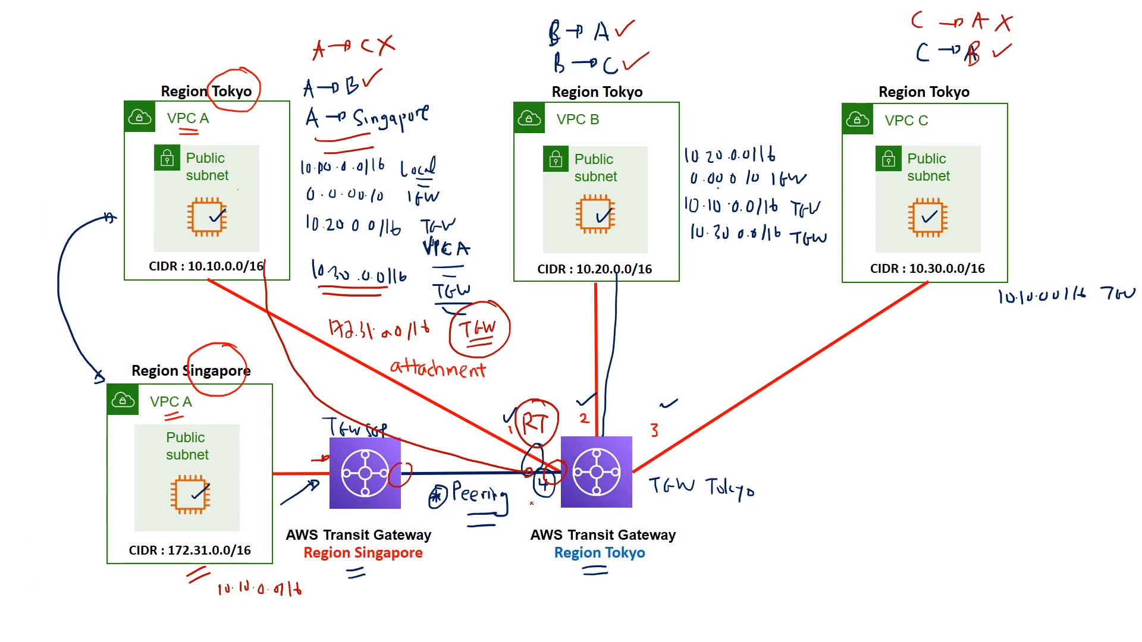
left_click_drag(523, 509, 551, 503)
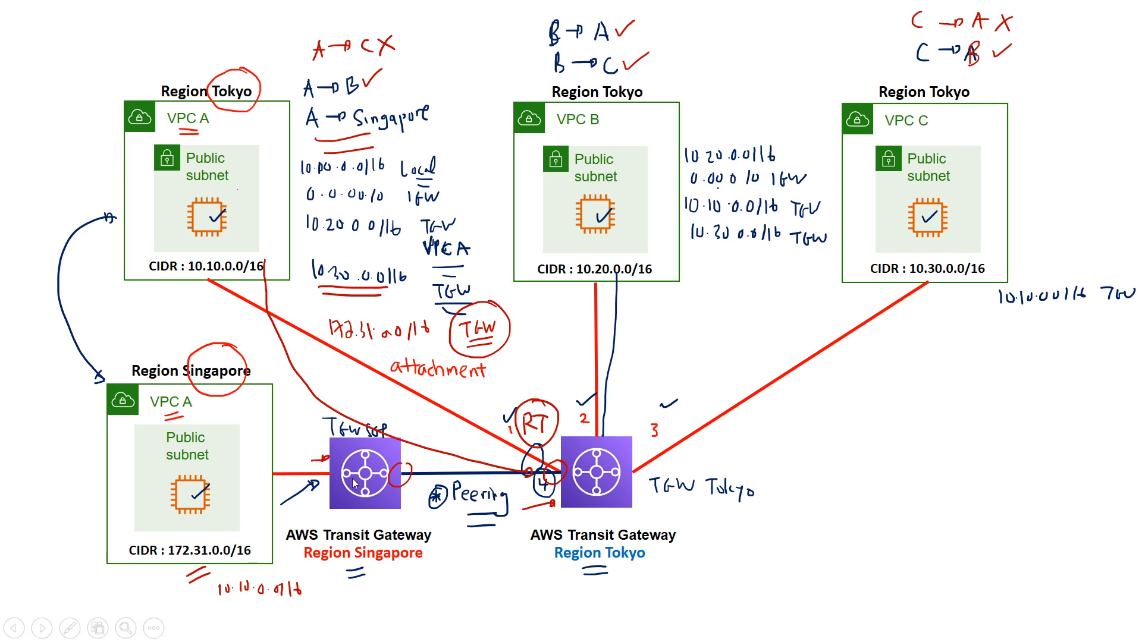
- Return to the browser, switch to the Singapore VPC console and open its transit gateway route tables
key("alt+Tab")
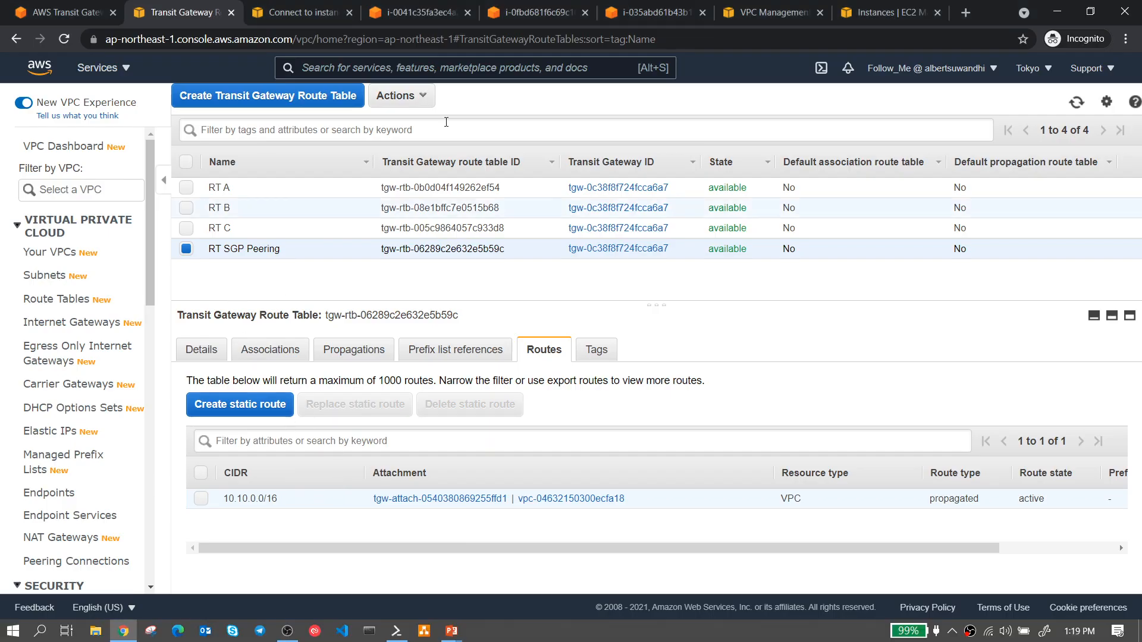
left_click(654, 12)
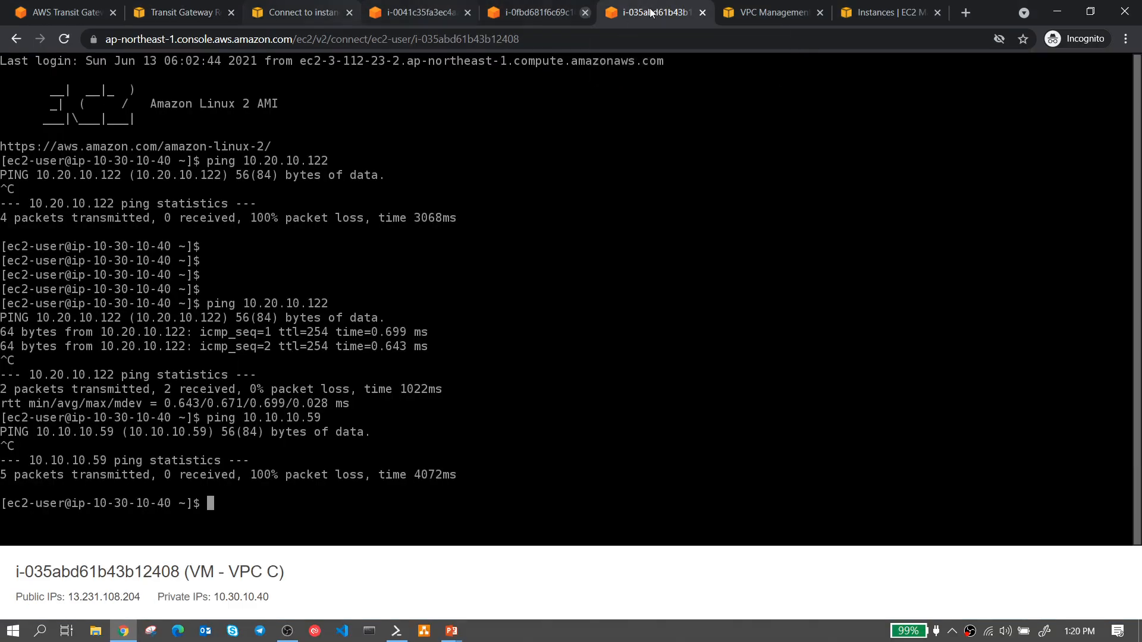
left_click(768, 13)
scroll(21, 415, "down", 2)
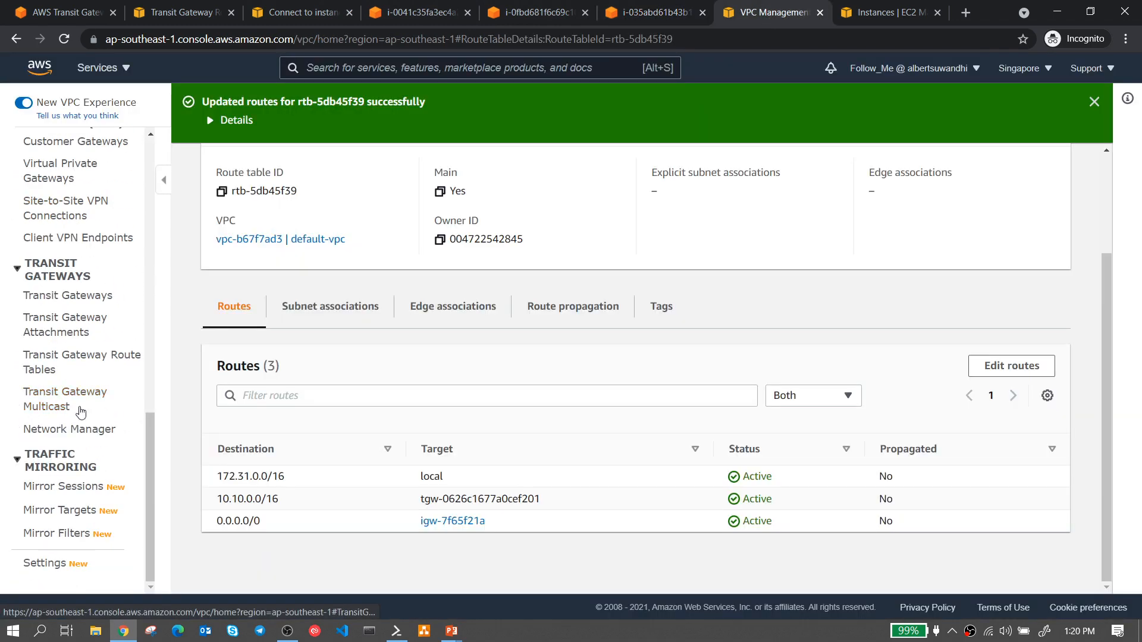
left_click(72, 333)
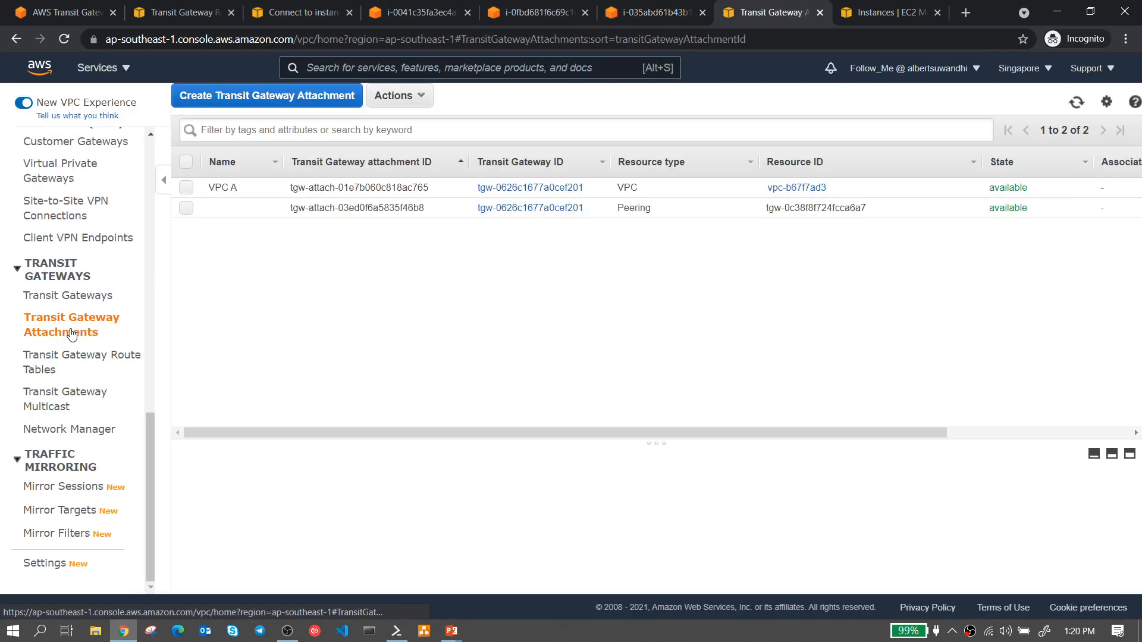
left_click(69, 357)
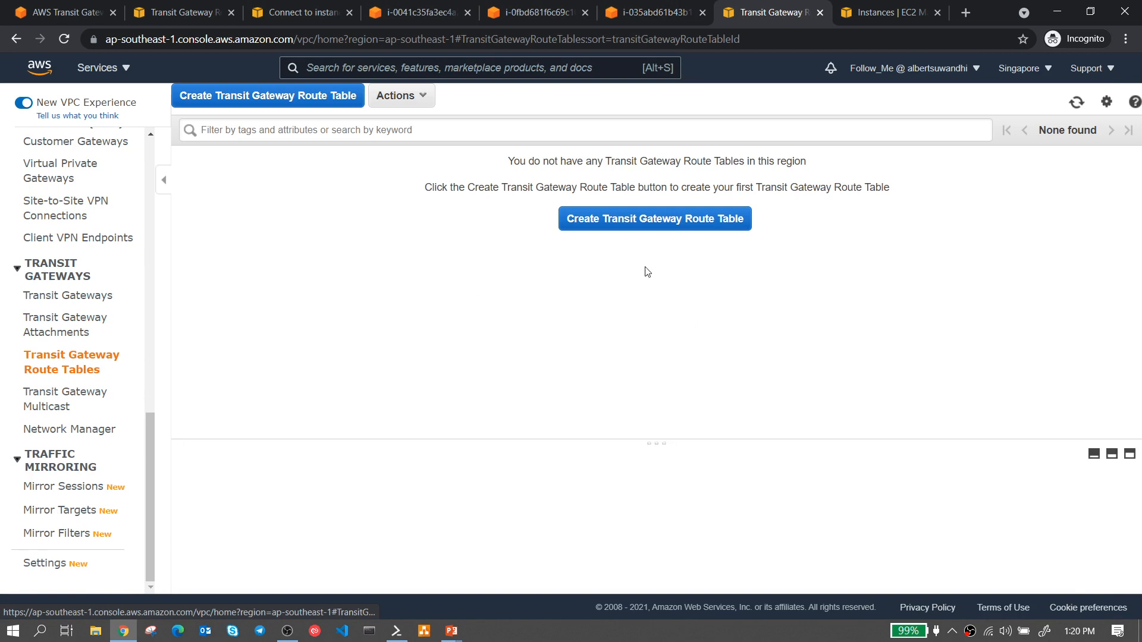
- Create a transit gateway route table named RT A on the transit gateway TGW SGP
left_click(629, 228)
left_click(288, 212)
type("RT ")
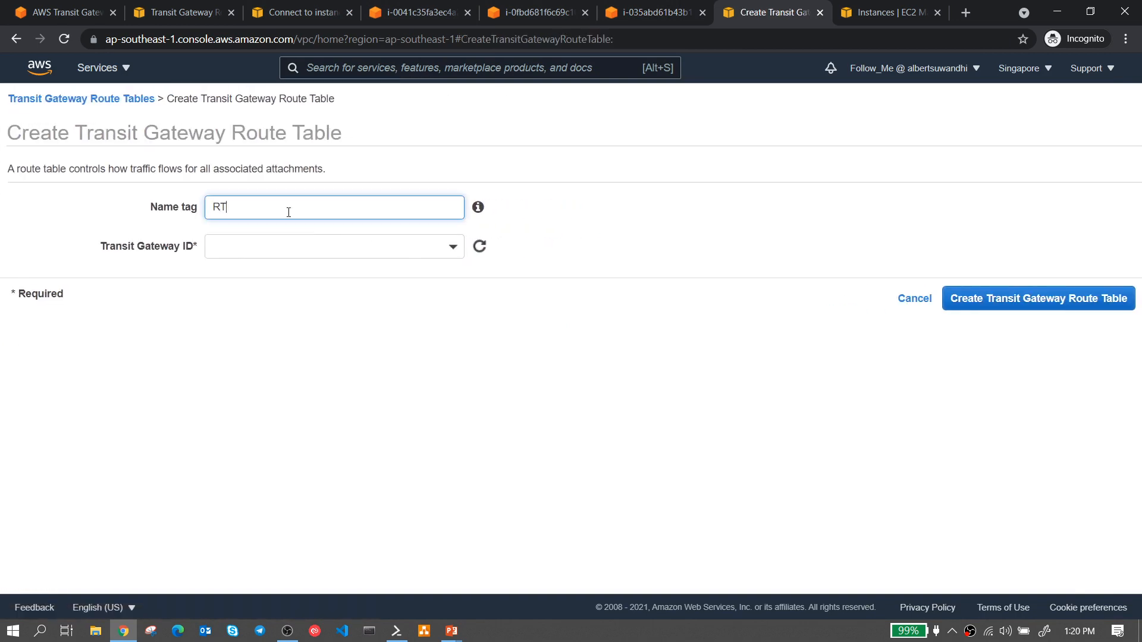
type("V")
key("BackSpace")
key("BackSpace")
left_click(340, 262)
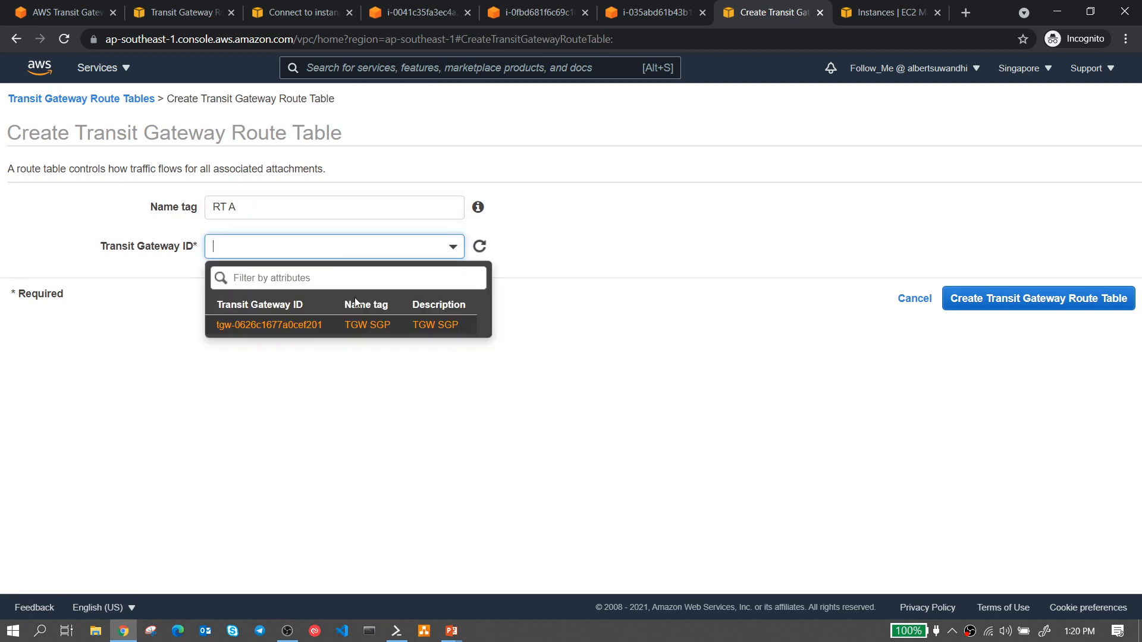
left_click(362, 325)
left_click(1060, 305)
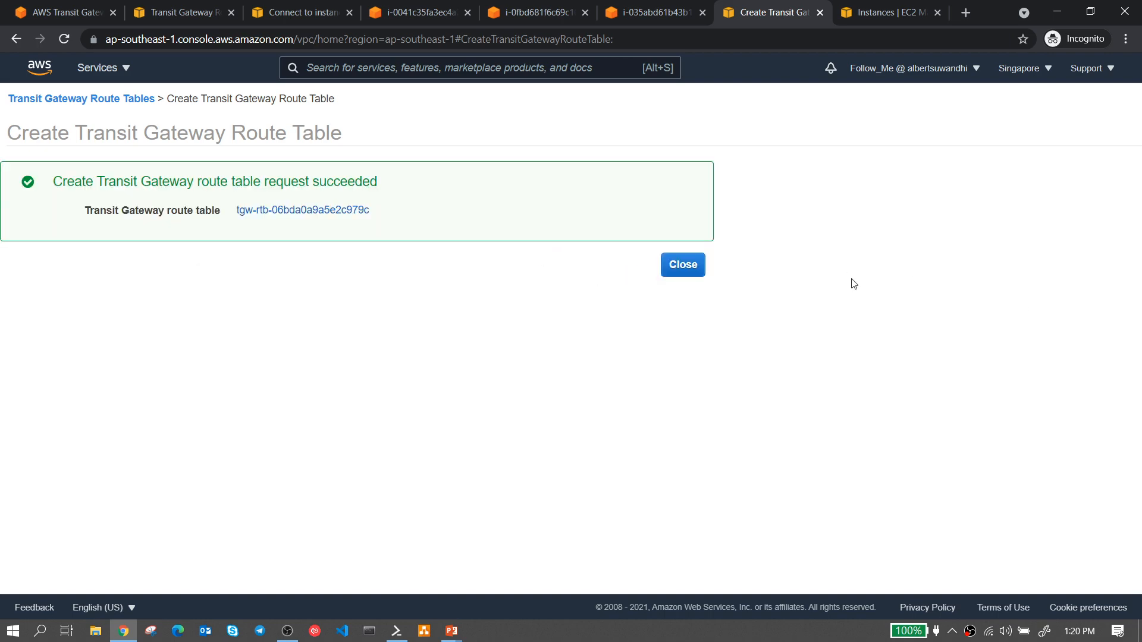
left_click(684, 266)
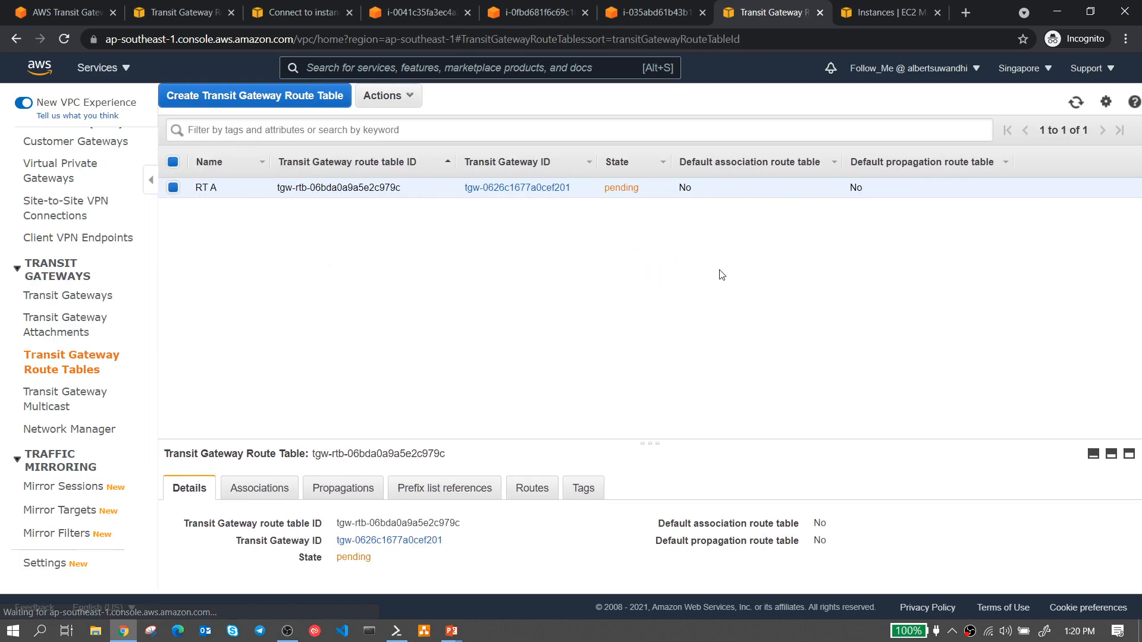
- Create a second transit gateway route table named RT SGP TKY on TGW SGP and reload the list
left_click(268, 95)
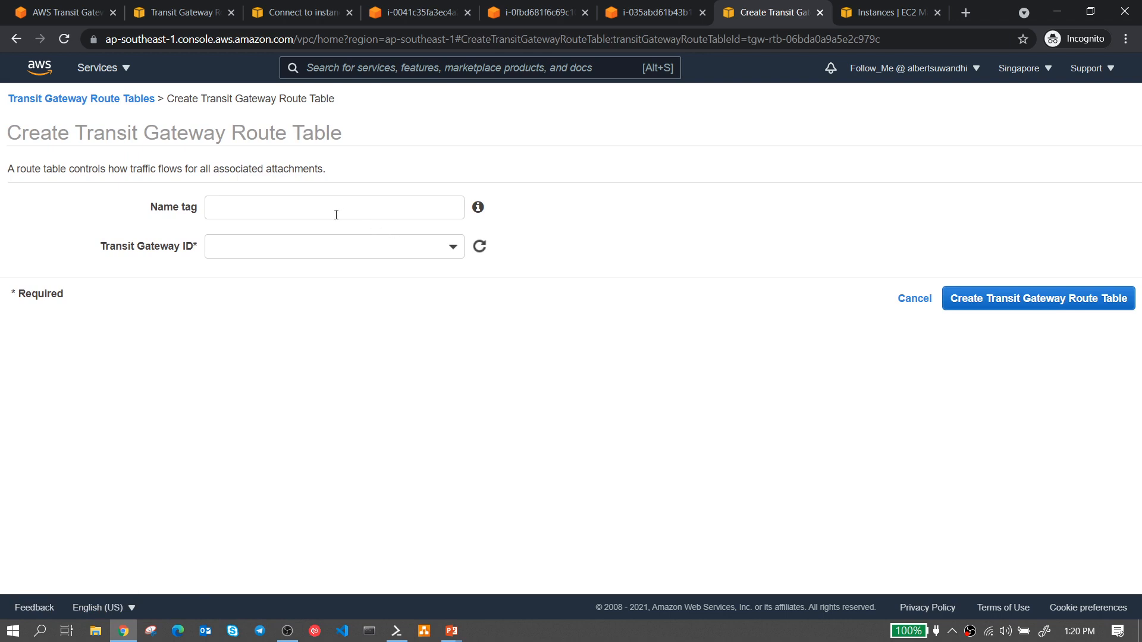
left_click(336, 215)
type("TGW")
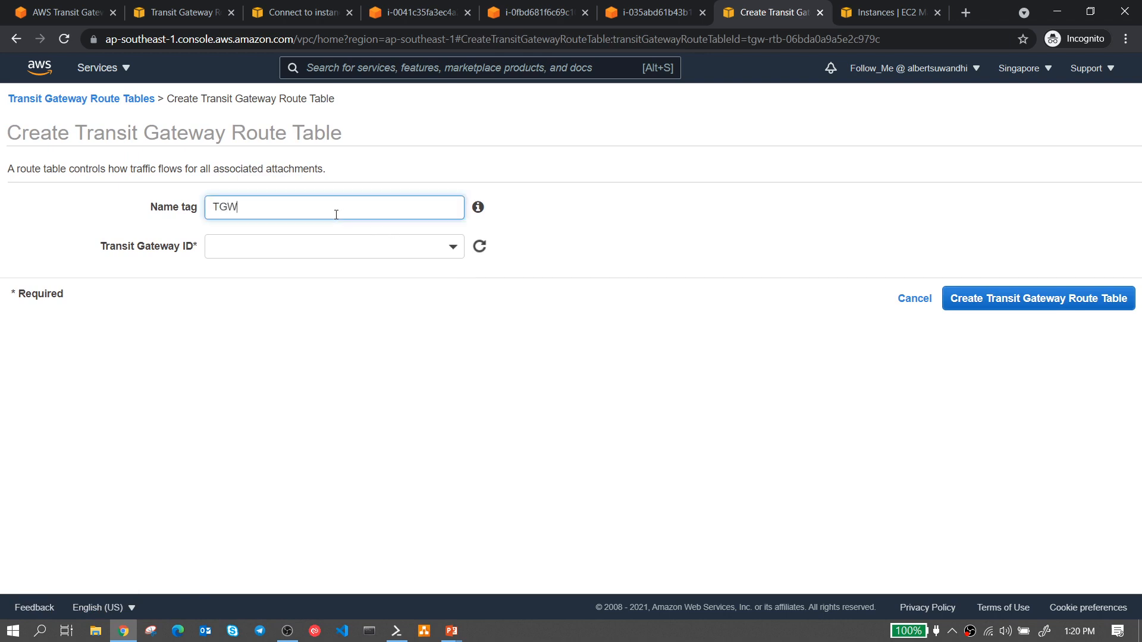
type(" SGP")
key("ctrl+a")
key("BackSpace")
type("RT SG")
left_click(407, 248)
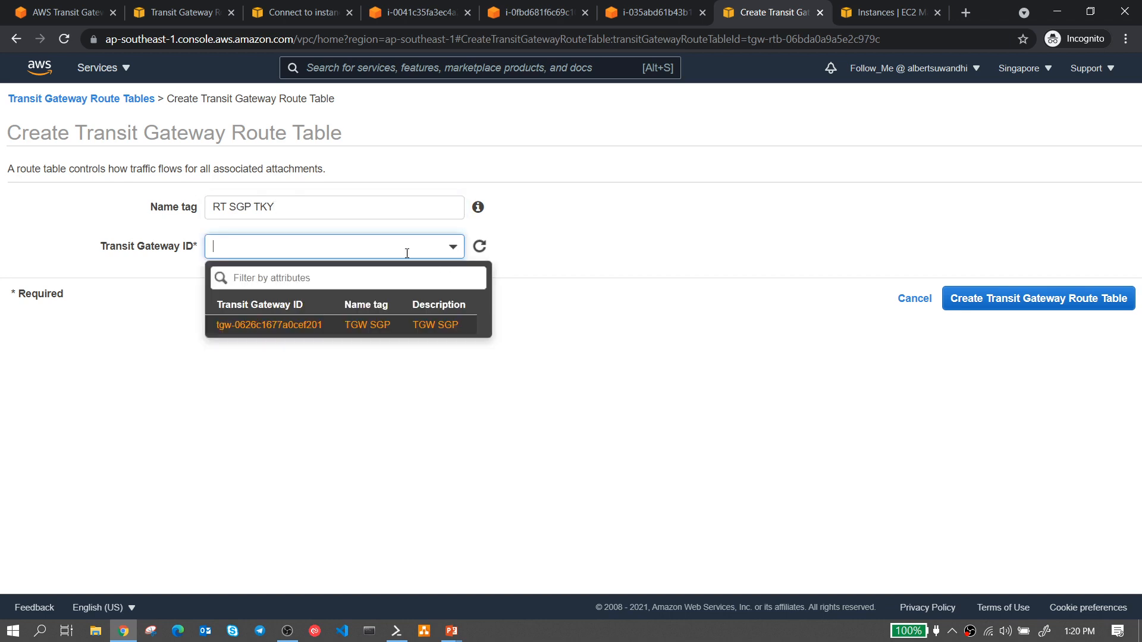
left_click(378, 326)
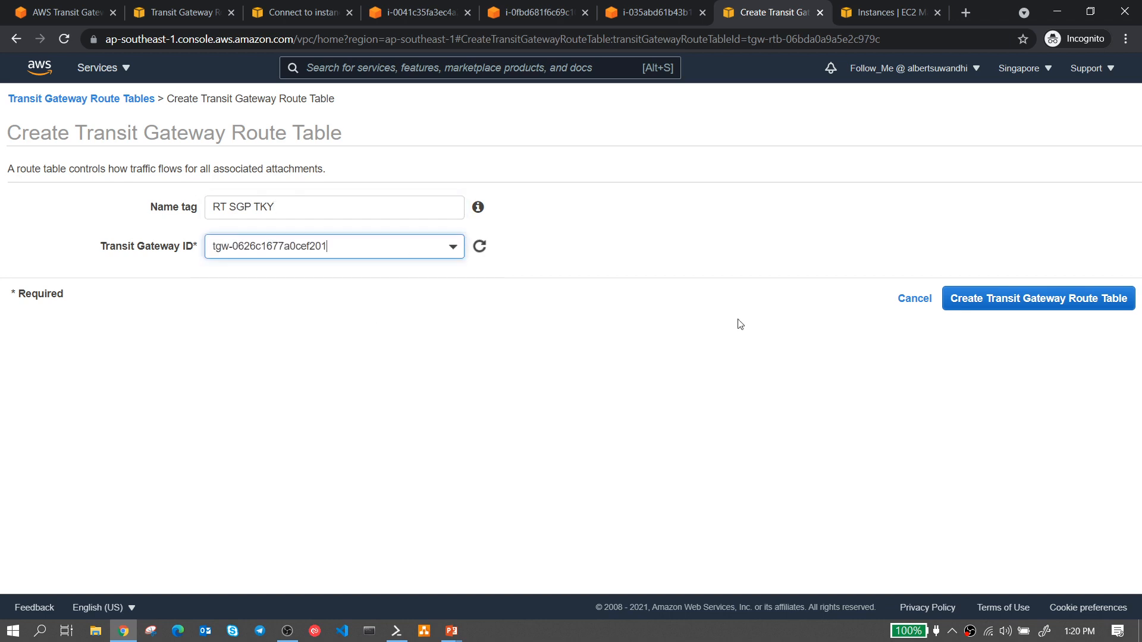
left_click(1046, 304)
left_click(701, 265)
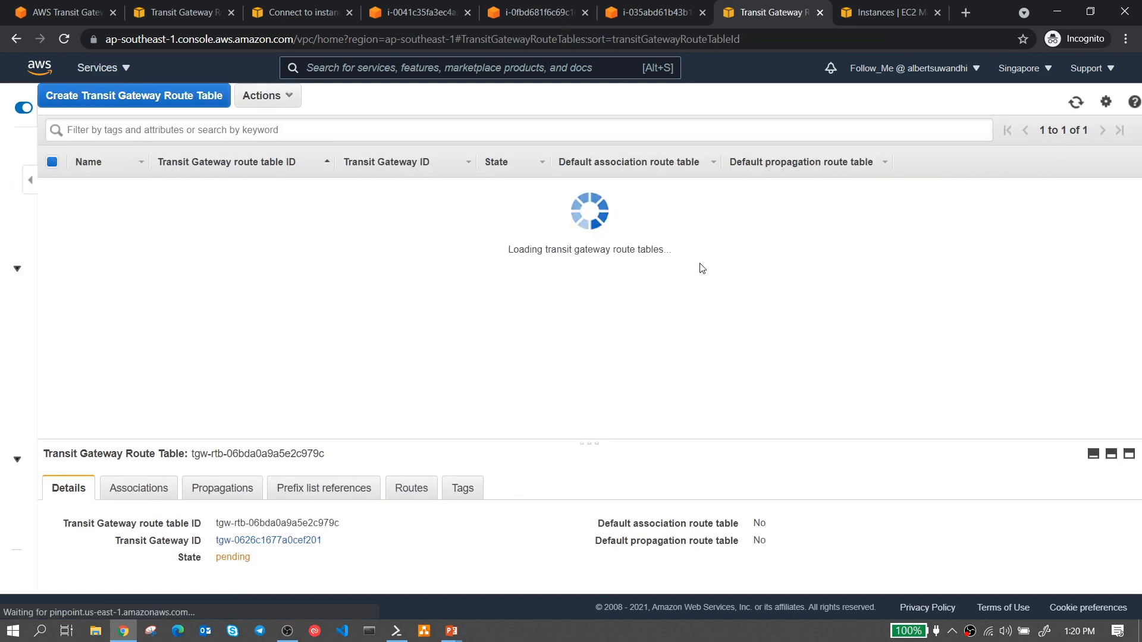
left_click(64, 39)
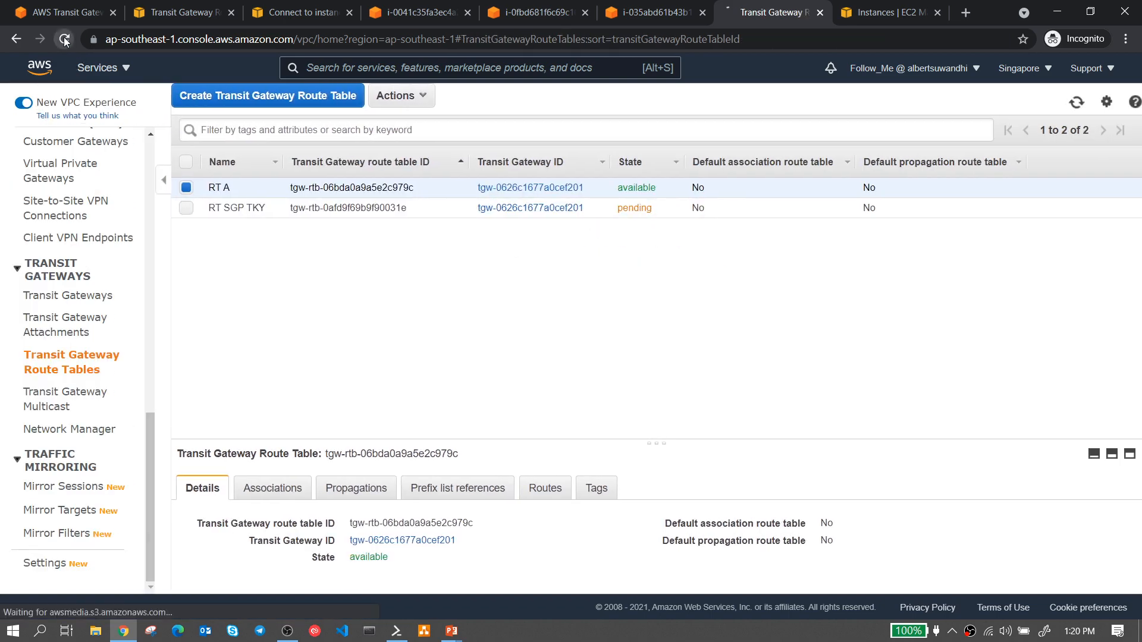
- Switch to the ubuntu@docker terminal session and clear its screen
left_click(396, 630)
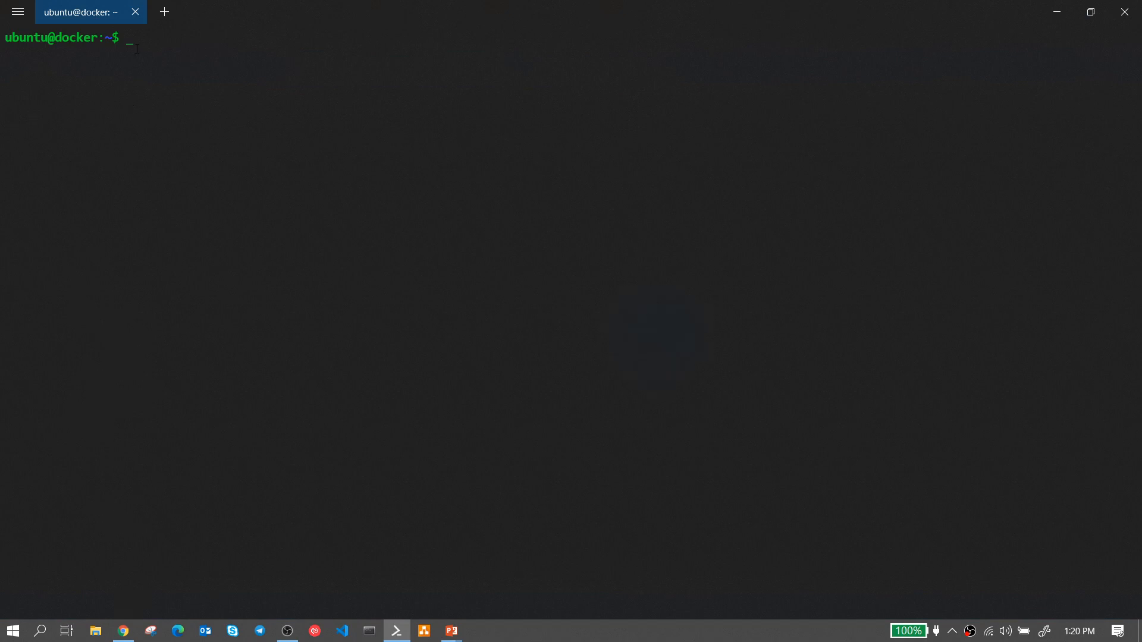
key("Return")
key("Return")
key("Return")
key("Return")
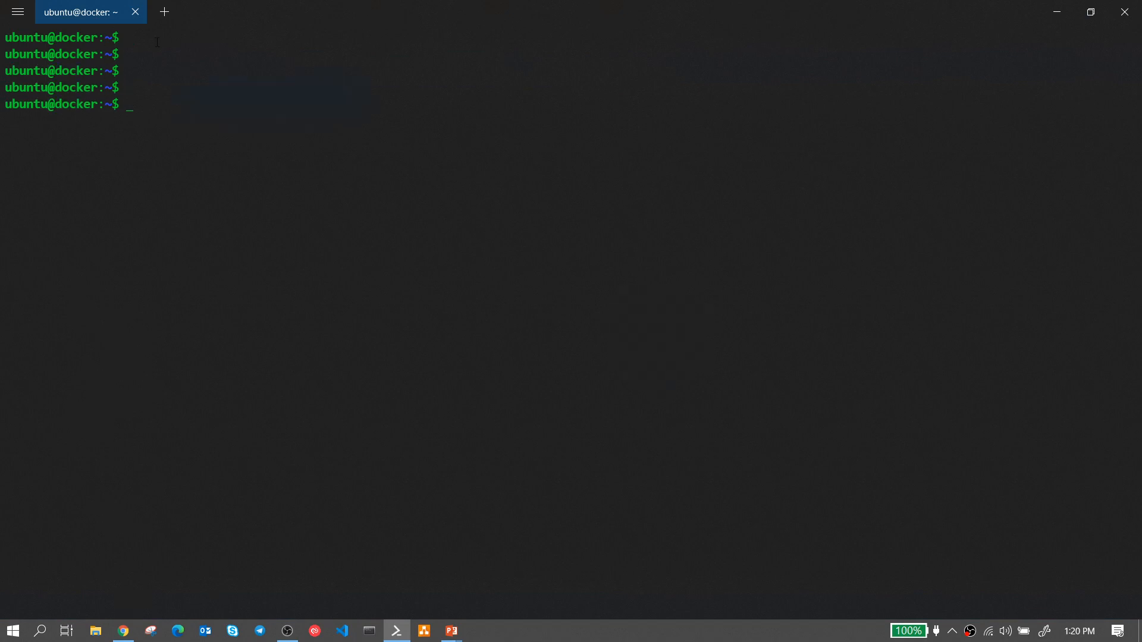
type("poing")
key("BackSpace")
key("BackSpace")
key("BackSpace")
type("lear")
key("Return")
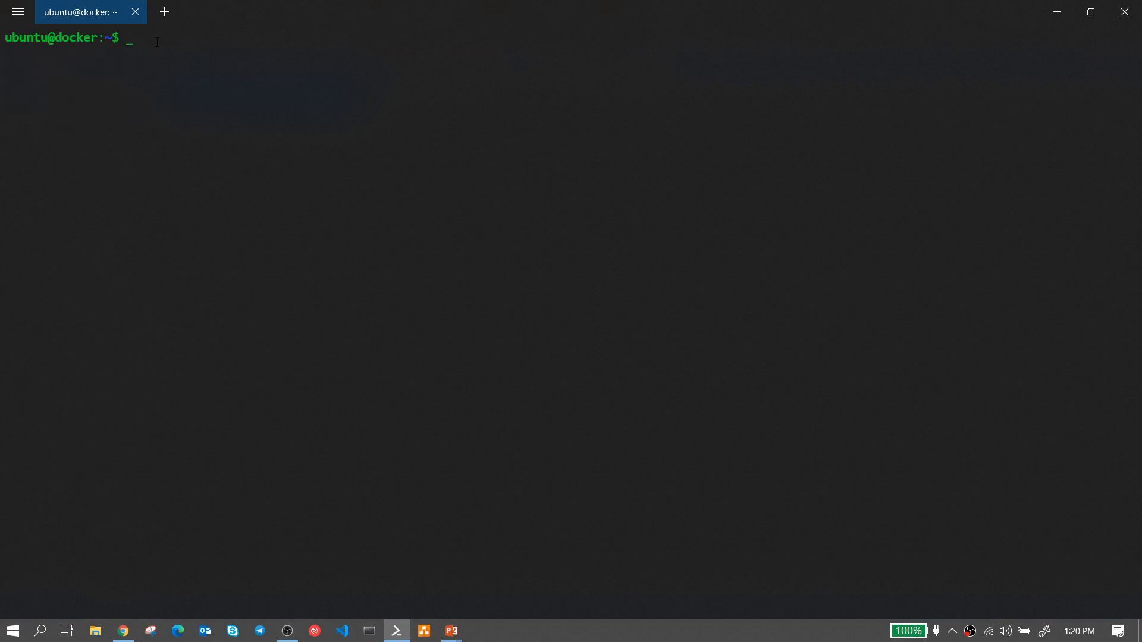
key("Up")
key("Up")
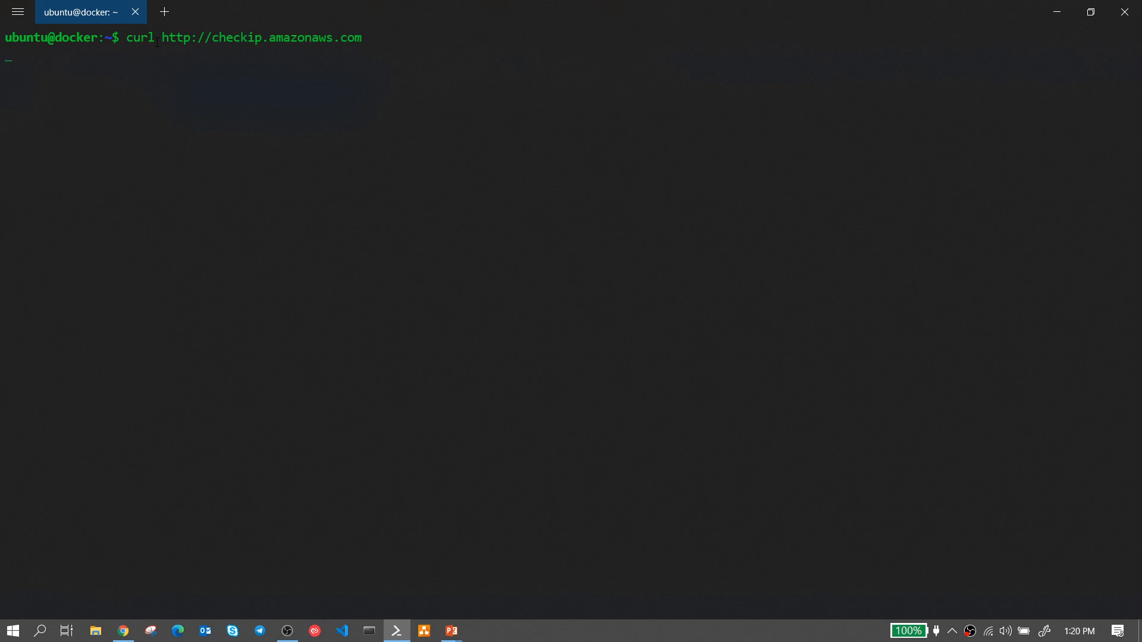
left_click_drag(90, 54, 3, 55)
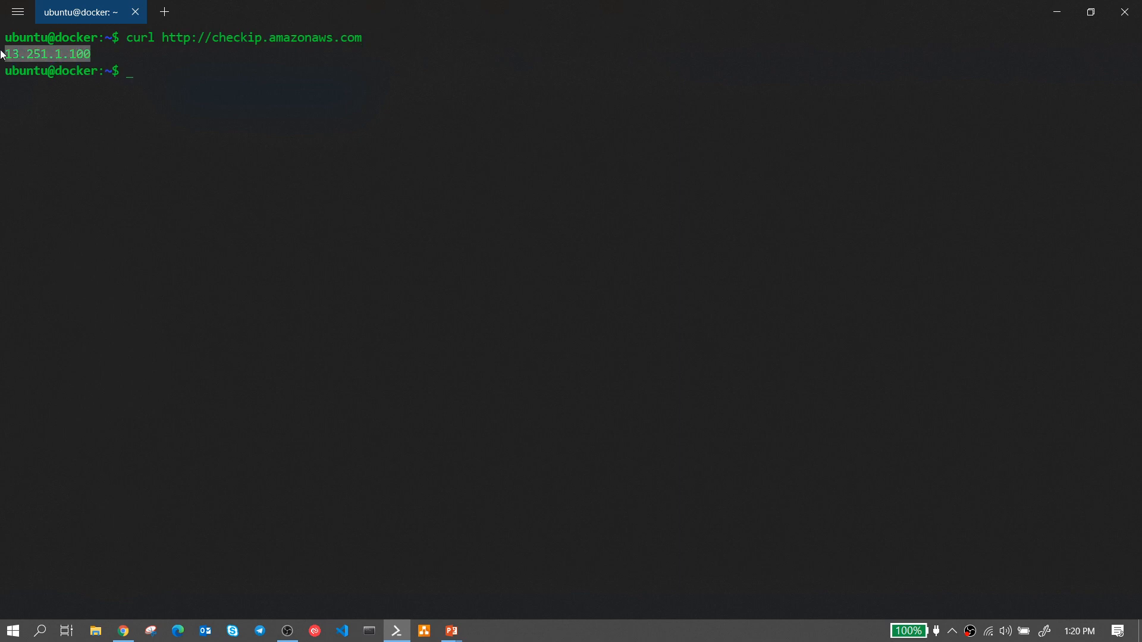
- Run ifconfig on the instance and highlight the private IP address of eth0
type("ifcionfig")
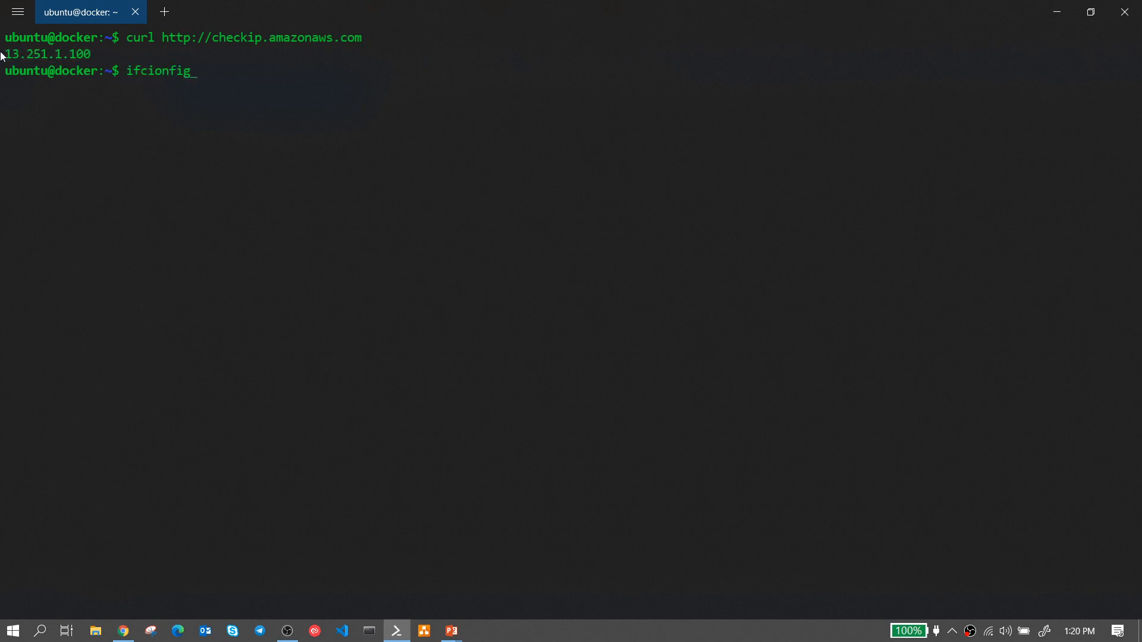
key("BackSpace")
key("BackSpace")
key("BackSpace")
type("onfig")
key("Return")
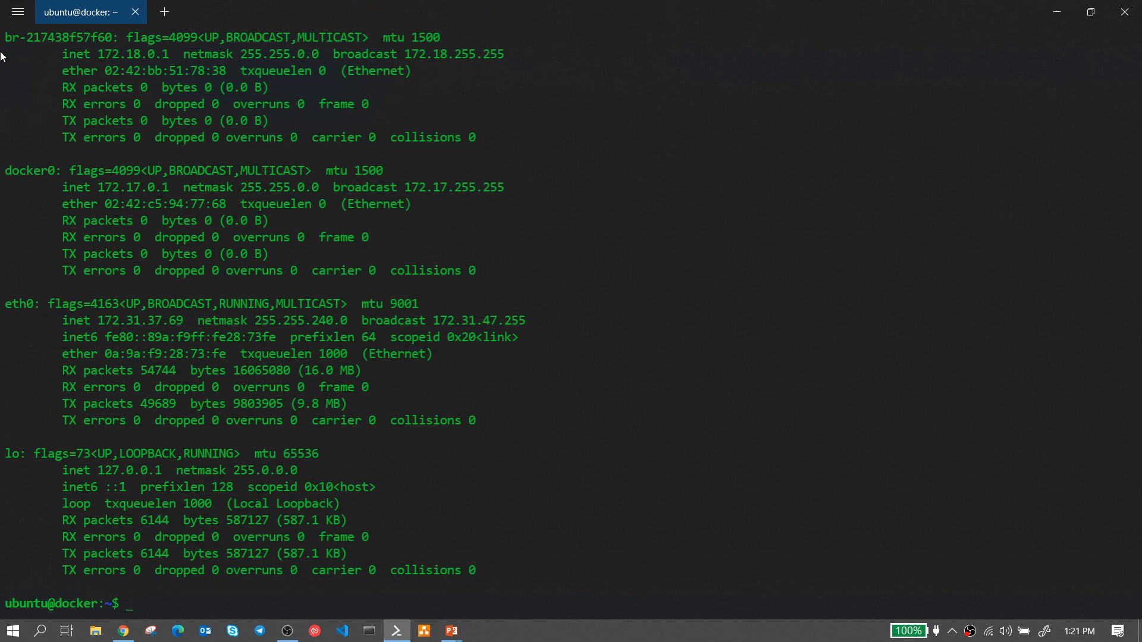
left_click_drag(180, 321, 99, 321)
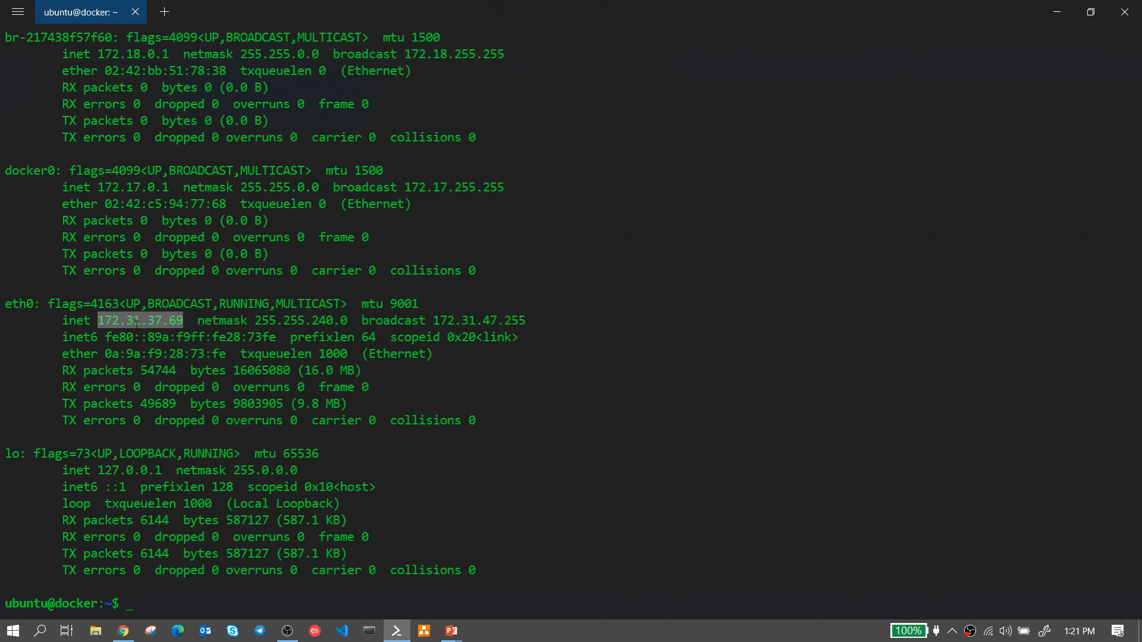
- Clear the terminal and start a ping to 10.10.10.59 from the Singapore instance
type("clear")
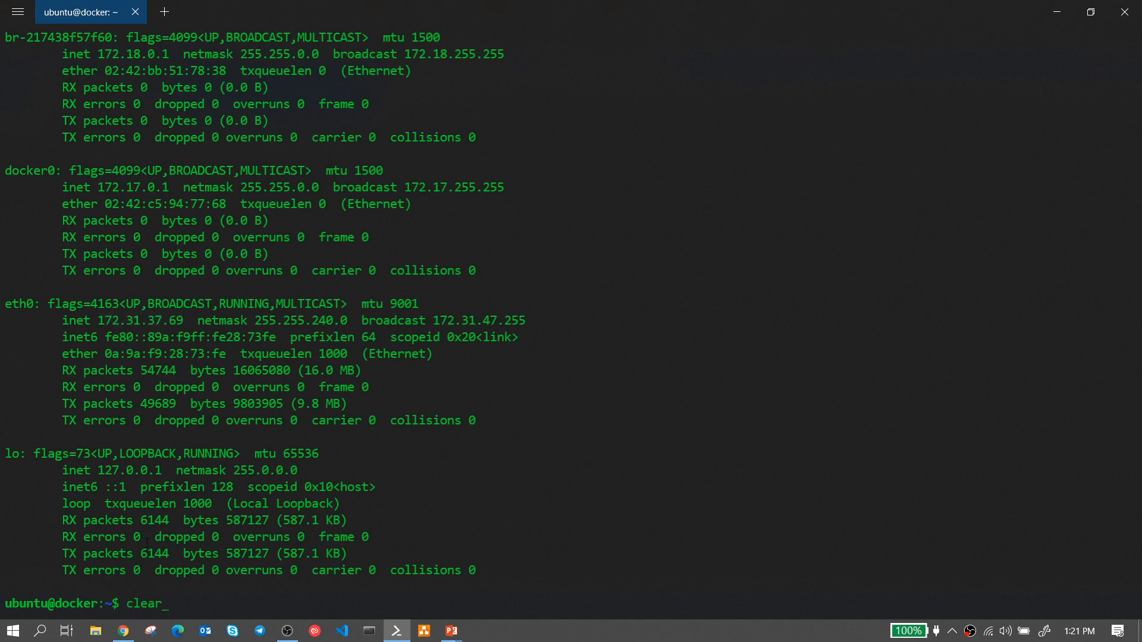
key("Return")
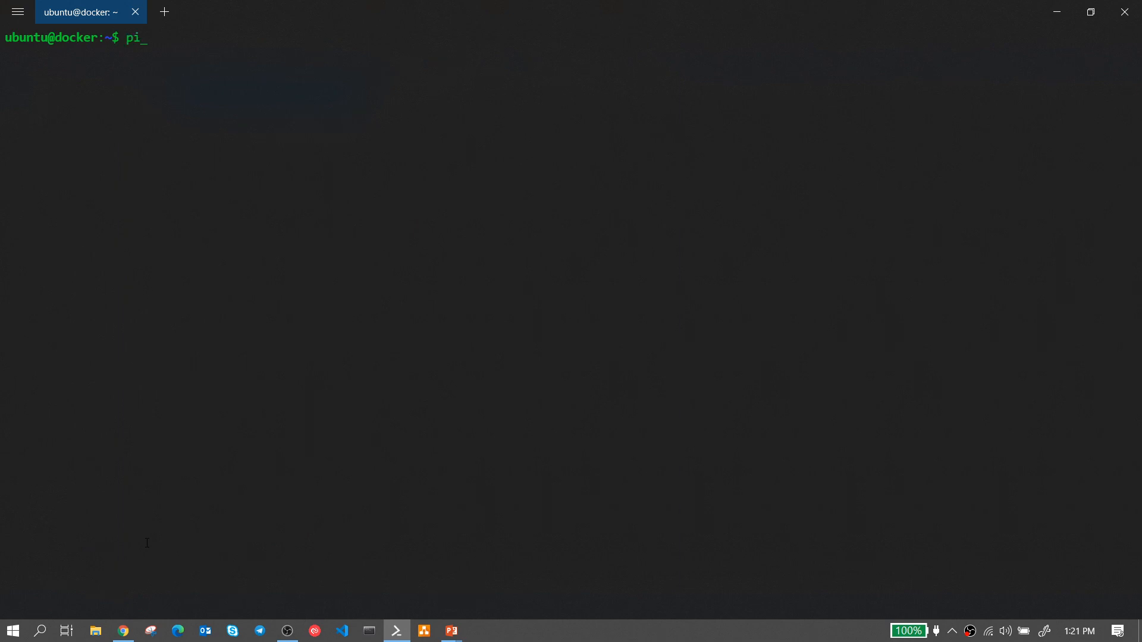
type("ping 10.10.10.59")
key("Return")
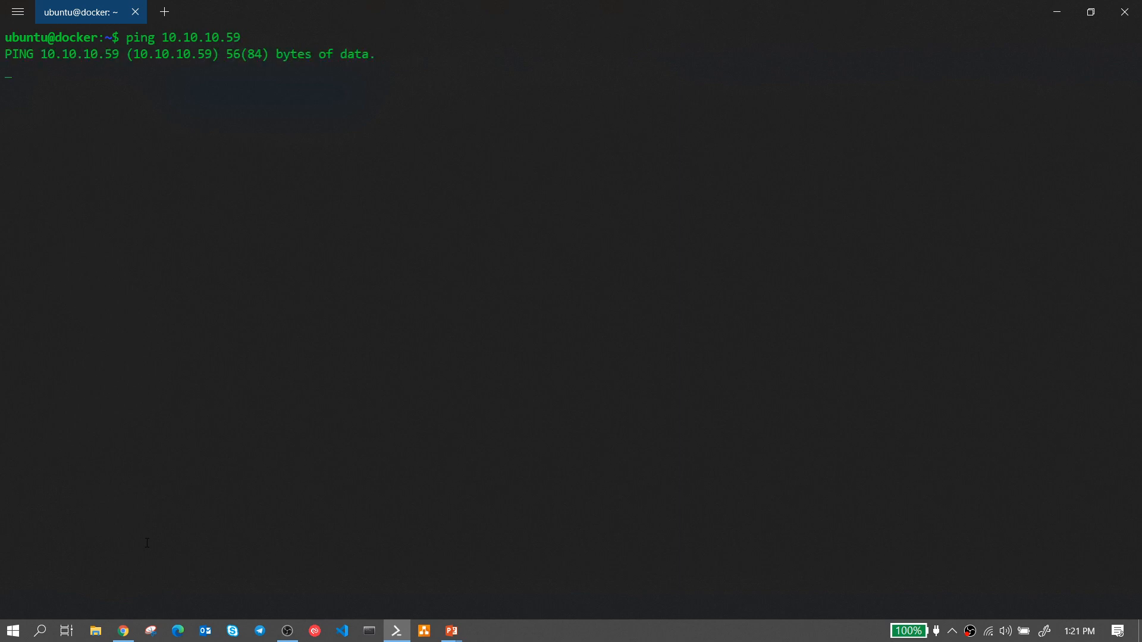
- Switch to the browser, reload the console and check the 10.10.0.0/16 route and its target in the default VPC's route table
left_click(123, 630)
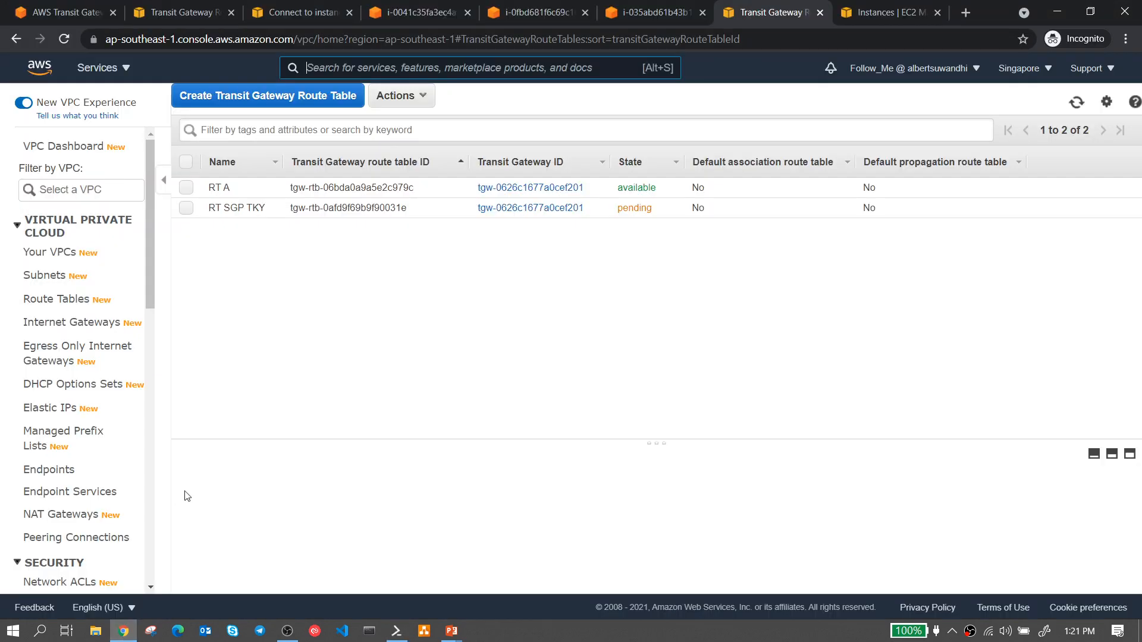
left_click(64, 39)
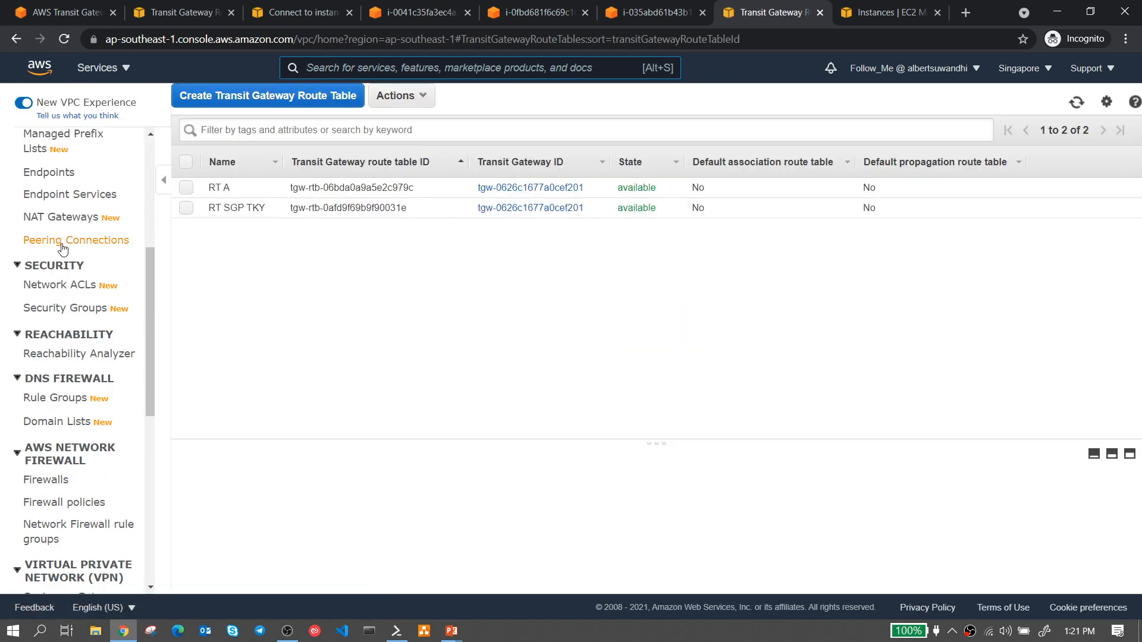
left_click(43, 301)
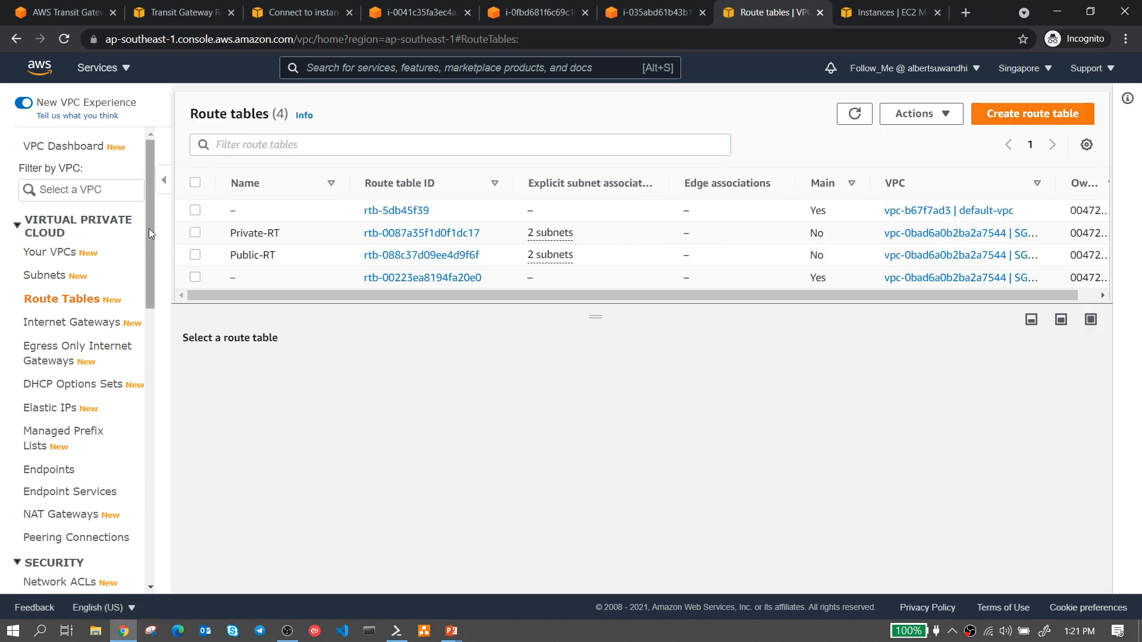
left_click(195, 210)
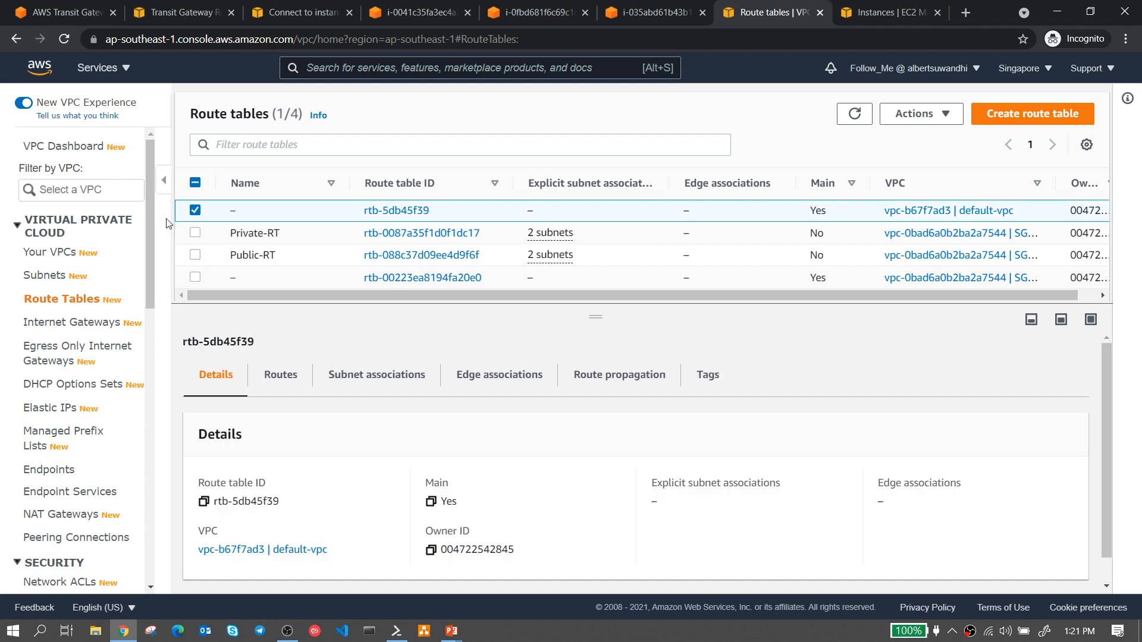
left_click(285, 381)
scroll(309, 493, "down", 1)
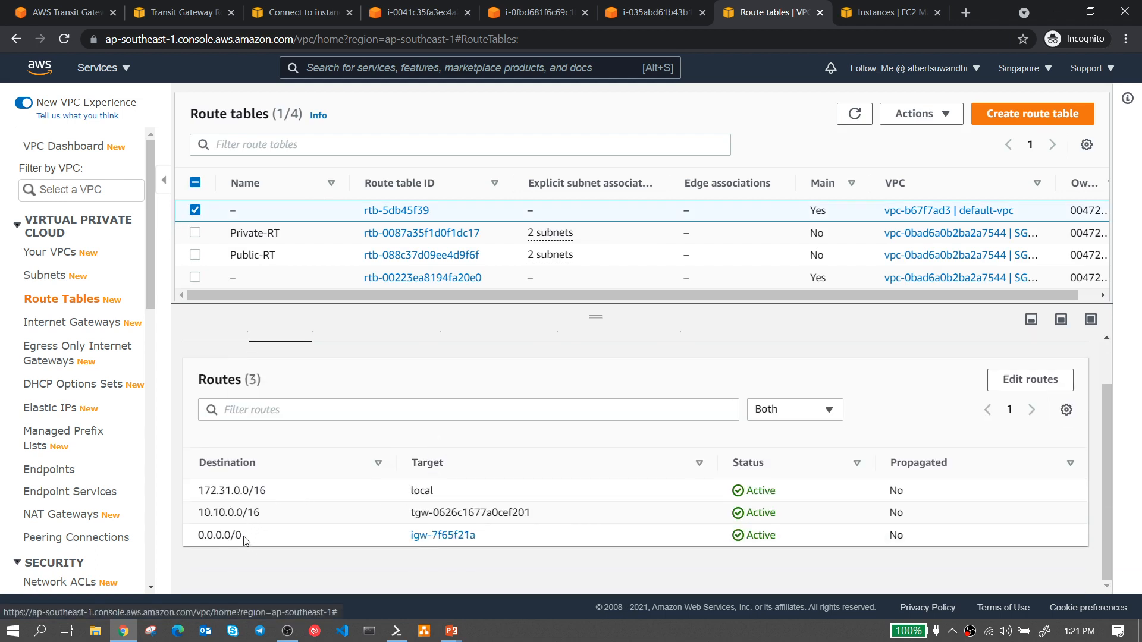
left_click_drag(259, 515, 181, 515)
left_click_drag(557, 513, 408, 517)
- Go back to the list of transit gateway route tables in the Singapore region
scroll(84, 333, "down", 10)
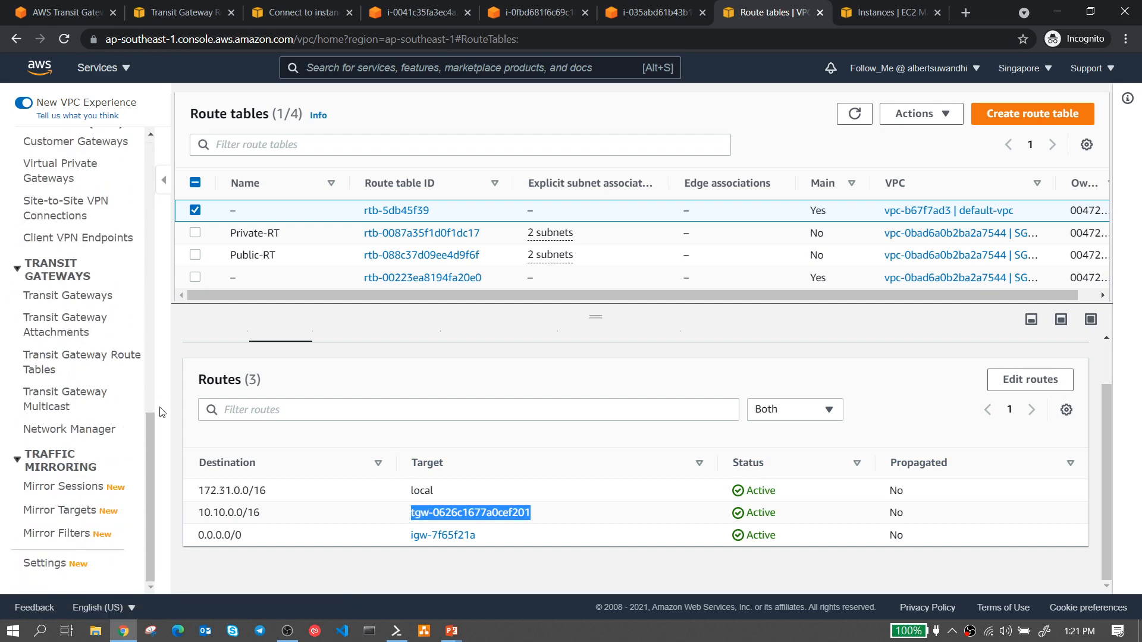
left_click(70, 360)
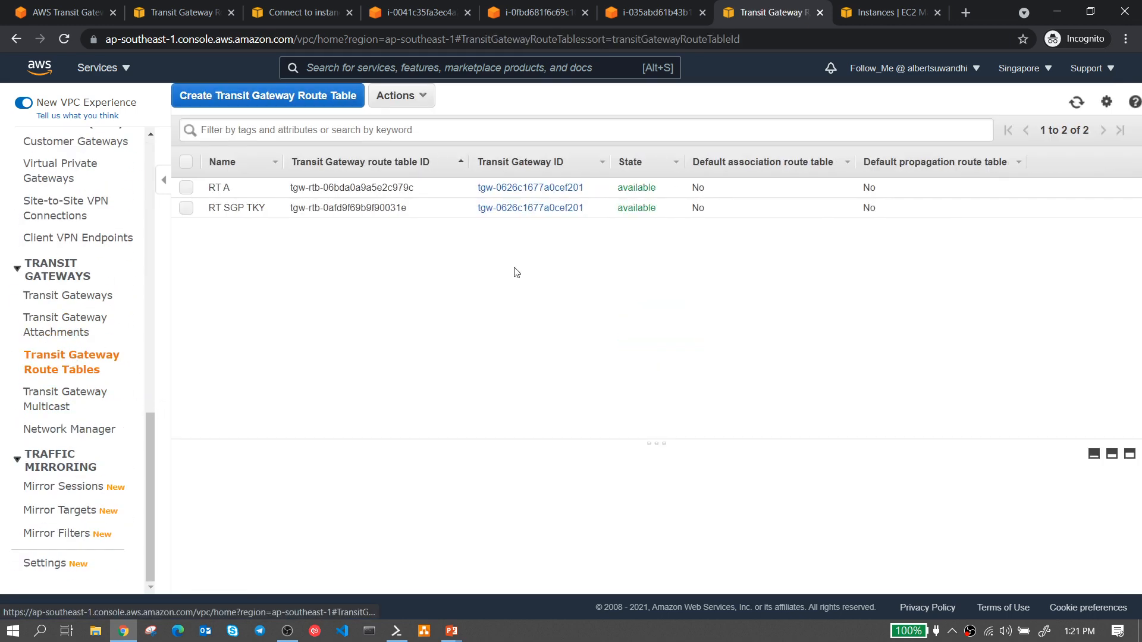
- Associate the VPC A attachment with the transit gateway route table RT A
left_click(186, 189)
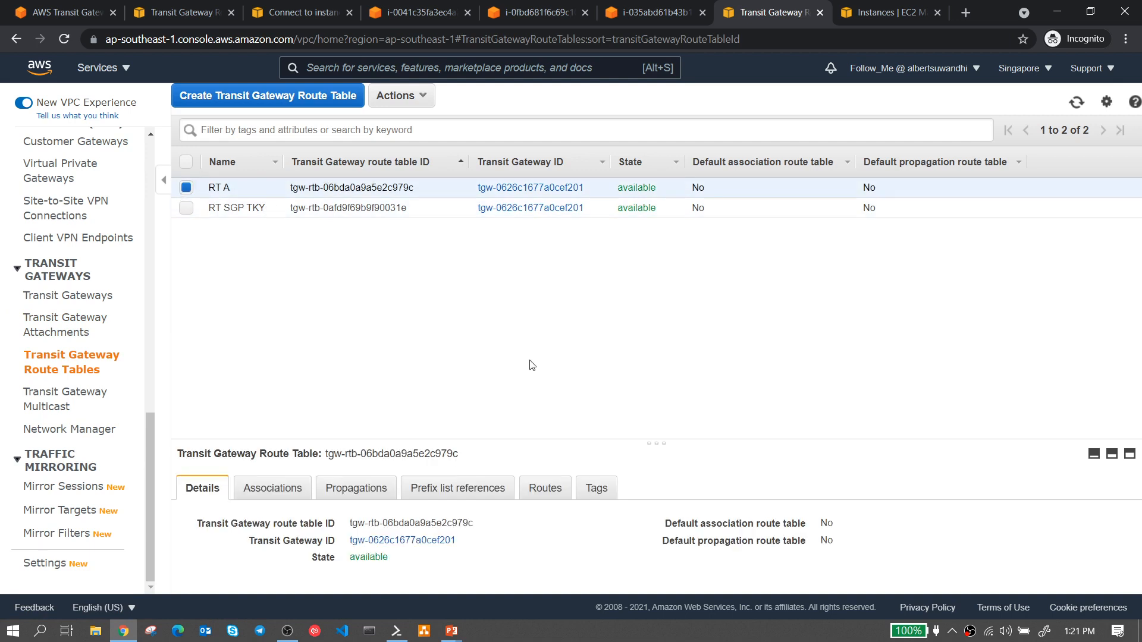
left_click_drag(657, 440, 573, 364)
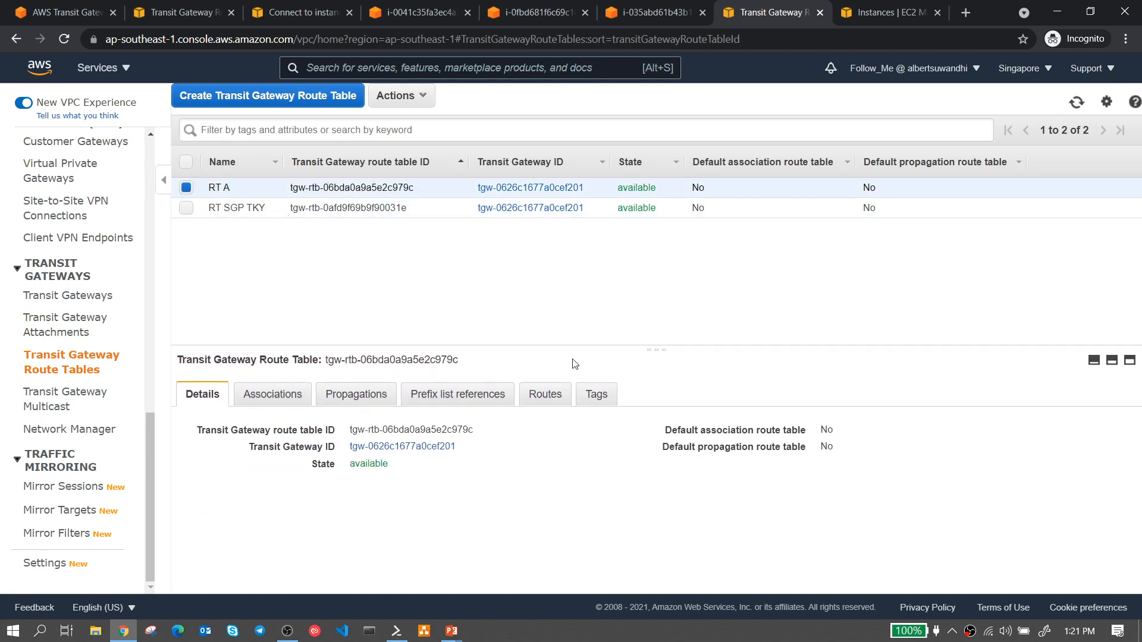
left_click(270, 395)
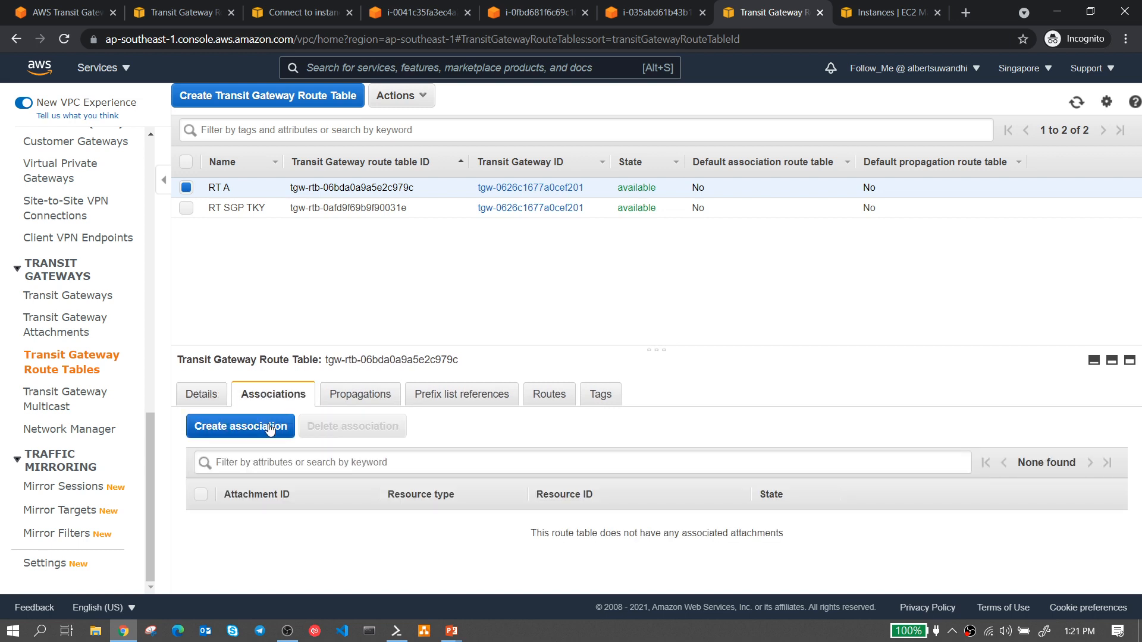
left_click(269, 427)
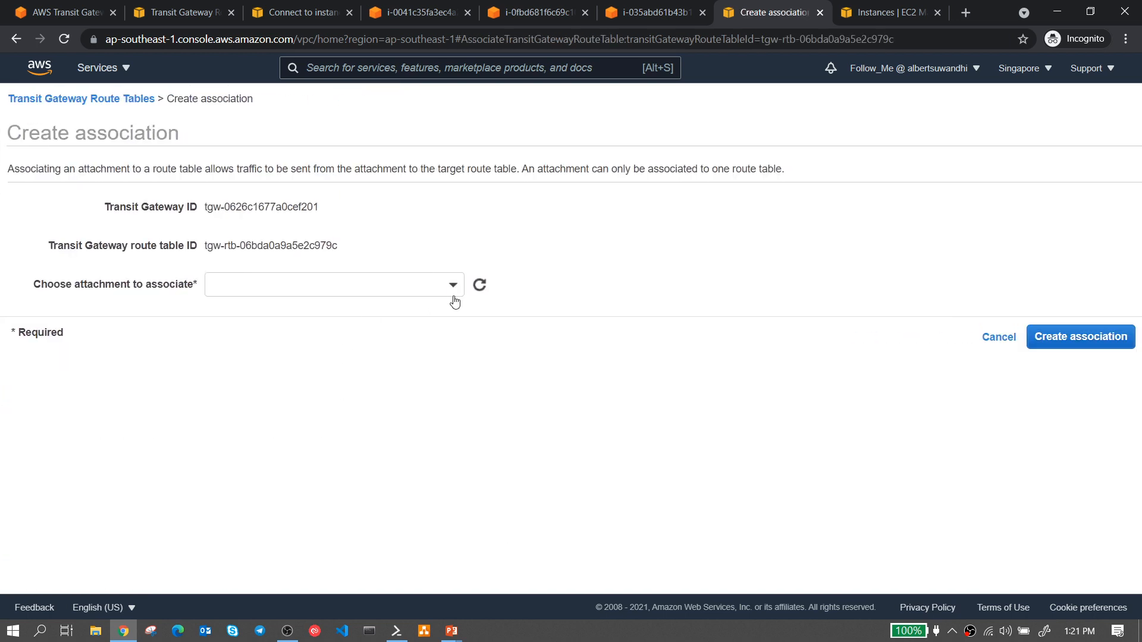
left_click(443, 295)
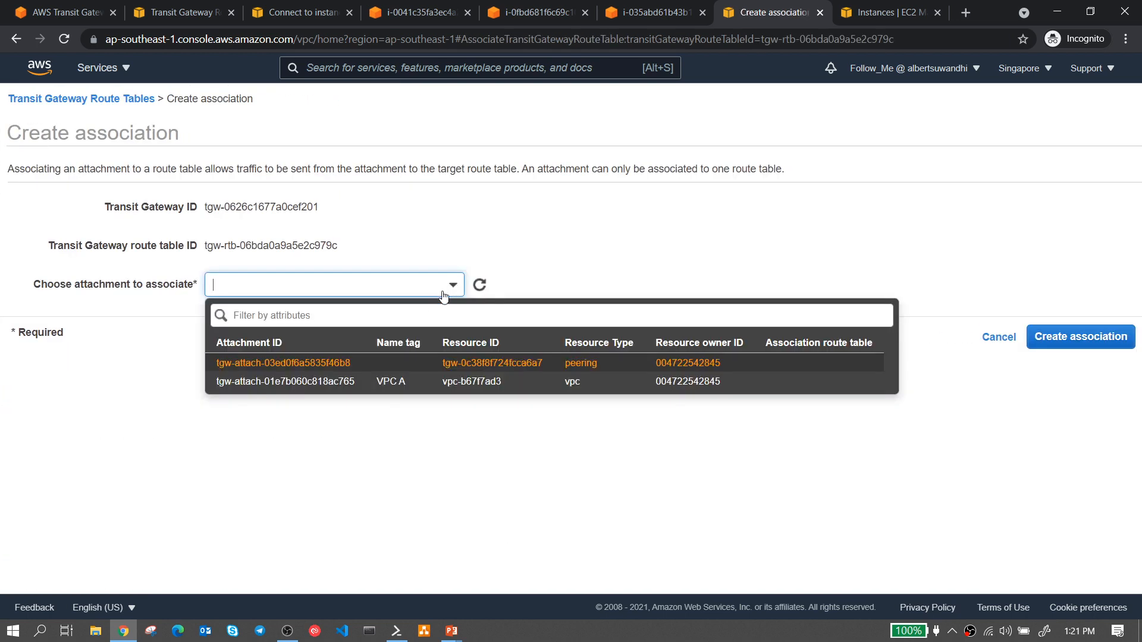
left_click(410, 385)
left_click(1072, 337)
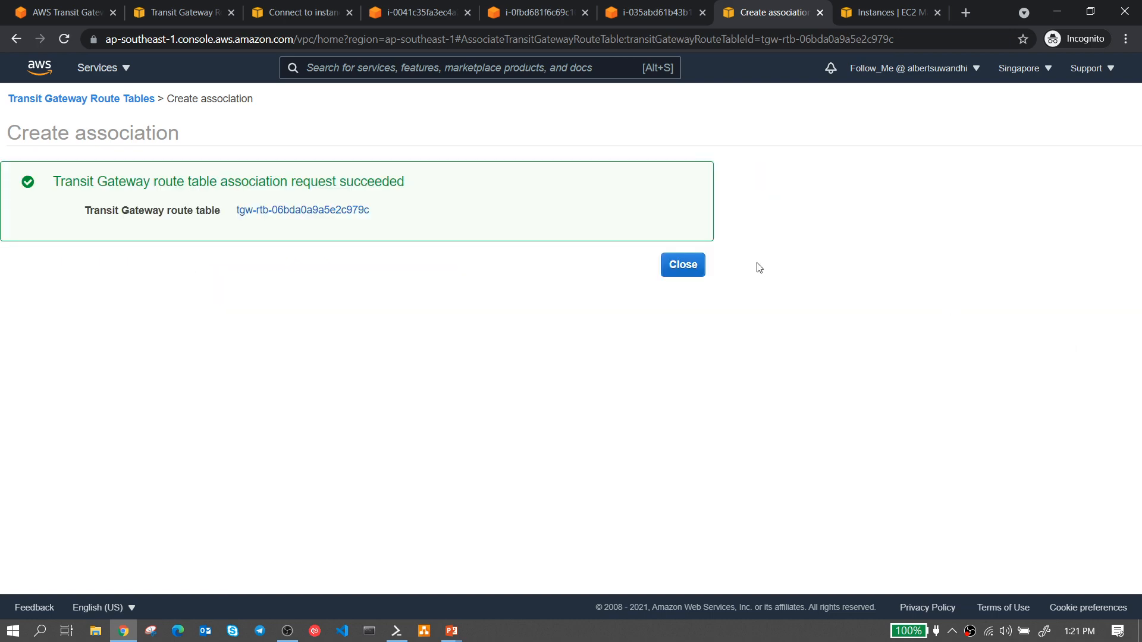
left_click(690, 269)
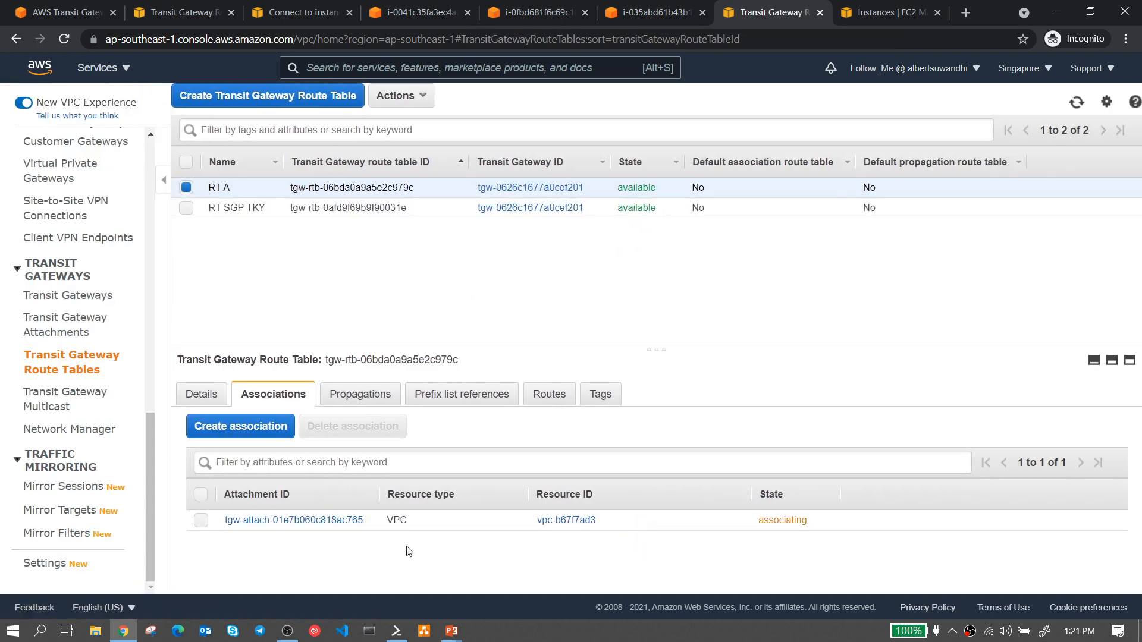
- Switch to the PowerPoint slide show to review Singapore's VPC A in the network diagram, and return to the browser
left_click(454, 631)
left_click(506, 586)
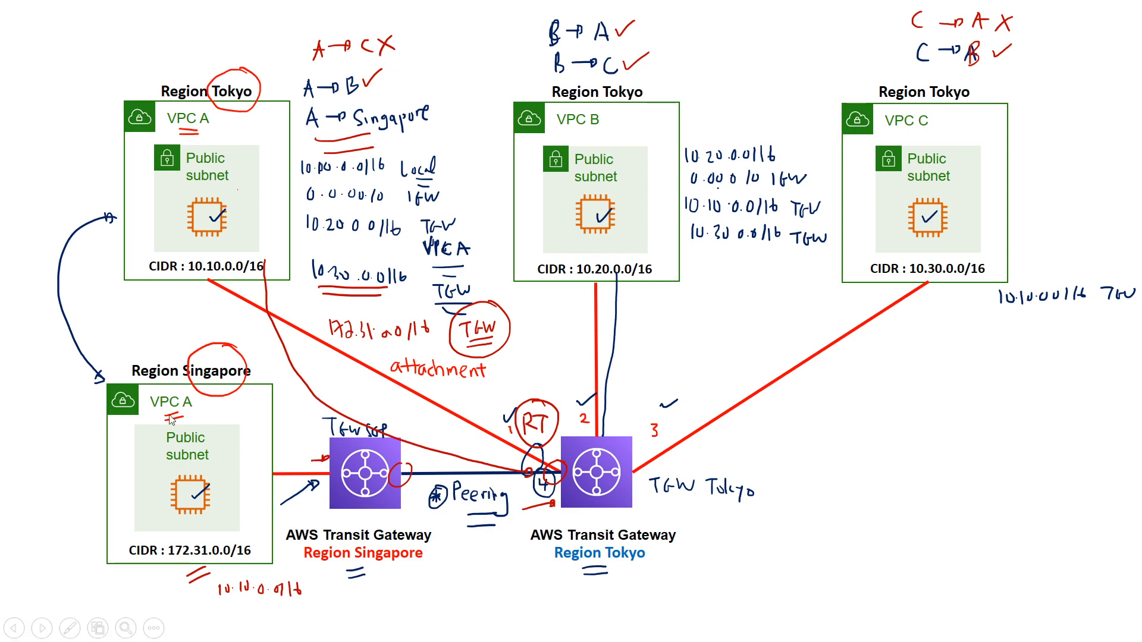
key("alt+Tab")
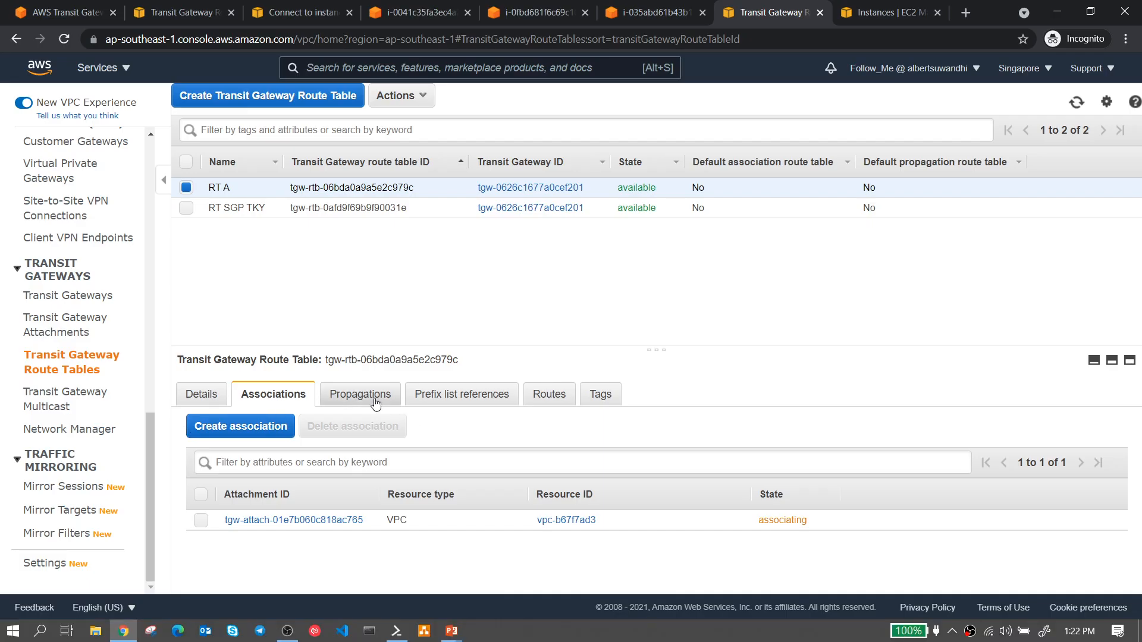
left_click(375, 403)
left_click(286, 427)
left_click(453, 285)
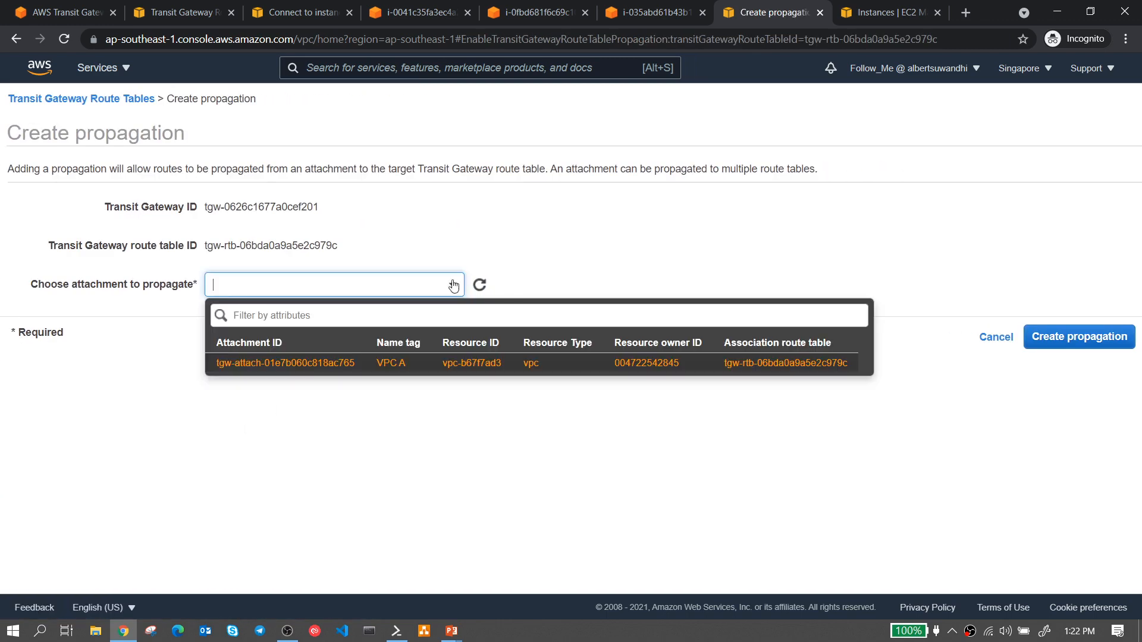
left_click(494, 454)
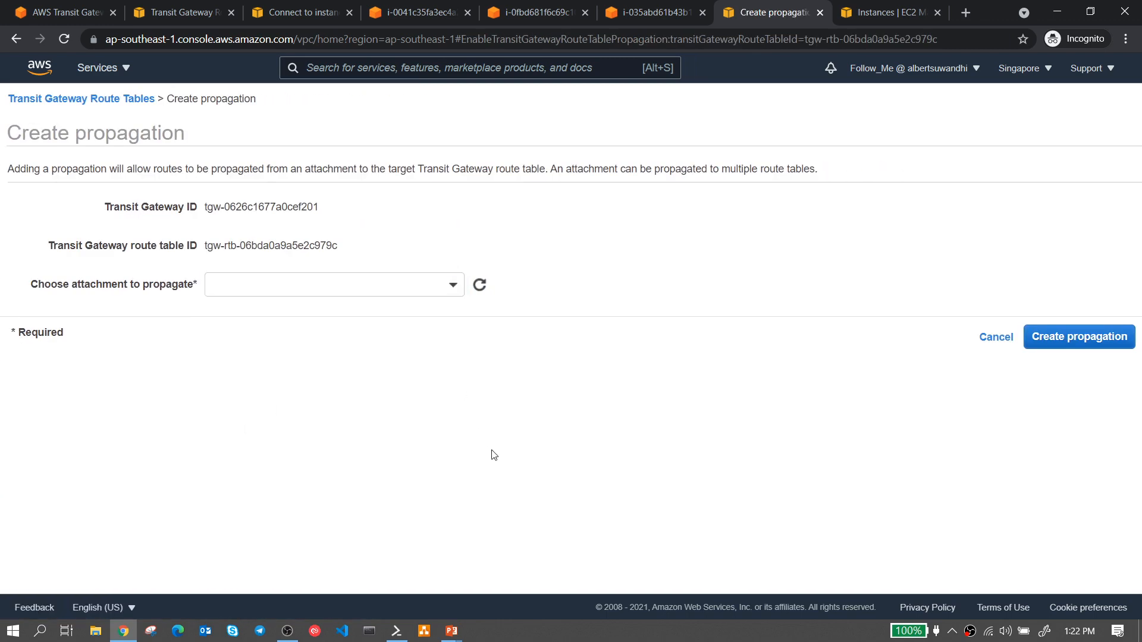
left_click(992, 342)
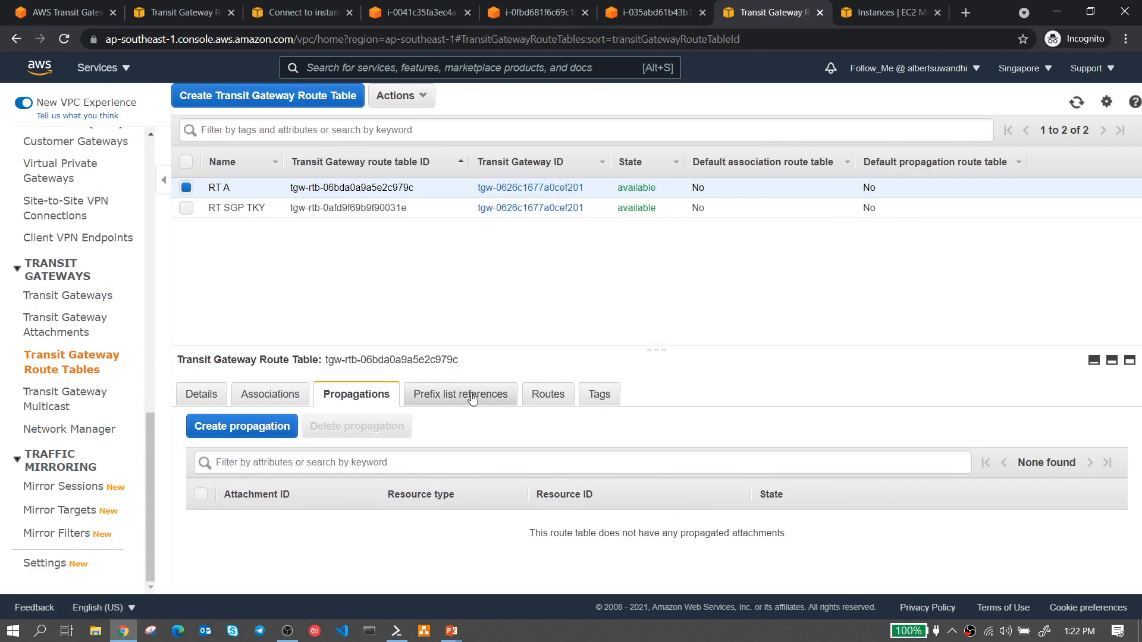
- Create a static route for 10.10.0.0/16 in RT A that uses the peering attachment
left_click(544, 394)
left_click(265, 456)
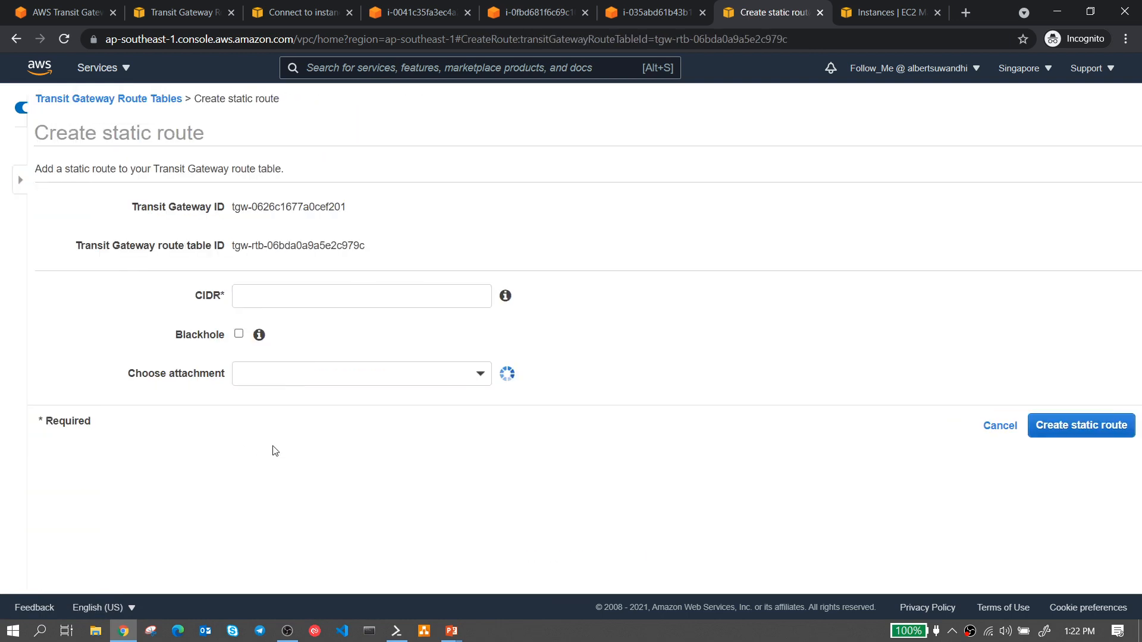
left_click(416, 303)
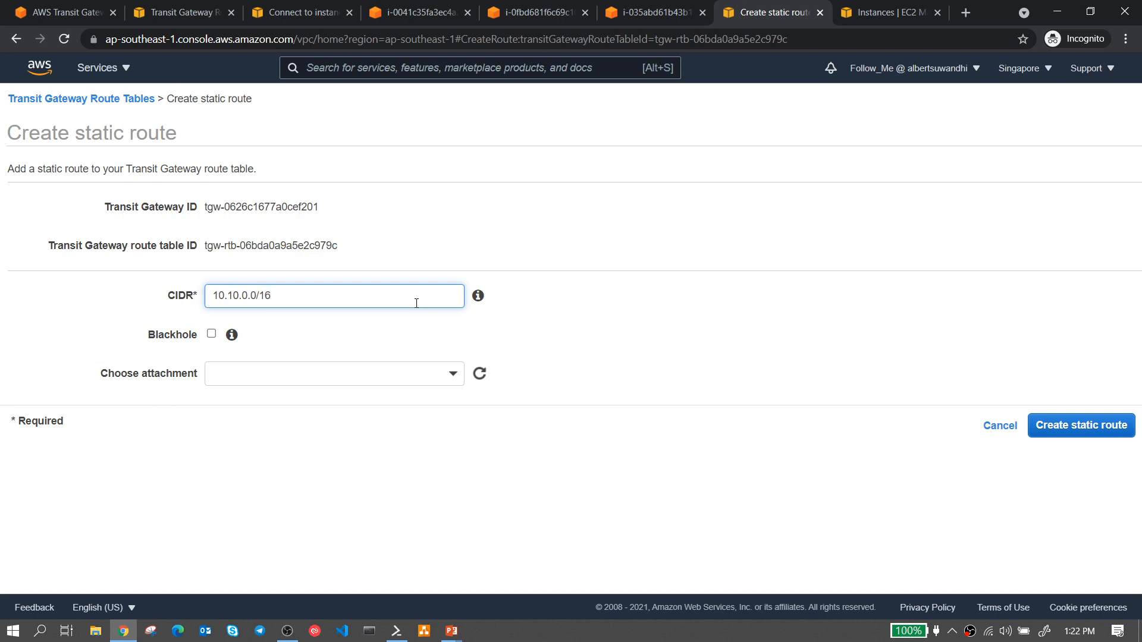
left_click(453, 373)
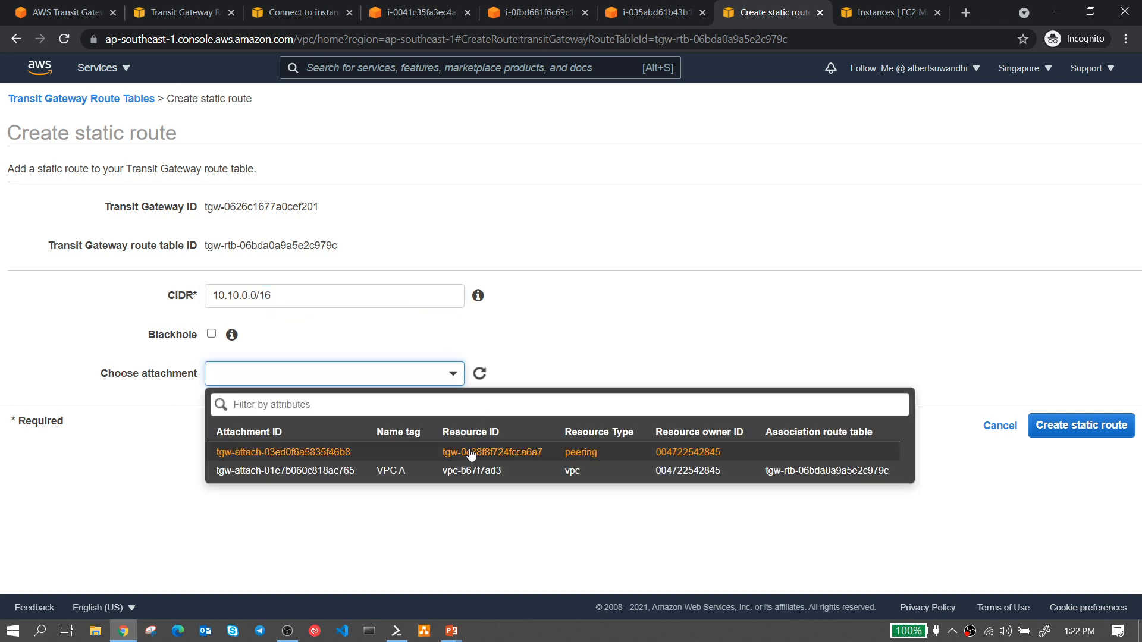
left_click(573, 458)
left_click(1051, 429)
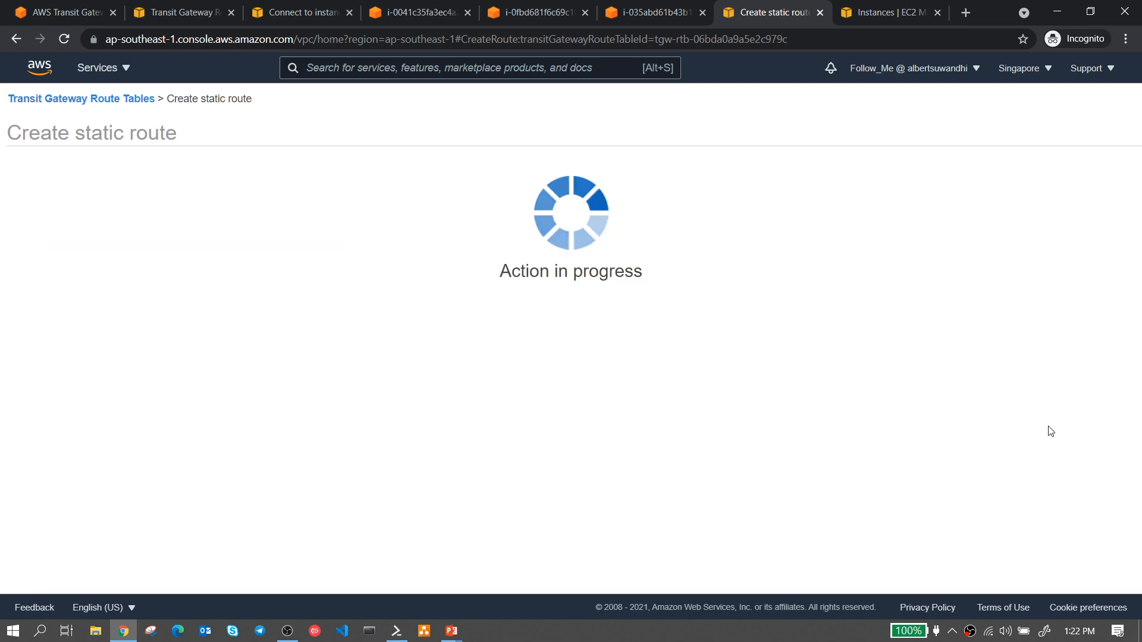
left_click(680, 324)
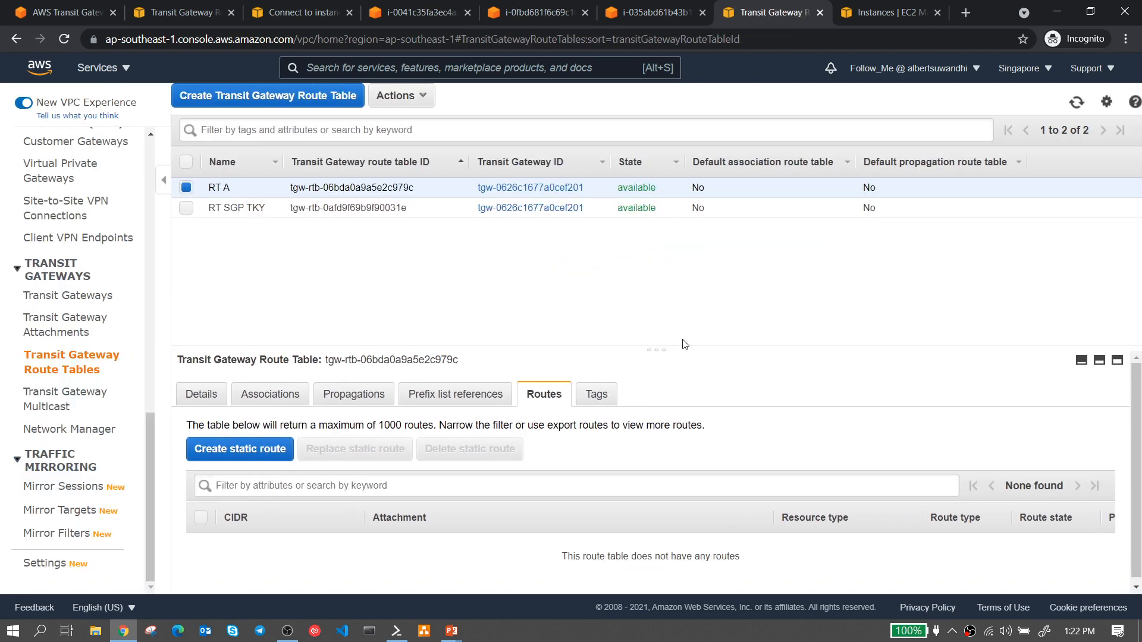
- Reload the console and check the associations and routes of RT A
left_click(65, 40)
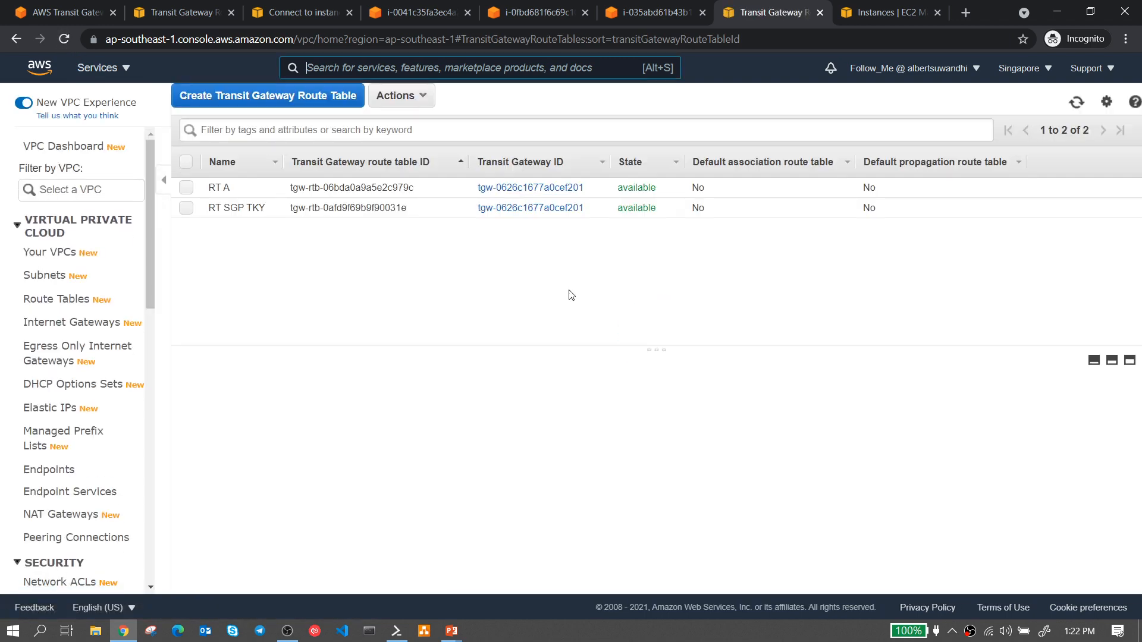
left_click(186, 187)
left_click(273, 395)
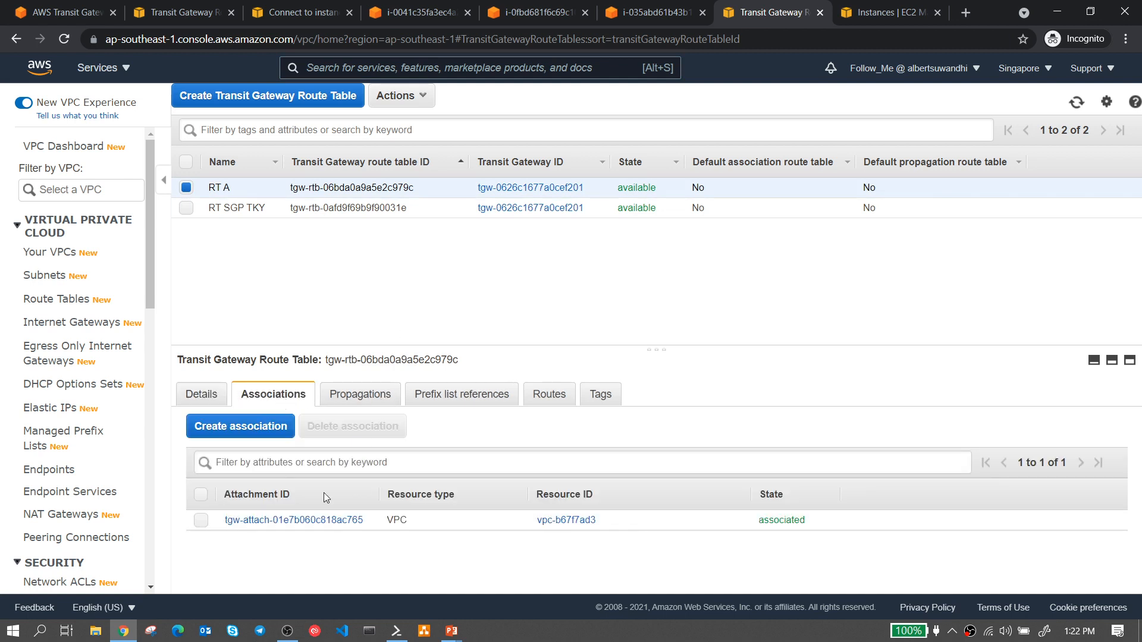
double_click(399, 520)
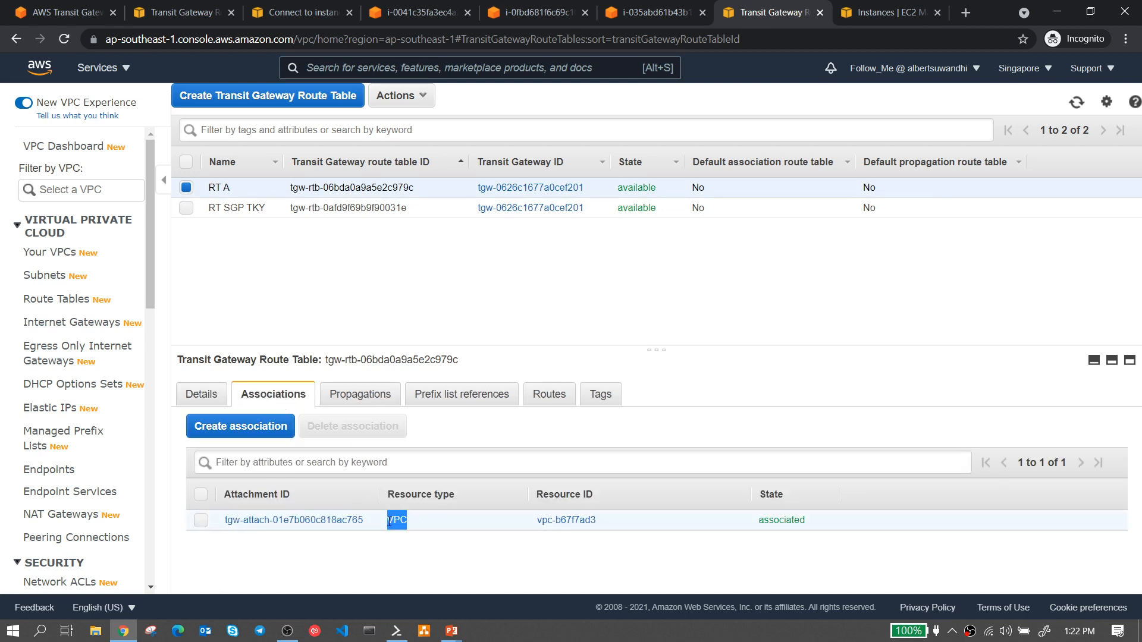
left_click(391, 520)
left_click(542, 395)
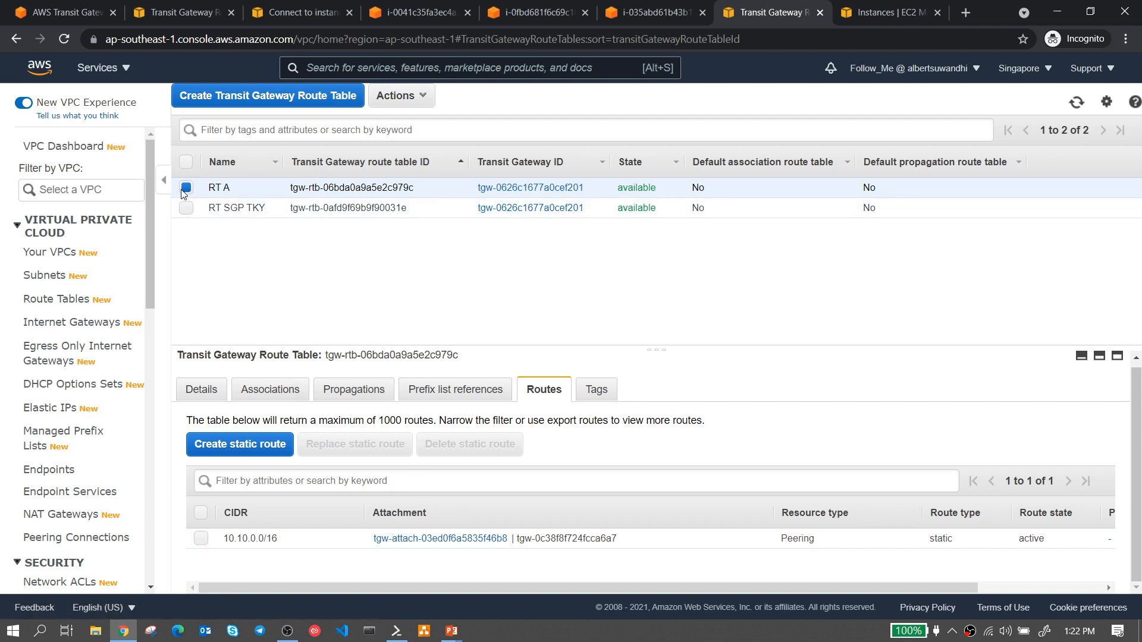
- Associate the peering attachment with the transit gateway route table RT SGP TKY
left_click(186, 208)
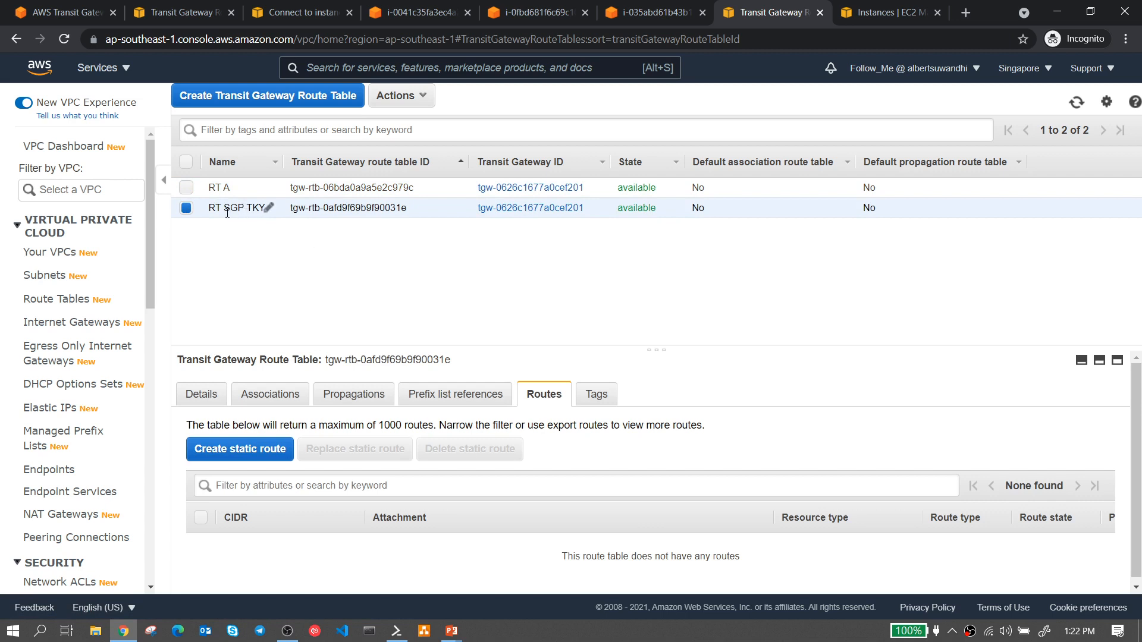
left_click(265, 397)
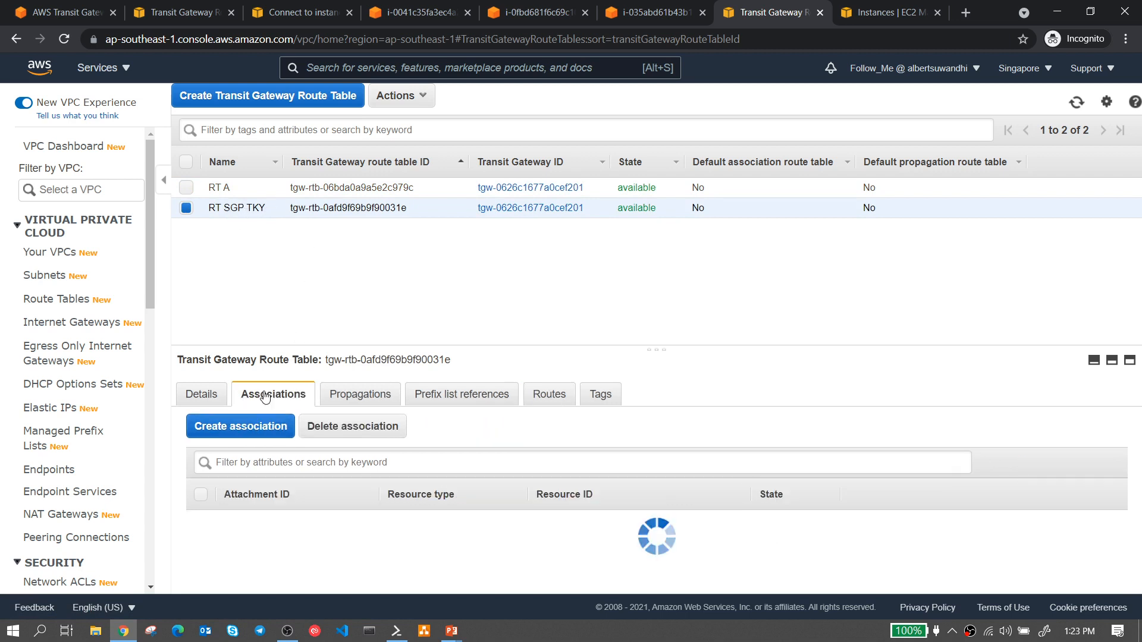
left_click(238, 426)
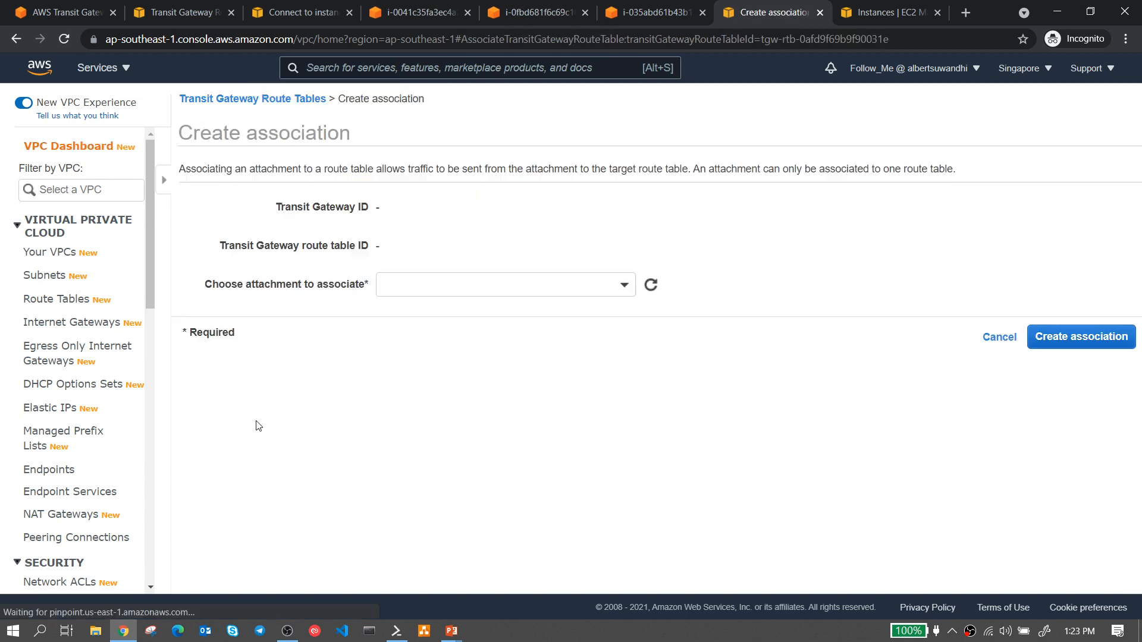
left_click(434, 285)
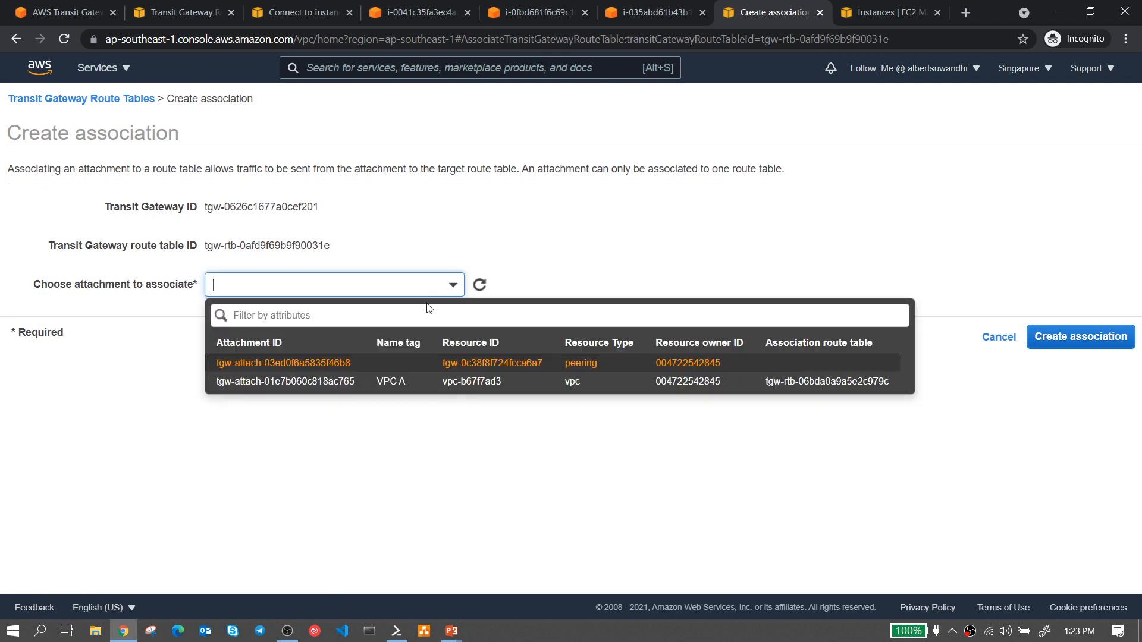
left_click(569, 367)
left_click(1044, 337)
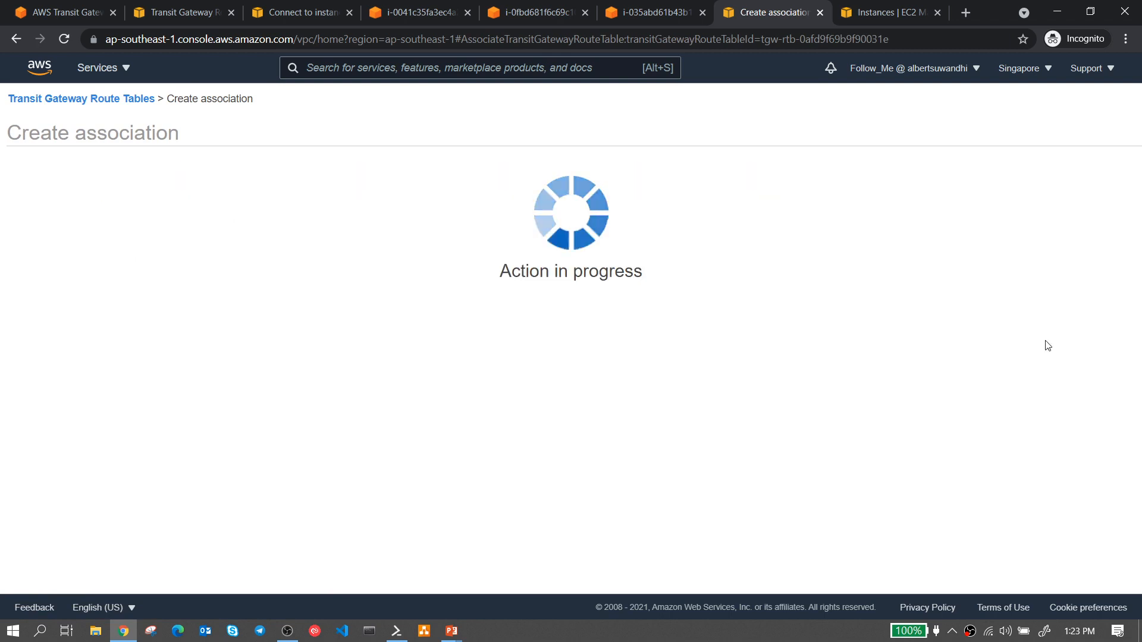
- In the PowerPoint slide show, tick the Singapore VPC attachment and Region Tokyo, and draw an arrow towards Singapore's gateway above the peering link
mouse_move(451, 629)
left_click(535, 568)
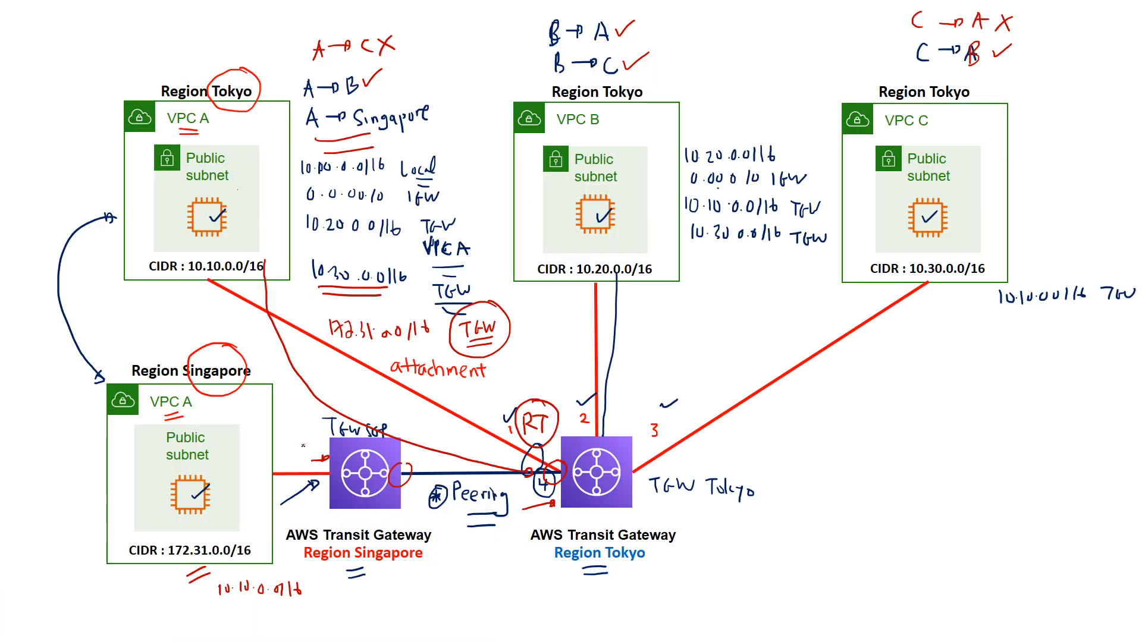
left_click_drag(295, 443, 314, 437)
left_click_drag(672, 547, 715, 534)
left_click_drag(505, 451, 430, 441)
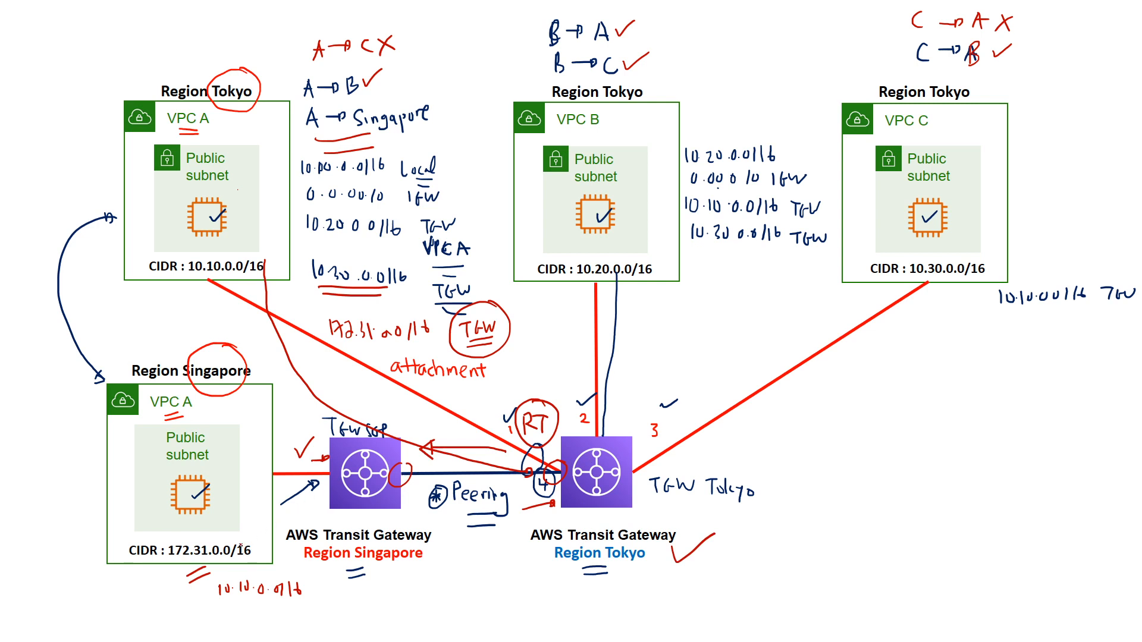
key("alt+Tab")
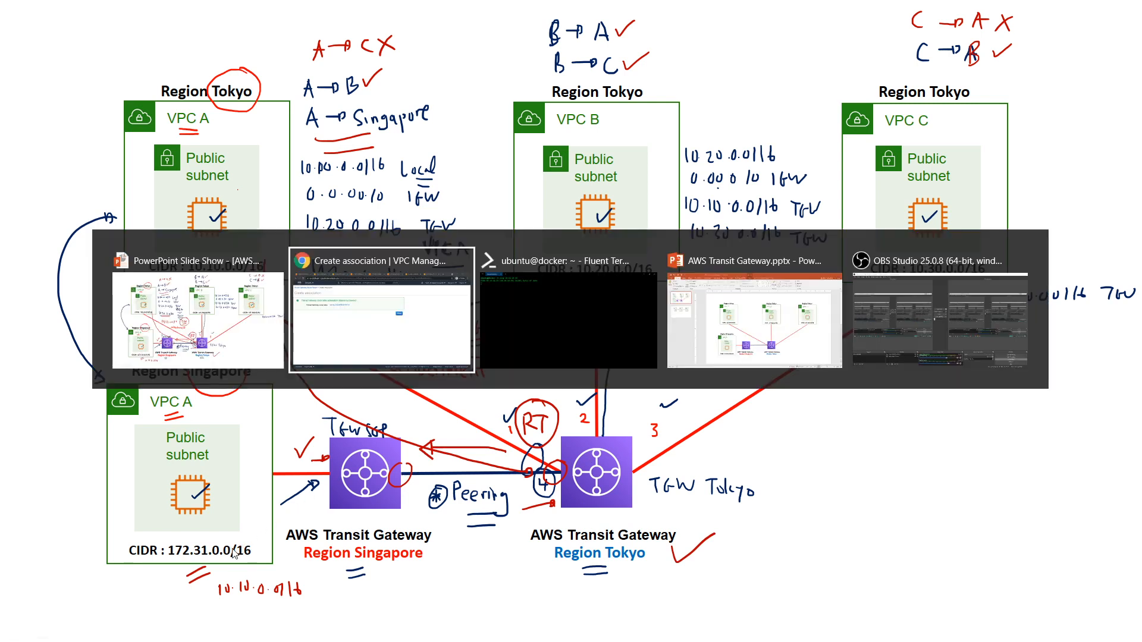
- Return to the route table list in the browser and check the associations of RT SGP TKY
left_click(684, 265)
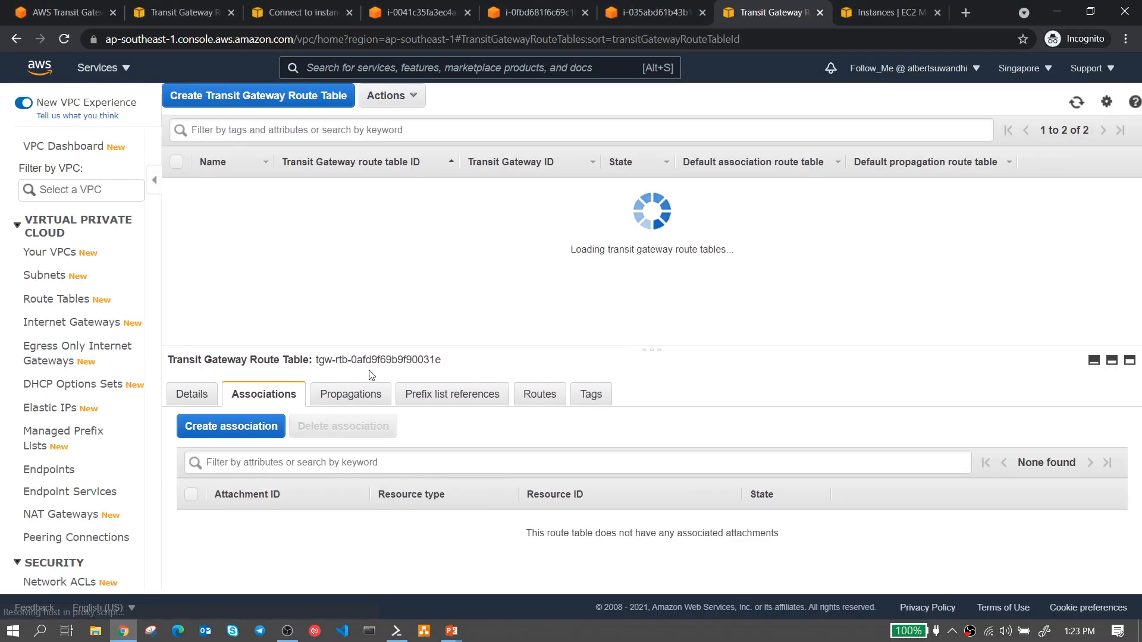
left_click(357, 394)
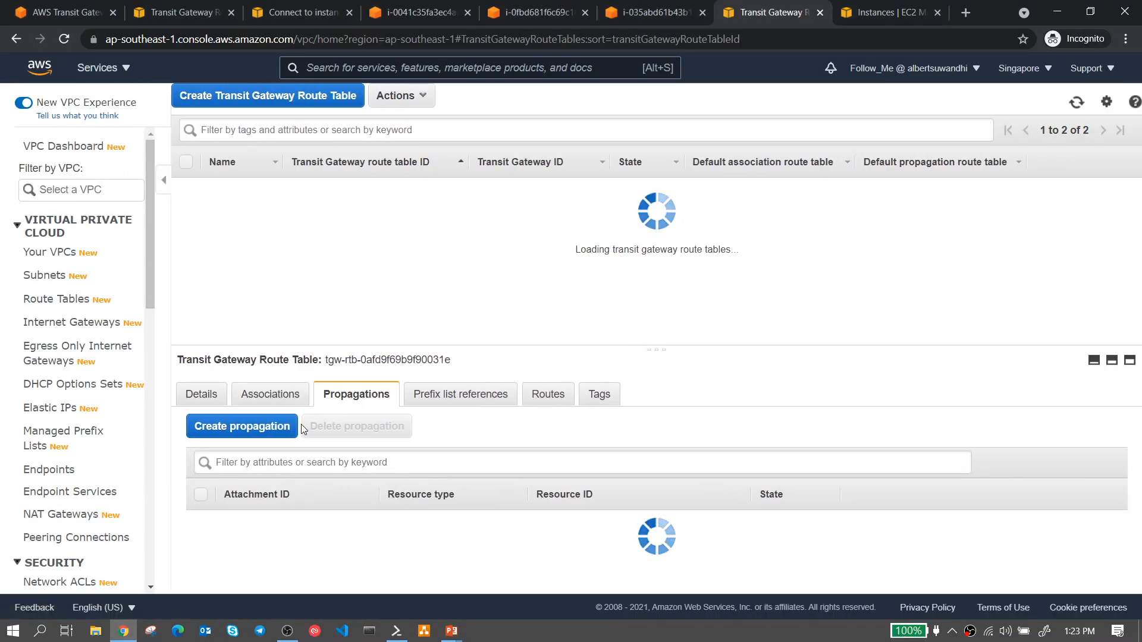
left_click(271, 395)
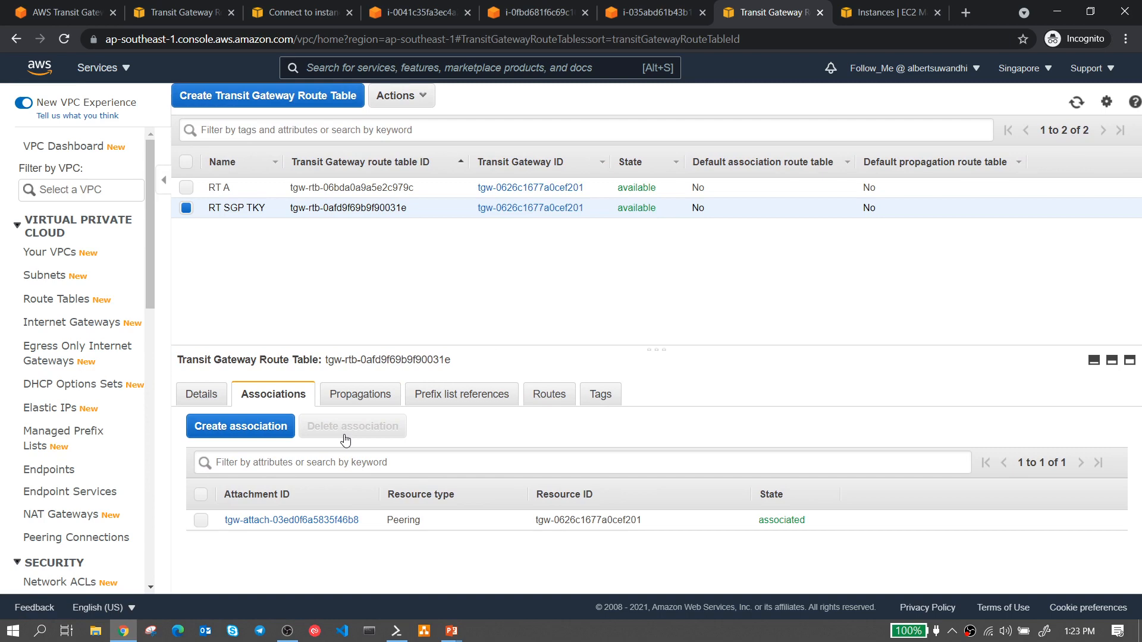
- Create a propagation in RT SGP TKY for the VPC A attachment
left_click(359, 395)
left_click(259, 427)
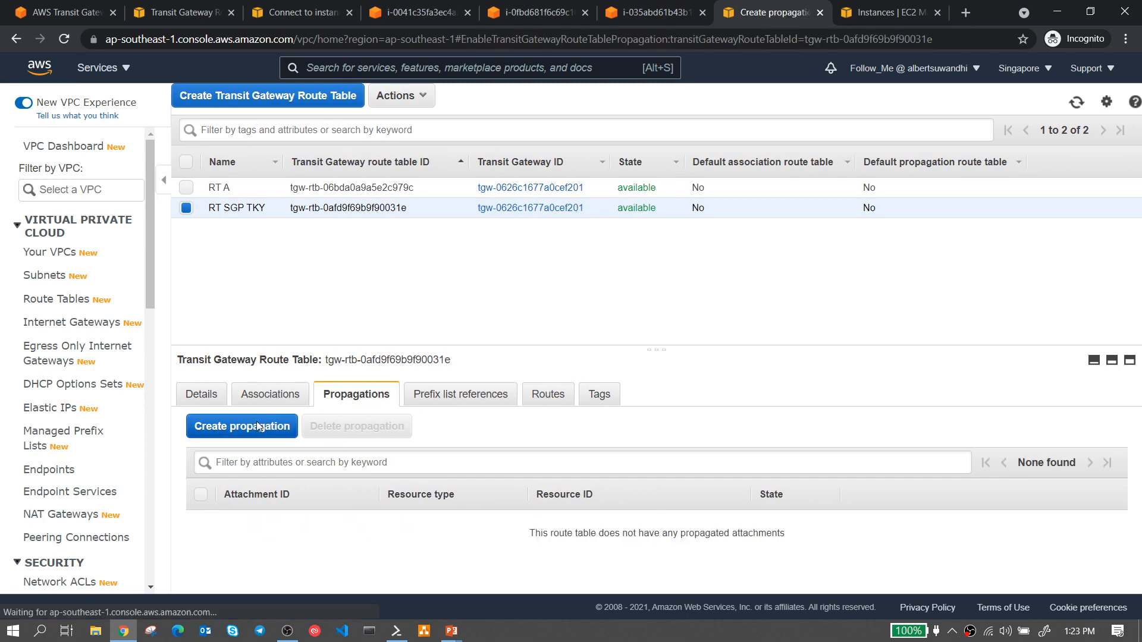
left_click(448, 293)
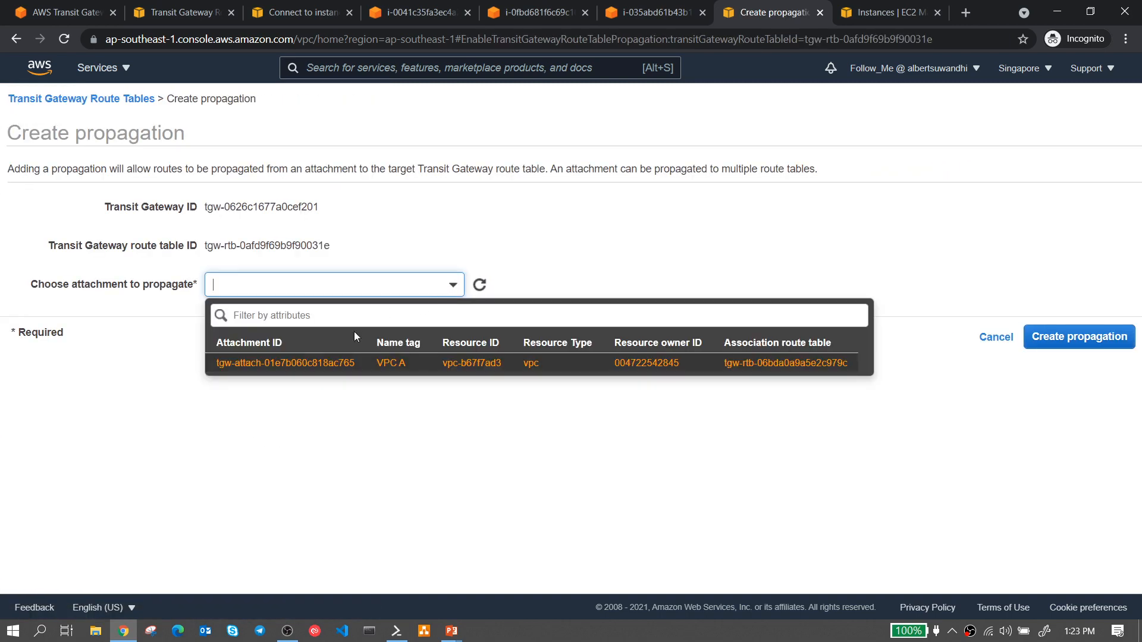
left_click(351, 363)
left_click(1088, 344)
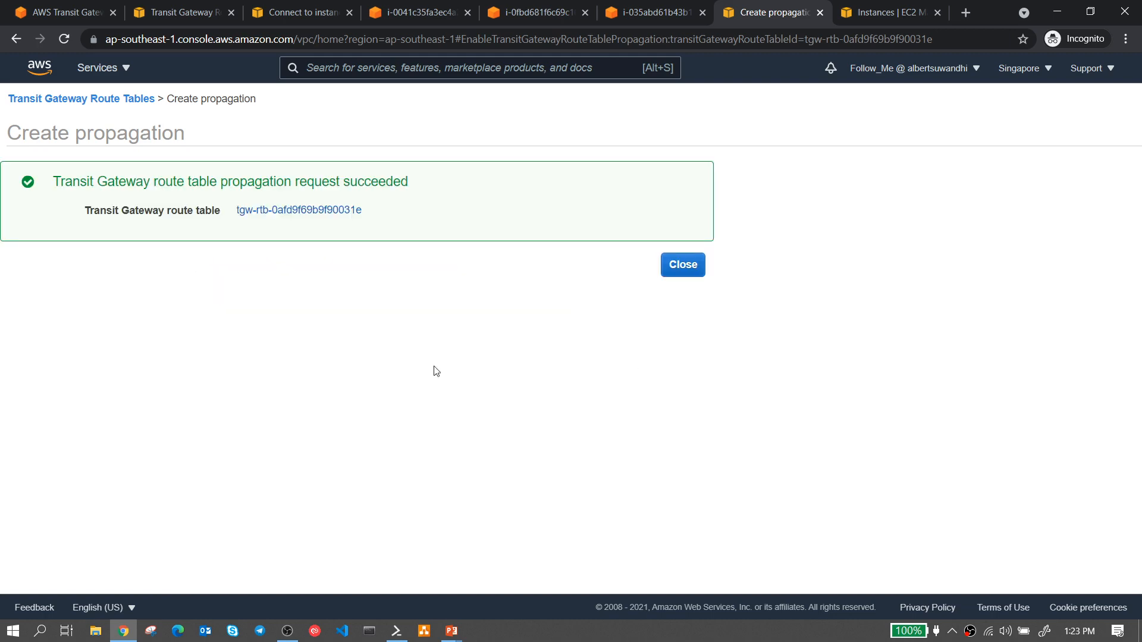
- Close the propagation confirmation, view the routes of RT SGP TKY, and check the running ping in the Ubuntu terminal
left_click(664, 277)
left_click(546, 396)
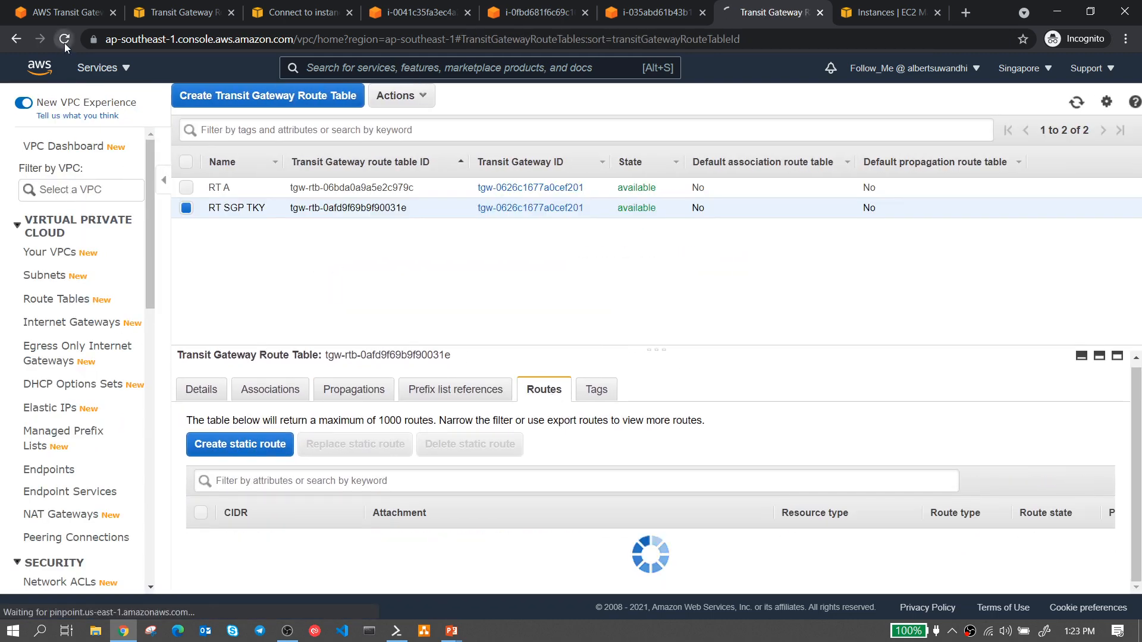
left_click(397, 631)
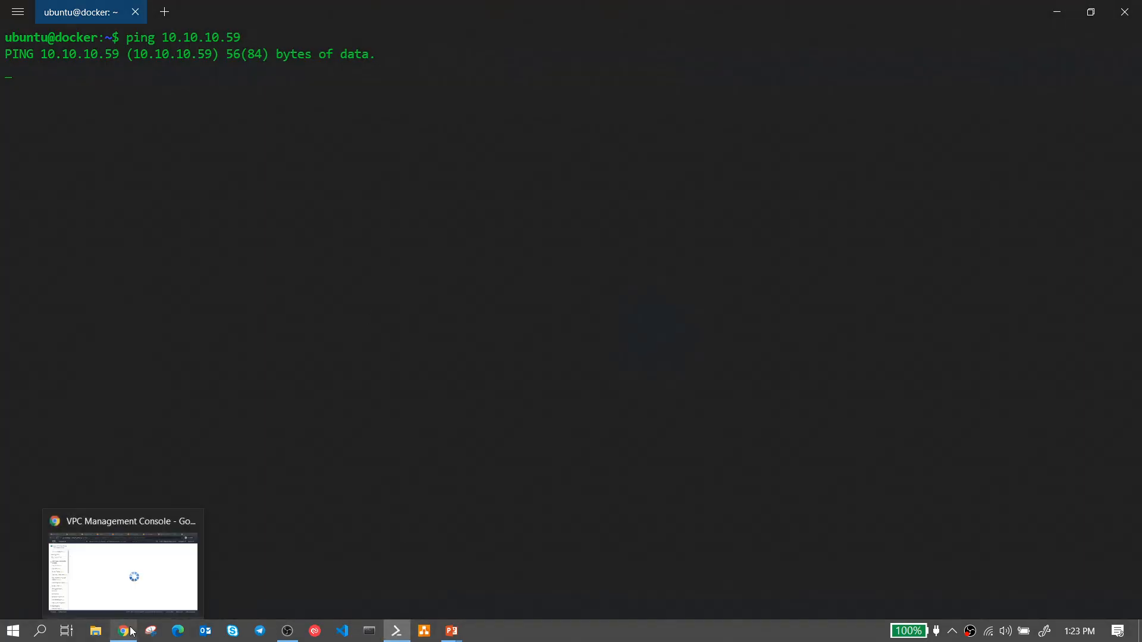
left_click(173, 564)
left_click(160, 205)
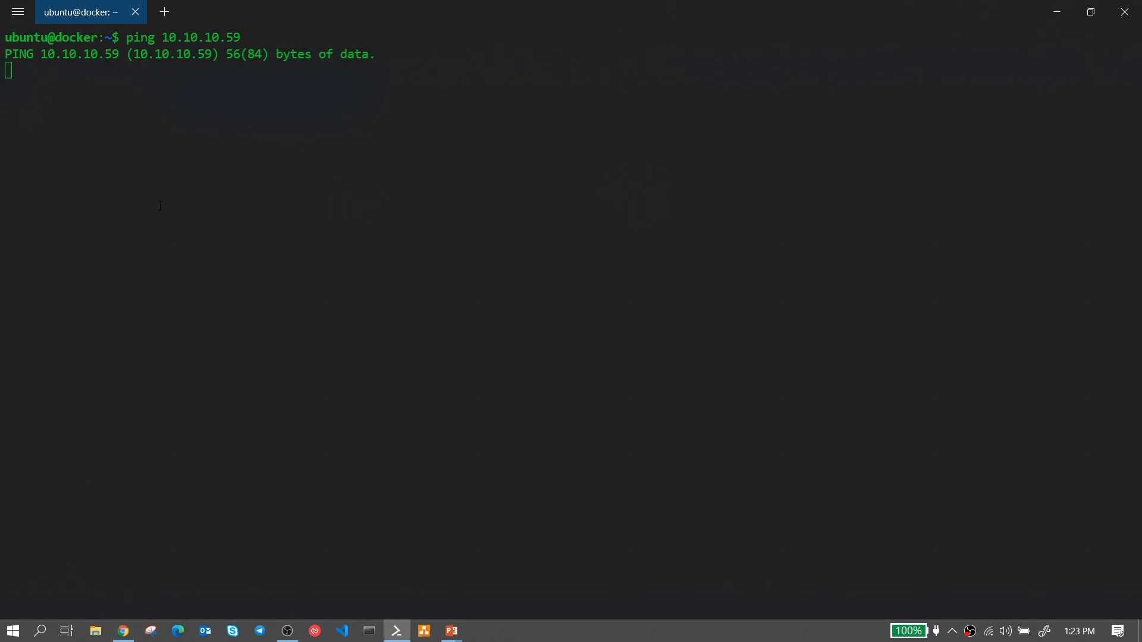
- Return to Singapore's transit gateway route tables in the browser and check the associations of RT A
left_click(123, 631)
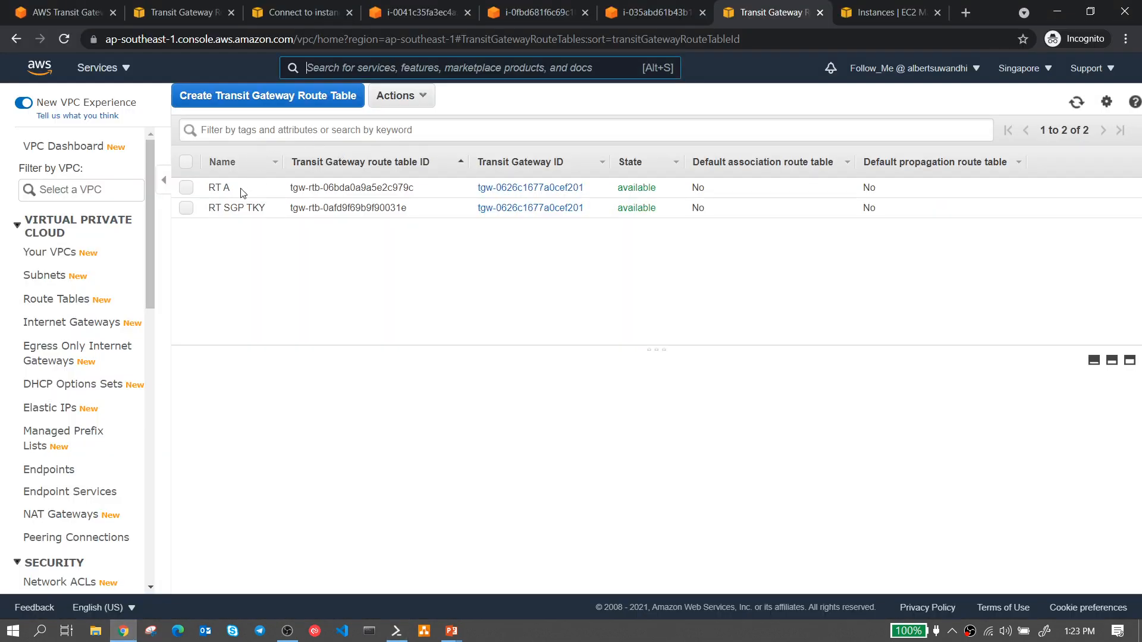
left_click(192, 190)
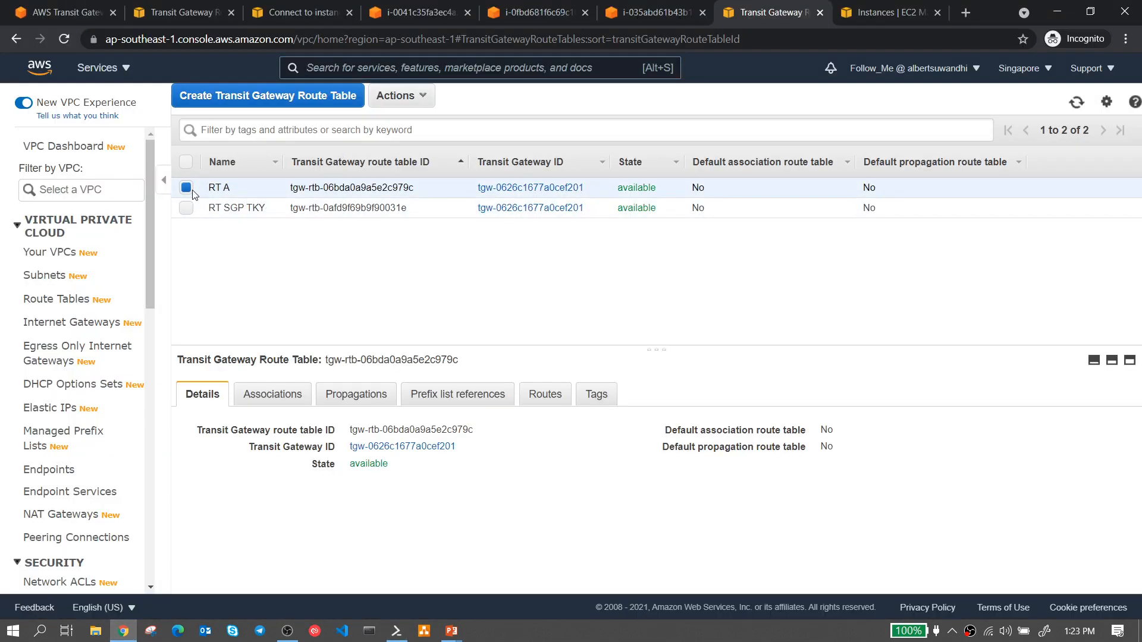
left_click(270, 395)
- Switch to the Ubuntu terminal, stop the running ping and start it again to 10.10.10.59
left_click(396, 630)
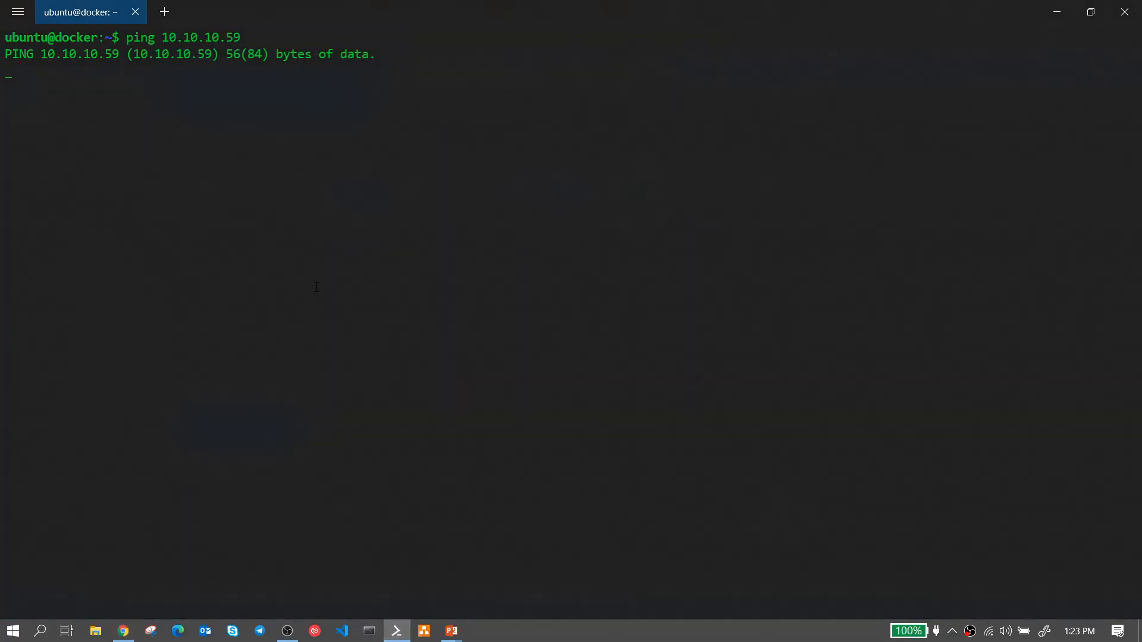
key("ctrl+c")
key("Up")
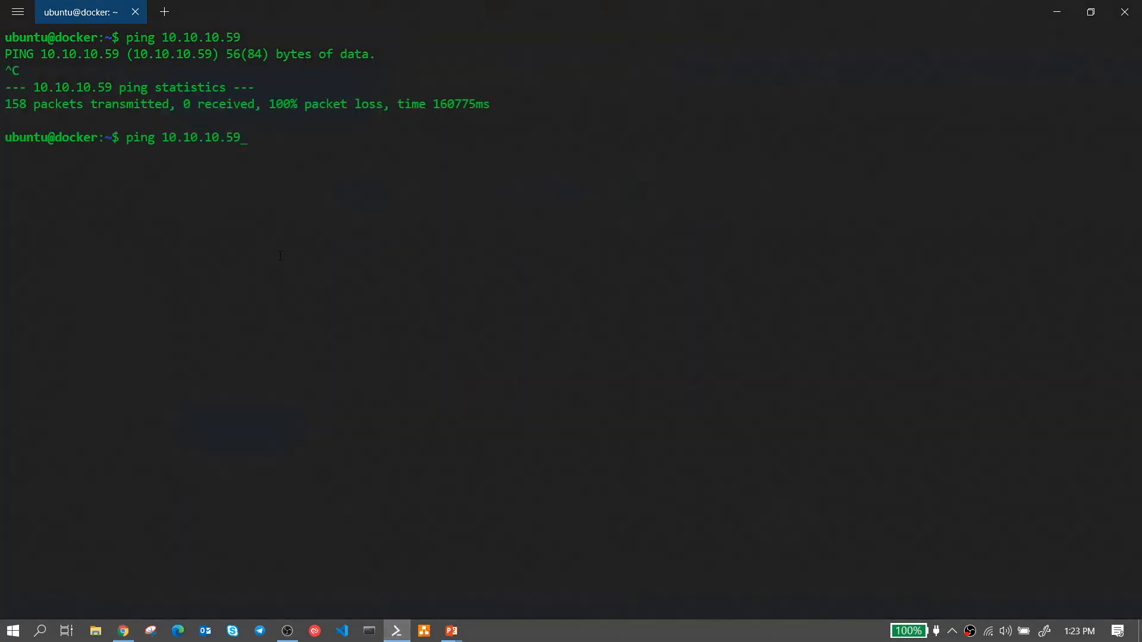
key("Return")
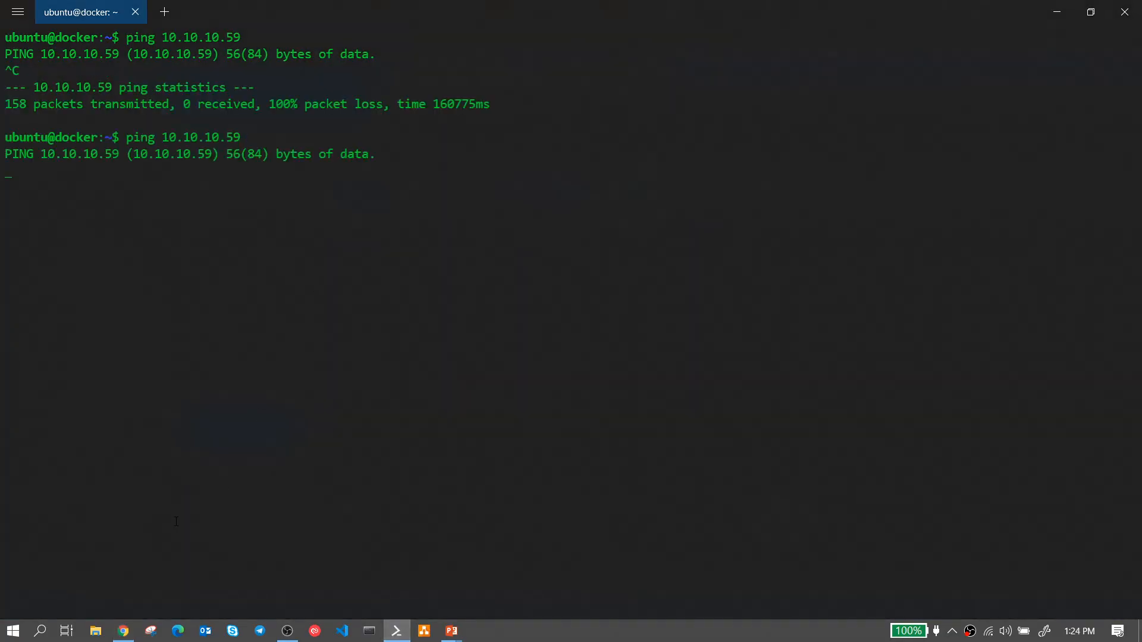
- Recheck the associations of Singapore's RT A in the browser and look at the ping in the Ubuntu terminal
left_click(123, 631)
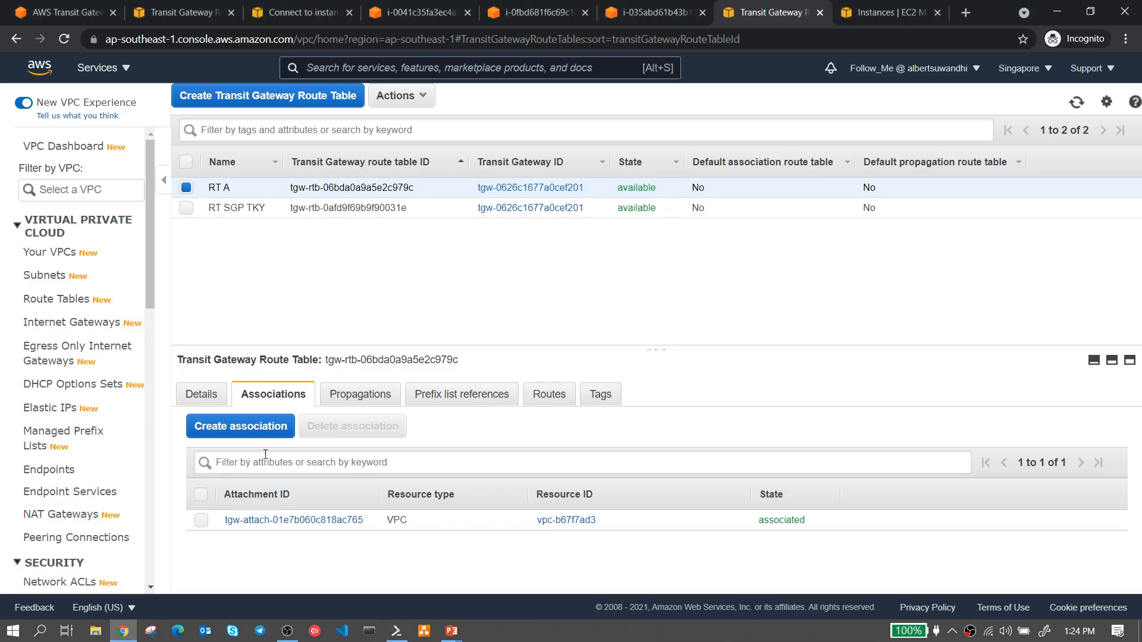
left_click(186, 207)
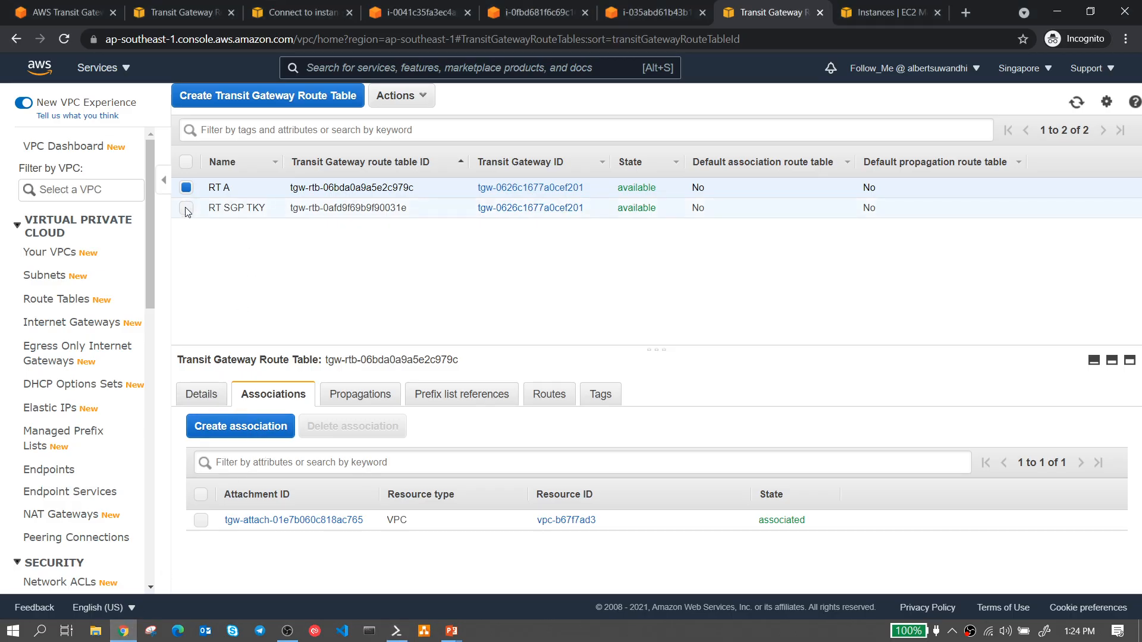
left_click(186, 188)
left_click(187, 208)
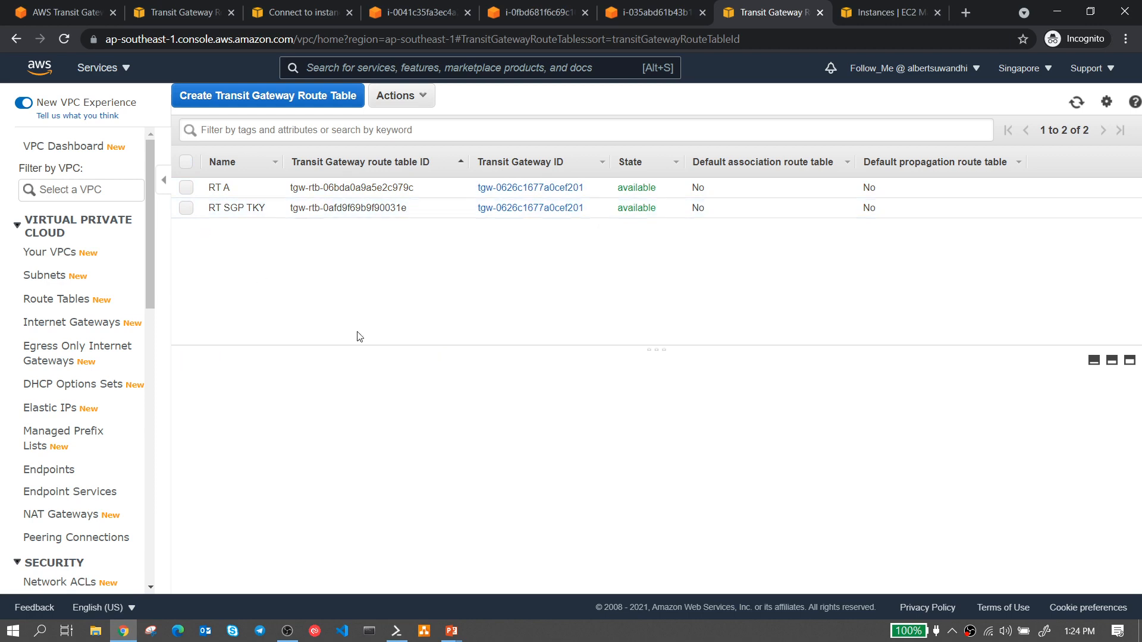
left_click(244, 188)
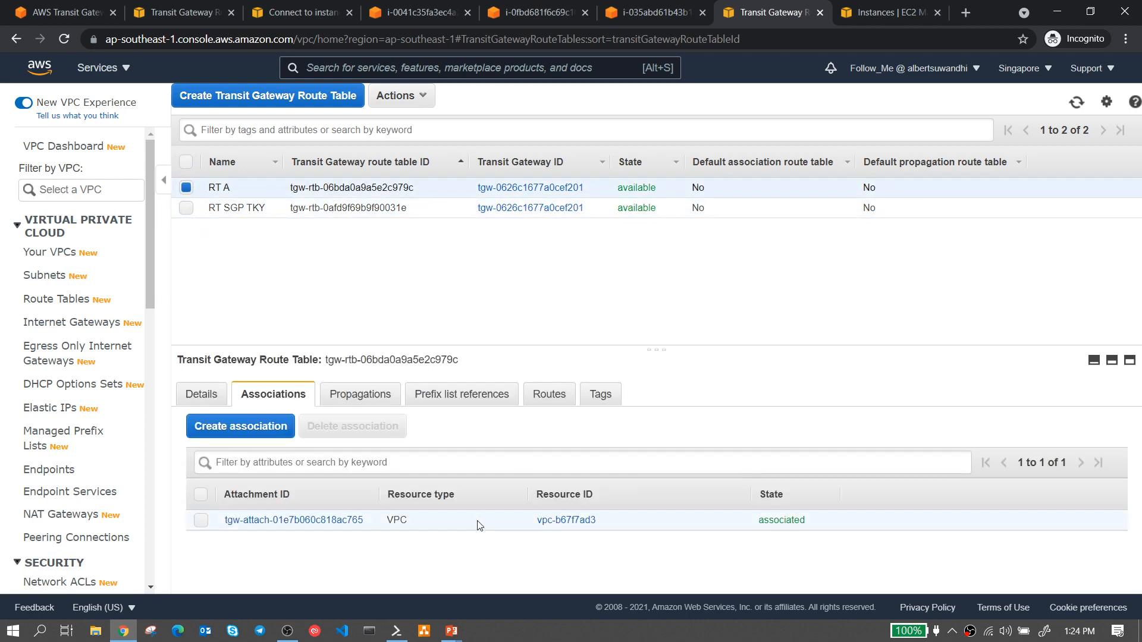
left_click(397, 630)
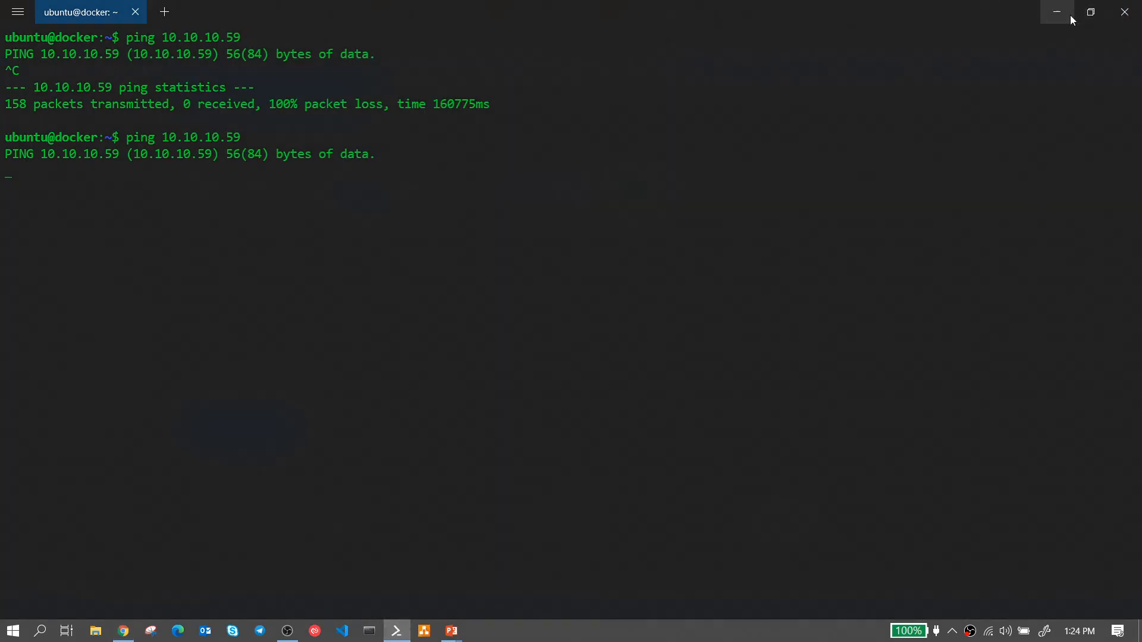
left_click(132, 630)
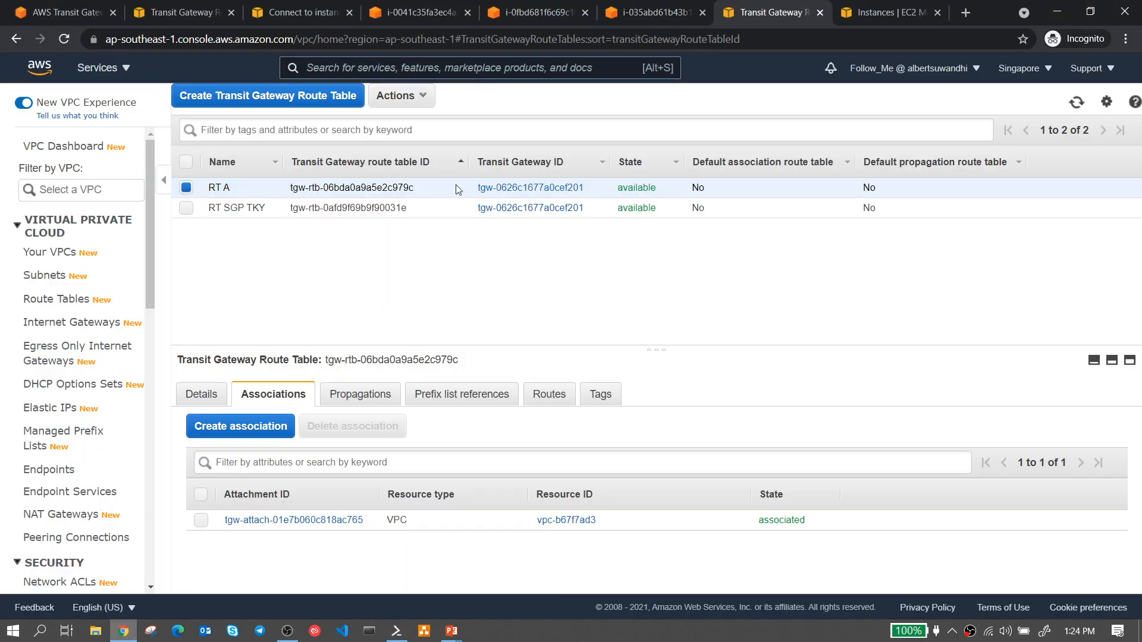
- Close the old EC2 Instance Connect sessions of the VPC A, VPC B and VPC C instances
left_click(410, 15)
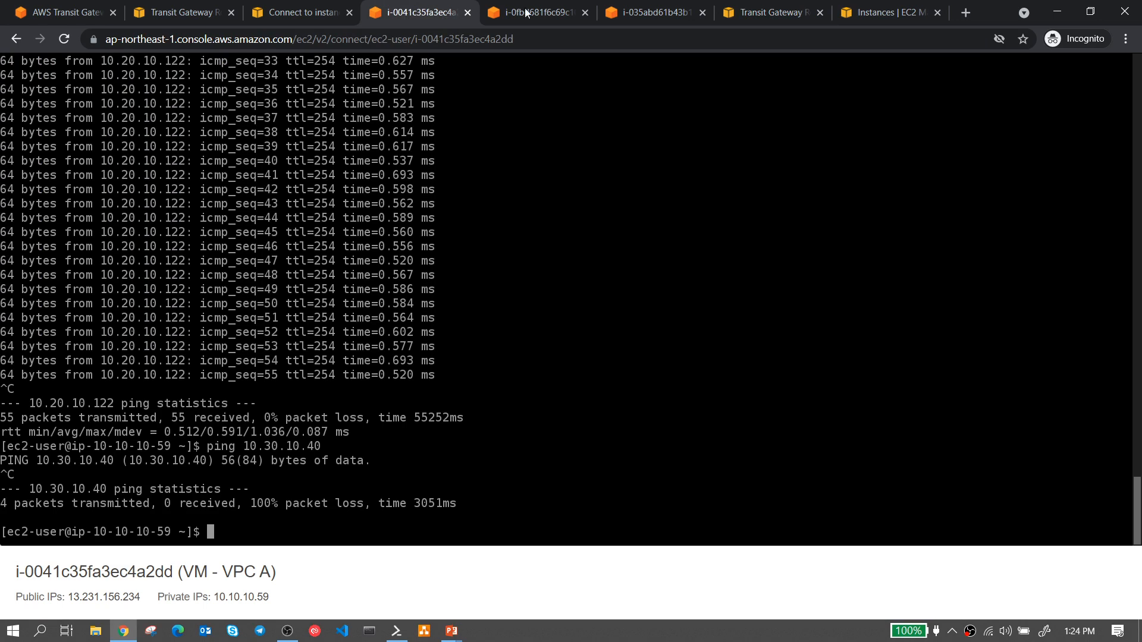
left_click(526, 12)
left_click(467, 13)
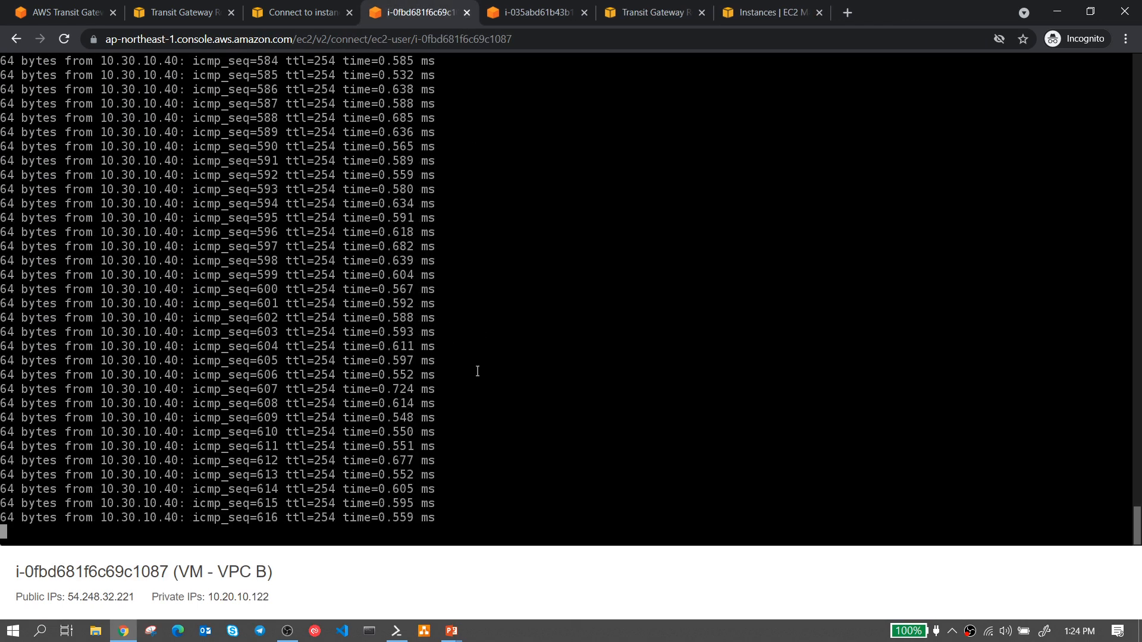
left_click(538, 14)
left_click(529, 14)
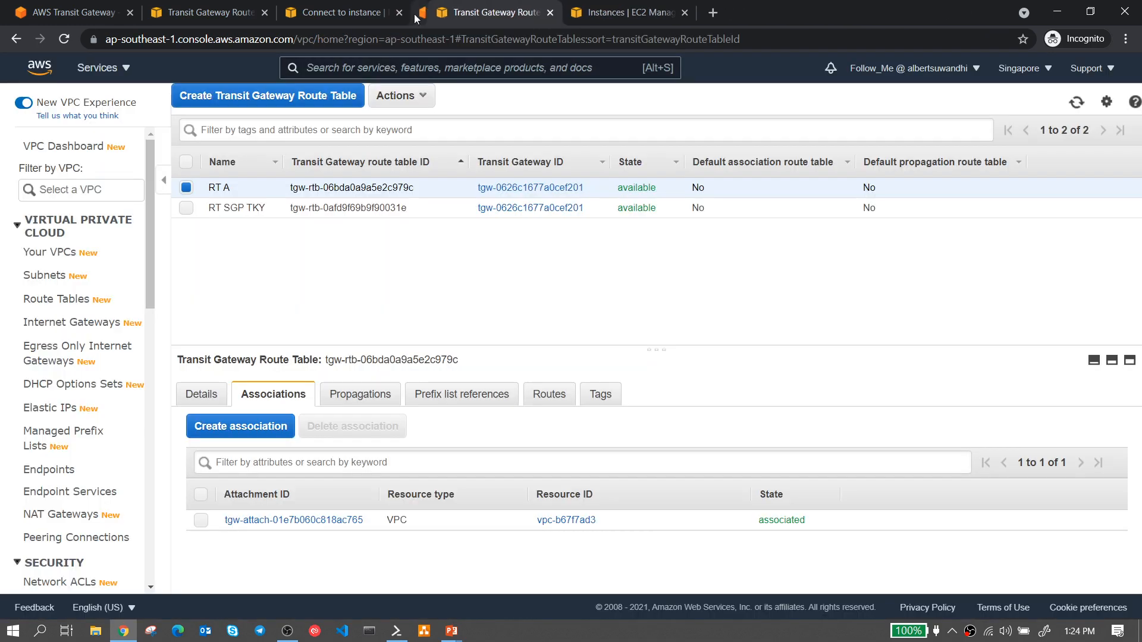
- Open a new EC2 Instance Connect session to VM - VPC A and begin a ping command with 172.31
left_click(381, 14)
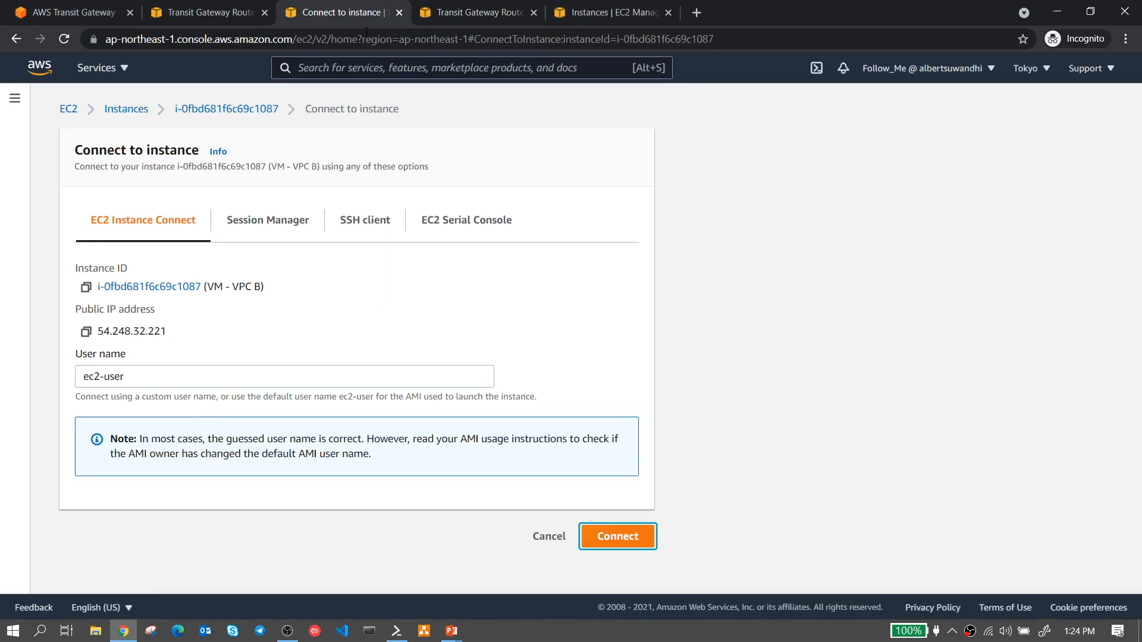
left_click(122, 111)
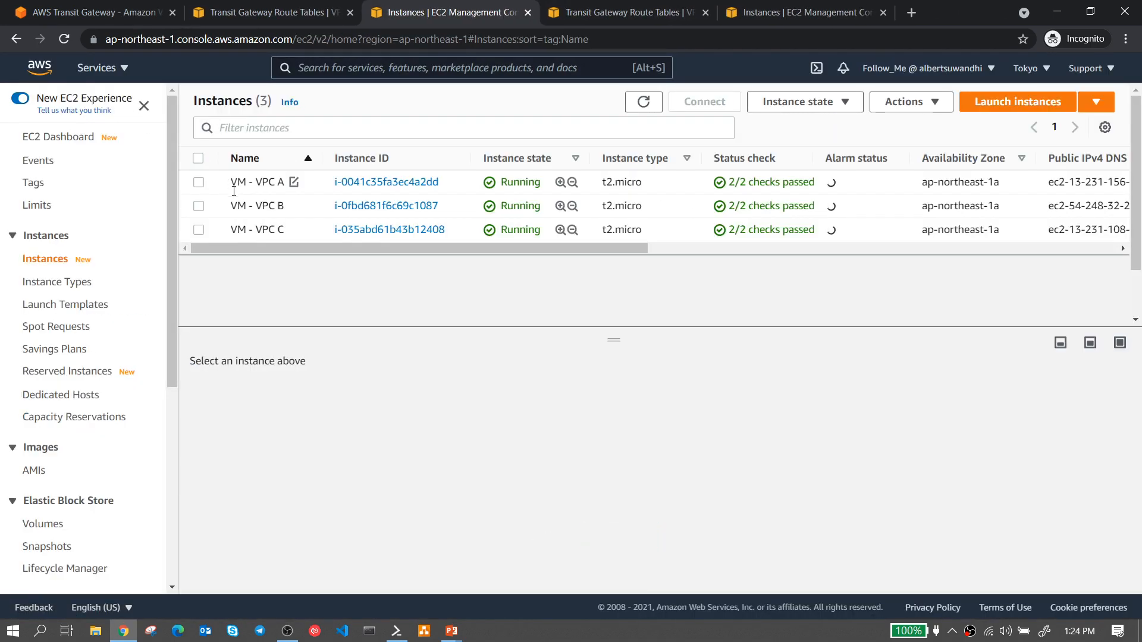
left_click(199, 182)
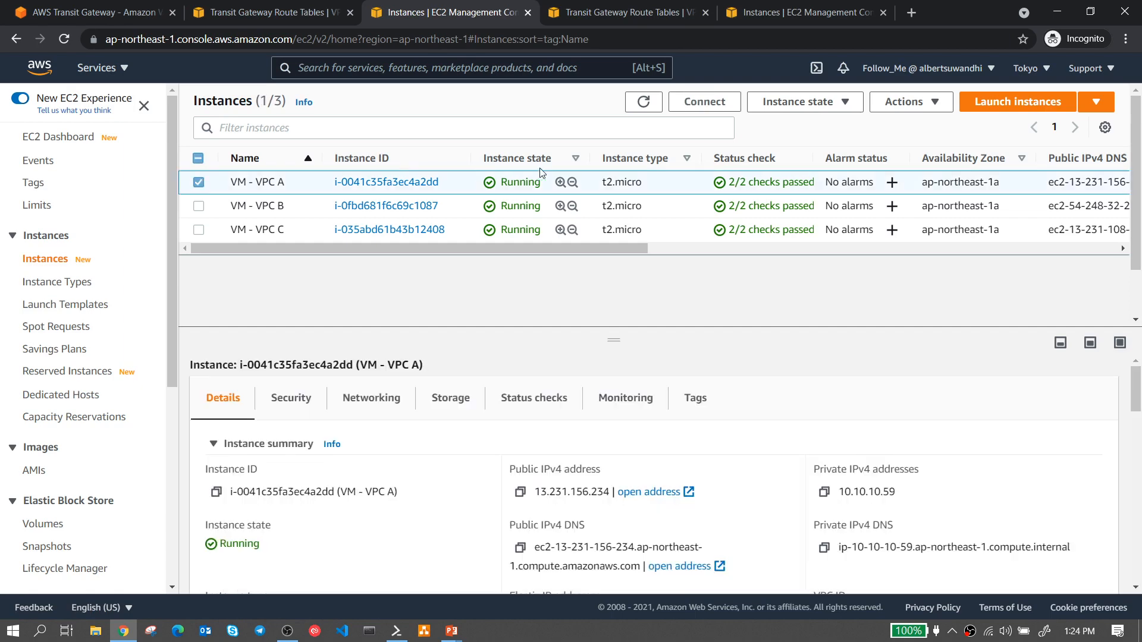
left_click(726, 103)
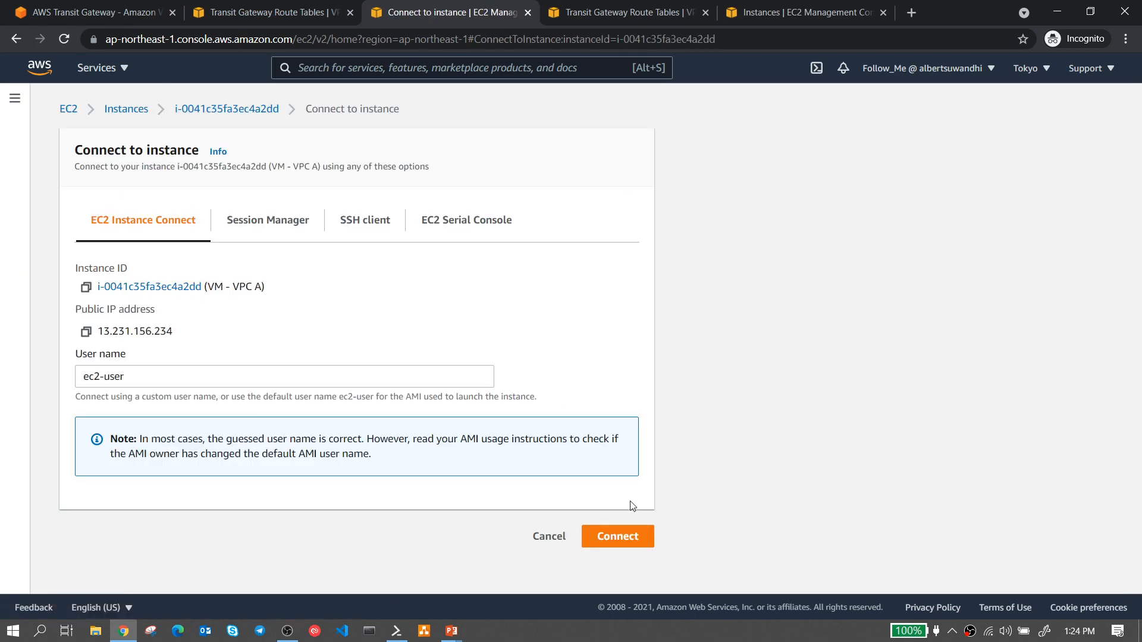
left_click(616, 534)
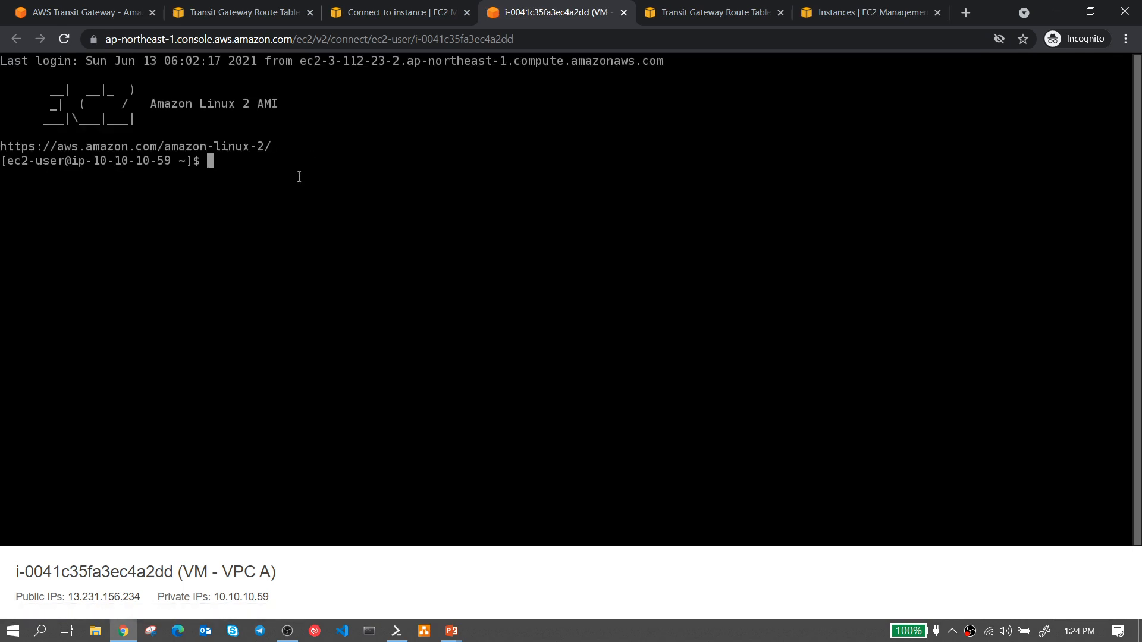
type("ping 172.31.")
- In the Ubuntu terminal, stop the ping and run ifconfig to look up the machine's IP address
left_click(396, 630)
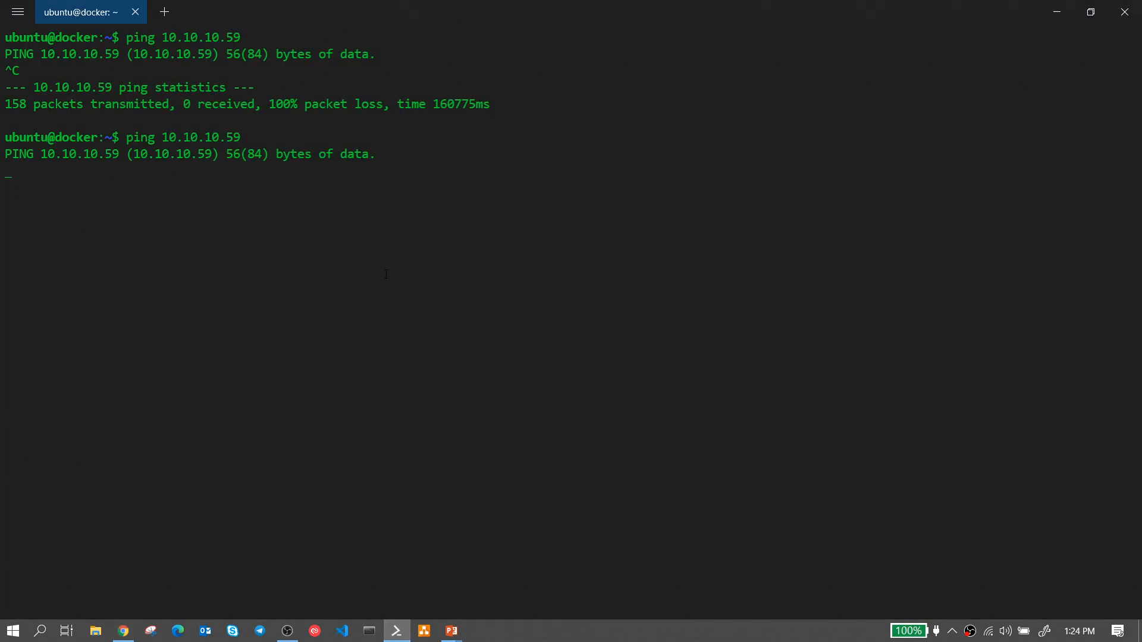
key("ctrl+c")
key("Up")
key("Up")
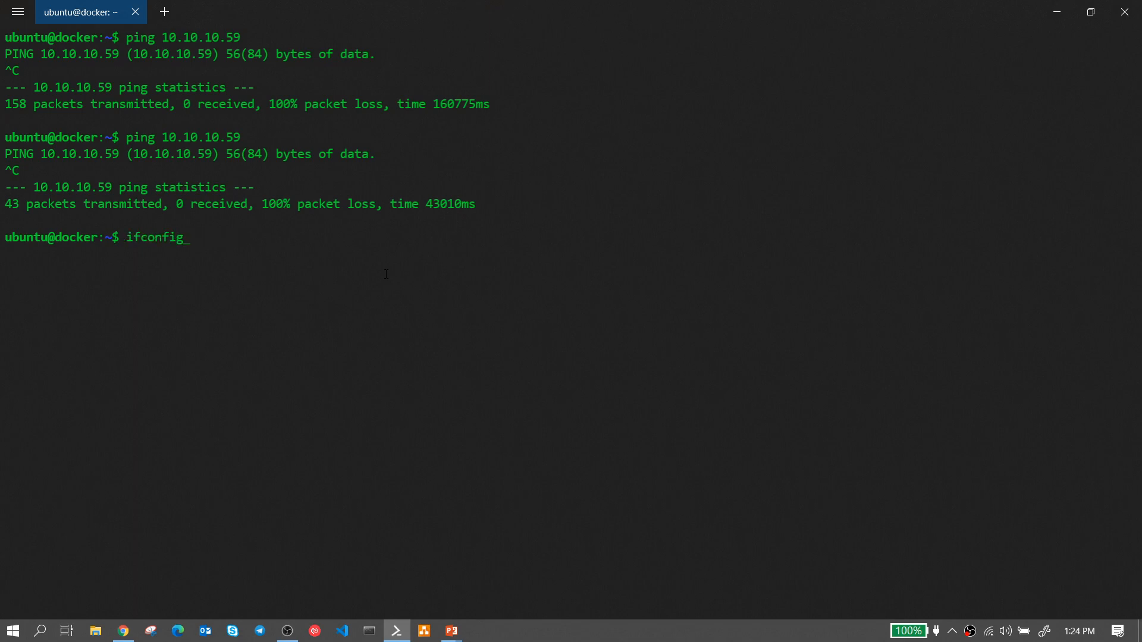
key("Up")
key("Down")
key("Return")
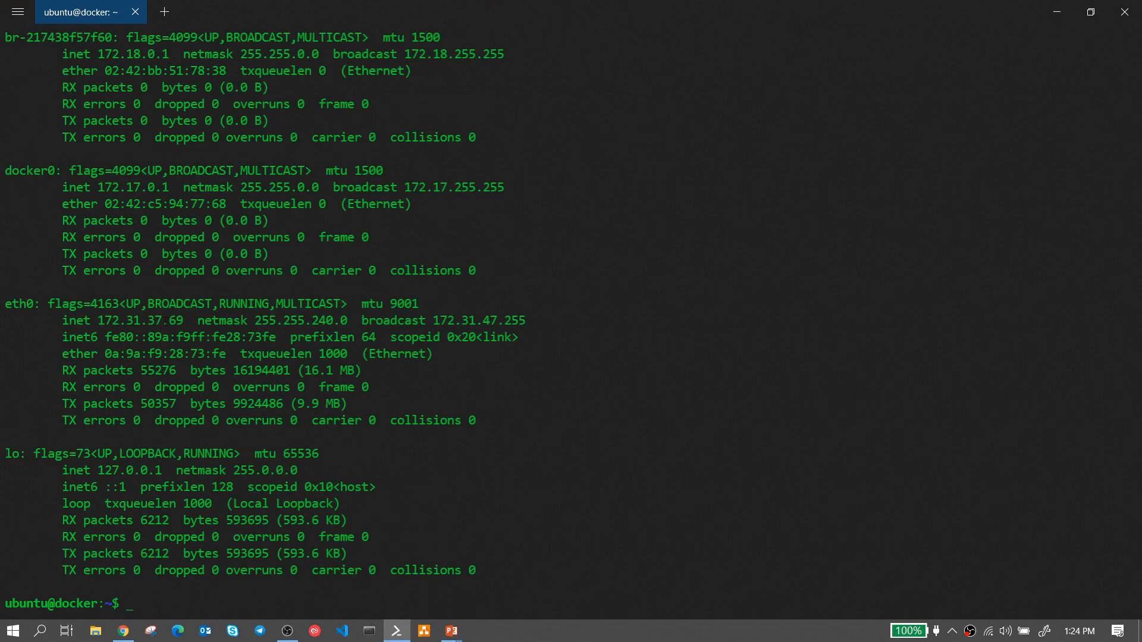
- Back in the VM - VPC A session, complete the command as ping 172.31.37.69 and run it
left_click(123, 631)
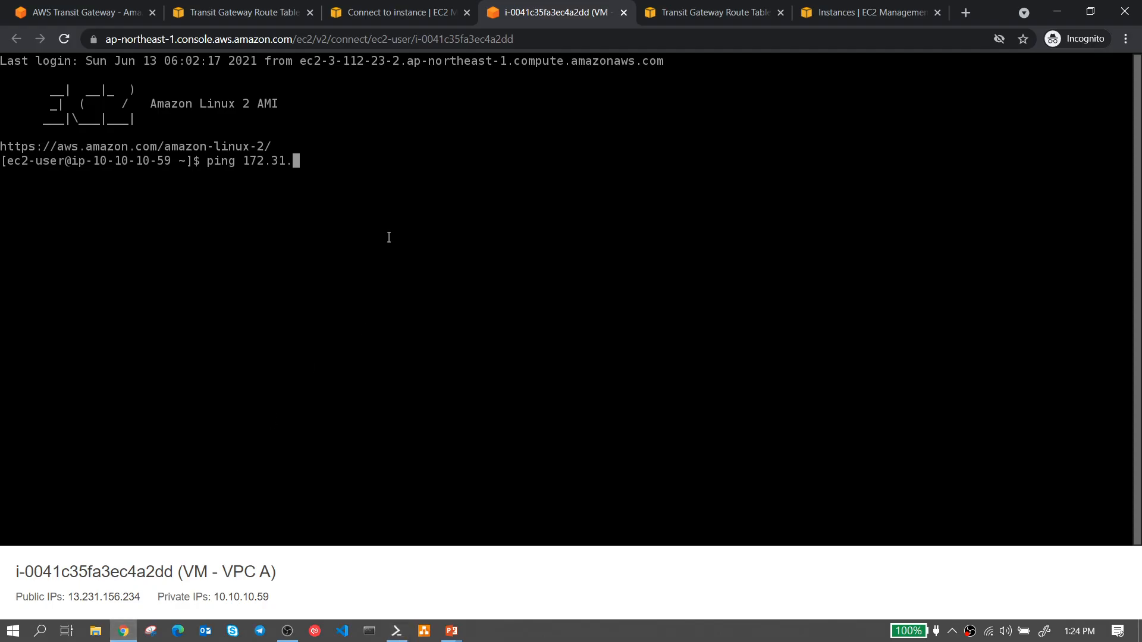
type("37.69")
key("Return")
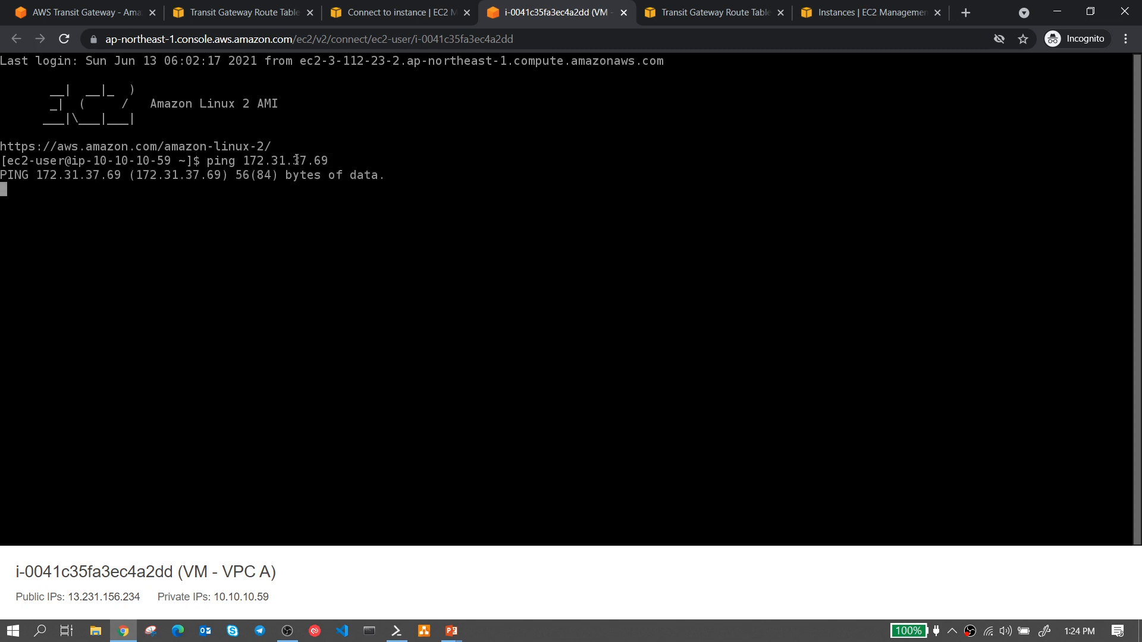
- Review the routes of Tokyo's RT SGP Peering table and of Singapore's RT A table
left_click(244, 13)
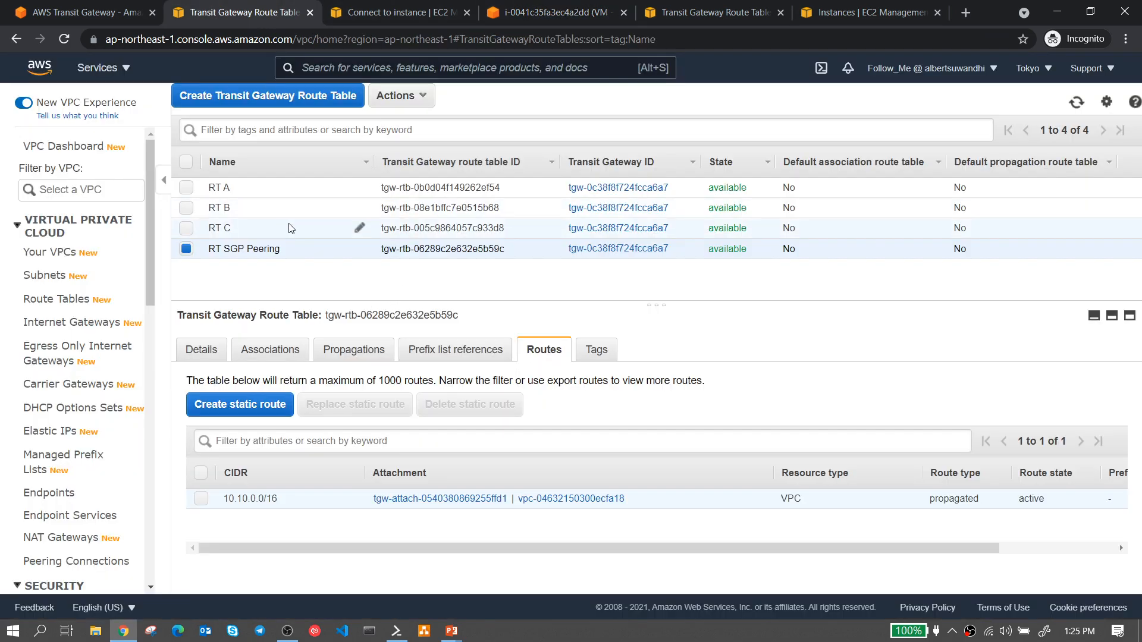
left_click_drag(152, 216, 151, 184)
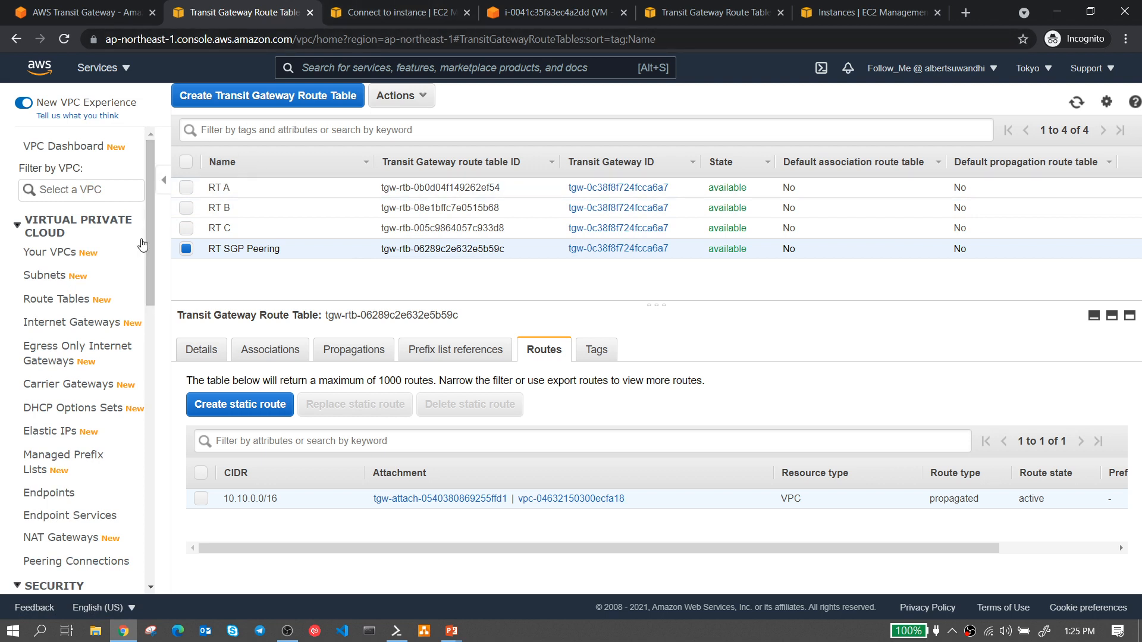
key("ctrl+5")
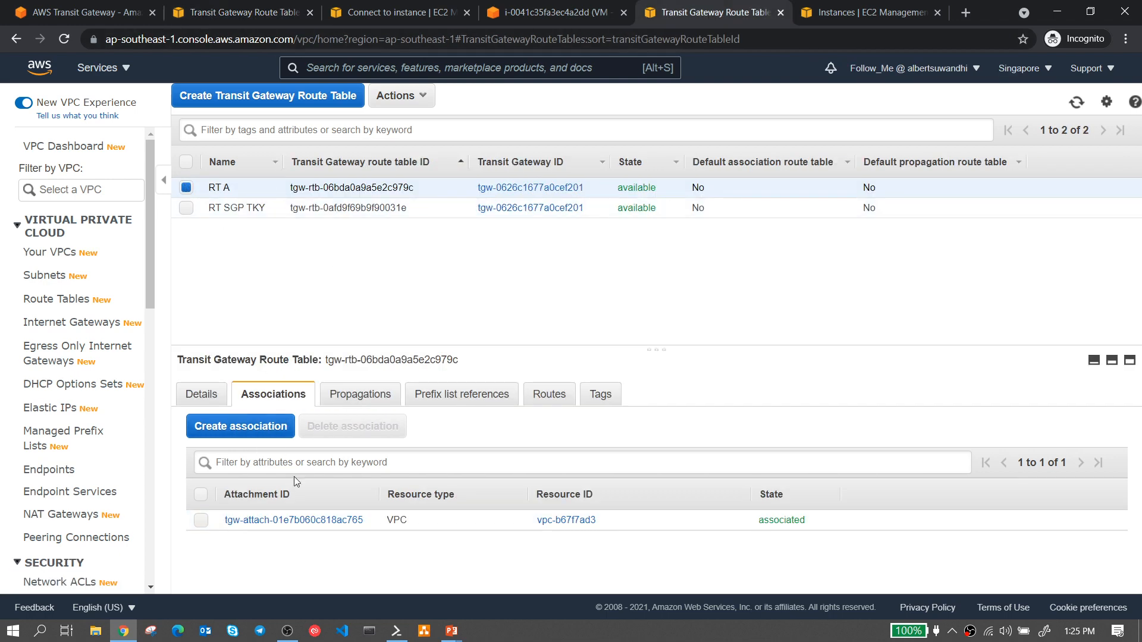
left_click(548, 394)
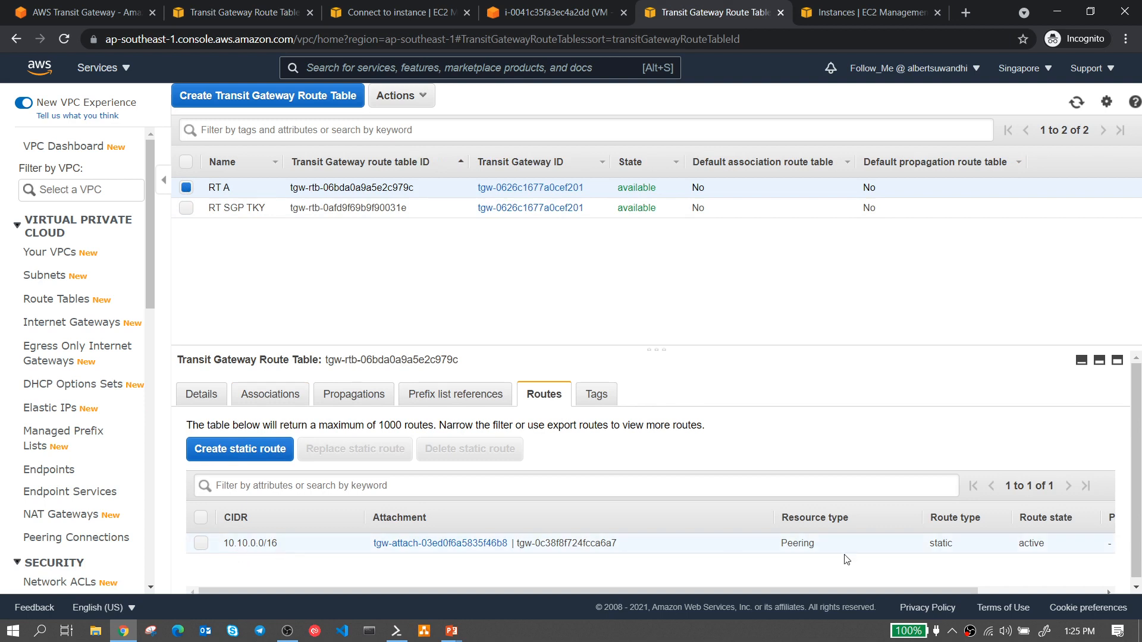
- Examine the associations, prefix list references and routes of Singapore's RT SGP TKY table
left_click(186, 188)
left_click(186, 207)
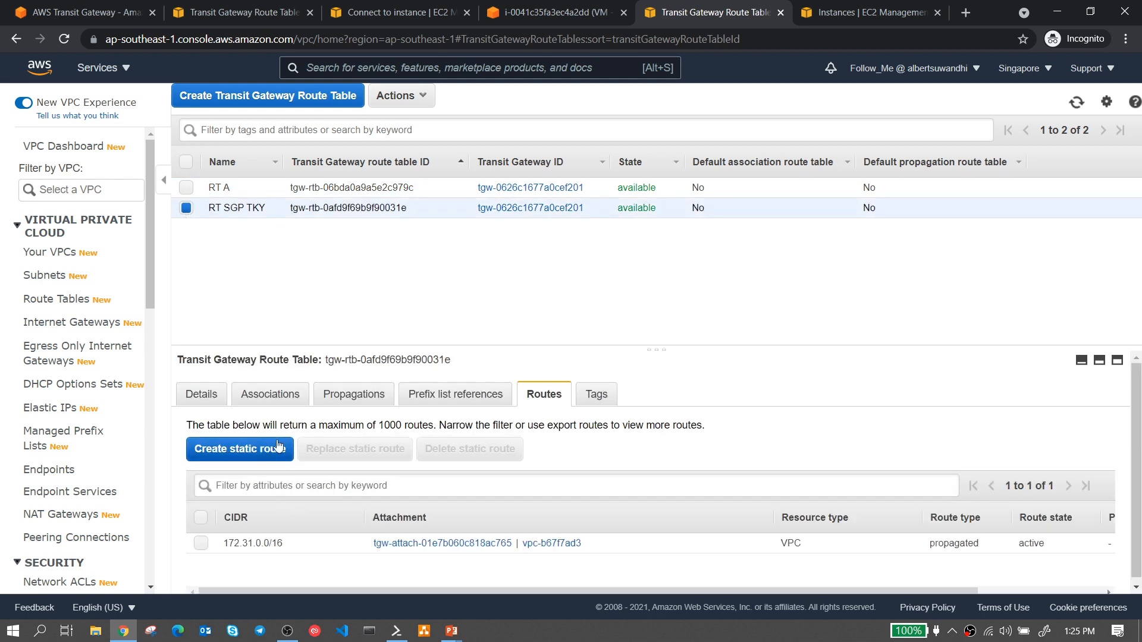
left_click(274, 393)
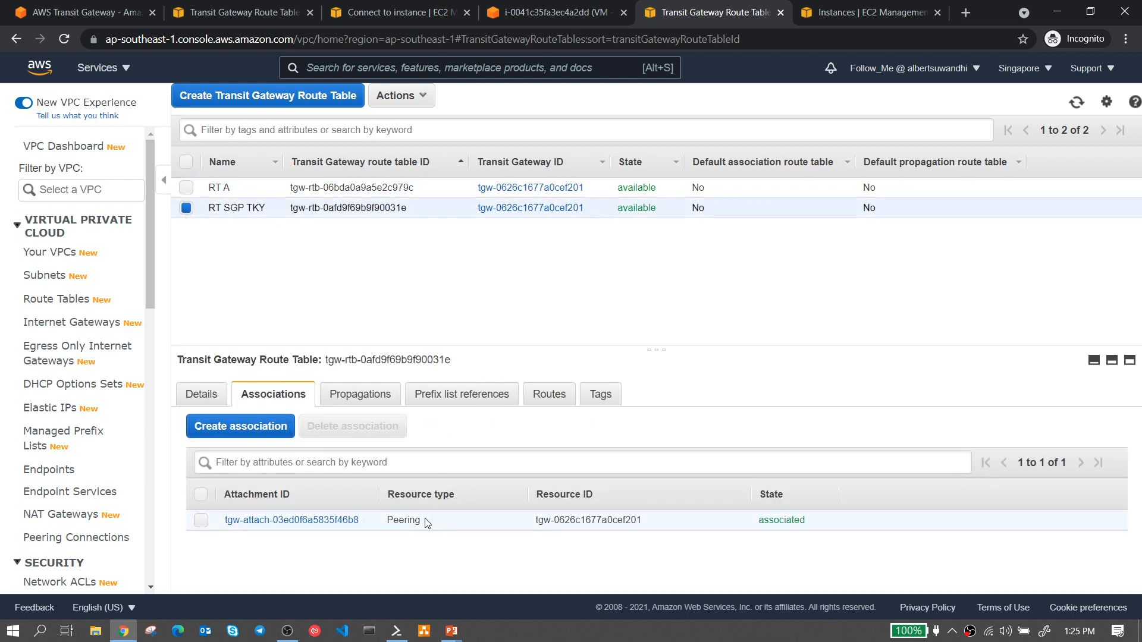
left_click(462, 395)
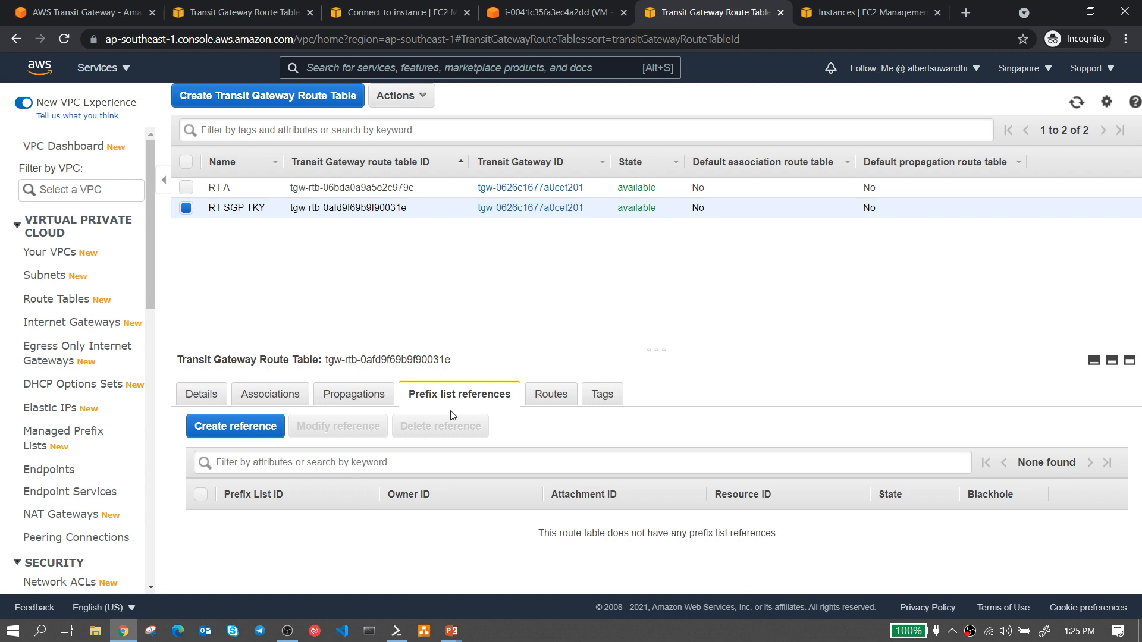
left_click(538, 397)
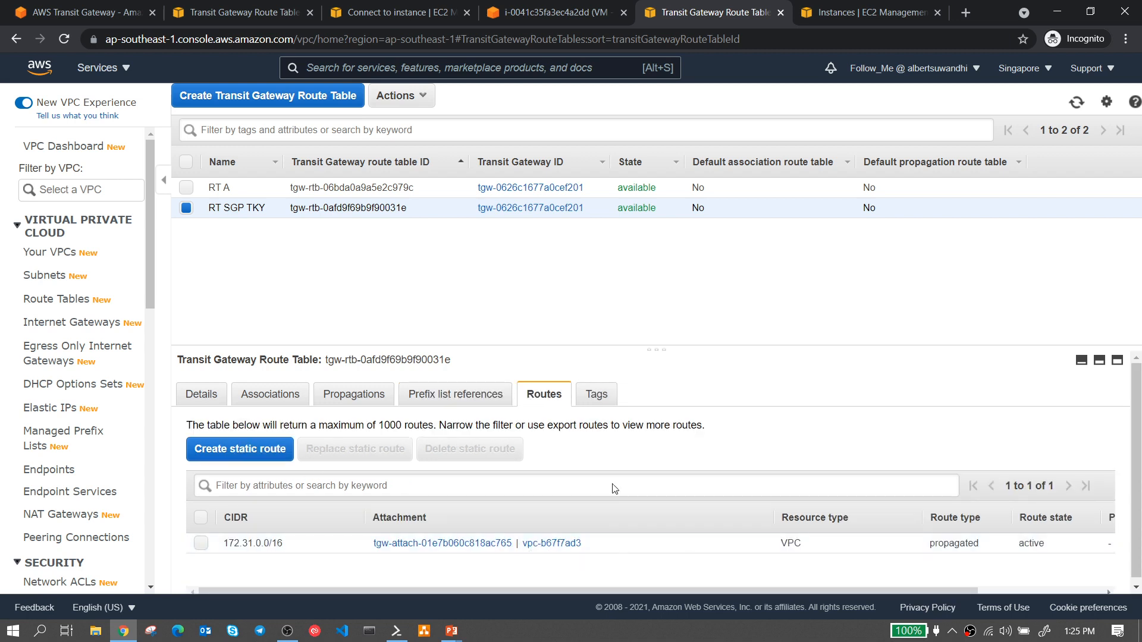
- Examine the routes of the Singapore default-vpc route table, checking the transit gateway target for 10.10.0.0/16
left_click(78, 300)
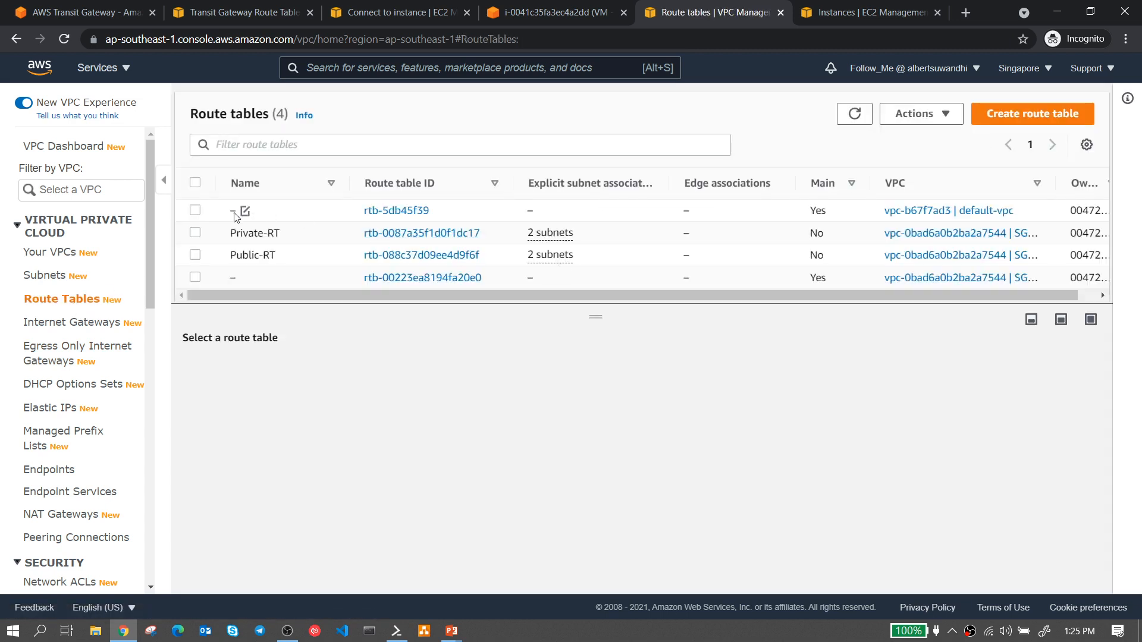
left_click(195, 212)
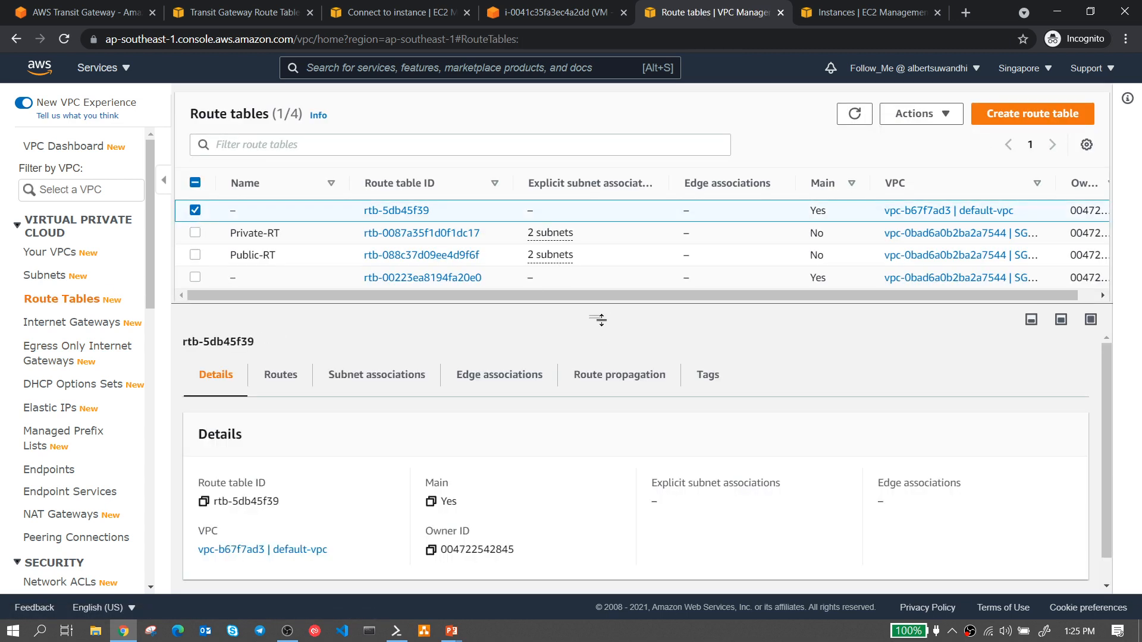
left_click_drag(598, 320, 598, 353)
left_click_drag(658, 293, 807, 293)
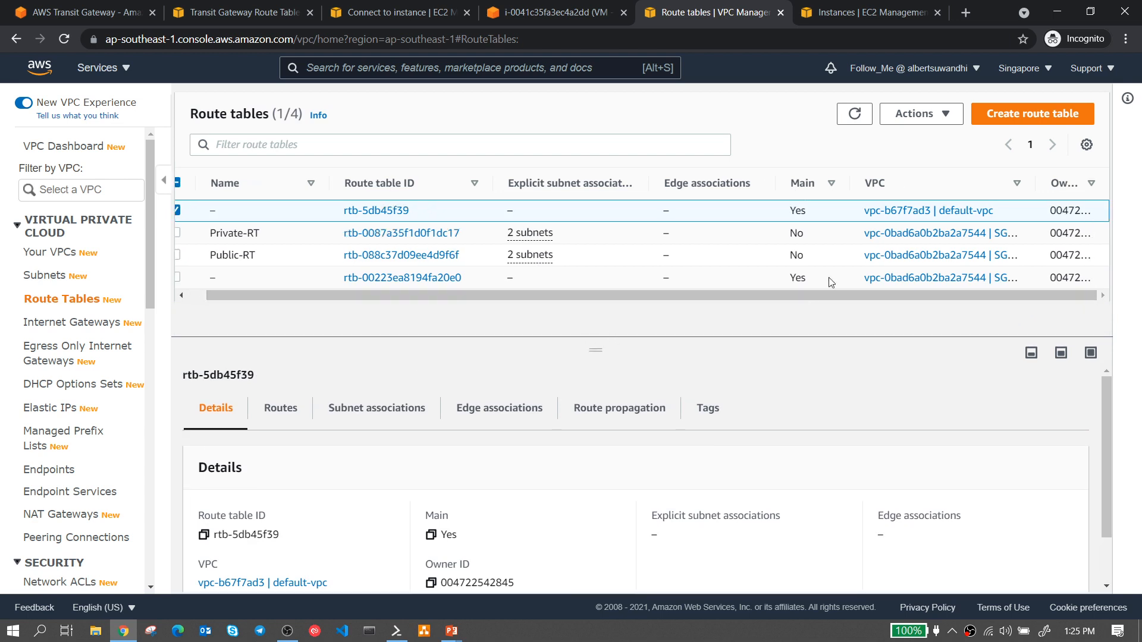
left_click(286, 407)
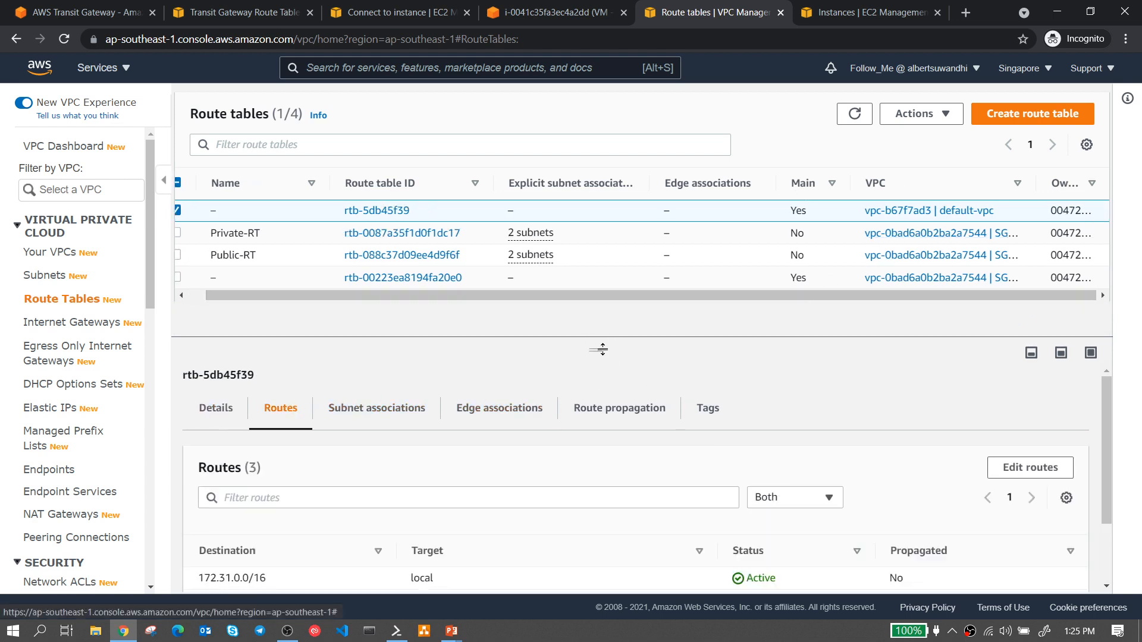
left_click_drag(602, 350, 596, 282)
scroll(510, 408, "down", 2)
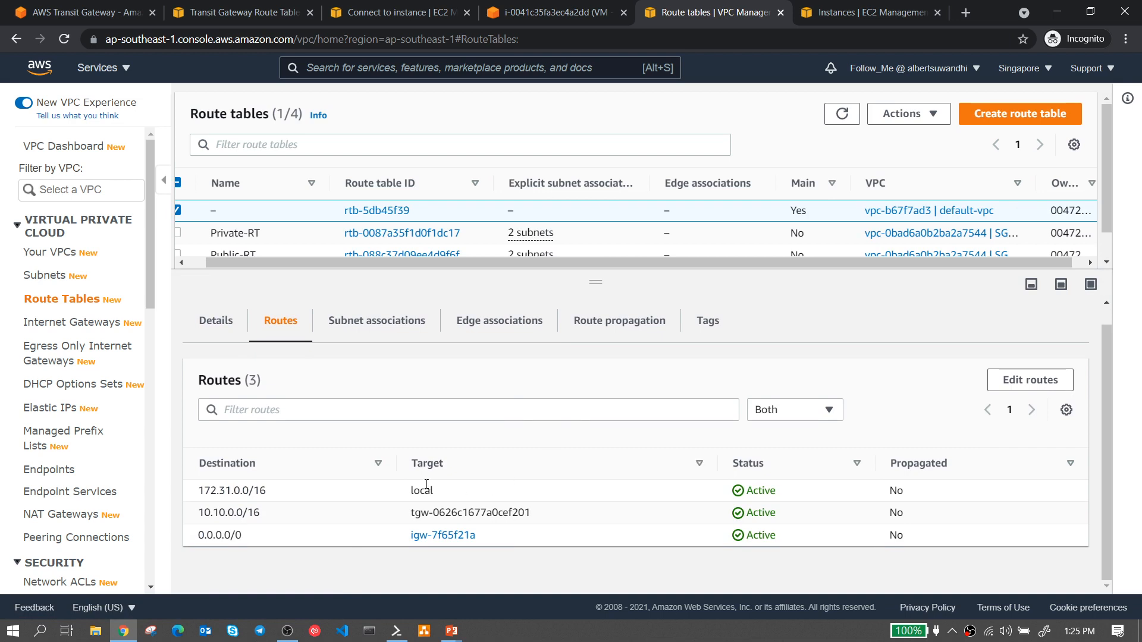
left_click_drag(534, 516, 408, 514)
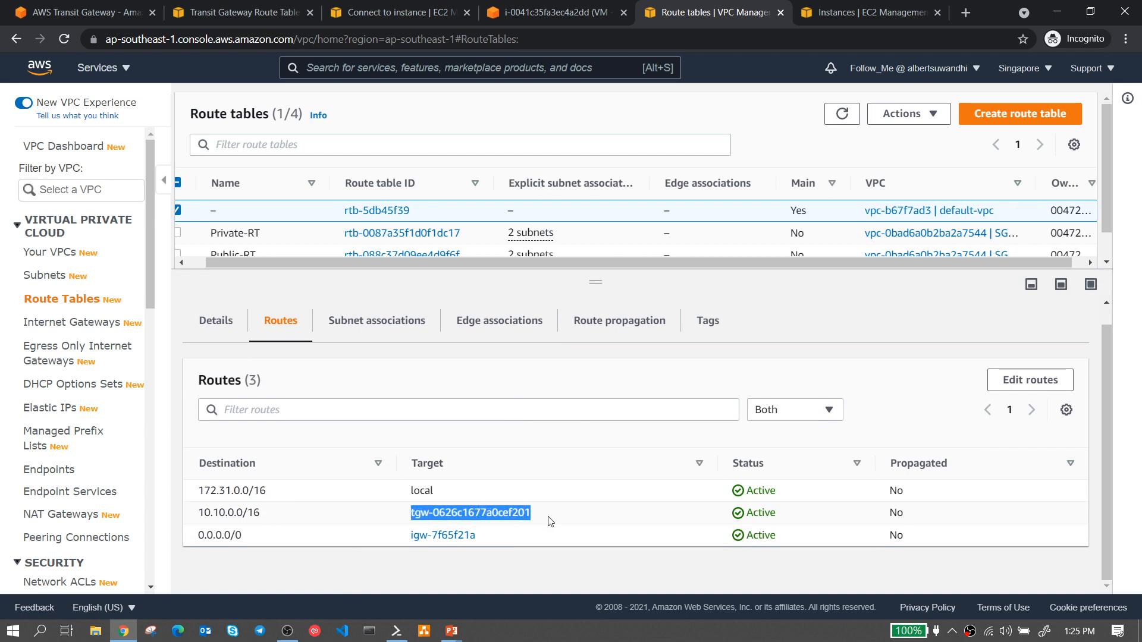
- In the Ubuntu terminal, clear the screen and run ping 10.10.10.59 again, leaving it running while returning to the browser
left_click(396, 631)
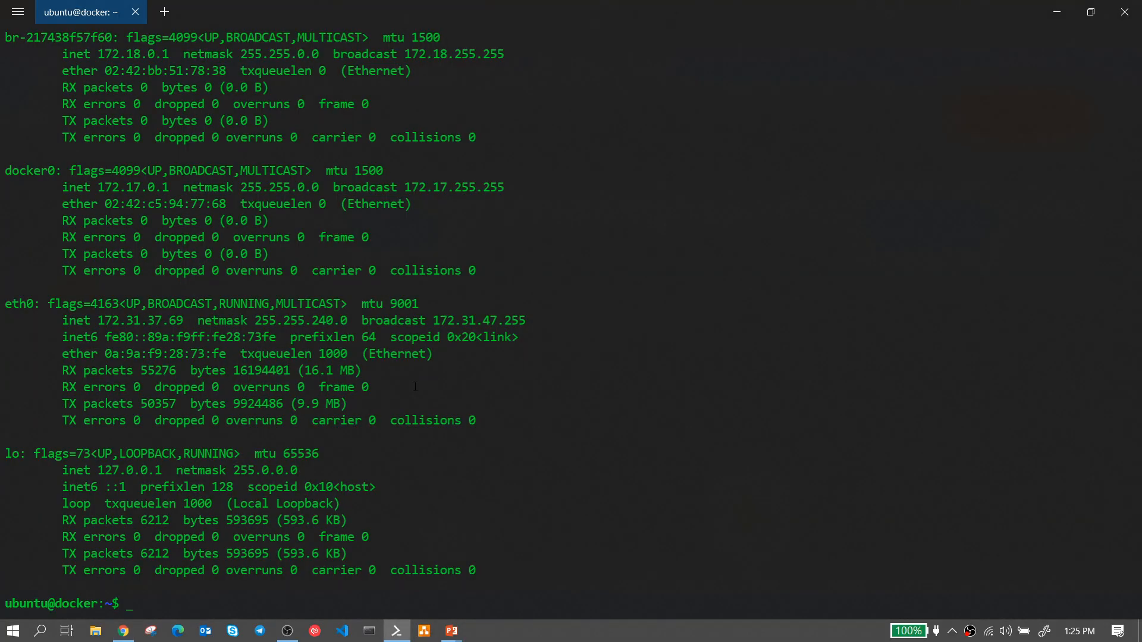
type("clear")
key("Return")
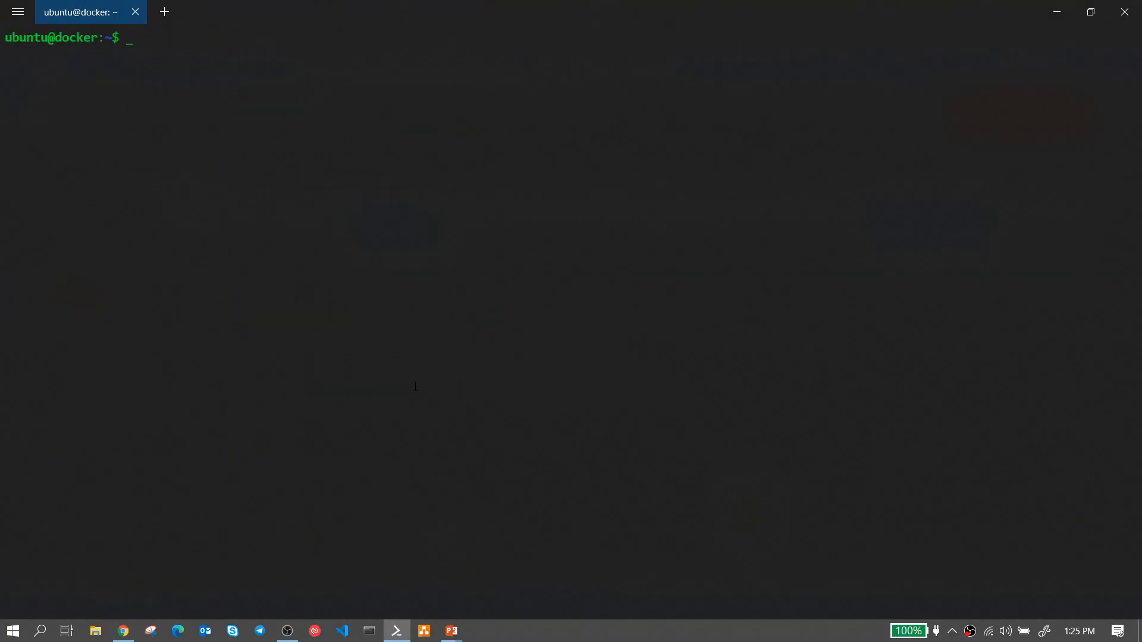
key("Up")
key("Up")
key("Up")
key("Return")
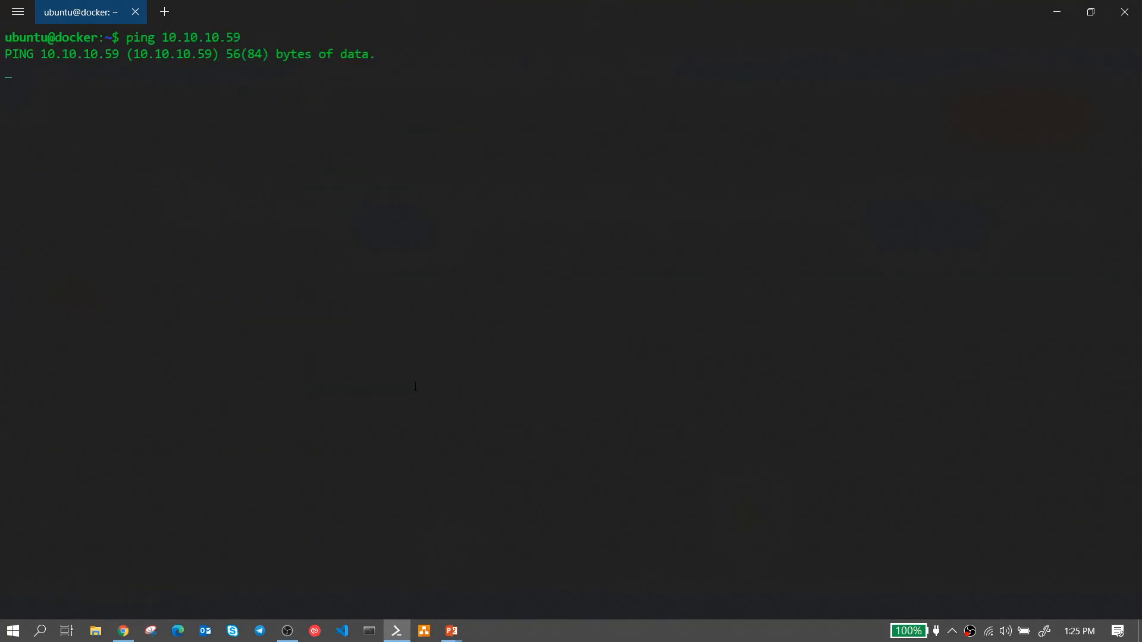
left_click(1042, 12)
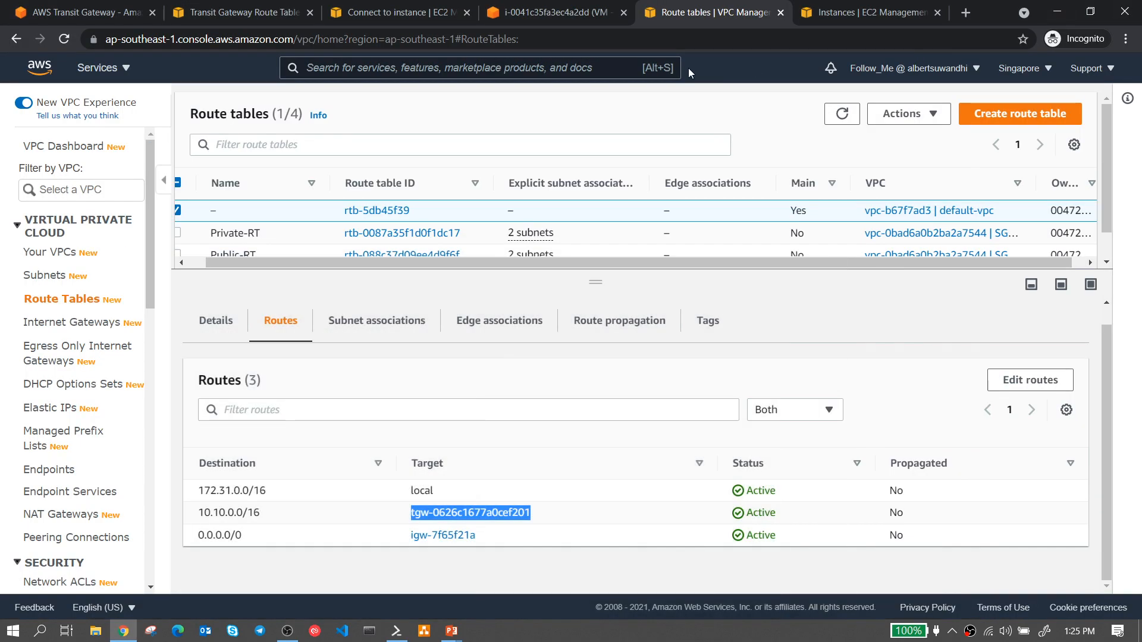
- Examine the associations, prefix list references and routes of Tokyo's transit gateway route table RT A
left_click(262, 13)
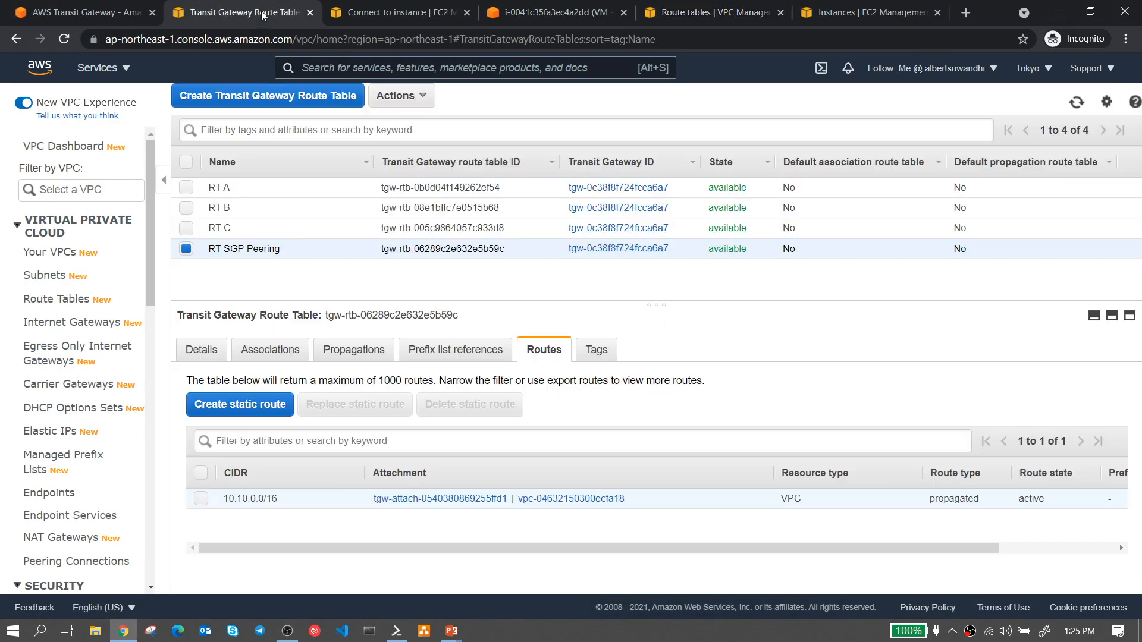
left_click(187, 249)
left_click(186, 188)
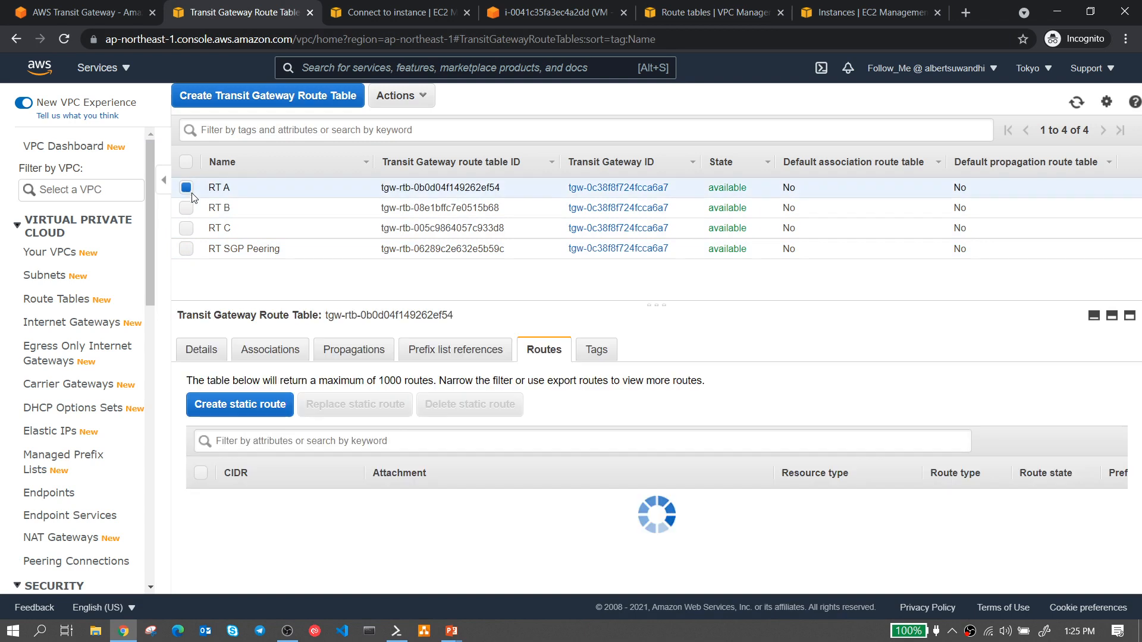
left_click(274, 350)
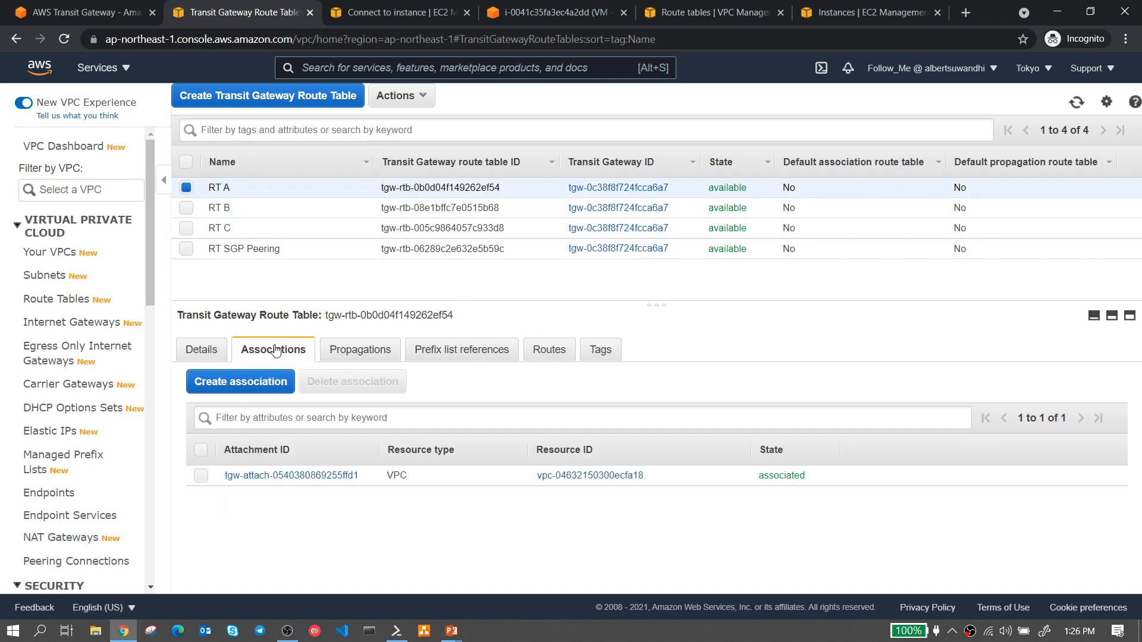
left_click(459, 356)
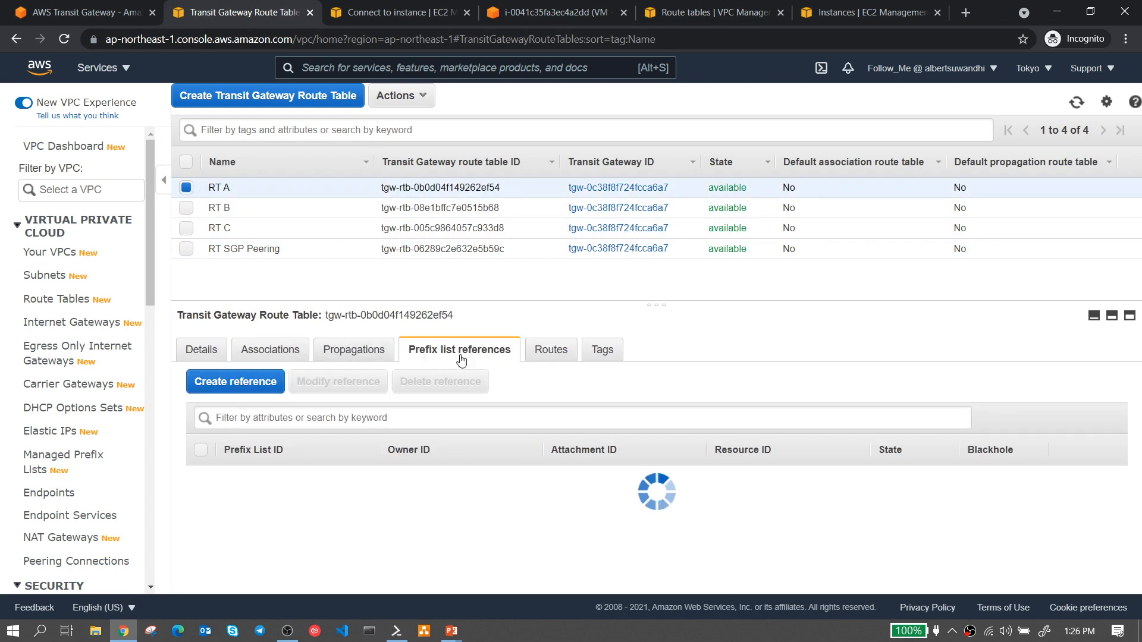
left_click(543, 351)
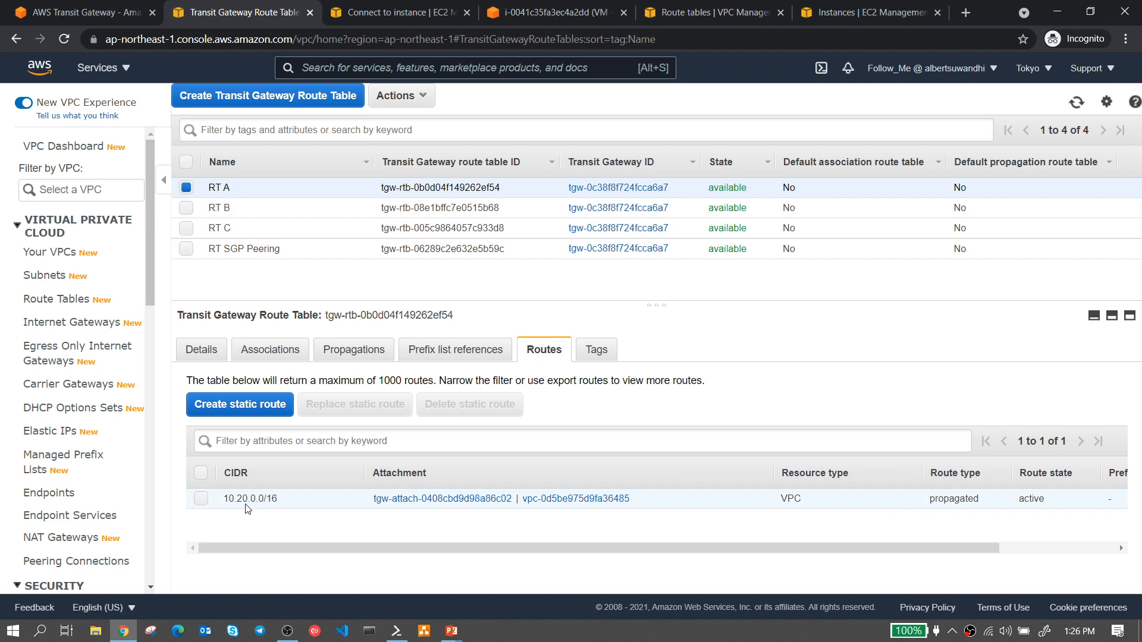
left_click_drag(288, 499, 224, 499)
left_click(226, 500)
- Start a static route in Tokyo's RT A with CIDR 172.31.0.0/16 and bring up the available attachments
left_click(256, 405)
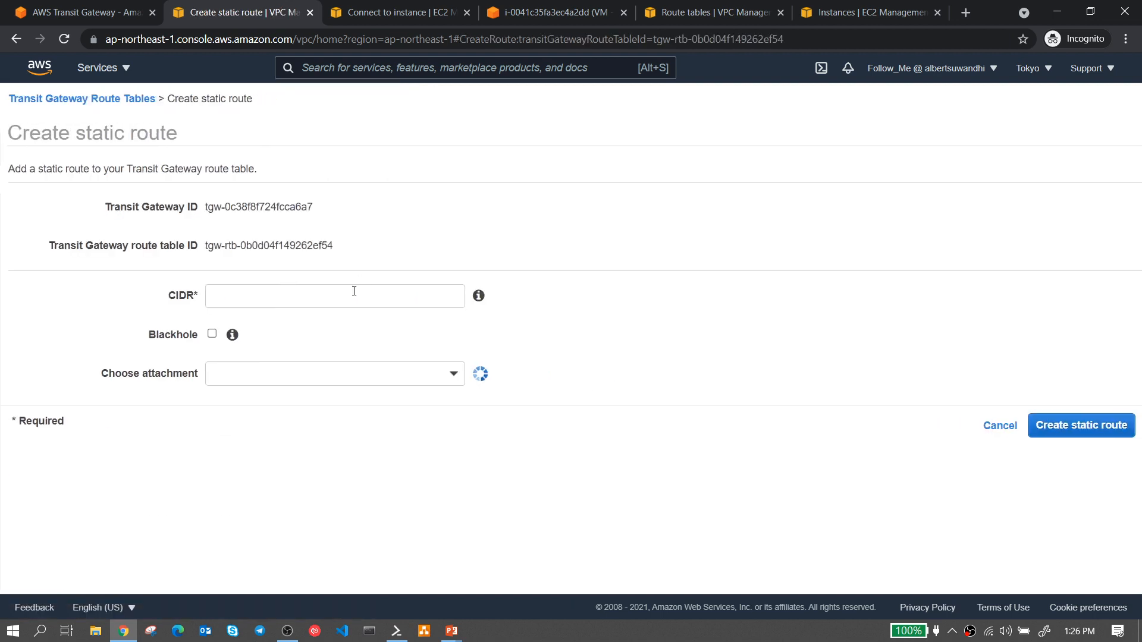
left_click(389, 289)
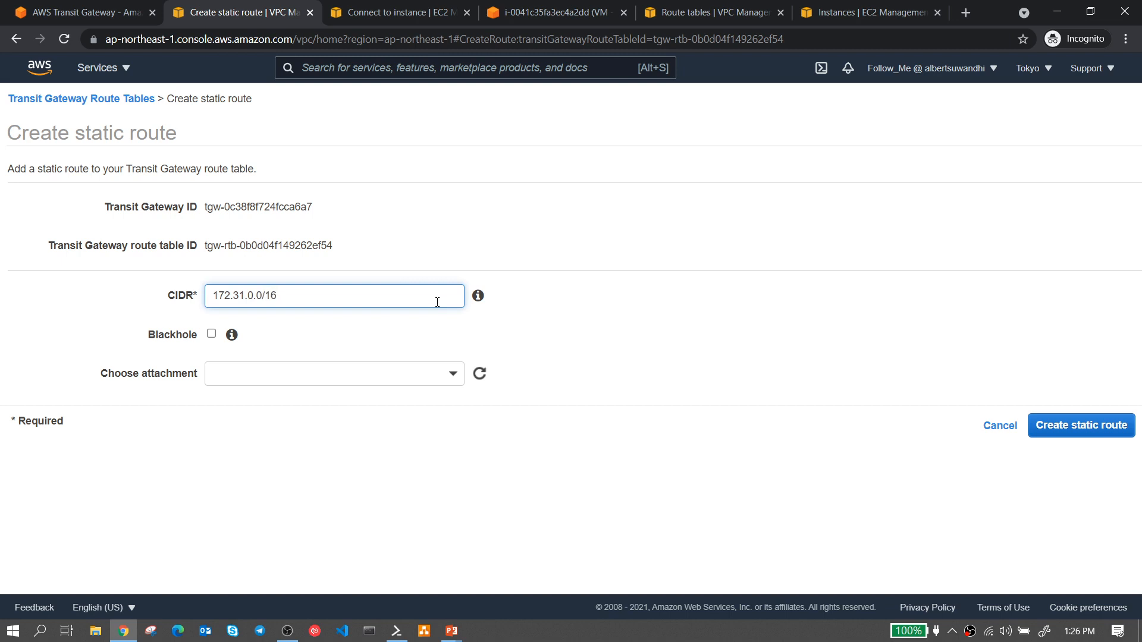
left_click(446, 381)
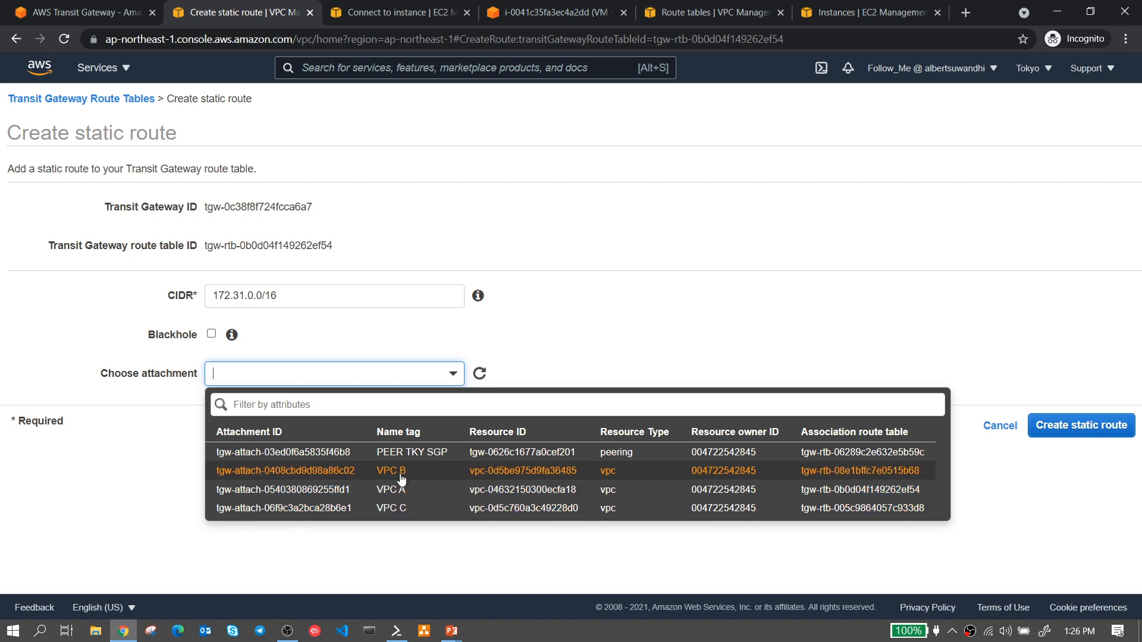
- Switch to the PowerPoint slide show and mark the Tokyo transit gateway and its attachments 1, 2 and 3 with red pen strokes
mouse_move(451, 630)
left_click(532, 570)
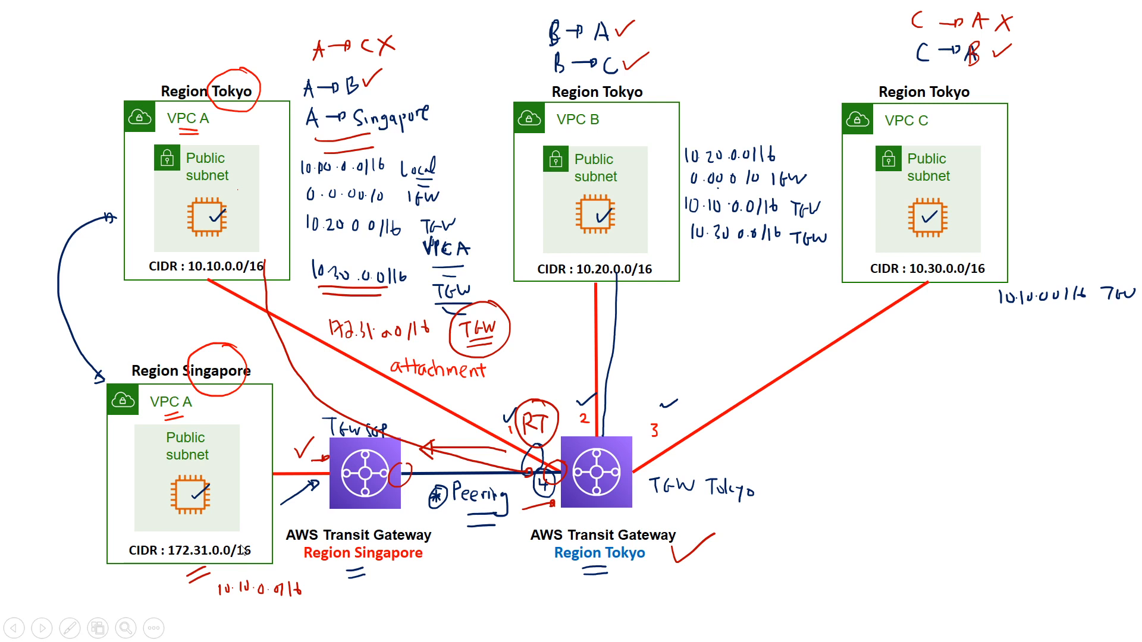
left_click_drag(613, 481, 618, 488)
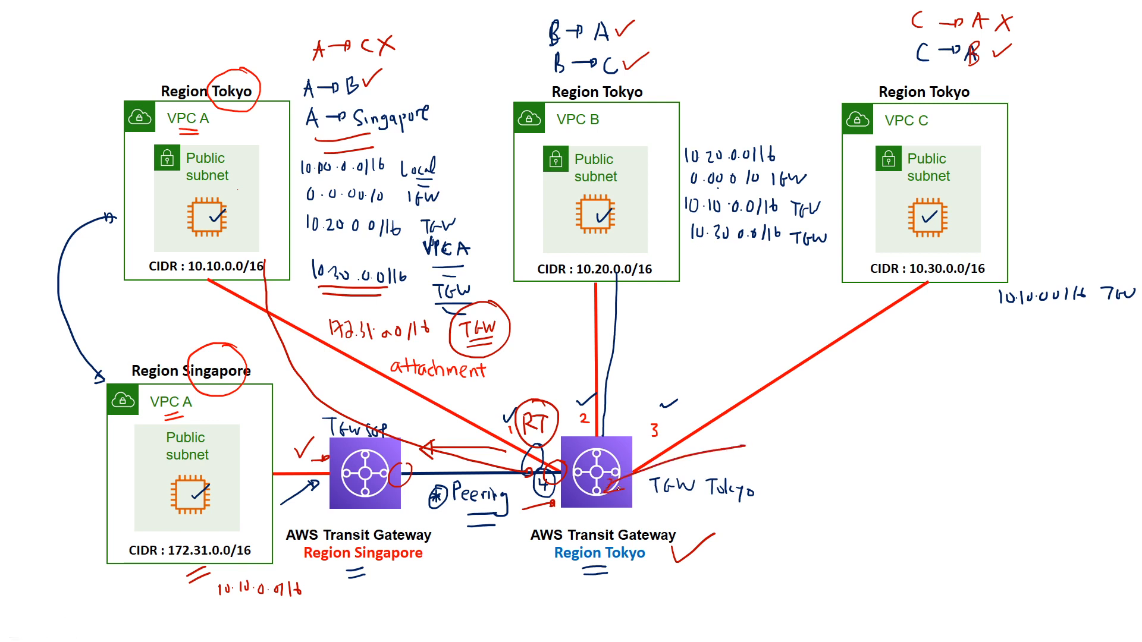
left_click_drag(528, 432, 494, 455)
left_click_drag(610, 419, 557, 445)
left_click_drag(674, 429, 635, 446)
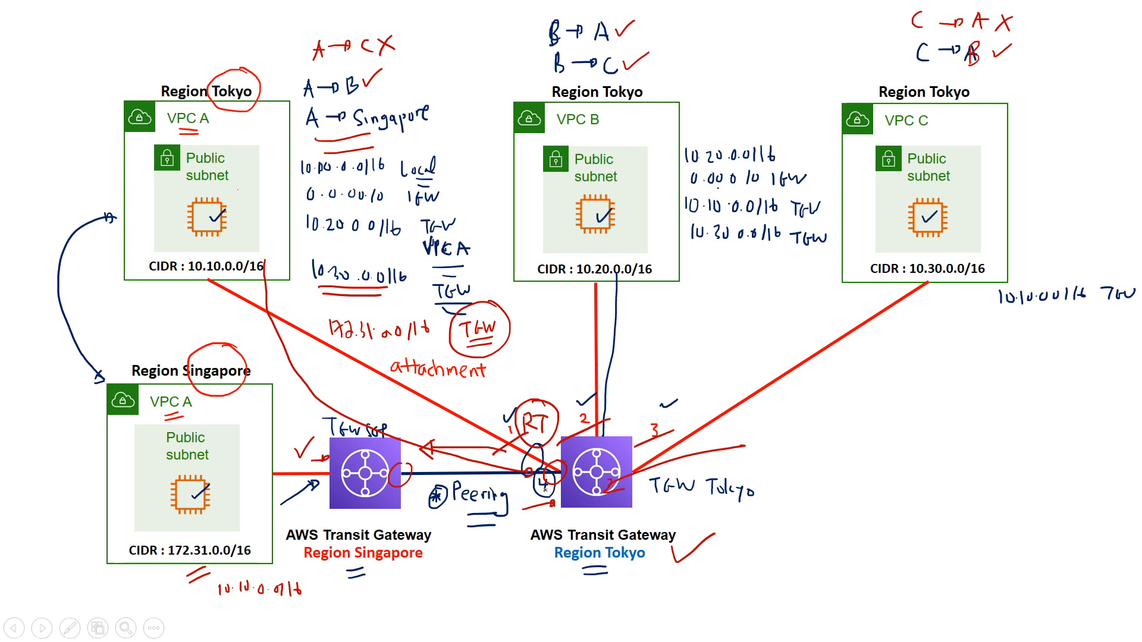
key("alt+Tab")
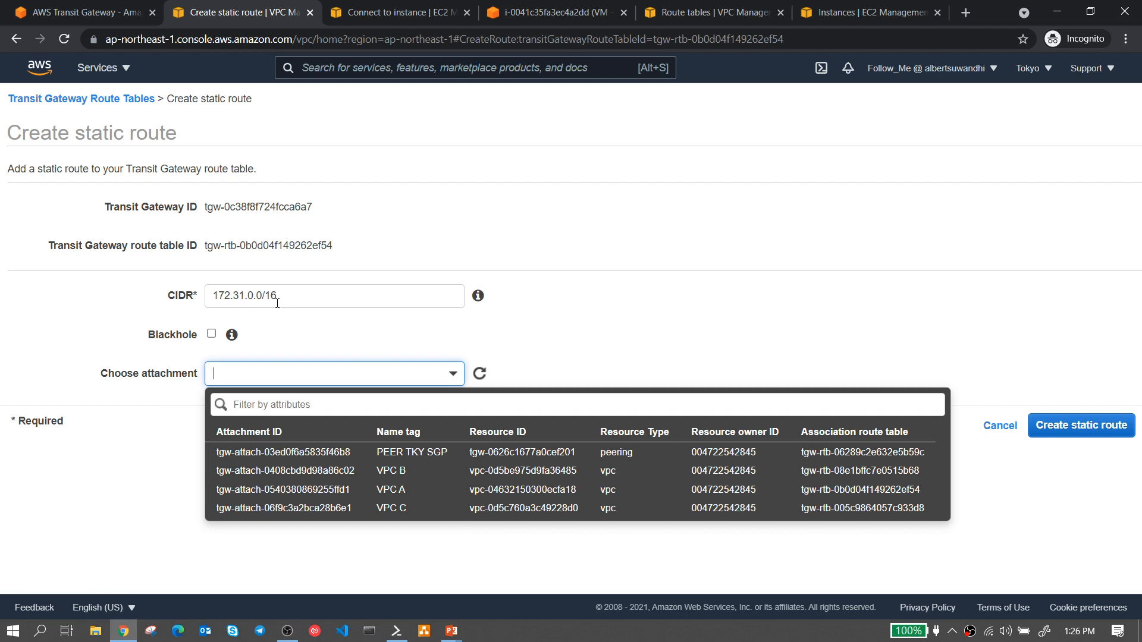
- Back in the browser, choose the PEER TKY SGP attachment for the 172.31.0.0/16 route and create the static route
left_click(409, 459)
left_click(1052, 425)
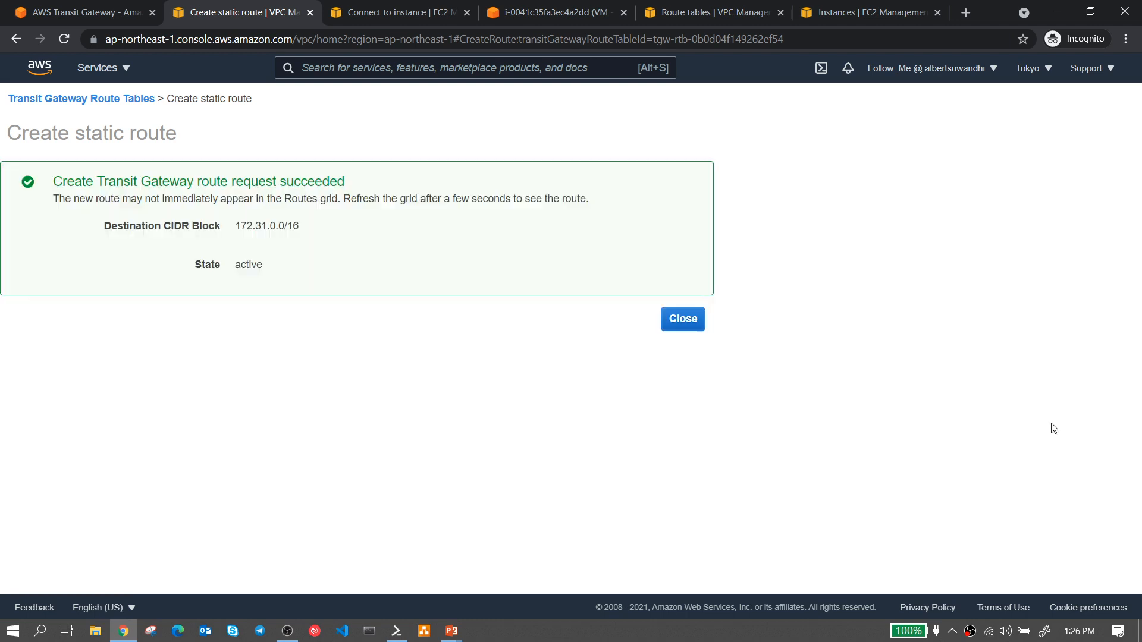
left_click(694, 321)
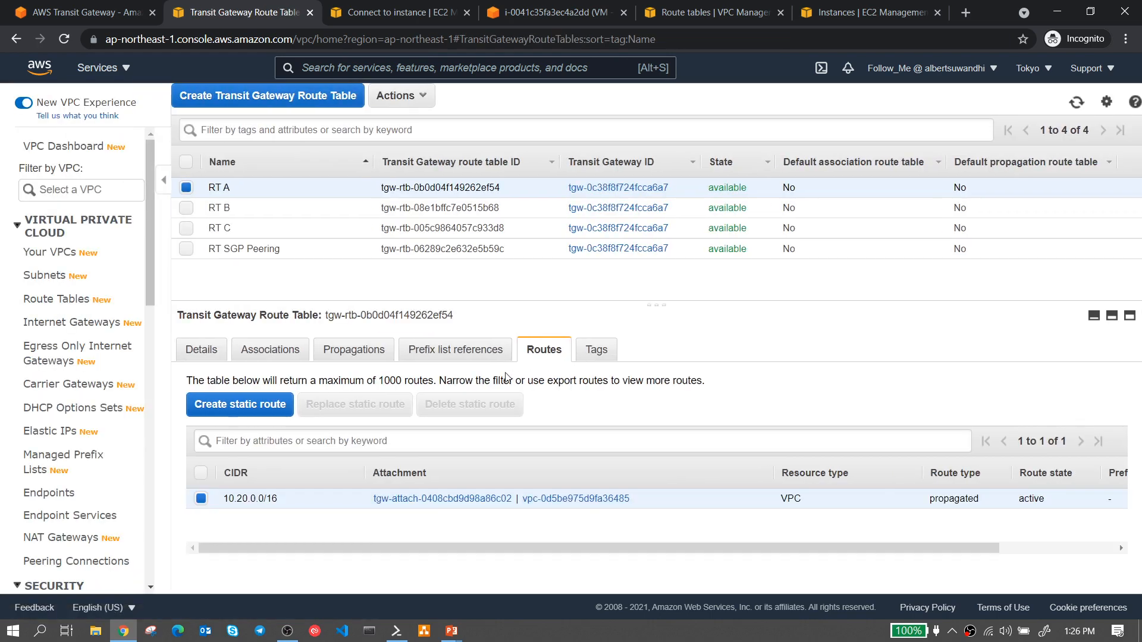
- Reload Tokyo's transit gateway route tables page and check the running ping in the Ubuntu terminal
left_click(66, 42)
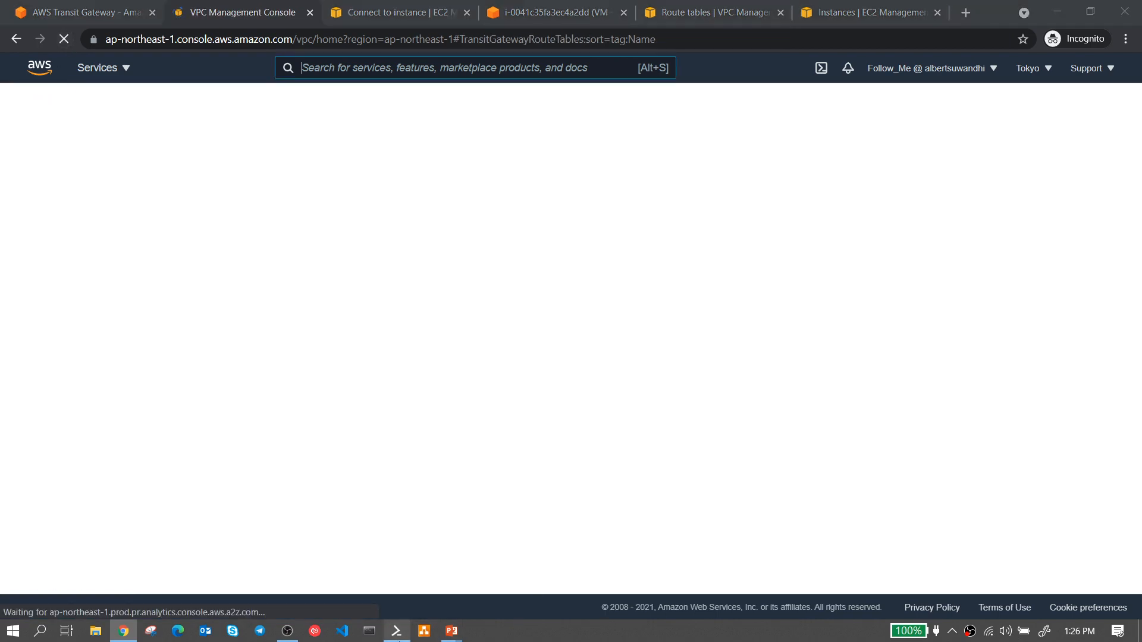
left_click(397, 630)
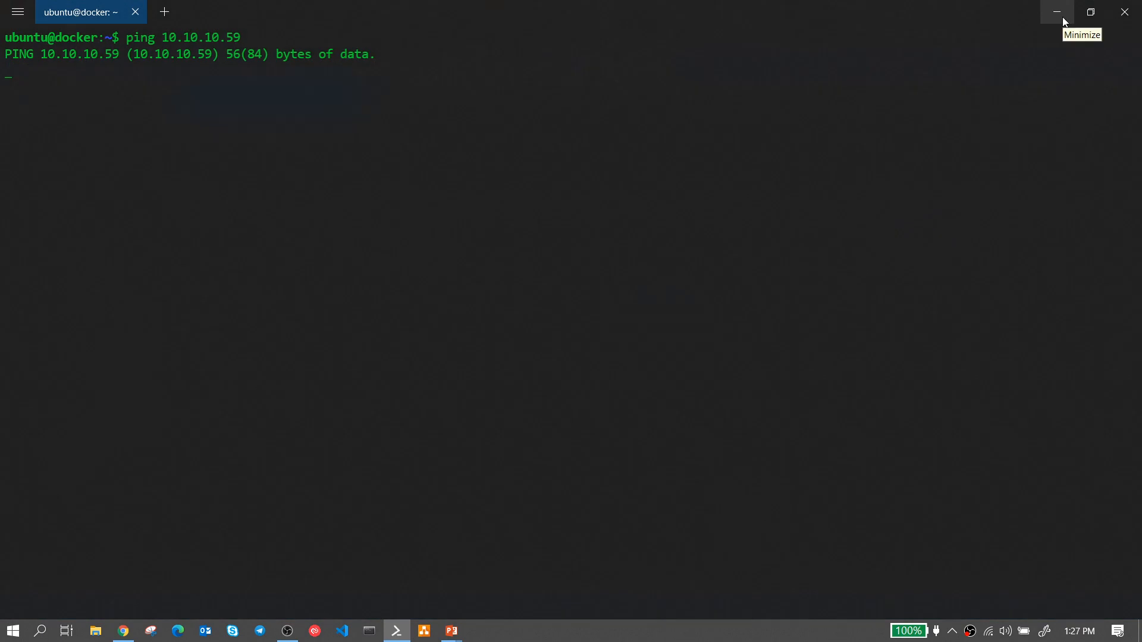
left_click(1058, 13)
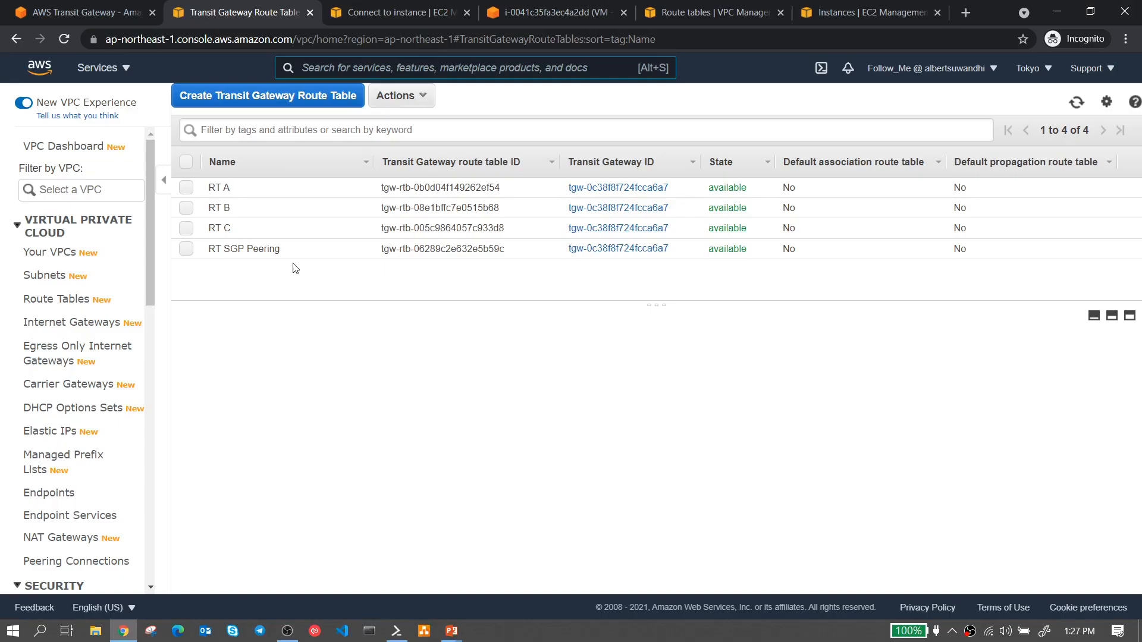
- Check the associations of Tokyo's RT SGP Peering table, and review RT A's routes for the new 172.31.0.0/16 entry
left_click(189, 250)
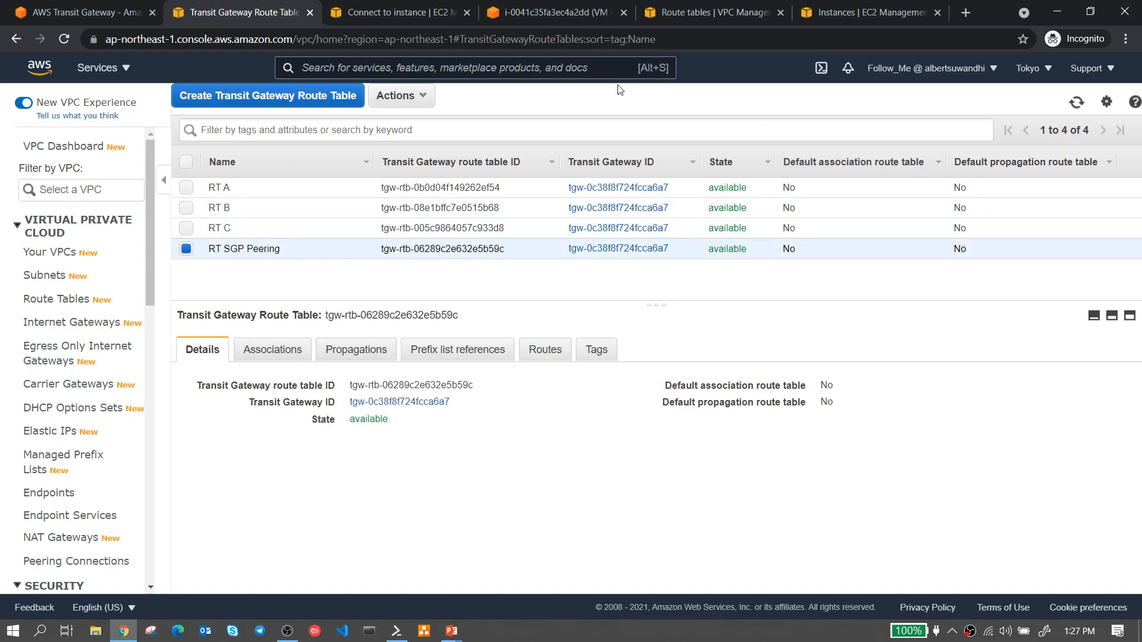
left_click(716, 14)
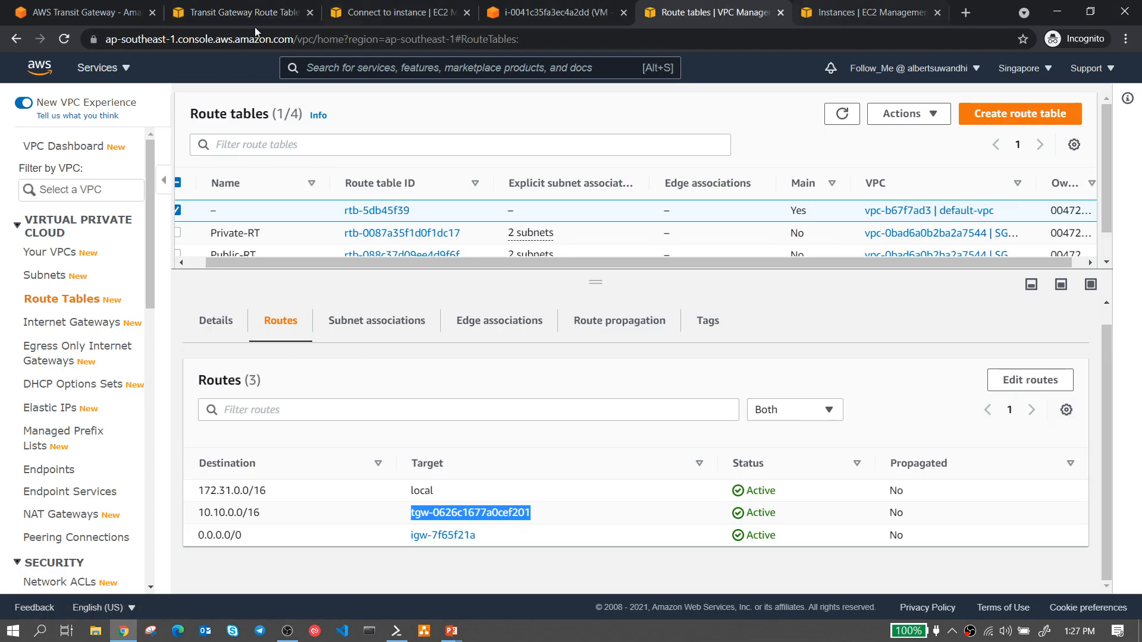
left_click(227, 18)
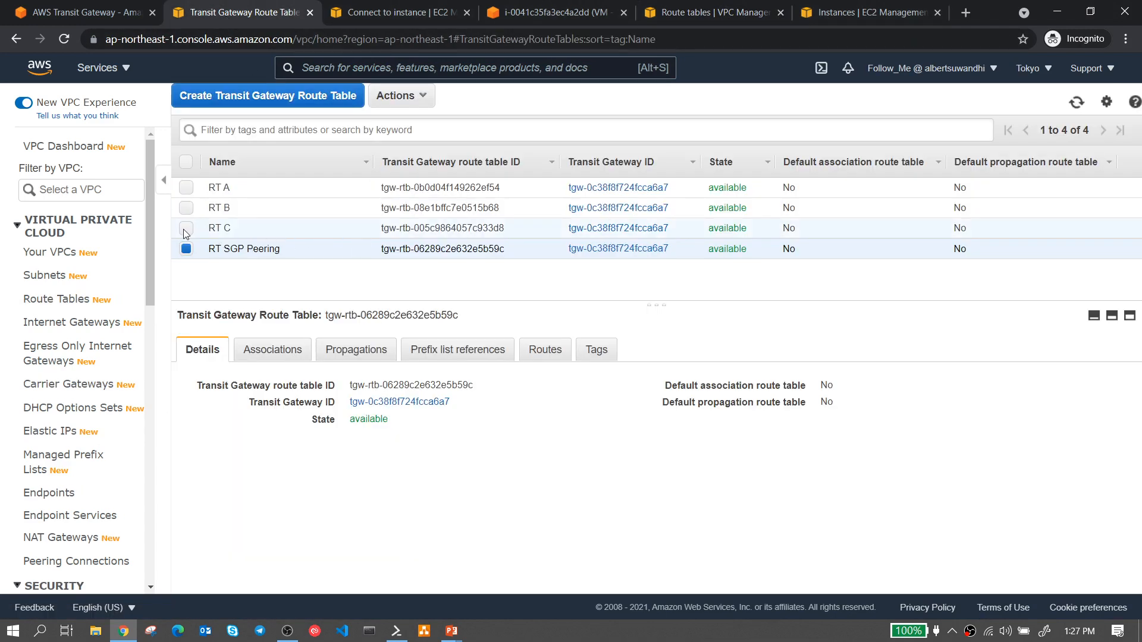
left_click(274, 351)
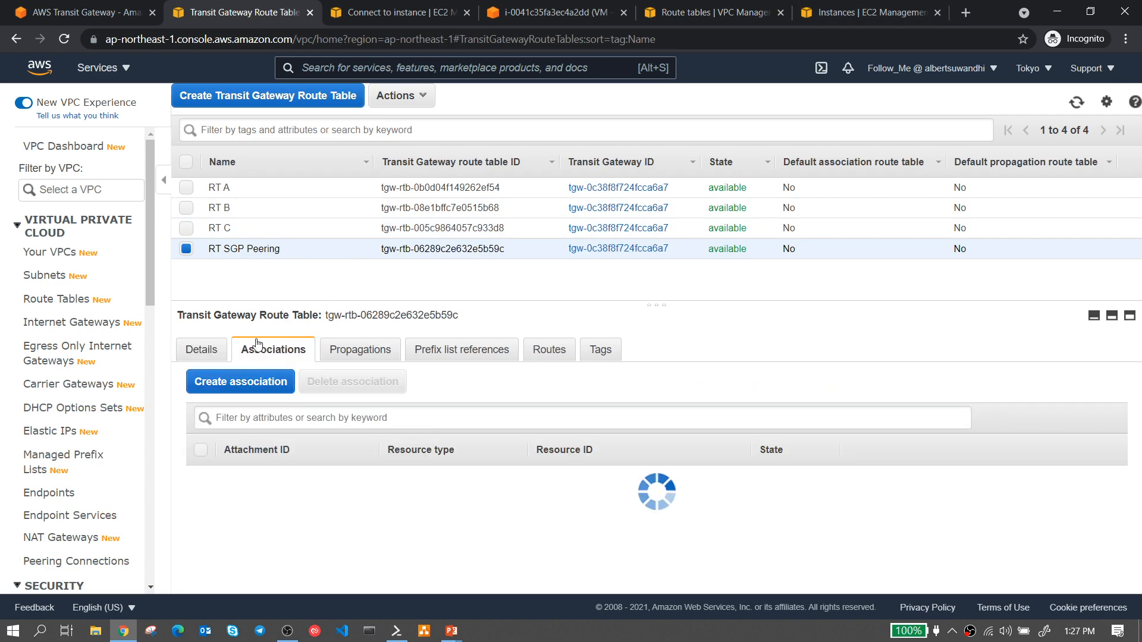
left_click(187, 248)
left_click(195, 187)
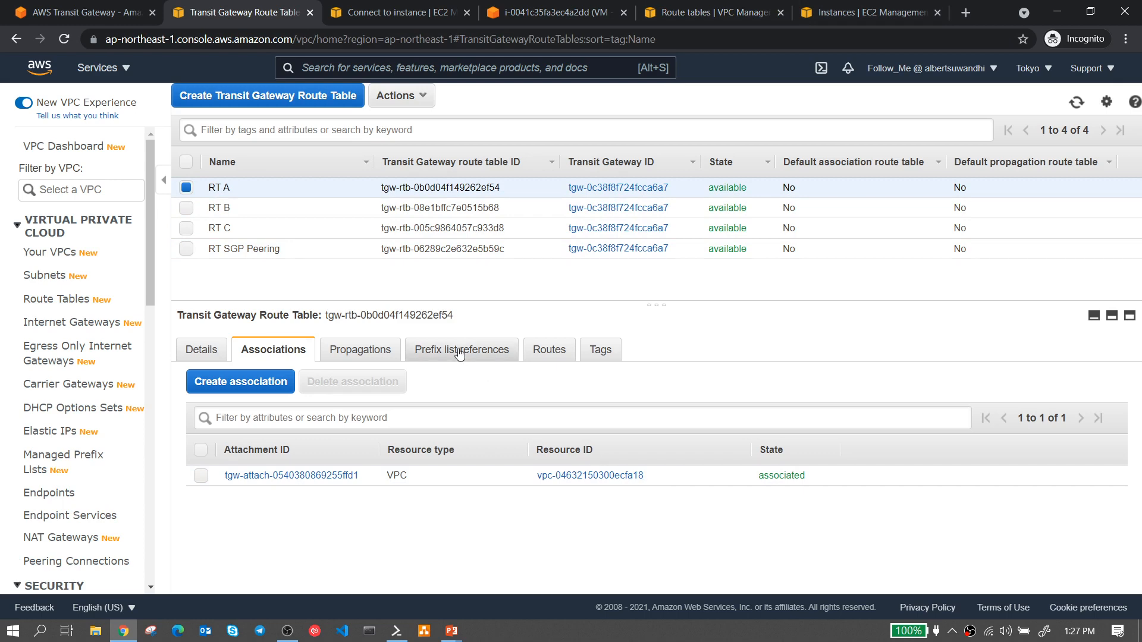
left_click(534, 355)
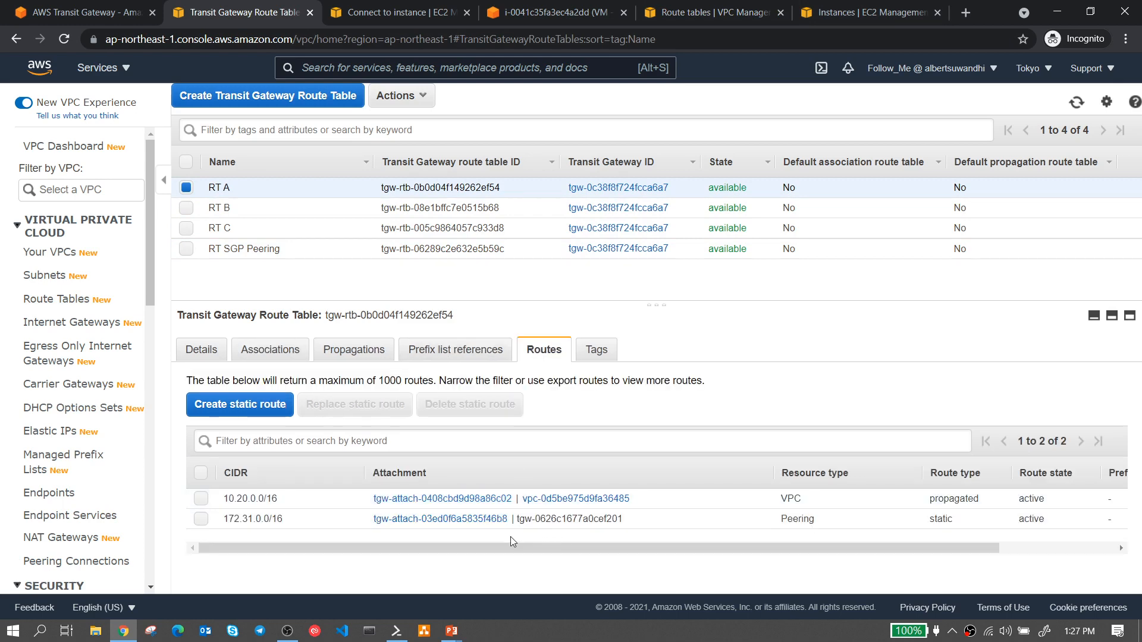
- Check the pings in the Ubuntu terminal and the VM - VPC A session, and return to the PowerPoint network diagram
left_click(396, 630)
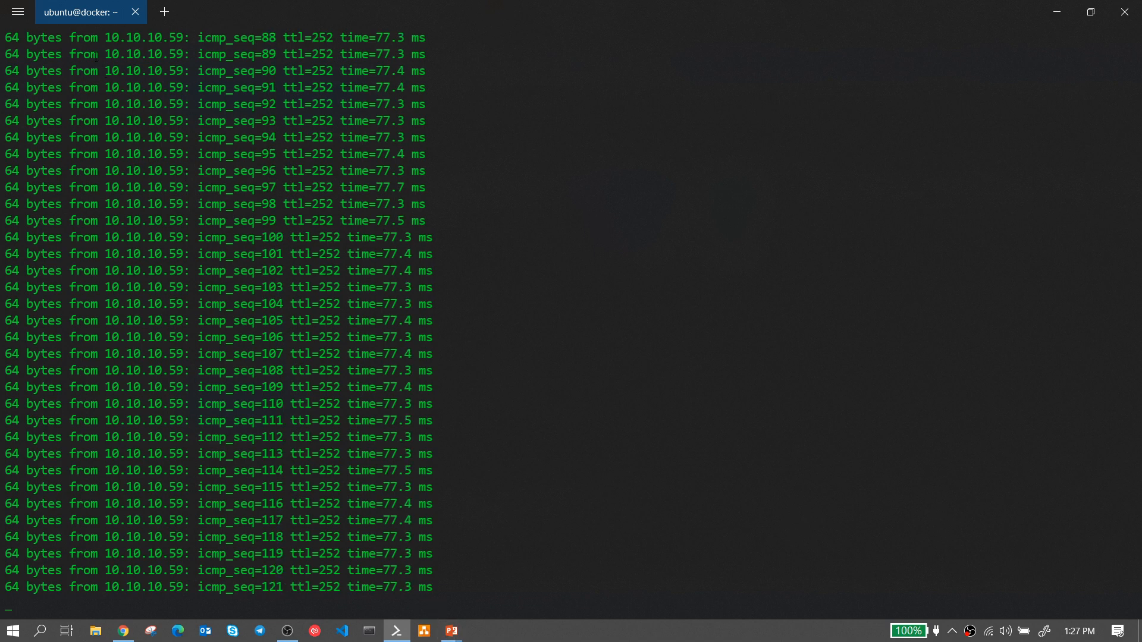
left_click(123, 630)
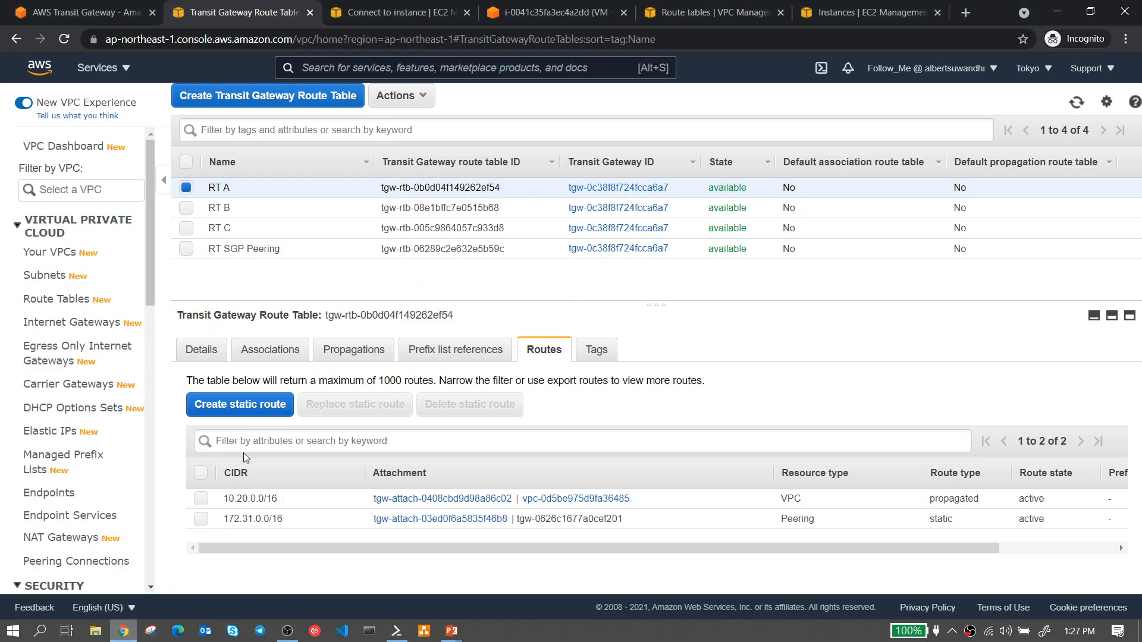
left_click(536, 21)
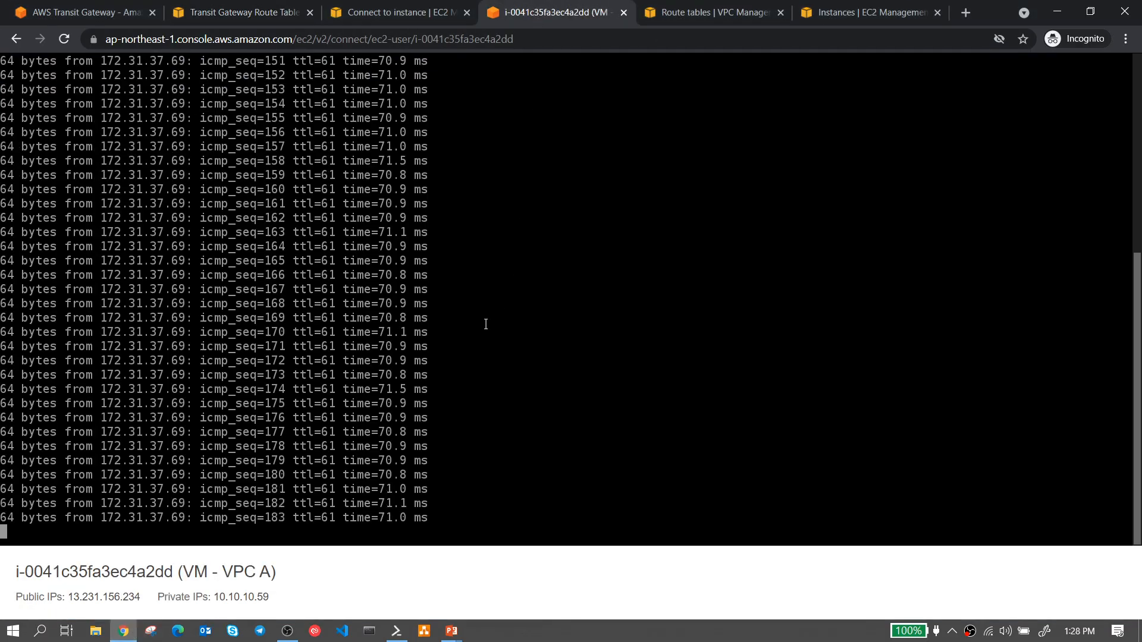
left_click(451, 630)
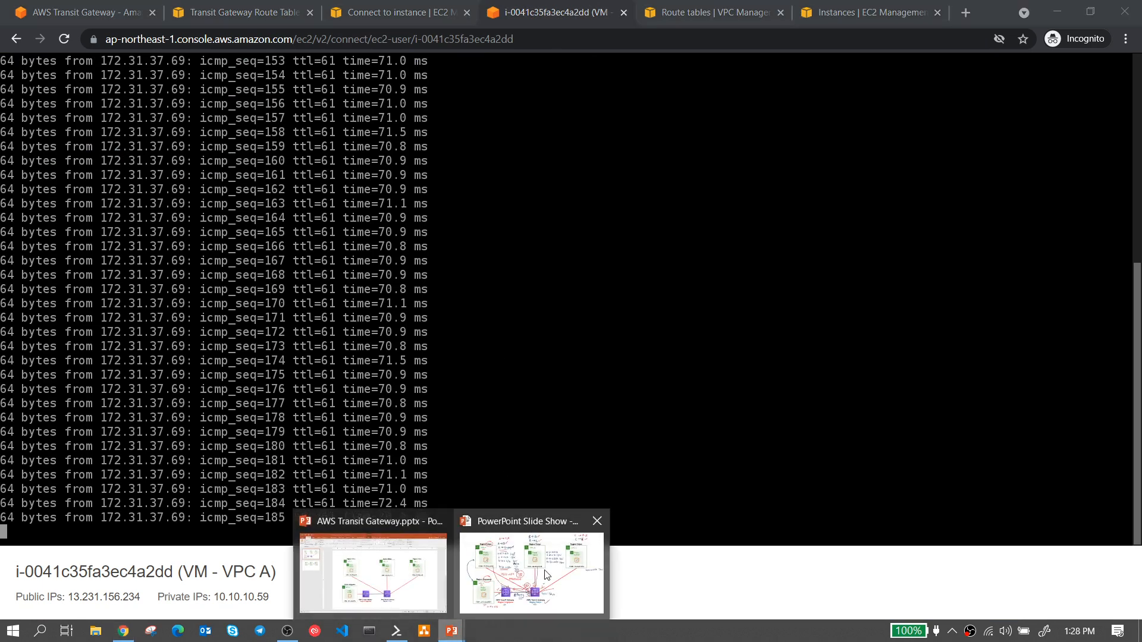
left_click(546, 574)
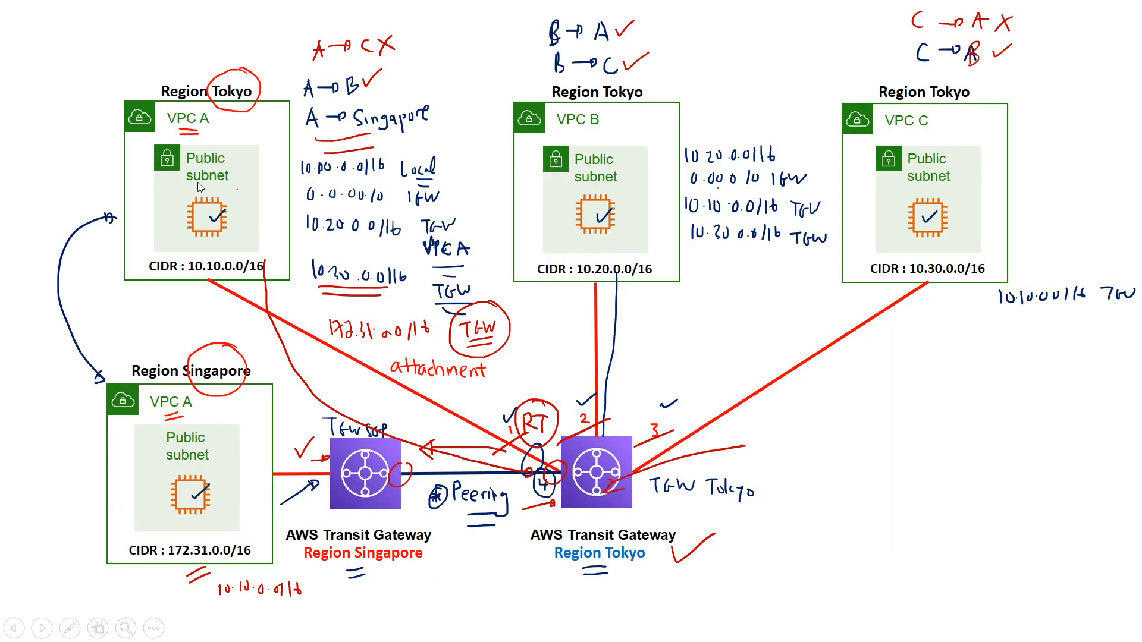